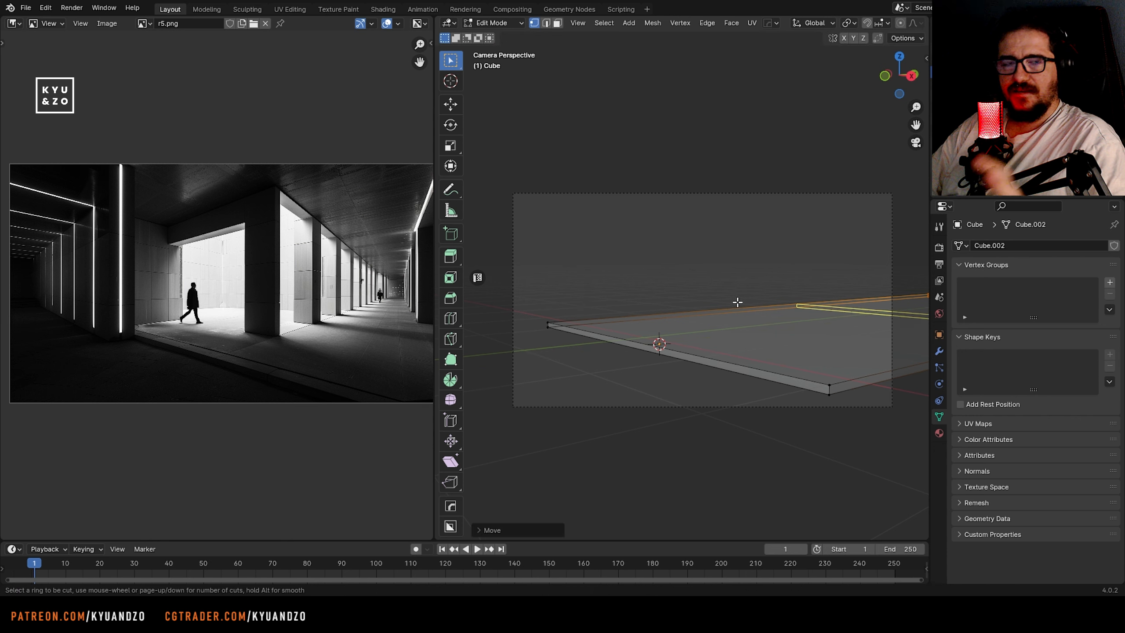
# Add a loop cut to the floor slab and extrude its side face about 2.15 m into an L-shaped floor
pyautogui.click(667, 321)
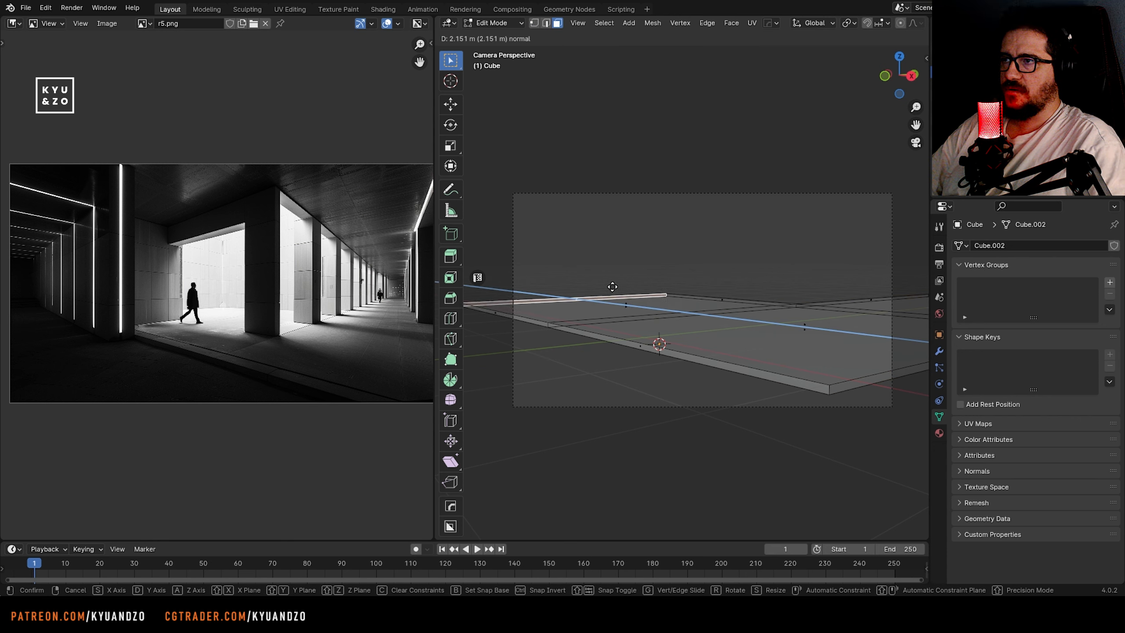
pyautogui.click(612, 286)
pyautogui.press('Tab')
# Add a cube, scale it down and stretch it along Z into a tall pillar
pyautogui.hotkey('shift', 'a')
pyautogui.moveTo(657, 309)
pyautogui.click(717, 61)
pyautogui.press('s')
pyautogui.click(714, 328)
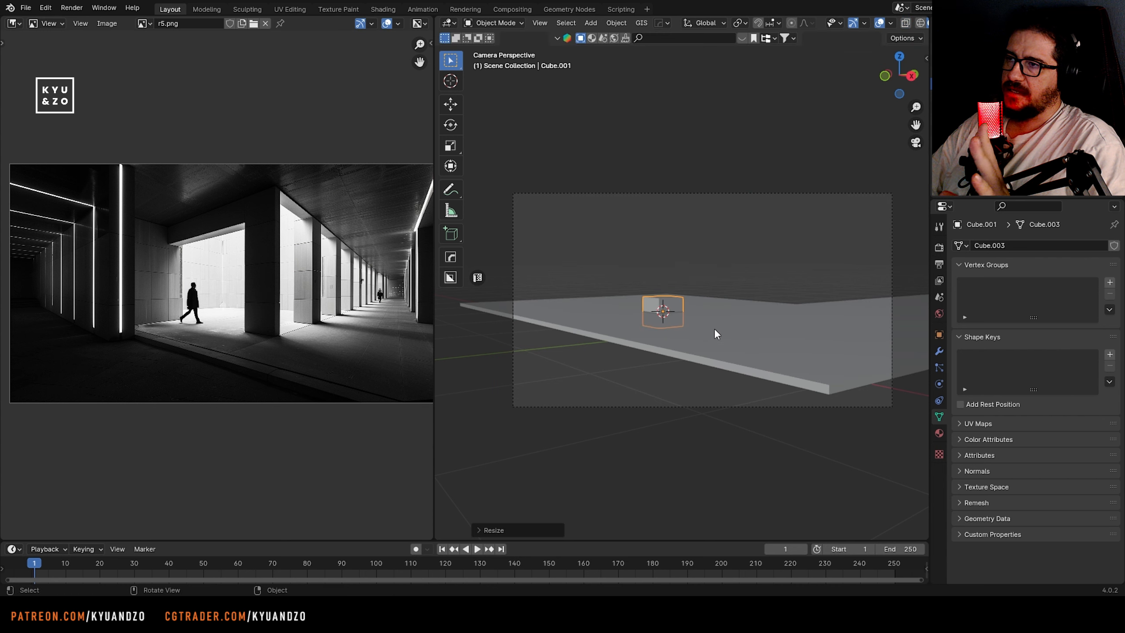
pyautogui.press('s')
pyautogui.press('z')
pyautogui.click(881, 362)
# Move the pillar along Z to stand on the floor and shift it along X near the slab's inner corner
pyautogui.press('g')
pyautogui.press('z')
pyautogui.click(686, 310)
pyautogui.press('g')
pyautogui.press('x')
pyautogui.click(727, 308)
pyautogui.moveTo(727, 308)
pyautogui.mouseDown(button='middle')
pyautogui.moveTo(749, 318)
pyautogui.moveTo(721, 297)
pyautogui.mouseUp(button='middle')
pyautogui.press('g')
pyautogui.press('x')
pyautogui.click(727, 146)
# Scale the pillar along Y by about 0.45 and refine its depth against the reference image
pyautogui.keyDown('shift'); pyautogui.moveTo(693, 195); pyautogui.dragTo(664, 282, button='middle'); pyautogui.keyUp('shift')
pyautogui.press('s')
pyautogui.press('d')
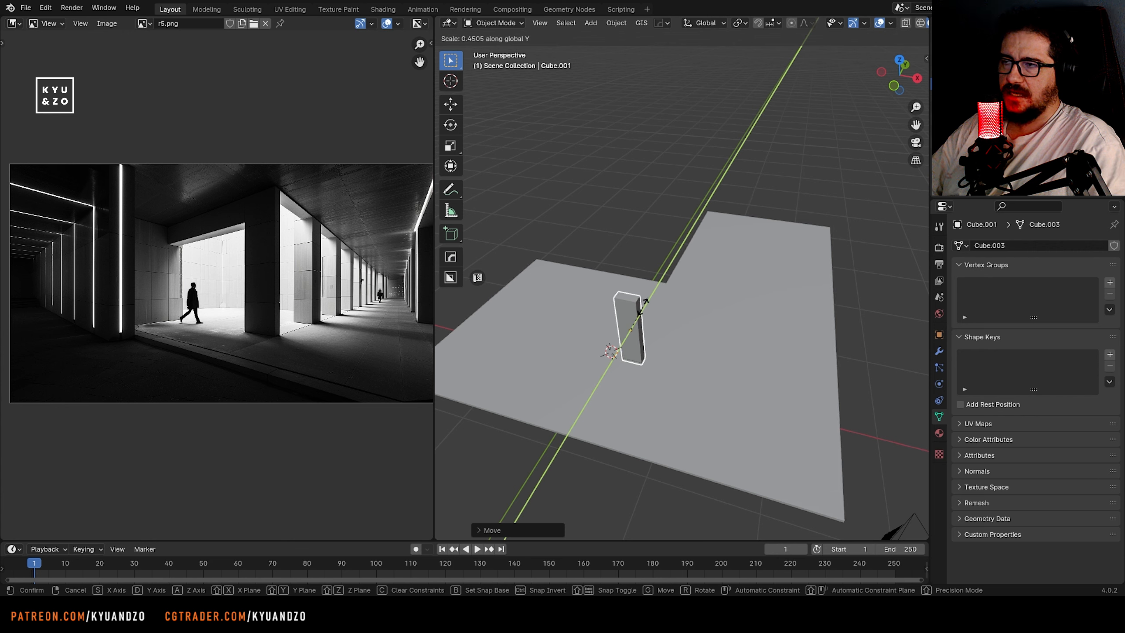
pyautogui.click(641, 304)
pyautogui.scroll(2, 348, 270)
pyautogui.moveTo(348, 271); pyautogui.dragTo(265, 293, button='middle')
pyautogui.scroll(1, 262, 295)
pyautogui.scroll(4, 682, 306)
pyautogui.keyDown('shift'); pyautogui.moveTo(543, 283); pyautogui.dragTo(591, 317, button='middle'); pyautogui.keyUp('shift')
pyautogui.press('s')
pyautogui.press('y')
pyautogui.click(644, 202)
# Duplicate the pillar along Y and repeat the duplication to form an evenly spaced row of twelve pillars
pyautogui.hotkey('shift', 'd')
pyautogui.press('y')
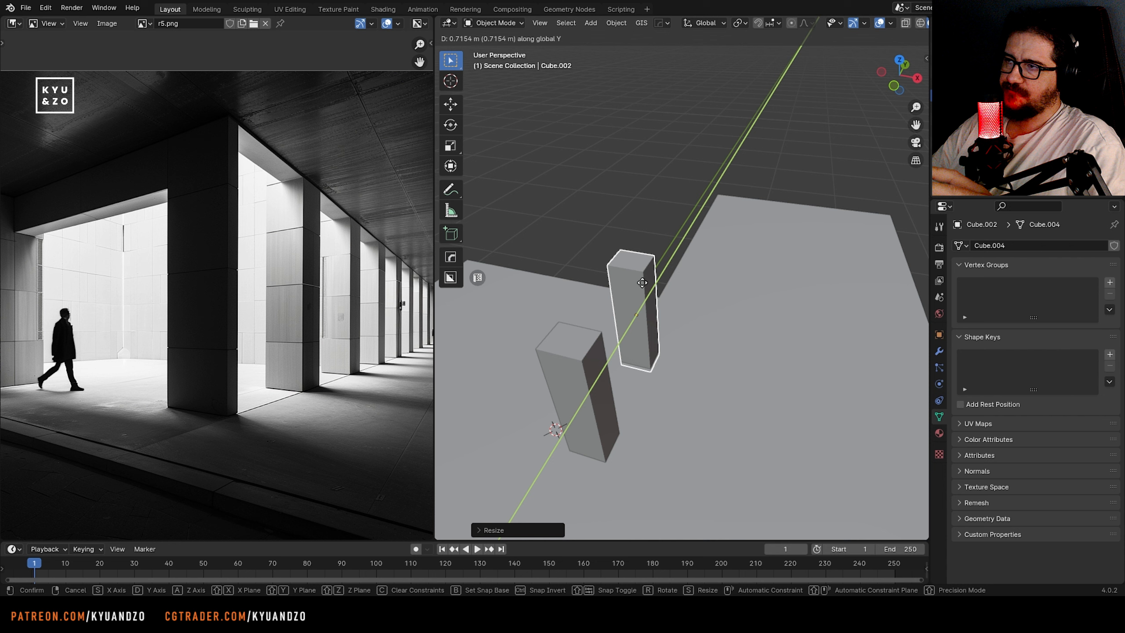
pyautogui.click(632, 309)
pyautogui.hotkey('shift', 'r')
pyautogui.hotkey('shift', 'r')
pyautogui.hotkey('shift', 'r')
pyautogui.hotkey('shift', 'r')
pyautogui.hotkey('shift', 'r')
pyautogui.hotkey('shift', 'r')
pyautogui.hotkey('shift', 'r')
pyautogui.hotkey('shift', 'r')
pyautogui.hotkey('shift', 'r')
pyautogui.hotkey('shift', 'r')
pyautogui.scroll(-5, 633, 274)
# Extend the floor slab's far end along Y so that it reaches the end of the pillar row
pyautogui.click(762, 262)
pyautogui.keyDown('shift'); pyautogui.moveTo(833, 243); pyautogui.dragTo(782, 248, button='middle'); pyautogui.keyUp('shift')
pyautogui.press('Tab')
pyautogui.hotkey('alt', 'z')
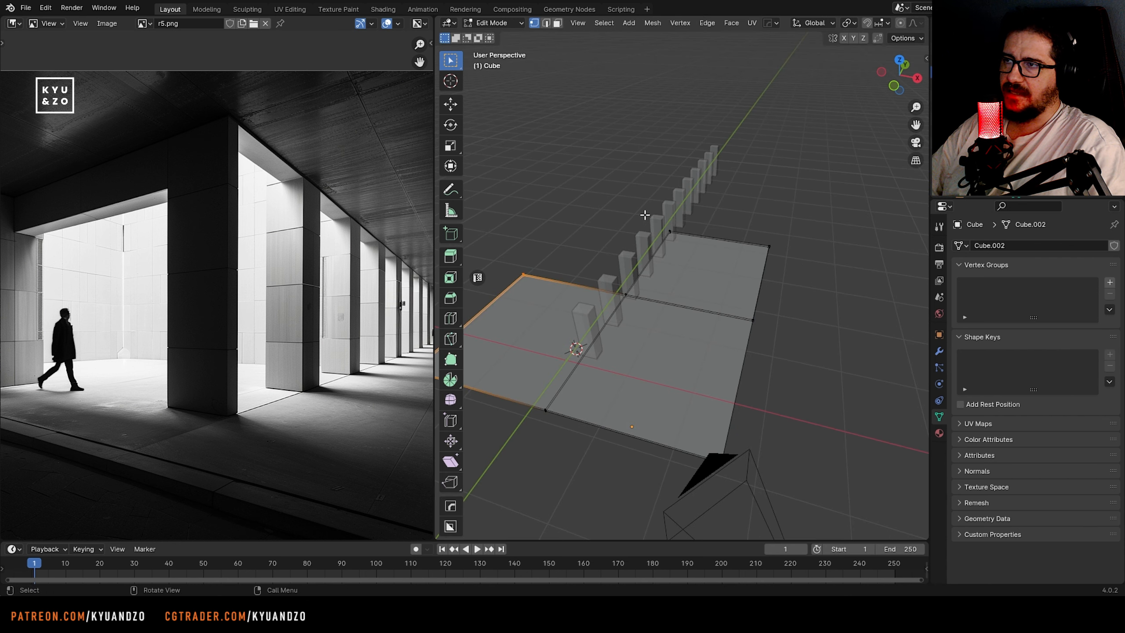
pyautogui.moveTo(607, 217); pyautogui.dragTo(791, 281)
pyautogui.press('g')
pyautogui.press('y')
pyautogui.click(816, 191)
pyautogui.moveTo(337, 249); pyautogui.dragTo(242, 229, button='middle')
pyautogui.press('Tab')
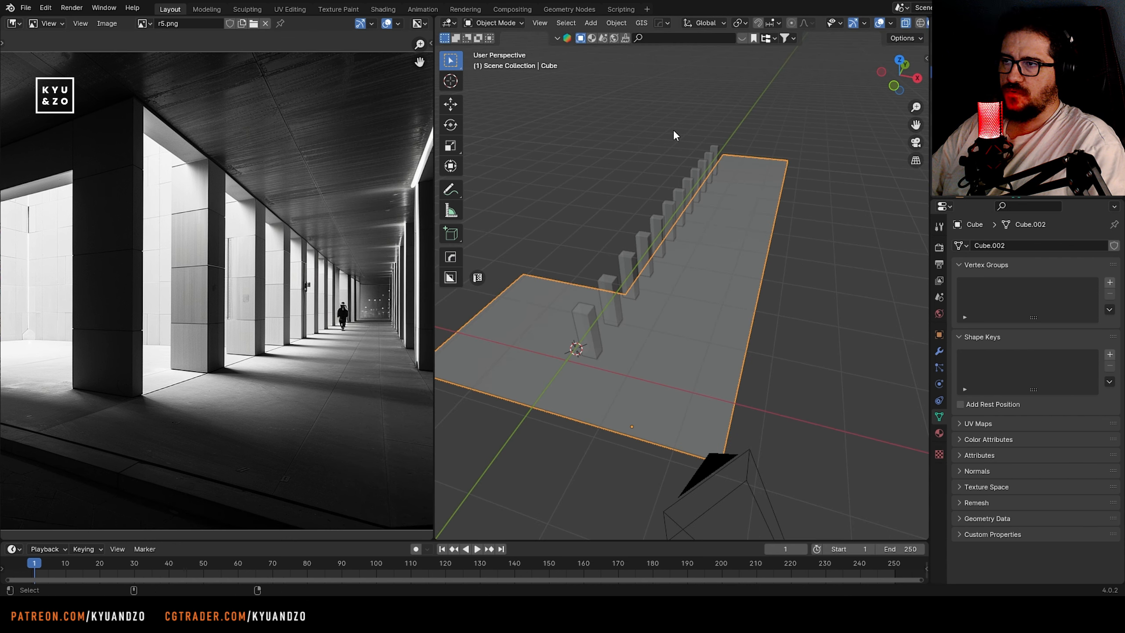
pyautogui.hotkey('alt', 'z')
# Duplicate the last three pillars in top view and place the copies along Y at the row's far end
pyautogui.click(710, 164)
pyautogui.press('KP_Decimal')
pyautogui.moveTo(726, 225); pyautogui.dragTo(660, 277, button='middle')
pyautogui.scroll(-8, 622, 227)
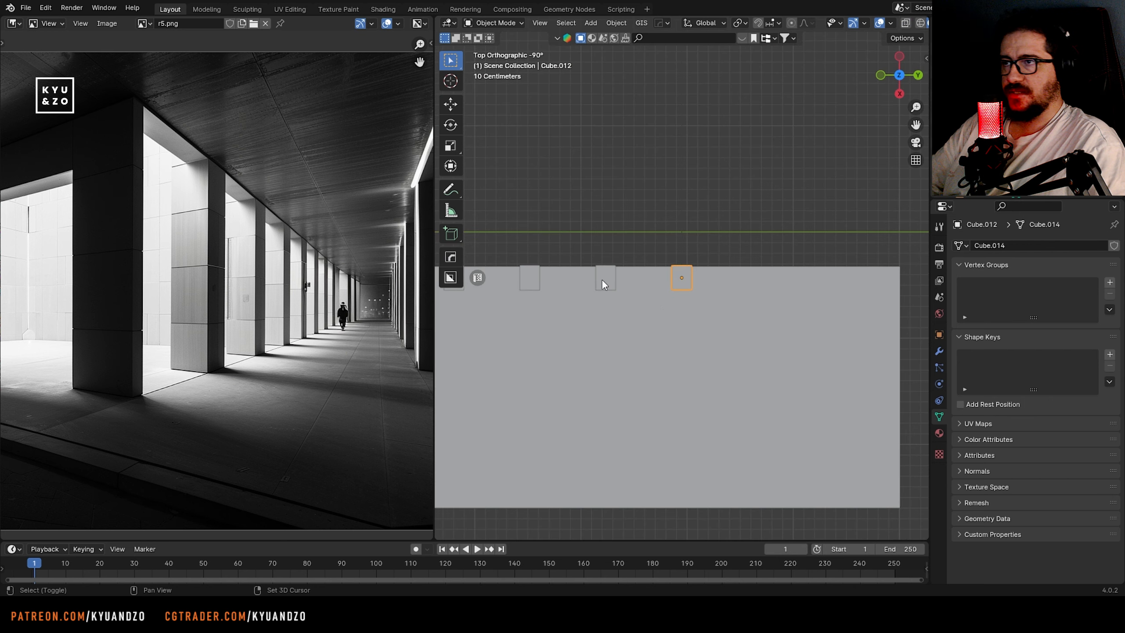
pyautogui.keyDown('shift'); pyautogui.click(603, 279); pyautogui.keyUp('shift')
pyautogui.keyDown('shift'); pyautogui.click(533, 279); pyautogui.keyUp('shift')
pyautogui.hotkey('shift', 'd')
pyautogui.press('s')
pyautogui.press('d')
pyautogui.click(776, 298)
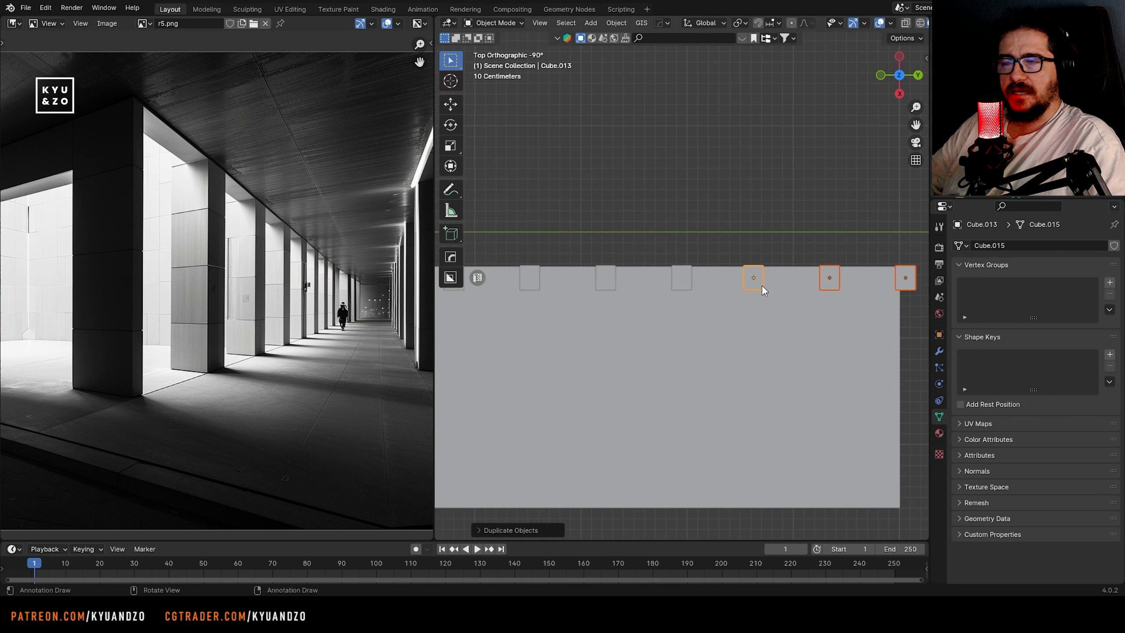
# Thicken the floor slab along Z and shift it vertically to meet the pillar bases
pyautogui.moveTo(775, 297); pyautogui.dragTo(557, 307, button='middle')
pyautogui.scroll(-4, 213, 345)
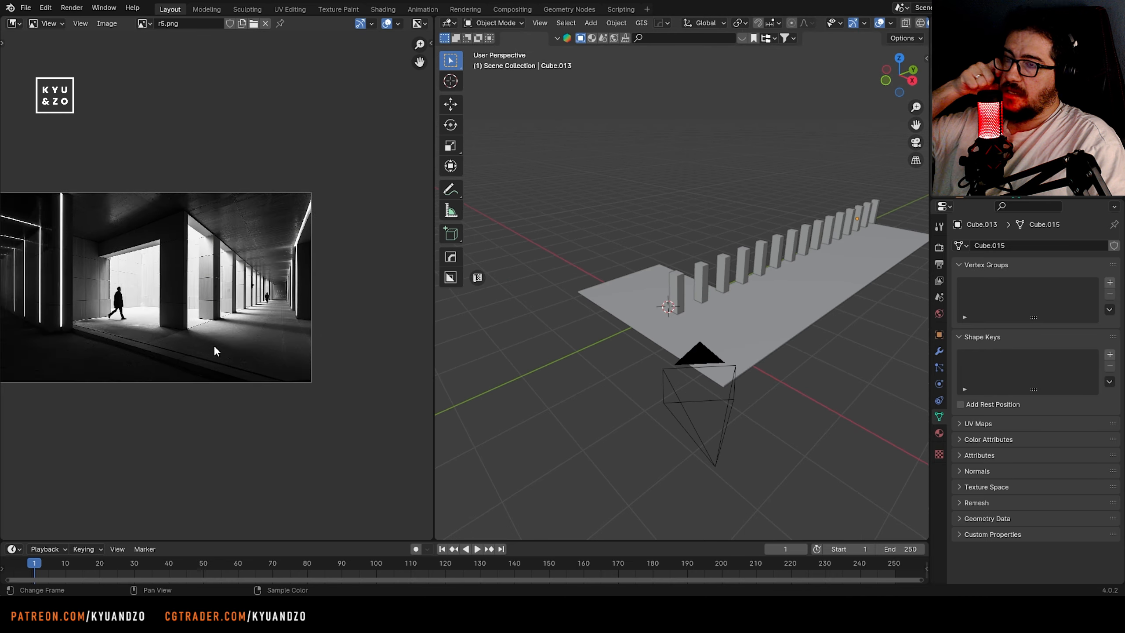
pyautogui.scroll(3, 214, 345)
pyautogui.moveTo(194, 309); pyautogui.dragTo(295, 291, button='middle')
pyautogui.scroll(2, 585, 320)
pyautogui.click(585, 320)
pyautogui.moveTo(723, 351); pyautogui.dragTo(729, 337, button='middle')
pyautogui.press('s')
pyautogui.press('z')
pyautogui.click(504, 360)
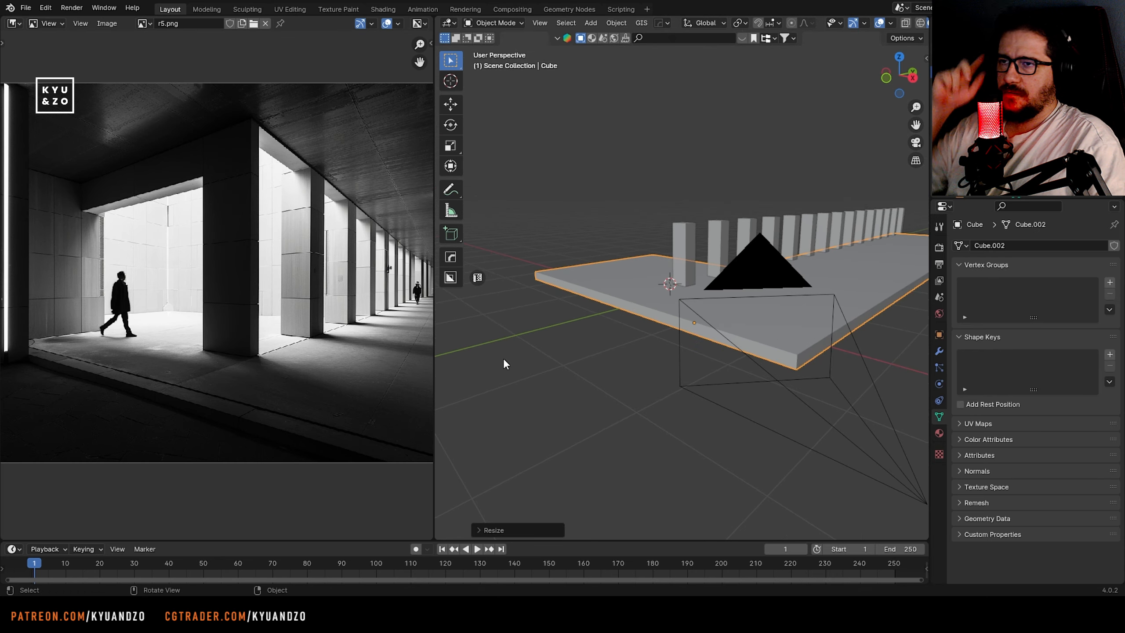
pyautogui.press('g')
pyautogui.press('z')
pyautogui.click(517, 293)
# Duplicate the pillars from the third one onward along X to form a second row at the floor's opposite edge
pyautogui.scroll(-2, 216, 285)
pyautogui.keyDown('shift'); pyautogui.moveTo(806, 204); pyautogui.dragTo(606, 291, button='middle'); pyautogui.keyUp('shift')
pyautogui.moveTo(596, 294); pyautogui.dragTo(639, 302)
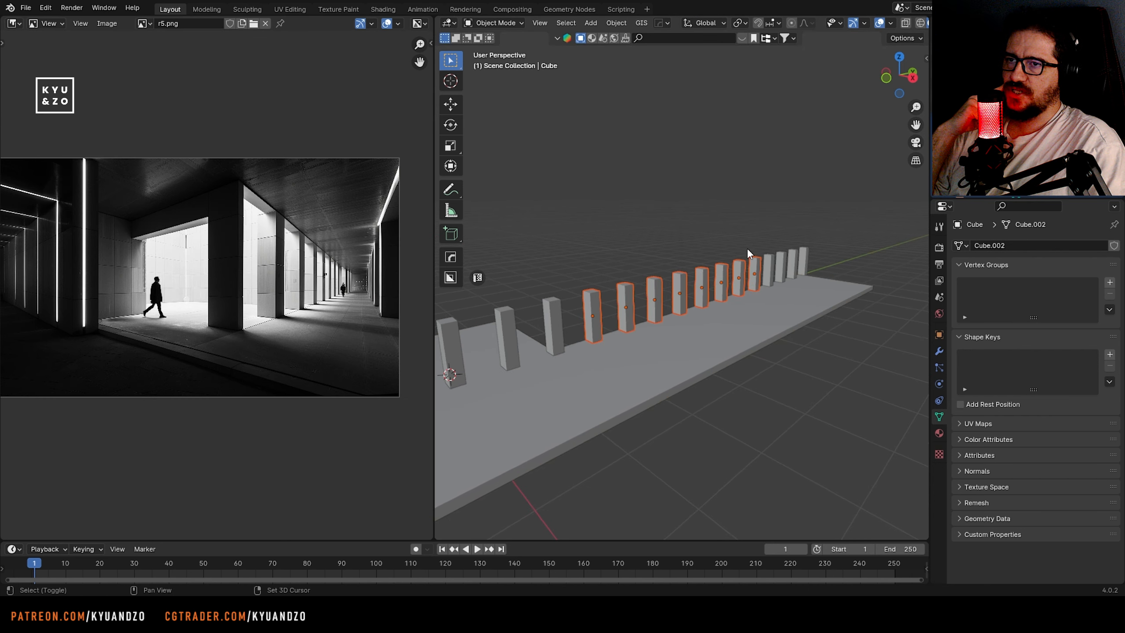
pyautogui.moveTo(722, 271); pyautogui.dragTo(670, 231, button='middle')
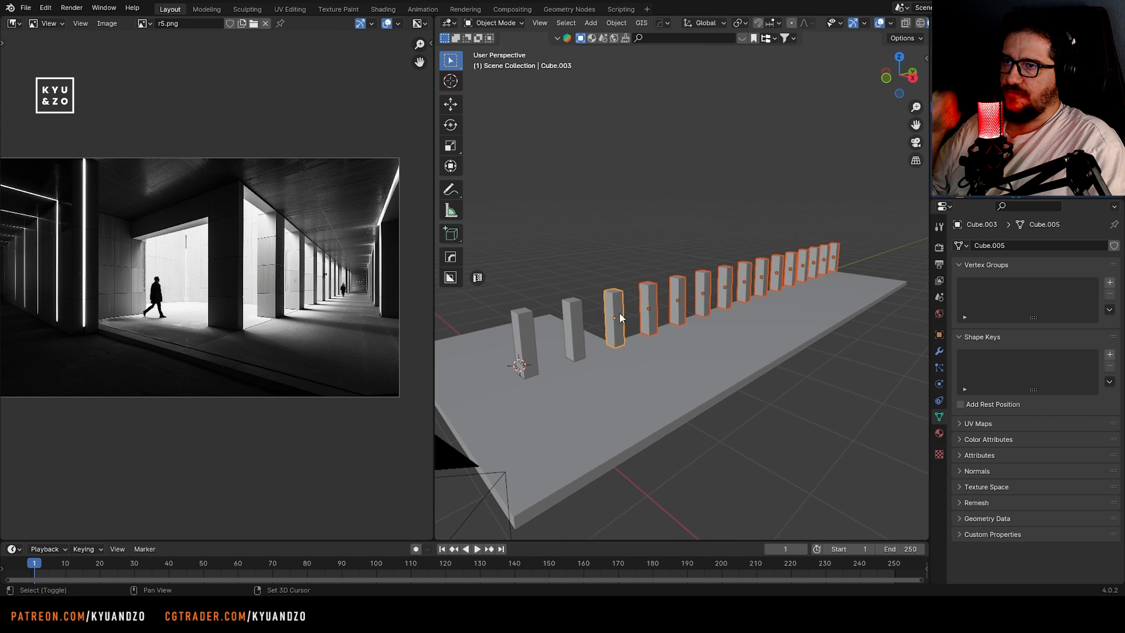
pyautogui.hotkey('shift', 'd')
pyautogui.press('x')
pyautogui.click(711, 338)
pyautogui.keyDown('shift'); pyautogui.moveTo(577, 315); pyautogui.dragTo(710, 329, button='middle'); pyautogui.keyUp('shift')
pyautogui.hotkey('shift', 'a')
pyautogui.moveTo(642, 352)
pyautogui.click(727, 101)
pyautogui.press('s')
pyautogui.press('z')
pyautogui.press('Delete')
# Duplicate the L-shaped floor slab upward along Z as a ceiling above the pillars and adjust its height
pyautogui.click(676, 443)
pyautogui.hotkey('shift', 'd')
pyautogui.press('z')
pyautogui.click(685, 363)
pyautogui.press('g')
pyautogui.press('a')
pyautogui.click(710, 272)
# Scale the ceiling slab along Z to make it thinner
pyautogui.press('s')
pyautogui.press('a')
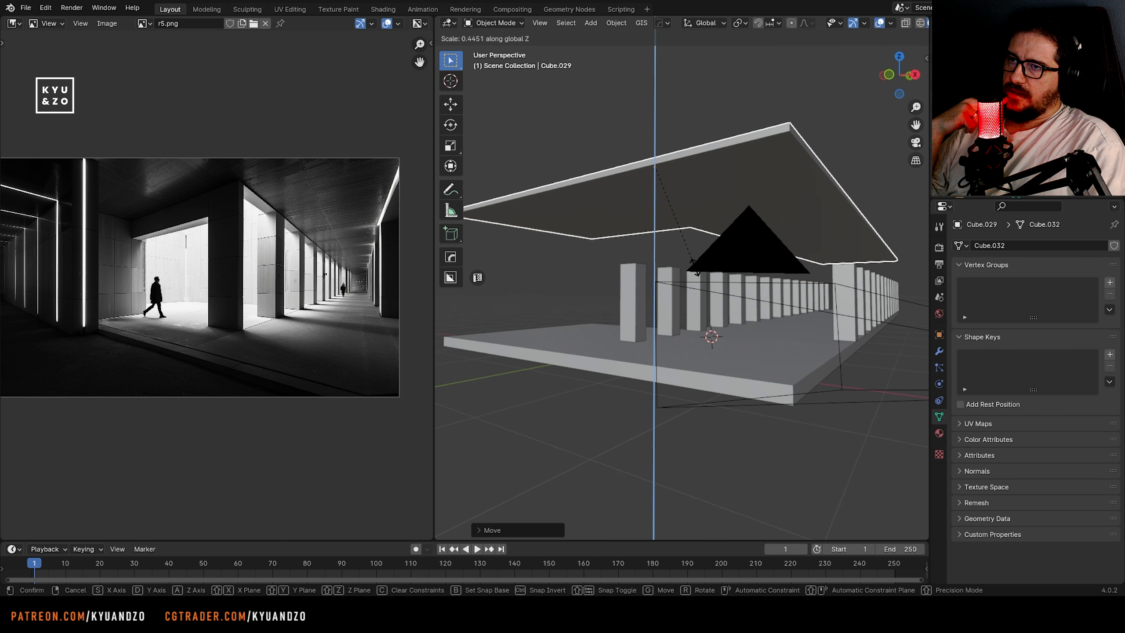
pyautogui.click(655, 261)
pyautogui.moveTo(655, 261); pyautogui.dragTo(650, 275, button='middle')
pyautogui.keyDown('shift'); pyautogui.rightClick(598, 358); pyautogui.keyUp('shift')
pyautogui.hotkey('shift', 'a')
pyautogui.click(502, 325)
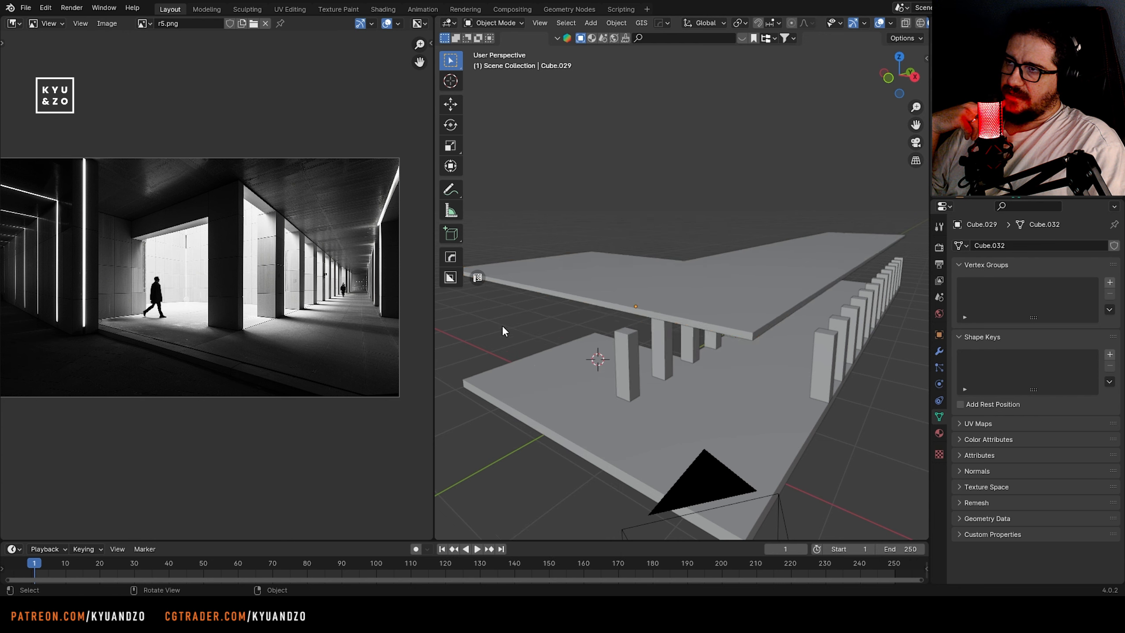
# Look through the camera and walk it sideways to frame the two pillar rows beneath the ceiling
pyautogui.moveTo(502, 325); pyautogui.dragTo(545, 295, button='middle')
pyautogui.click(772, 416)
pyautogui.press('KP_0')
pyautogui.click(720, 403)
pyautogui.hotkey('shift', '`')
pyautogui.press('a')
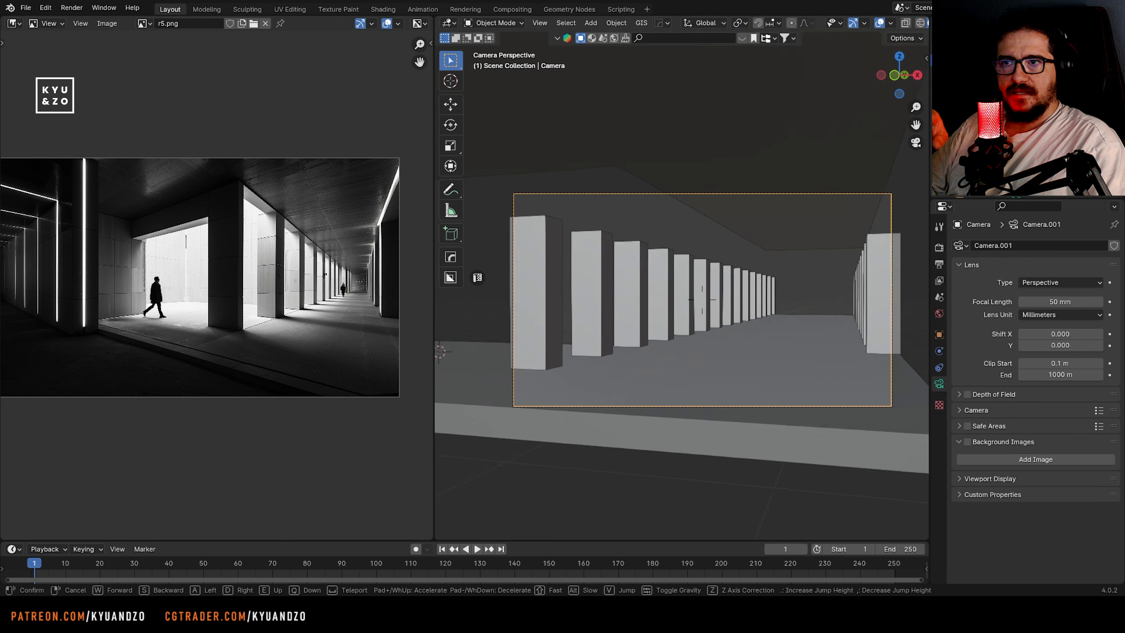
pyautogui.click(811, 327)
# Set the camera's focal length to 34 mm and walk the camera to reframe the colonnade
pyautogui.moveTo(1059, 302); pyautogui.dragTo(1036, 302)
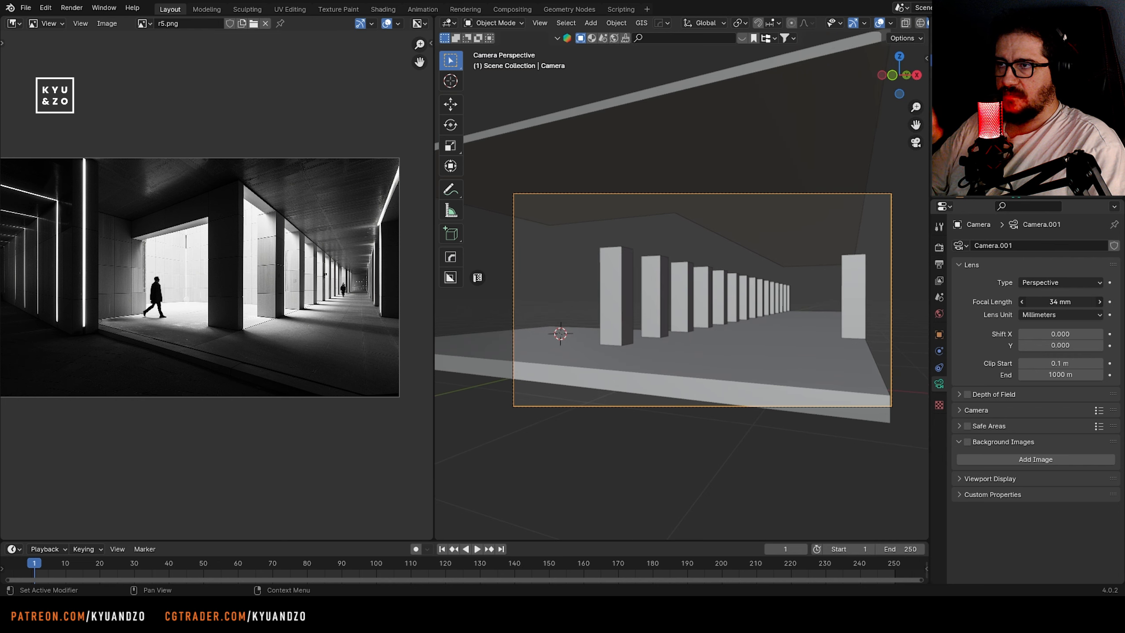
pyautogui.hotkey('shift', '`')
pyautogui.press('d')
pyautogui.press('w')
pyautogui.moveTo(826, 285); pyautogui.dragTo(829, 287)
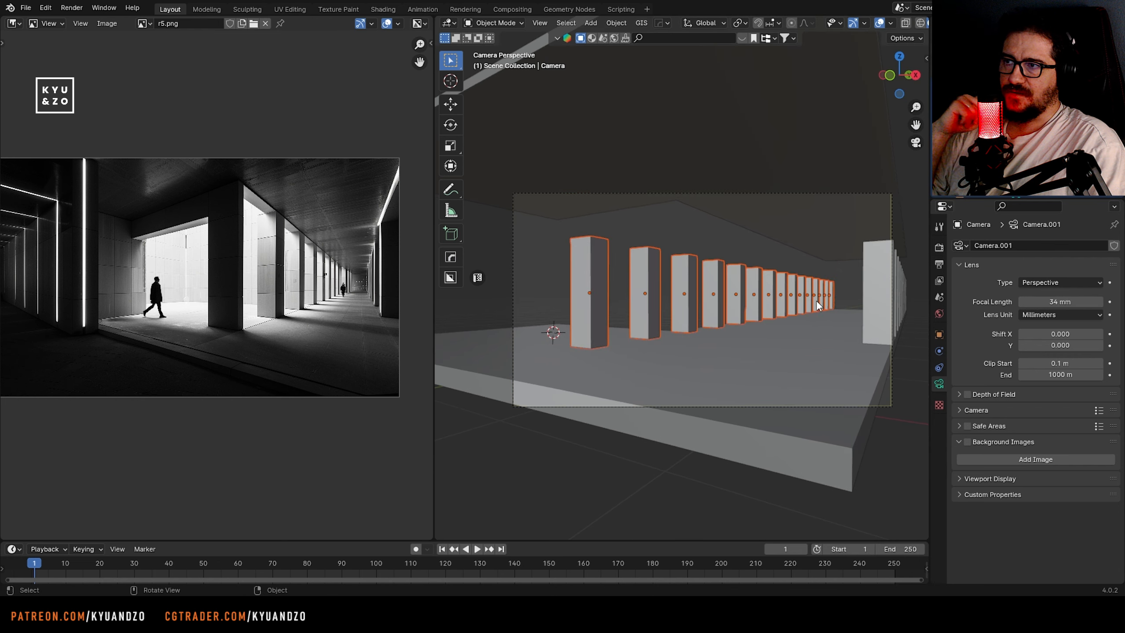
# Select both pillar rows, raise them along Z and scale them along Z to fit between floor and ceiling
pyautogui.keyDown('shift'); pyautogui.moveTo(816, 300); pyautogui.dragTo(648, 316, button='middle'); pyautogui.keyUp('shift')
pyautogui.keyDown('shift'); pyautogui.moveTo(761, 308); pyautogui.dragTo(673, 288); pyautogui.keyUp('shift')
pyautogui.keyDown('shift'); pyautogui.moveTo(578, 263); pyautogui.dragTo(769, 270, button='middle'); pyautogui.keyUp('shift')
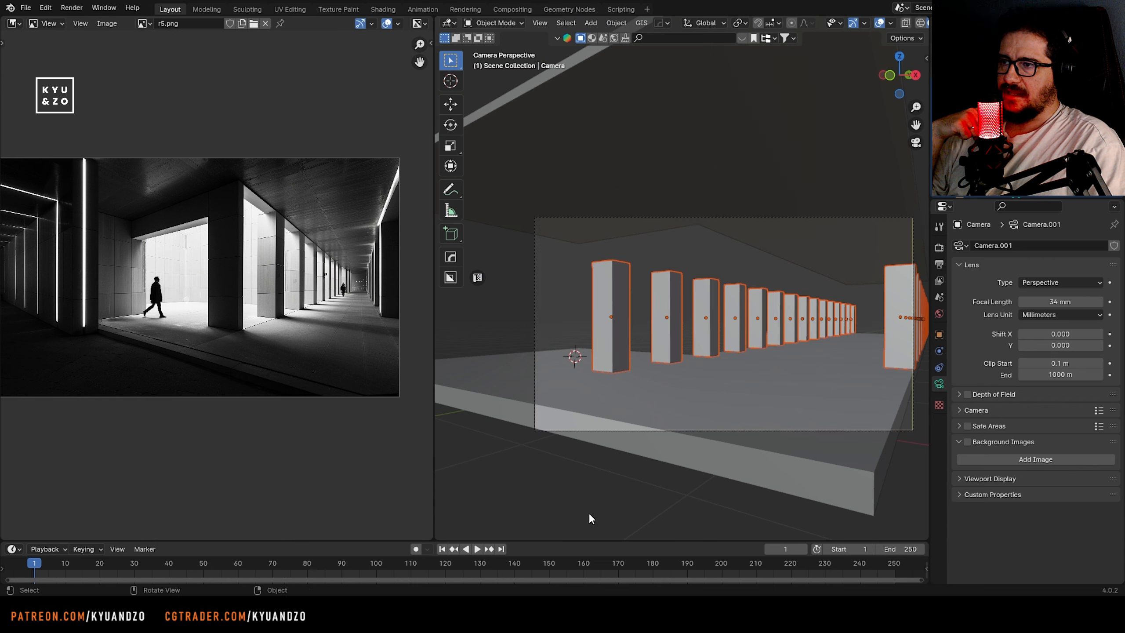
pyautogui.press('g')
pyautogui.press('z')
pyautogui.click(874, 351)
pyautogui.press('s')
pyautogui.press('z')
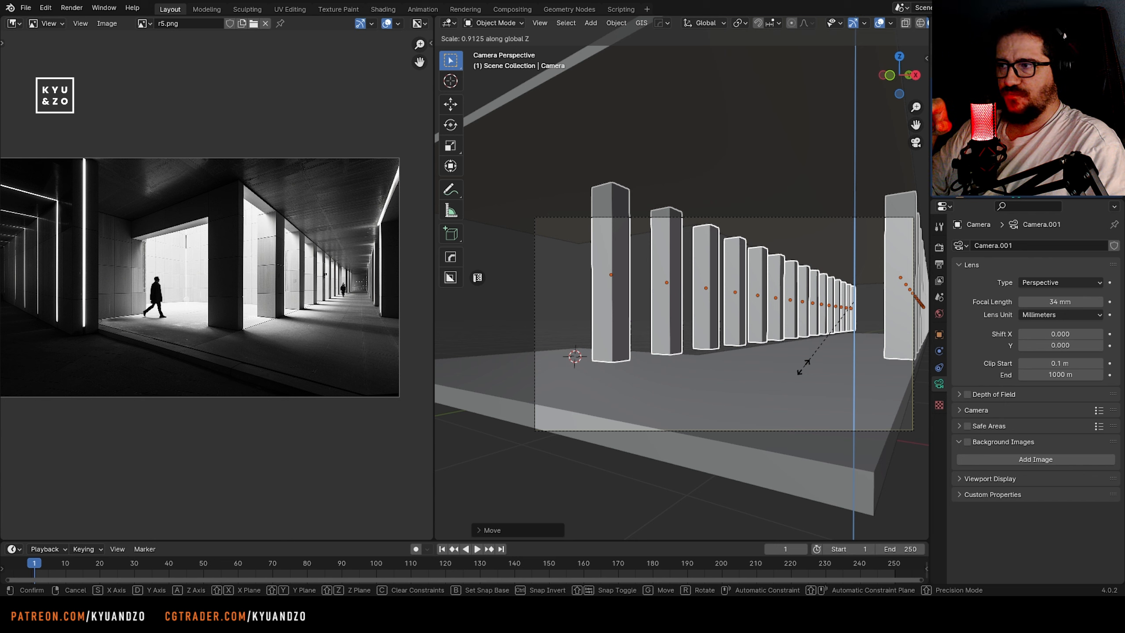
pyautogui.click(782, 364)
# Select the camera and walk it sideways so that both pillar rows recede into the frame
pyautogui.click(542, 275)
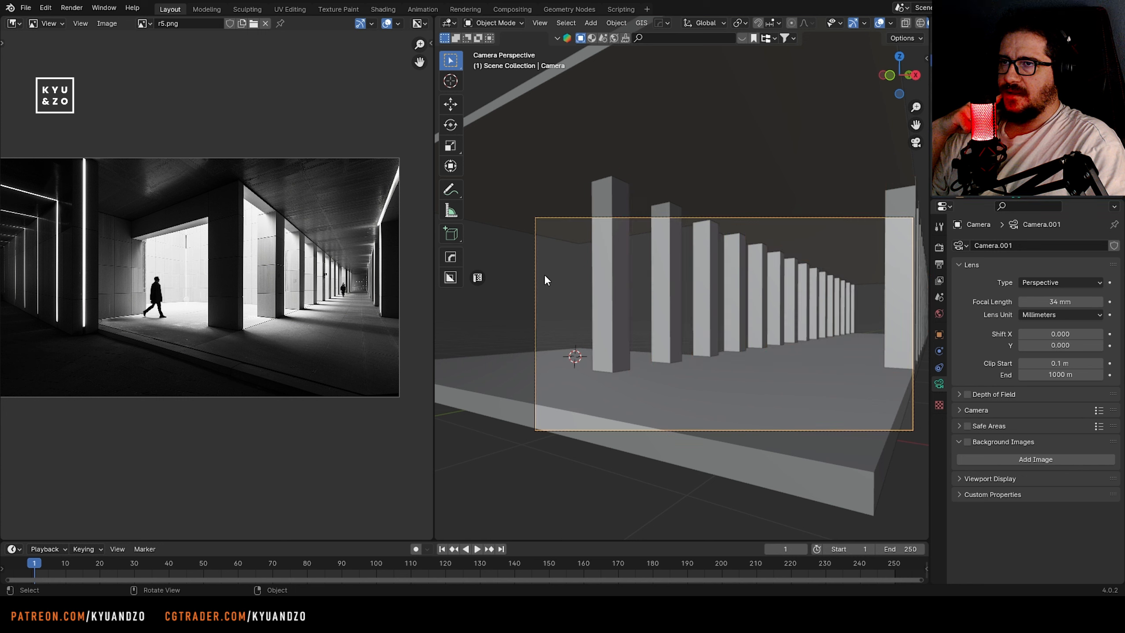
pyautogui.hotkey('shift', '`')
pyautogui.press('a')
pyautogui.click(710, 324)
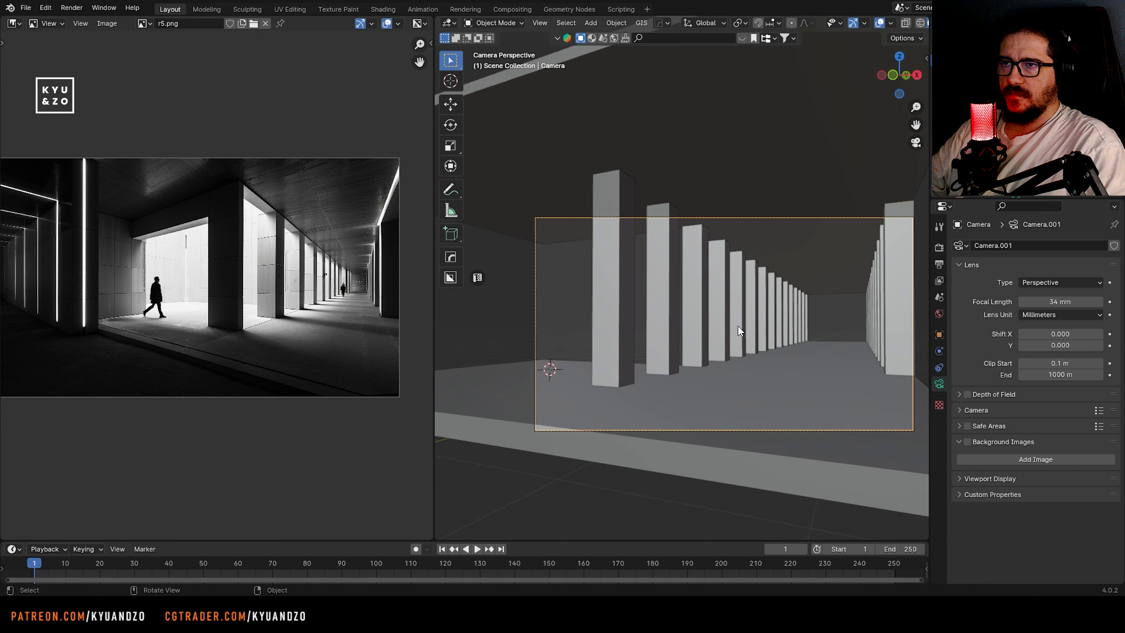
# Move the second pillar row about 0.22 m along negative X and fine-tune the camera framing
pyautogui.press('g')
pyautogui.press('x')
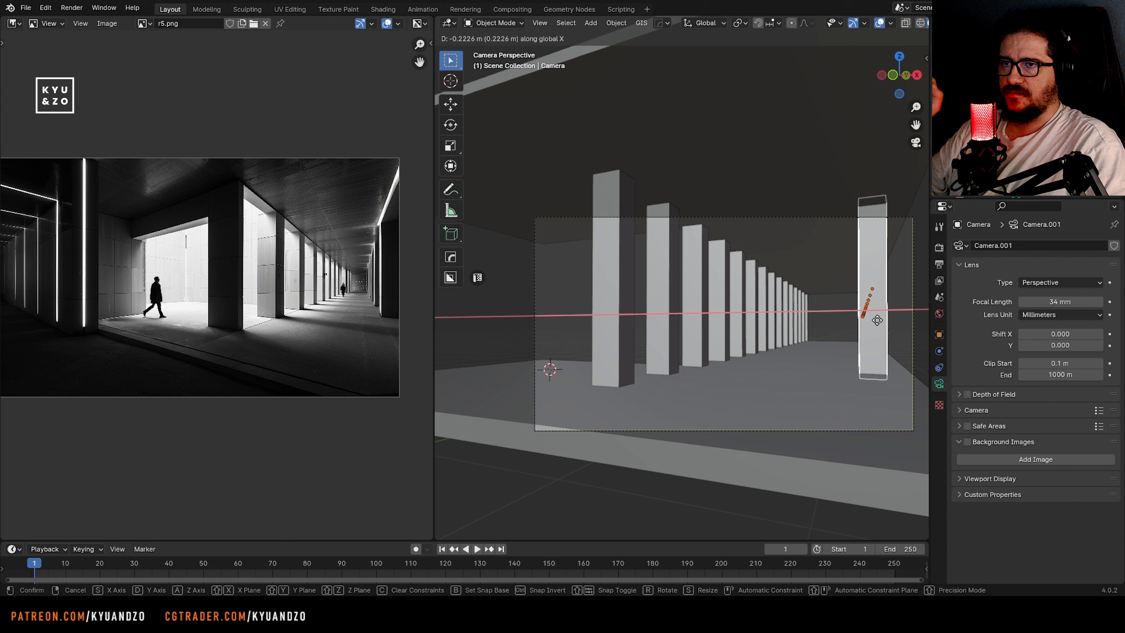
pyautogui.click(877, 320)
pyautogui.scroll(-4, 830, 361)
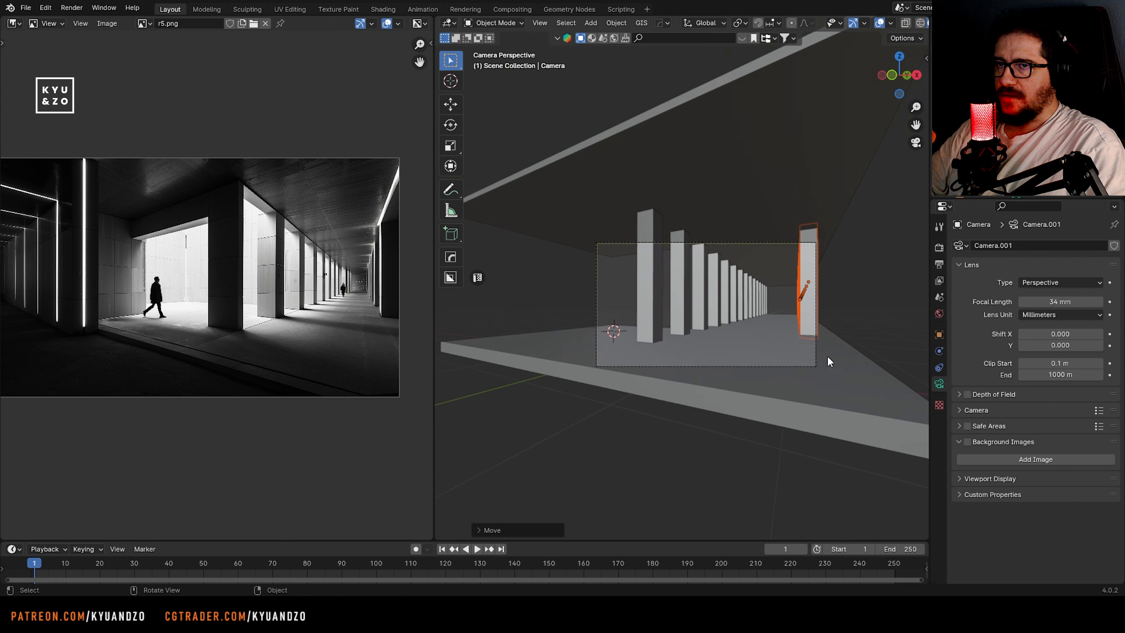
pyautogui.scroll(3, 828, 356)
# Delete the first pillar, the one nearest the camera in the original row
pyautogui.click(631, 316)
pyautogui.scroll(1, 632, 318)
pyautogui.press('Delete')
pyautogui.scroll(-1, 655, 354)
pyautogui.click(659, 180)
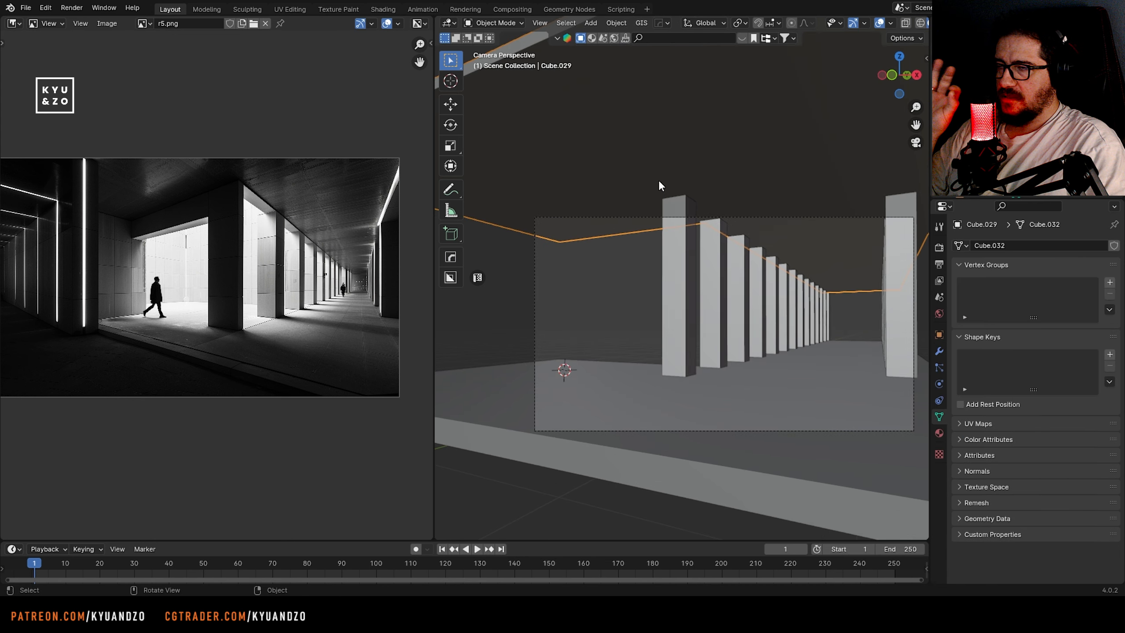
pyautogui.scroll(-3, 656, 230)
pyautogui.scroll(4, 650, 292)
pyautogui.keyDown('shift'); pyautogui.moveTo(634, 293); pyautogui.dragTo(741, 326, button='middle'); pyautogui.keyUp('shift')
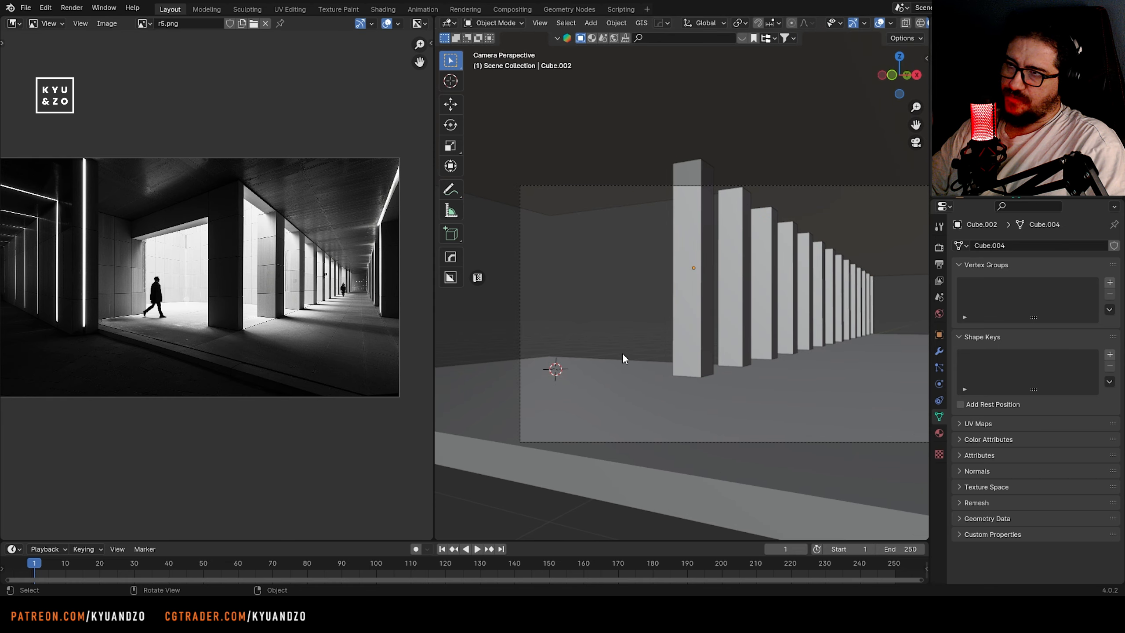
# Add a cube at the building's open side and scale it along Y to about 0.13 as a thin wall slab
pyautogui.moveTo(622, 353); pyautogui.dragTo(641, 291, button='middle')
pyautogui.scroll(-5, 633, 285)
pyautogui.keyDown('shift'); pyautogui.rightClick(614, 256); pyautogui.keyUp('shift')
pyautogui.hotkey('shift', 'a')
pyautogui.click(669, 268)
pyautogui.press('s')
pyautogui.click(671, 268)
# Move the slab along Y behind the ceiling's wide section, enlarge it and position it beside the pillar row as a back wall
pyautogui.press('s')
pyautogui.press('d')
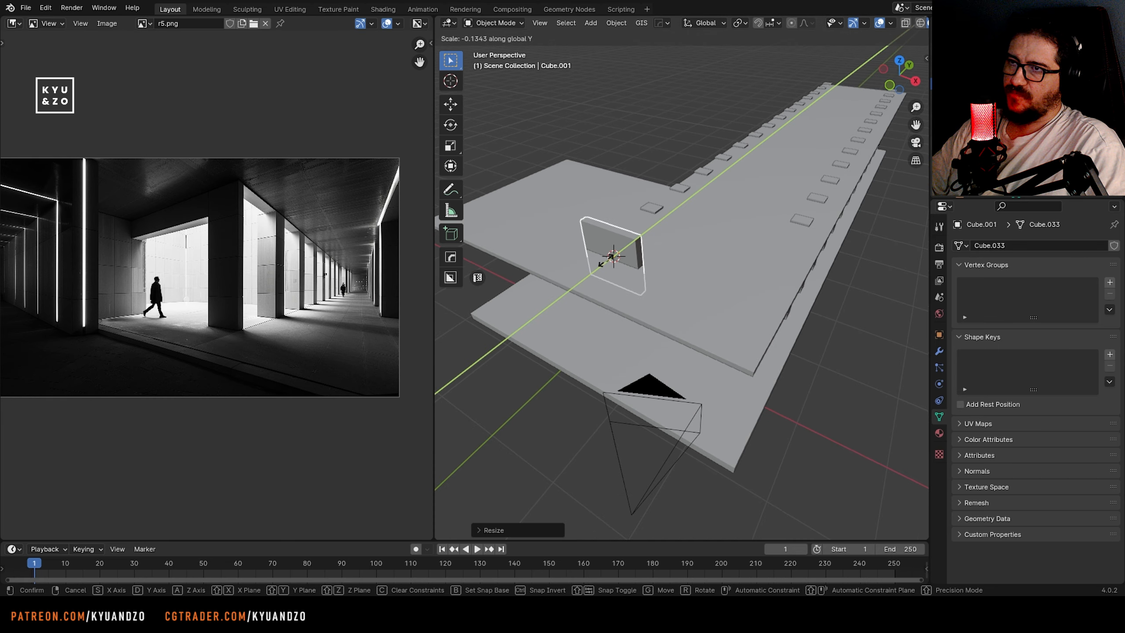
pyautogui.click(606, 261)
pyautogui.press('g')
pyautogui.press('d')
pyautogui.click(742, 150)
# Extend the back wall by moving its outer end vertices outward along negative X
pyautogui.press('s')
pyautogui.press('a')
pyautogui.press('g')
pyautogui.press('d')
pyautogui.click(621, 208)
pyautogui.moveTo(620, 204); pyautogui.dragTo(680, 197, button='middle')
pyautogui.press('g')
pyautogui.press('a')
pyautogui.click(674, 219)
pyautogui.press('Tab')
pyautogui.hotkey('alt', 'z')
pyautogui.moveTo(672, 103); pyautogui.dragTo(726, 297)
pyautogui.press('g')
pyautogui.press('s')
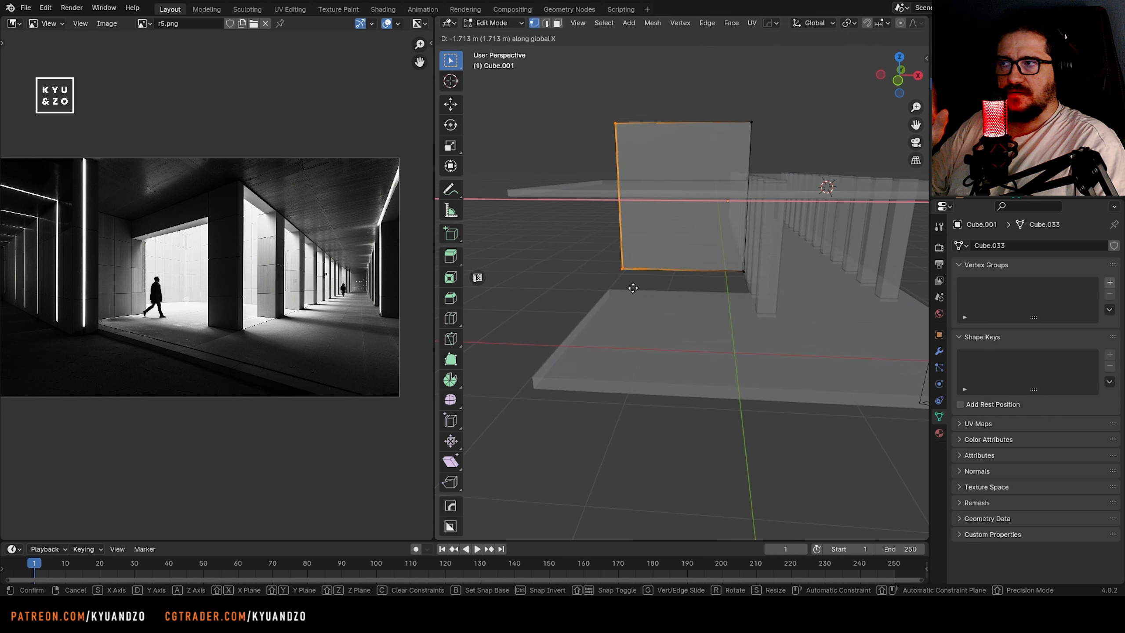
pyautogui.click(632, 288)
pyautogui.press('g')
# Move the rotated wall along Y and X to stand along the outer edge of the ceiling's wide section
pyautogui.press('s')
pyautogui.click(595, 276)
pyautogui.press('Tab')
# Duplicate the back wall along Y and rotate the copy about Z to stand perpendicular to it
pyautogui.moveTo(613, 266); pyautogui.dragTo(696, 266, button='middle')
pyautogui.hotkey('shift', 'd')
pyautogui.press('d')
pyautogui.click(609, 283)
pyautogui.hotkey('alt', 'z')
pyautogui.press('r')
pyautogui.press('a')
pyautogui.click(633, 288)
pyautogui.press('g')
pyautogui.press('d')
pyautogui.click(748, 230)
pyautogui.press('g')
pyautogui.press('s')
pyautogui.click(696, 191)
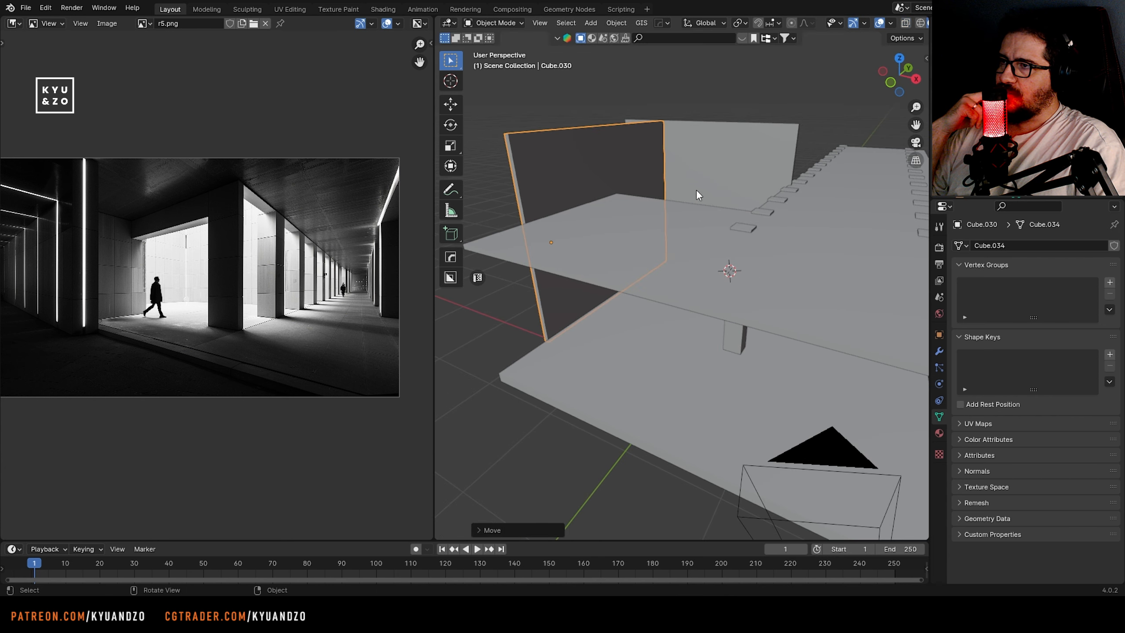
pyautogui.press('g')
pyautogui.press('d')
pyautogui.click(635, 231)
pyautogui.press('g')
pyautogui.press('s')
pyautogui.click(656, 233)
pyautogui.press('g')
pyautogui.press('d')
pyautogui.click(652, 232)
# Duplicate the side wall and place the copy farther out so that it meets the back wall's outer end
pyautogui.moveTo(650, 249); pyautogui.dragTo(638, 346, button='middle')
pyautogui.click(707, 223)
pyautogui.hotkey('shift', 'd')
pyautogui.press('d')
pyautogui.click(722, 237)
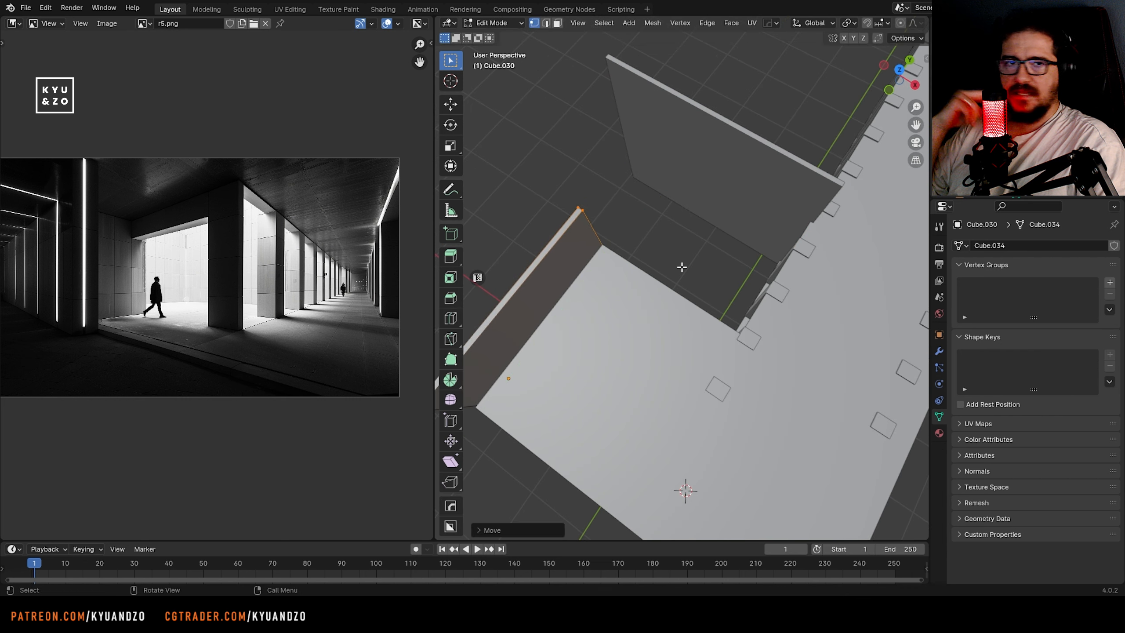
pyautogui.press('r')
pyautogui.press('a')
pyautogui.click(666, 320)
pyautogui.press('g')
pyautogui.press('s')
pyautogui.press('s')
pyautogui.click(607, 252)
pyautogui.scroll(-4, 624, 271)
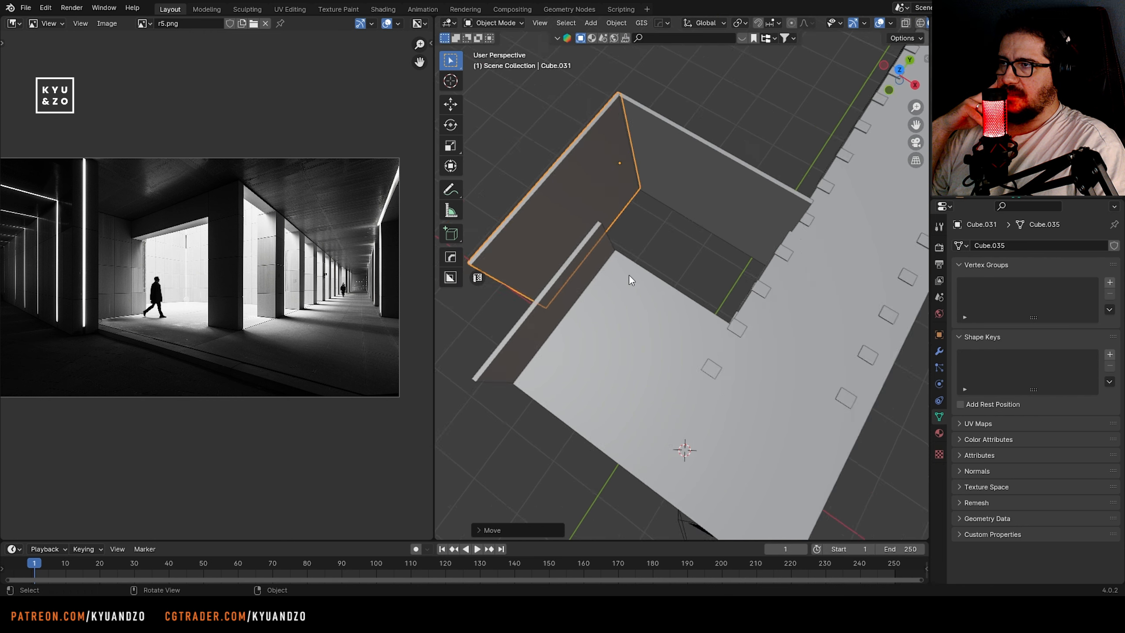
# Select the camera, return to the camera view and set the focal length to 18 mm
pyautogui.moveTo(624, 271); pyautogui.dragTo(657, 245, button='middle')
pyautogui.click(656, 245)
pyautogui.press('KP_0')
pyautogui.scroll(-2, 662, 290)
pyautogui.scroll(-1, 303, 312)
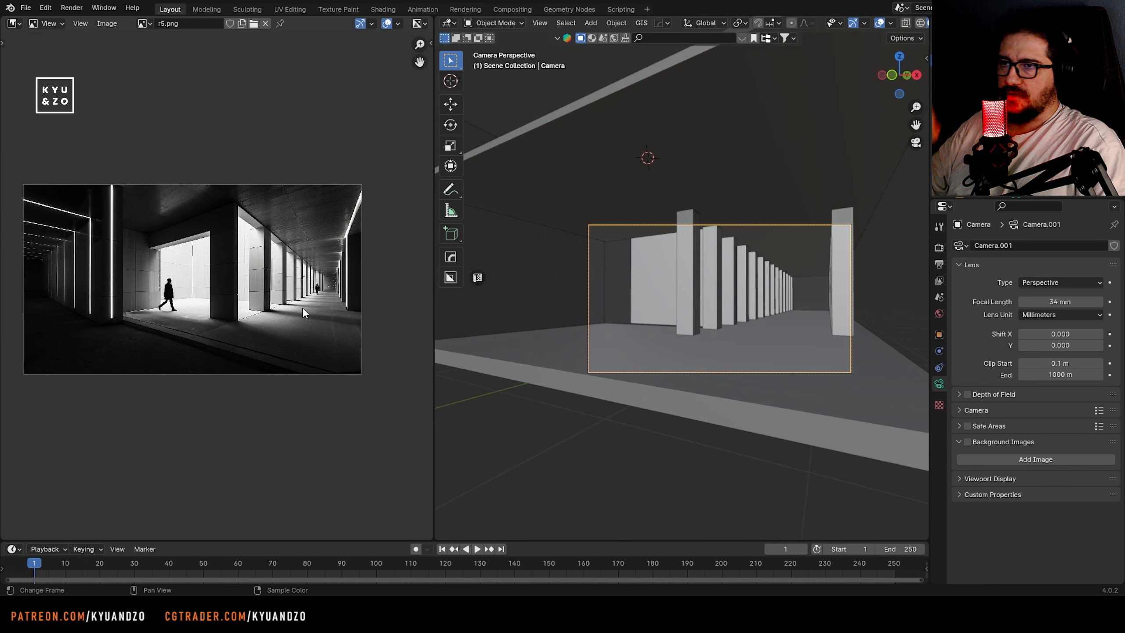
pyautogui.moveTo(1048, 300); pyautogui.dragTo(1027, 299)
# Walk the camera sideways and backward to frame the side walls and both pillar rows
pyautogui.hotkey('shift', '`')
pyautogui.press('w')
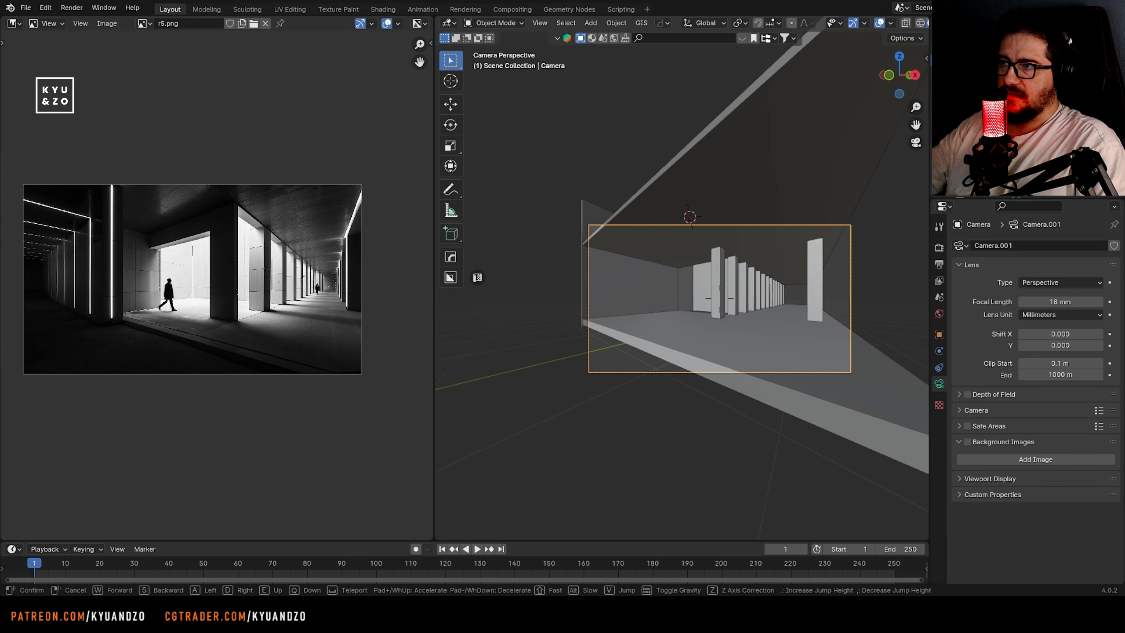
pyautogui.press('d')
pyautogui.press('s')
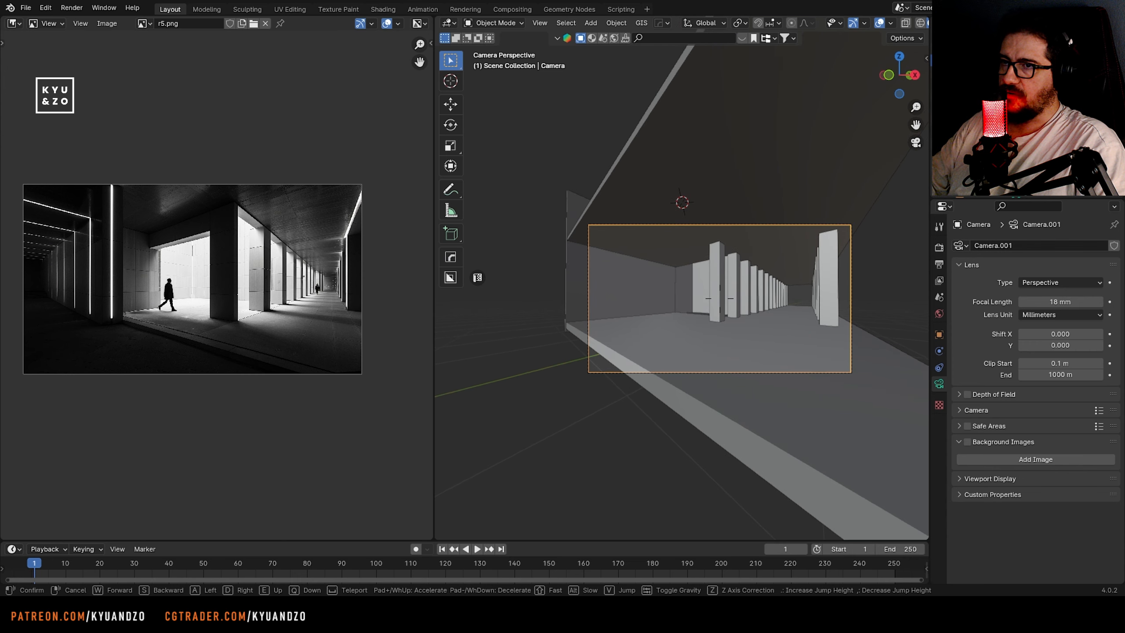
pyautogui.press('s')
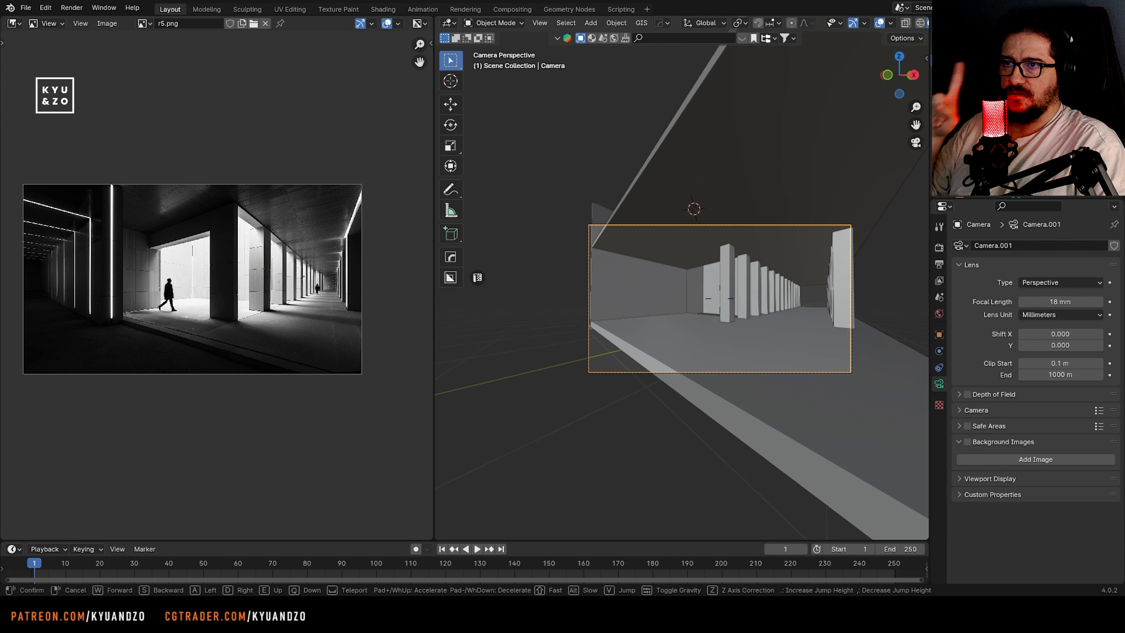
pyautogui.click(703, 298)
# Add a horizontal loop cut near the top of the first pillar
pyautogui.scroll(4, 704, 299)
pyautogui.click(784, 254)
pyautogui.press('Tab')
pyautogui.hotkey('ctrl', 'r')
pyautogui.click(781, 249)
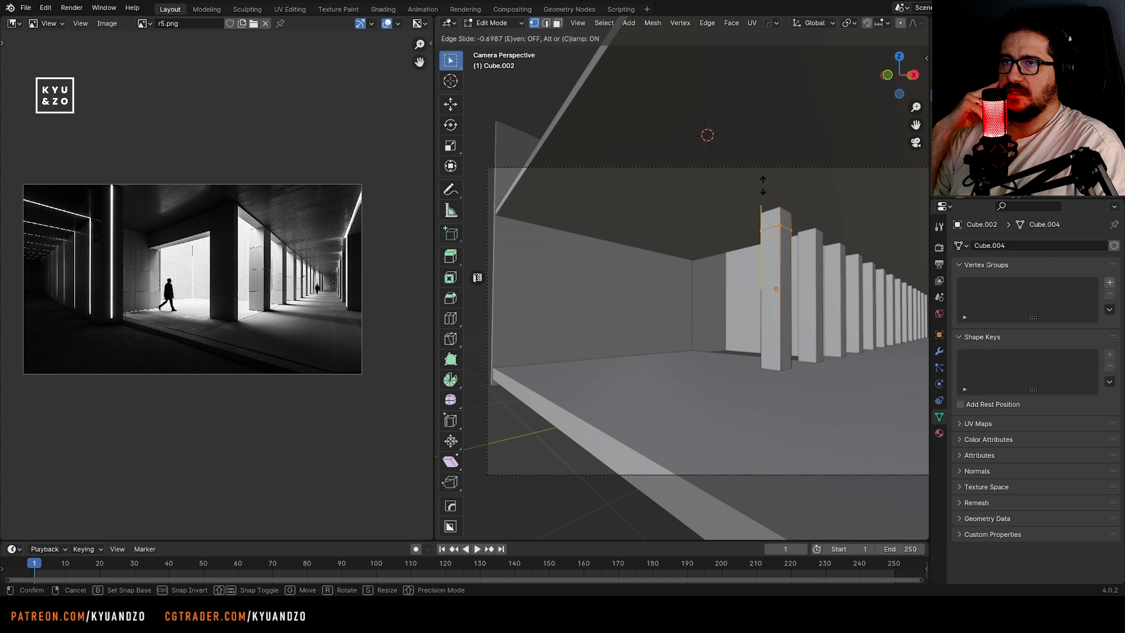
pyautogui.click(763, 190)
# Try extruding the first pillar's upper side face toward the side wall as a beam
pyautogui.press('3')
pyautogui.click(770, 221)
pyautogui.press('e')
pyautogui.click(739, 298)
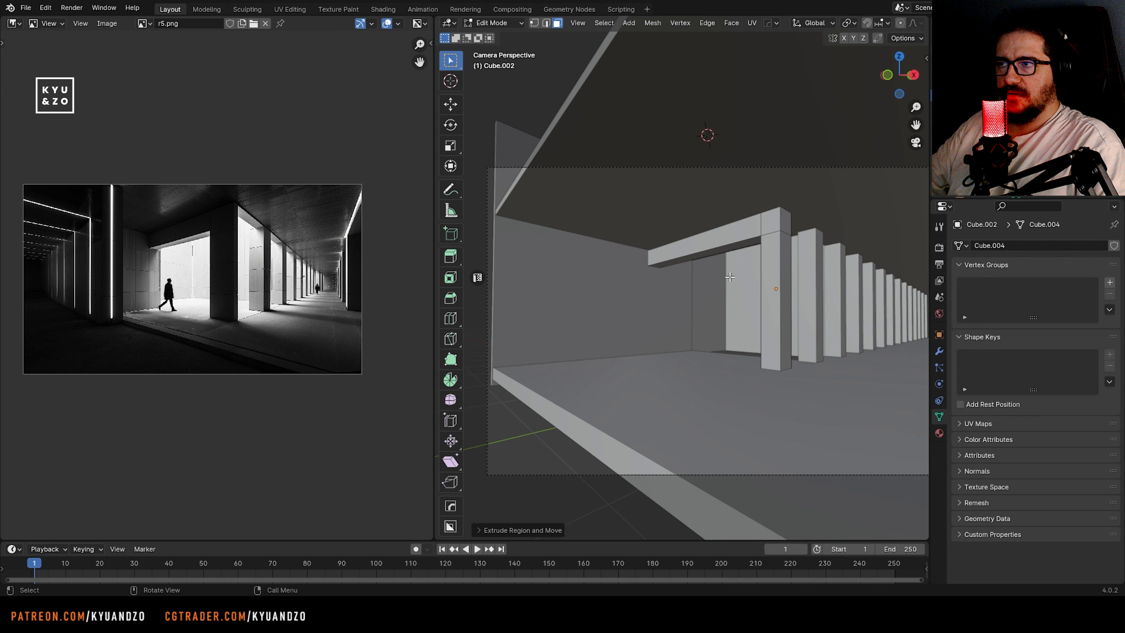
# Lower the pillar's edge loop slightly and extrude the upper side face toward the side wall as a horizontal beam
pyautogui.keyDown('alt'); pyautogui.click(769, 232); pyautogui.keyUp('alt')
pyautogui.hotkey('alt', 'z')
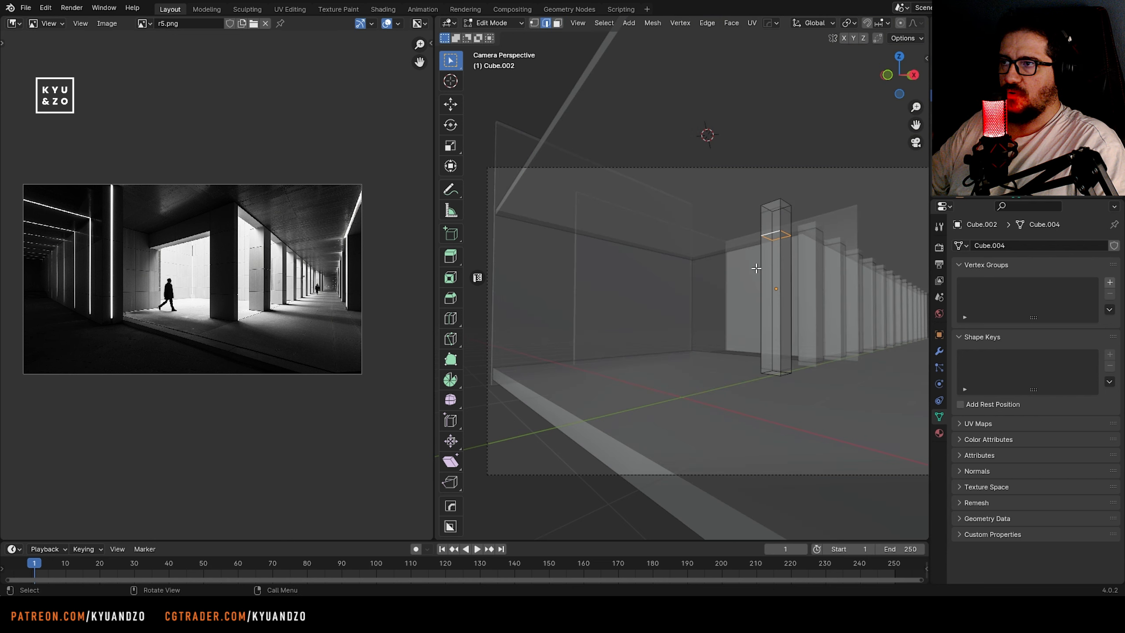
pyautogui.click(761, 259)
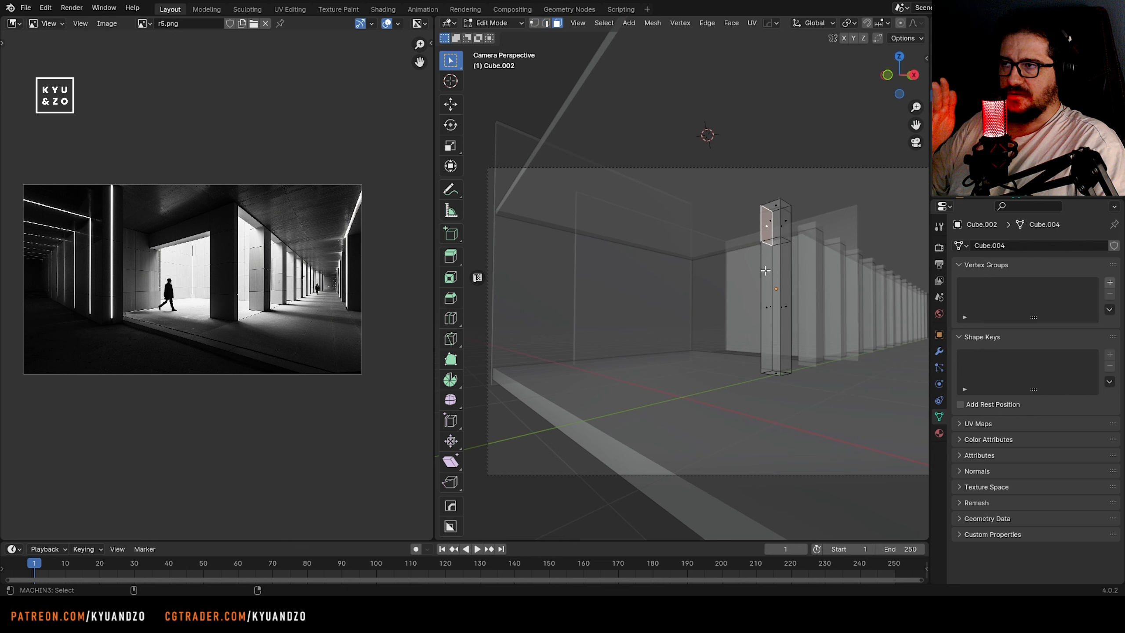
pyautogui.hotkey('alt', 'z')
pyautogui.press('e')
pyautogui.click(636, 311)
pyautogui.press('Tab')
# Shorten the nearer side wall along Y and shift it along Y and X toward the beam's end
pyautogui.keyDown('shift'); pyautogui.moveTo(646, 247); pyautogui.dragTo(691, 230, button='middle'); pyautogui.keyUp('shift')
pyautogui.click(704, 268)
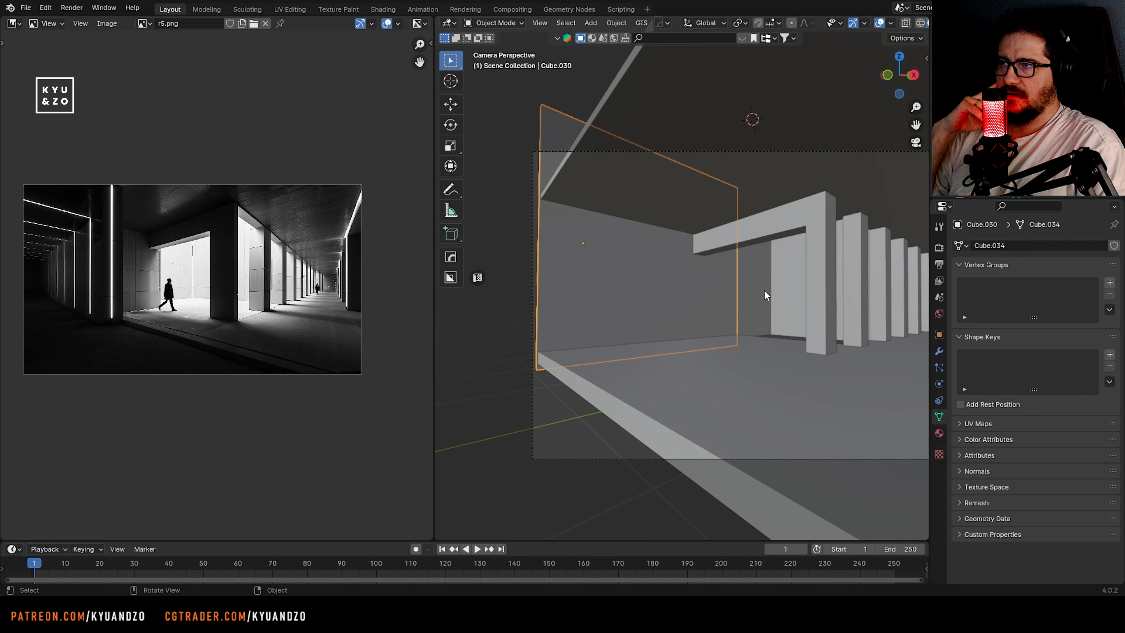
pyautogui.press('s')
pyautogui.press('y')
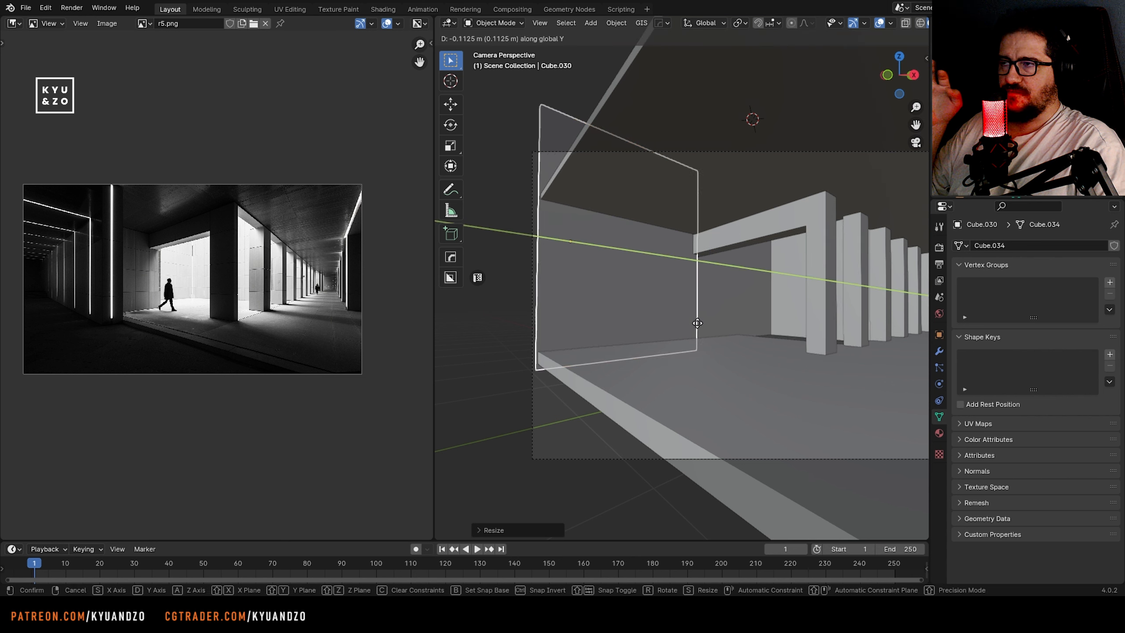
pyautogui.press('s')
pyautogui.click(745, 384)
pyautogui.press('g')
pyautogui.press('d')
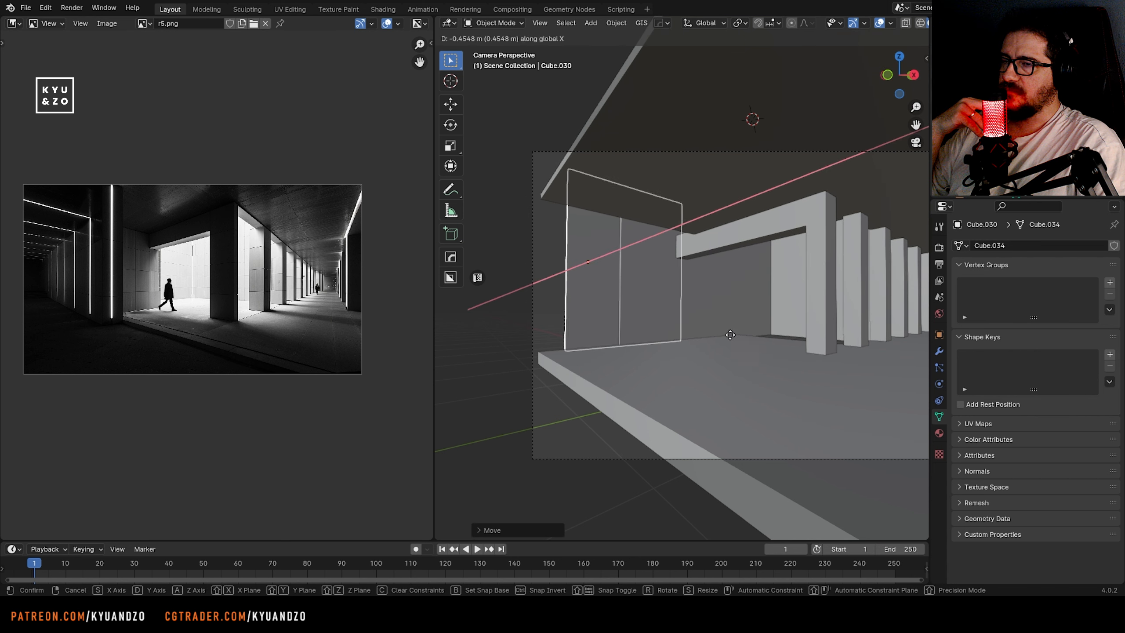
pyautogui.click(737, 309)
# Scale the nearer side wall down further along Y and fine-tune its position along Y and X
pyautogui.press('s')
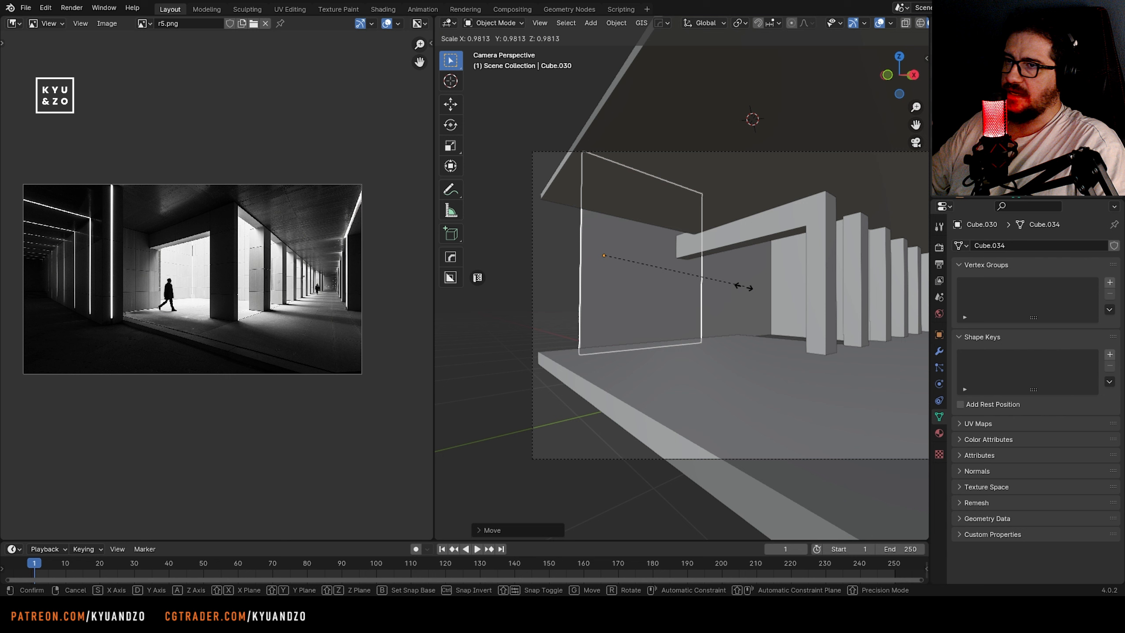
pyautogui.press('d')
pyautogui.click(702, 301)
pyautogui.press('g')
pyautogui.press('d')
pyautogui.click(721, 305)
pyautogui.hotkey('ctrl', 'z')
pyautogui.press('g')
pyautogui.press('d')
pyautogui.click(702, 280)
pyautogui.press('g')
pyautogui.press('s')
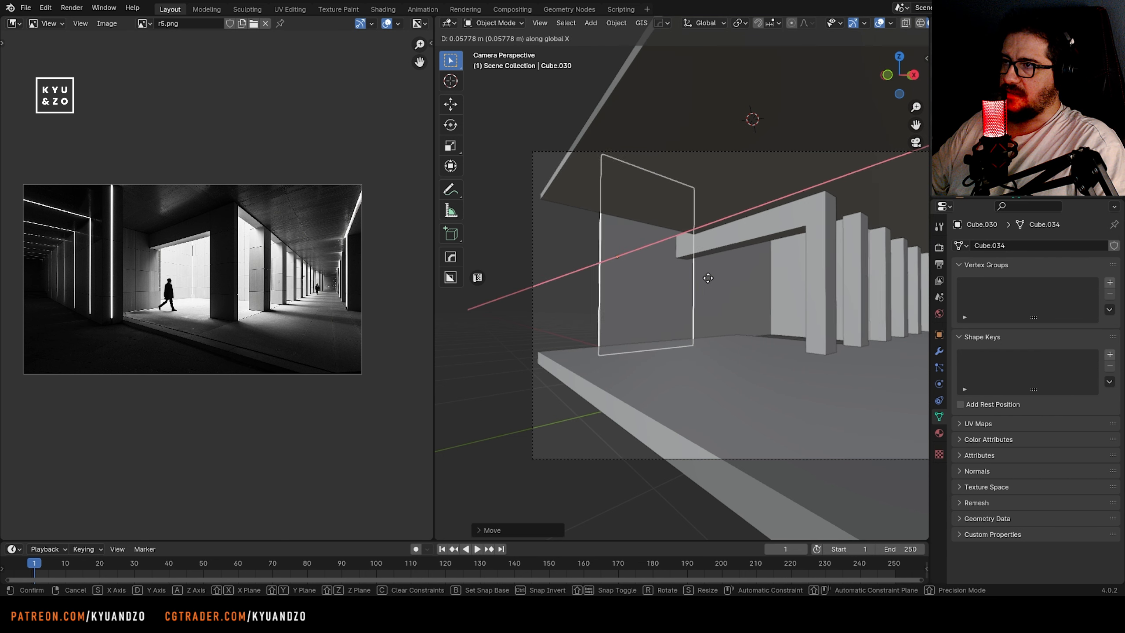
pyautogui.click(713, 277)
# Duplicate the second pillar and move the copy along Y to the front corner near the side wall
pyautogui.click(642, 208)
pyautogui.keyDown('shift'); pyautogui.moveTo(613, 260); pyautogui.dragTo(727, 264, button='middle'); pyautogui.keyUp('shift')
pyautogui.keyDown('shift'); pyautogui.rightClick(722, 356); pyautogui.keyUp('shift')
pyautogui.keyDown('shift'); pyautogui.moveTo(722, 357); pyautogui.dragTo(640, 356, button='middle'); pyautogui.keyUp('shift')
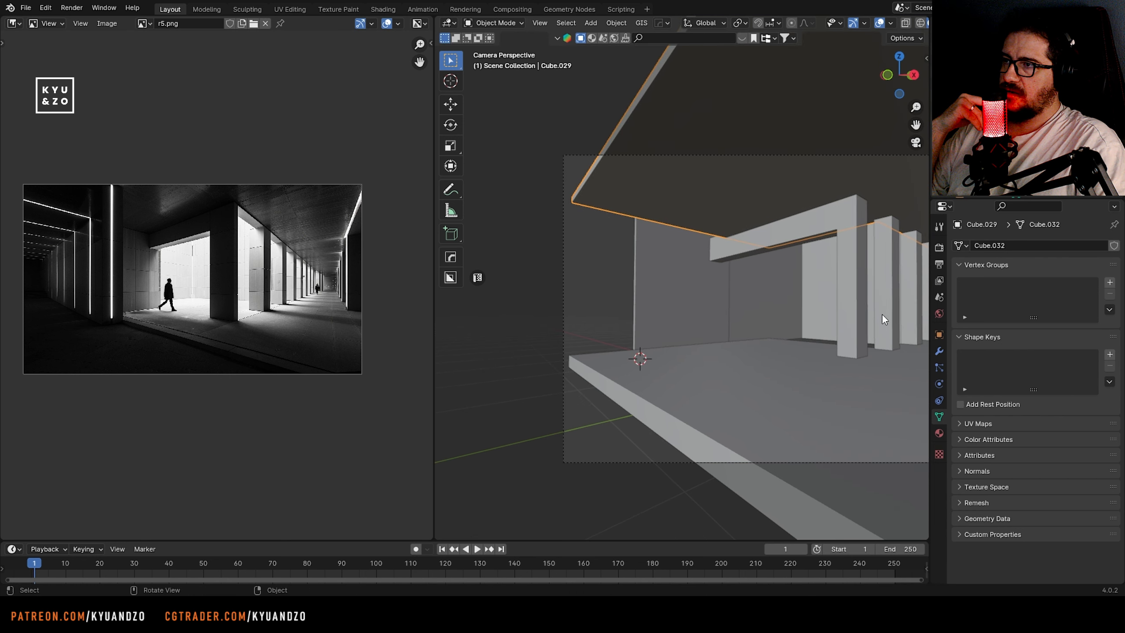
pyautogui.click(882, 316)
pyautogui.hotkey('shift', 'd')
pyautogui.press('d')
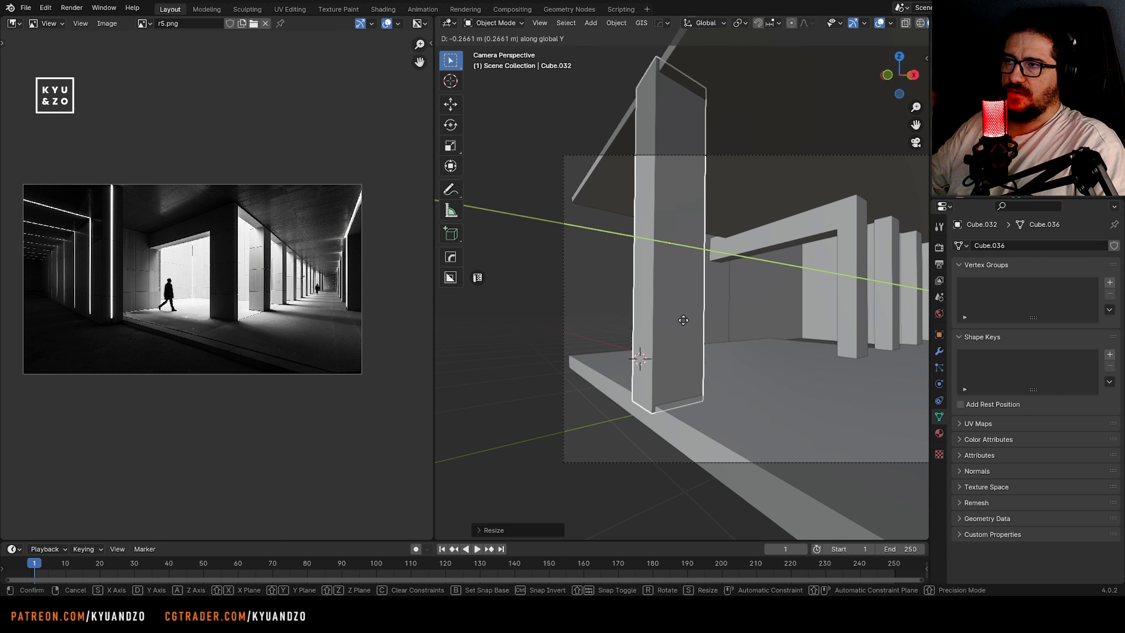
pyautogui.click(662, 314)
# Widen the copied pillar along X into a thick wall block and position it along Y beside the side wall
pyautogui.press('s')
pyautogui.press('x')
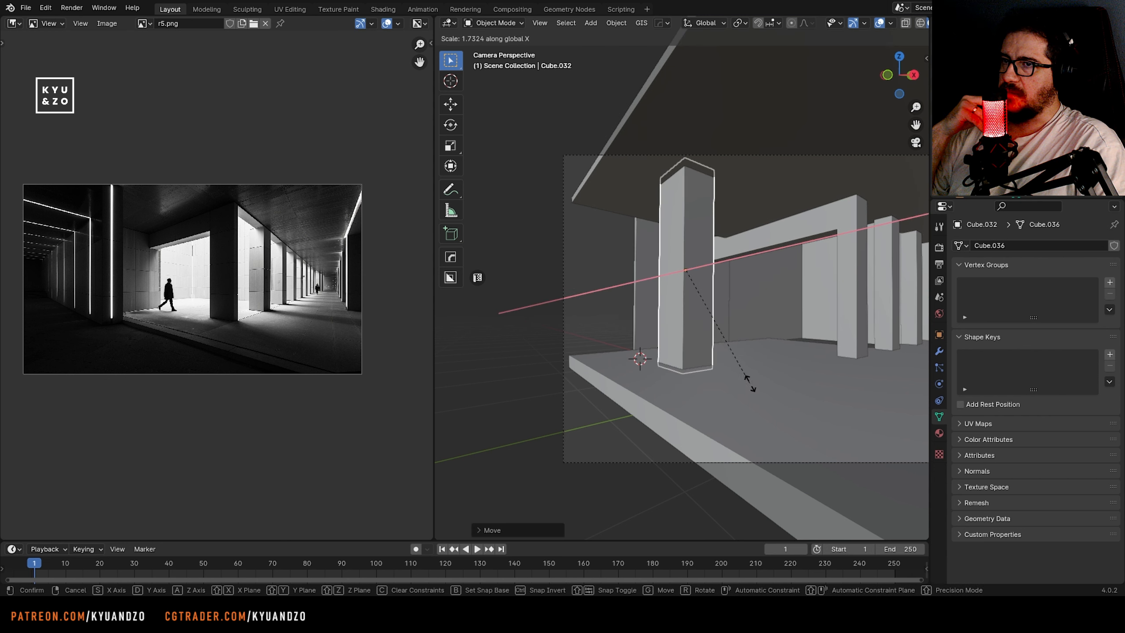
pyautogui.click(617, 309)
pyautogui.press('s')
pyautogui.press('y')
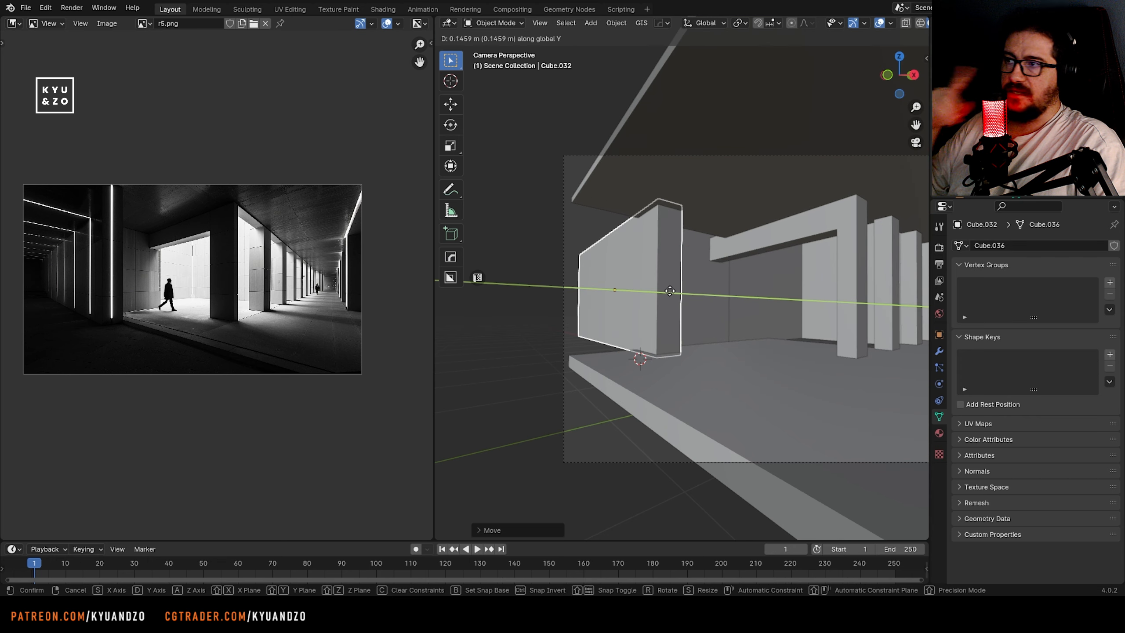
pyautogui.click(800, 296)
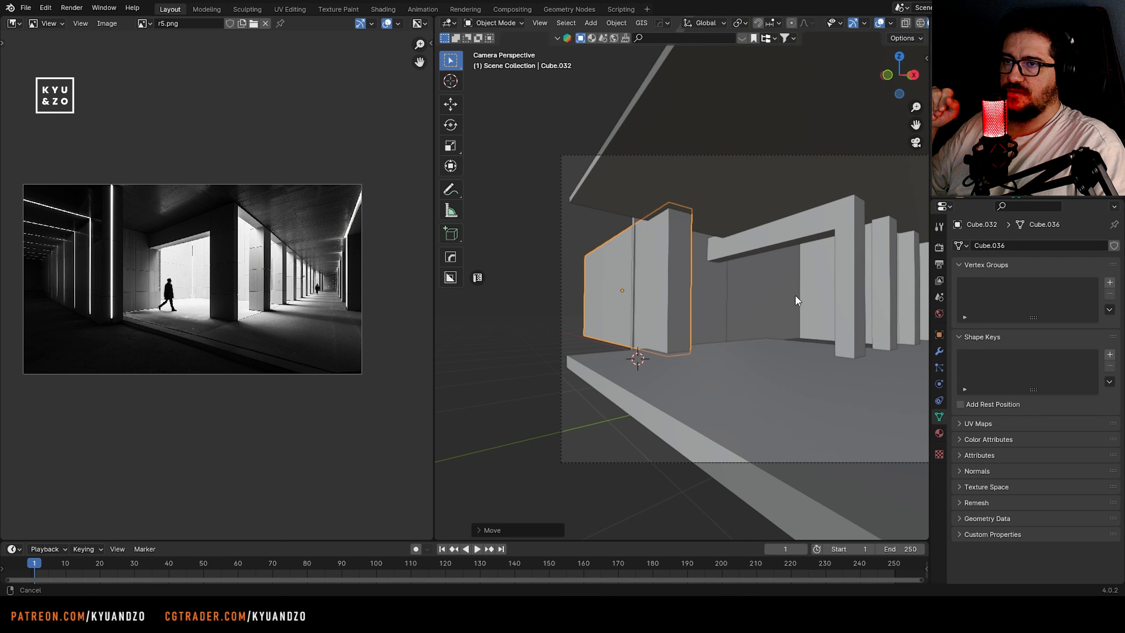
# Scale the wide block along Z and move it along Z to span from floor to ceiling
pyautogui.scroll(-3, 644, 285)
pyautogui.scroll(3, 644, 287)
pyautogui.press('s')
pyautogui.press('z')
pyautogui.click(639, 296)
pyautogui.press('g')
pyautogui.press('z')
pyautogui.click(639, 289)
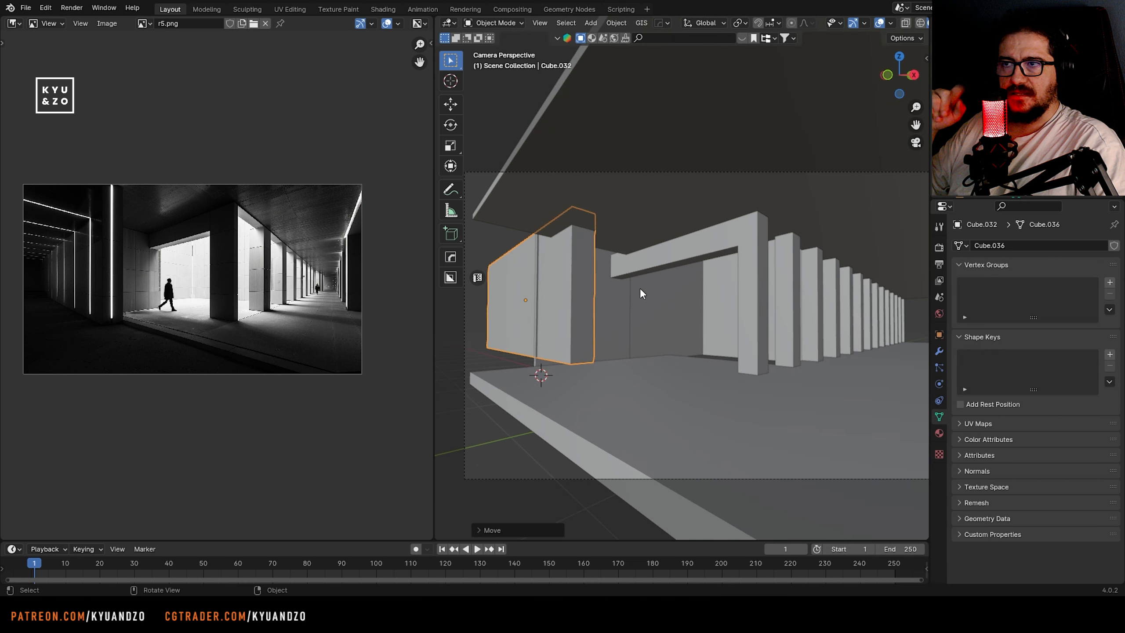
# Move the floor's front side face inward along Y so the floor edge runs diagonally through the camera frame
pyautogui.scroll(-2, 644, 291)
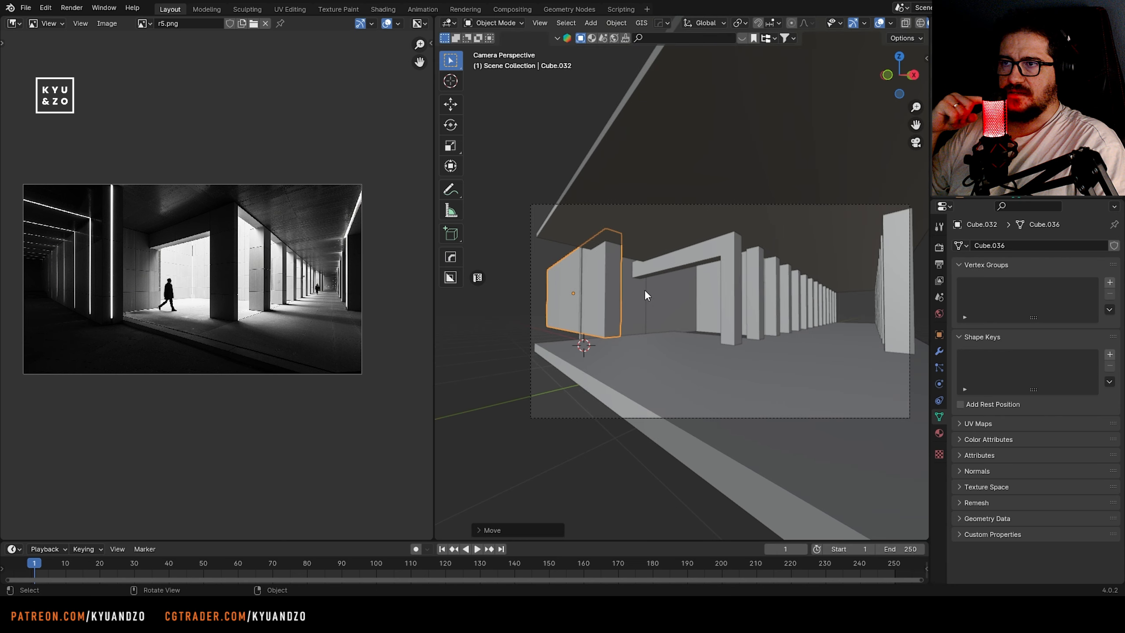
pyautogui.scroll(-2, 644, 290)
pyautogui.click(620, 437)
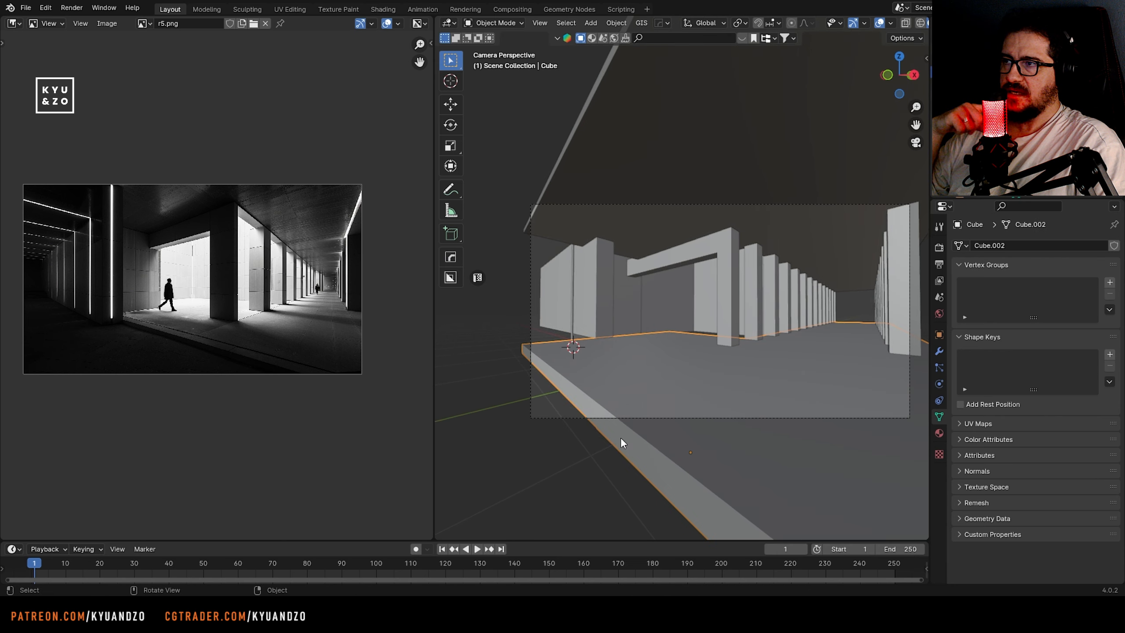
pyautogui.press('Tab')
pyautogui.click(563, 378)
pyautogui.press('g')
pyautogui.press('y')
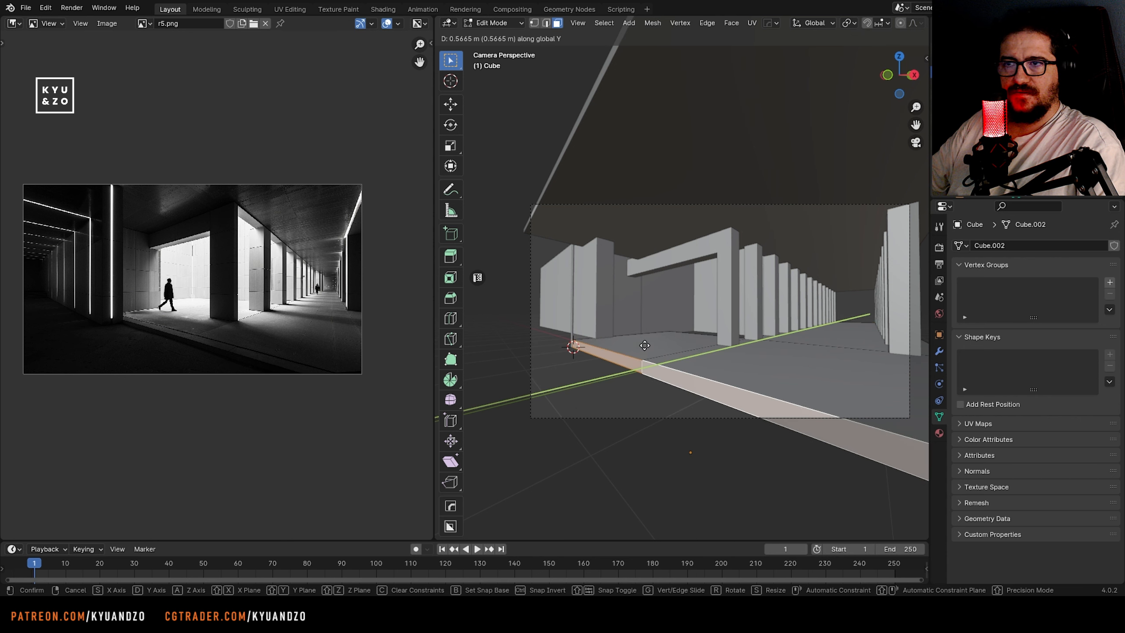
pyautogui.click(674, 327)
pyautogui.press('Tab')
# Move the thin inner wall panel beside the wide block along Y to meet the floor's edge
pyautogui.scroll(4, 582, 371)
pyautogui.keyDown('shift'); pyautogui.moveTo(580, 336); pyautogui.dragTo(664, 361, button='middle'); pyautogui.keyUp('shift')
pyautogui.click(666, 356)
pyautogui.scroll(-2, 664, 348)
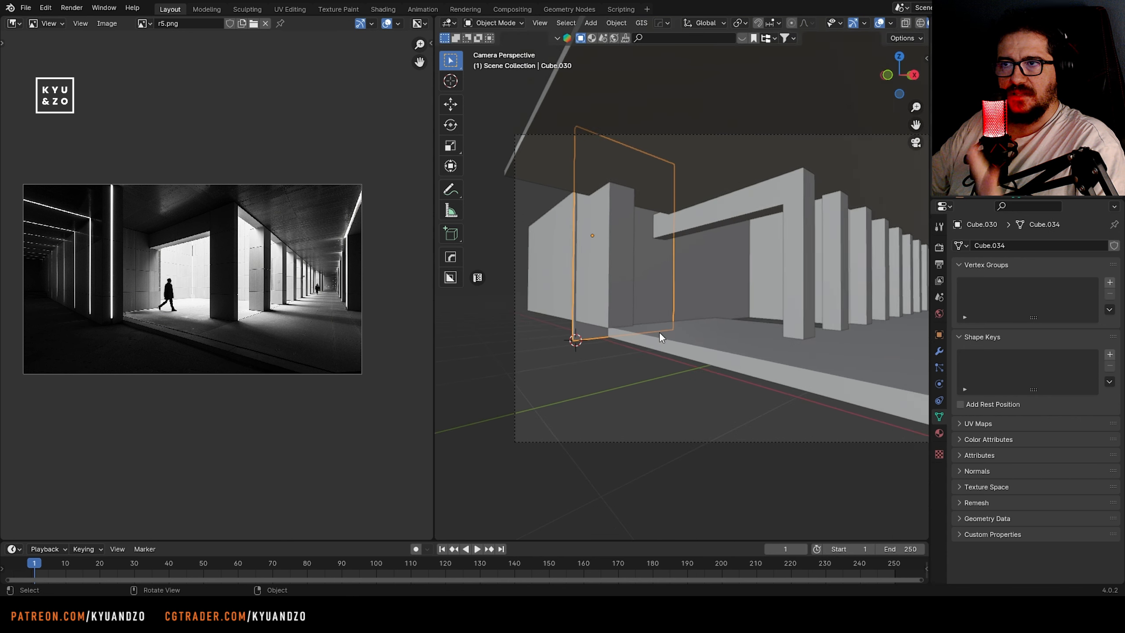
pyautogui.press('g')
pyautogui.press('d')
pyautogui.click(596, 308)
# Place the 3D cursor at the floor edge, add a cube there and flatten it along Z into a thin slab
pyautogui.keyDown('shift'); pyautogui.moveTo(585, 353); pyautogui.dragTo(636, 311, button='middle'); pyautogui.keyUp('shift')
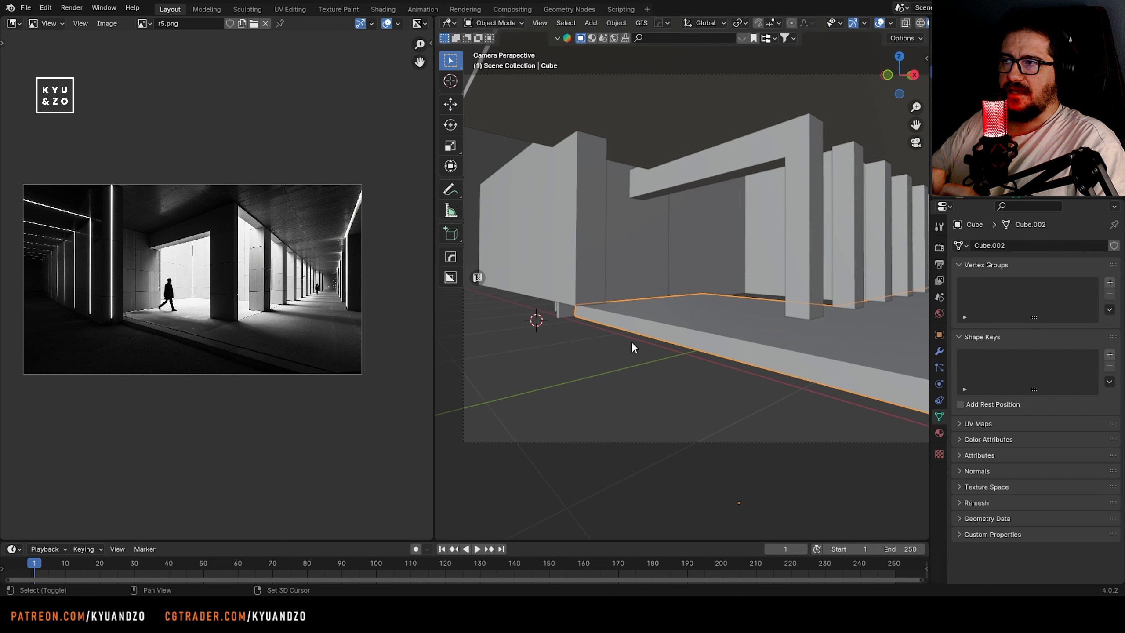
pyautogui.keyDown('shift'); pyautogui.rightClick(629, 315); pyautogui.keyUp('shift')
pyautogui.hotkey('shift', 'a')
pyautogui.click(691, 67)
pyautogui.press('s')
pyautogui.press('z')
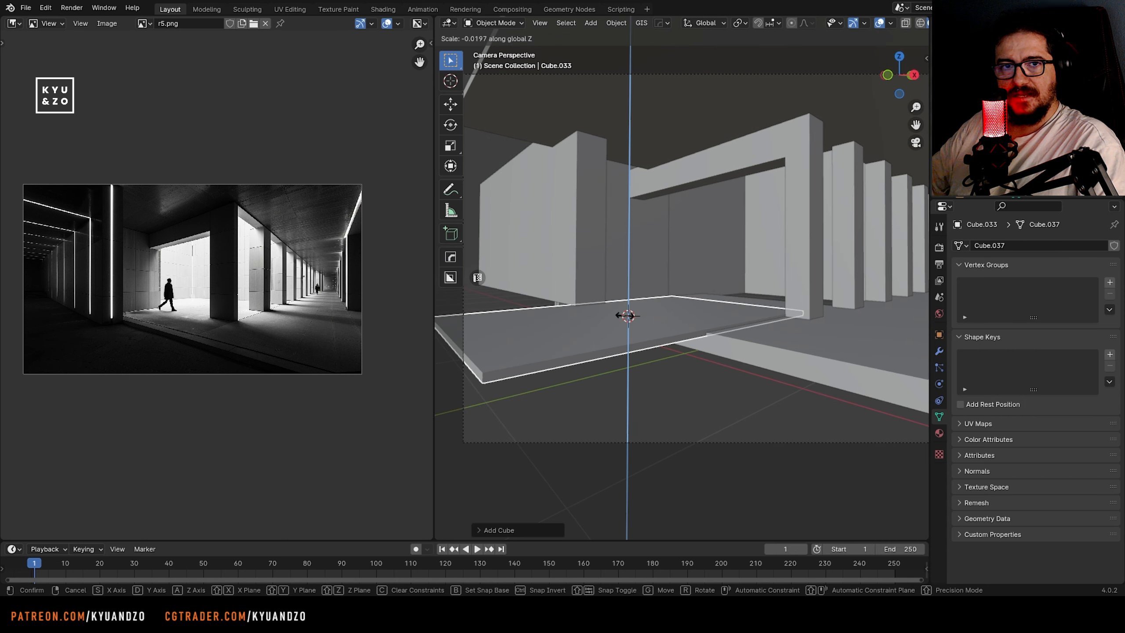
pyautogui.click(626, 315)
# Lower the slab about 0.24 m along Z beneath the raised floor edge and scale it
pyautogui.press('g')
pyautogui.press('z')
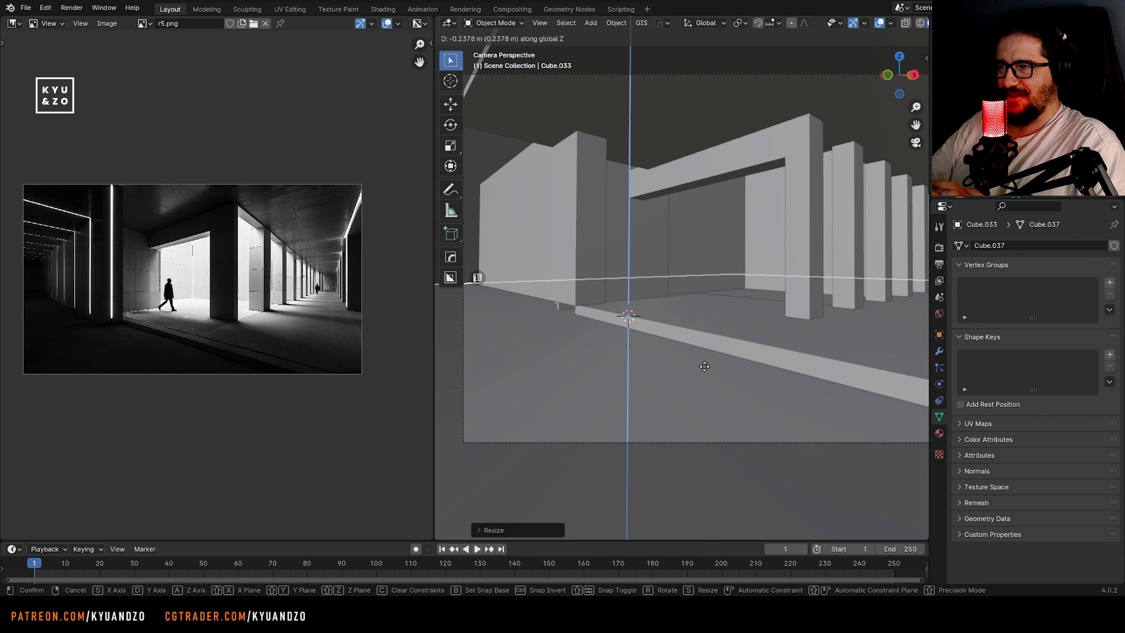
pyautogui.click(705, 366)
pyautogui.scroll(-3, 705, 366)
pyautogui.keyDown('shift'); pyautogui.moveTo(788, 293); pyautogui.dragTo(631, 296, button='middle'); pyautogui.keyUp('shift')
pyautogui.press('s')
pyautogui.press('s')
pyautogui.click(507, 362)
# Scale the lowered slab along Y and along X into a smaller strip
pyautogui.keyDown('shift'); pyautogui.moveTo(507, 363); pyautogui.dragTo(730, 379, button='middle'); pyautogui.keyUp('shift')
pyautogui.press('s')
pyautogui.press('d')
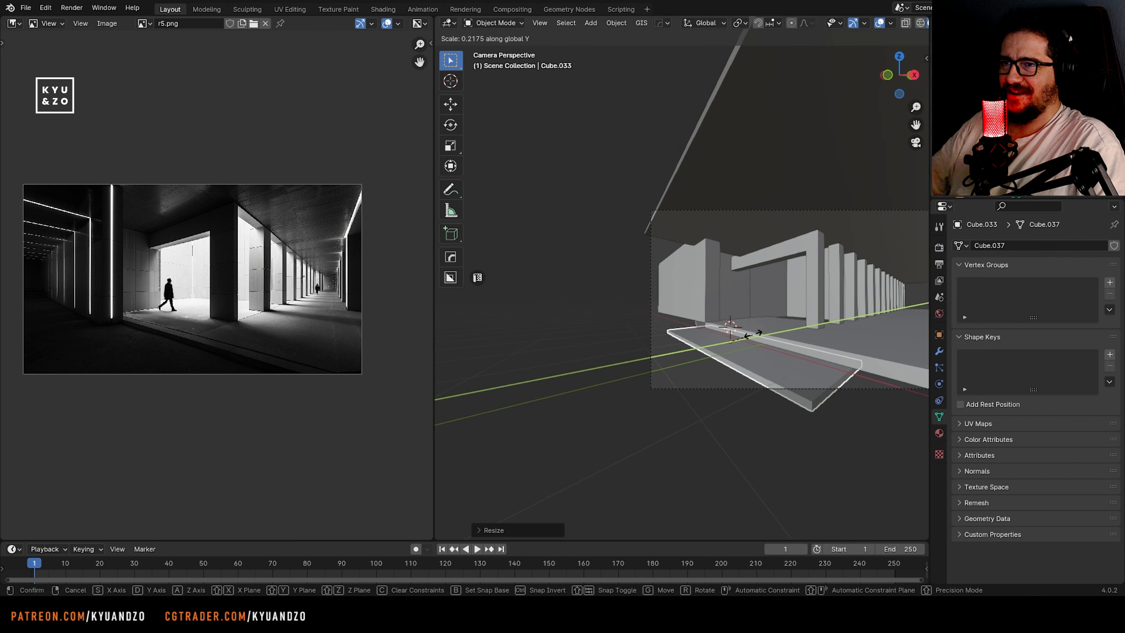
pyautogui.click(735, 350)
pyautogui.keyDown('shift'); pyautogui.moveTo(708, 301); pyautogui.dragTo(614, 292, button='middle'); pyautogui.keyUp('shift')
pyautogui.press('s')
pyautogui.press('x')
pyautogui.click(682, 351)
# Move the slab along negative X to the outer end of the wide wall block
pyautogui.press('g')
pyautogui.press('x')
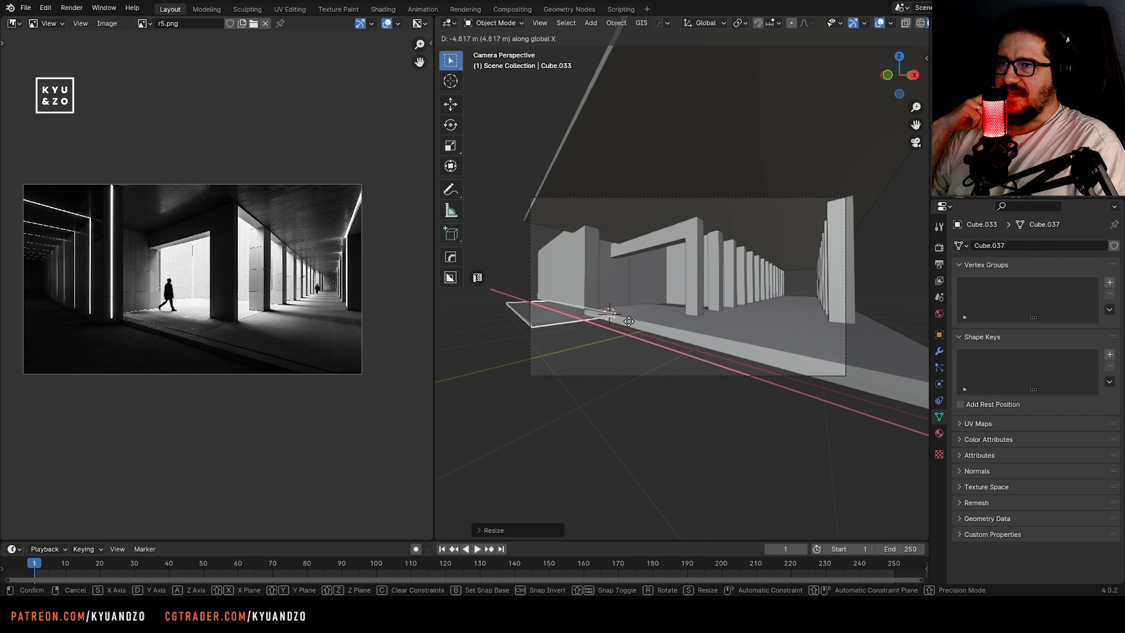
pyautogui.click(545, 319)
# Select the slab's inner end vertices through the mesh and move them to lengthen the slab along the raised floor
pyautogui.keyDown('shift'); pyautogui.moveTo(545, 320); pyautogui.dragTo(603, 317, button='middle'); pyautogui.keyUp('shift')
pyautogui.scroll(3, 611, 317)
pyautogui.press('Tab')
pyautogui.hotkey('alt', 'z')
pyautogui.moveTo(509, 322); pyautogui.dragTo(708, 371)
pyautogui.hotkey('alt', 'z')
pyautogui.keyDown('shift'); pyautogui.moveTo(708, 372); pyautogui.dragTo(635, 327, button='middle'); pyautogui.keyUp('shift')
pyautogui.press('g')
pyautogui.press('d')
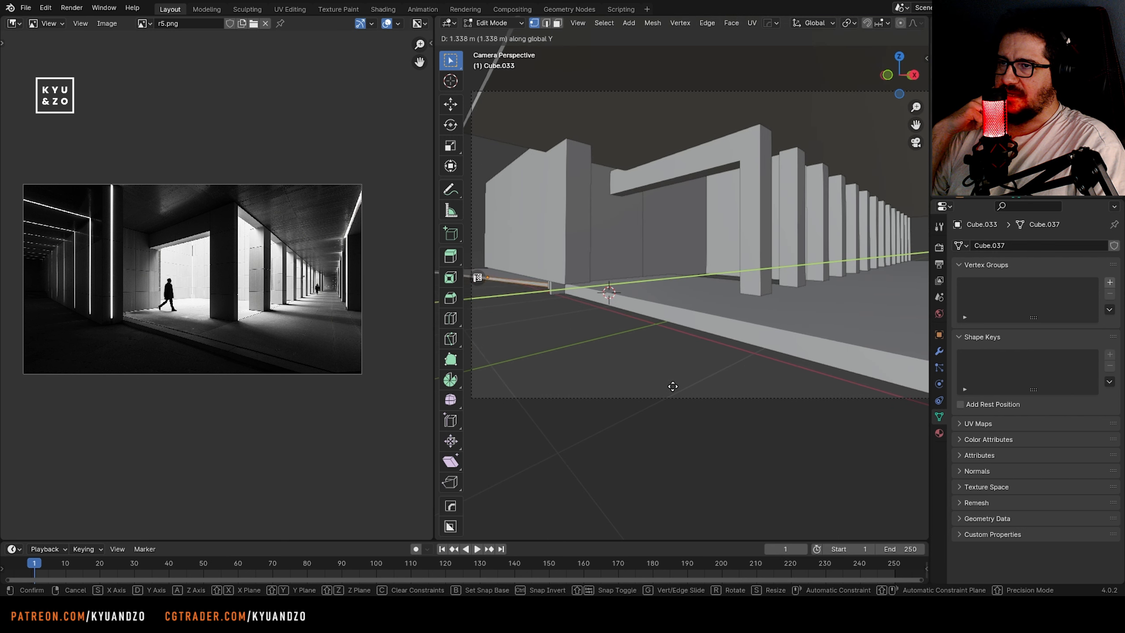
pyautogui.press('s')
pyautogui.click(520, 538)
# Move the slab's front face along Y toward the camera so the lower floor fills the foreground
pyautogui.keyDown('shift'); pyautogui.moveTo(520, 532); pyautogui.dragTo(720, 518, button='middle'); pyautogui.keyUp('shift')
pyautogui.press('3')
pyautogui.click(766, 371)
pyautogui.press('g')
pyautogui.press('d')
pyautogui.click(642, 355)
pyautogui.keyDown('shift'); pyautogui.moveTo(642, 355); pyautogui.dragTo(447, 373, button='middle'); pyautogui.keyUp('shift')
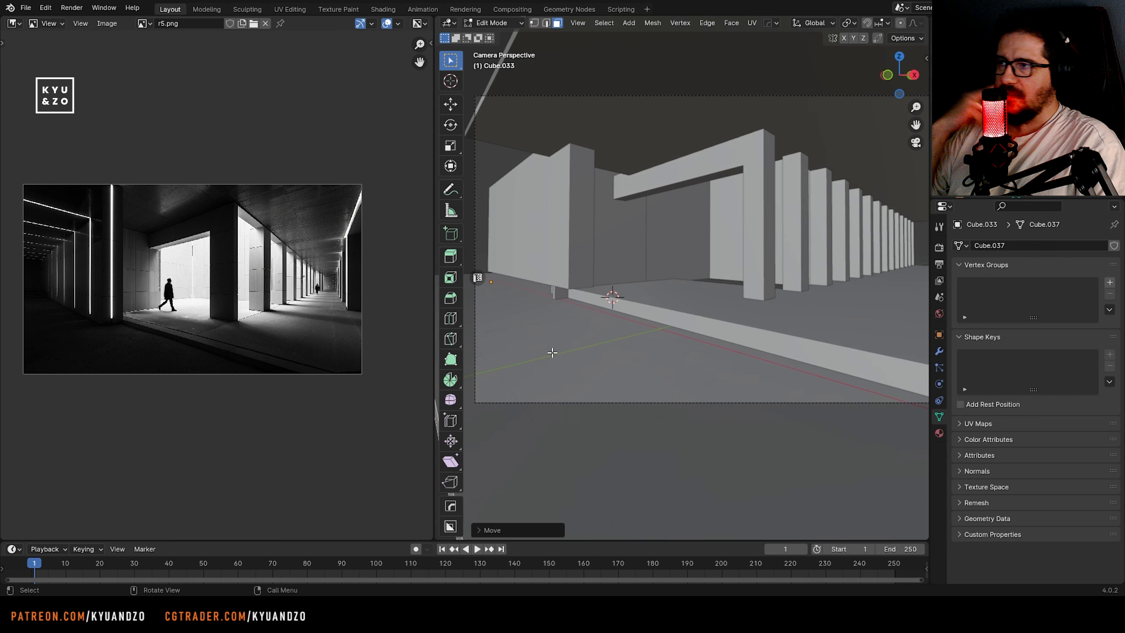
pyautogui.press('Tab')
# Scale the wide wall block along Z to extend it down toward the lower floor slab
pyautogui.keyDown('shift'); pyautogui.moveTo(668, 239); pyautogui.dragTo(749, 230, button='middle'); pyautogui.keyUp('shift')
pyautogui.click(673, 310)
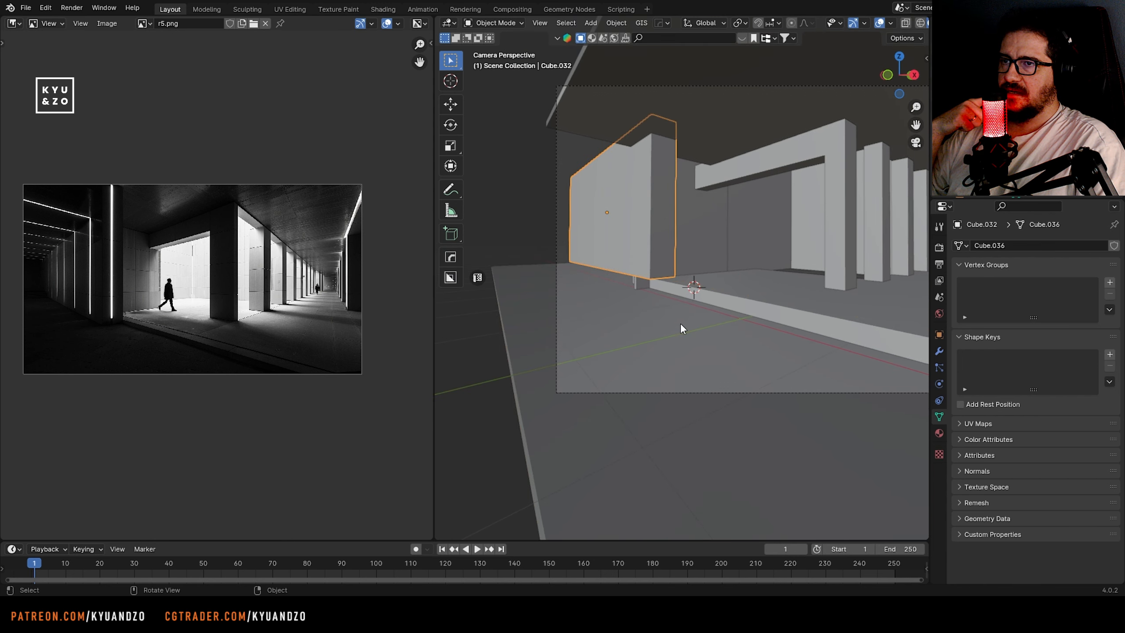
pyautogui.press('s')
pyautogui.press('z')
pyautogui.click(737, 268)
pyautogui.press('s')
pyautogui.press('a')
pyautogui.click(773, 304)
# Move the lower floor slab along Z to meet the base of the wide wall block
pyautogui.keyDown('shift'); pyautogui.moveTo(774, 303); pyautogui.dragTo(680, 294, button='middle'); pyautogui.keyUp('shift')
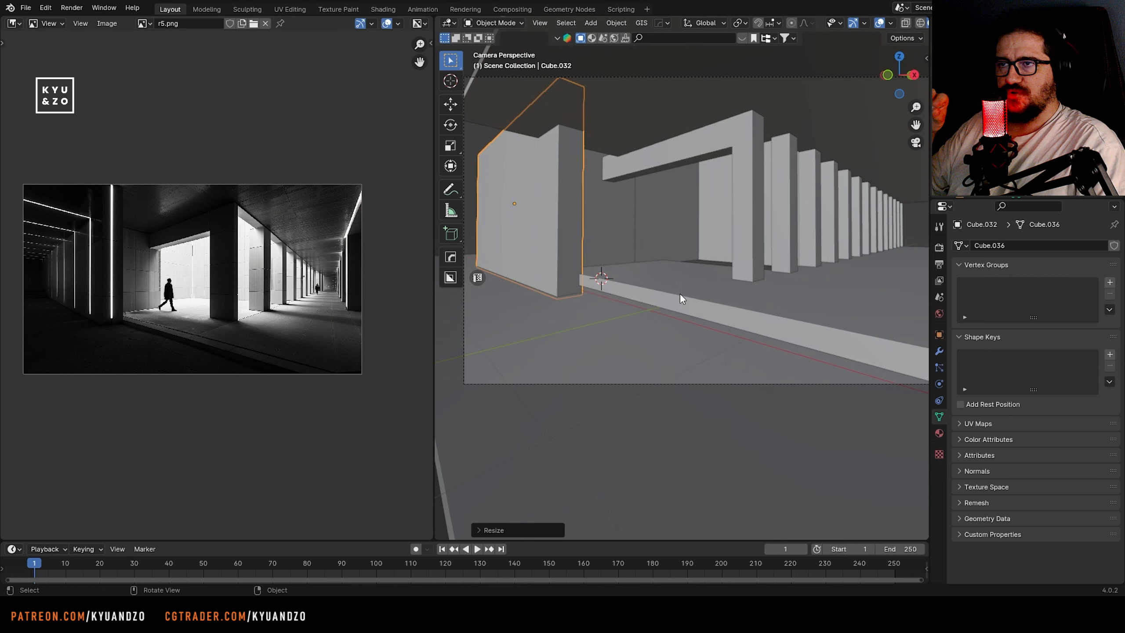
pyautogui.click(601, 460)
pyautogui.press('g')
pyautogui.press('a')
pyautogui.click(619, 408)
# Step the camera backward with walk navigation to adjust the framing
pyautogui.keyDown('shift'); pyautogui.moveTo(547, 274); pyautogui.dragTo(701, 277, button='middle'); pyautogui.keyUp('shift')
pyautogui.scroll(-3, 701, 277)
pyautogui.hotkey('shift', '`')
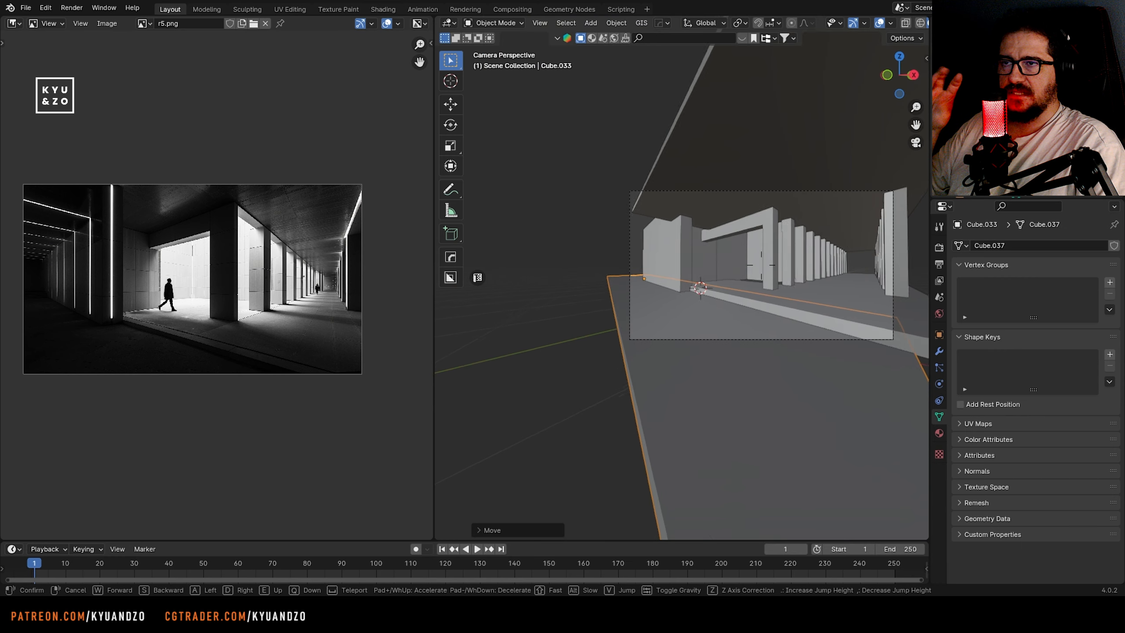
pyautogui.press('s')
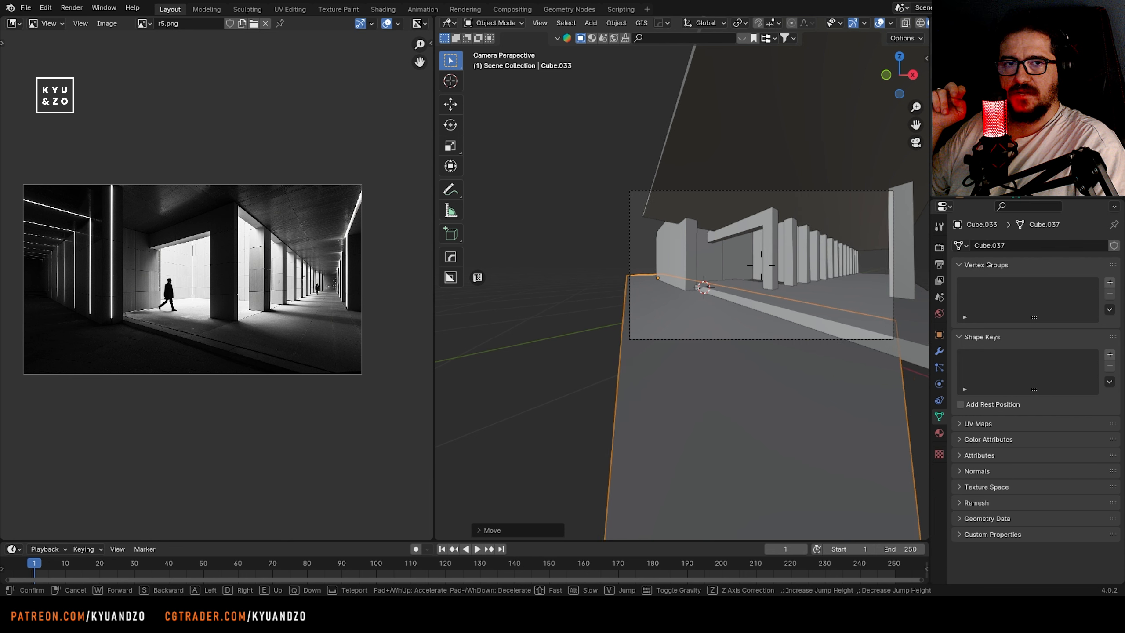
pyautogui.click(733, 283)
pyautogui.scroll(2, 680, 277)
# Add a horizontal loop cut to the wide wall block and slide it close to the block's top
pyautogui.click(683, 277)
pyautogui.press('Tab')
pyautogui.hotkey('ctrl', 'r')
pyautogui.click(703, 217)
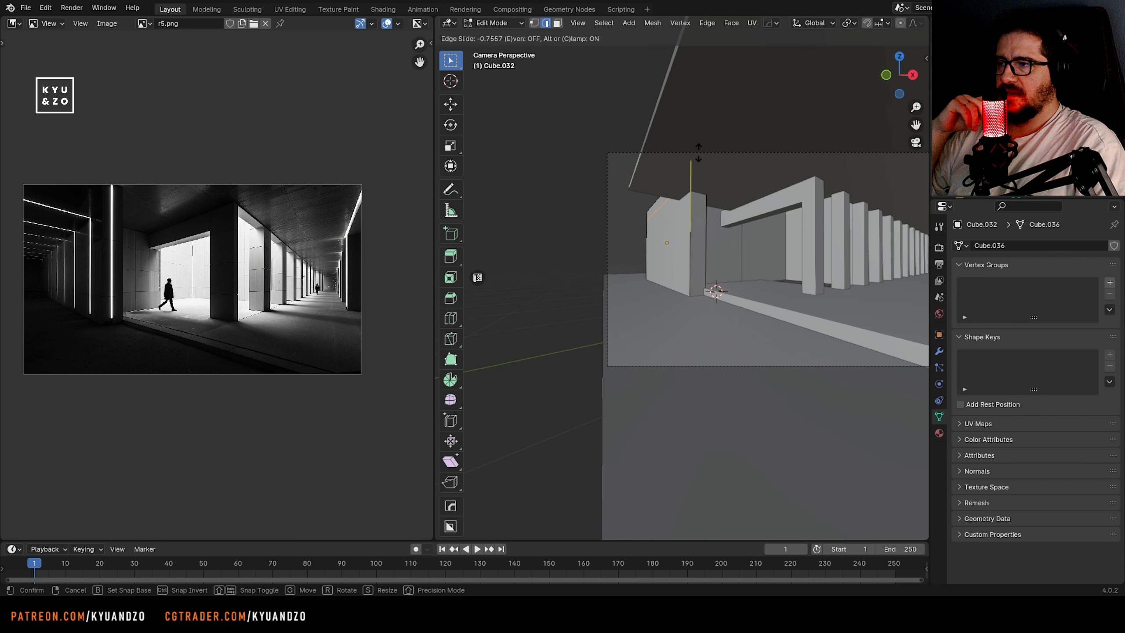
pyautogui.click(698, 153)
# Extrude the narrow face above the loop cut outward toward the camera to form an overhead slab
pyautogui.press('3')
pyautogui.click(660, 211)
pyautogui.press('e')
pyautogui.click(633, 156)
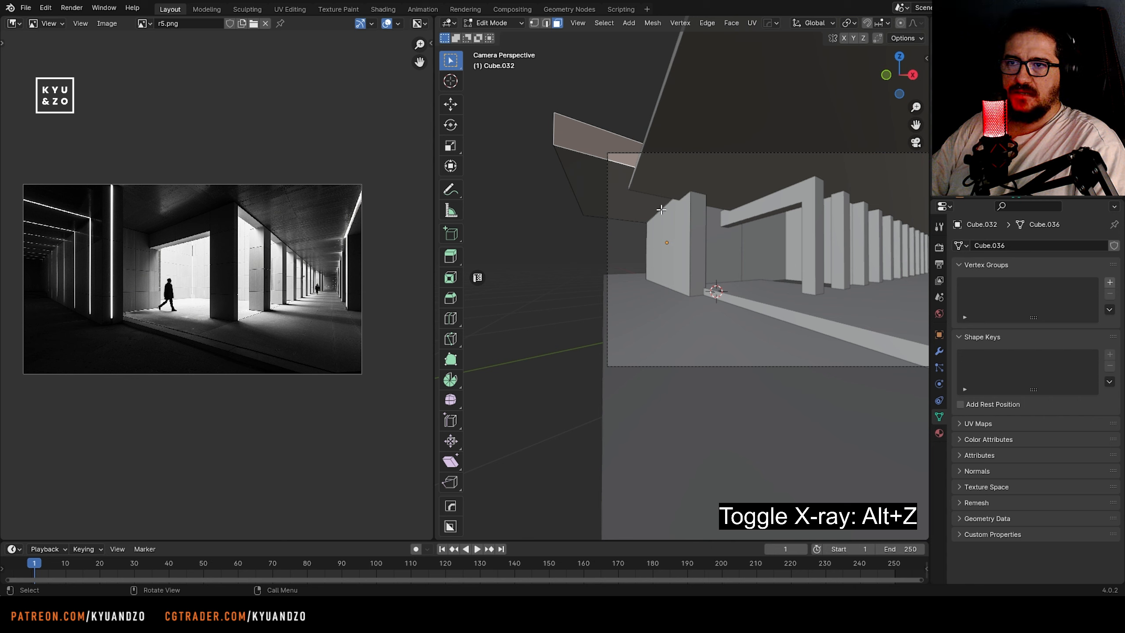
# Move the end faces of the wide wall block and its overhead extrusion about 0.79 m along X
pyautogui.press('g')
pyautogui.press('y')
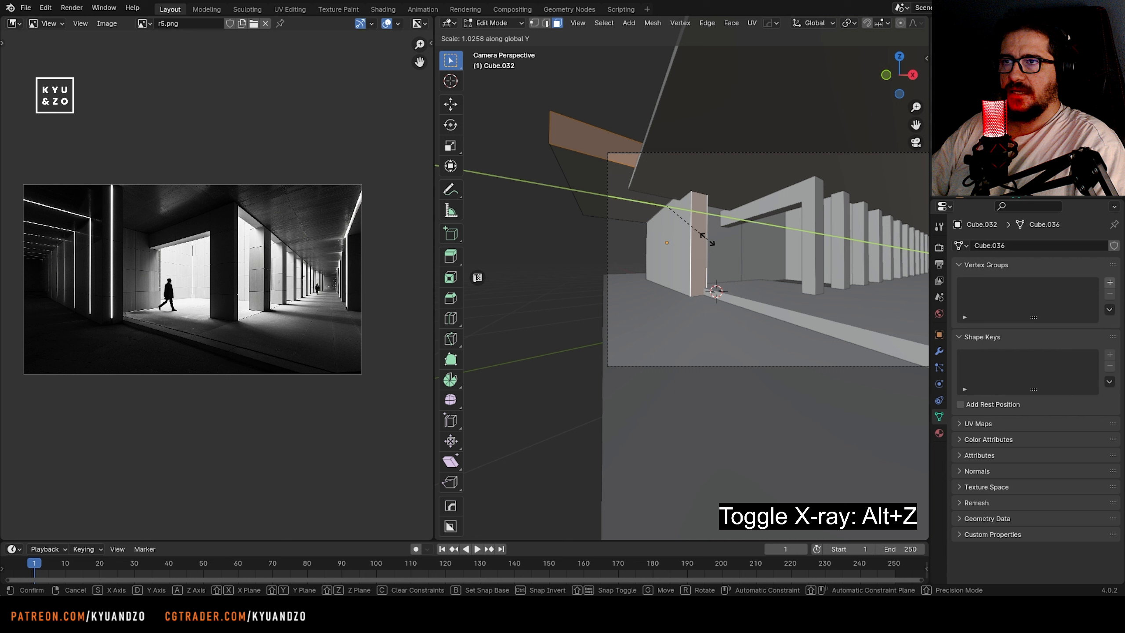
pyautogui.press('x')
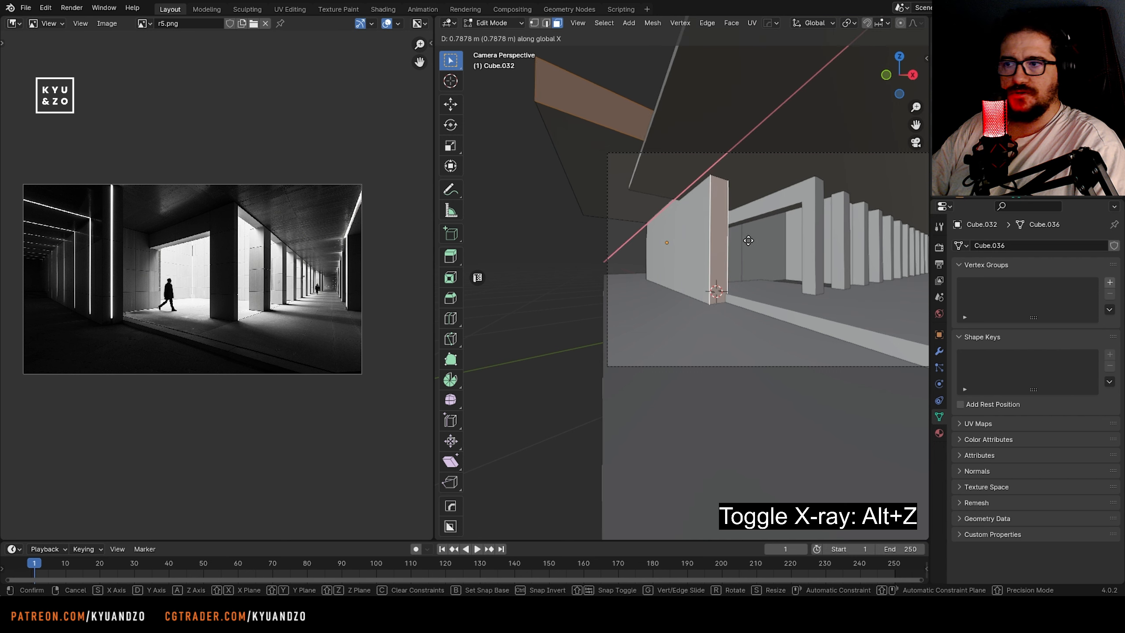
pyautogui.click(749, 241)
pyautogui.keyDown('shift'); pyautogui.moveTo(752, 281); pyautogui.dragTo(630, 284, button='middle'); pyautogui.keyUp('shift')
pyautogui.scroll(1, 630, 282)
pyautogui.press('Tab')
# Scale the thin inner wall panel behind the wide block and reposition it along Y
pyautogui.click(605, 250)
pyautogui.press('g')
pyautogui.press('d')
pyautogui.click(656, 242)
# Move the thin wall panel behind the first pillar along Y
pyautogui.press('g')
pyautogui.press('d')
pyautogui.press('s')
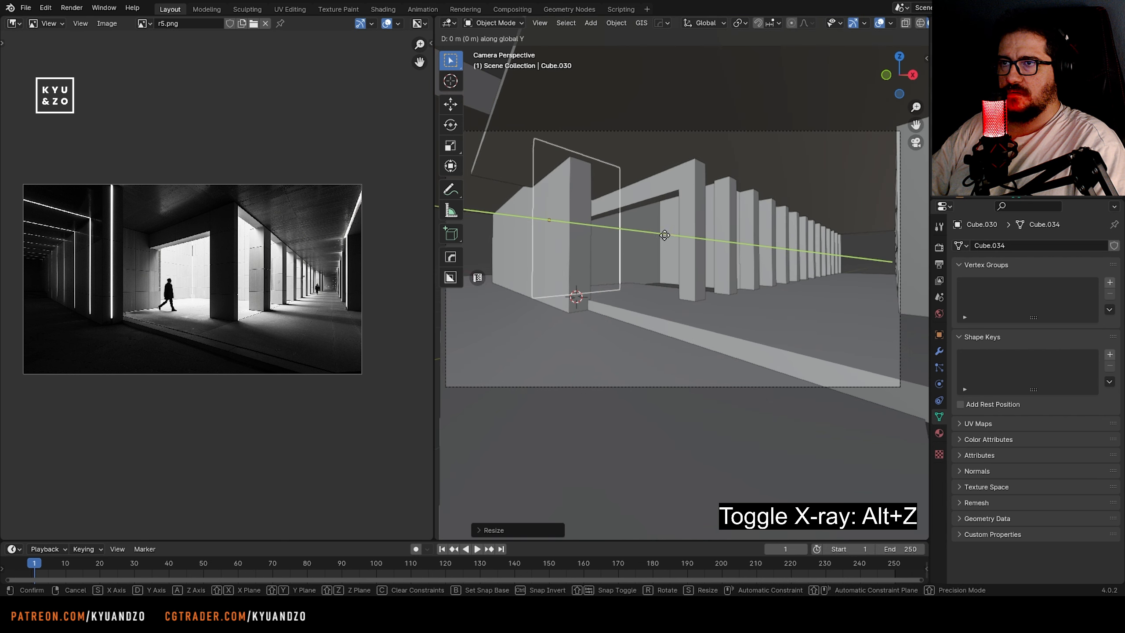
pyautogui.click(684, 277)
pyautogui.click(673, 264)
pyautogui.keyDown('shift'); pyautogui.moveTo(672, 265); pyautogui.dragTo(638, 279, button='middle'); pyautogui.keyUp('shift')
pyautogui.press('g')
pyautogui.press('d')
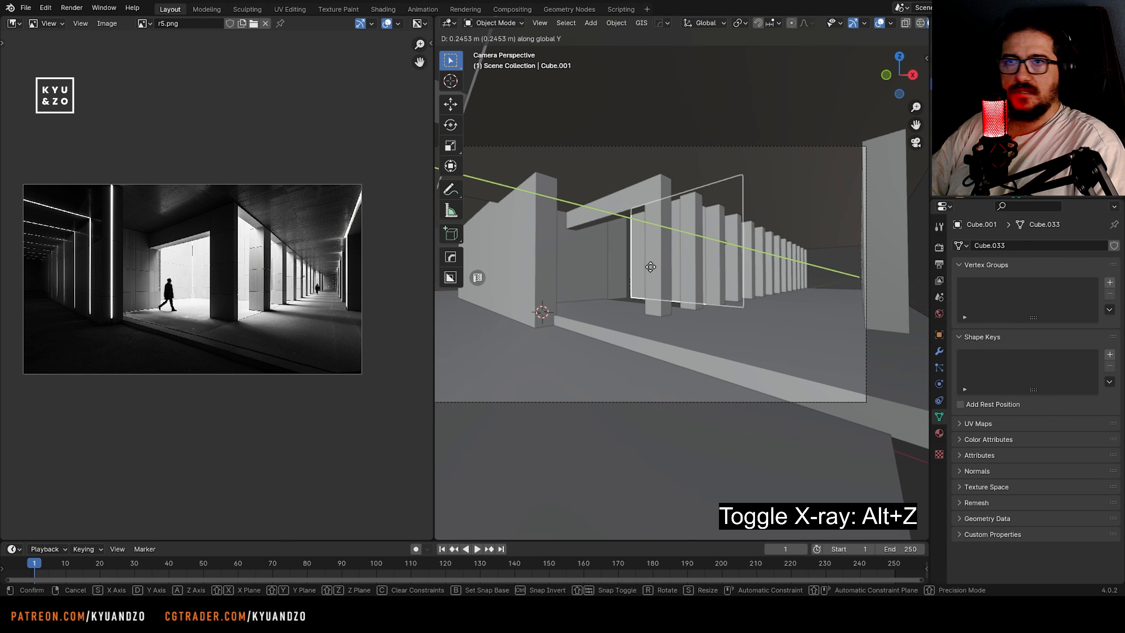
pyautogui.click(624, 276)
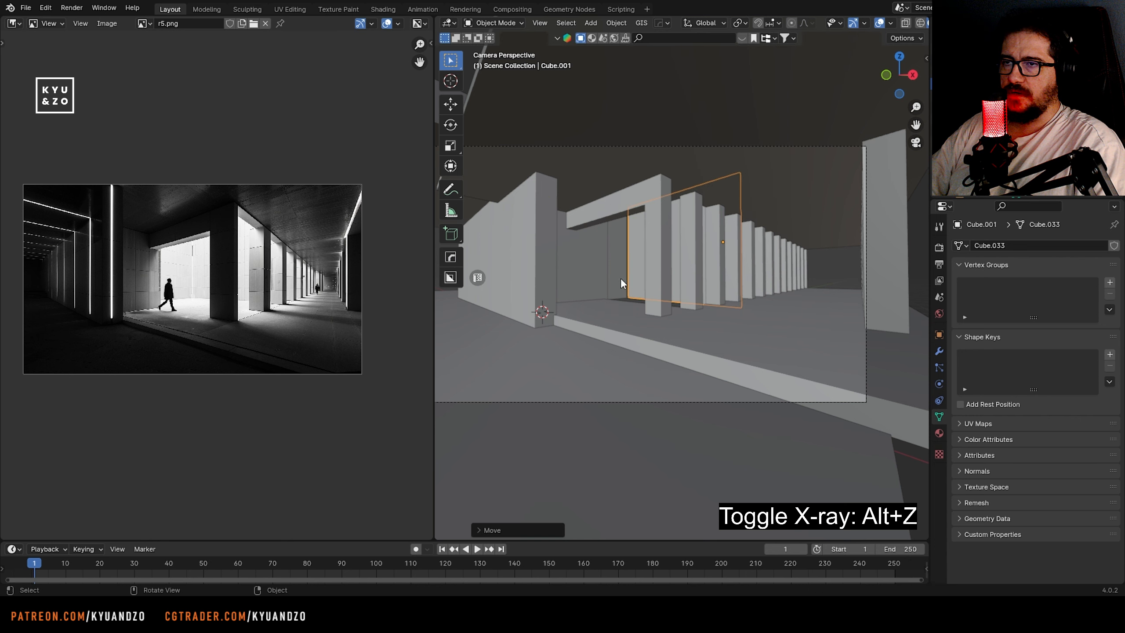
# Scale the rear wall panel seen through the opening along Y and move it about 0.22 m along Y
pyautogui.click(623, 279)
pyautogui.keyDown('shift'); pyautogui.moveTo(631, 283); pyautogui.dragTo(677, 282, button='middle'); pyautogui.keyUp('shift')
pyautogui.press('s')
pyautogui.press('d')
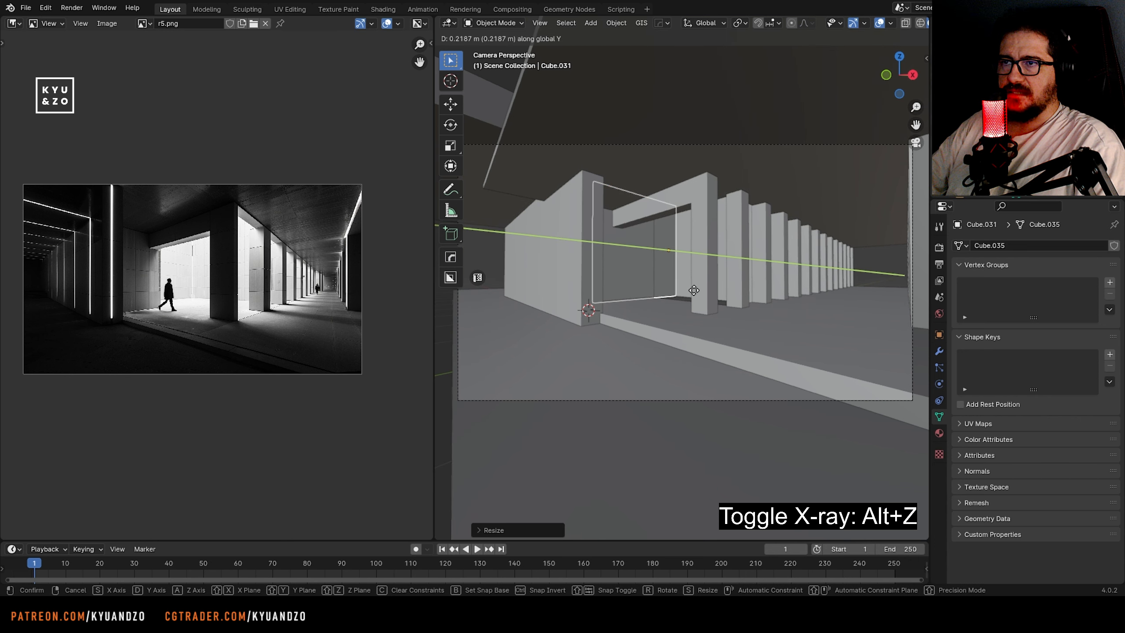
pyautogui.click(693, 291)
# Move the inner wall panel behind the wide block along X toward the opening
pyautogui.click(654, 282)
pyautogui.keyDown('shift'); pyautogui.moveTo(654, 282); pyautogui.dragTo(653, 295, button='middle'); pyautogui.keyUp('shift')
pyautogui.press('g')
pyautogui.press('x')
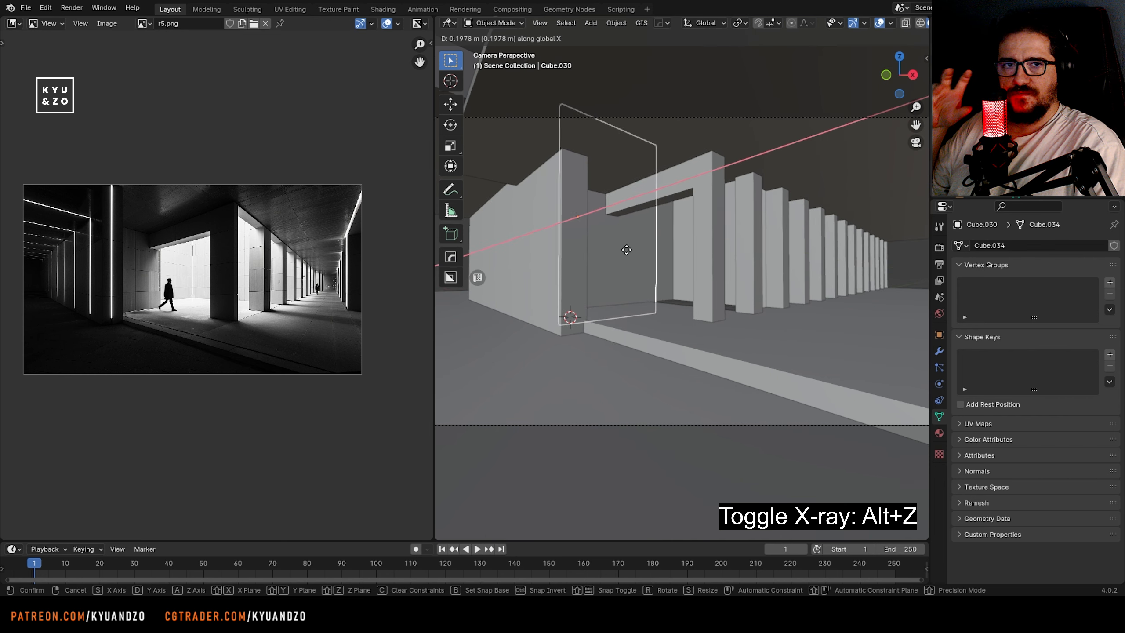
pyautogui.click(649, 262)
# Raise the ceiling slab along Z above the wall block and pillars
pyautogui.scroll(-2, 648, 263)
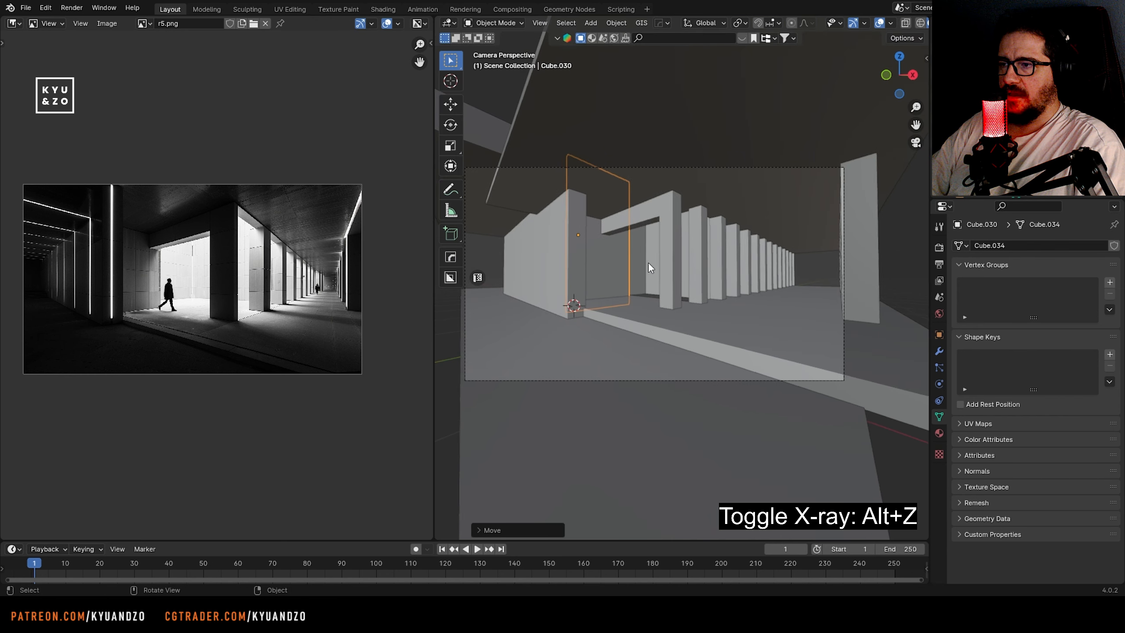
pyautogui.click(519, 207)
pyautogui.keyDown('shift'); pyautogui.moveTo(518, 223); pyautogui.dragTo(729, 299, button='middle'); pyautogui.keyUp('shift')
pyautogui.click(713, 246)
pyautogui.keyDown('shift'); pyautogui.moveTo(702, 249); pyautogui.dragTo(641, 268, button='middle'); pyautogui.keyUp('shift')
pyautogui.click(613, 211)
pyautogui.keyDown('shift'); pyautogui.moveTo(613, 212); pyautogui.dragTo(648, 207, button='middle'); pyautogui.keyUp('shift')
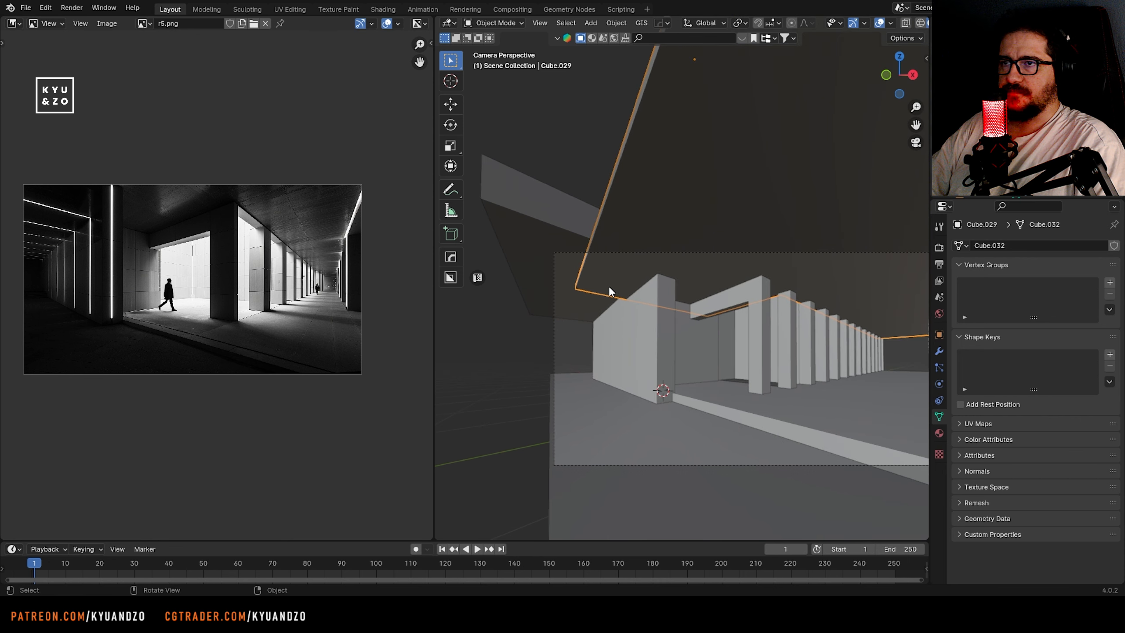
pyautogui.click(648, 207)
pyautogui.press('g')
pyautogui.press('z')
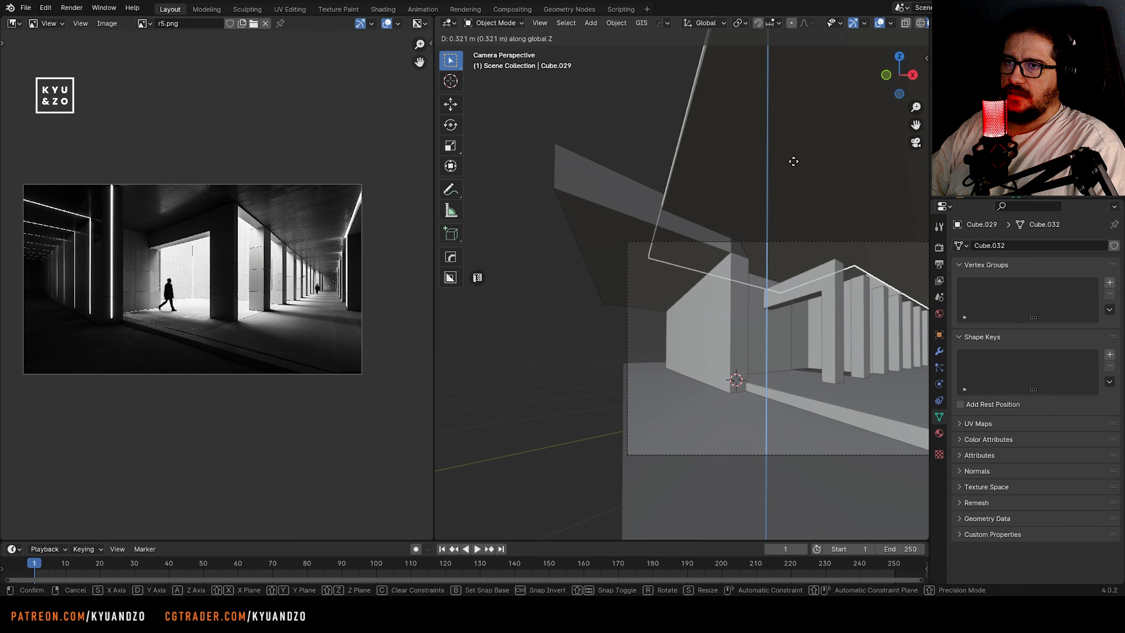
pyautogui.click(788, 172)
# Select the whole row of pillars together with the beam and raise them along Z toward the ceiling
pyautogui.keyDown('shift'); pyautogui.moveTo(788, 172); pyautogui.dragTo(585, 131, button='middle'); pyautogui.keyUp('shift')
pyautogui.click(605, 233)
pyautogui.scroll(1, 656, 259)
pyautogui.keyDown('shift'); pyautogui.moveTo(661, 262); pyautogui.dragTo(701, 288, button='middle'); pyautogui.keyUp('shift')
pyautogui.click(701, 288)
pyautogui.scroll(1, 708, 286)
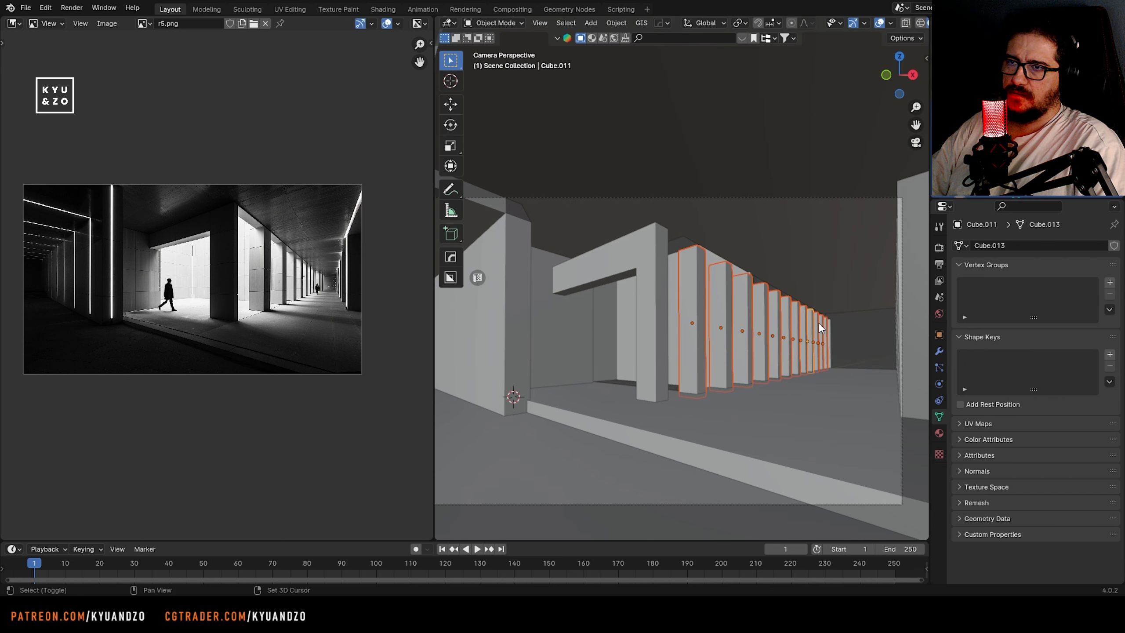
pyautogui.keyDown('shift'); pyautogui.click(650, 283); pyautogui.keyUp('shift')
pyautogui.press('g')
pyautogui.press('z')
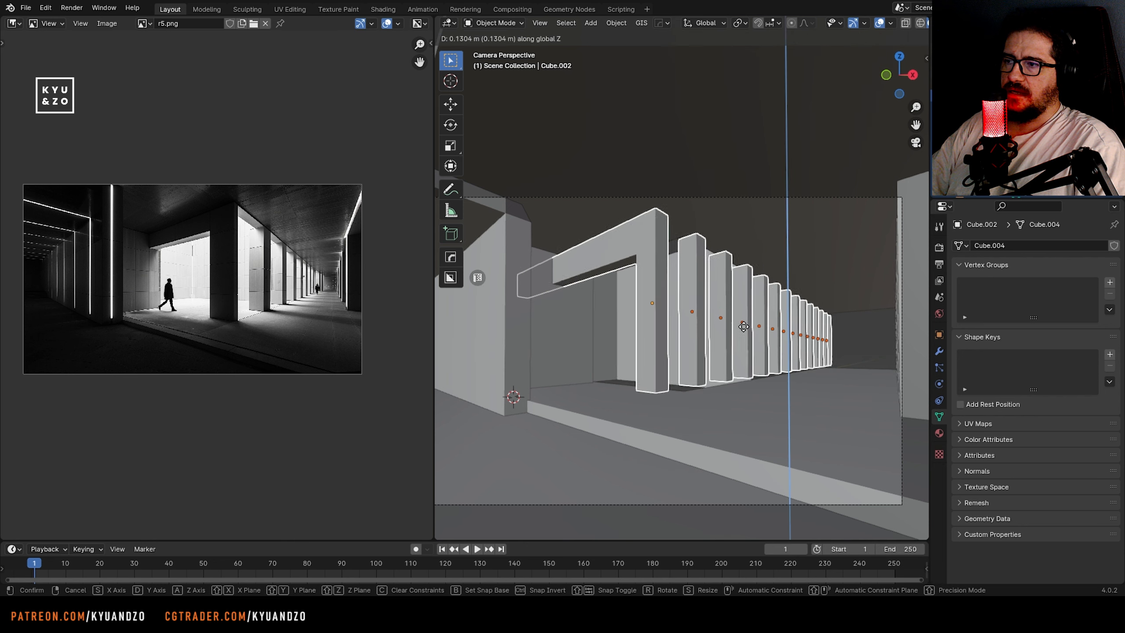
pyautogui.click(745, 331)
# Select the bottom vertices of all the pillars through the mesh and move them down along Z to the floor
pyautogui.keyDown('shift'); pyautogui.moveTo(655, 353); pyautogui.dragTo(643, 319, button='middle'); pyautogui.keyUp('shift')
pyautogui.press('Tab')
pyautogui.hotkey('alt', 'z')
pyautogui.moveTo(569, 307); pyautogui.dragTo(850, 365)
pyautogui.hotkey('alt', 'z')
pyautogui.press('g')
pyautogui.press('a')
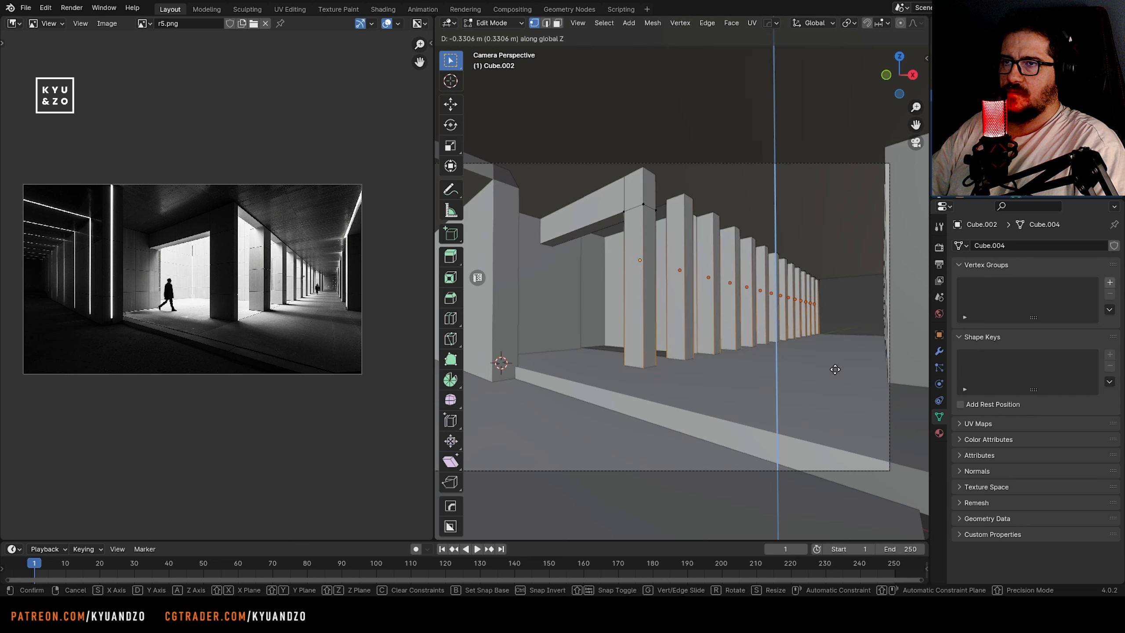
pyautogui.click(832, 334)
pyautogui.press('Tab')
# Move the floor's far end vertices along Y to lengthen the corridor floor
pyautogui.click(833, 253)
pyautogui.keyDown('shift'); pyautogui.moveTo(860, 297); pyautogui.dragTo(734, 312, button='middle'); pyautogui.keyUp('shift')
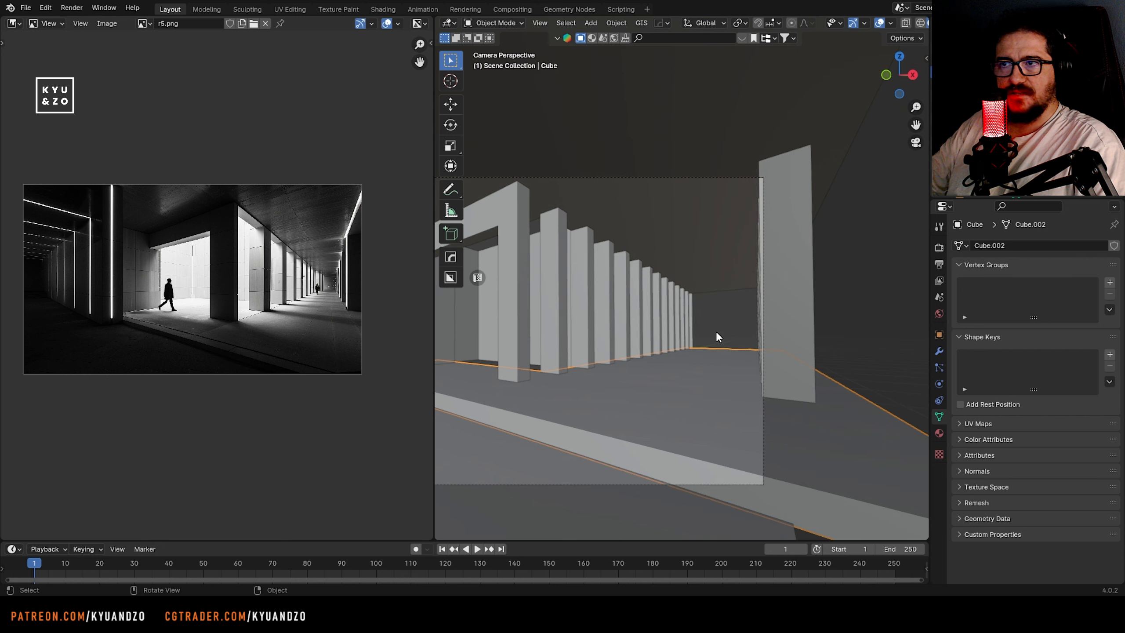
pyautogui.press('Tab')
pyautogui.hotkey('alt', 'z')
pyautogui.press('g')
pyautogui.press('y')
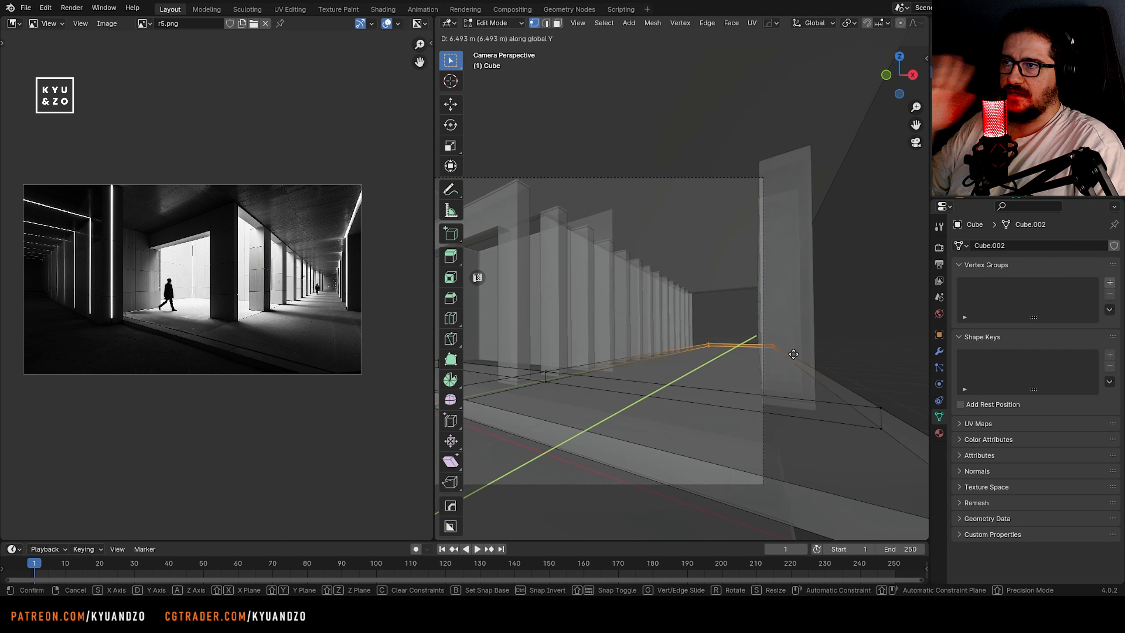
pyautogui.click(794, 221)
pyautogui.press('Tab')
pyautogui.hotkey('alt', 'z')
# Duplicate the farthest pillar along Y and repeat the duplication to continue the row down the corridor
pyautogui.click(692, 330)
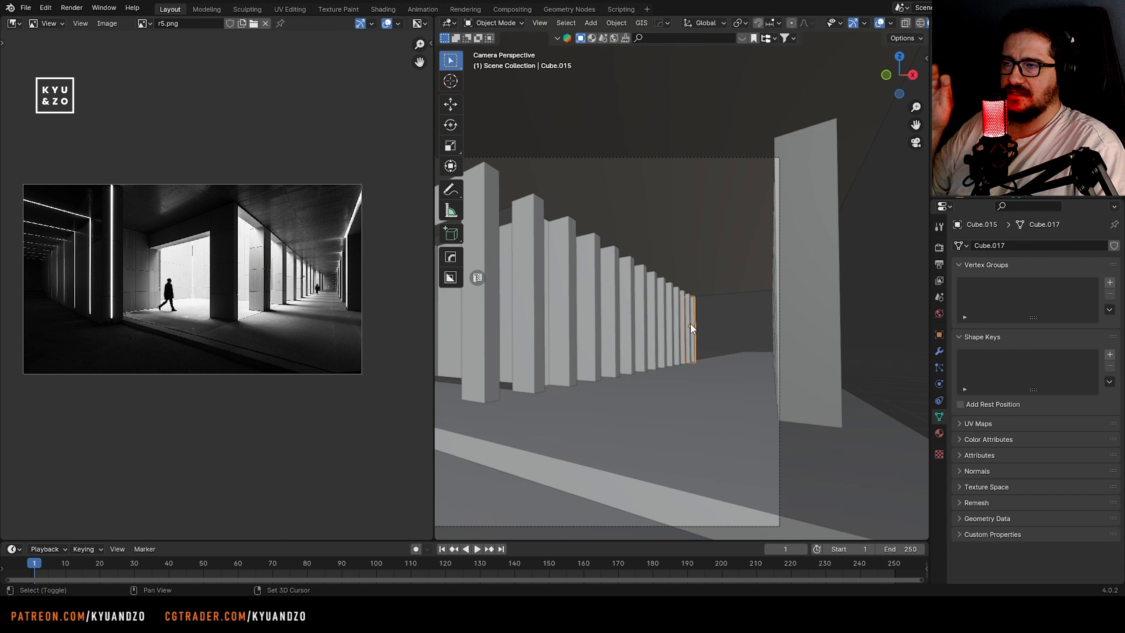
pyautogui.hotkey('shift', 'd')
pyautogui.press('y')
pyautogui.click(682, 376)
pyautogui.hotkey('shift', 'r')
pyautogui.hotkey('shift', 'r')
pyautogui.hotkey('shift', 'r')
# Select the far end vertices of the ceiling and move them along Y by about 34 m to extend it down the corridor
pyautogui.hotkey('alt', 'a')
pyautogui.moveTo(659, 278); pyautogui.dragTo(819, 312)
pyautogui.press('g')
pyautogui.press('y')
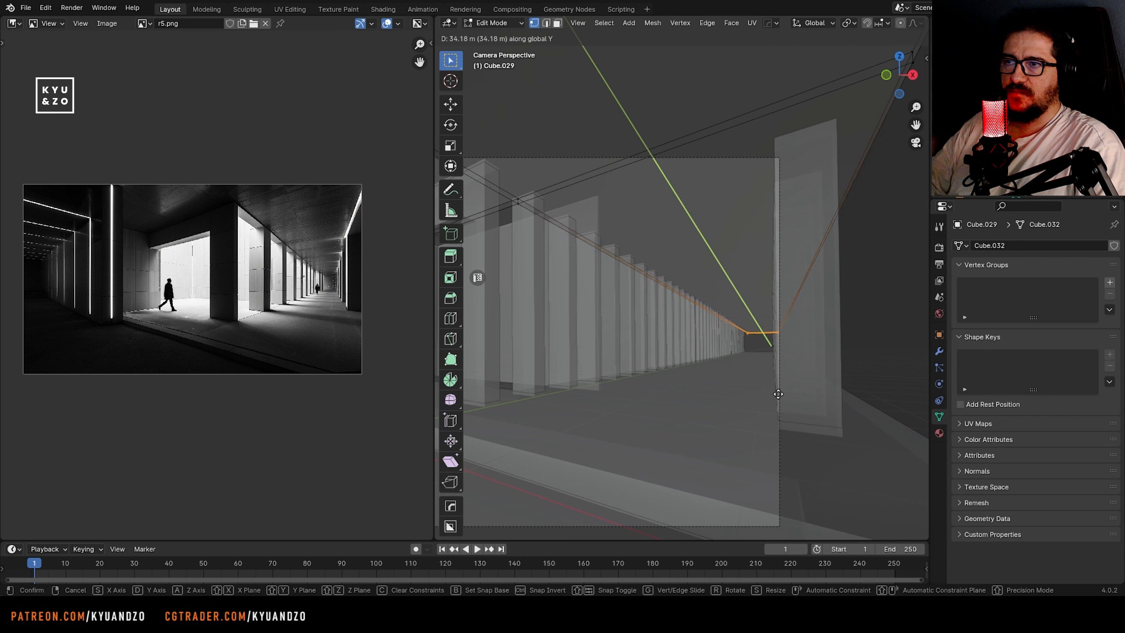
pyautogui.click(779, 387)
pyautogui.press('Tab')
pyautogui.click(873, 348)
# Select the right-hand row of pillars without the camera and shift it slightly along negative X
pyautogui.hotkey('alt', 'z')
pyautogui.keyDown('shift'); pyautogui.moveTo(652, 295); pyautogui.dragTo(713, 294, button='middle'); pyautogui.keyUp('shift')
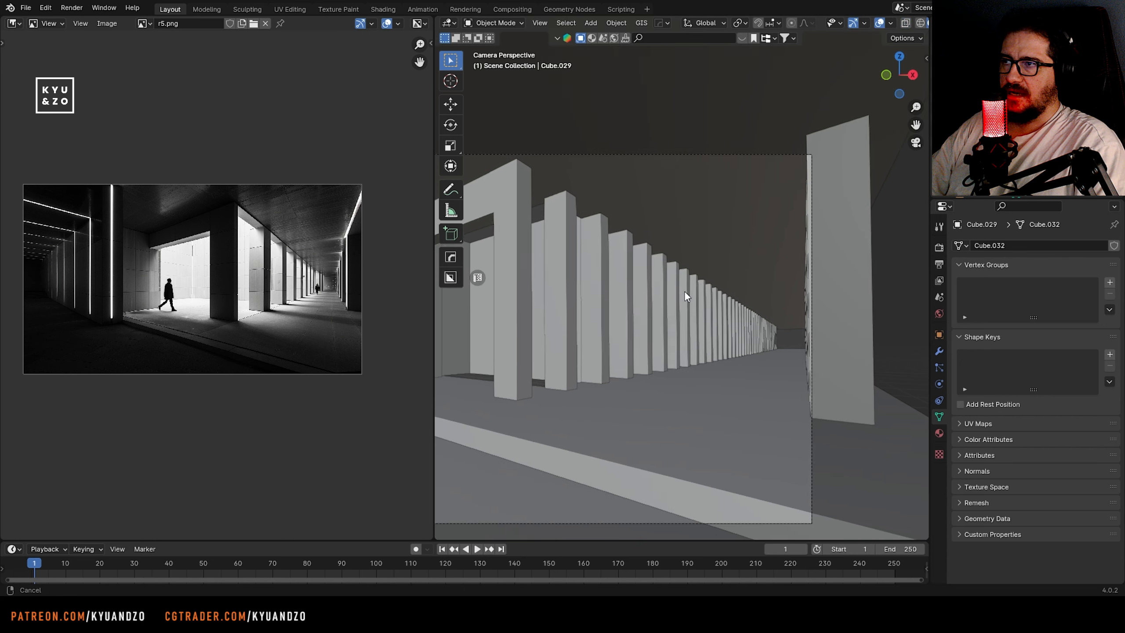
pyautogui.scroll(-1, 709, 281)
pyautogui.click(718, 272)
pyautogui.keyDown('shift'); pyautogui.moveTo(926, 340); pyautogui.dragTo(850, 341, button='middle'); pyautogui.keyUp('shift')
pyautogui.moveTo(850, 341); pyautogui.dragTo(783, 348)
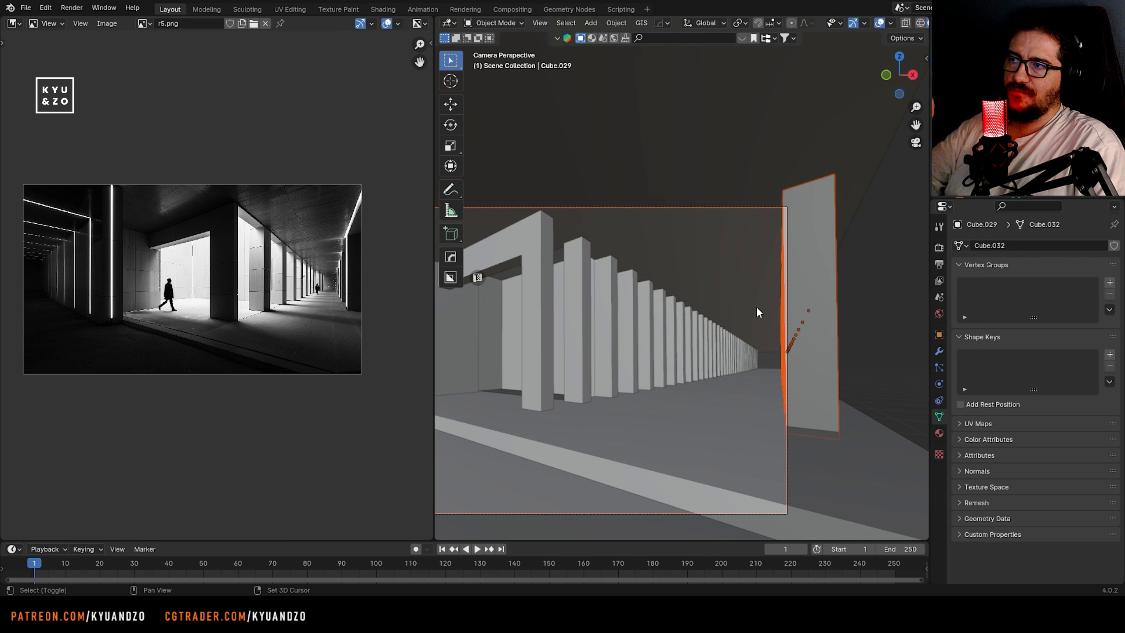
pyautogui.scroll(-3, 618, 314)
pyautogui.keyDown('shift'); pyautogui.moveTo(618, 313); pyautogui.dragTo(726, 274, button='middle'); pyautogui.keyUp('shift')
pyautogui.keyDown('shift'); pyautogui.click(509, 294); pyautogui.keyUp('shift')
pyautogui.keyDown('shift'); pyautogui.click(509, 295); pyautogui.keyUp('shift')
pyautogui.keyDown('shift'); pyautogui.moveTo(828, 294); pyautogui.dragTo(736, 290, button='middle'); pyautogui.keyUp('shift')
pyautogui.scroll(3, 735, 291)
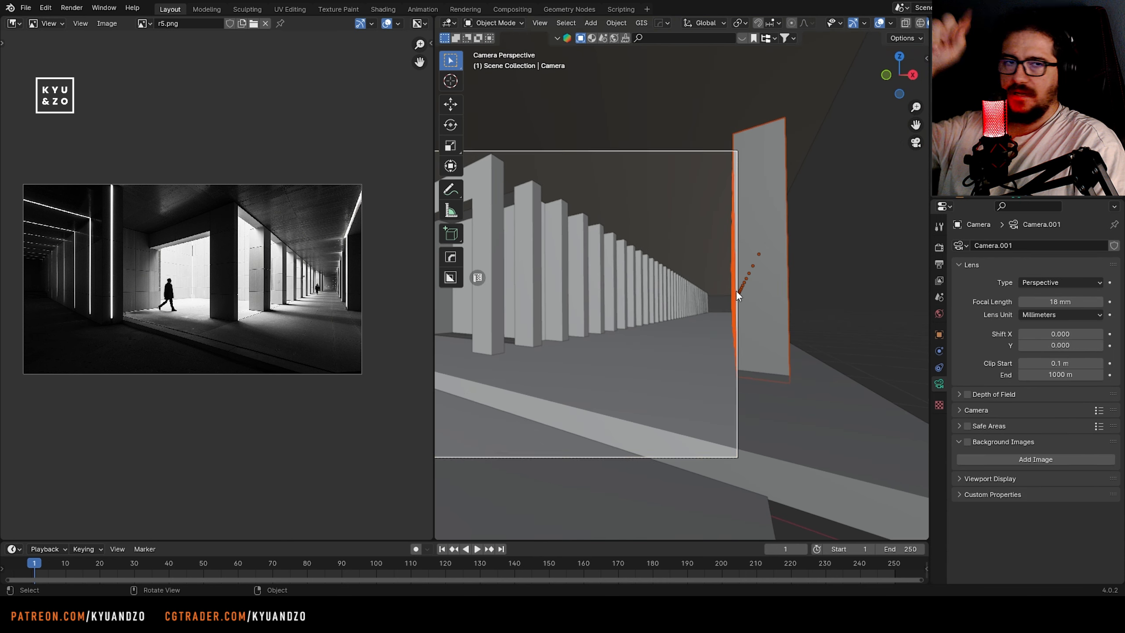
pyautogui.press('g')
pyautogui.press('s')
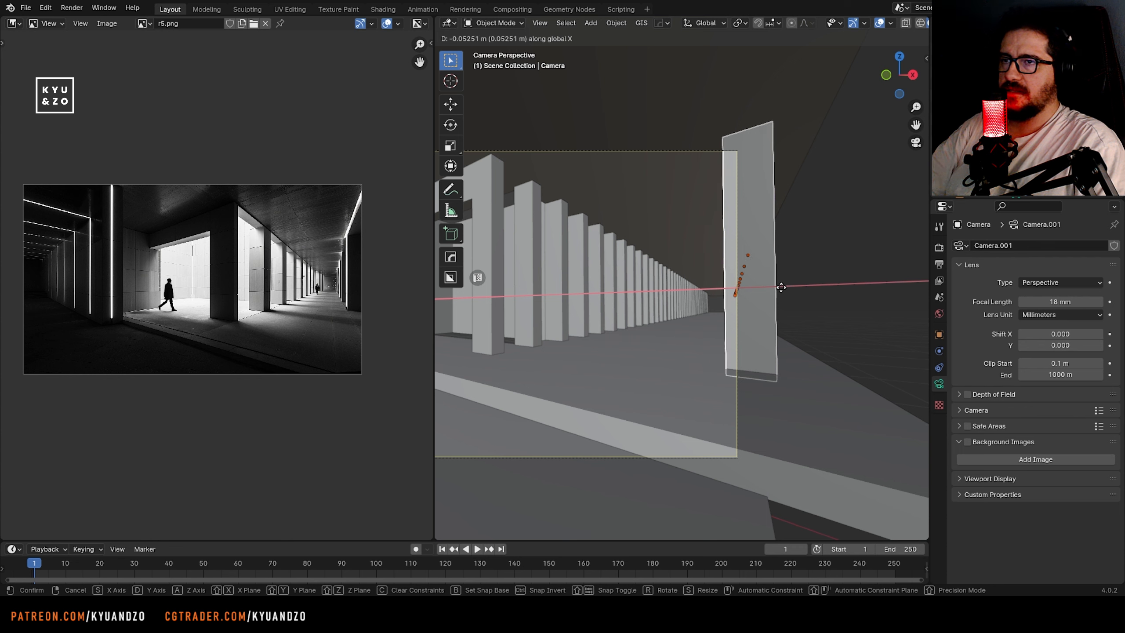
pyautogui.click(781, 337)
# Delete the nearest pillar of the right-hand row and nudge the remaining pillars slightly along negative X
pyautogui.click(766, 329)
pyautogui.press('Delete')
pyautogui.moveTo(763, 323); pyautogui.dragTo(734, 306)
pyautogui.scroll(-2, 632, 318)
pyautogui.keyDown('shift'); pyautogui.click(544, 279); pyautogui.keyUp('shift')
pyautogui.keyDown('shift'); pyautogui.moveTo(633, 318); pyautogui.dragTo(706, 308, button='middle'); pyautogui.keyUp('shift')
pyautogui.keyDown('shift'); pyautogui.click(545, 279); pyautogui.keyUp('shift')
pyautogui.scroll(4, 706, 308)
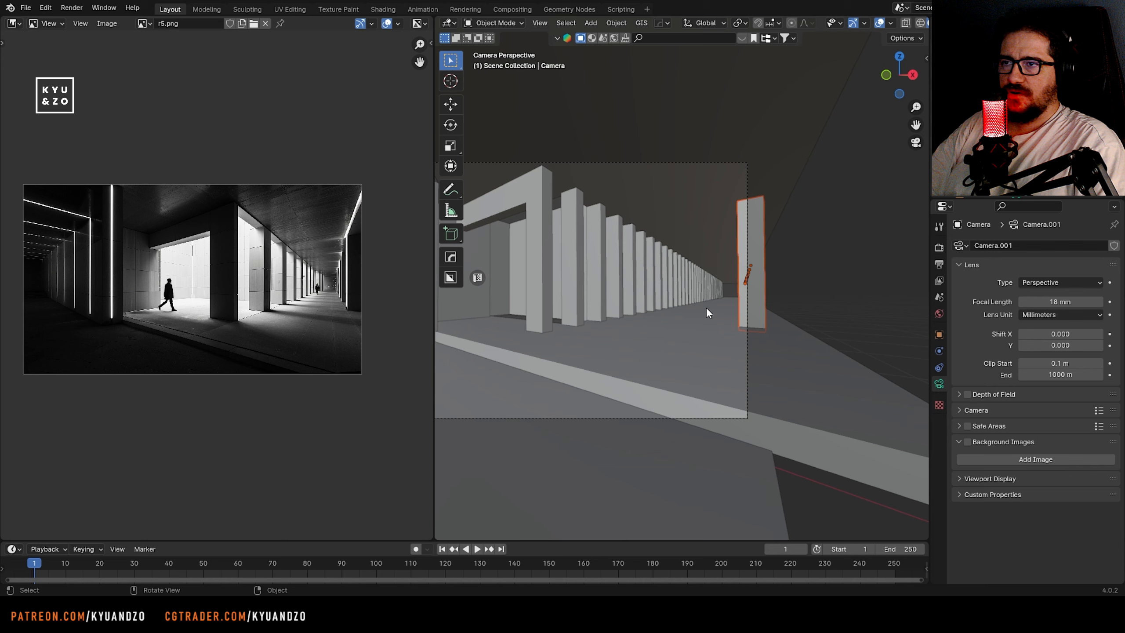
pyautogui.press('g')
pyautogui.press('s')
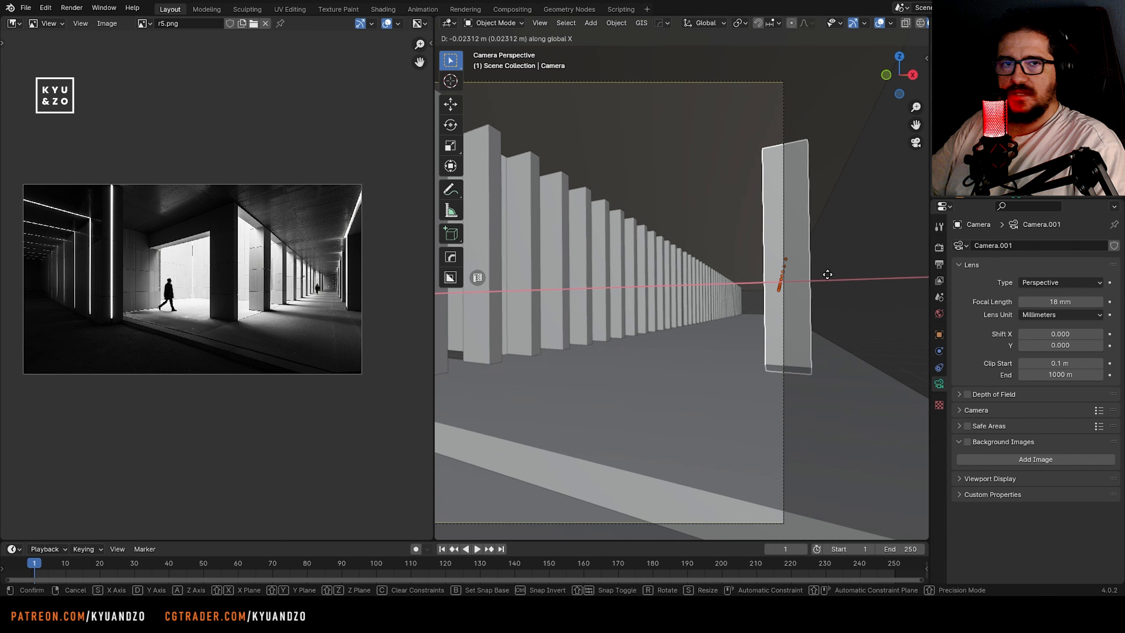
pyautogui.click(836, 283)
pyautogui.click(839, 285)
# Delete the next nearest pillar on the right side and the pillar just behind the beam pillar in the left row
pyautogui.click(768, 351)
pyautogui.press('Delete')
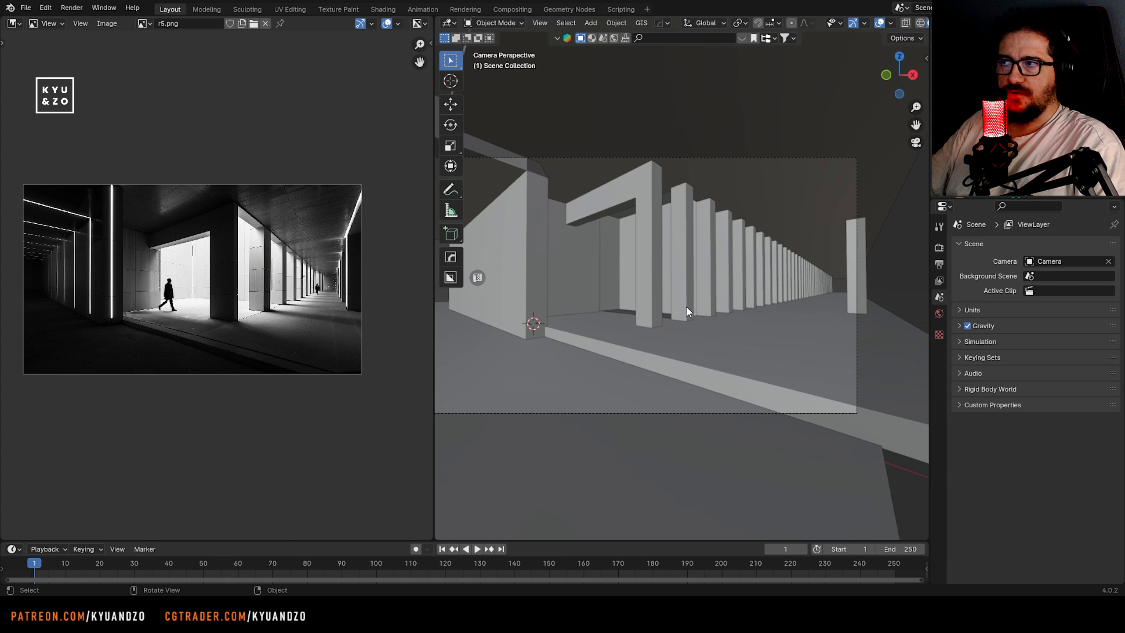
pyautogui.keyDown('shift'); pyautogui.moveTo(658, 280); pyautogui.dragTo(555, 285, button='middle'); pyautogui.keyUp('shift')
pyautogui.scroll(3, 554, 285)
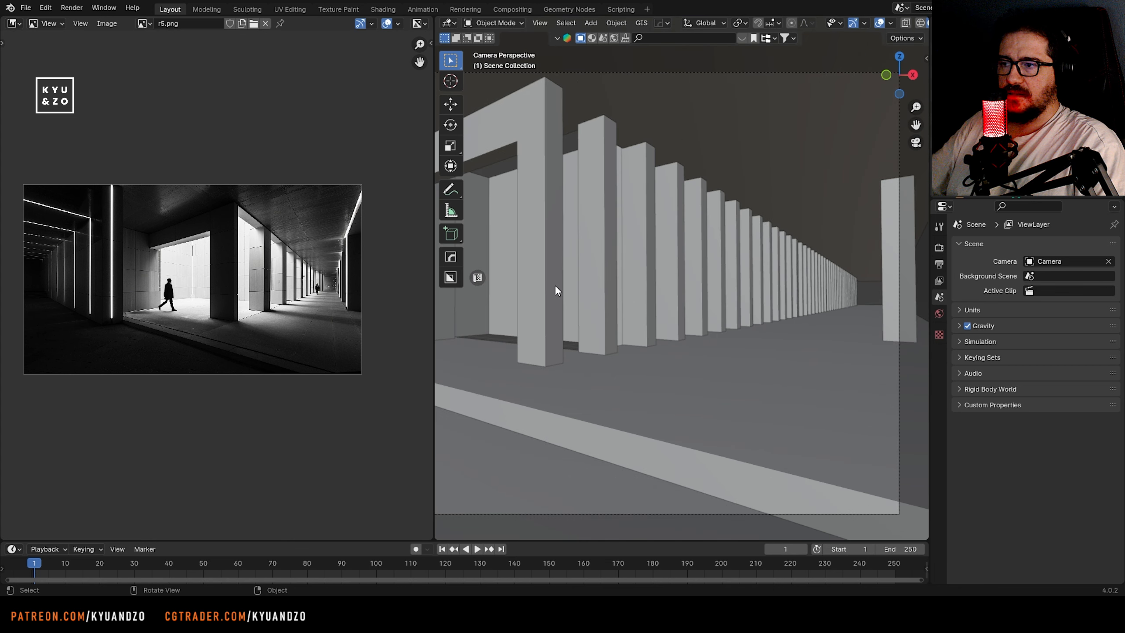
pyautogui.click(596, 260)
pyautogui.press('Delete')
# Select every other pillar along the left row, continuing toward the far end, and delete them together to widen the spacing
pyautogui.click(643, 316)
pyautogui.click(696, 322)
pyautogui.keyDown('shift'); pyautogui.click(732, 309); pyautogui.keyUp('shift')
pyautogui.keyDown('shift'); pyautogui.click(758, 301); pyautogui.keyUp('shift')
pyautogui.keyDown('shift'); pyautogui.click(775, 300); pyautogui.keyUp('shift')
pyautogui.press('x')
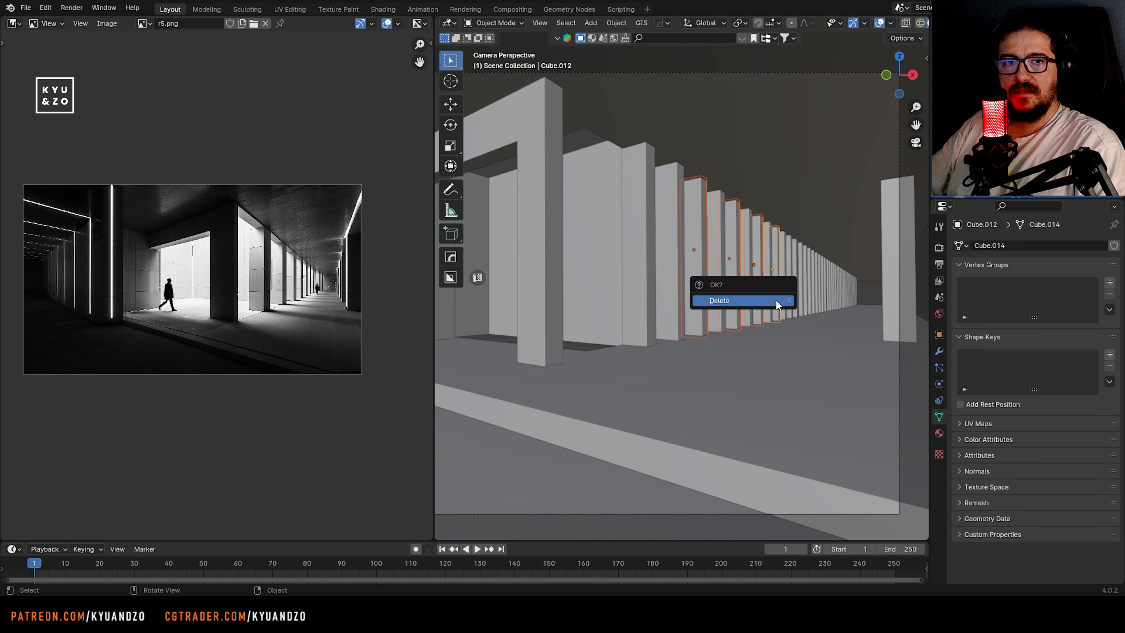
pyautogui.click(775, 299)
pyautogui.keyDown('shift'); pyautogui.moveTo(744, 287); pyautogui.dragTo(618, 303, button='middle'); pyautogui.keyUp('shift')
pyautogui.scroll(6, 624, 302)
pyautogui.click(619, 357)
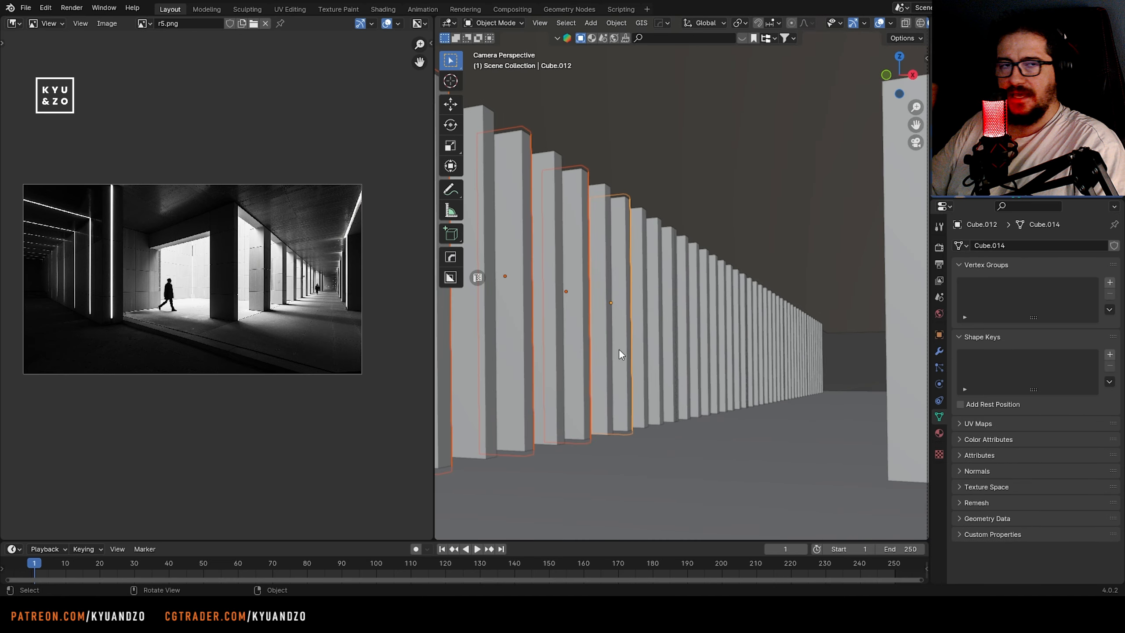
pyautogui.moveTo(706, 354); pyautogui.dragTo(657, 318, button='middle')
pyautogui.hotkey('shift', '`')
pyautogui.press('w')
pyautogui.press('d')
pyautogui.click(607, 353)
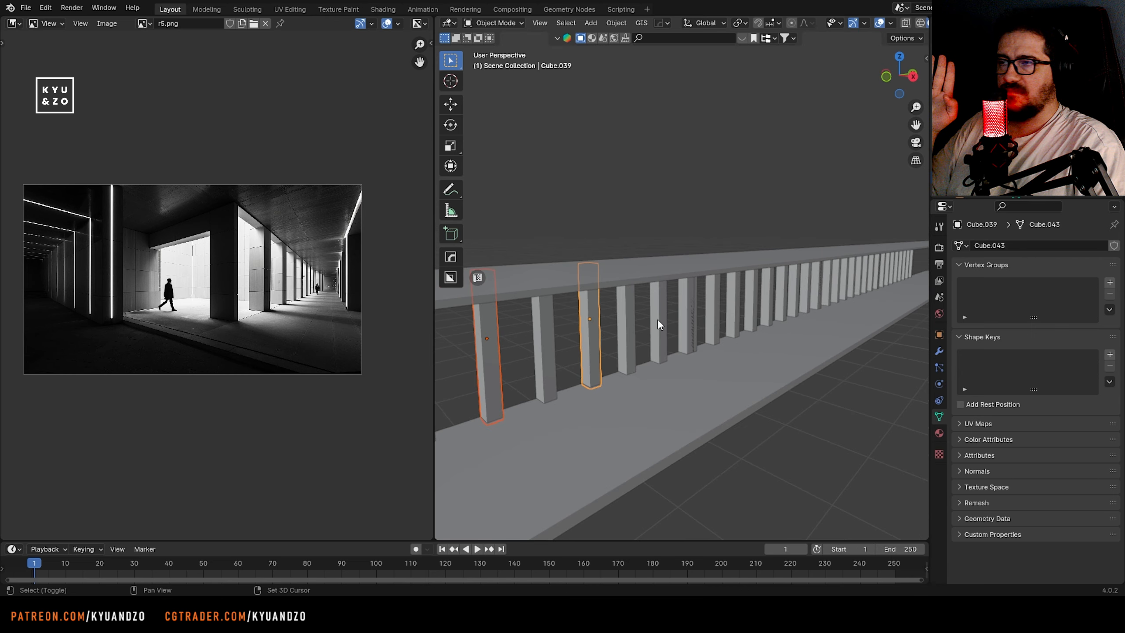
pyautogui.keyDown('shift'); pyautogui.click(657, 318); pyautogui.keyUp('shift')
pyautogui.keyDown('shift'); pyautogui.click(712, 307); pyautogui.keyUp('shift')
pyautogui.keyDown('shift'); pyautogui.click(750, 298); pyautogui.keyUp('shift')
pyautogui.keyDown('shift'); pyautogui.click(781, 289); pyautogui.keyUp('shift')
pyautogui.keyDown('shift'); pyautogui.click(805, 292); pyautogui.keyUp('shift')
pyautogui.press('x')
pyautogui.click(807, 293)
# Delete the overlapping pillar that doubles another one in the thinned row
pyautogui.moveTo(807, 293); pyautogui.dragTo(784, 345, button='middle')
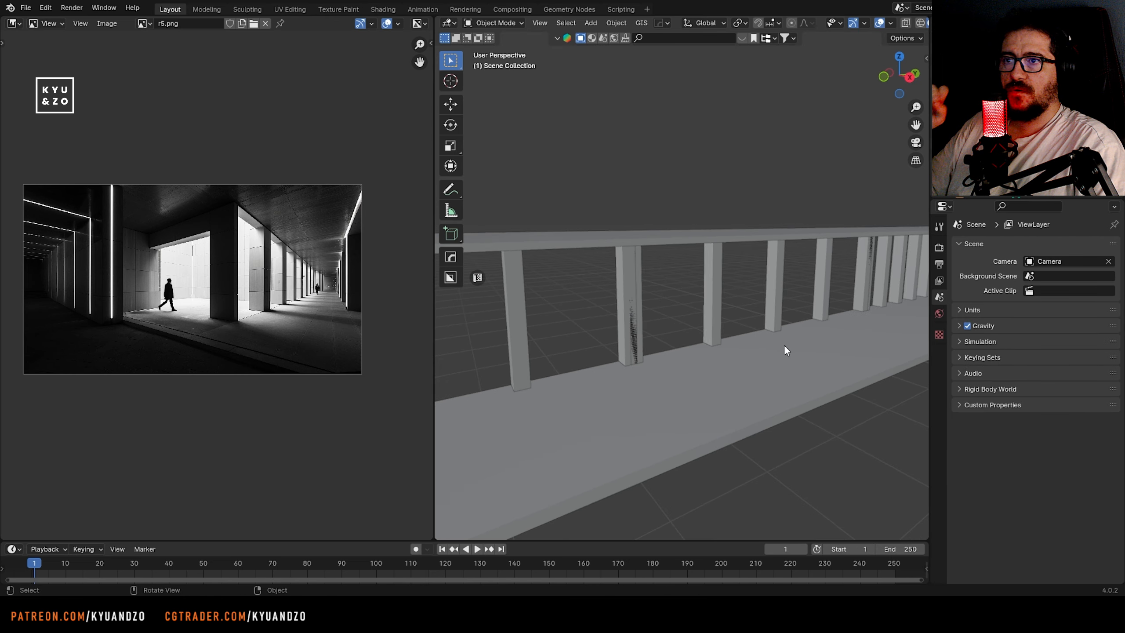
pyautogui.click(632, 350)
pyautogui.press('g')
pyautogui.rightClick(762, 357)
pyautogui.press('x')
pyautogui.click(633, 357)
# Delete every other pillar in the next densely spaced stretch of the colonnade
pyautogui.hotkey('shift', '`')
pyautogui.press('w')
pyautogui.press('d')
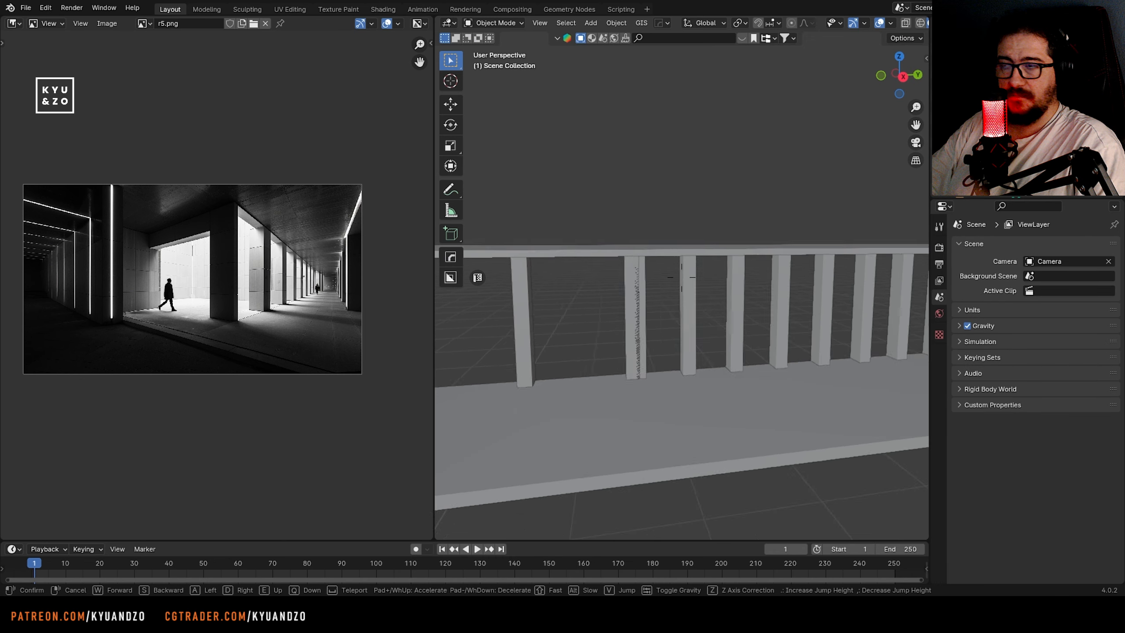
pyautogui.press('s')
pyautogui.click(658, 361)
pyautogui.click(686, 333)
pyautogui.keyDown('shift'); pyautogui.click(773, 310); pyautogui.keyUp('shift')
pyautogui.keyDown('shift'); pyautogui.click(850, 310); pyautogui.keyUp('shift')
pyautogui.press('x')
pyautogui.click(848, 311)
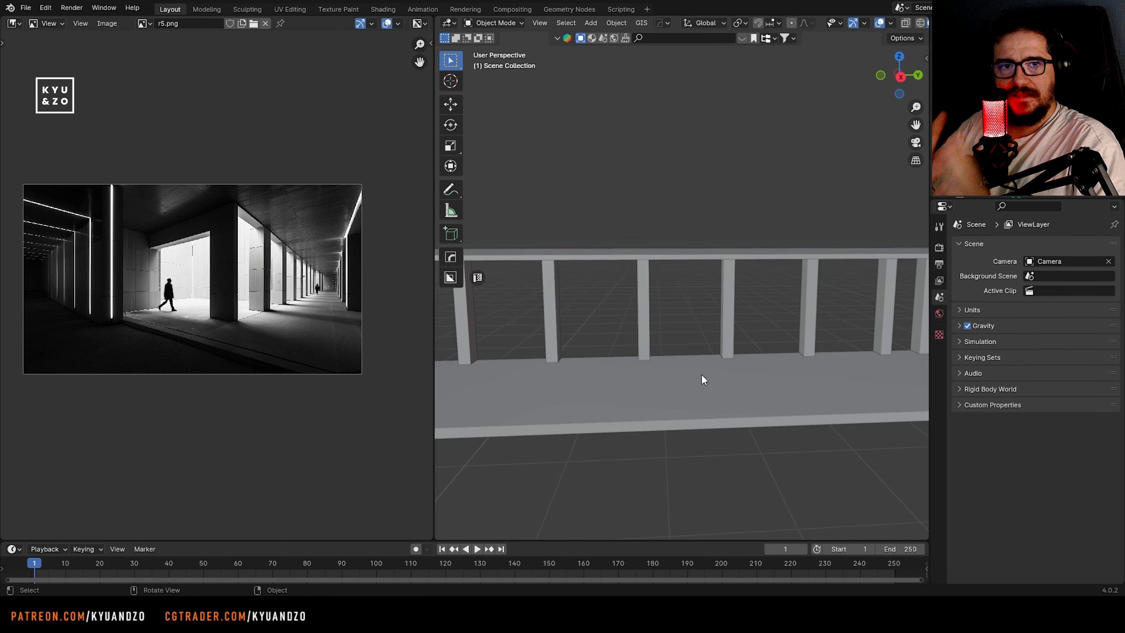
# Delete the remaining surplus and overlapping pillars farther along the row
pyautogui.moveTo(701, 373); pyautogui.dragTo(689, 379, button='middle')
pyautogui.click(637, 318)
pyautogui.keyDown('shift'); pyautogui.click(730, 310); pyautogui.keyUp('shift')
pyautogui.keyDown('shift'); pyautogui.click(805, 306); pyautogui.keyUp('shift')
pyautogui.press('x')
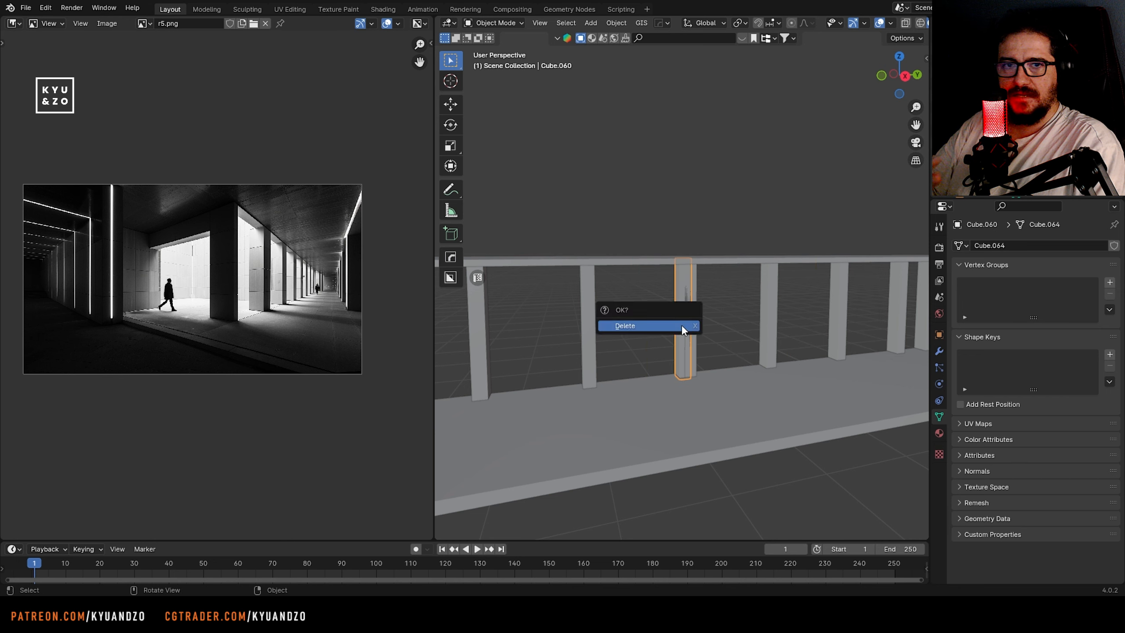
pyautogui.click(681, 324)
# Select the remaining pillars of the left row from inside the corridor and set the transform pivot point to Individual Origins
pyautogui.hotkey('shift', '`')
pyautogui.press('w')
pyautogui.press('s')
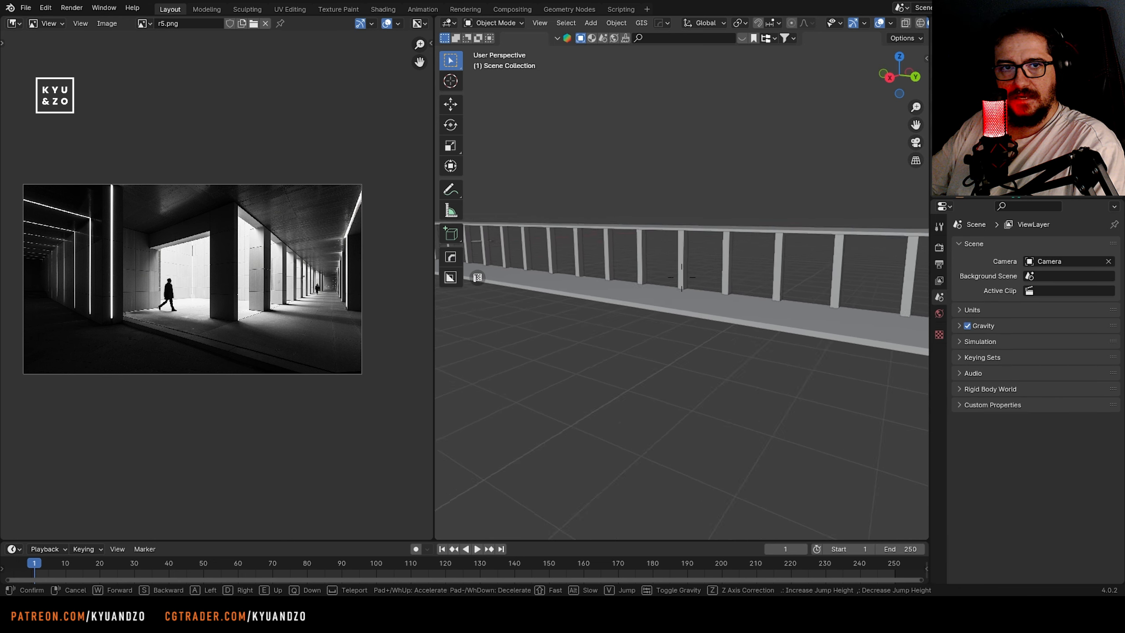
pyautogui.press('w')
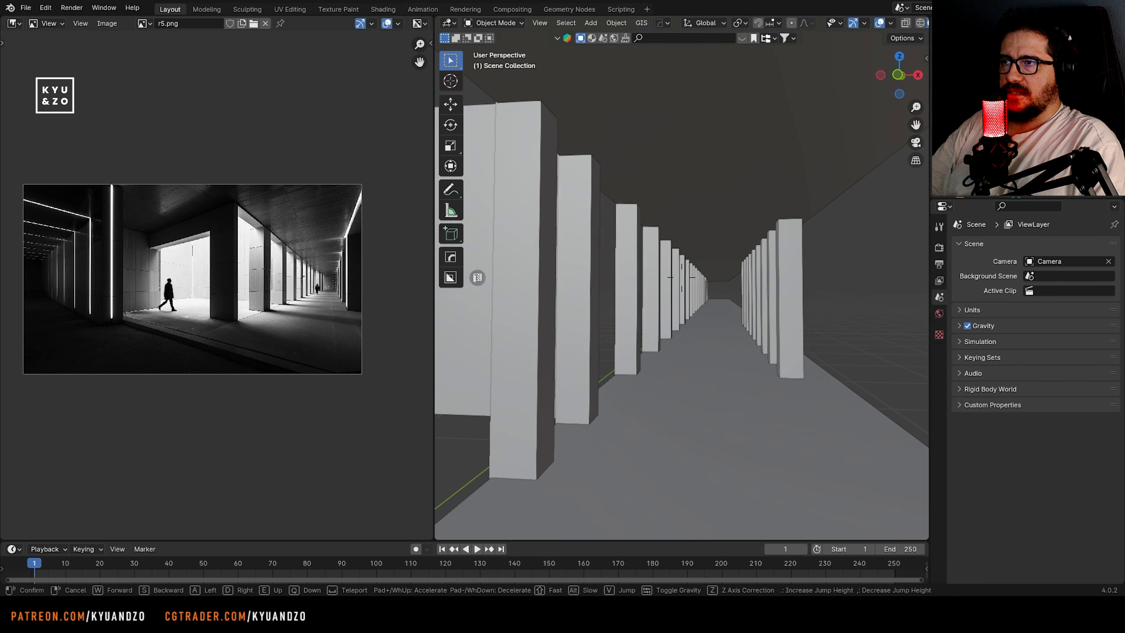
pyautogui.click(682, 277)
pyautogui.moveTo(726, 284); pyautogui.dragTo(627, 294)
pyautogui.keyDown('shift'); pyautogui.click(571, 311); pyautogui.keyUp('shift')
pyautogui.keyDown('shift'); pyautogui.click(537, 325); pyautogui.keyUp('shift')
pyautogui.moveTo(536, 325); pyautogui.dragTo(508, 330, button='middle')
pyautogui.press('KP_Decimal')
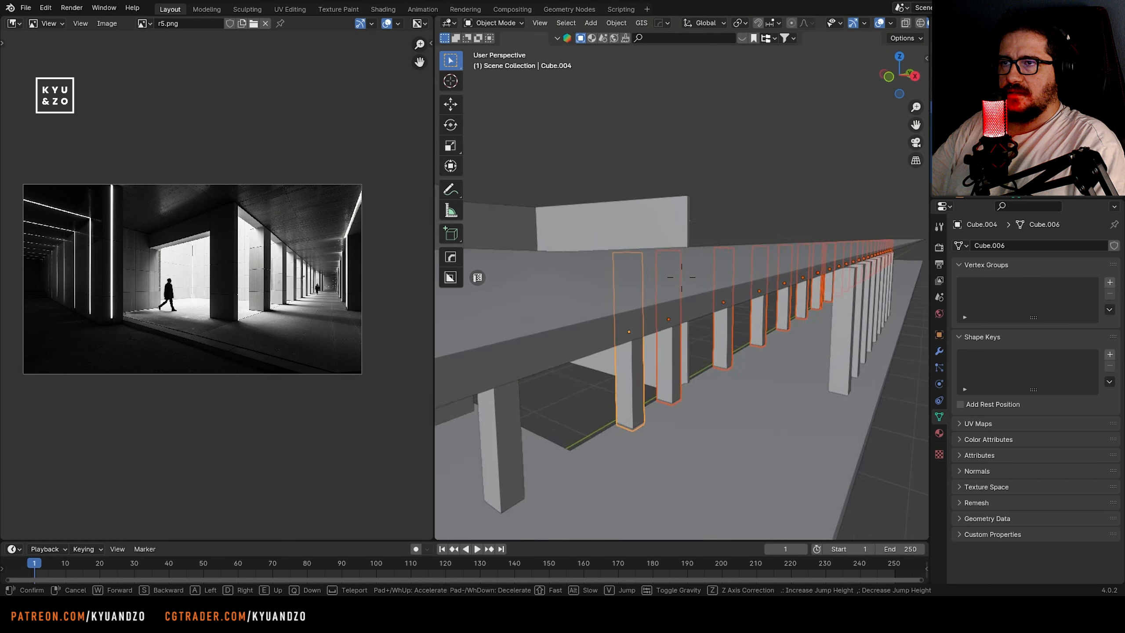
pyautogui.click(739, 23)
pyautogui.click(758, 82)
pyautogui.press('s')
pyautogui.press('d')
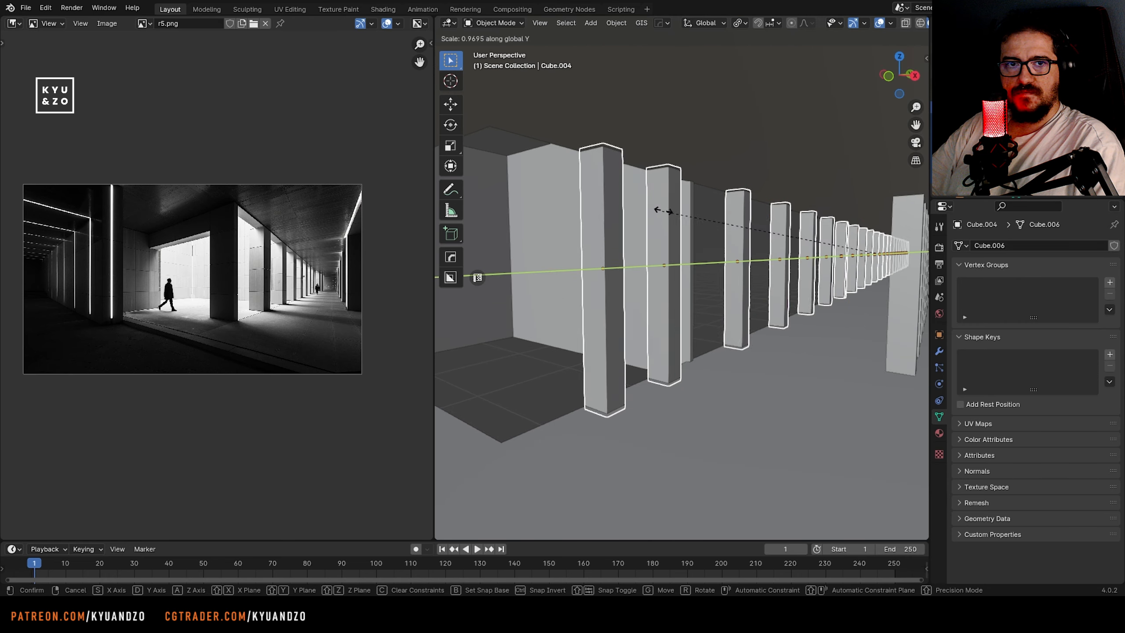
pyautogui.rightClick(620, 195)
# Thicken the selected pillars around their own origins by scaling them up along X and by about 1.4 along Y
pyautogui.press('s')
pyautogui.press('d')
pyautogui.press('s')
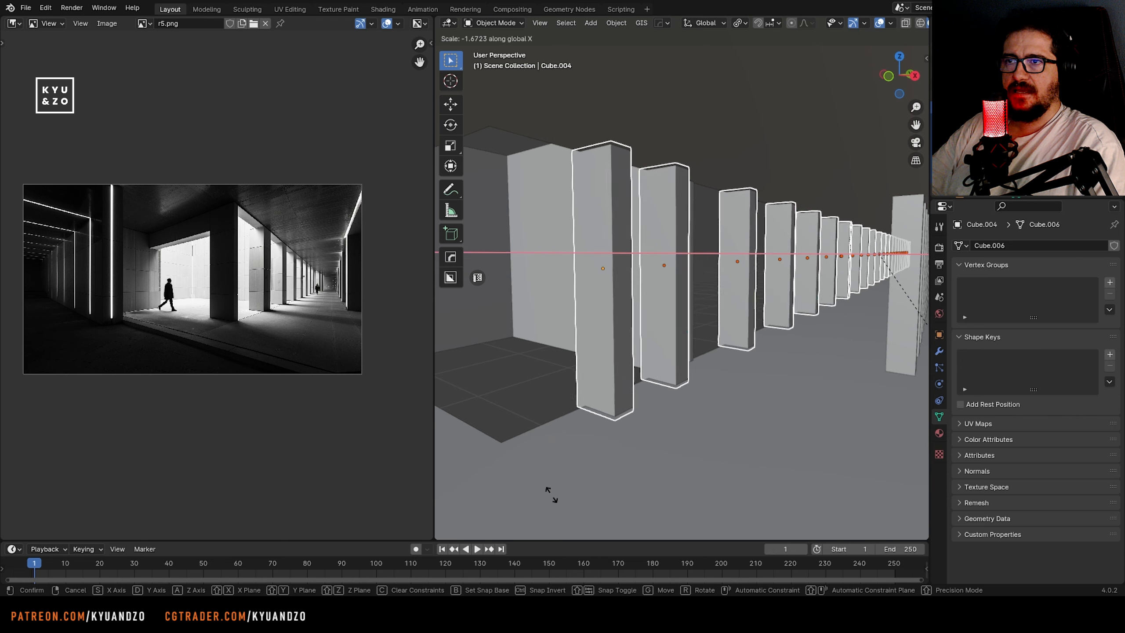
pyautogui.click(638, 390)
pyautogui.press('s')
pyautogui.press('d')
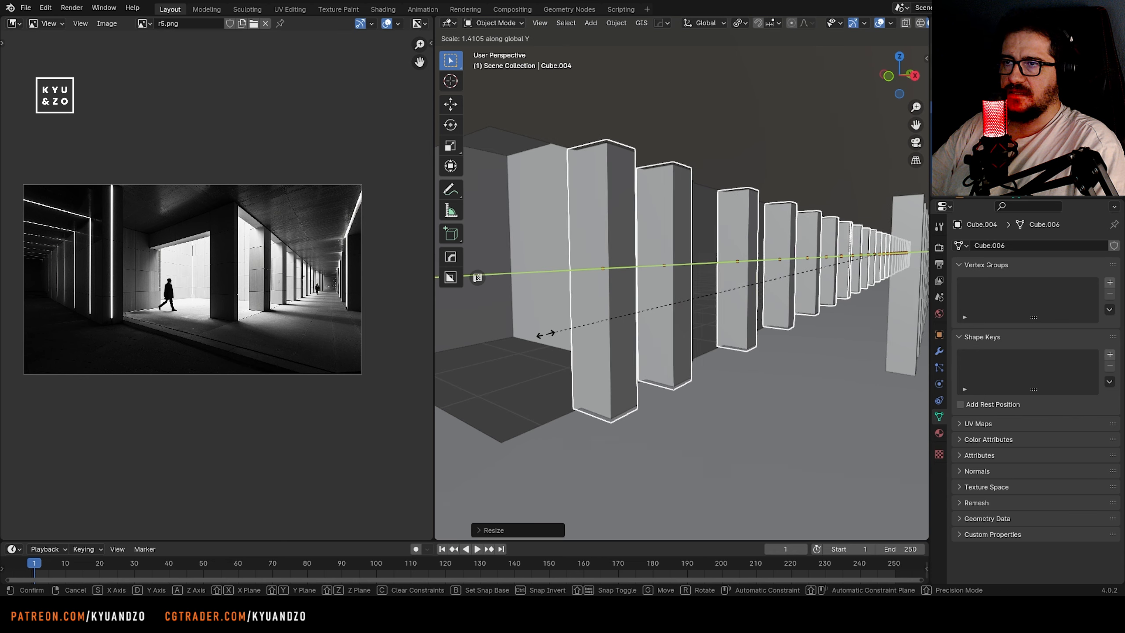
pyautogui.click(518, 332)
# Move the second pillar of the left row along Y to adjust its spacing
pyautogui.click(667, 344)
pyautogui.moveTo(666, 344); pyautogui.dragTo(607, 345, button='middle')
pyautogui.press('g')
pyautogui.press('d')
pyautogui.click(718, 327)
# Return to the camera view, compare the pillar row with the reference, and select the front pillar with the beam
pyautogui.scroll(-3, 709, 325)
pyautogui.moveTo(620, 308); pyautogui.dragTo(650, 332, button='middle')
pyautogui.click(613, 396)
pyautogui.press('KP_0')
pyautogui.scroll(-5, 614, 397)
pyautogui.click(700, 310)
pyautogui.scroll(3, 642, 399)
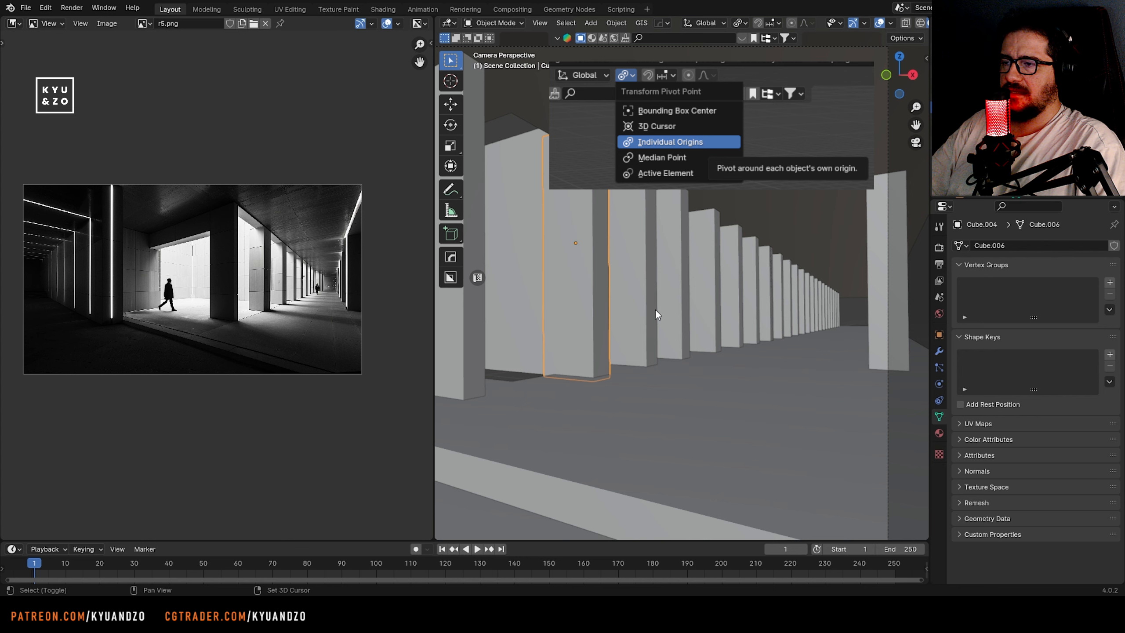
pyautogui.keyDown('shift'); pyautogui.moveTo(655, 309); pyautogui.dragTo(736, 299, button='middle'); pyautogui.keyUp('shift')
pyautogui.scroll(1, 620, 311)
pyautogui.click(749, 340)
pyautogui.scroll(-4, 690, 313)
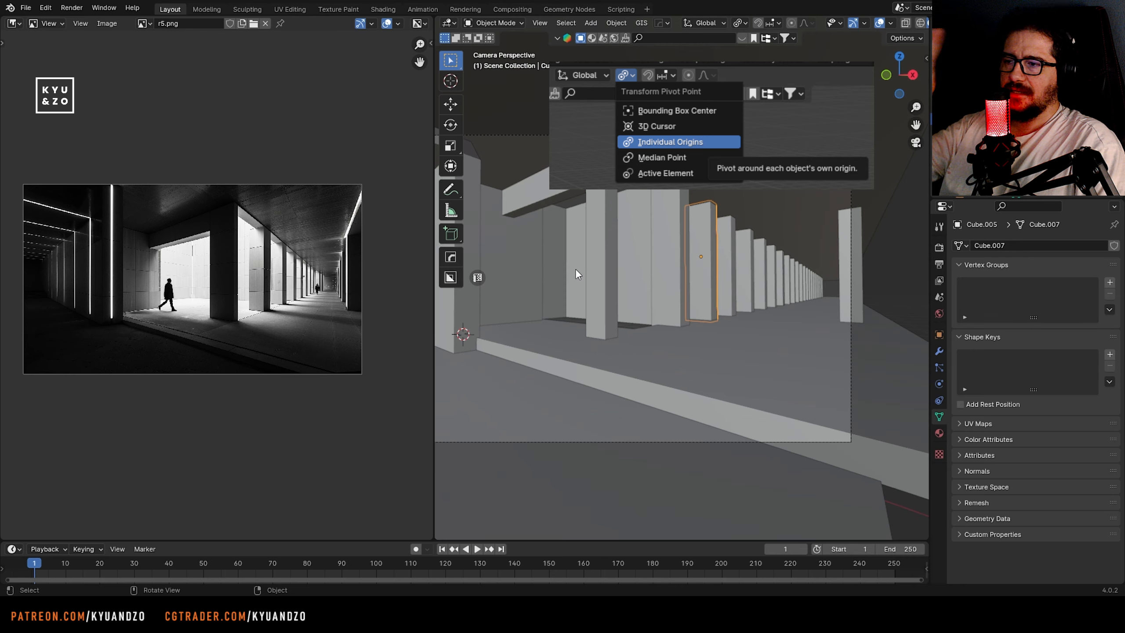
pyautogui.scroll(1, 580, 269)
pyautogui.keyDown('shift'); pyautogui.moveTo(619, 268); pyautogui.dragTo(713, 314, button='middle'); pyautogui.keyUp('shift')
pyautogui.click(692, 291)
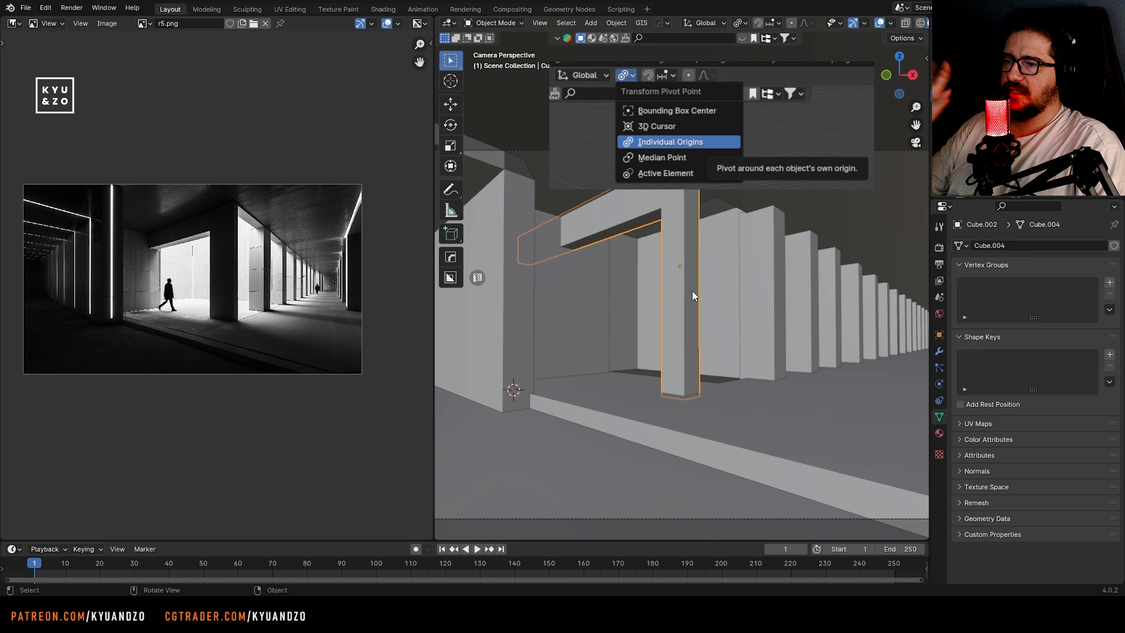
pyautogui.press('s')
pyautogui.press('s')
pyautogui.rightClick(722, 285)
pyautogui.press('s')
pyautogui.press('s')
pyautogui.rightClick(770, 346)
pyautogui.press('s')
pyautogui.press('s')
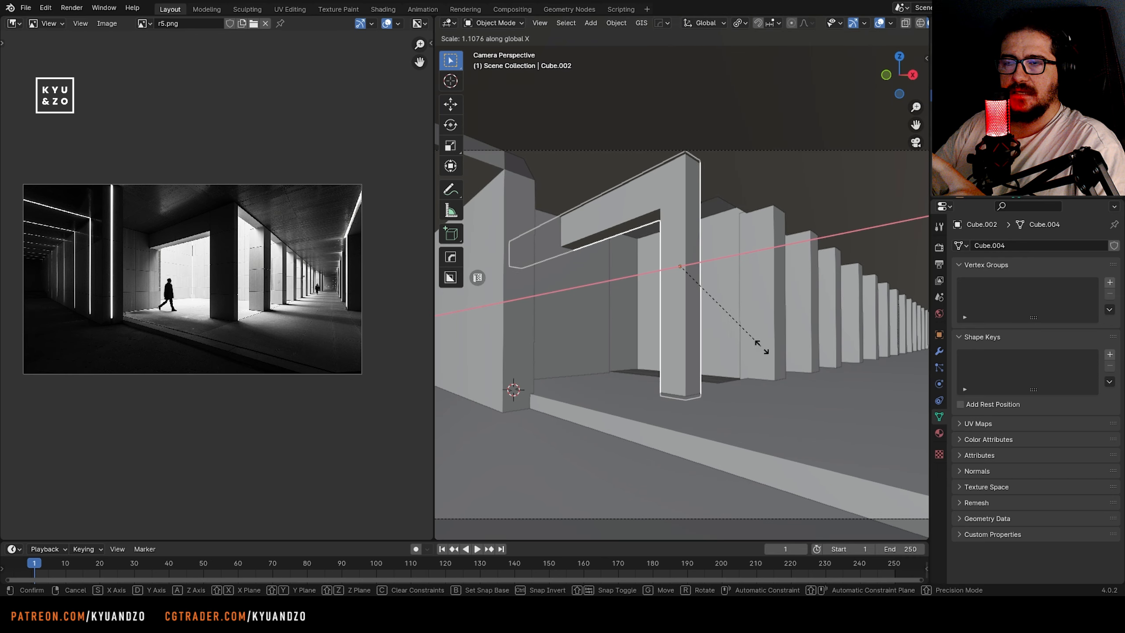
pyautogui.rightClick(773, 426)
# Select the edges on the beam side of the front pillar's shaft in Edit Mode and try moving them along X
pyautogui.press('Tab')
pyautogui.hotkey('alt', 'z')
pyautogui.press('2')
pyautogui.moveTo(643, 266); pyautogui.dragTo(679, 306)
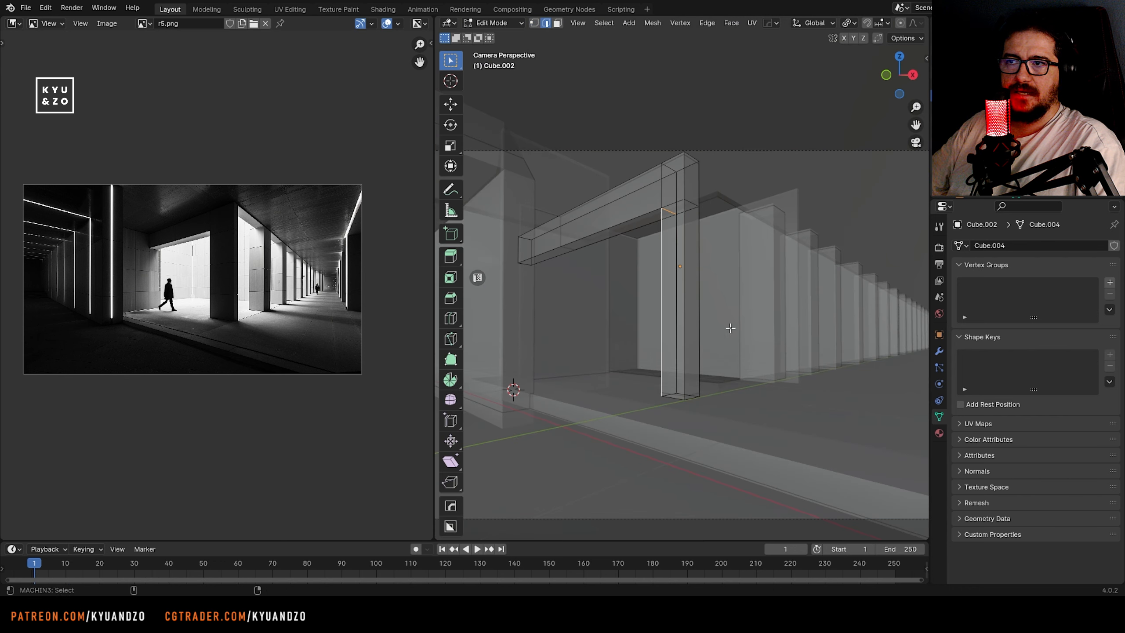
pyautogui.hotkey('alt', 'z')
pyautogui.press('g')
pyautogui.press('d')
pyautogui.press('s')
pyautogui.rightClick(767, 322)
# Select the remaining beam-side edges of the front pillar and move the side about 0.16 m along negative X to widen the shaft
pyautogui.hotkey('alt', 'z')
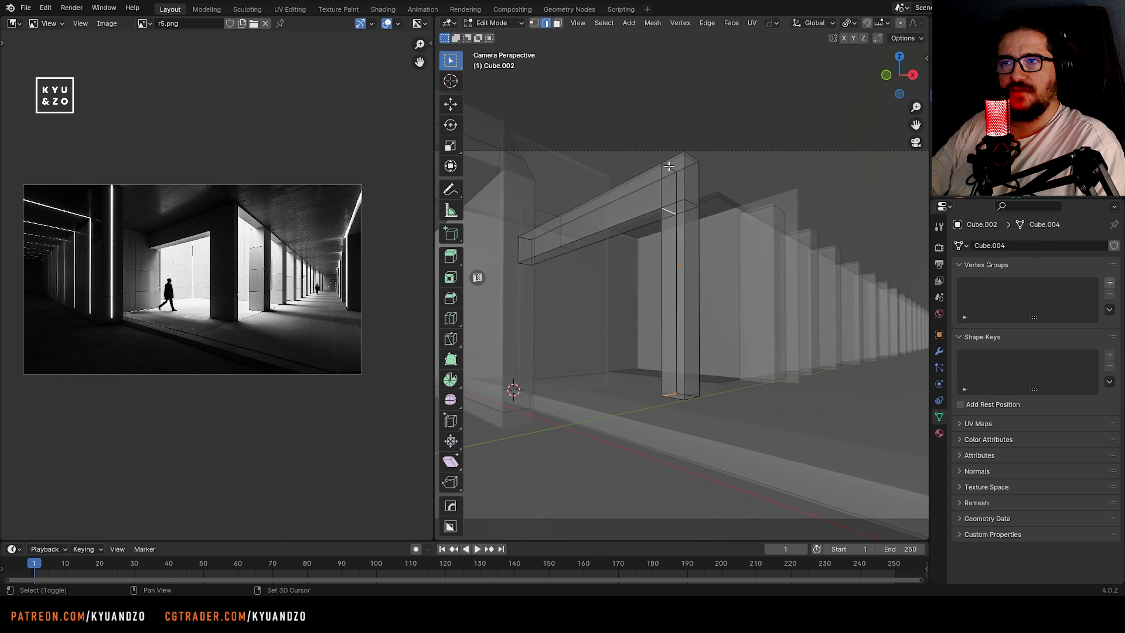
pyautogui.keyDown('shift'); pyautogui.moveTo(642, 179); pyautogui.dragTo(677, 193); pyautogui.keyUp('shift')
pyautogui.hotkey('alt', 'z')
pyautogui.press('g')
pyautogui.press('d')
pyautogui.press('s')
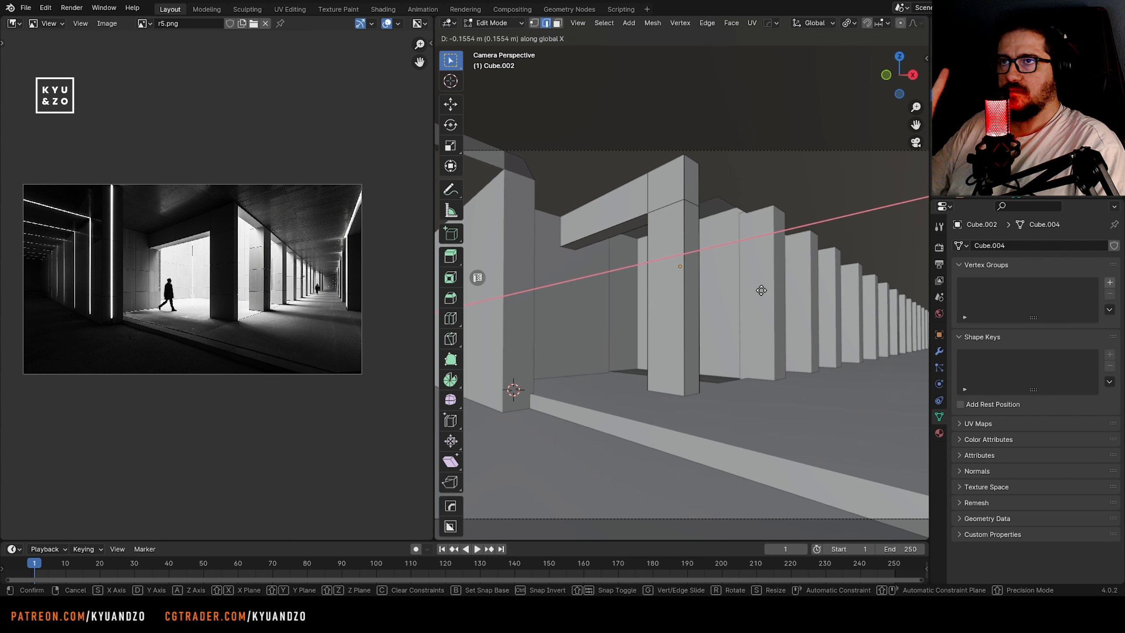
pyautogui.click(761, 292)
pyautogui.press('Tab')
# Move the front pillar with its beam about 0.33 m along Y
pyautogui.scroll(-2, 693, 326)
pyautogui.scroll(-2, 691, 326)
pyautogui.scroll(2, 689, 326)
pyautogui.press('g')
pyautogui.press('d')
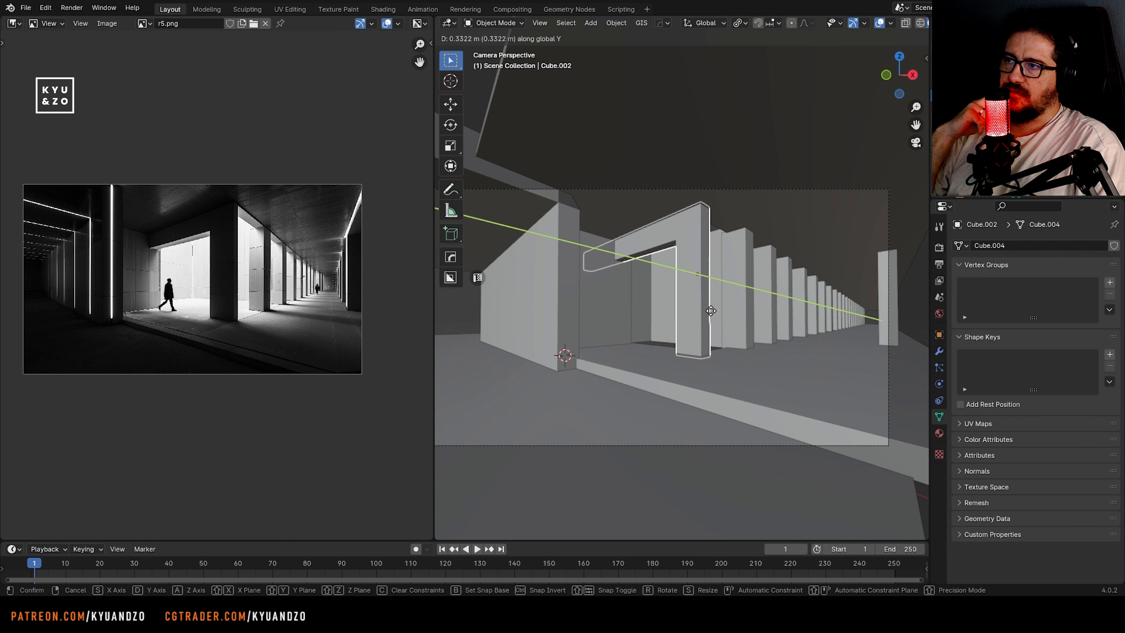
pyautogui.click(711, 310)
# Select the beam pillar together with the pillars of the row behind it and move them into Collection 2
pyautogui.keyDown('shift'); pyautogui.click(744, 326); pyautogui.keyUp('shift')
pyautogui.keyDown('shift'); pyautogui.click(769, 316); pyautogui.keyUp('shift')
pyautogui.keyDown('shift'); pyautogui.click(787, 319); pyautogui.keyUp('shift')
pyautogui.keyDown('shift'); pyautogui.click(800, 319); pyautogui.keyUp('shift')
pyautogui.keyDown('shift'); pyautogui.click(811, 319); pyautogui.keyUp('shift')
pyautogui.keyDown('shift'); pyautogui.moveTo(800, 338); pyautogui.dragTo(692, 325, button='middle'); pyautogui.keyUp('shift')
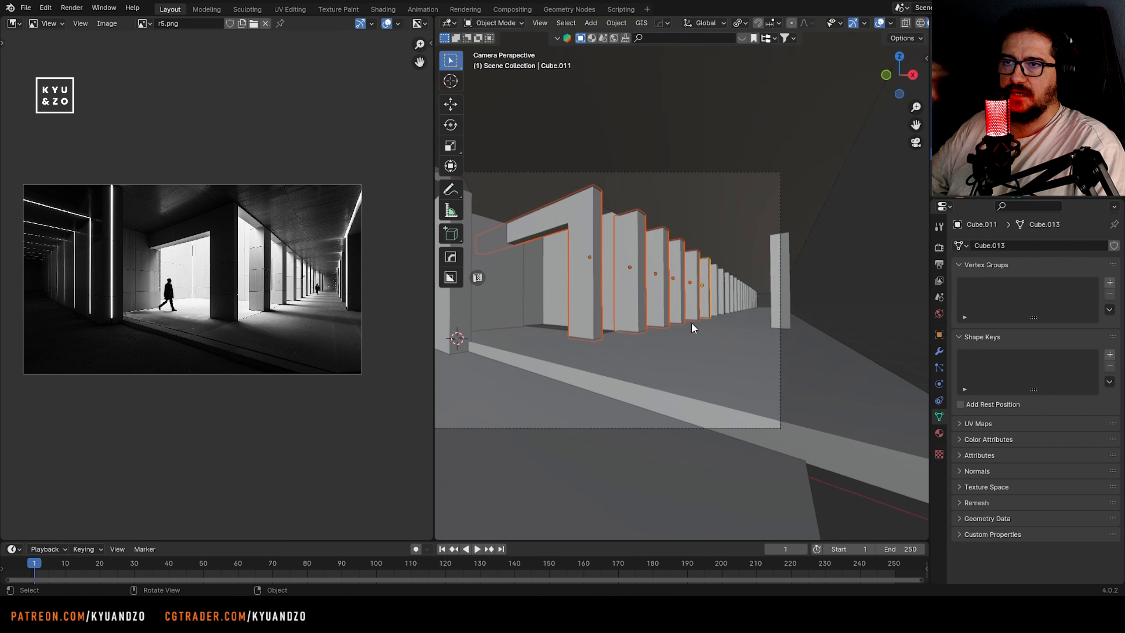
pyautogui.scroll(3, 692, 325)
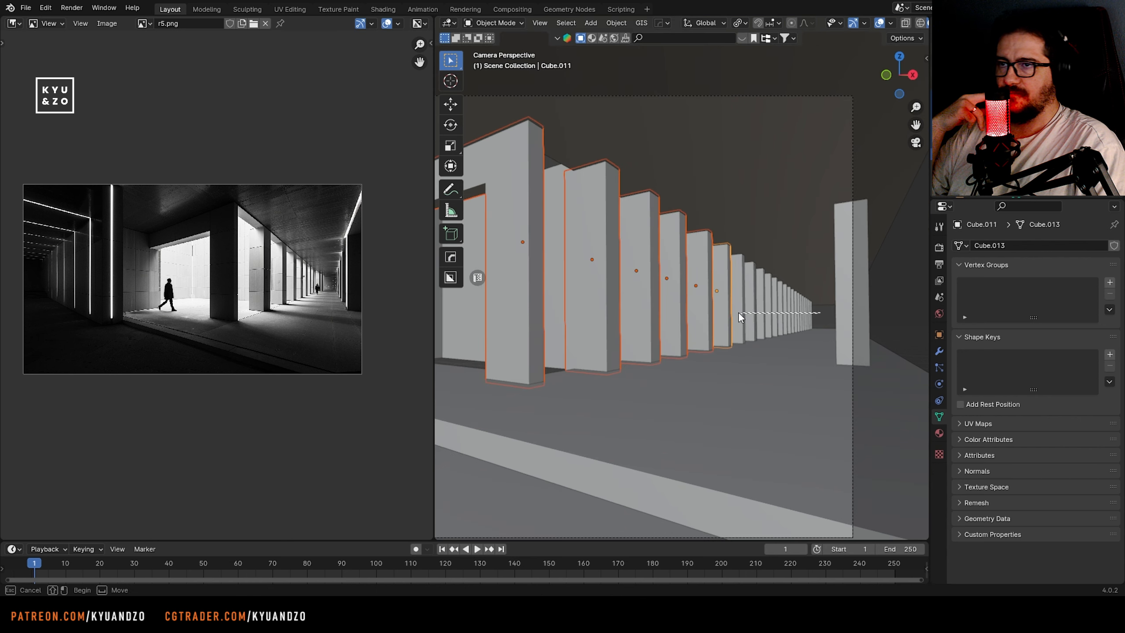
pyautogui.keyDown('shift'); pyautogui.moveTo(738, 313); pyautogui.dragTo(736, 314); pyautogui.keyUp('shift')
pyautogui.scroll(-2, 683, 333)
pyautogui.press('m')
pyautogui.click(652, 287)
pyautogui.click(650, 323)
pyautogui.click(637, 376)
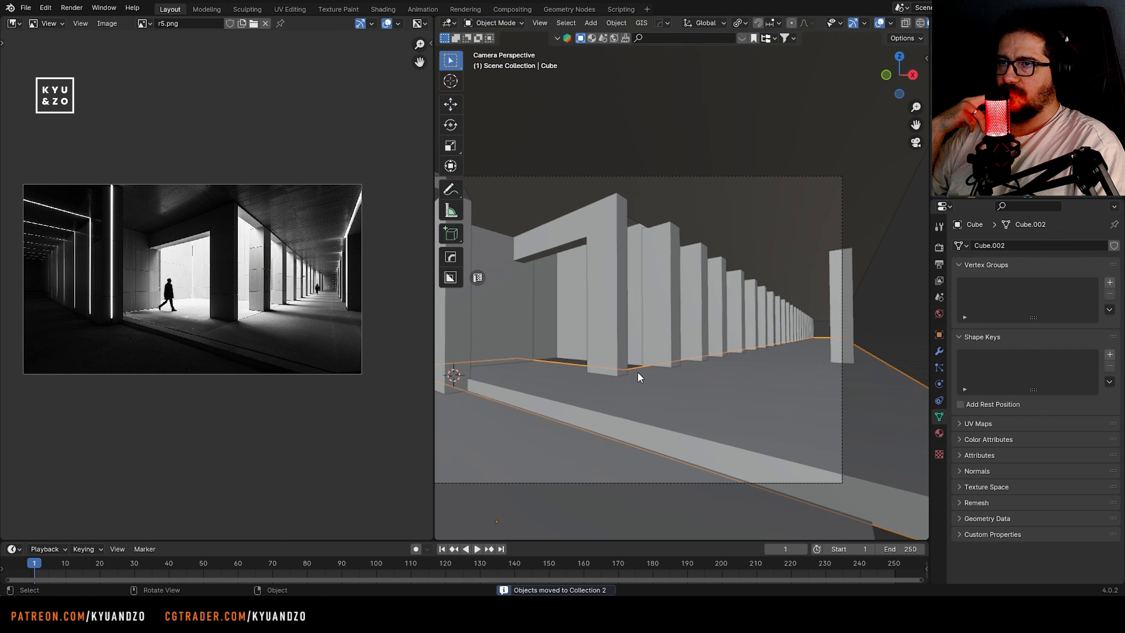
# Select everything grouped in the front pillar's collection and move the whole row along X
pyautogui.click(611, 338)
pyautogui.hotkey('shift', 'g')
pyautogui.click(573, 404)
pyautogui.press('g')
pyautogui.press('x')
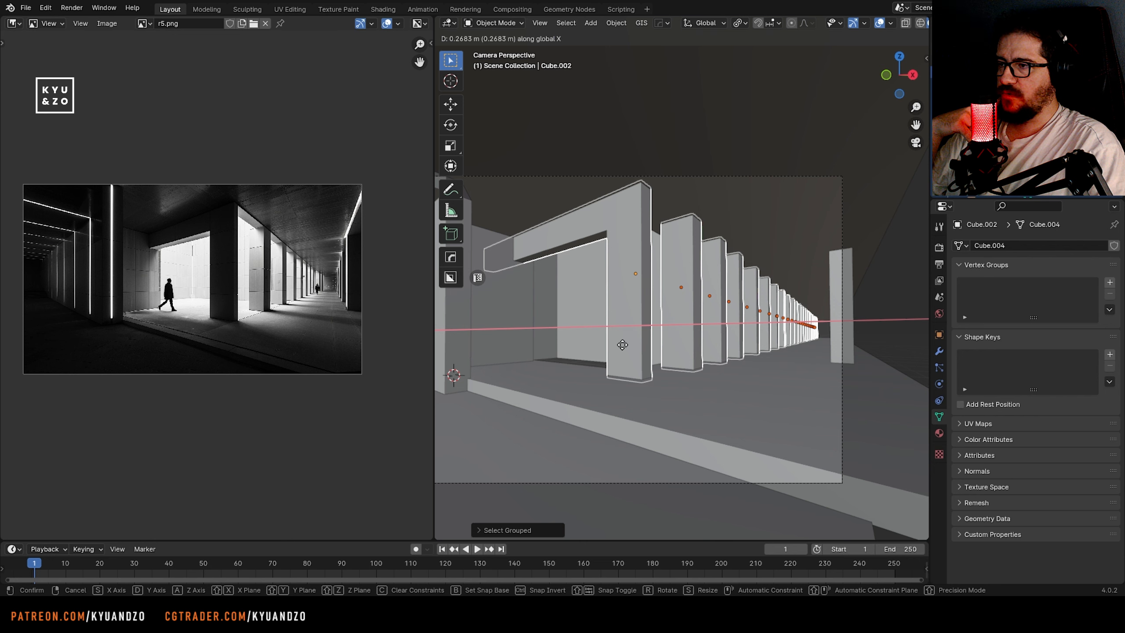
pyautogui.click(602, 316)
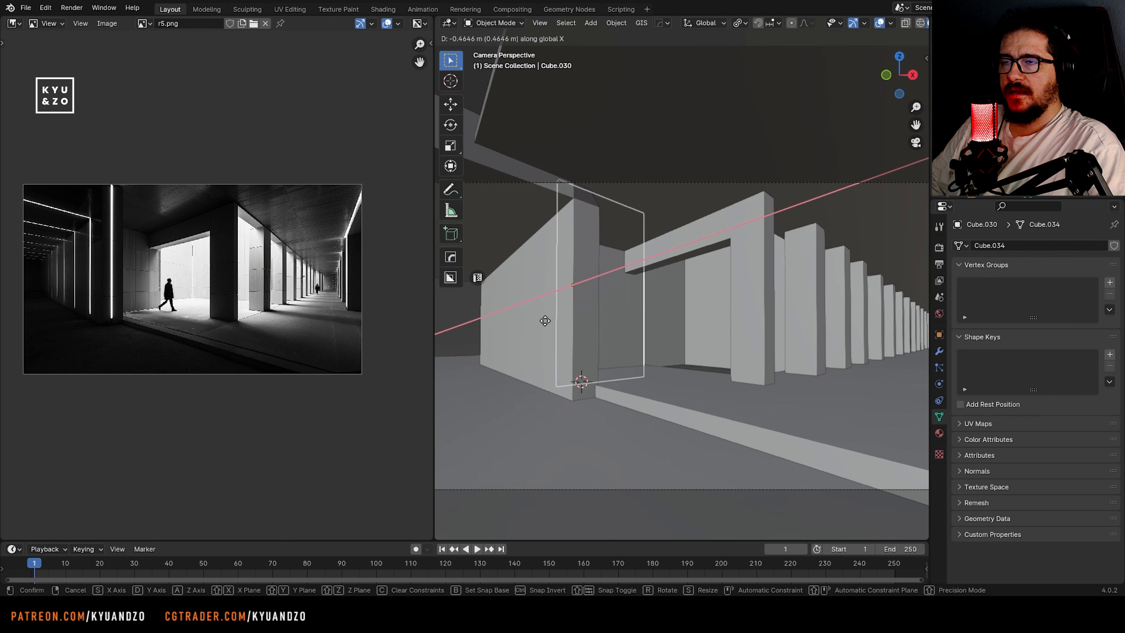
# Adjust the position of the courtyard's side wall along Y and X, and save the file
pyautogui.click(610, 326)
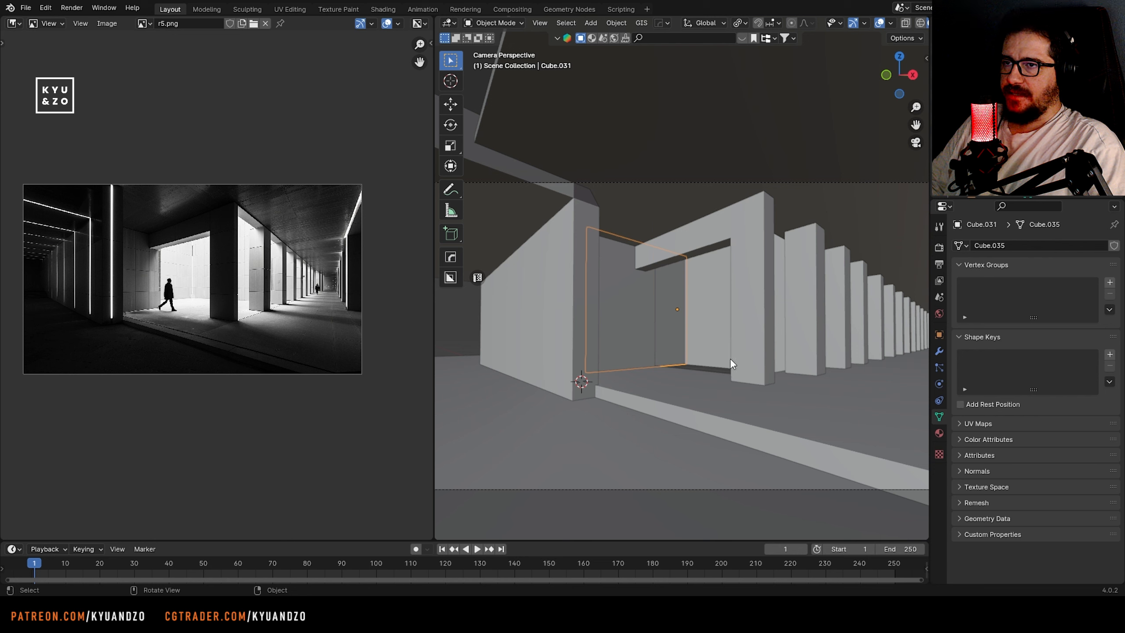
pyautogui.press('g')
pyautogui.press('y')
pyautogui.click(673, 351)
pyautogui.press('g')
pyautogui.press('x')
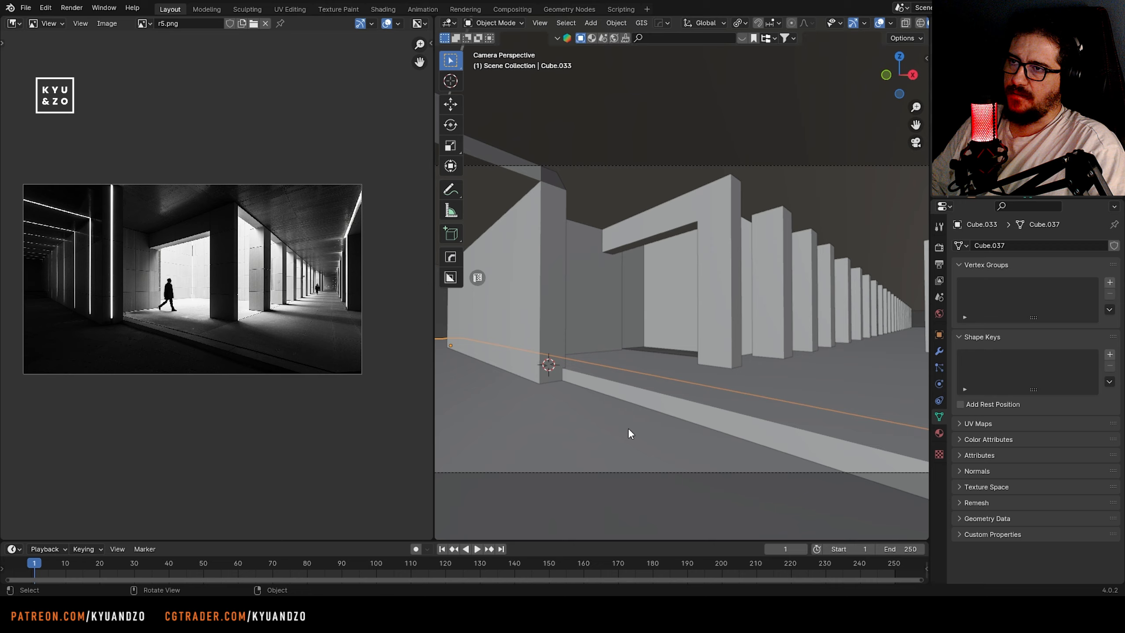
pyautogui.hotkey('ctrl', 's')
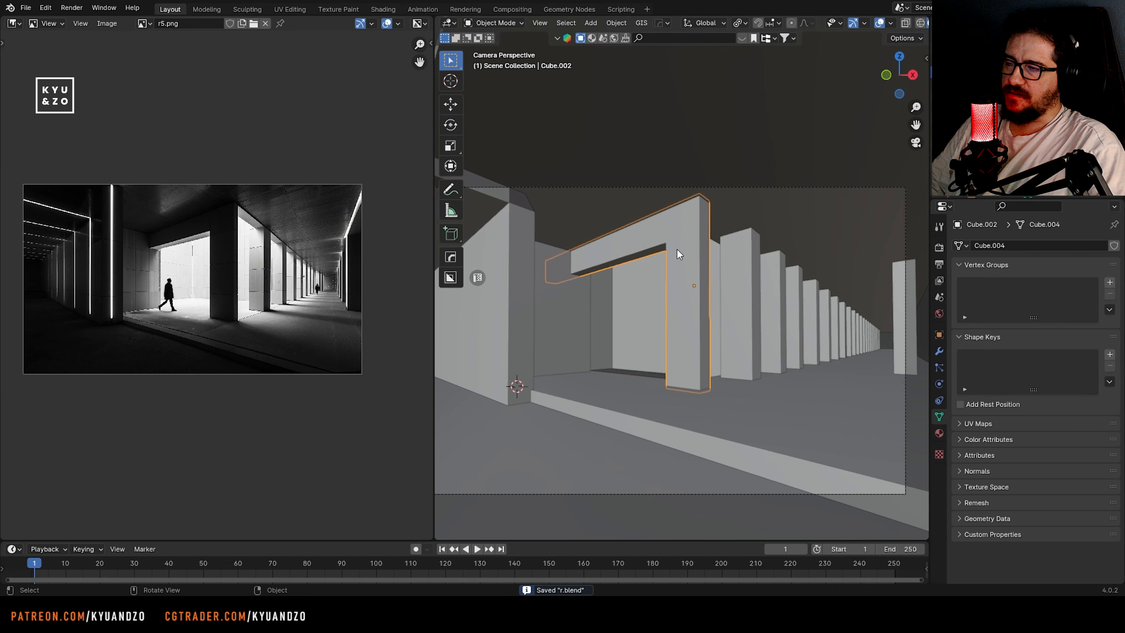
# Lengthen the long wall beside the 3D cursor by moving its far-end vertices along X in Edit Mode
pyautogui.hotkey('shift', '`')
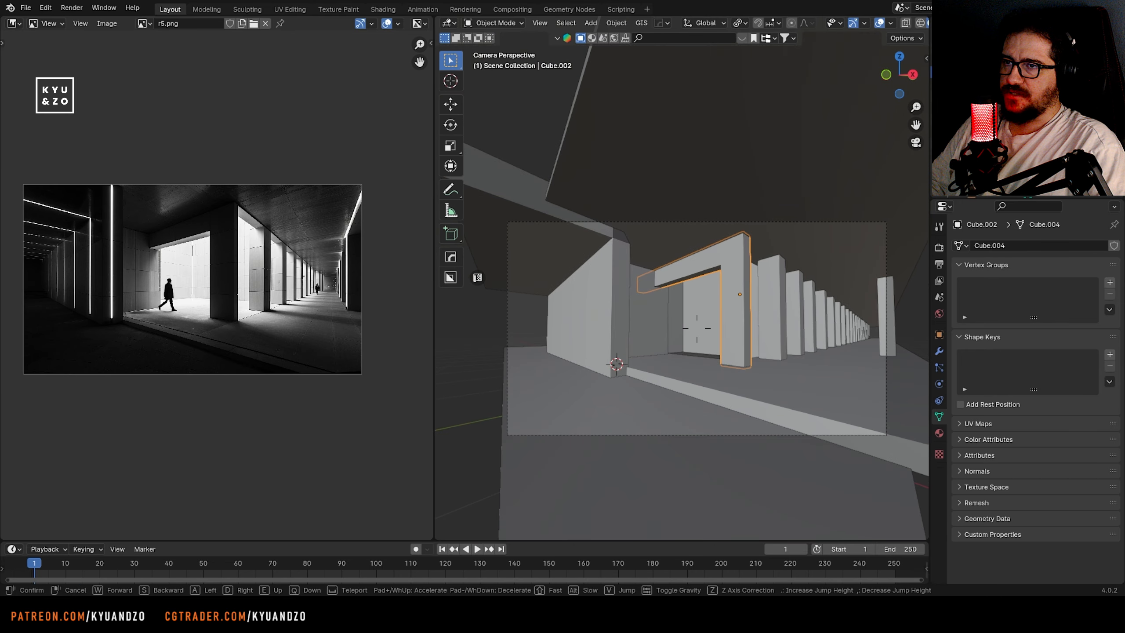
pyautogui.click(655, 300)
pyautogui.keyDown('shift'); pyautogui.moveTo(655, 300); pyautogui.dragTo(654, 288, button='middle'); pyautogui.keyUp('shift')
pyautogui.click(584, 327)
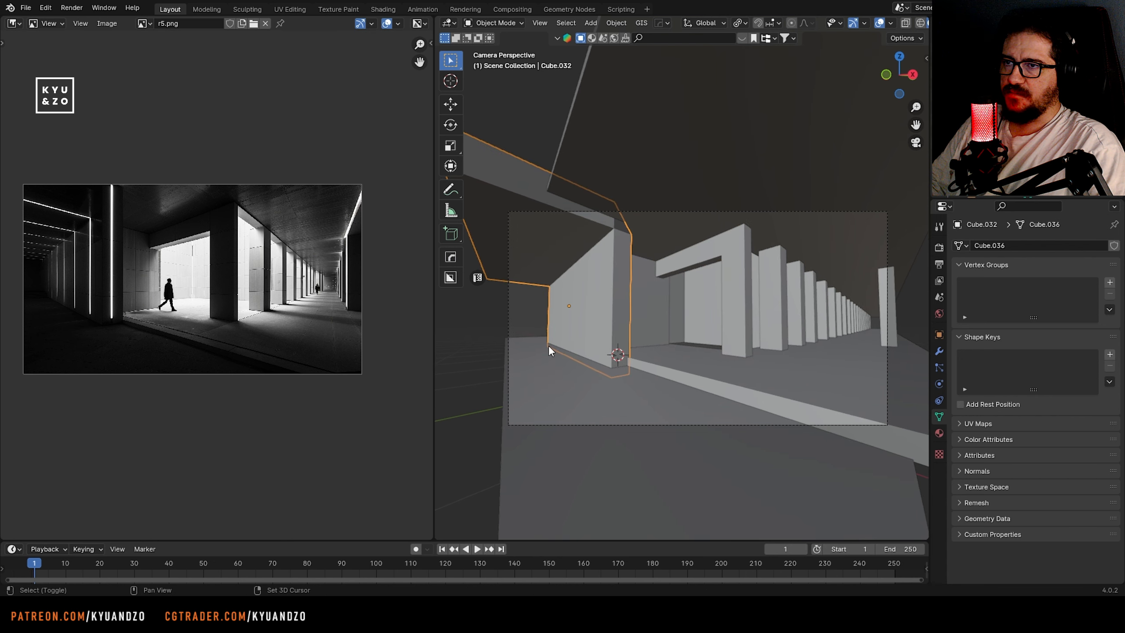
pyautogui.keyDown('shift'); pyautogui.moveTo(548, 347); pyautogui.dragTo(619, 339, button='middle'); pyautogui.keyUp('shift')
pyautogui.scroll(1, 577, 312)
pyautogui.press('Tab')
pyautogui.hotkey('alt', 'z')
pyautogui.moveTo(591, 250); pyautogui.dragTo(615, 358)
pyautogui.press('Tab')
pyautogui.hotkey('alt', 'z')
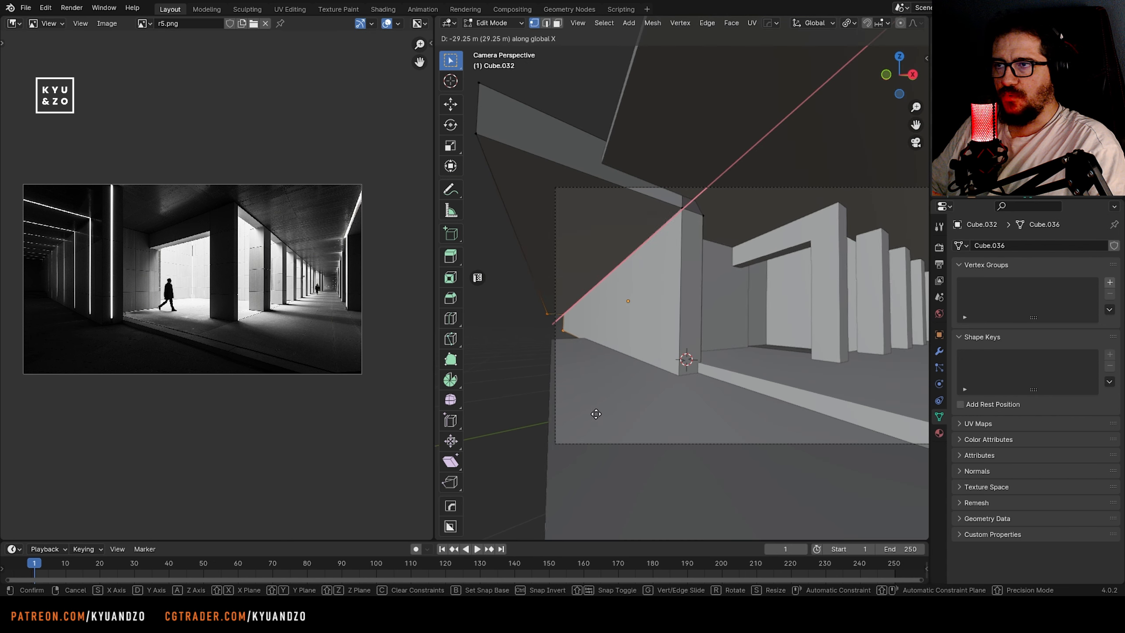
pyautogui.click(588, 374)
pyautogui.press('Tab')
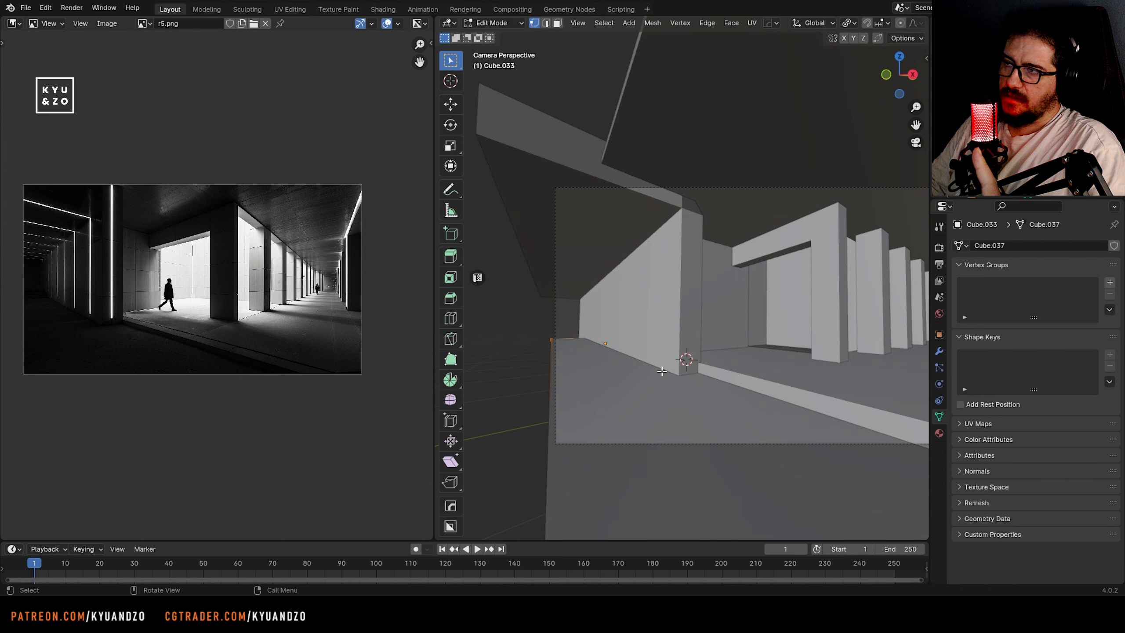
# Move the selected far-end vertices of the lower floor along X and leave Edit Mode
pyautogui.press('g')
pyautogui.press('x')
pyautogui.click(648, 367)
pyautogui.press('Tab')
# Compare the blockout with the corridor and pillars in the enlarged reference image, and save the file
pyautogui.scroll(2, 220, 284)
pyautogui.moveTo(63, 317); pyautogui.dragTo(145, 288, button='middle')
pyautogui.scroll(4, 209, 277)
pyautogui.scroll(-5, 221, 278)
pyautogui.scroll(-1, 669, 325)
pyautogui.keyDown('shift'); pyautogui.moveTo(670, 325); pyautogui.dragTo(509, 338, button='middle'); pyautogui.keyUp('shift')
pyautogui.press('Tab')
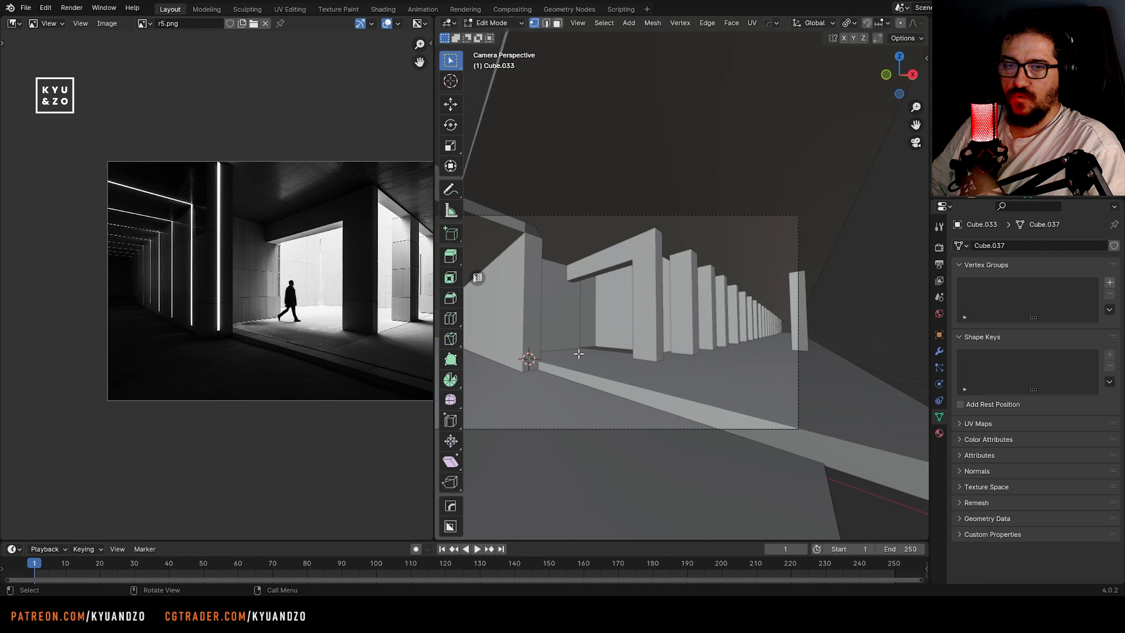
pyautogui.keyDown('shift'); pyautogui.moveTo(577, 354); pyautogui.dragTo(693, 339, button='middle'); pyautogui.keyUp('shift')
pyautogui.press('Tab')
pyautogui.click(504, 330)
pyautogui.hotkey('ctrl', 's')
# Duplicate the courtyard's side wall, move the copy into the opening and rotate it flat about Y as a floor slab
pyautogui.moveTo(638, 376); pyautogui.dragTo(592, 418, button='middle')
pyautogui.click(647, 371)
pyautogui.scroll(1, 646, 368)
pyautogui.click(624, 286)
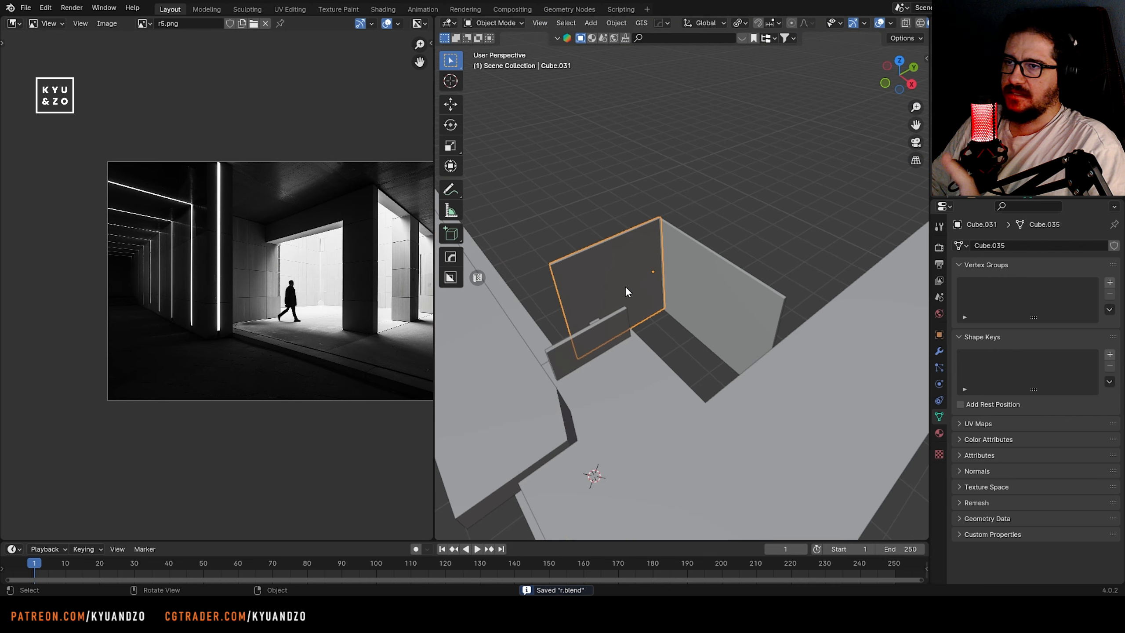
pyautogui.hotkey('shift', 'd')
pyautogui.click(670, 298)
pyautogui.press('r')
pyautogui.press('s')
pyautogui.press('d')
pyautogui.rightClick(730, 324)
pyautogui.press('r')
pyautogui.press('d')
pyautogui.keyDown('ctrl'); pyautogui.click(712, 282); pyautogui.keyUp('ctrl')
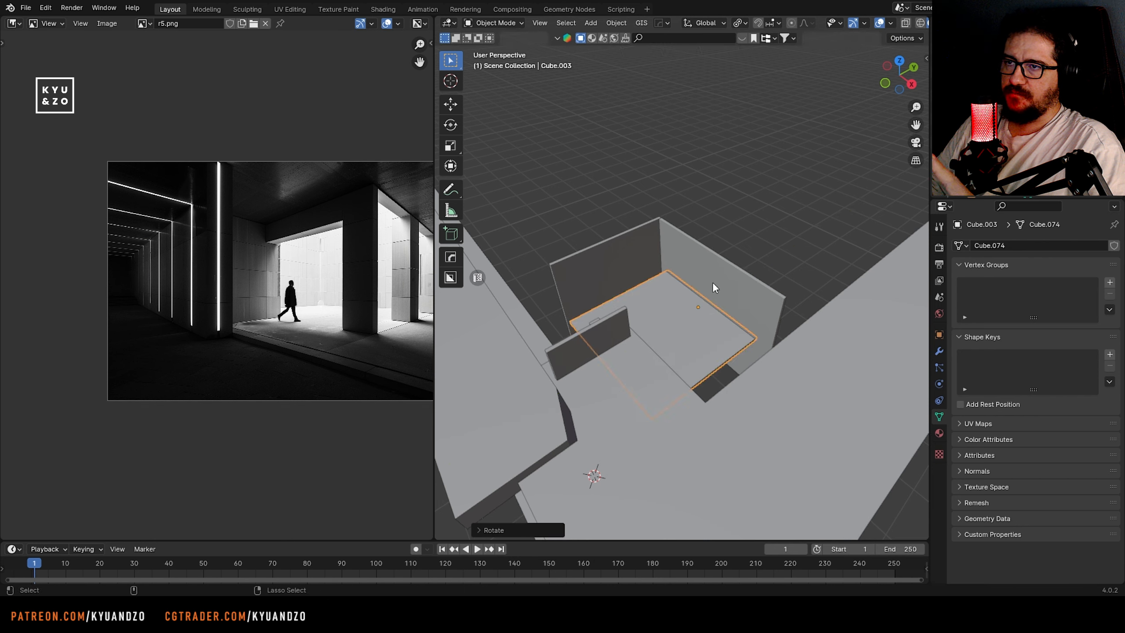
# Scale the new floor slab and move it to cover the gap between the courtyard walls
pyautogui.keyDown('alt'); pyautogui.moveTo(712, 282); pyautogui.dragTo(737, 374, button='middle'); pyautogui.keyUp('alt')
pyautogui.press('s')
pyautogui.click(750, 405)
pyautogui.press('g')
pyautogui.click(746, 437)
pyautogui.moveTo(745, 437); pyautogui.dragTo(629, 321, button='middle')
# Adjust the courtyard slab's height along Z to meet the adjoining floor, and return to the camera view
pyautogui.press('g')
pyautogui.press('a')
pyautogui.click(568, 320)
pyautogui.scroll(4, 629, 323)
pyautogui.press('g')
pyautogui.press('a')
pyautogui.click(650, 360)
pyautogui.scroll(-6, 638, 404)
pyautogui.click(658, 399)
pyautogui.press('KP_0')
# Zoom in on the paneled wall in the reference, add a cube at the 3D cursor and scale it down
pyautogui.scroll(3, 605, 308)
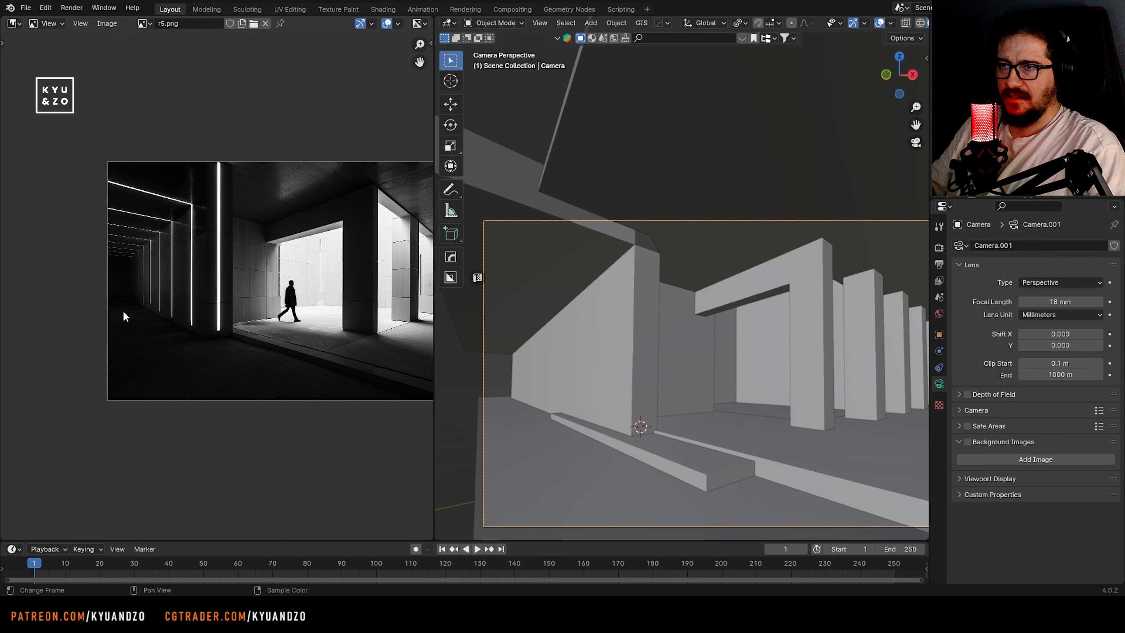
pyautogui.scroll(3, 118, 319)
pyautogui.scroll(-1, 212, 373)
pyautogui.scroll(-2, 213, 372)
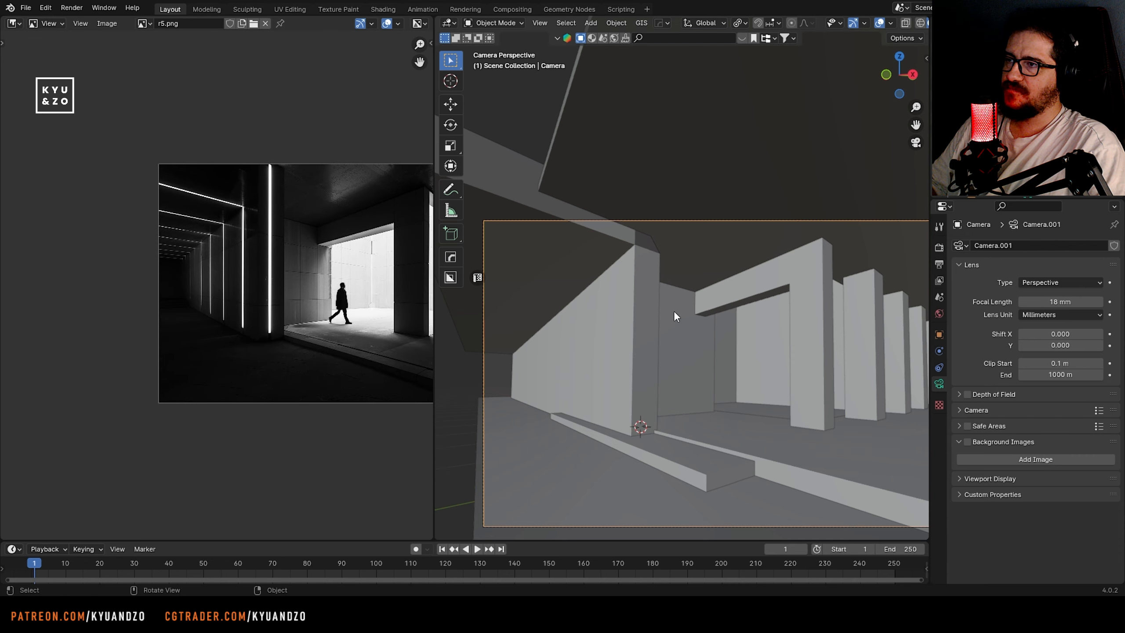
pyautogui.moveTo(675, 316); pyautogui.dragTo(541, 301, button='middle')
pyautogui.hotkey('shift', 'a')
pyautogui.moveTo(540, 301)
pyautogui.click(586, 306)
pyautogui.press('s')
pyautogui.click(563, 344)
# Scale the new cube along X, frame it, and shrink it to a small upright block before the courtyard wall
pyautogui.press('s')
pyautogui.press('x')
pyautogui.click(556, 324)
pyautogui.press('KP_Decimal')
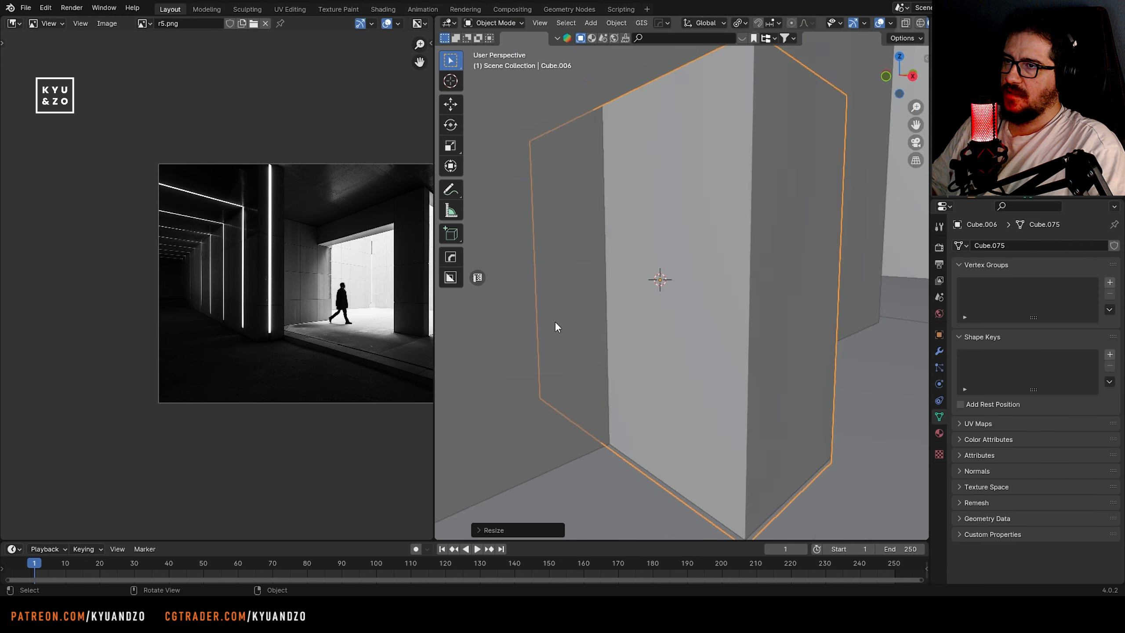
pyautogui.hotkey('shift', '`')
pyautogui.press('s')
pyautogui.click(681, 277)
pyautogui.scroll(-3, 908, 23)
# Enable Cavity in the viewport shading options and change its type to emphasize edges and corners
pyautogui.click(918, 23)
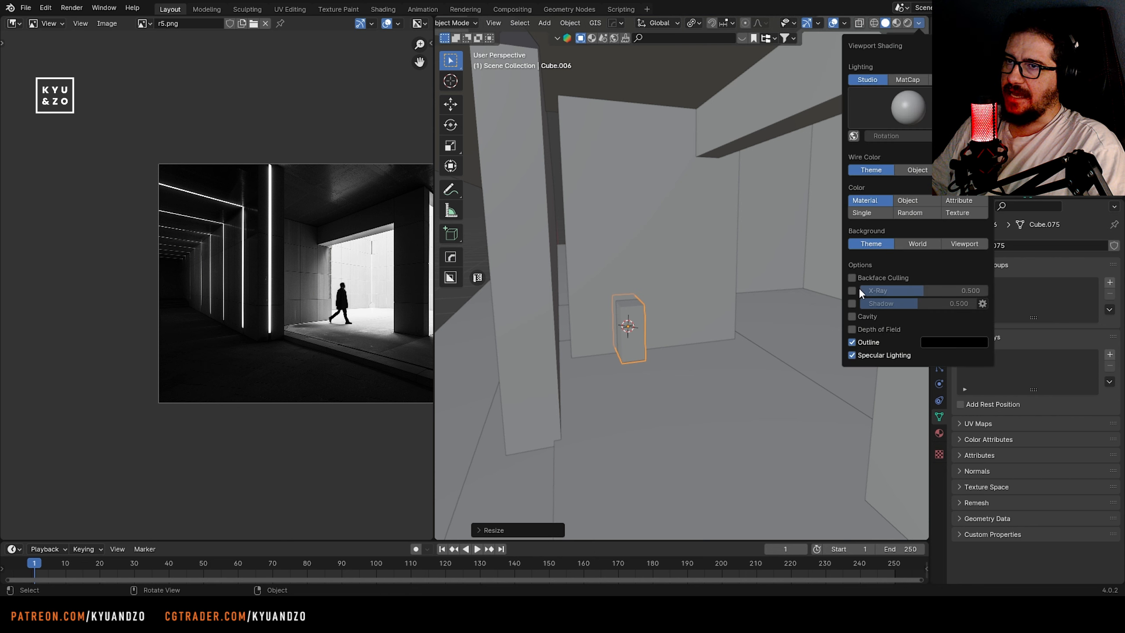
pyautogui.click(852, 317)
pyautogui.click(961, 316)
pyautogui.click(966, 356)
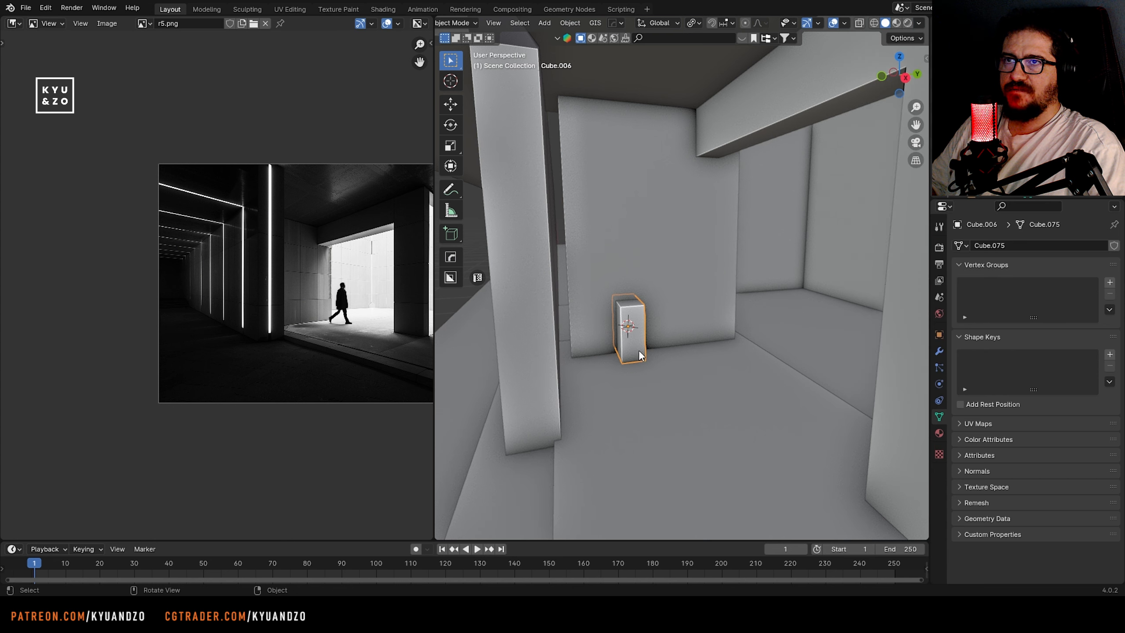
# Widen the small block along Y to panel width and move it along X toward the courtyard wall
pyautogui.press('s')
pyautogui.press('y')
pyautogui.click(650, 317)
pyautogui.moveTo(650, 318); pyautogui.dragTo(597, 297, button='middle')
pyautogui.press('KP_Decimal')
pyautogui.press('g')
pyautogui.press('s')
pyautogui.click(753, 256)
# Flatten the block along X into a thin panel and move it about 0.1 m along negative X against the wall
pyautogui.press('s')
pyautogui.press('s')
pyautogui.click(650, 291)
pyautogui.press('g')
pyautogui.press('s')
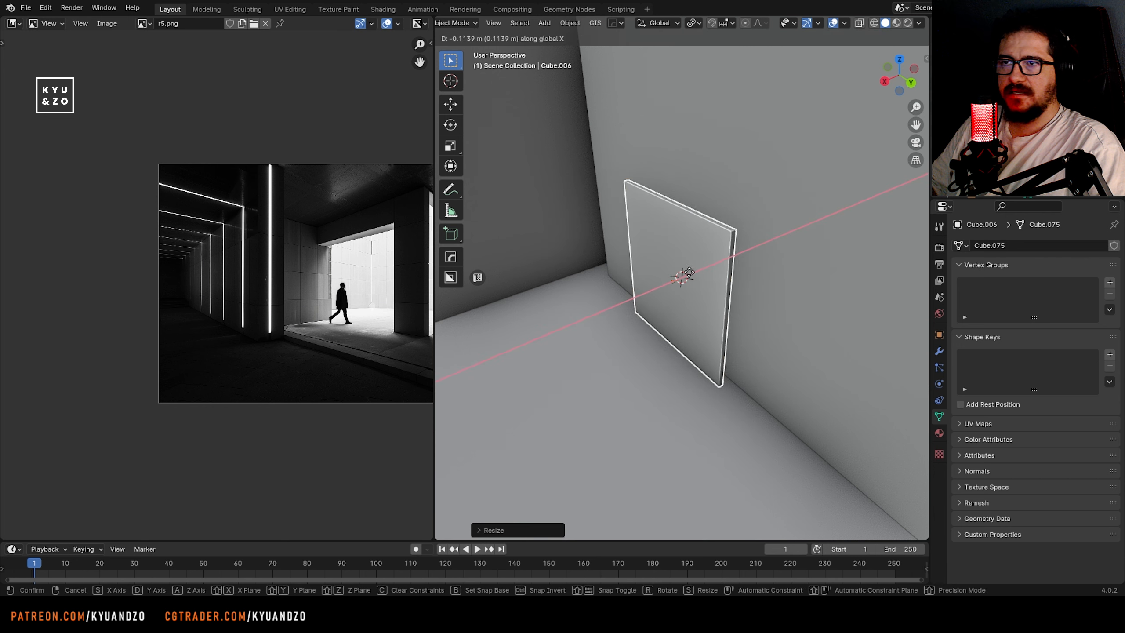
pyautogui.click(694, 268)
# Duplicate the wall panel about 0.39 m along Y and repeat the duplication to make a row of three
pyautogui.moveTo(694, 266); pyautogui.dragTo(745, 216, button='middle')
pyautogui.hotkey('shift', 'd')
pyautogui.press('d')
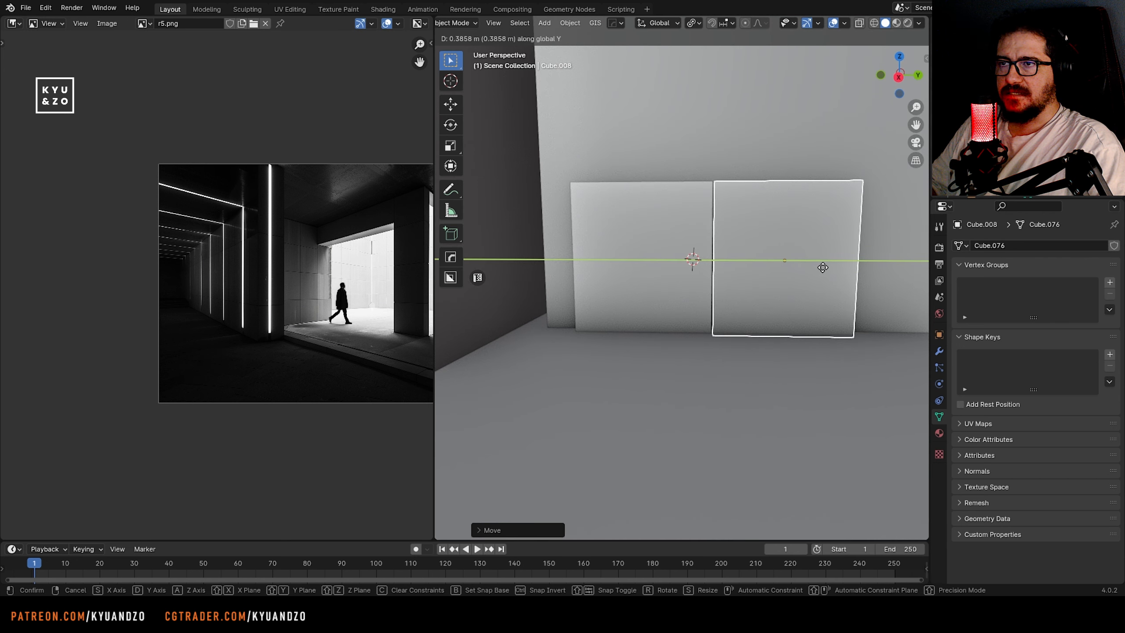
pyautogui.click(821, 267)
pyautogui.keyDown('shift'); pyautogui.moveTo(733, 288); pyautogui.dragTo(592, 298, button='middle'); pyautogui.keyUp('shift')
pyautogui.hotkey('shift', 'r')
# Select the three panels and move and scale the row along Y to span the wall's width
pyautogui.keyDown('shift'); pyautogui.click(553, 277); pyautogui.keyUp('shift')
pyautogui.scroll(-2, 553, 275)
pyautogui.keyDown('shift'); pyautogui.click(593, 301); pyautogui.keyUp('shift')
pyautogui.press('g')
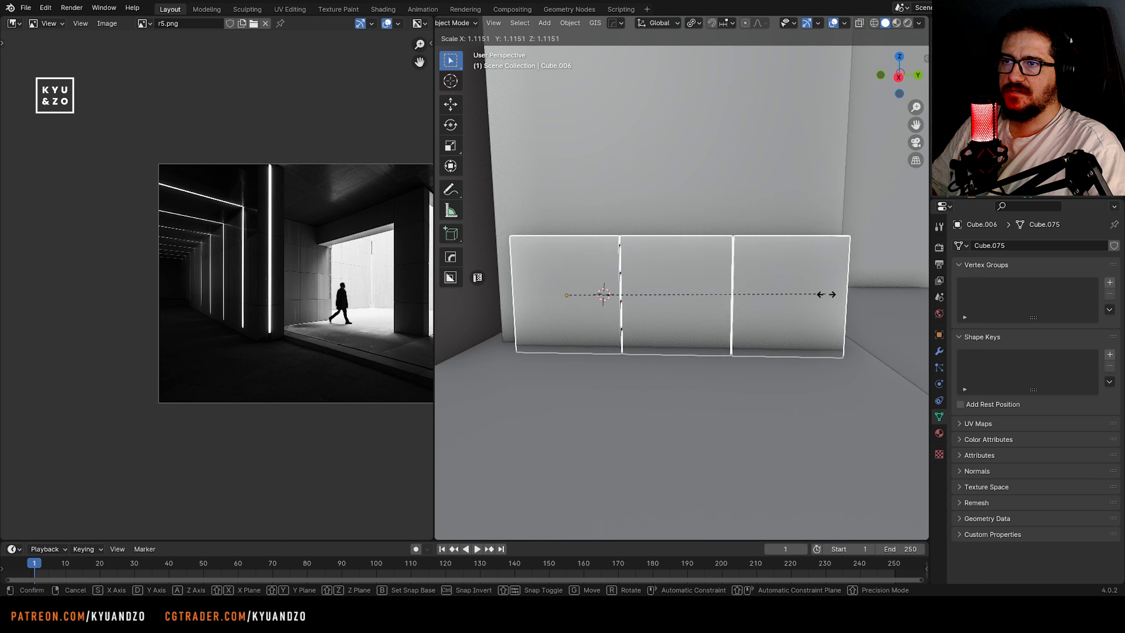
pyautogui.press('y')
pyautogui.click(828, 300)
pyautogui.press('s')
pyautogui.press('y')
pyautogui.click(831, 300)
# Duplicate the panel row upward along Z and repeat the duplication to cover the wall's height
pyautogui.hotkey('shift', 'd')
pyautogui.press('z')
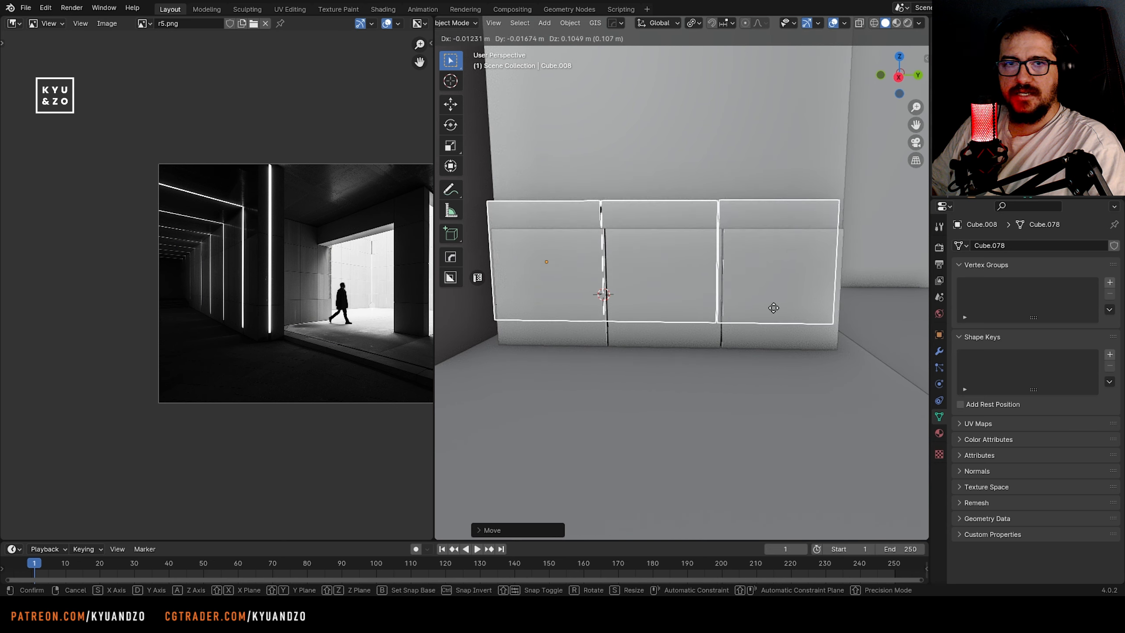
pyautogui.click(784, 229)
pyautogui.hotkey('shift', 'r')
pyautogui.scroll(-4, 762, 250)
pyautogui.moveTo(727, 267); pyautogui.dragTo(743, 265, button='middle')
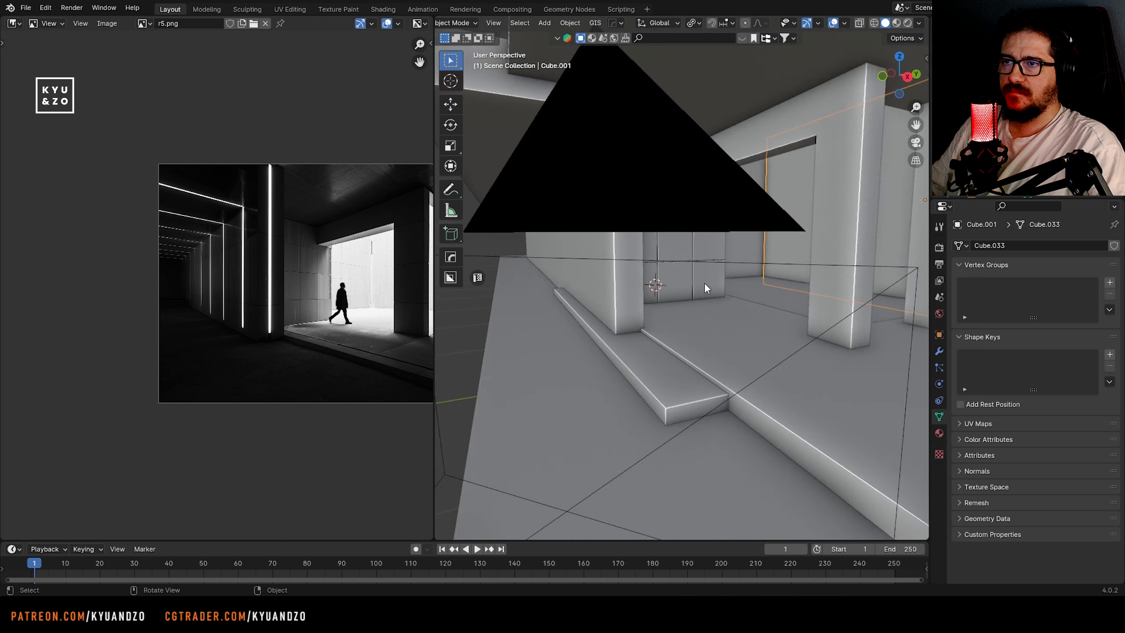
pyautogui.moveTo(704, 282); pyautogui.dragTo(641, 301, button='middle')
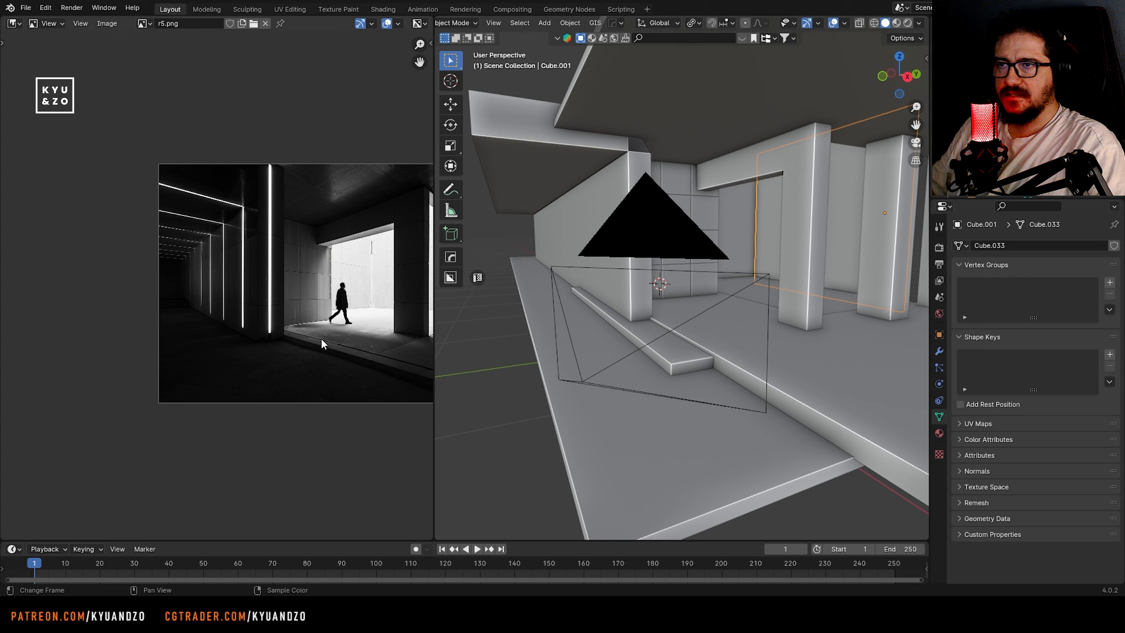
# Examine the pillar seams in the reference image and select the front pillar joined to the beam
pyautogui.moveTo(321, 337); pyautogui.dragTo(159, 337, button='middle')
pyautogui.scroll(2, 229, 296)
pyautogui.click(792, 274)
pyautogui.moveTo(673, 286); pyautogui.dragTo(593, 292, button='middle')
pyautogui.scroll(3, 594, 288)
pyautogui.moveTo(717, 301); pyautogui.dragTo(666, 329, button='middle')
pyautogui.scroll(1, 666, 329)
pyautogui.scroll(3, 221, 366)
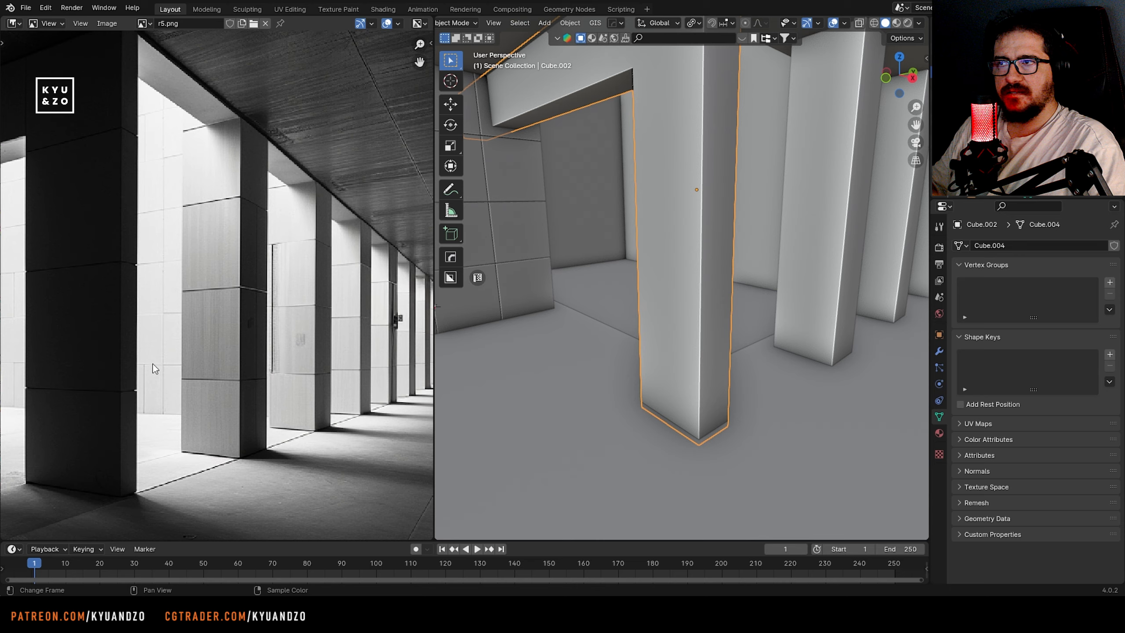
pyautogui.moveTo(153, 365); pyautogui.dragTo(250, 412, button='middle')
pyautogui.keyDown('shift'); pyautogui.moveTo(684, 377); pyautogui.dragTo(665, 352, button='middle'); pyautogui.keyUp('shift')
pyautogui.scroll(1, 666, 350)
# Add two loop cuts around the front pillar and scale them together along Z into a narrow seam
pyautogui.press('Tab')
pyautogui.hotkey('ctrl', 'r')
pyautogui.scroll(1, 680, 321)
pyautogui.click(679, 321)
pyautogui.rightClick(682, 317)
pyautogui.press('s')
pyautogui.press('z')
pyautogui.click(665, 232)
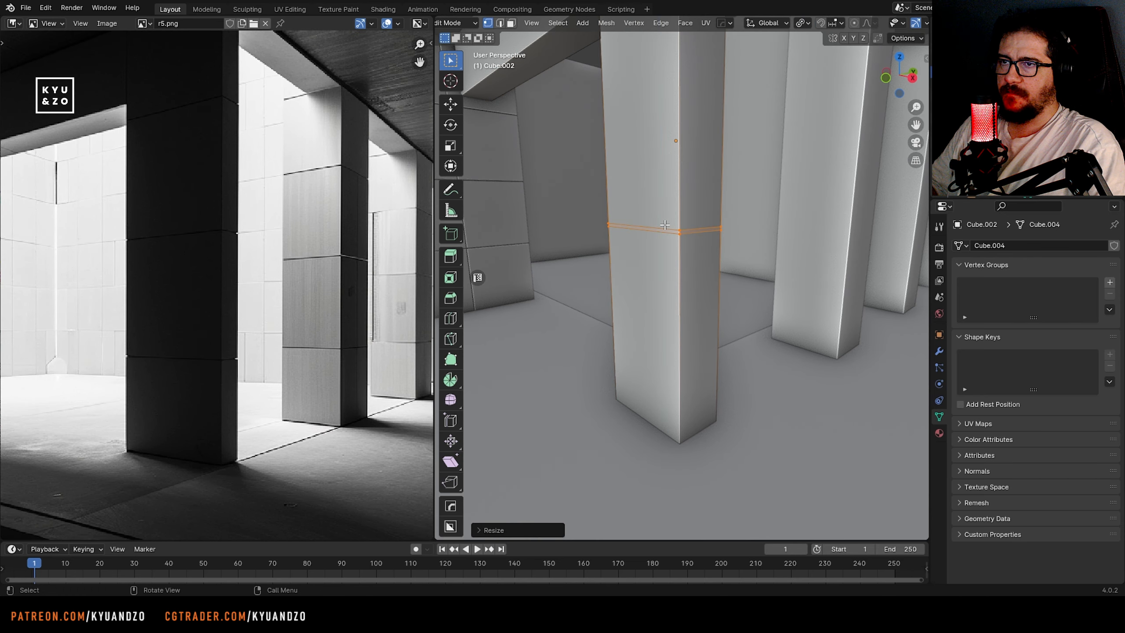
pyautogui.press('g')
pyautogui.press('g')
pyautogui.rightClick(695, 352)
pyautogui.press('3')
pyautogui.click(662, 232)
pyautogui.scroll(2, 662, 232)
pyautogui.keyDown('alt'); pyautogui.click(675, 201); pyautogui.keyUp('alt')
pyautogui.scroll(-2, 673, 208)
pyautogui.press('g')
pyautogui.press('g')
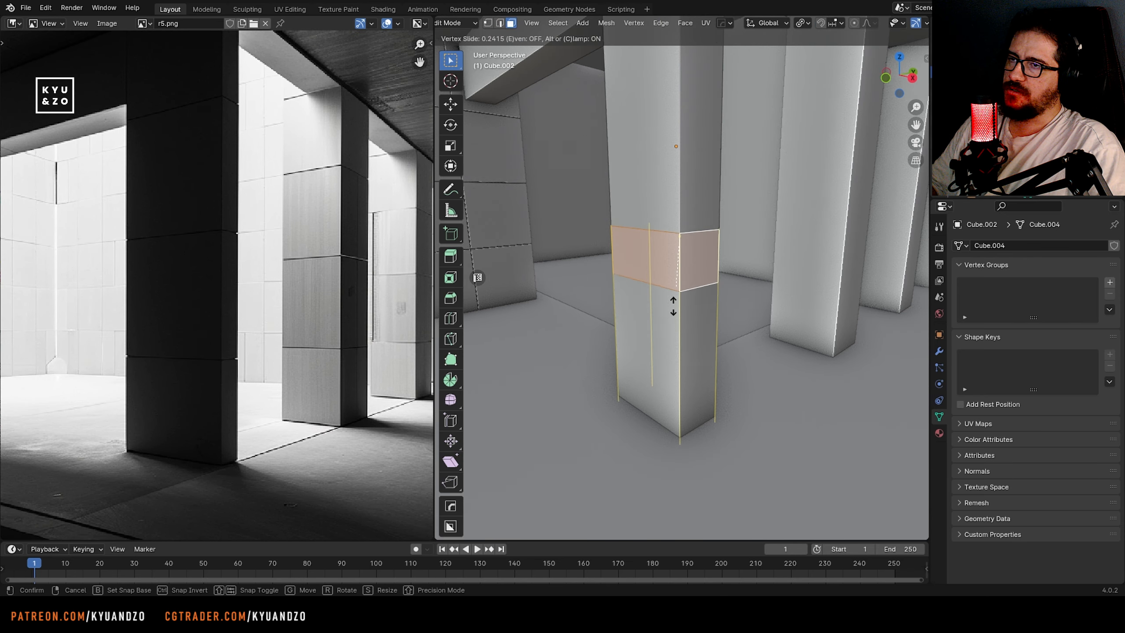
pyautogui.rightClick(673, 297)
pyautogui.press('g')
pyautogui.rightClick(676, 384)
# Move the seam's edge loops down about 0.24 m along Z
pyautogui.press('2')
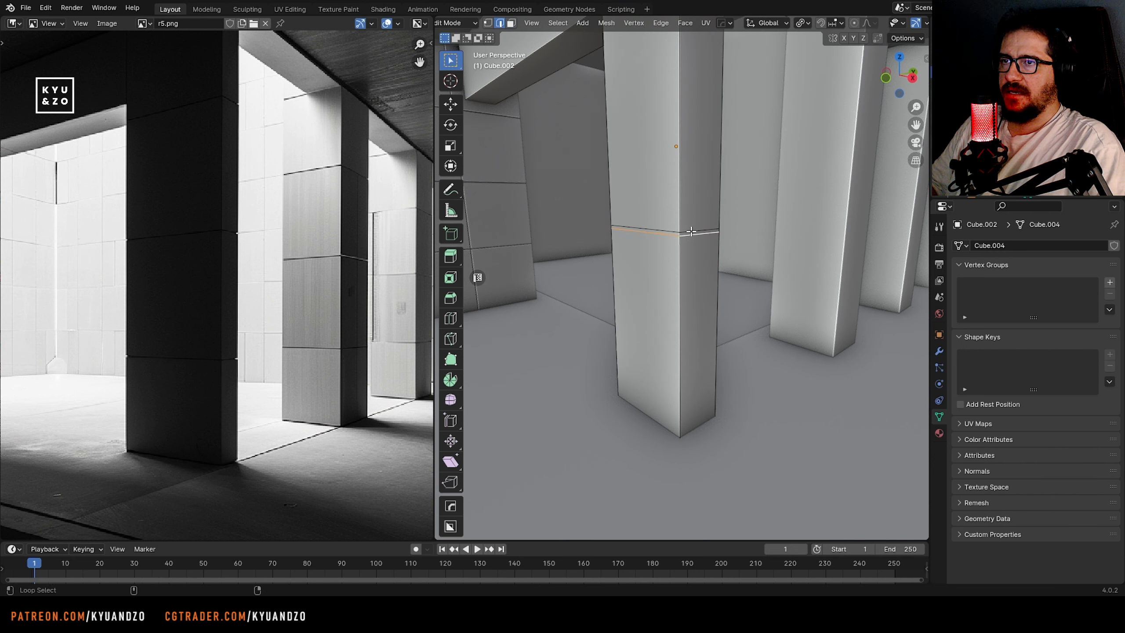
pyautogui.press('g')
pyautogui.press('x')
pyautogui.press('z')
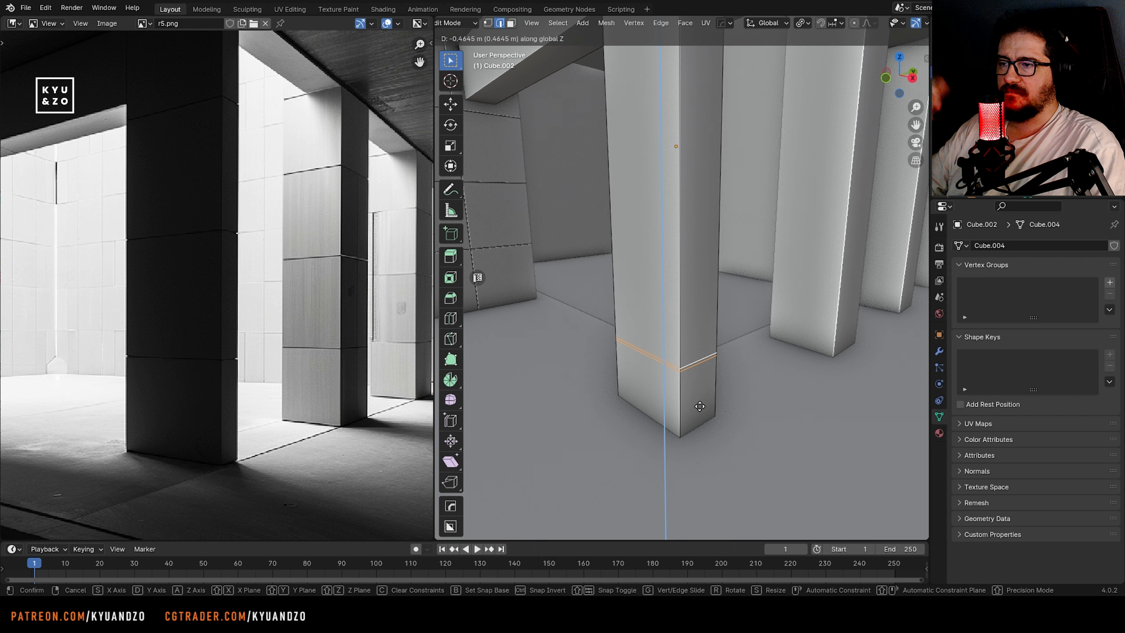
pyautogui.click(697, 359)
# Try adding two loop cuts around the pillar above the seam and scaling them along Z
pyautogui.scroll(2, 670, 248)
pyautogui.hotkey('ctrl', 'r')
pyautogui.scroll(3, 670, 248)
pyautogui.click(670, 248)
pyautogui.rightClick(670, 249)
pyautogui.press('s')
pyautogui.press('z')
pyautogui.rightClick(875, 212)
# Try scaling the lower seam's loops along Z, and undo the extra loop cuts and the seam's downward move
pyautogui.keyDown('alt'); pyautogui.click(698, 383); pyautogui.keyUp('alt')
pyautogui.keyDown('alt'); pyautogui.keyDown('shift'); pyautogui.click(700, 394); pyautogui.keyUp('shift'); pyautogui.keyUp('alt')
pyautogui.press('s')
pyautogui.press('z')
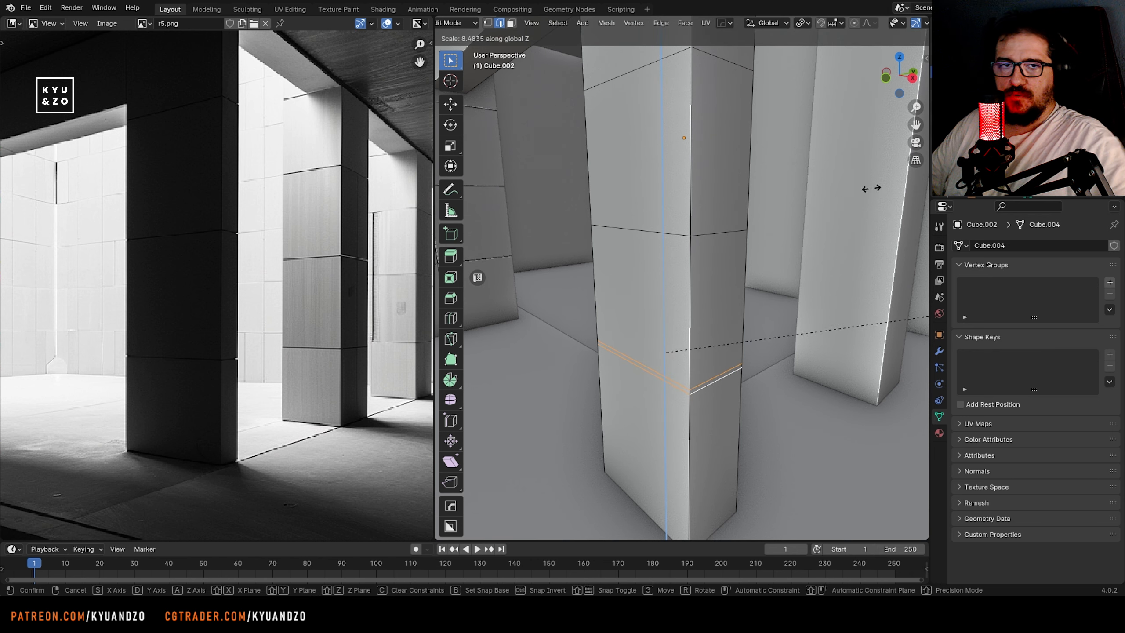
pyautogui.rightClick(873, 189)
pyautogui.scroll(-5, 824, 241)
pyautogui.hotkey('ctrl', 'z')
pyautogui.hotkey('ctrl', 'z')
pyautogui.hotkey('ctrl', 'z')
pyautogui.hotkey('ctrl', 'z')
pyautogui.scroll(5, 668, 300)
# Lower the seam's bottom edge loop to widen the band and try moving one of its faces
pyautogui.press('g')
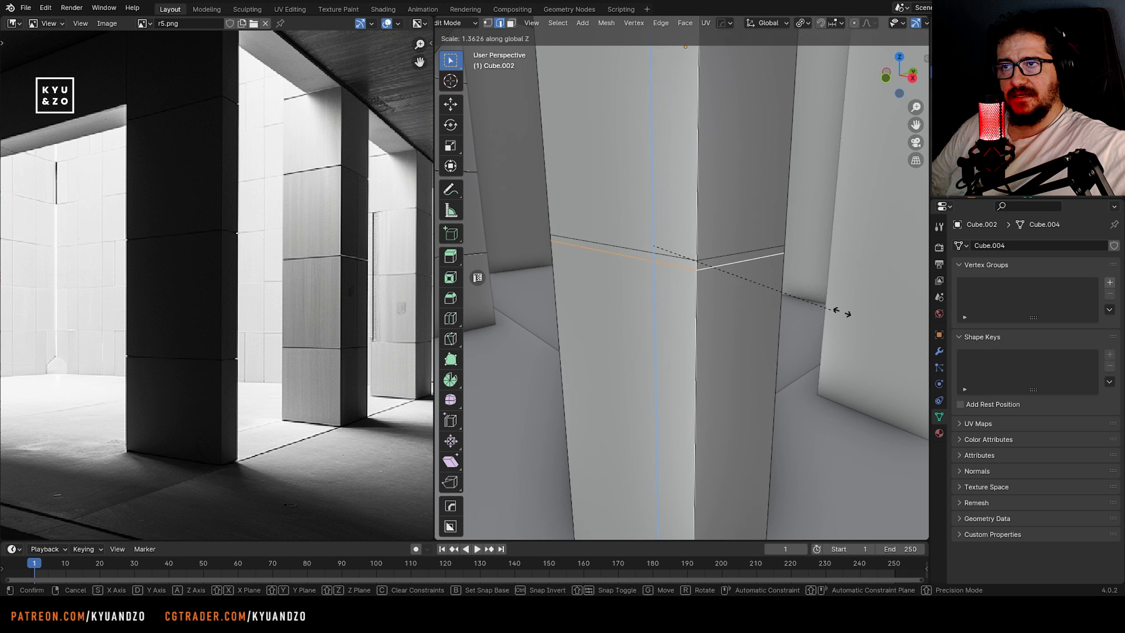
pyautogui.press('a')
pyautogui.click(729, 497)
pyautogui.press('3')
pyautogui.click(749, 295)
pyautogui.press('g')
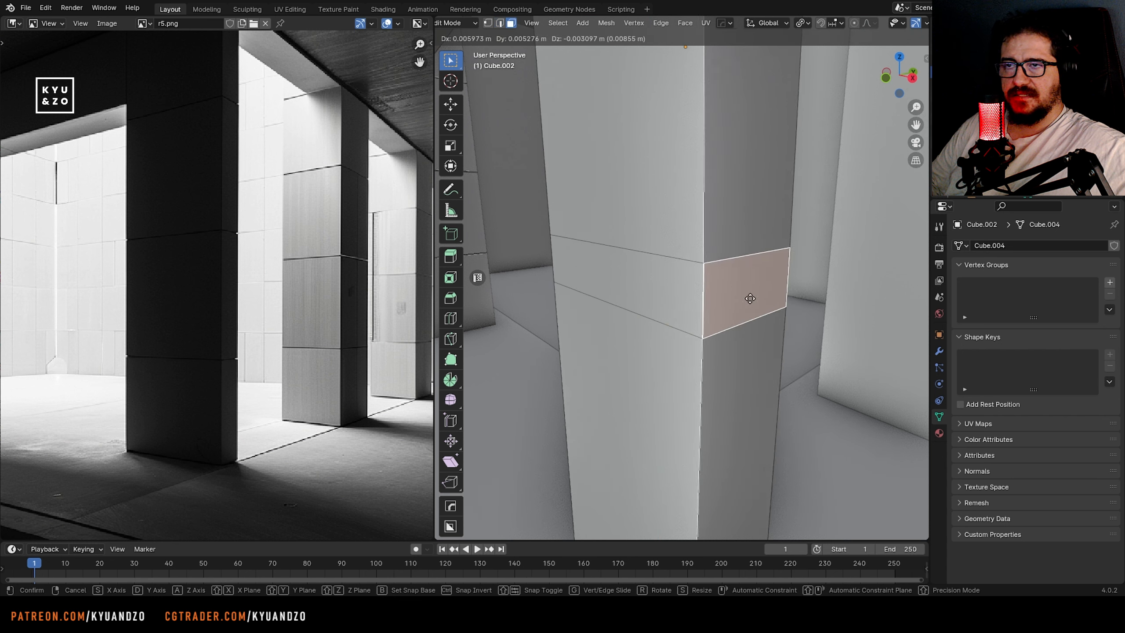
pyautogui.rightClick(749, 302)
# Edge-slide the band's lower loop up against its upper loop to form a narrow seam
pyautogui.press('2')
pyautogui.keyDown('alt'); pyautogui.click(717, 331); pyautogui.keyUp('alt')
pyautogui.press('g')
pyautogui.press('g')
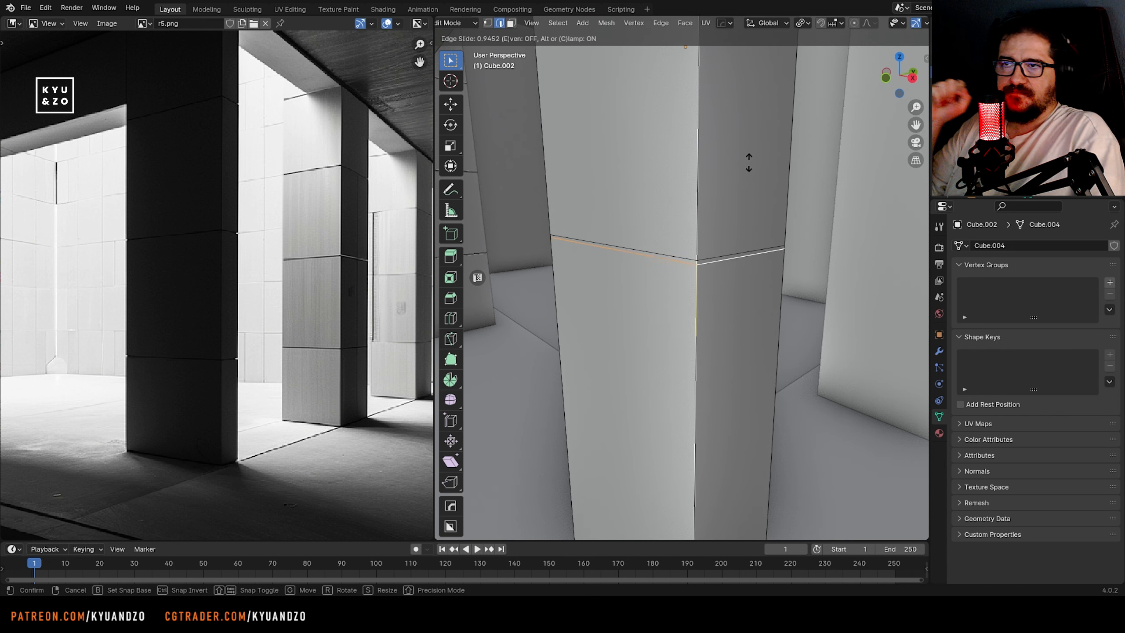
pyautogui.click(748, 163)
# Try to slide the seam's face loop down the pillar and undo it
pyautogui.press('3')
pyautogui.keyDown('alt'); pyautogui.click(699, 266); pyautogui.keyUp('alt')
pyautogui.scroll(-1, 698, 266)
pyautogui.scroll(-6, 697, 266)
pyautogui.press('g')
pyautogui.press('g')
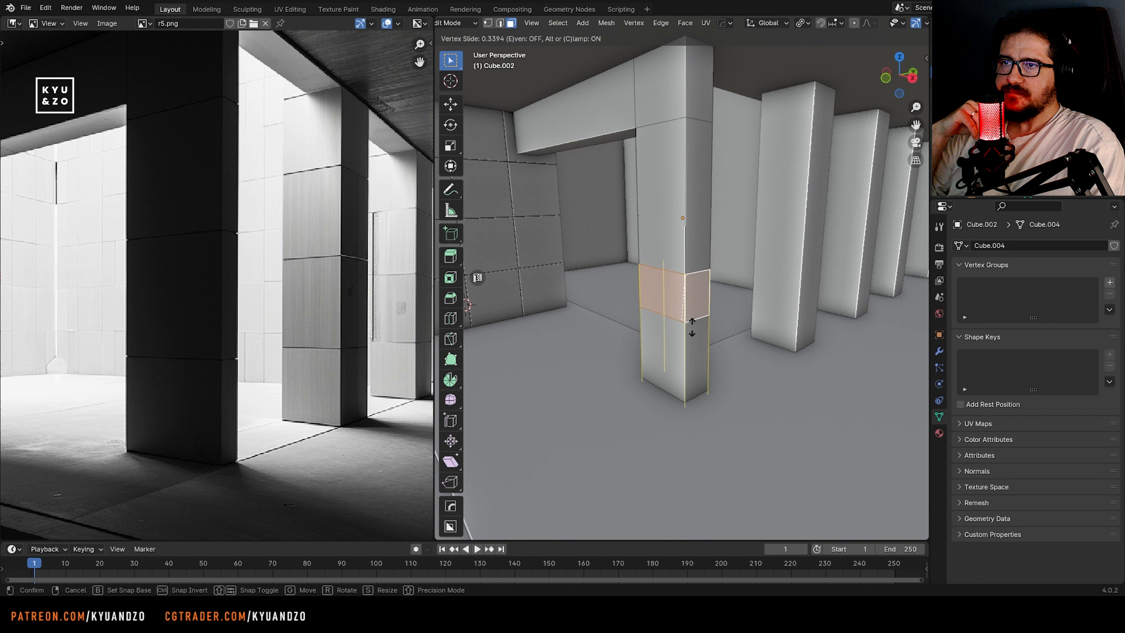
pyautogui.click(690, 342)
pyautogui.scroll(3, 689, 348)
pyautogui.hotkey('ctrl', 'z')
# Move the seam's face loop down along Z to the lower part of the pillar
pyautogui.press('g')
pyautogui.press('z')
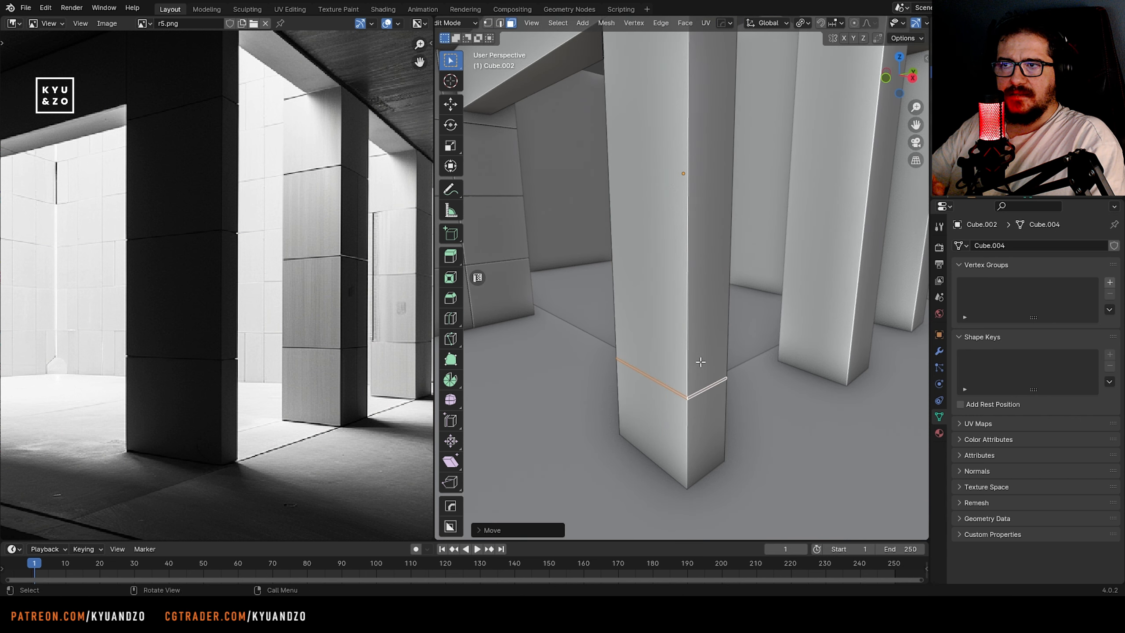
pyautogui.click(700, 364)
pyautogui.keyDown('shift'); pyautogui.moveTo(698, 365); pyautogui.dragTo(732, 308, button='middle'); pyautogui.keyUp('shift')
pyautogui.press('g')
pyautogui.press('z')
pyautogui.click(728, 306)
# Add two loop cuts around the pillar above the lower seam and adjust their spacing by scaling along Z
pyautogui.press('s')
pyautogui.press('z')
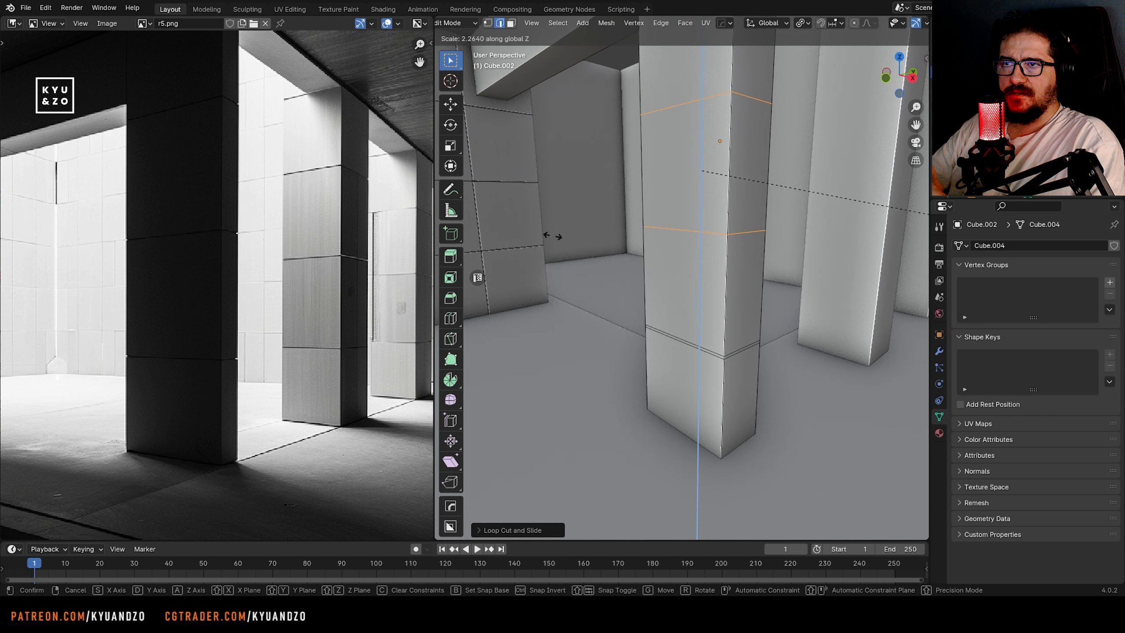
pyautogui.rightClick(550, 236)
pyautogui.keyDown('alt'); pyautogui.click(673, 227); pyautogui.keyUp('alt')
pyautogui.keyDown('alt'); pyautogui.keyDown('shift'); pyautogui.click(684, 100); pyautogui.keyUp('shift'); pyautogui.keyUp('alt')
pyautogui.press('s')
pyautogui.press('z')
pyautogui.click(810, 261)
pyautogui.scroll(-4, 810, 261)
pyautogui.scroll(4, 711, 208)
pyautogui.press('3')
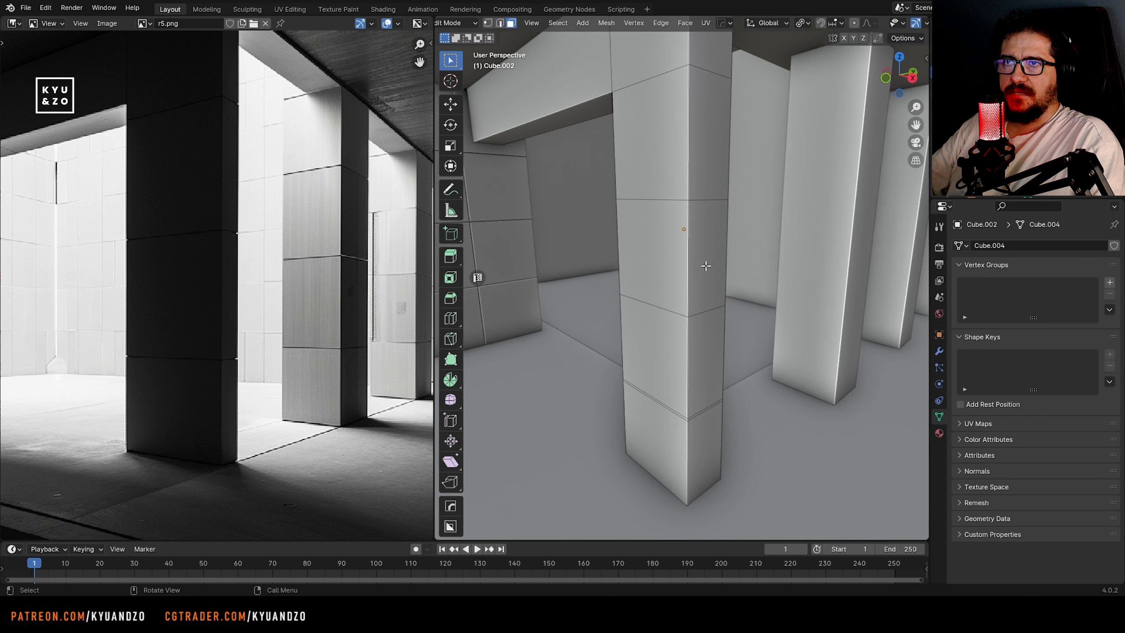
pyautogui.click(707, 265)
pyautogui.press('g')
pyautogui.rightClick(677, 317)
pyautogui.press('g')
pyautogui.press('x')
pyautogui.rightClick(655, 263)
# Move the upper of the two new edge loops down along Z beside the other to form a second narrow seam
pyautogui.press('2')
pyautogui.keyDown('alt'); pyautogui.click(654, 301); pyautogui.keyUp('alt')
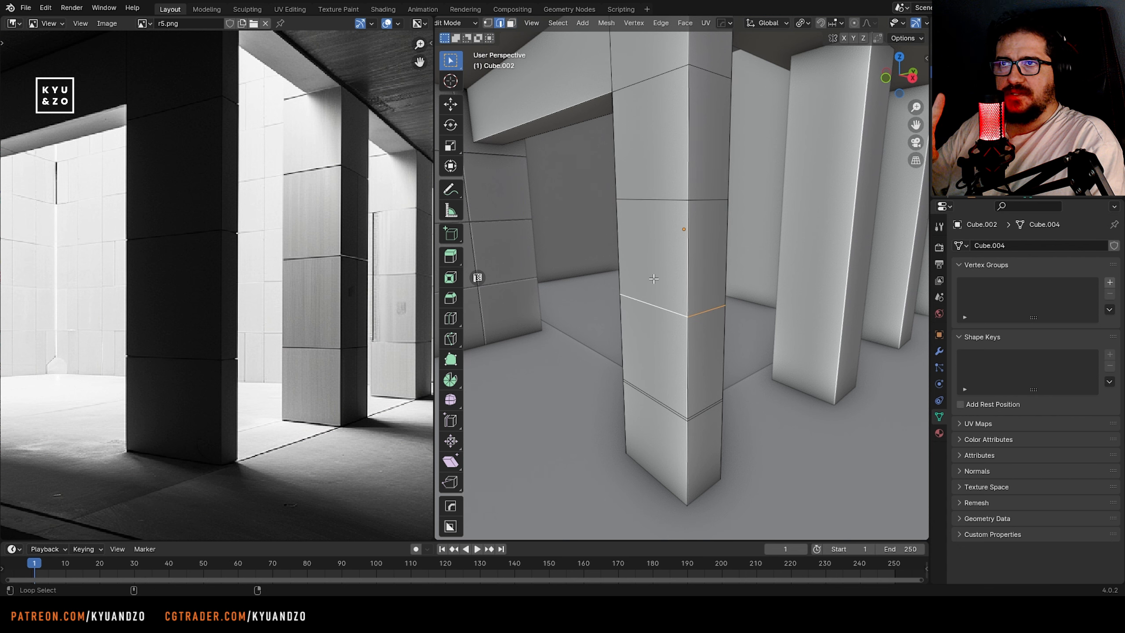
pyautogui.keyDown('alt'); pyautogui.click(654, 198); pyautogui.keyUp('alt')
pyautogui.press('g')
pyautogui.press('z')
pyautogui.click(654, 305)
# Add a narrow two-loop seam around the pillar and position it along Z just below the beam
pyautogui.moveTo(655, 306); pyautogui.dragTo(589, 190, button='middle')
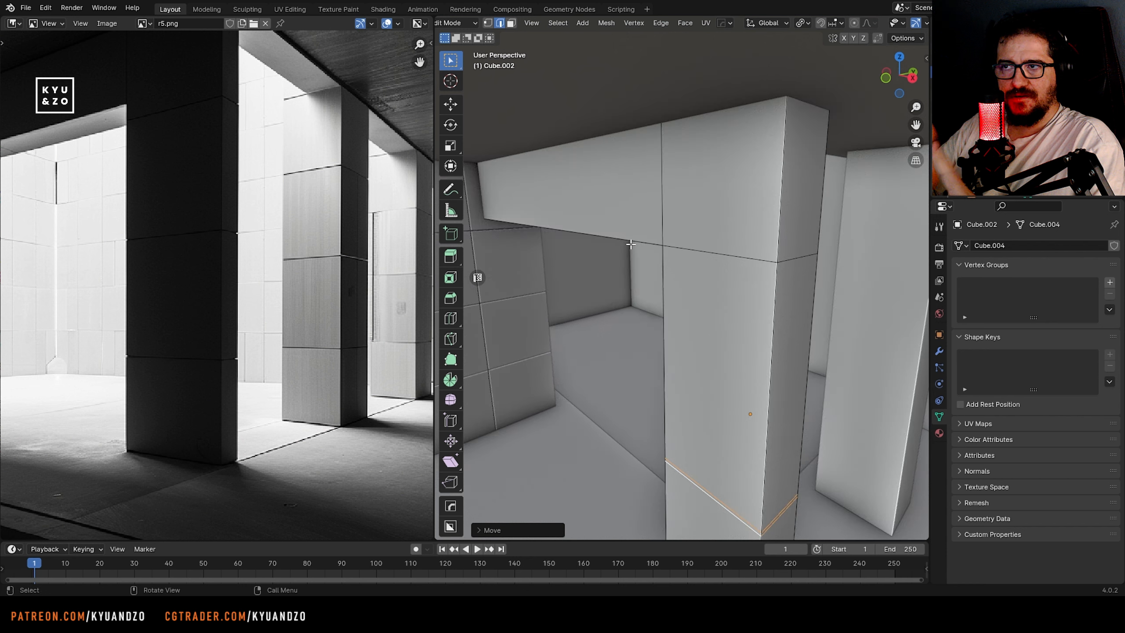
pyautogui.keyDown('alt'); pyautogui.click(735, 377); pyautogui.keyUp('alt')
pyautogui.press('g')
pyautogui.press('z')
pyautogui.click(746, 417)
pyautogui.press('g')
pyautogui.press('z')
pyautogui.click(743, 311)
# Slide a vertical edge loop on the beam close to the pillar junction to form a narrow seam there
pyautogui.press('KP_Decimal')
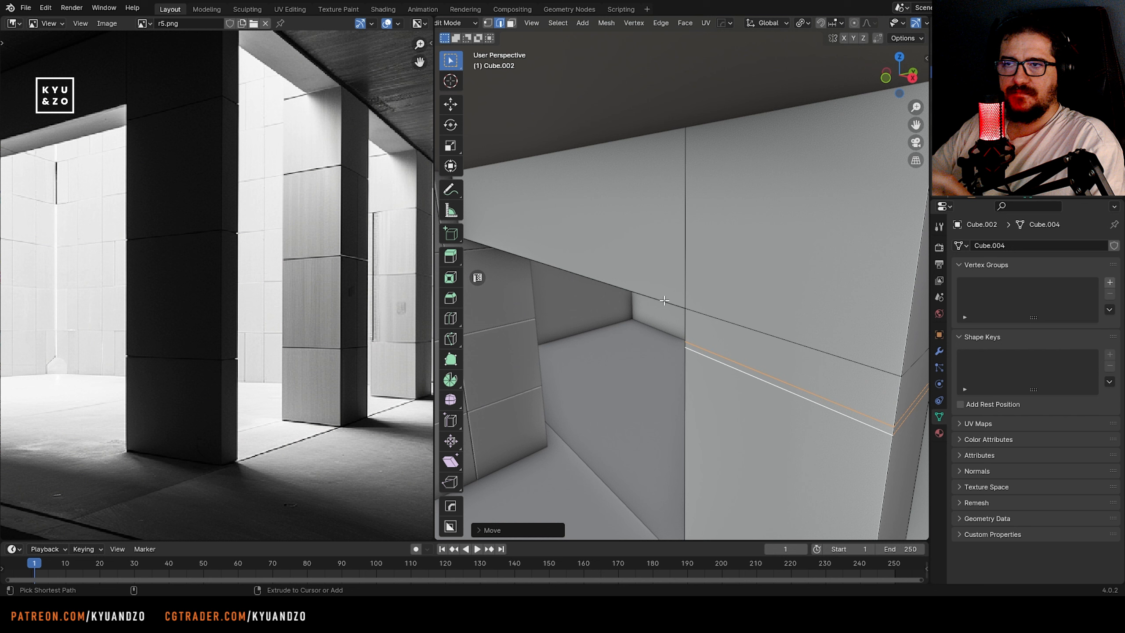
pyautogui.press('g')
pyautogui.press('g')
pyautogui.click(783, 356)
# Add two vertical loop cuts across the beam, following the panel joints in the reference image
pyautogui.scroll(-5, 771, 346)
pyautogui.moveTo(752, 341); pyautogui.dragTo(744, 317, button='middle')
pyautogui.scroll(-3, 208, 304)
pyautogui.moveTo(143, 265); pyautogui.dragTo(208, 265, button='middle')
pyautogui.scroll(2, 207, 265)
pyautogui.scroll(2, 554, 199)
pyautogui.keyDown('shift'); pyautogui.moveTo(554, 200); pyautogui.dragTo(665, 244, button='middle'); pyautogui.keyUp('shift')
pyautogui.hotkey('ctrl', 'r')
pyautogui.scroll(1, 743, 229)
pyautogui.click(743, 229)
pyautogui.rightClick(742, 229)
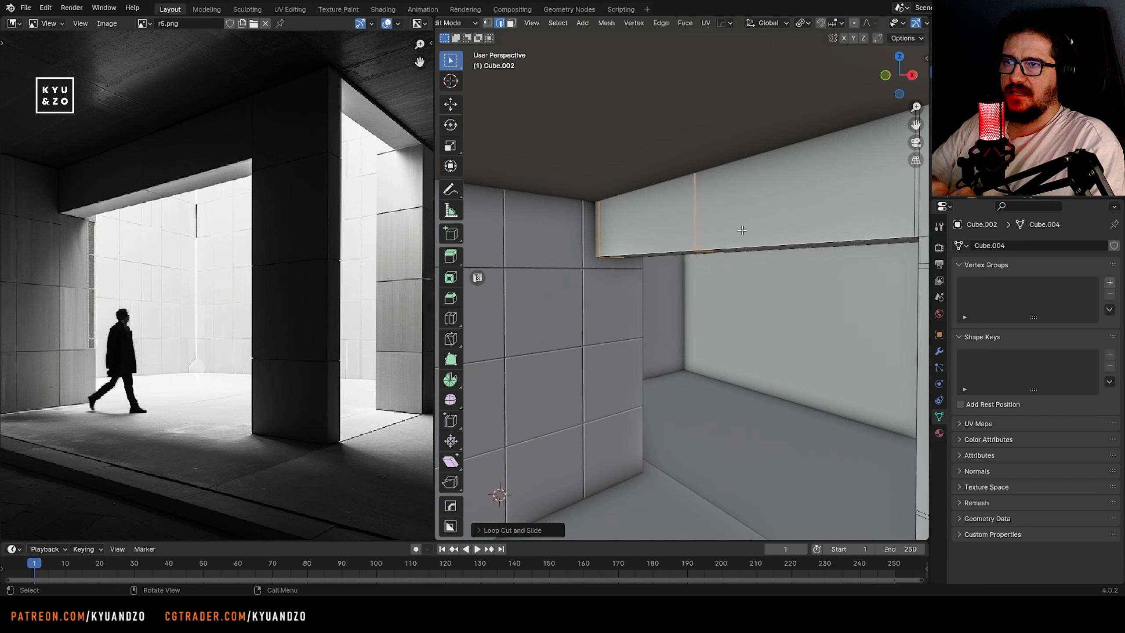
# Move the beam's end-side loop about 0.83 m along X, adjust the seam loop about 0.12 m along X, and leave mesh editing
pyautogui.keyDown('alt'); pyautogui.click(613, 240); pyautogui.keyUp('alt')
pyautogui.press('g')
pyautogui.press('s')
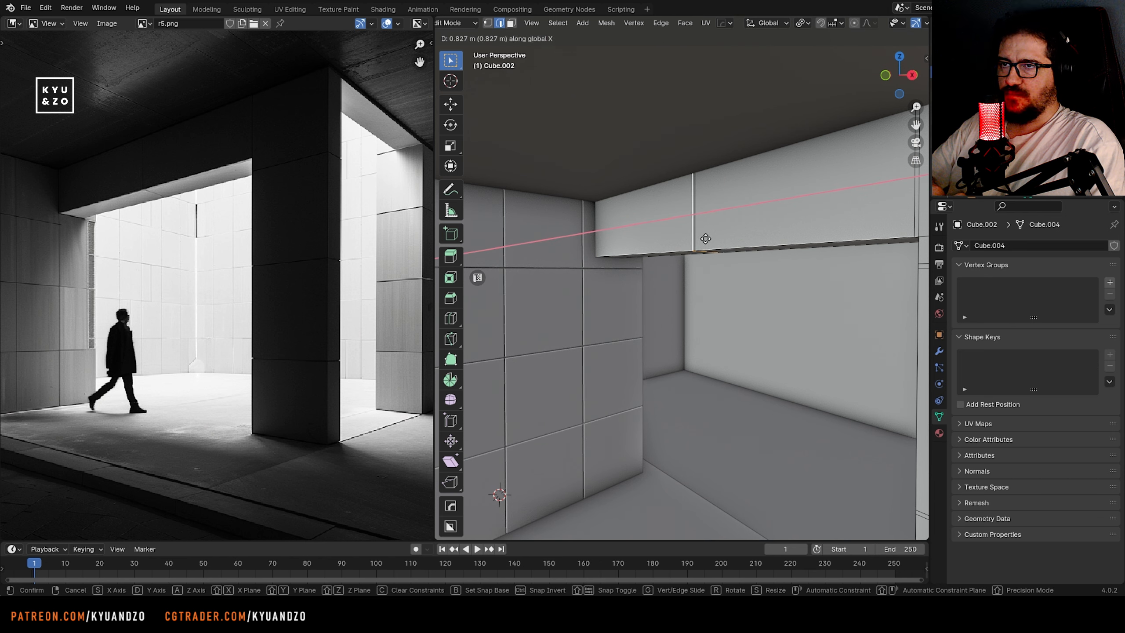
pyautogui.click(705, 239)
pyautogui.scroll(3, 706, 239)
pyautogui.keyDown('shift'); pyautogui.moveTo(705, 238); pyautogui.dragTo(664, 269, button='middle'); pyautogui.keyUp('shift')
pyautogui.keyDown('alt'); pyautogui.click(663, 255); pyautogui.keyUp('alt')
pyautogui.press('g')
pyautogui.press('x')
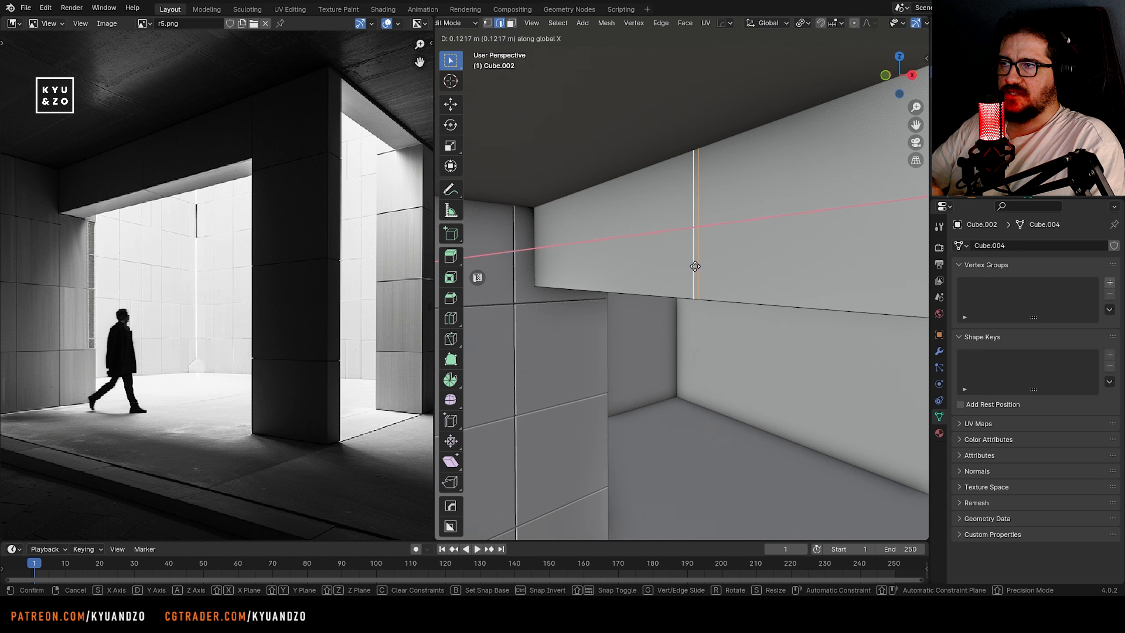
pyautogui.click(695, 266)
pyautogui.scroll(-6, 695, 266)
pyautogui.moveTo(309, 307); pyautogui.dragTo(216, 298, button='middle')
pyautogui.press('Tab')
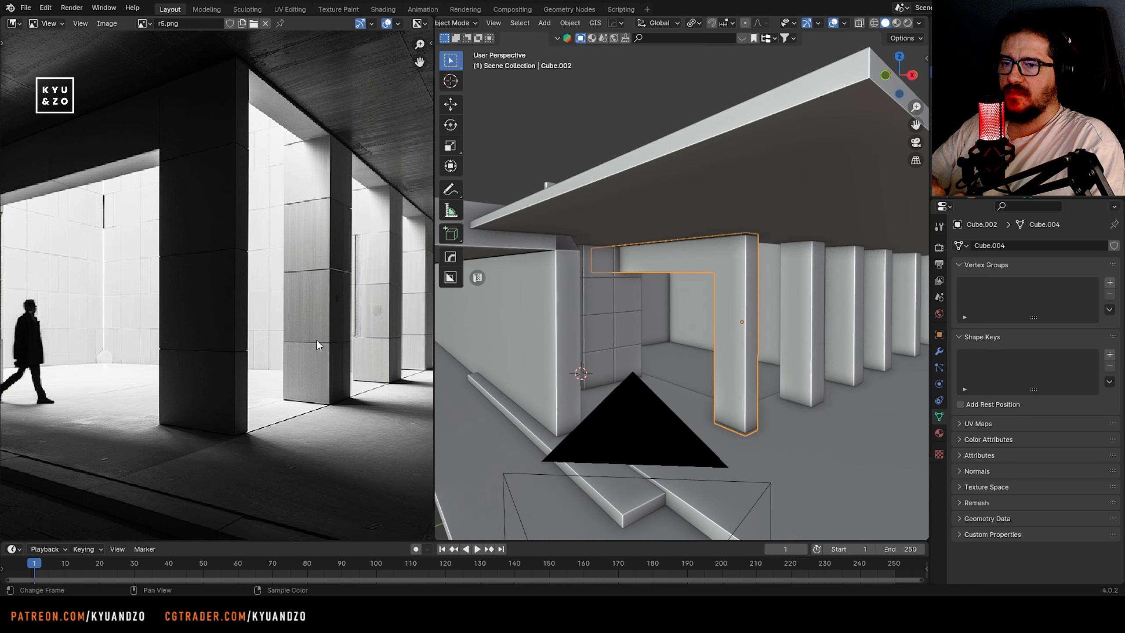
# Edit the pillar mesh again and select the face loops of its horizontal seams from bottom to top
pyautogui.scroll(1, 715, 337)
pyautogui.keyDown('shift'); pyautogui.moveTo(748, 316); pyautogui.dragTo(715, 276, button='middle'); pyautogui.keyUp('shift')
pyautogui.scroll(2, 716, 276)
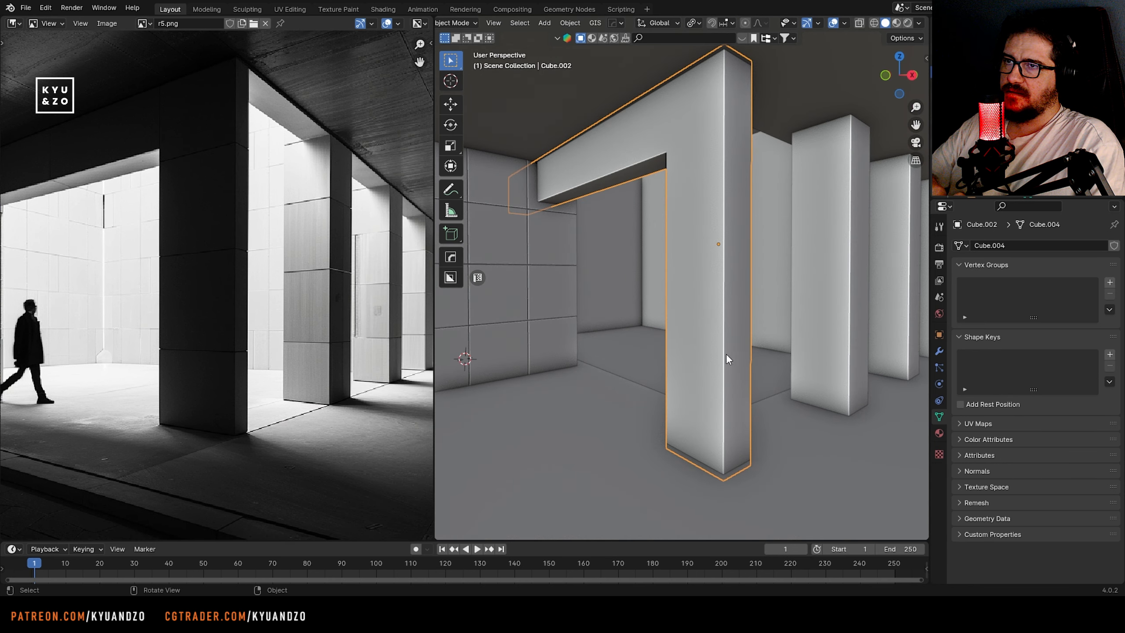
pyautogui.press('Tab')
pyautogui.scroll(5, 728, 350)
pyautogui.keyDown('alt'); pyautogui.click(699, 375); pyautogui.keyUp('alt')
pyautogui.keyDown('shift'); pyautogui.moveTo(699, 375); pyautogui.dragTo(709, 531, button='middle'); pyautogui.keyUp('shift')
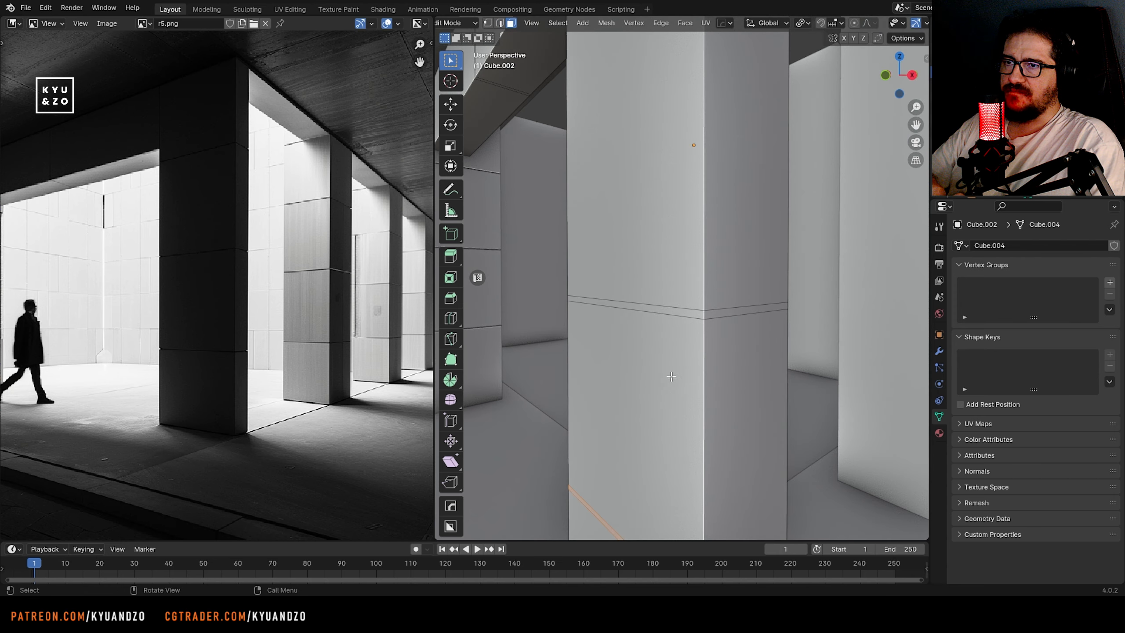
pyautogui.keyDown('alt'); pyautogui.keyDown('shift'); pyautogui.click(707, 324); pyautogui.keyUp('shift'); pyautogui.keyUp('alt')
pyautogui.keyDown('shift'); pyautogui.moveTo(708, 324); pyautogui.dragTo(718, 532, button='middle'); pyautogui.keyUp('shift')
pyautogui.keyDown('alt'); pyautogui.keyDown('shift'); pyautogui.click(717, 240); pyautogui.keyUp('shift'); pyautogui.keyUp('alt')
pyautogui.moveTo(717, 240); pyautogui.dragTo(766, 169, button='middle')
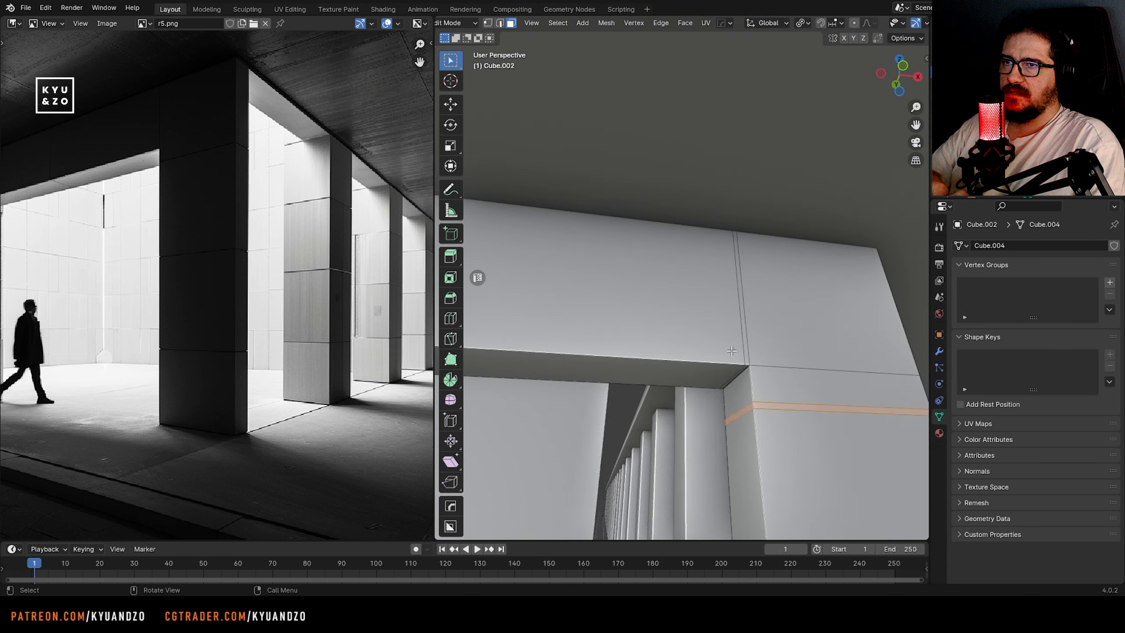
# Add the face loop of the beam's vertical seam to the selected pillar seams
pyautogui.hotkey('shift', '`')
pyautogui.press('w')
pyautogui.click(681, 278)
pyautogui.keyDown('alt'); pyautogui.keyDown('shift'); pyautogui.click(664, 325); pyautogui.keyUp('shift'); pyautogui.keyUp('alt')
pyautogui.hotkey('shift', '`')
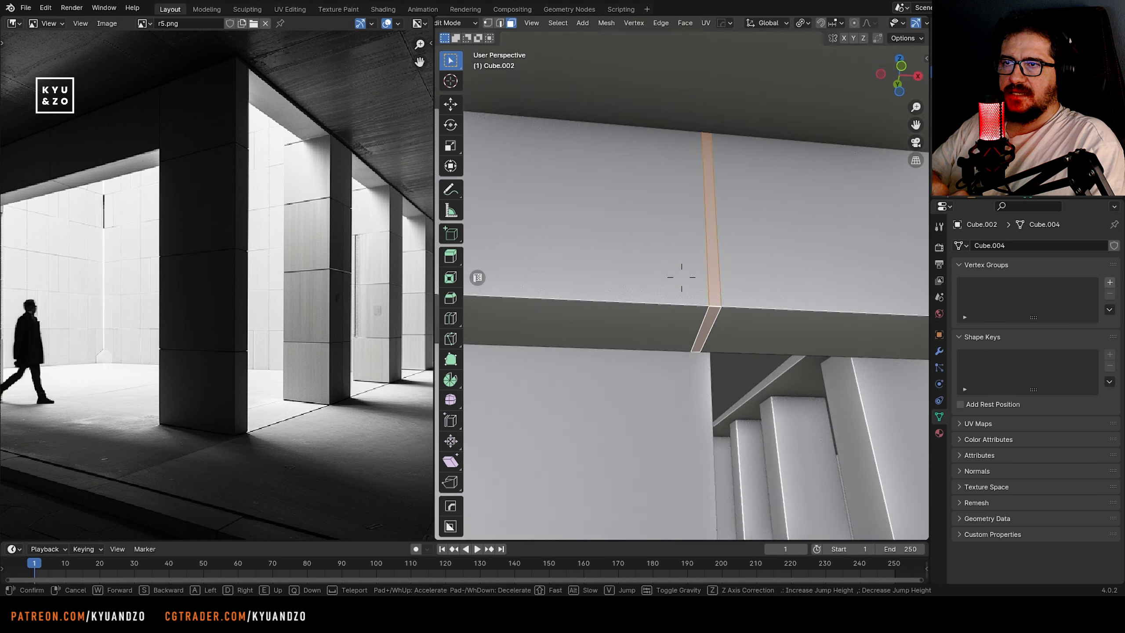
pyautogui.click(682, 277)
# Extrude the selected seam faces along their normals about 0.23 m inward and leave mesh editing
pyautogui.click(685, 23)
pyautogui.click(689, 47)
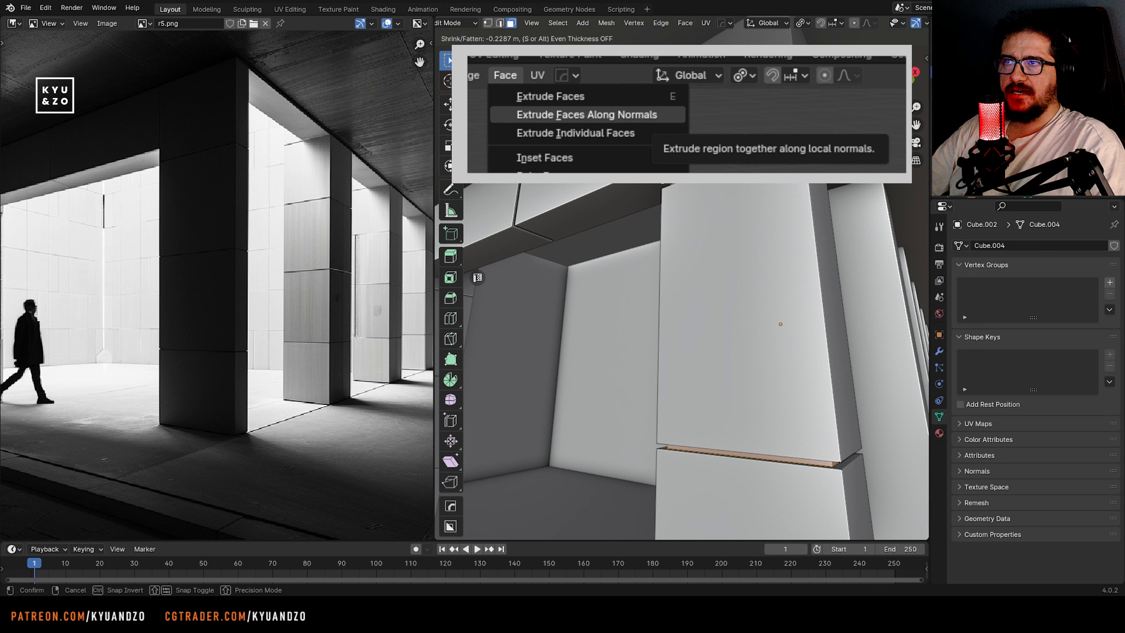
pyautogui.press('Return')
pyautogui.press('Tab')
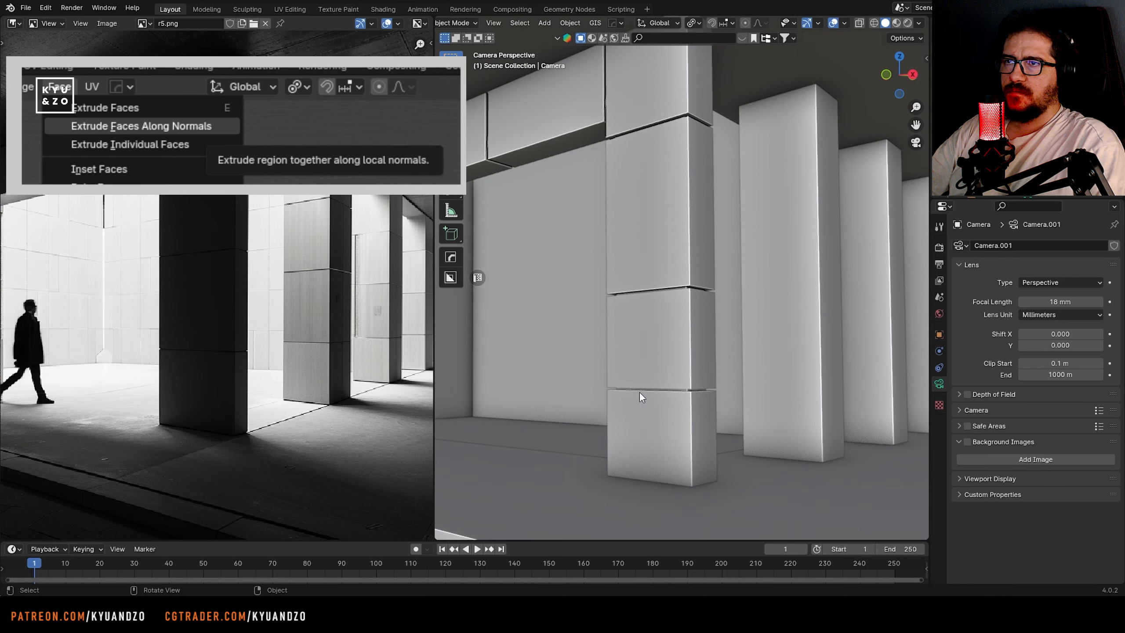
# Edit the pillar mesh, select an edge loop of its lowest seam, and turn on X-ray display
pyautogui.click(640, 392)
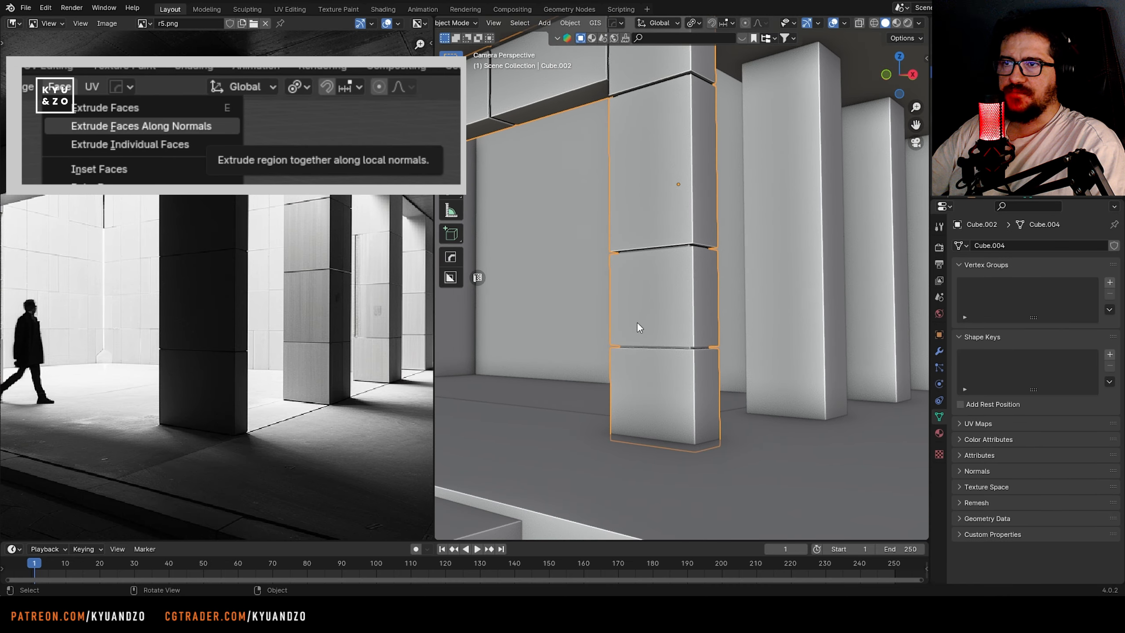
pyautogui.scroll(6, 660, 322)
pyautogui.press('Tab')
pyautogui.keyDown('alt'); pyautogui.click(651, 352); pyautogui.keyUp('alt')
pyautogui.press('g')
pyautogui.press('z')
pyautogui.rightClick(656, 354)
pyautogui.hotkey('alt', 'z')
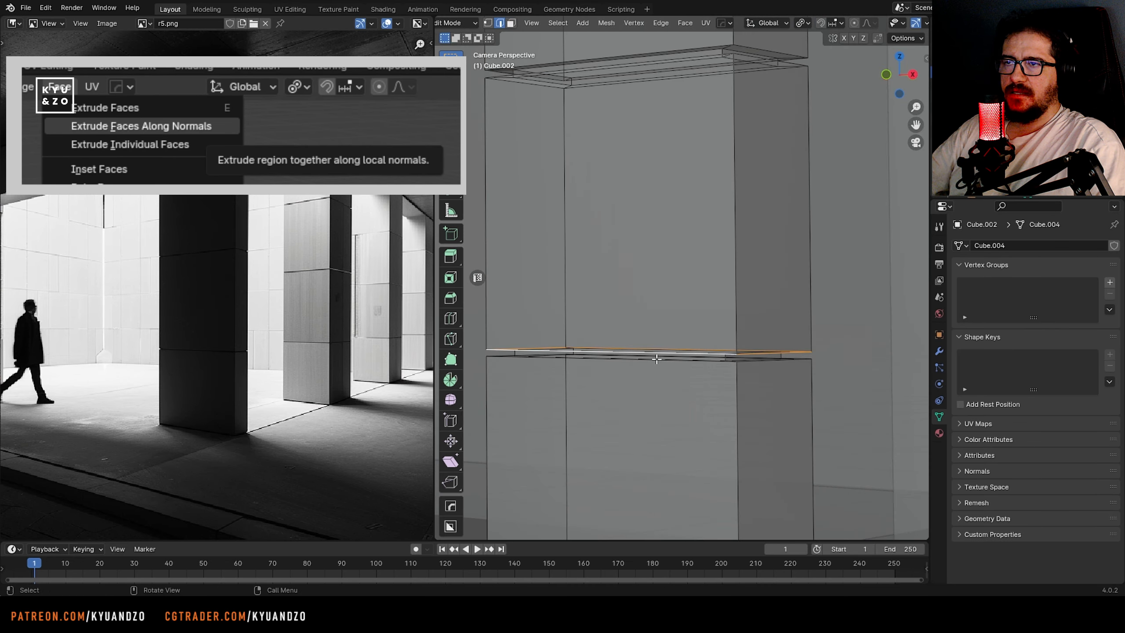
# Select the edges of the pillar's lowest seam and nudge them along Z in several small moves to refine the gap
pyautogui.moveTo(657, 359); pyautogui.dragTo(709, 350, button='middle')
pyautogui.press('g')
pyautogui.press('a')
pyautogui.click(731, 330)
pyautogui.press('g')
pyautogui.press('a')
pyautogui.click(750, 314)
pyautogui.press('g')
pyautogui.press('a')
pyautogui.click(699, 324)
pyautogui.keyDown('alt'); pyautogui.keyDown('shift'); pyautogui.click(781, 332); pyautogui.keyUp('shift'); pyautogui.keyUp('alt')
pyautogui.press('g')
pyautogui.press('a')
pyautogui.click(779, 356)
pyautogui.moveTo(779, 356)
pyautogui.mouseDown(button='middle')
pyautogui.moveTo(781, 329)
pyautogui.moveTo(773, 354)
pyautogui.mouseUp(button='middle')
pyautogui.press('g')
pyautogui.press('a')
pyautogui.click(783, 330)
# Leave mesh editing, turn off X-ray display, and return to the camera view of the pillar
pyautogui.scroll(-2, 773, 355)
pyautogui.hotkey('shift', '`')
pyautogui.press('s')
pyautogui.press('q')
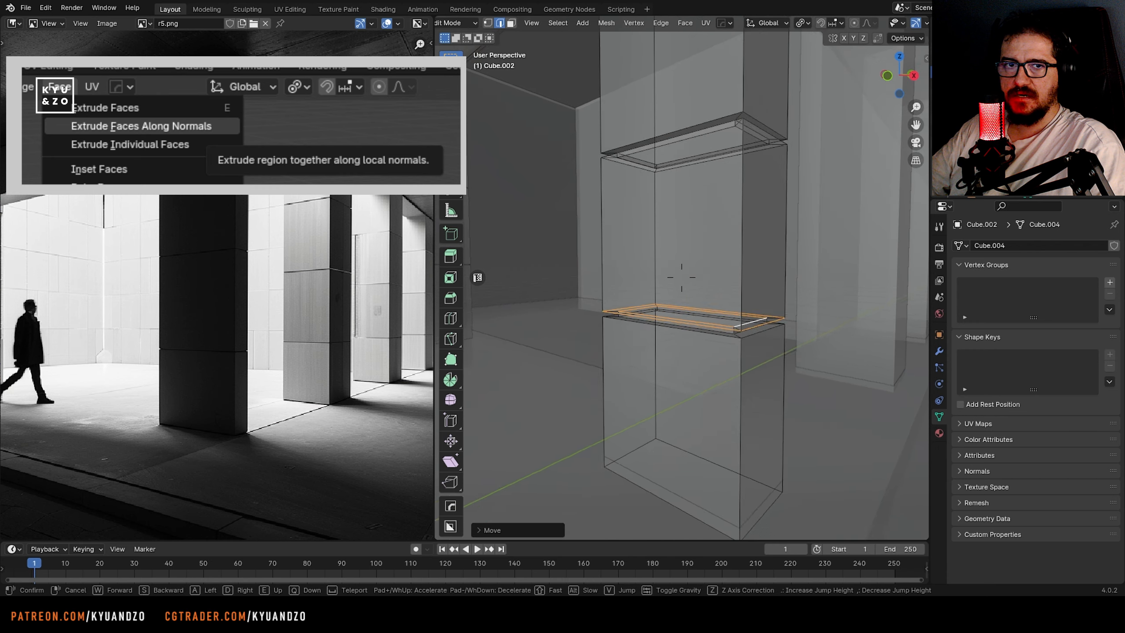
pyautogui.click(750, 241)
pyautogui.scroll(-7, 709, 233)
pyautogui.press('Tab')
pyautogui.click(661, 221)
pyautogui.press('ctrl+KP_0')
pyautogui.hotkey('alt', 'z')
pyautogui.click(641, 228)
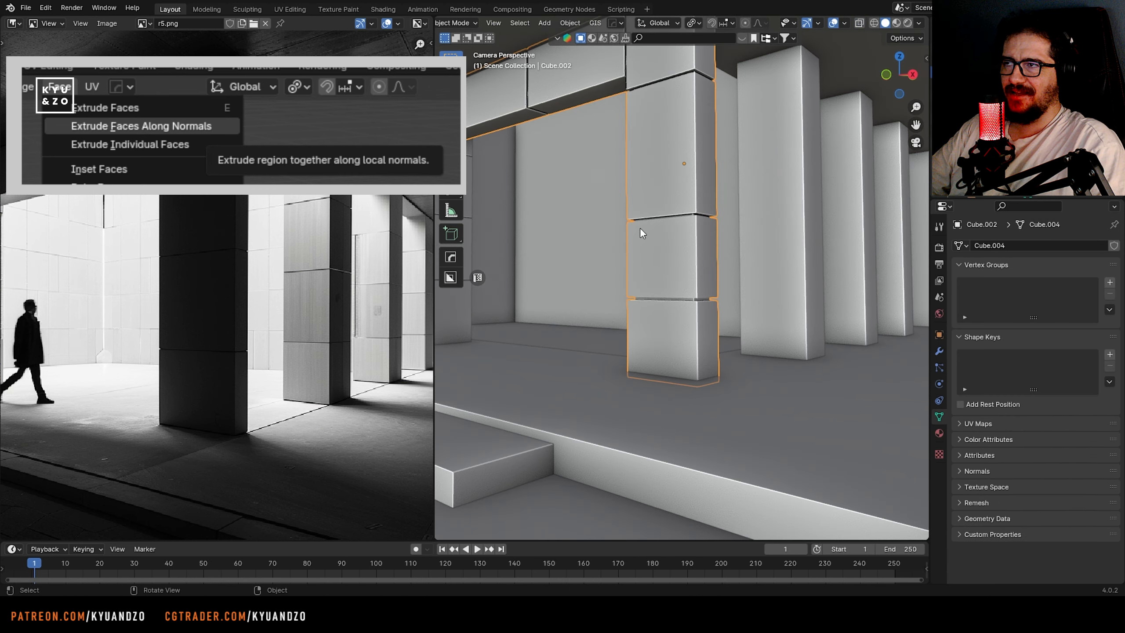
# Raise the pillar's second seam from the floor along Z in two small moves, the last about 0.04 m
pyautogui.scroll(-3, 640, 228)
pyautogui.scroll(5, 620, 221)
pyautogui.keyDown('shift'); pyautogui.moveTo(618, 217); pyautogui.dragTo(622, 302, button='middle'); pyautogui.keyUp('shift')
pyautogui.press('Tab')
pyautogui.moveTo(587, 246); pyautogui.dragTo(792, 302)
pyautogui.press('g')
pyautogui.press('a')
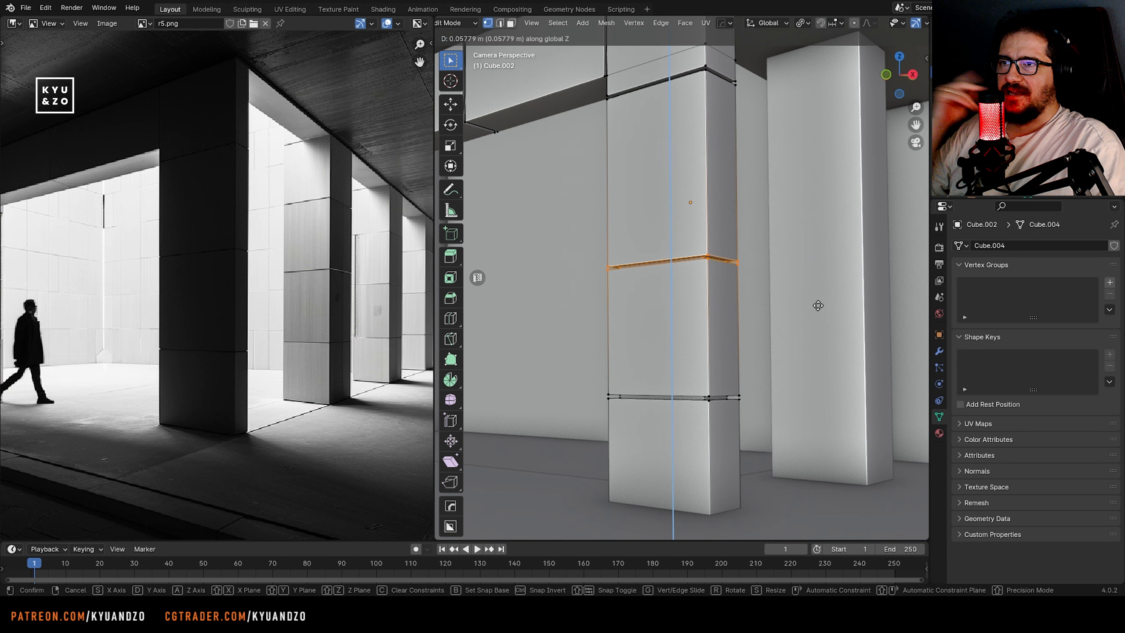
pyautogui.click(819, 291)
pyautogui.scroll(-2, 624, 269)
pyautogui.scroll(1, 624, 268)
pyautogui.press('g')
pyautogui.press('a')
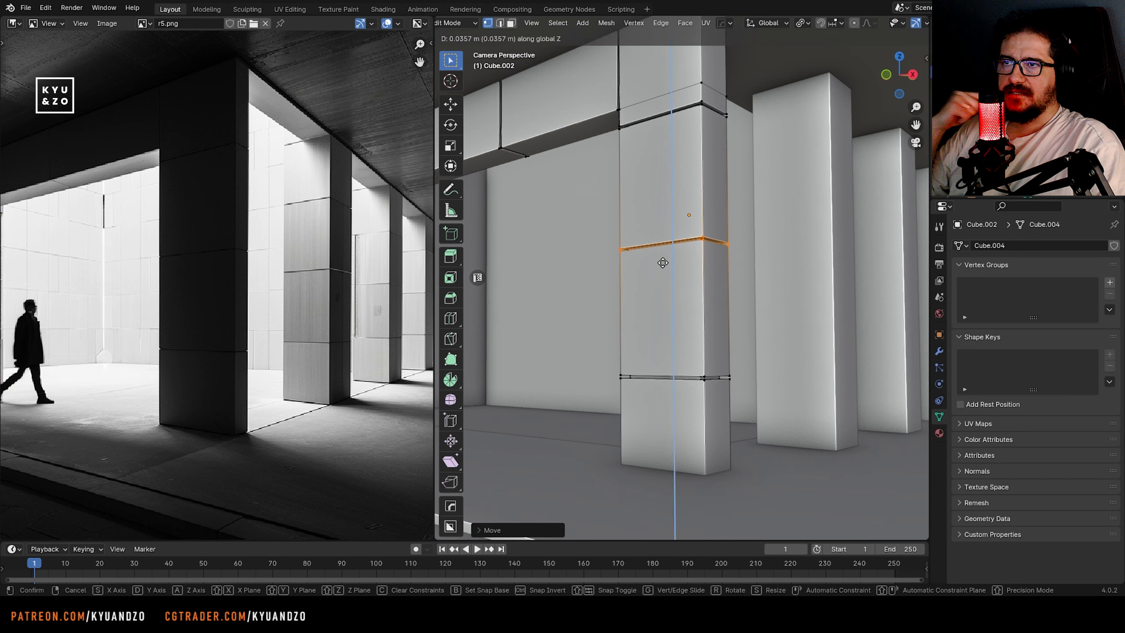
pyautogui.click(663, 262)
# Select the pillar's lowest seam through the mesh, adjust its height along Z, and save the file after leaving mesh editing
pyautogui.hotkey('alt', 'z')
pyautogui.moveTo(592, 348); pyautogui.dragTo(771, 407)
pyautogui.hotkey('alt', 'z')
pyautogui.press('g')
pyautogui.press('a')
pyautogui.click(772, 405)
pyautogui.press('Tab')
pyautogui.scroll(-3, 710, 330)
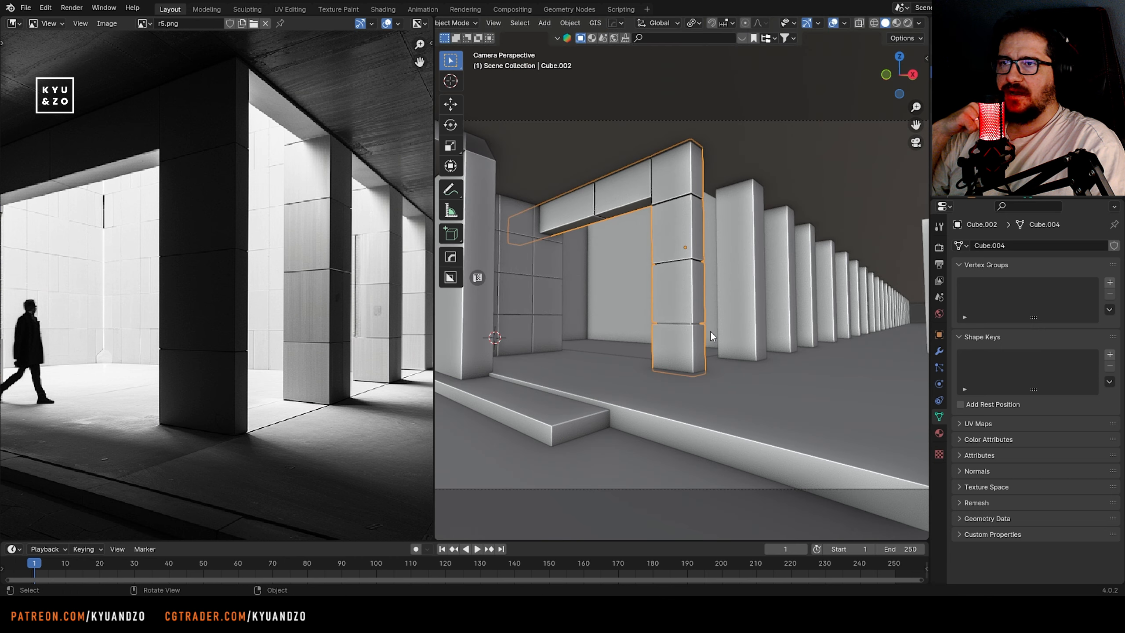
pyautogui.hotkey('ctrl', 's')
pyautogui.scroll(3, 678, 349)
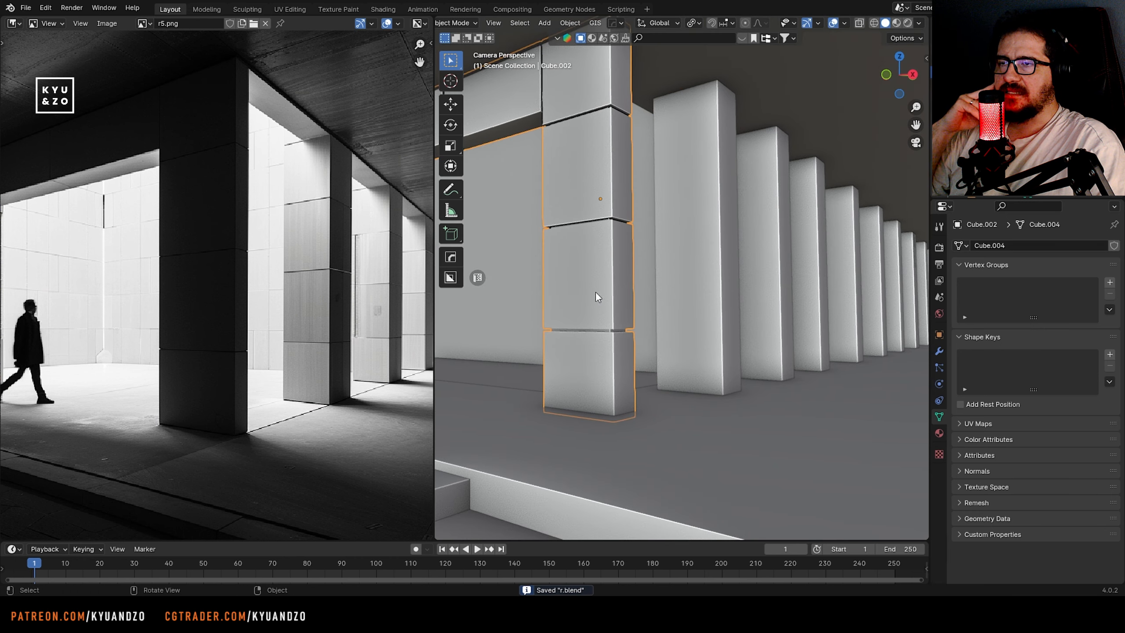
# Add a cube at the front of the pillar's lowest block, scale it down, and flatten it along Y into a thin panel
pyautogui.hotkey('shift', '`')
pyautogui.press('w')
pyautogui.click(681, 277)
pyautogui.keyDown('shift'); pyautogui.rightClick(677, 324); pyautogui.keyUp('shift')
pyautogui.hotkey('shift', 'a')
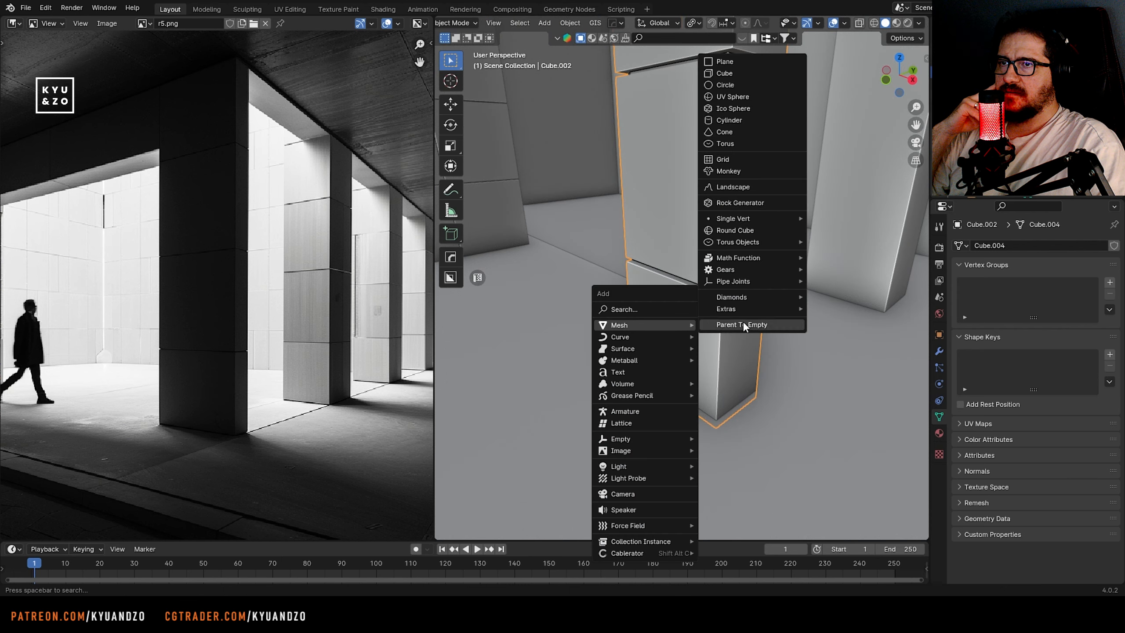
pyautogui.click(743, 73)
pyautogui.press('s')
pyautogui.click(701, 308)
pyautogui.press('s')
pyautogui.press('d')
pyautogui.click(696, 318)
# Change the snap target and move the thin panel onto the upper corner of the pillar's lowest block in front view
pyautogui.moveTo(696, 318); pyautogui.dragTo(726, 316, button='middle')
pyautogui.press('g')
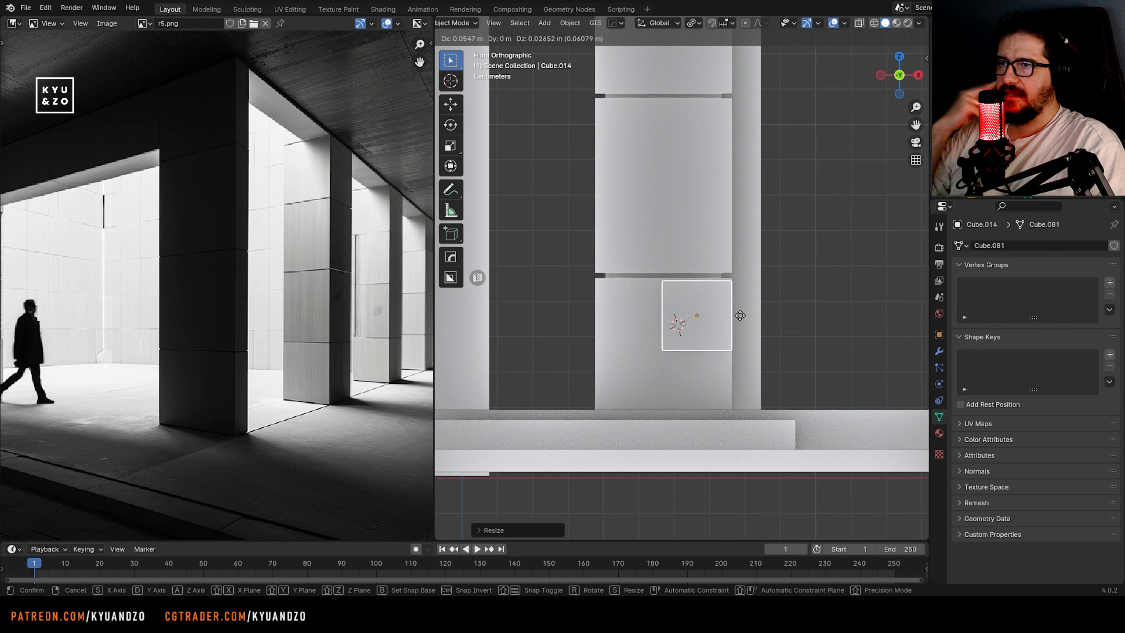
pyautogui.click(738, 314)
pyautogui.scroll(5, 750, 290)
pyautogui.click(725, 24)
pyautogui.click(722, 95)
pyautogui.press('g')
pyautogui.keyDown('ctrl'); pyautogui.click(719, 260); pyautogui.keyUp('ctrl')
pyautogui.scroll(-5, 739, 275)
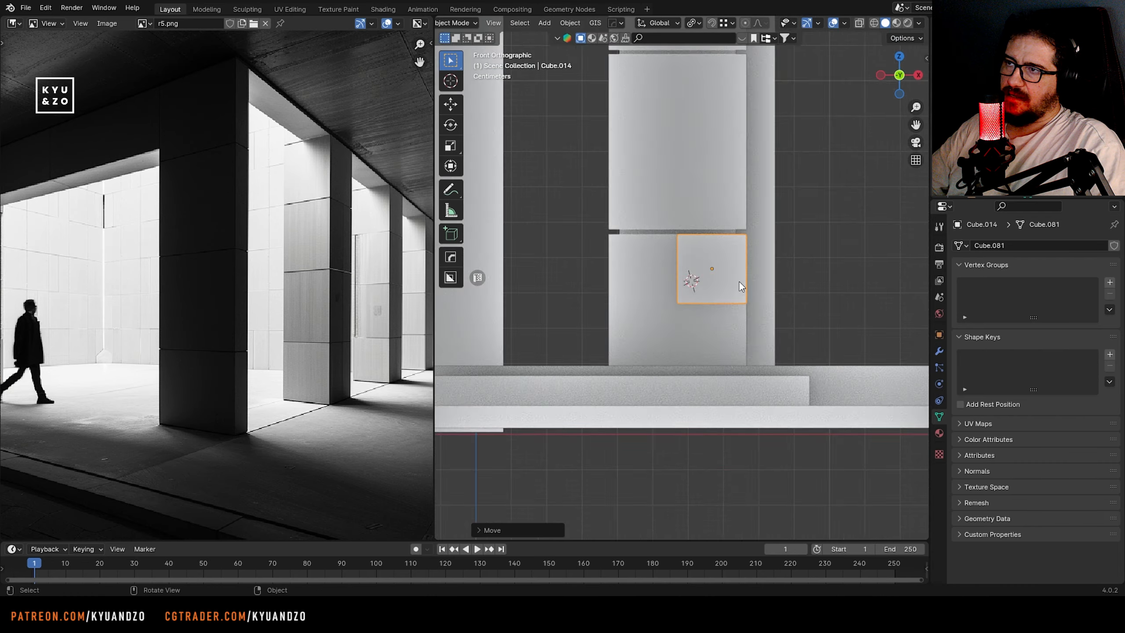
# Move the panel's side vertices along X to the opposite edge of the pillar so it spans the block's full width
pyautogui.scroll(3, 739, 281)
pyautogui.press('Tab')
pyautogui.moveTo(748, 372); pyautogui.dragTo(624, 195)
pyautogui.press('g')
pyautogui.press('d')
pyautogui.press('s')
pyautogui.keyDown('ctrl'); pyautogui.click(580, 233); pyautogui.keyUp('ctrl')
# Lower the panel's bottom vertices about 0.17 m along Z to the pillar's base and leave mesh editing
pyautogui.moveTo(542, 337); pyautogui.dragTo(848, 377)
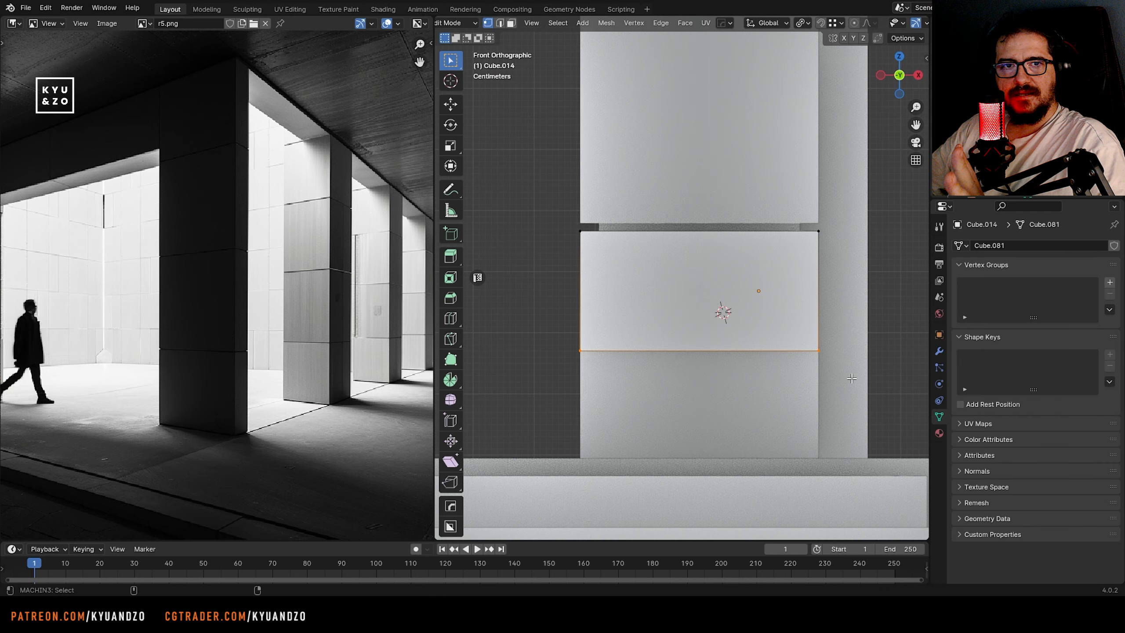
pyautogui.press('g')
pyautogui.press('a')
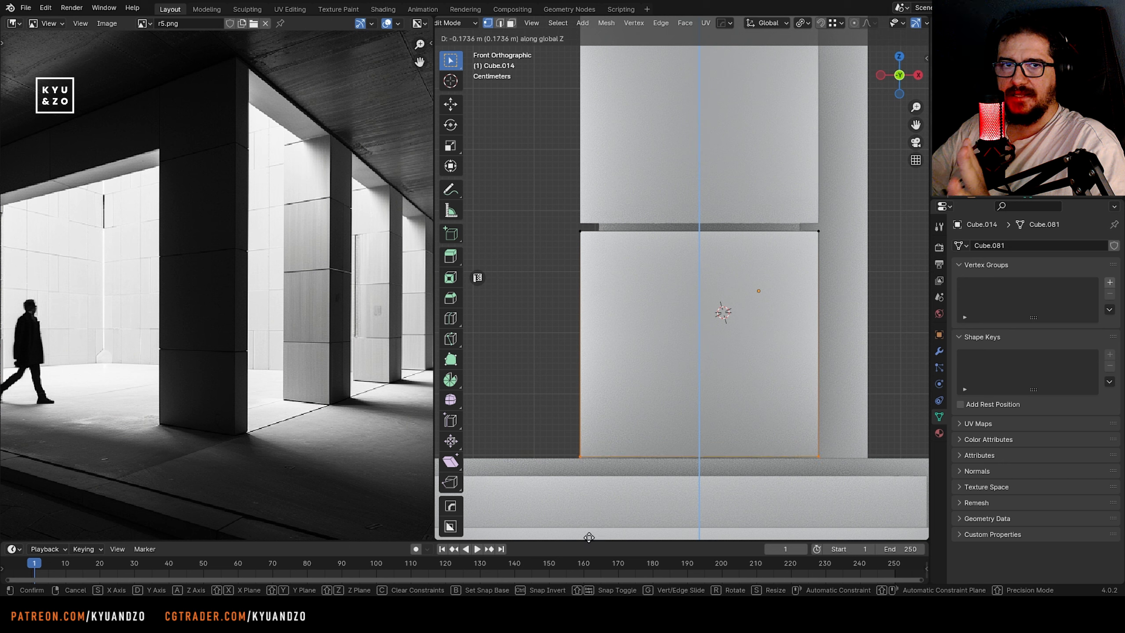
pyautogui.keyDown('ctrl'); pyautogui.click(588, 539); pyautogui.keyUp('ctrl')
pyautogui.press('Tab')
# Move the thin panel slightly along Y relative to the front of the pillar's lowest block
pyautogui.moveTo(748, 213); pyautogui.dragTo(707, 258, button='middle')
pyautogui.press('g')
pyautogui.press('d')
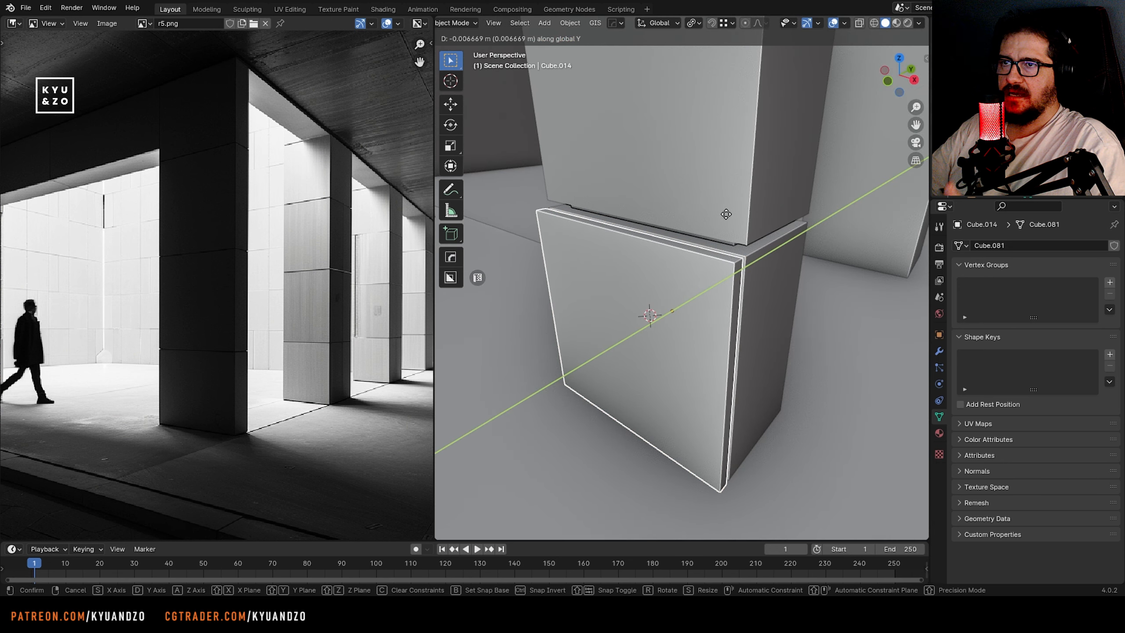
pyautogui.keyDown('ctrl'); pyautogui.click(725, 215); pyautogui.keyUp('ctrl')
pyautogui.scroll(-2, 638, 274)
pyautogui.moveTo(638, 274); pyautogui.dragTo(640, 230, button='middle')
pyautogui.keyDown('shift'); pyautogui.moveTo(640, 231); pyautogui.dragTo(680, 247, button='middle'); pyautogui.keyUp('shift')
pyautogui.click(689, 333)
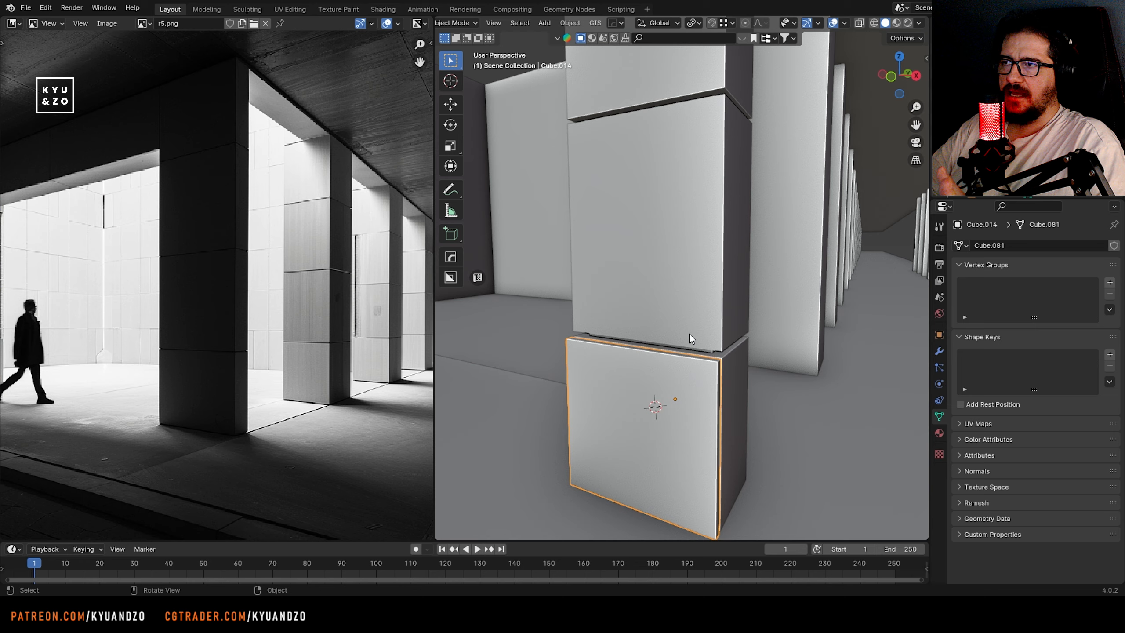
# Delete the trial panel in front of the pillar's lowest block
pyautogui.moveTo(689, 333); pyautogui.dragTo(639, 338, button='middle')
pyautogui.press('Delete')
pyautogui.scroll(-5, 639, 338)
pyautogui.click(704, 350)
pyautogui.click(668, 350)
pyautogui.press('Delete')
# Isolate the seamed front pillar and the plain pillar behind it, and show them from the right side
pyautogui.keyDown('shift'); pyautogui.moveTo(844, 330); pyautogui.dragTo(698, 339, button='middle'); pyautogui.keyUp('shift')
pyautogui.scroll(3, 698, 339)
pyautogui.click(698, 339)
pyautogui.keyDown('shift'); pyautogui.click(634, 314); pyautogui.keyUp('shift')
pyautogui.press('KP_Divide')
pyautogui.press('KP_3')
pyautogui.scroll(5, 636, 255)
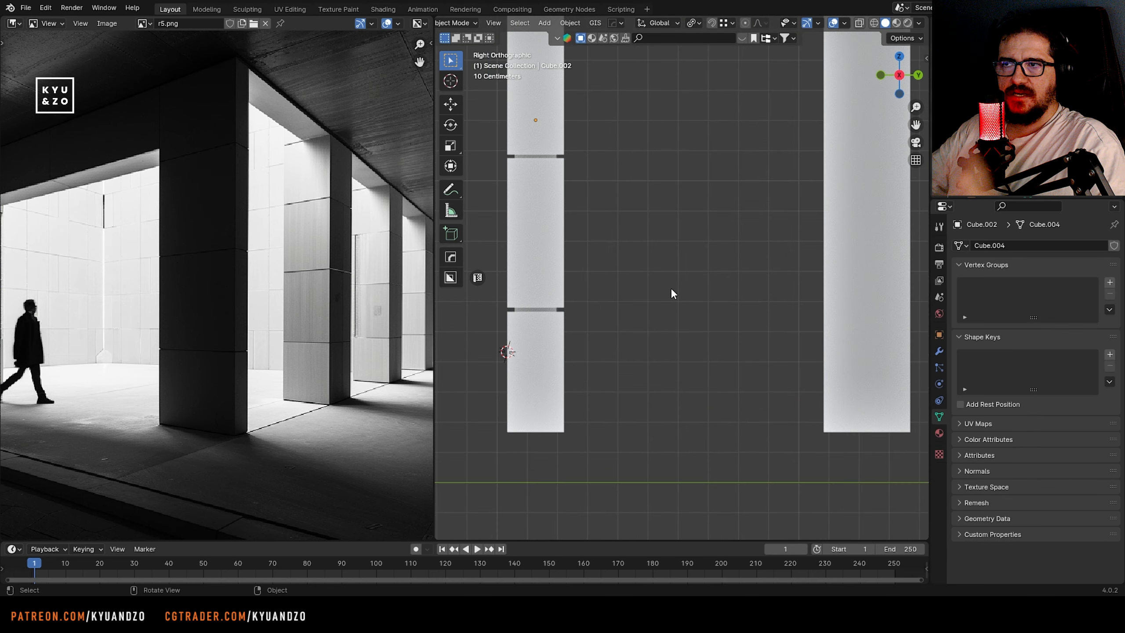
# Add two loop cuts to the plain pillar, level with the edges of the front pillar's lowest seam
pyautogui.press('Tab')
pyautogui.hotkey('ctrl', 'r')
pyautogui.click(771, 297)
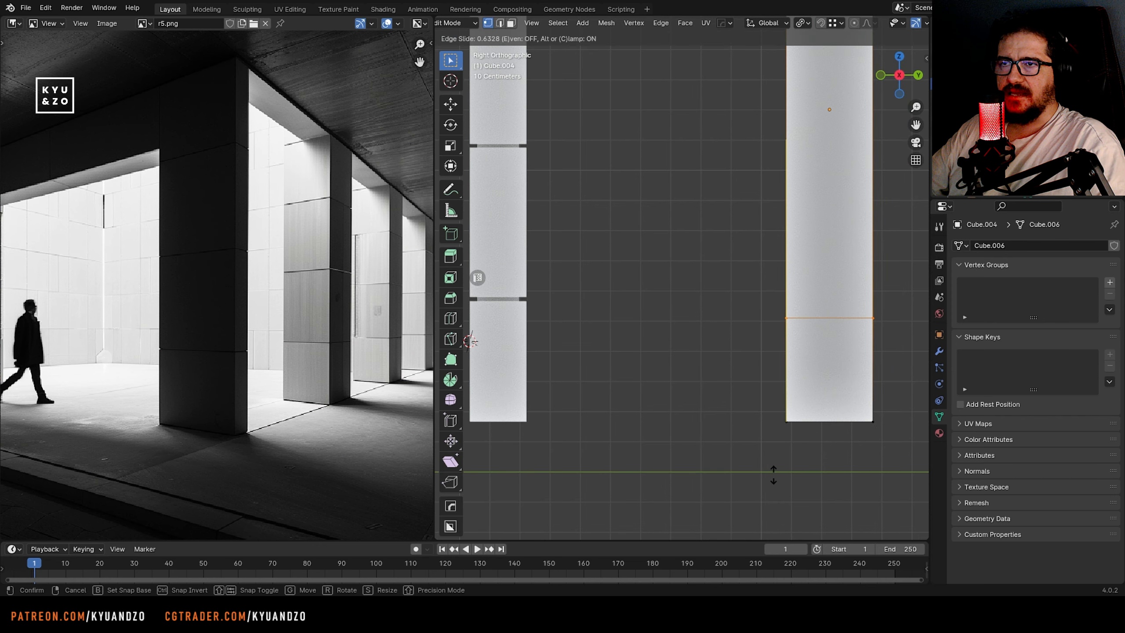
pyautogui.click(771, 456)
pyautogui.hotkey('ctrl', 'r')
pyautogui.click(774, 195)
pyautogui.click(768, 416)
# Add two more loop cuts to the plain pillar, aligned with the front pillar's middle seam
pyautogui.keyDown('shift'); pyautogui.moveTo(670, 161); pyautogui.dragTo(695, 232, button='middle'); pyautogui.keyUp('shift')
pyautogui.hotkey('ctrl', 'r')
pyautogui.click(802, 192)
pyautogui.click(800, 262)
pyautogui.hotkey('ctrl', 'r')
pyautogui.click(798, 164)
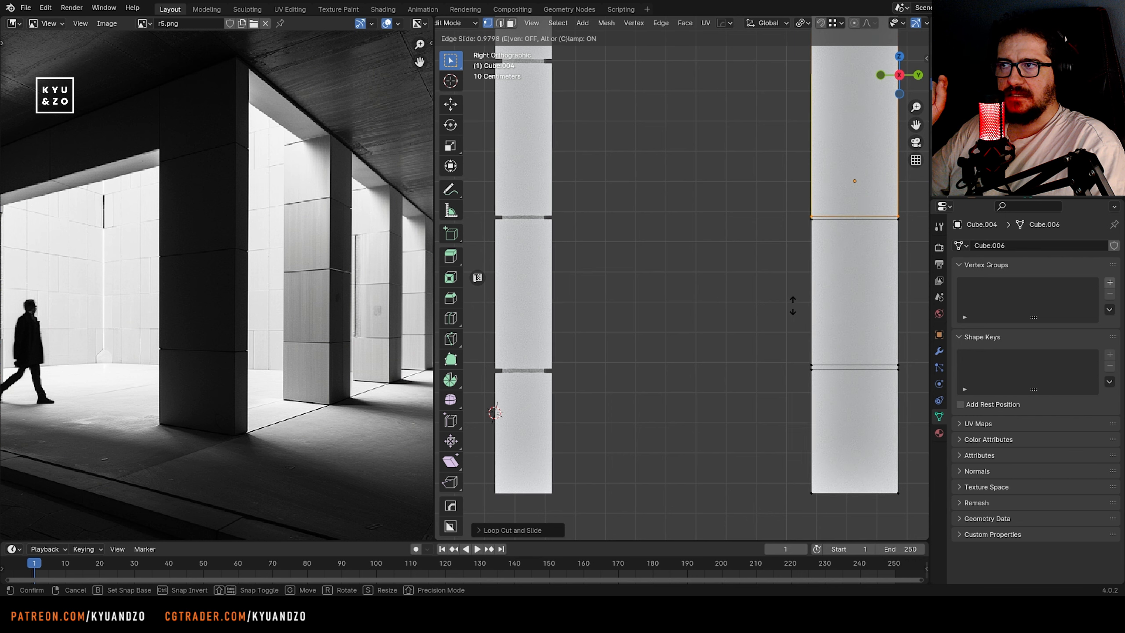
pyautogui.keyDown('shift'); pyautogui.moveTo(703, 124); pyautogui.dragTo(705, 264, button='middle'); pyautogui.keyUp('shift')
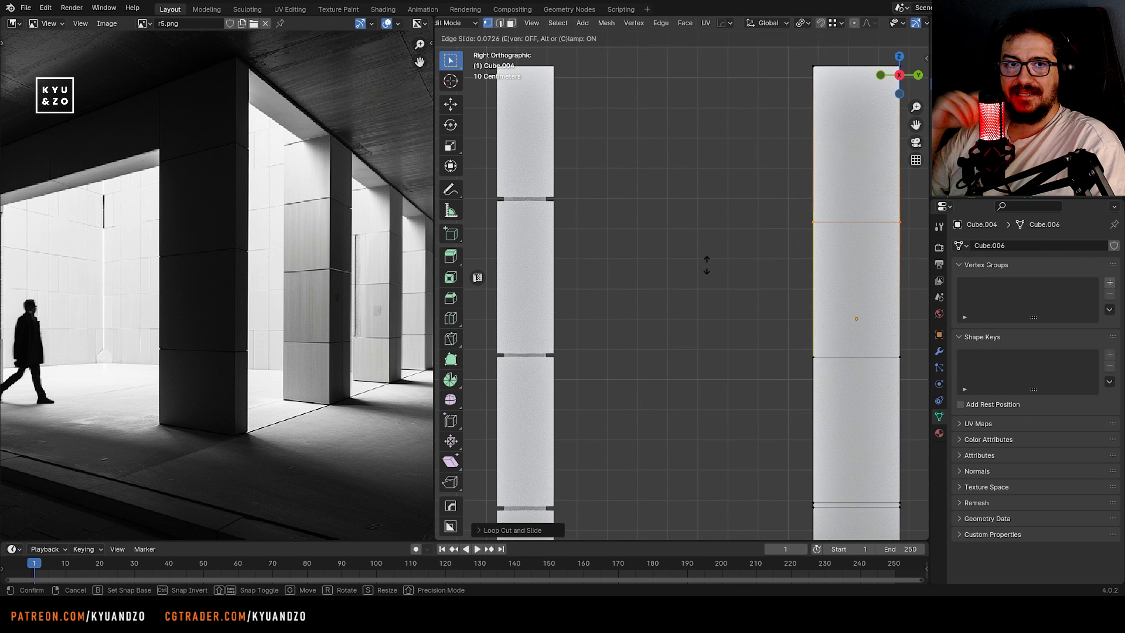
pyautogui.click(786, 445)
# Cut the upper edge loop of the plain pillar's highest seam, matching the front pillar's seam height
pyautogui.hotkey('ctrl', 'r')
pyautogui.click(812, 180)
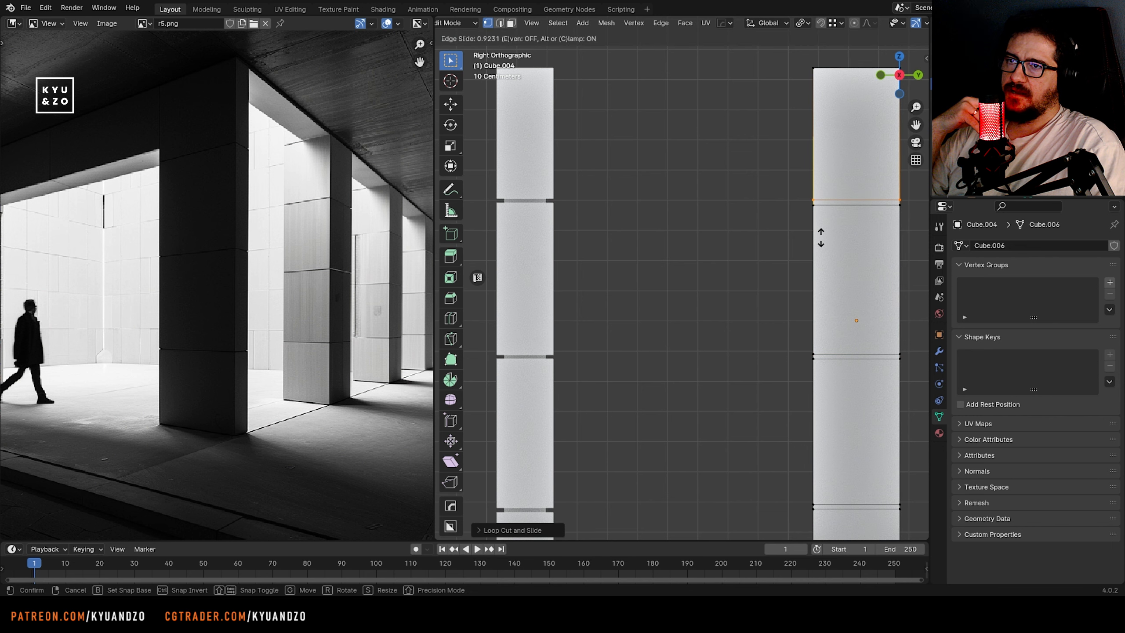
pyautogui.scroll(-5, 821, 239)
pyautogui.scroll(5, 769, 303)
pyautogui.click(768, 303)
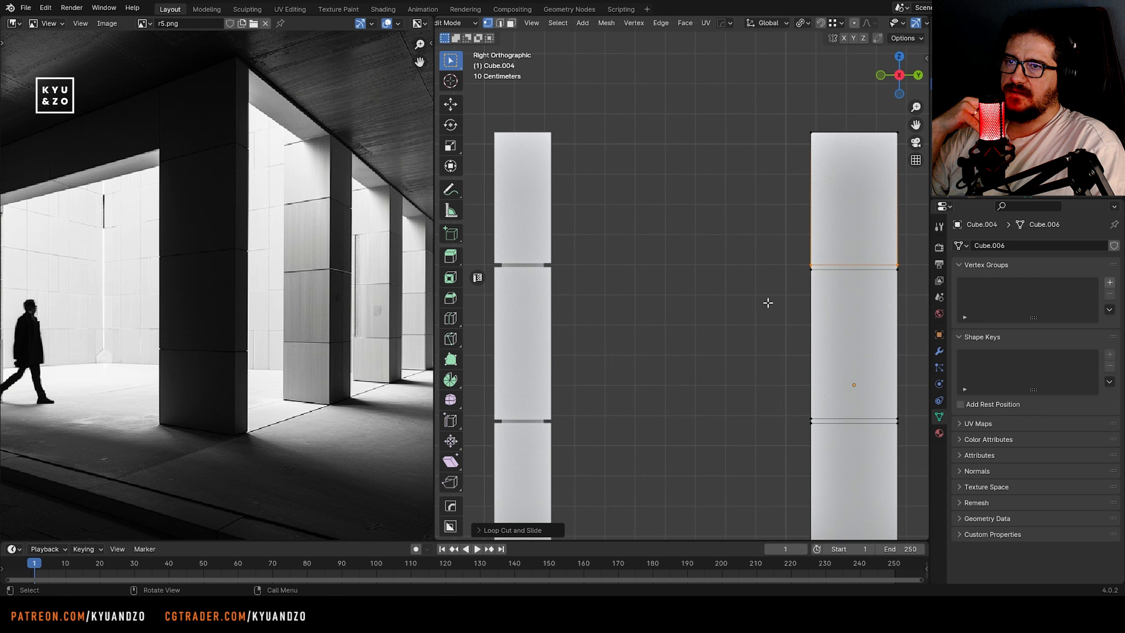
# Select the plain pillar's seam face loops, shrink them inward along their normals by about 0.016 m, and leave the isolated view
pyautogui.moveTo(769, 304); pyautogui.dragTo(713, 162, button='middle')
pyautogui.press('3')
pyautogui.click(705, 153)
pyautogui.keyDown('alt'); pyautogui.click(705, 153); pyautogui.keyUp('alt')
pyautogui.keyDown('alt'); pyautogui.keyDown('shift'); pyautogui.click(705, 383); pyautogui.keyUp('shift'); pyautogui.keyUp('alt')
pyautogui.hotkey('shift', '`')
pyautogui.press('q')
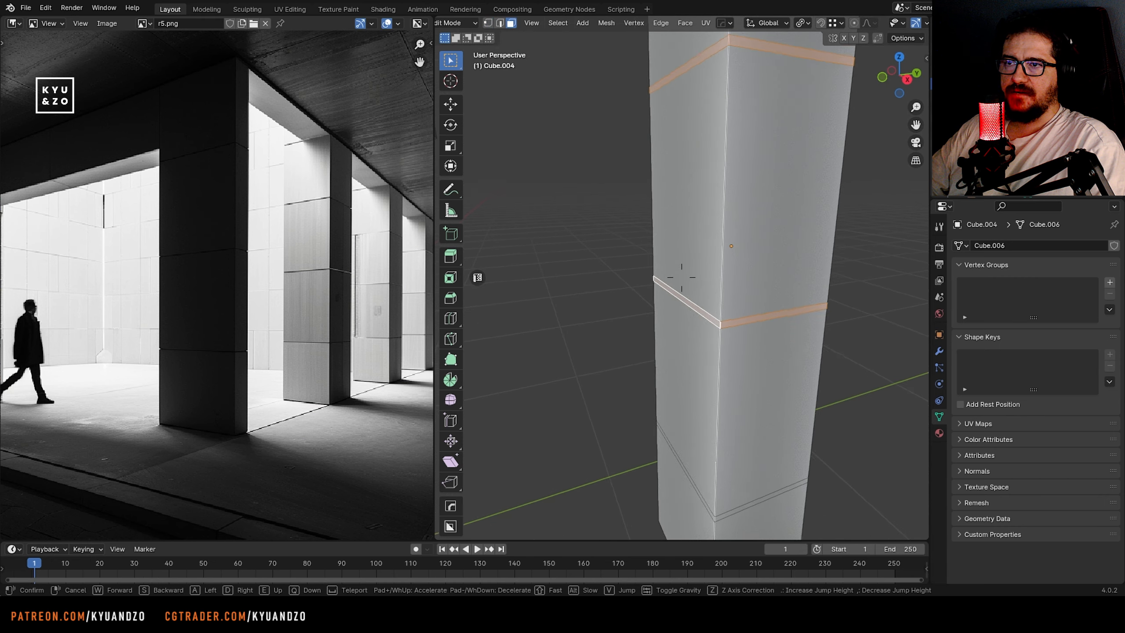
pyautogui.press('Escape')
pyautogui.hotkey('alt', 's')
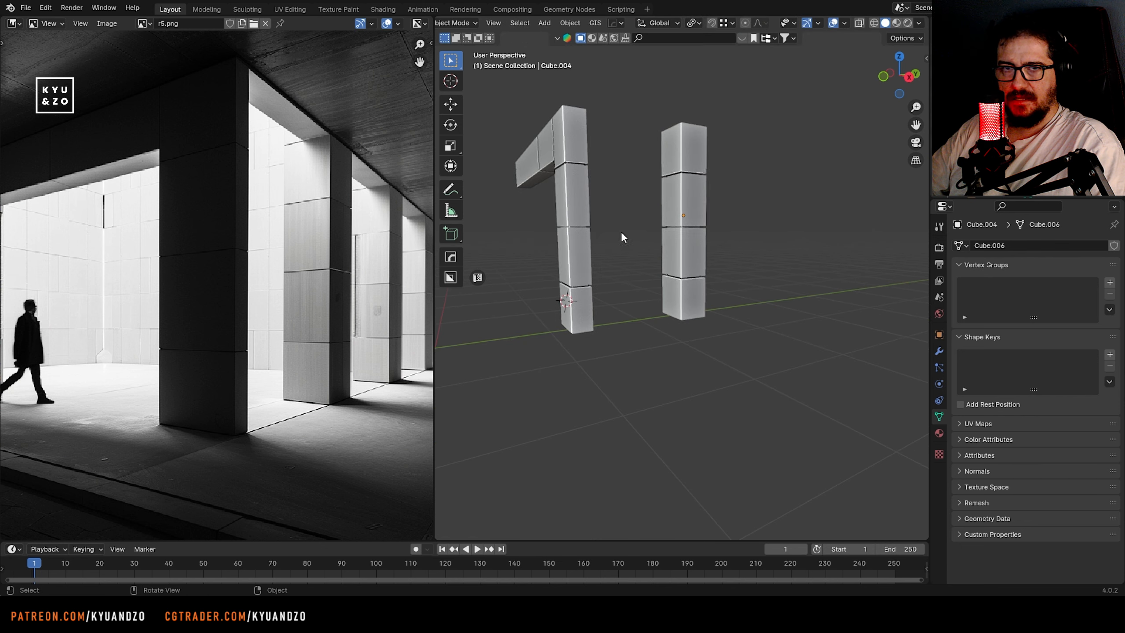
pyautogui.moveTo(620, 231); pyautogui.dragTo(660, 235, button='middle')
pyautogui.scroll(3, 660, 235)
pyautogui.scroll(1, 660, 235)
pyautogui.keyDown('shift'); pyautogui.moveTo(646, 122); pyautogui.dragTo(744, 206, button='middle'); pyautogui.keyUp('shift')
pyautogui.press('KP_Divide')
# Select the grouped rear pillars, link their object data to the seamed second pillar, and save the file
pyautogui.click(758, 222)
pyautogui.hotkey('shift', 'g')
pyautogui.click(629, 278)
pyautogui.moveTo(836, 272); pyautogui.dragTo(710, 239, button='middle')
pyautogui.keyDown('ctrl'); pyautogui.moveTo(588, 225); pyautogui.dragTo(717, 340); pyautogui.keyUp('ctrl')
pyautogui.scroll(3, 754, 251)
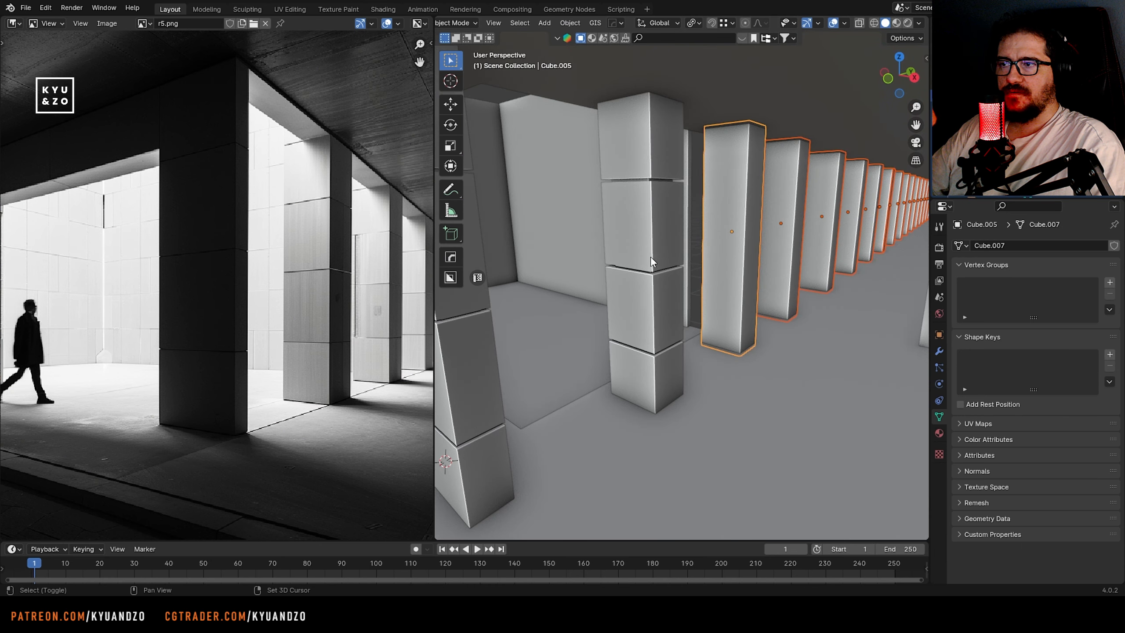
pyautogui.keyDown('shift'); pyautogui.click(651, 256); pyautogui.keyUp('shift')
pyautogui.hotkey('ctrl', 'l')
pyautogui.click(640, 271)
pyautogui.scroll(-4, 709, 279)
pyautogui.hotkey('ctrl', 's')
# Start selecting the plain narrow pillars in the right orthographic view, taking the first two nearest the front
pyautogui.click(827, 280)
pyautogui.click(596, 328)
pyautogui.moveTo(827, 279); pyautogui.dragTo(581, 311, button='middle')
pyautogui.keyDown('shift'); pyautogui.click(631, 326); pyautogui.keyUp('shift')
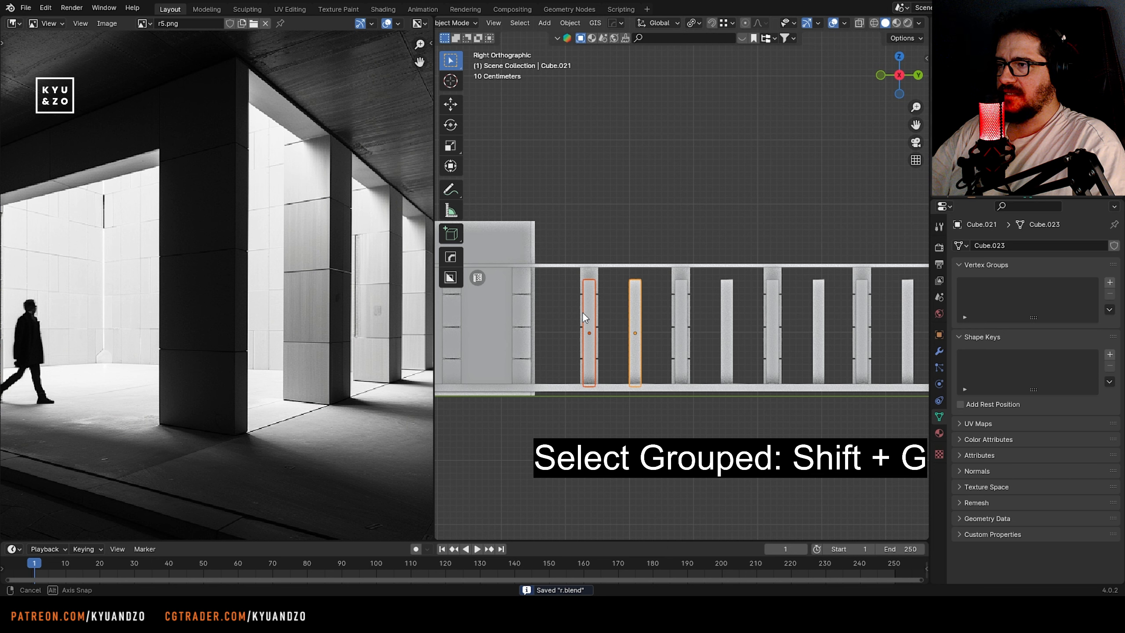
# Add the remaining plain narrow pillars along the colonnade to the selection and delete them
pyautogui.keyDown('shift'); pyautogui.click(683, 311); pyautogui.keyUp('shift')
pyautogui.keyDown('shift'); pyautogui.click(727, 308); pyautogui.keyUp('shift')
pyautogui.keyDown('shift'); pyautogui.moveTo(768, 299); pyautogui.dragTo(568, 308, button='middle'); pyautogui.keyUp('shift')
pyautogui.keyDown('shift'); pyautogui.click(572, 308); pyautogui.keyUp('shift')
pyautogui.keyDown('shift'); pyautogui.click(618, 309); pyautogui.keyUp('shift')
pyautogui.keyDown('shift'); pyautogui.click(662, 310); pyautogui.keyUp('shift')
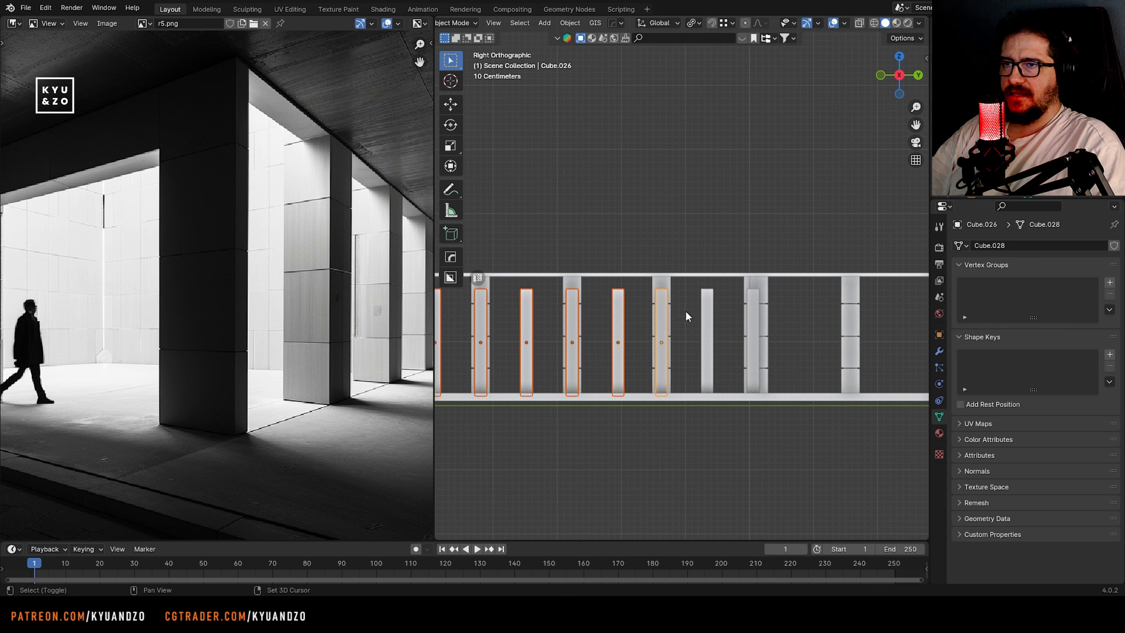
pyautogui.keyDown('shift'); pyautogui.click(707, 310); pyautogui.keyUp('shift')
pyautogui.keyDown('shift'); pyautogui.click(751, 307); pyautogui.keyUp('shift')
pyautogui.press('x')
pyautogui.click(750, 306)
pyautogui.click(762, 328)
pyautogui.press('x')
pyautogui.click(761, 328)
pyautogui.click(752, 324)
# Select the rear seamed pillars, duplicate them along the X axis to form an opposite row, and save the file
pyautogui.keyDown('shift'); pyautogui.moveTo(644, 294); pyautogui.dragTo(677, 295, button='middle'); pyautogui.keyUp('shift')
pyautogui.moveTo(569, 307); pyautogui.dragTo(601, 321, button='middle')
pyautogui.press('KP_3')
pyautogui.scroll(-3, 594, 308)
pyautogui.moveTo(592, 306); pyautogui.dragTo(889, 325)
pyautogui.moveTo(599, 325); pyautogui.dragTo(677, 327, button='middle')
pyautogui.hotkey('shift', 'd')
pyautogui.press('x')
pyautogui.click(704, 352)
pyautogui.hotkey('ctrl', 's')
# Through the camera, slide the opposite pillar row inward along the X axis, deselect it, and save the file
pyautogui.click(712, 315)
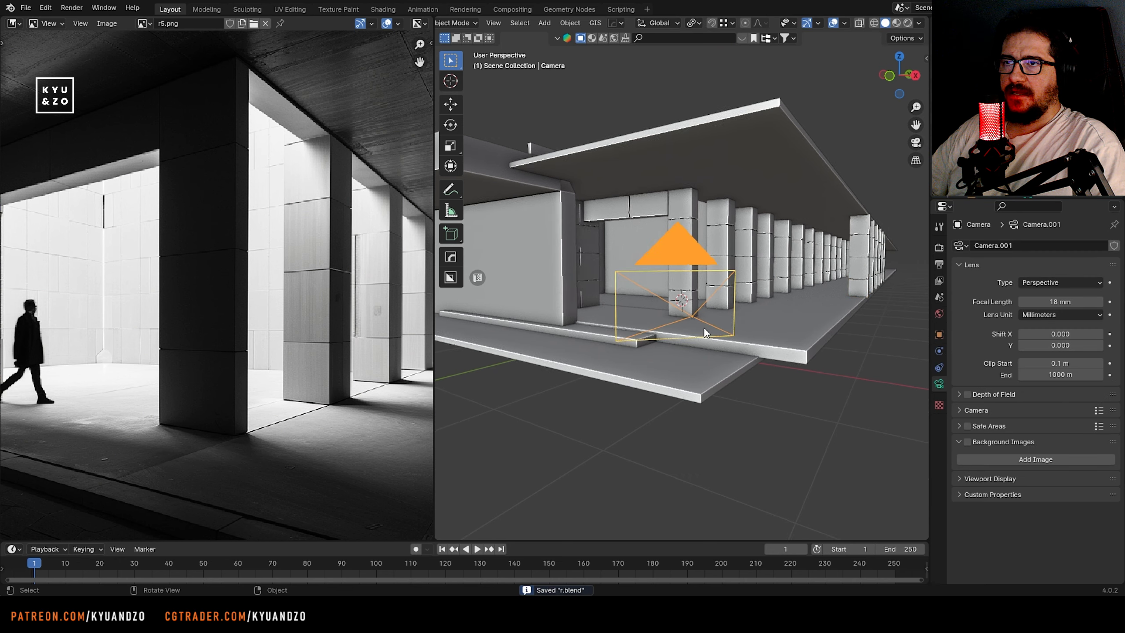
pyautogui.press('KP_0')
pyautogui.keyDown('shift'); pyautogui.click(838, 297); pyautogui.keyUp('shift')
pyautogui.press('g')
pyautogui.press('x')
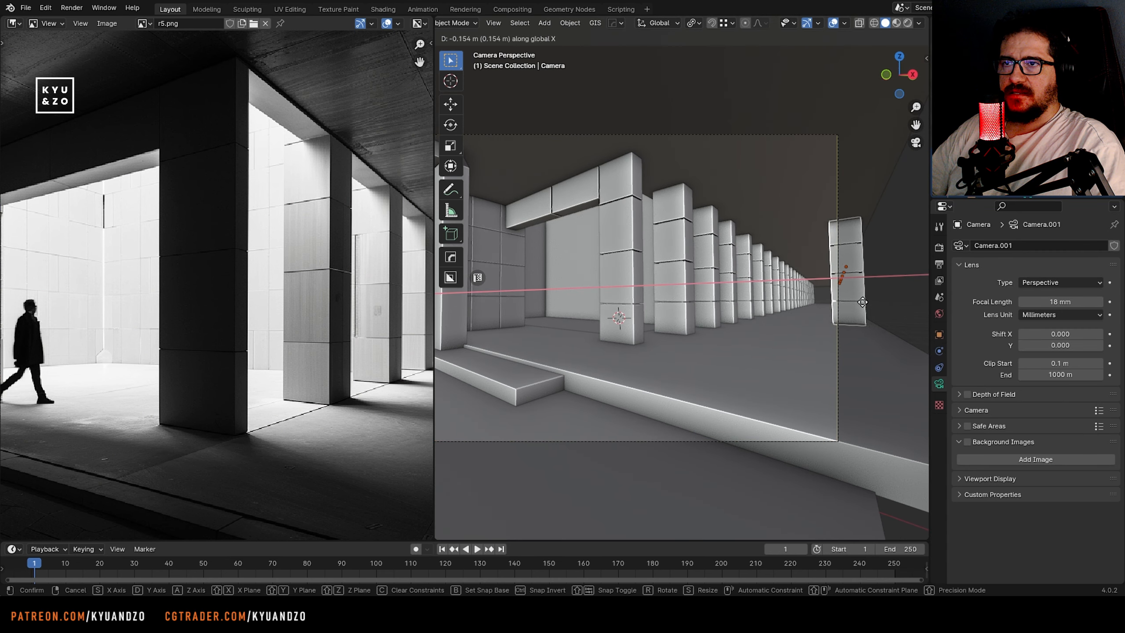
pyautogui.click(834, 298)
pyautogui.hotkey('alt', 'a')
pyautogui.hotkey('ctrl', 's')
# Add a lengthwise loop cut to the raised floor slab and slide it close to the front edge
pyautogui.scroll(-4, 170, 271)
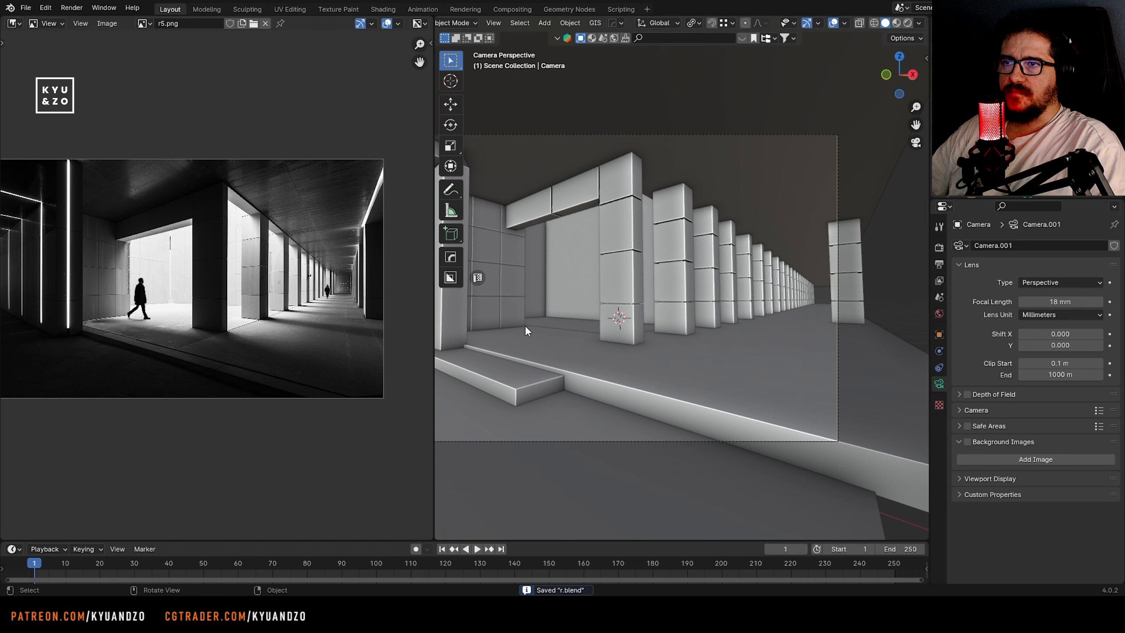
pyautogui.click(527, 330)
pyautogui.scroll(1, 531, 346)
pyautogui.keyDown('shift'); pyautogui.moveTo(541, 370); pyautogui.dragTo(629, 366, button='middle'); pyautogui.keyUp('shift')
pyautogui.press('Tab')
pyautogui.hotkey('ctrl', 'r')
pyautogui.click(557, 327)
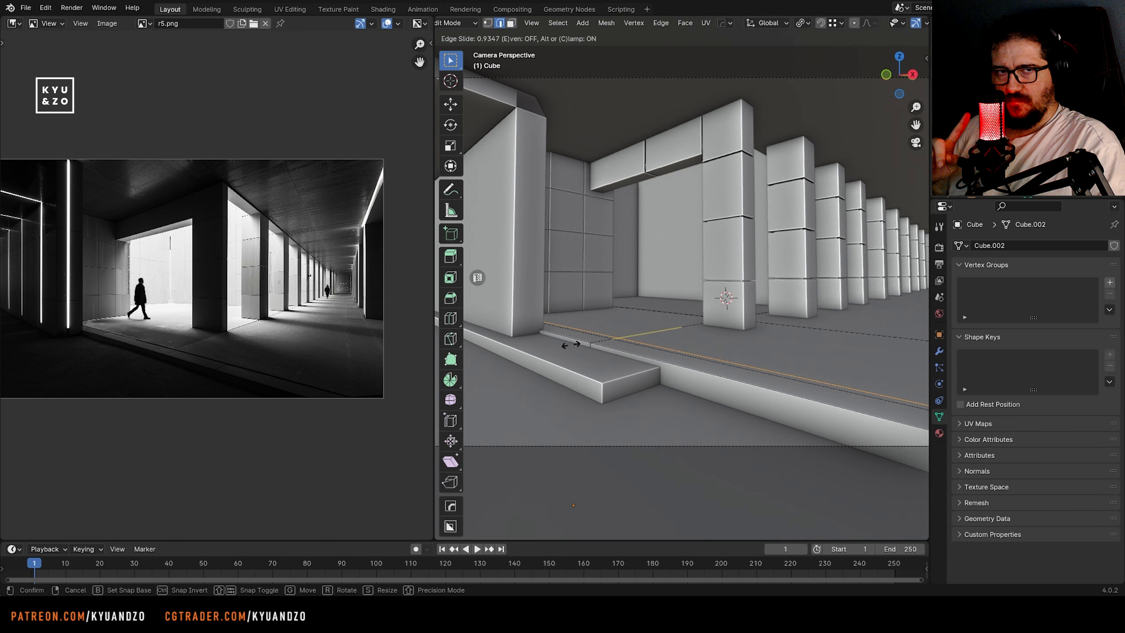
pyautogui.click(571, 345)
# Select the narrow face strip along the raised floor slab's front edge and try to extrude it
pyautogui.scroll(4, 569, 343)
pyautogui.press('3')
pyautogui.keyDown('alt'); pyautogui.click(560, 336); pyautogui.keyUp('alt')
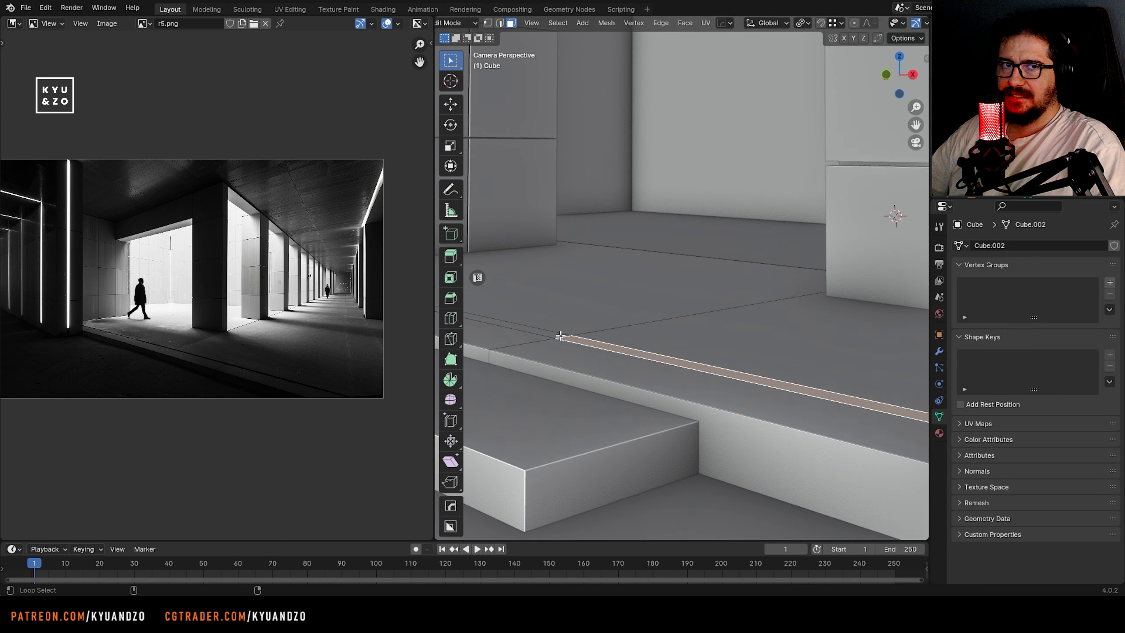
pyautogui.click(684, 23)
pyautogui.click(691, 37)
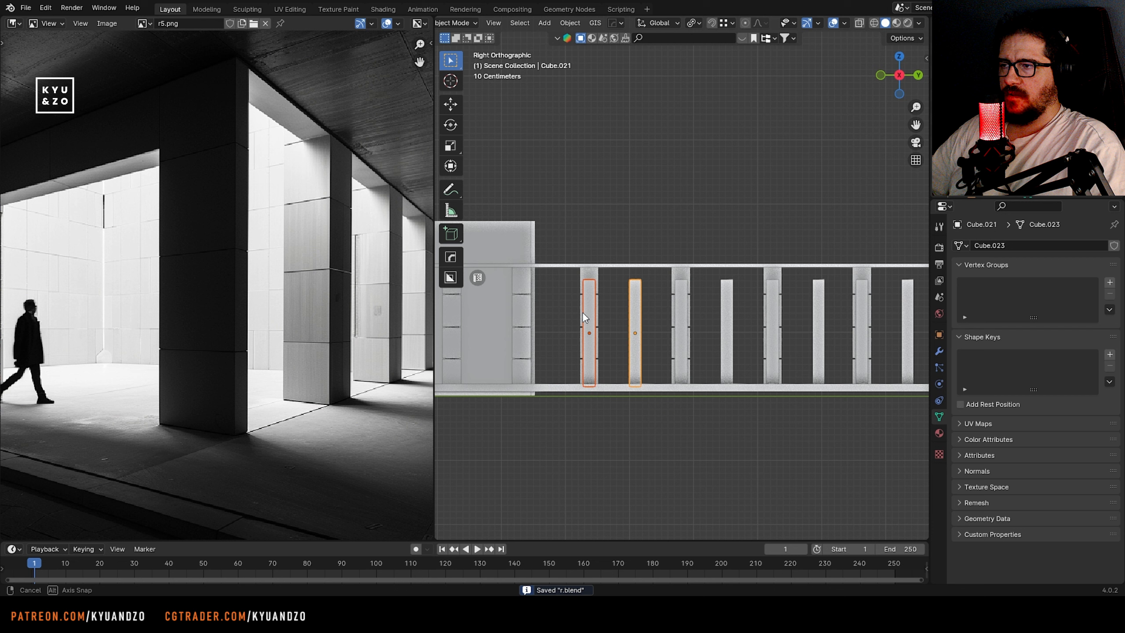
# Extend the selection to the remaining plain narrow pillars along the colonnade and delete them all
pyautogui.keyDown('shift'); pyautogui.click(682, 309); pyautogui.keyUp('shift')
pyautogui.keyDown('shift'); pyautogui.click(726, 307); pyautogui.keyUp('shift')
pyautogui.keyDown('shift'); pyautogui.moveTo(759, 303); pyautogui.dragTo(559, 312, button='middle'); pyautogui.keyUp('shift')
pyautogui.keyDown('shift'); pyautogui.click(571, 312); pyautogui.keyUp('shift')
pyautogui.keyDown('shift'); pyautogui.click(618, 311); pyautogui.keyUp('shift')
pyautogui.keyDown('shift'); pyautogui.click(662, 311); pyautogui.keyUp('shift')
pyautogui.keyDown('shift'); pyautogui.click(707, 310); pyautogui.keyUp('shift')
pyautogui.keyDown('shift'); pyautogui.click(752, 307); pyautogui.keyUp('shift')
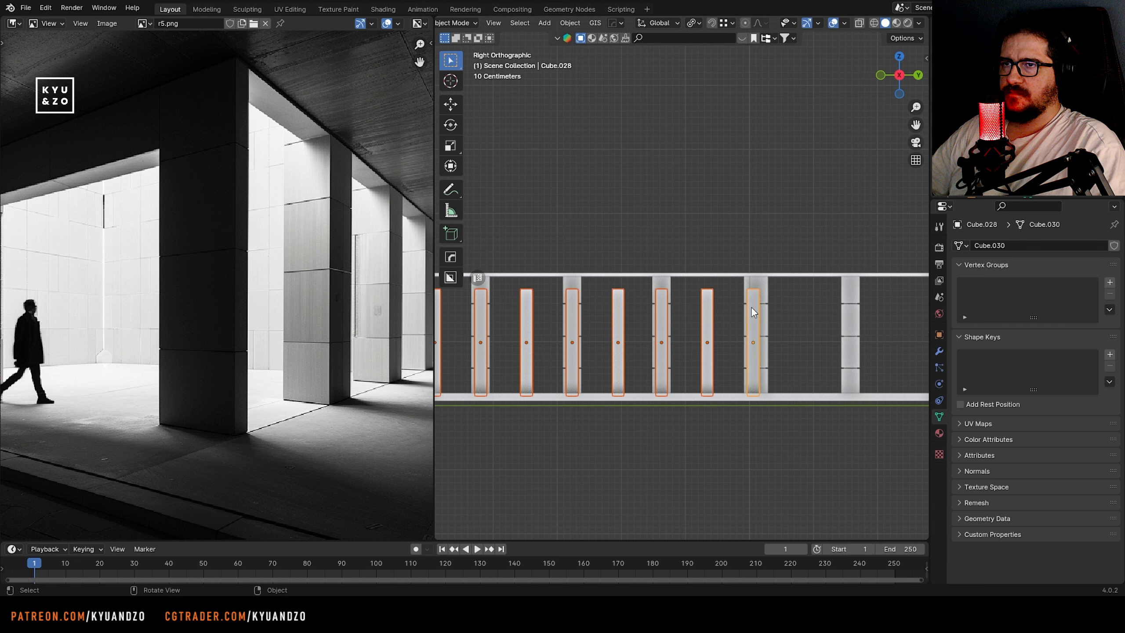
pyautogui.press('Delete')
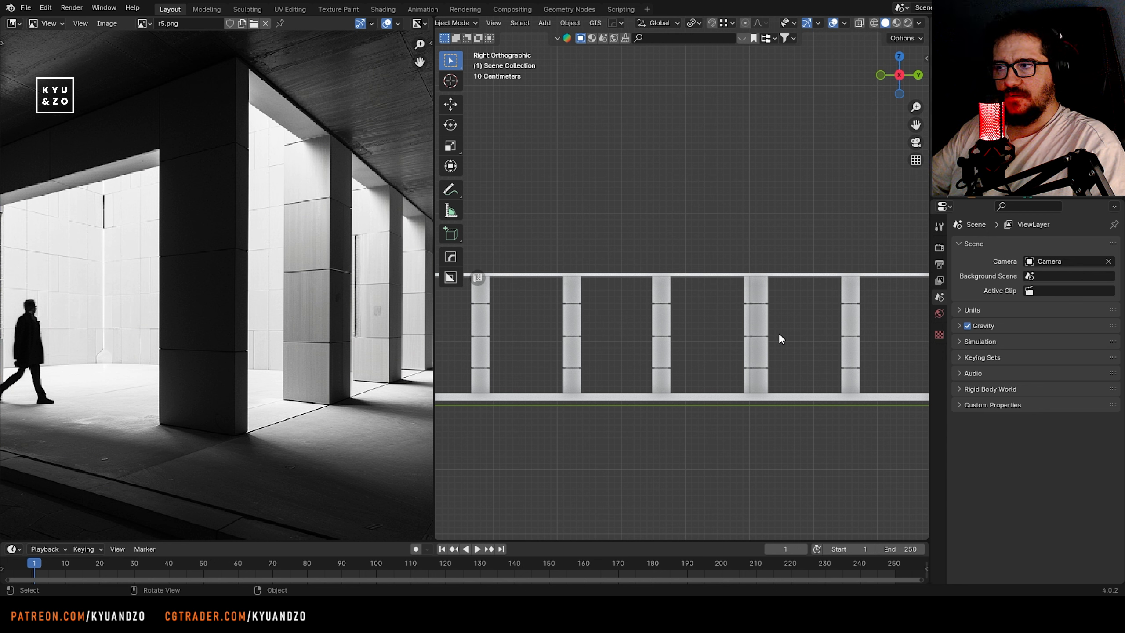
# Shift the selected row of seamed pillars along the X axis by about 1.77 m, return to the camera view, and save
pyautogui.moveTo(699, 310); pyautogui.dragTo(593, 306, button='middle')
pyautogui.moveTo(592, 306); pyautogui.dragTo(922, 324)
pyautogui.moveTo(627, 330); pyautogui.dragTo(690, 350, button='middle')
pyautogui.press('g')
pyautogui.press('s')
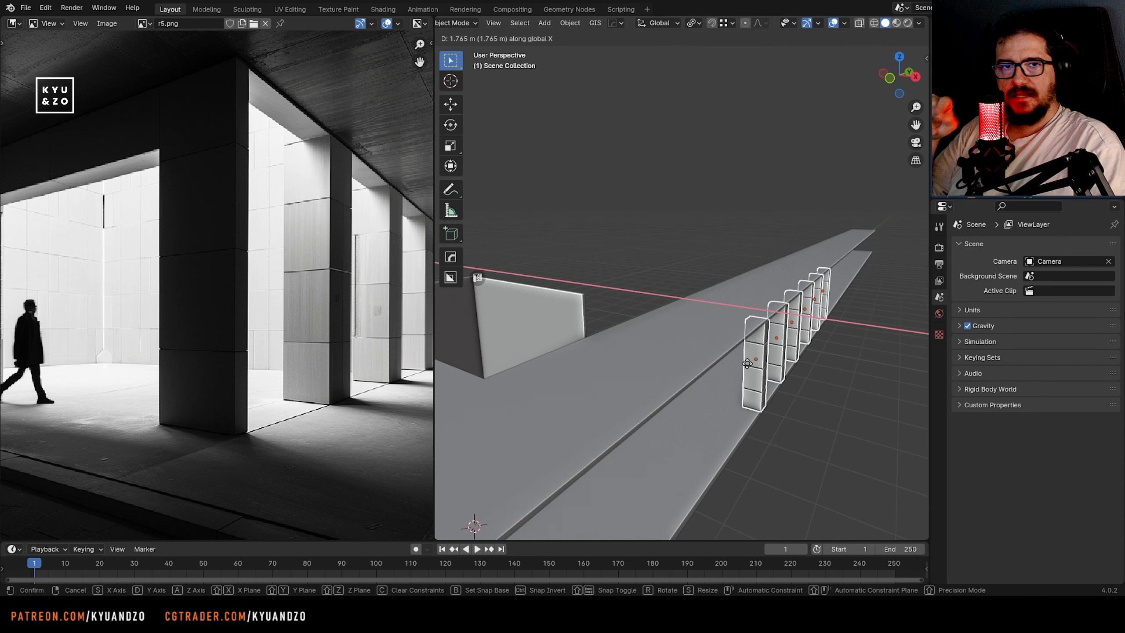
pyautogui.click(747, 364)
pyautogui.press('KP_0')
pyautogui.hotkey('ctrl', 's')
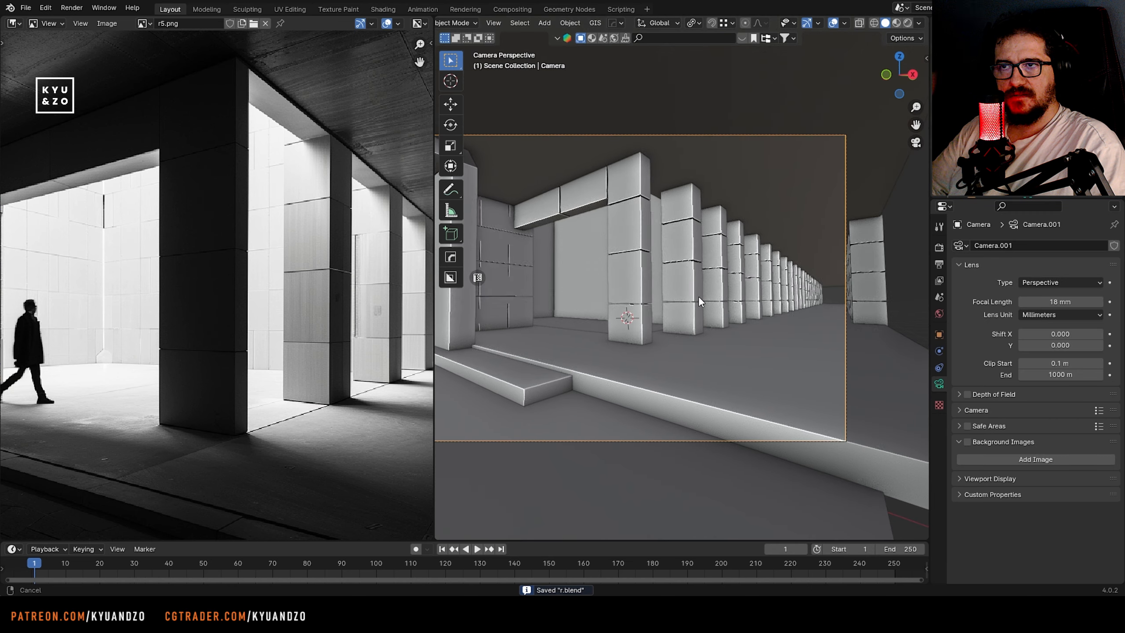
# Slide the opposite pillar row about 0.21 m inward along X to meet the camera frame's edge, and save the file
pyautogui.keyDown('shift'); pyautogui.moveTo(698, 296); pyautogui.dragTo(690, 297, button='middle'); pyautogui.keyUp('shift')
pyautogui.moveTo(890, 309); pyautogui.dragTo(853, 306)
pyautogui.press('g')
pyautogui.press('s')
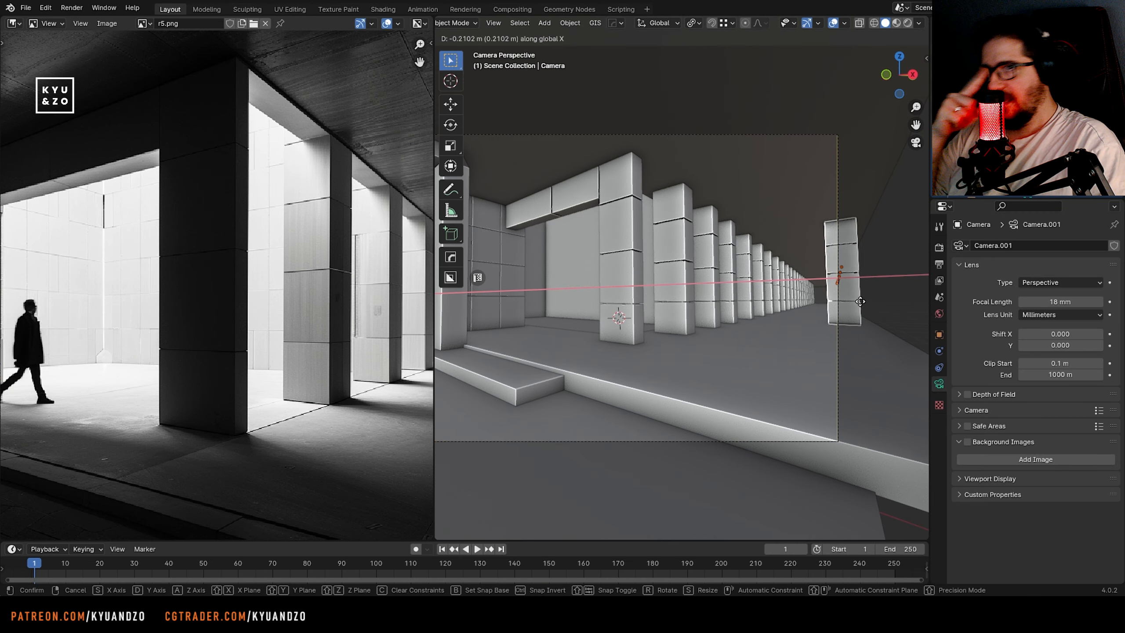
pyautogui.click(861, 301)
pyautogui.hotkey('ctrl', 's')
# Add a lengthwise loop cut to the raised floor slab beside its front edge, outlining a thin strip
pyautogui.scroll(-4, 170, 272)
pyautogui.moveTo(173, 282); pyautogui.dragTo(171, 269, button='middle')
pyautogui.click(524, 352)
pyautogui.keyDown('shift'); pyautogui.moveTo(523, 356); pyautogui.dragTo(623, 332, button='middle'); pyautogui.keyUp('shift')
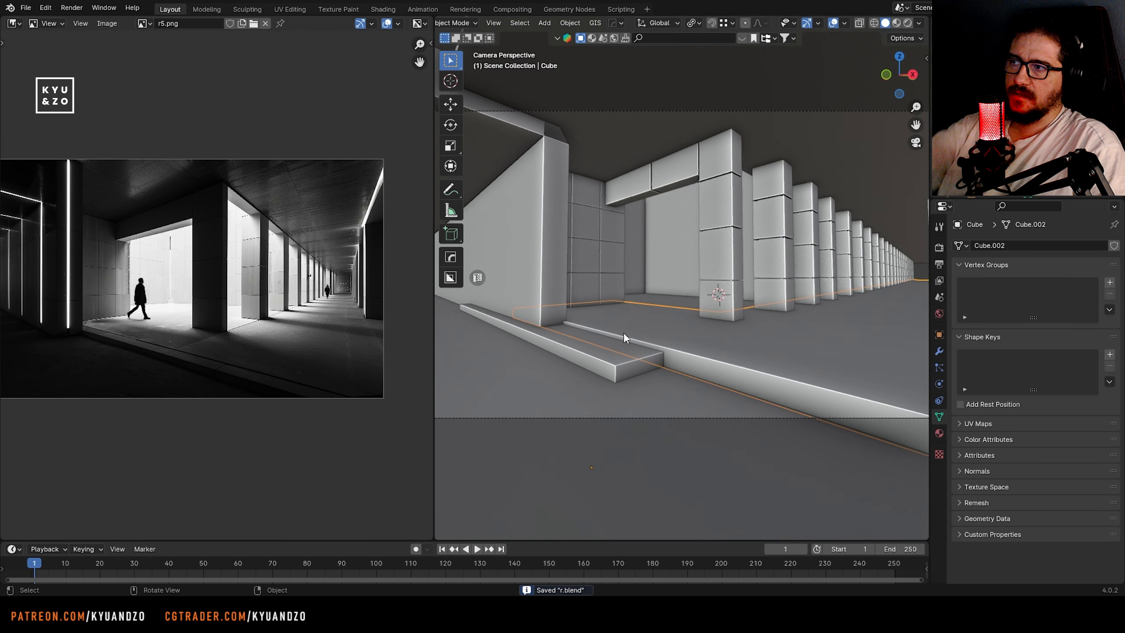
pyautogui.scroll(1, 623, 332)
pyautogui.press('Tab')
pyautogui.hotkey('ctrl', 'r')
pyautogui.click(623, 333)
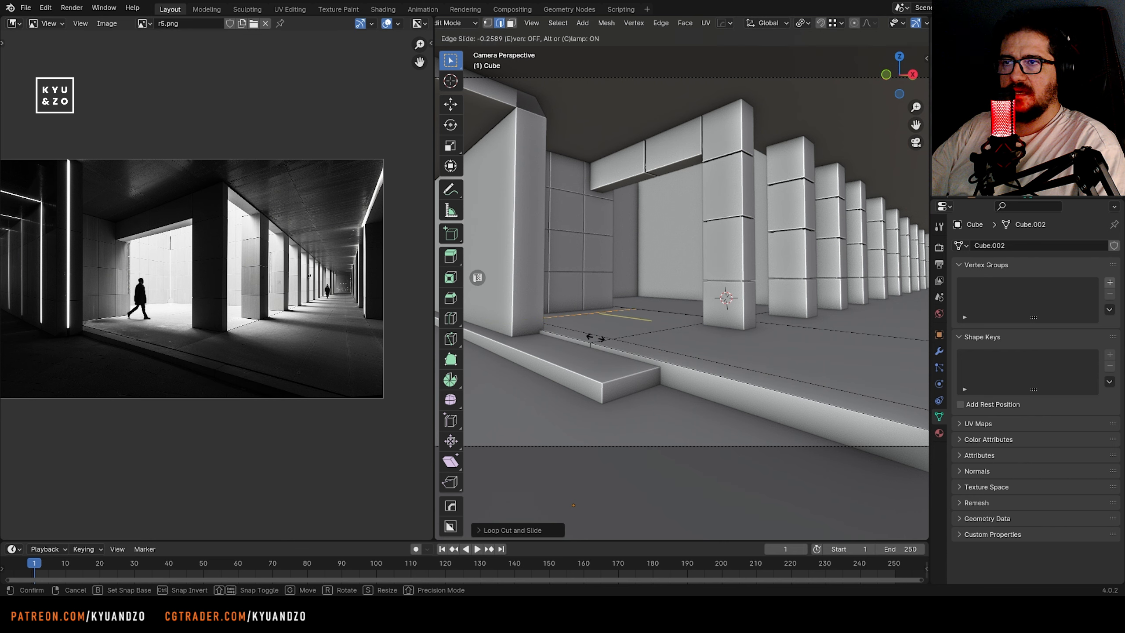
pyautogui.click(571, 345)
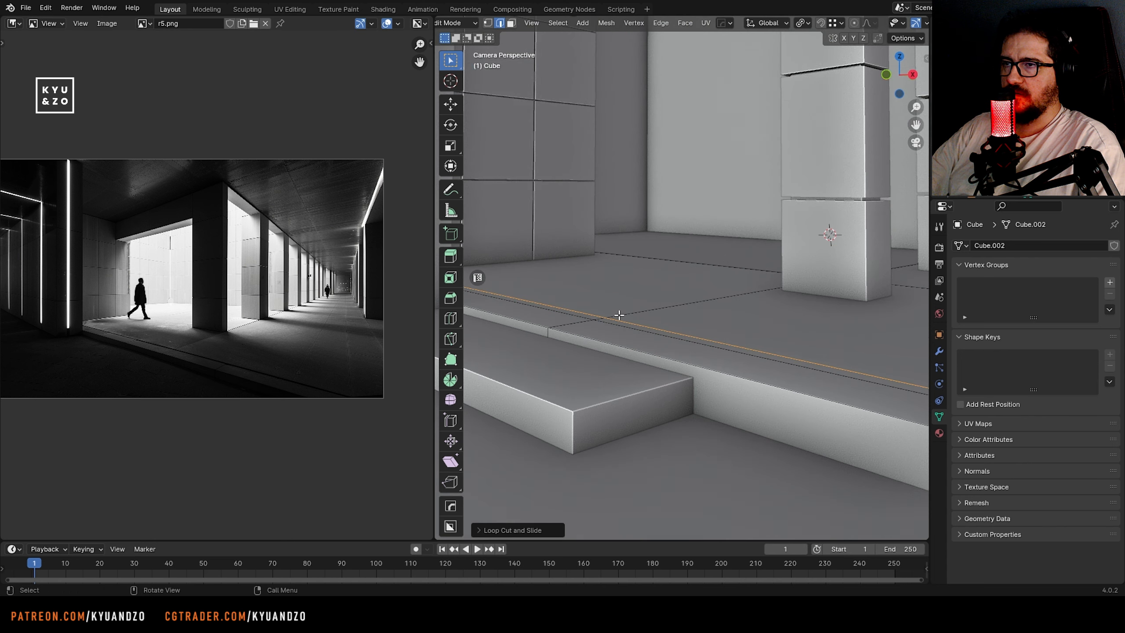
# Extrude the thin strip near the floor slab's front edge about 0.12 m inward along its normals as a groove, and save
pyautogui.scroll(4, 566, 341)
pyautogui.press('3')
pyautogui.keyDown('alt'); pyautogui.click(560, 335); pyautogui.keyUp('alt')
pyautogui.click(680, 24)
pyautogui.click(699, 49)
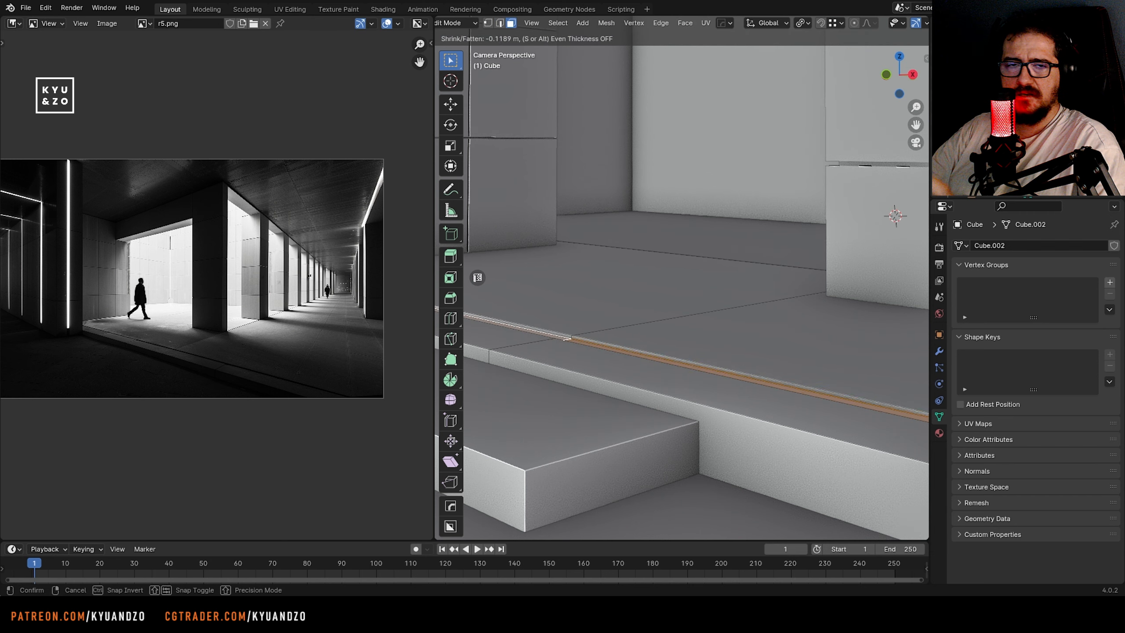
pyautogui.click(644, 291)
pyautogui.press('Tab')
pyautogui.scroll(-3, 643, 290)
pyautogui.hotkey('ctrl', 's')
# Move the light back wall behind the front pillar along the Y axis by about 0.5 m
pyautogui.keyDown('shift'); pyautogui.moveTo(675, 282); pyautogui.dragTo(501, 308, button='middle'); pyautogui.keyUp('shift')
pyautogui.keyDown('shift'); pyautogui.moveTo(438, 131); pyautogui.dragTo(642, 239, button='middle'); pyautogui.keyUp('shift')
pyautogui.scroll(-4, 642, 240)
pyautogui.keyDown('shift'); pyautogui.moveTo(594, 281); pyautogui.dragTo(678, 266, button='middle'); pyautogui.keyUp('shift')
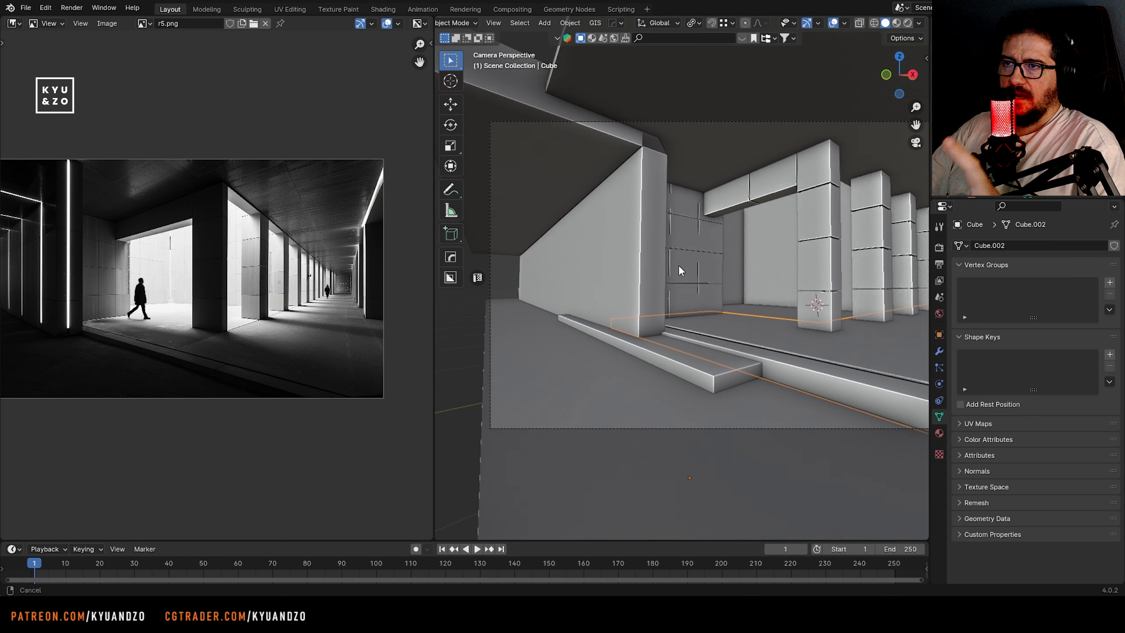
pyautogui.scroll(2, 753, 250)
pyautogui.keyDown('shift'); pyautogui.moveTo(763, 247); pyautogui.dragTo(665, 250, button='middle'); pyautogui.keyUp('shift')
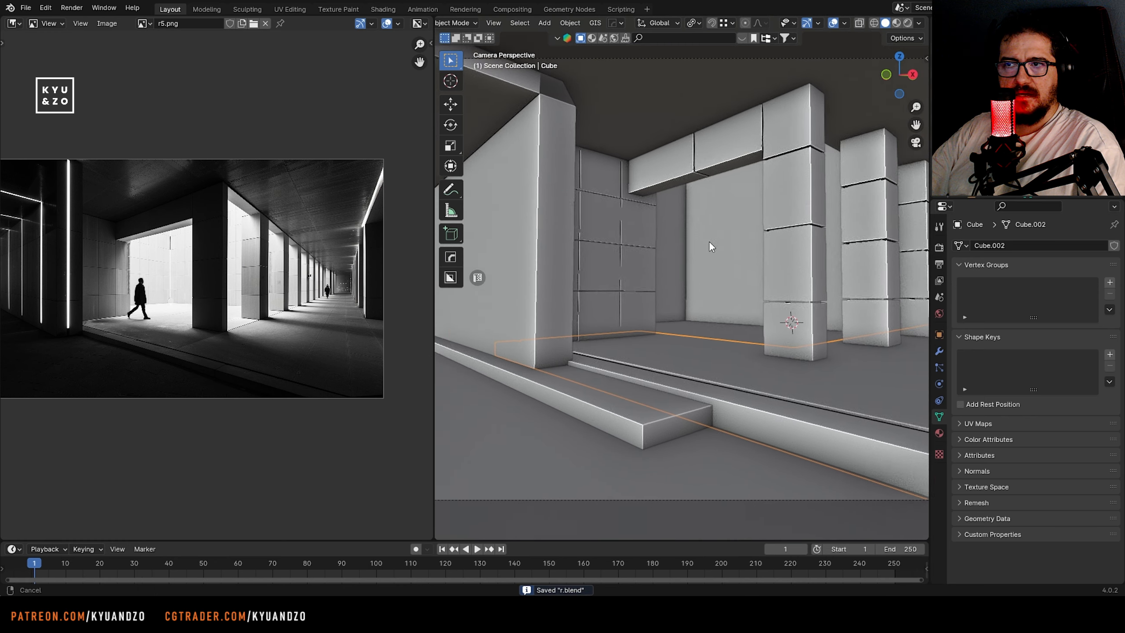
pyautogui.scroll(2, 664, 253)
pyautogui.click(647, 263)
pyautogui.scroll(4, 186, 276)
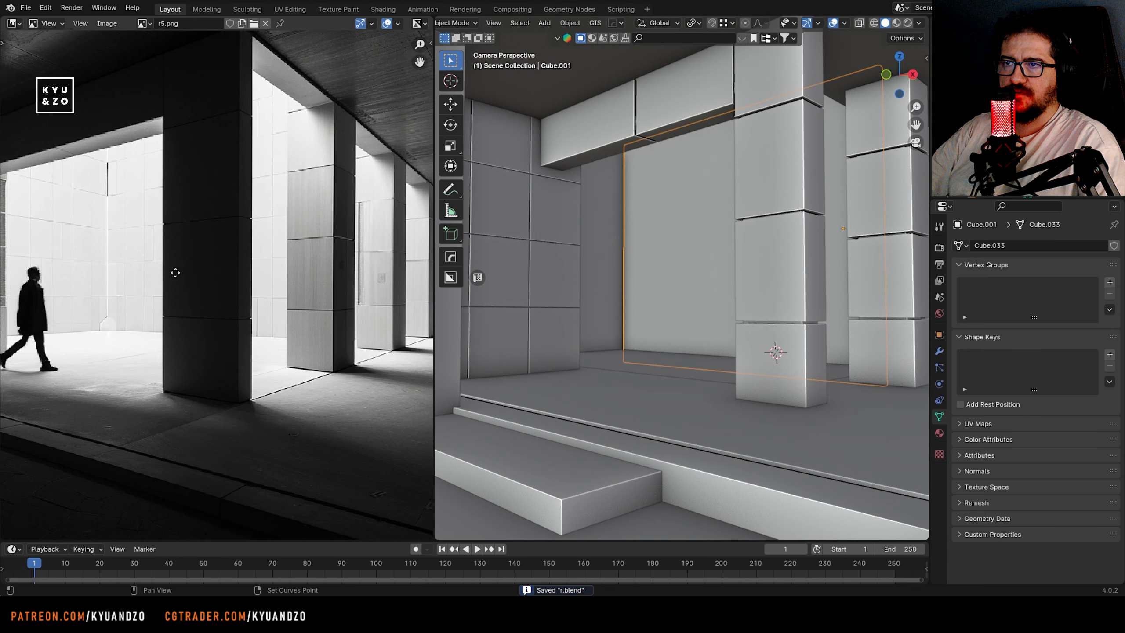
pyautogui.moveTo(176, 271); pyautogui.dragTo(227, 314, button='middle')
pyautogui.click(613, 284)
pyautogui.press('g')
pyautogui.press('d')
pyautogui.click(629, 278)
pyautogui.click(697, 298)
pyautogui.press('g')
pyautogui.press('d')
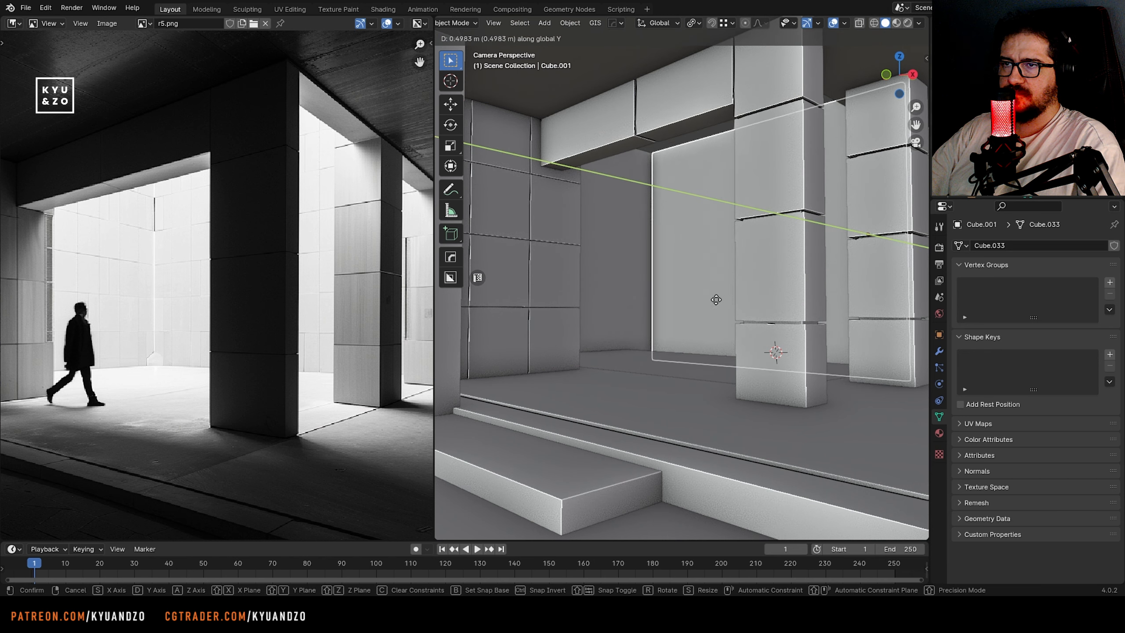
pyautogui.click(720, 298)
# Edit the wall piece behind the beam, select its upper vertices with X-ray on, leave editing, and save the file
pyautogui.keyDown('shift'); pyautogui.moveTo(720, 298); pyautogui.dragTo(611, 313, button='middle'); pyautogui.keyUp('shift')
pyautogui.keyDown('shift'); pyautogui.click(545, 229); pyautogui.keyUp('shift')
pyautogui.press('Tab')
pyautogui.scroll(-7, 690, 299)
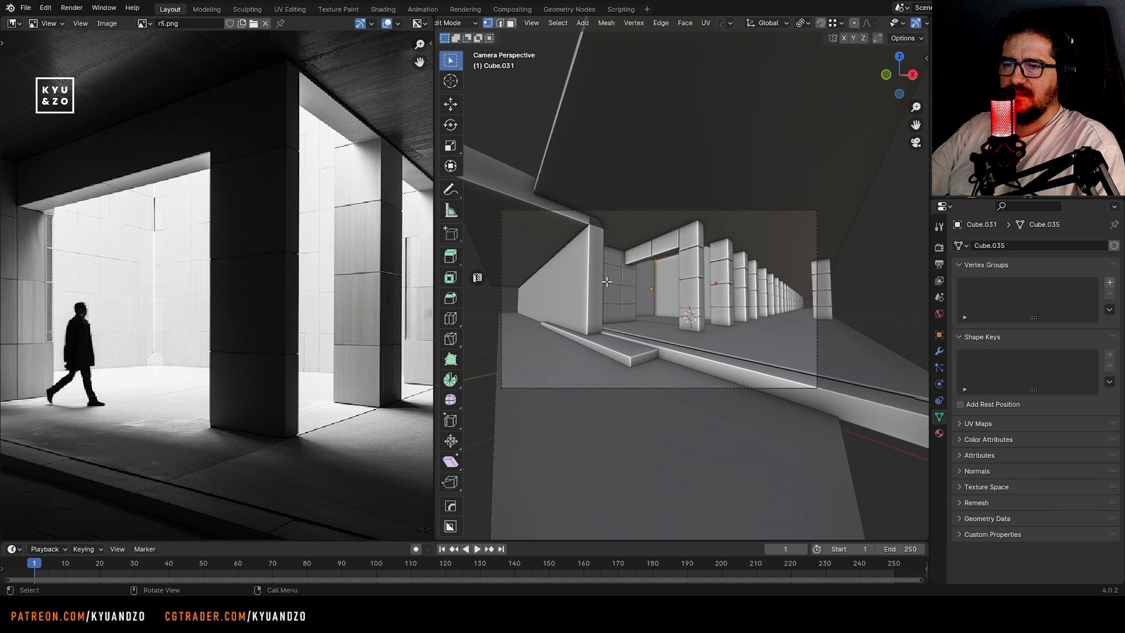
pyautogui.scroll(3, 677, 283)
pyautogui.hotkey('alt', 'z')
pyautogui.moveTo(522, 188); pyautogui.dragTo(792, 277)
pyautogui.press('Tab')
pyautogui.keyDown('shift'); pyautogui.moveTo(610, 286); pyautogui.dragTo(641, 243, button='middle'); pyautogui.keyUp('shift')
pyautogui.hotkey('ctrl', 's')
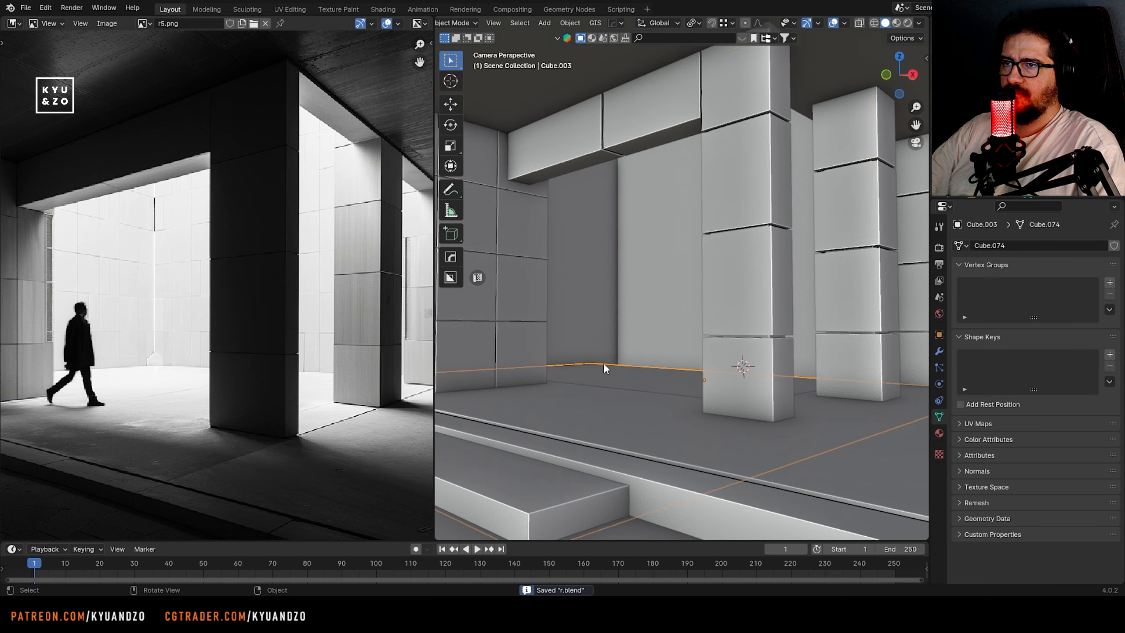
# Move the far-edge vertices of the inner floor plane behind the pillars along the Y axis and save the file
pyautogui.click(604, 373)
pyautogui.scroll(-2, 620, 359)
pyautogui.keyDown('shift'); pyautogui.moveTo(644, 346); pyautogui.dragTo(582, 294, button='middle'); pyautogui.keyUp('shift')
pyautogui.press('Tab')
pyautogui.hotkey('alt', 'z')
pyautogui.moveTo(515, 286); pyautogui.dragTo(842, 356)
pyautogui.hotkey('alt', 'z')
pyautogui.press('g')
pyautogui.press('y')
pyautogui.click(555, 253)
pyautogui.press('Tab')
pyautogui.keyDown('shift'); pyautogui.moveTo(555, 253); pyautogui.dragTo(612, 306, button='middle'); pyautogui.keyUp('shift')
pyautogui.hotkey('ctrl', 's')
# Move the light back wall behind the front pillar along the Y axis by about 0.35 m
pyautogui.click(633, 299)
pyautogui.scroll(1, 633, 299)
pyautogui.click(697, 283)
pyautogui.press('g')
pyautogui.press('y')
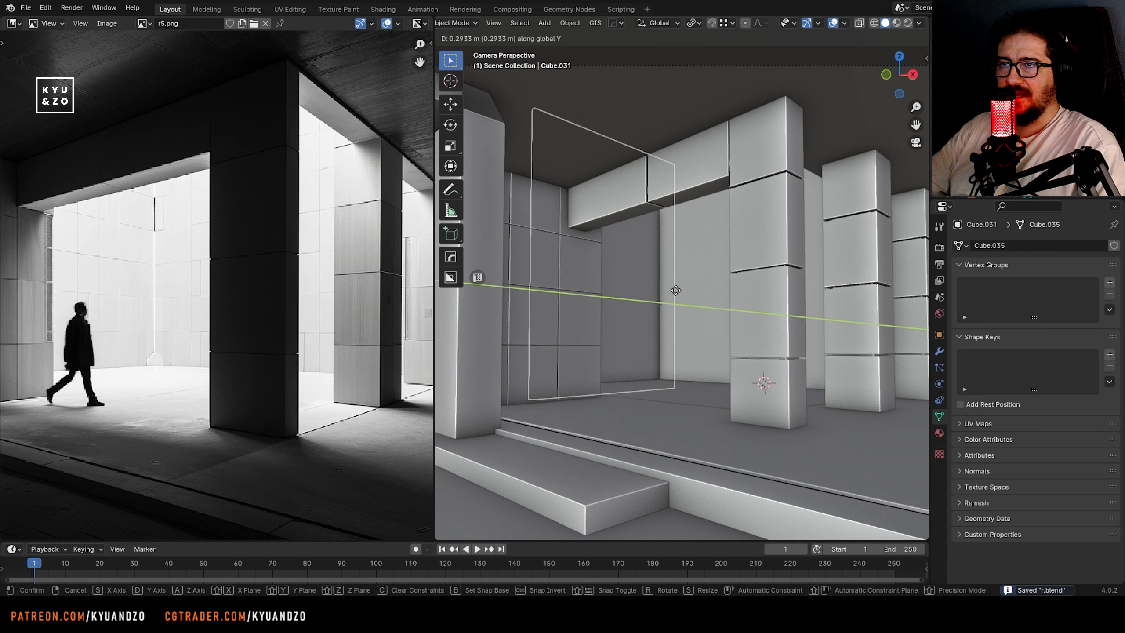
pyautogui.click(711, 264)
pyautogui.scroll(2, 267, 307)
pyautogui.scroll(-5, 267, 306)
# Examine the junction between the front floor slab and the inner floor plane around the pillars
pyautogui.click(683, 452)
pyautogui.moveTo(651, 368); pyautogui.dragTo(582, 300, button='middle')
pyautogui.hotkey('shift', '`')
pyautogui.press('w')
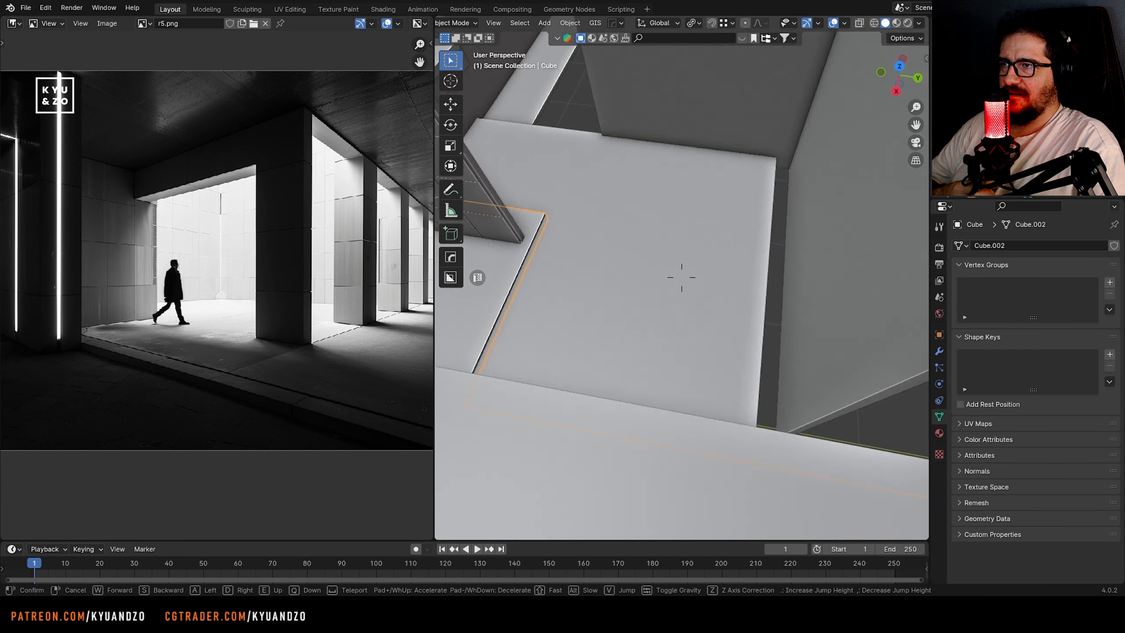
pyautogui.click(681, 277)
pyautogui.click(681, 278)
pyautogui.moveTo(681, 277); pyautogui.dragTo(613, 257, button='middle')
pyautogui.hotkey('shift', '`')
pyautogui.press('s')
pyautogui.click(681, 278)
# Try moving the inner floor plane vertically, and delete the plane behind the pillars
pyautogui.press('g')
pyautogui.press('d')
pyautogui.click(713, 244)
pyautogui.keyDown('shift'); pyautogui.moveTo(741, 246); pyautogui.dragTo(660, 277, button='middle'); pyautogui.keyUp('shift')
pyautogui.press('g')
pyautogui.press('a')
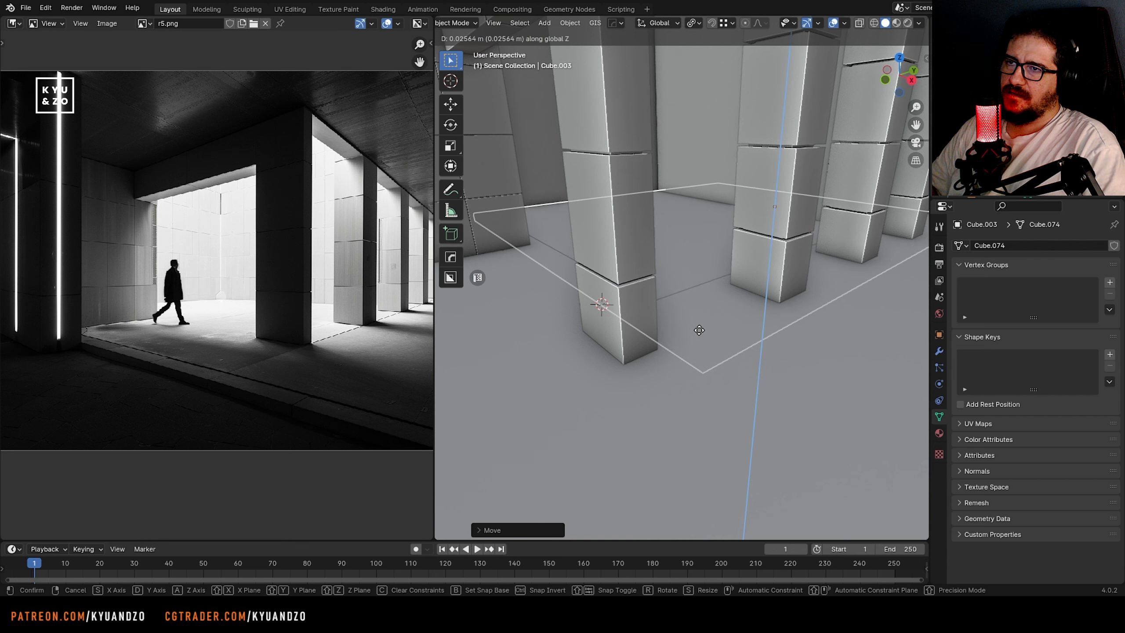
pyautogui.press('x')
pyautogui.press('y')
pyautogui.press('z')
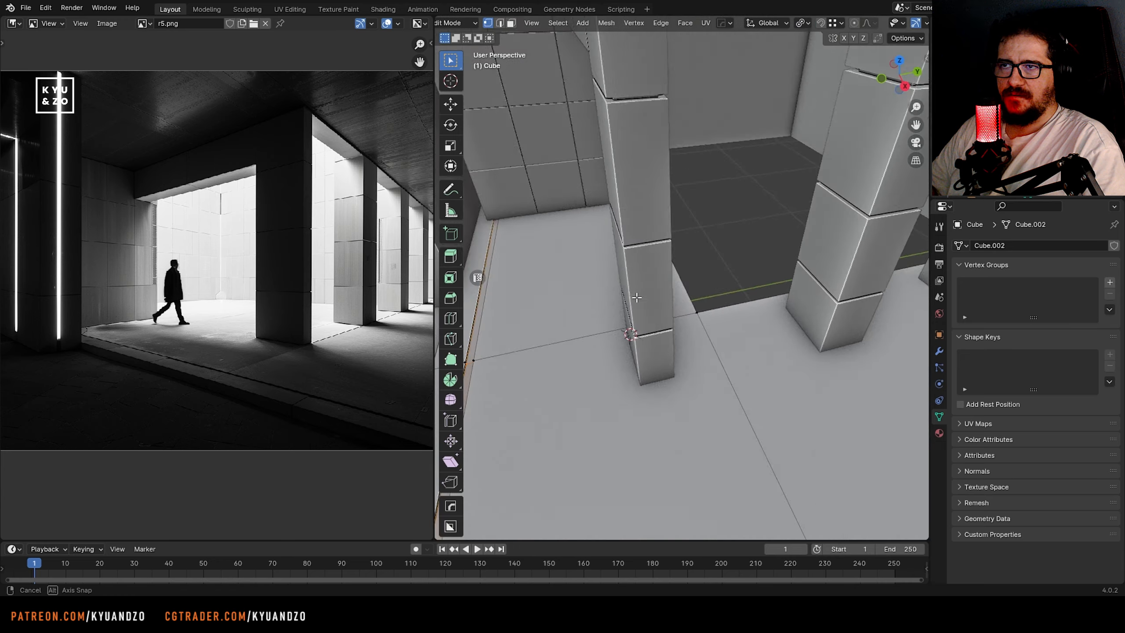
# Extrude the main floor slab's inner side face behind the pillar row to cover the open courtyard area
pyautogui.click(682, 277)
pyautogui.press('3')
pyautogui.click(644, 270)
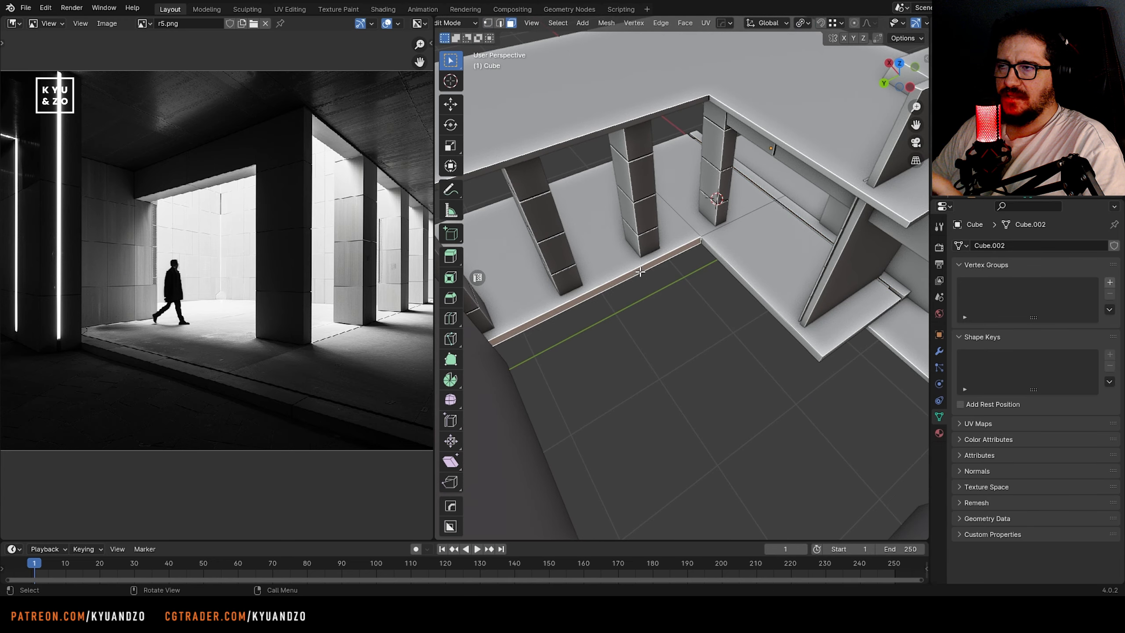
pyautogui.press('x')
pyautogui.press('e')
pyautogui.click(645, 158)
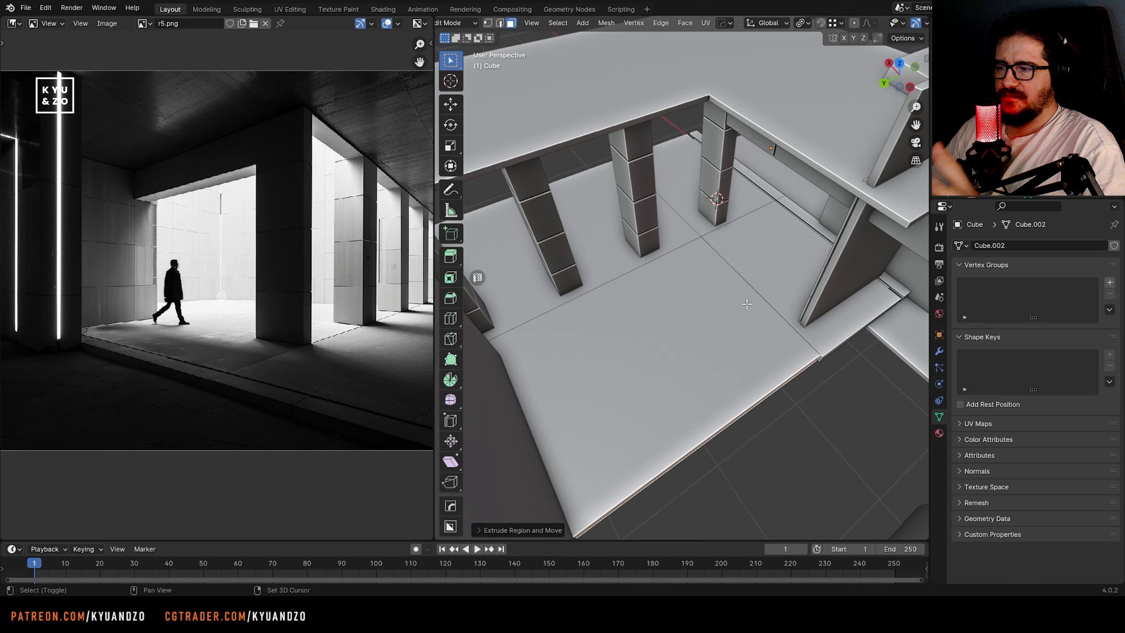
# Merge the two pairs of neighbouring vertices at the corner of the extended floor slab
pyautogui.hotkey('shift', '`')
pyautogui.click(681, 277)
pyautogui.press('1')
pyautogui.click(708, 253)
pyautogui.keyDown('shift'); pyautogui.click(719, 257); pyautogui.keyUp('shift')
pyautogui.press('m')
pyautogui.click(702, 302)
pyautogui.keyDown('shift'); pyautogui.click(716, 294); pyautogui.keyUp('shift')
pyautogui.press('m')
# Isolate the floor slab and move its end-corner vertices along the X axis in line with the neighbouring corner vertices
pyautogui.hotkey('shift', '`')
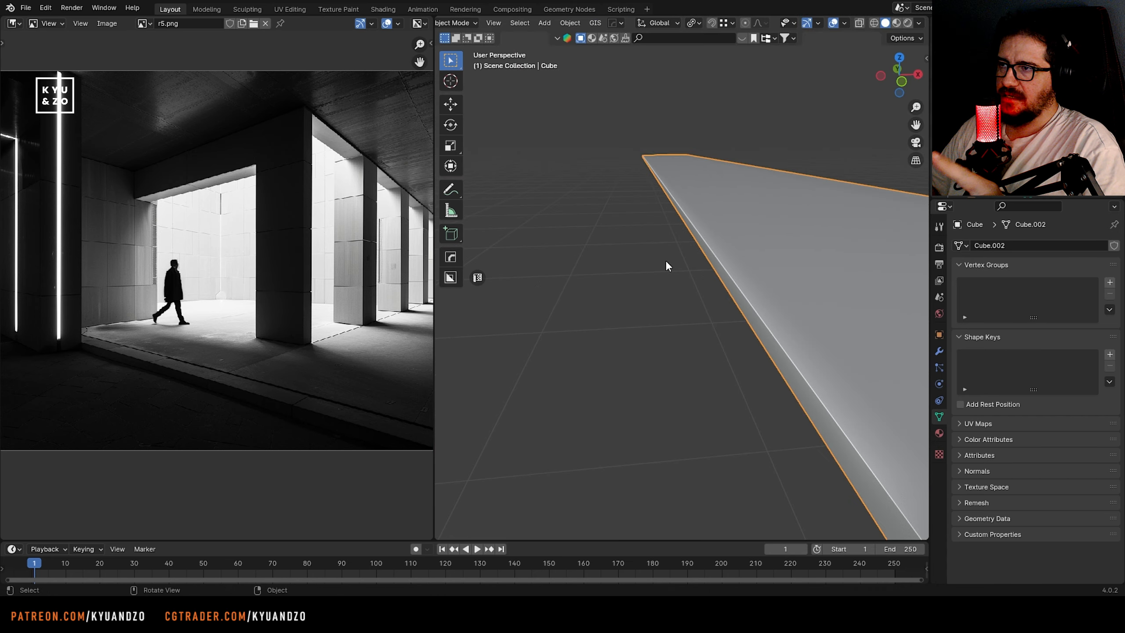
pyautogui.moveTo(666, 266); pyautogui.dragTo(663, 235, button='middle')
pyautogui.press('Tab')
pyautogui.hotkey('shift', '`')
pyautogui.click(681, 277)
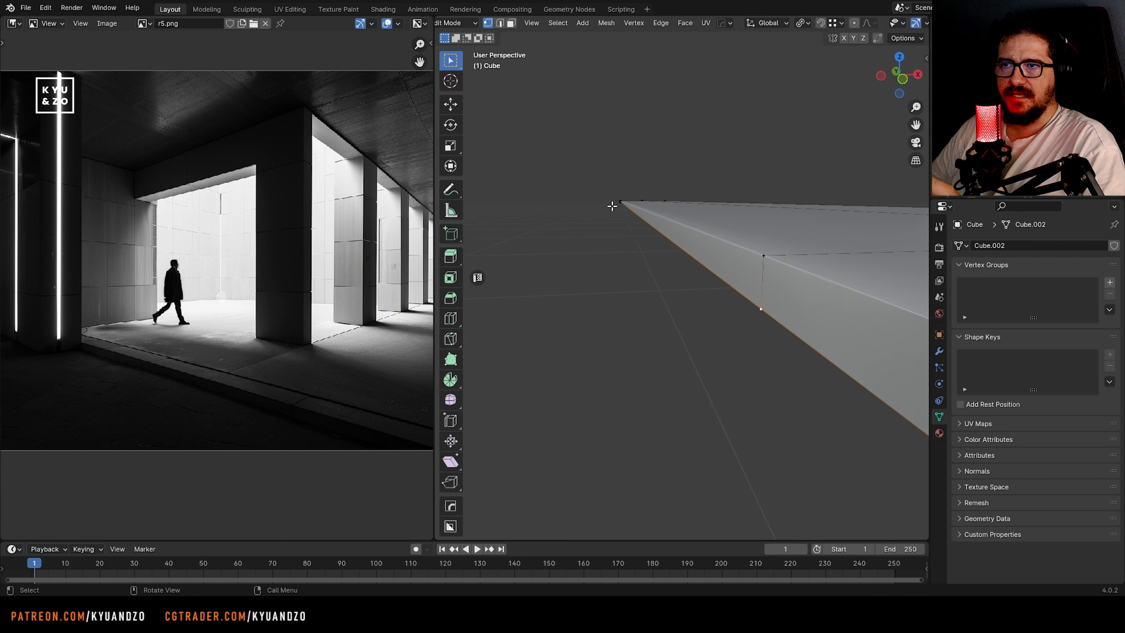
pyautogui.press('g')
pyautogui.press('x')
pyautogui.keyDown('ctrl'); pyautogui.click(769, 308); pyautogui.keyUp('ctrl')
pyautogui.click(642, 223)
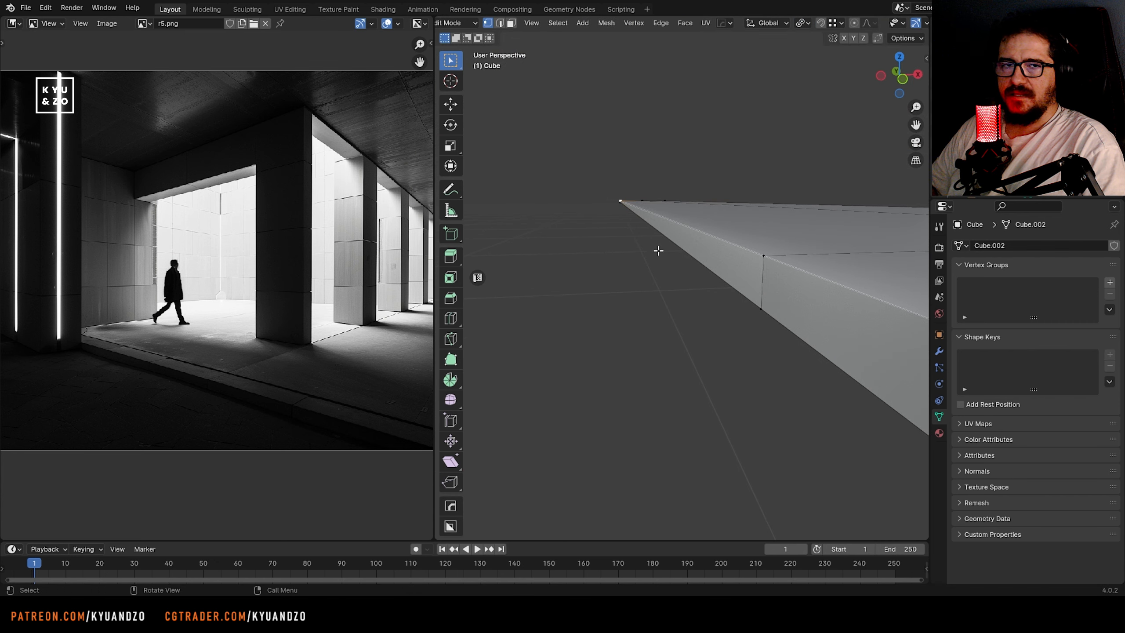
pyautogui.press('g')
pyautogui.press('x')
pyautogui.keyDown('ctrl'); pyautogui.click(763, 254); pyautogui.keyUp('ctrl')
pyautogui.moveTo(684, 215); pyautogui.dragTo(678, 232, button='middle')
pyautogui.press('Tab')
# Reveal all hidden objects, save the file, and compare the scene camera's view with the light strips in the reference
pyautogui.scroll(-4, 709, 234)
pyautogui.hotkey('alt', 'h')
pyautogui.hotkey('ctrl', 's')
pyautogui.moveTo(789, 355); pyautogui.dragTo(682, 311, button='middle')
pyautogui.click(680, 313)
pyautogui.press('KP_0')
pyautogui.scroll(-4, 660, 330)
pyautogui.keyDown('shift'); pyautogui.moveTo(594, 297); pyautogui.dragTo(654, 295, button='middle'); pyautogui.keyUp('shift')
pyautogui.scroll(1, 677, 258)
pyautogui.scroll(-2, 676, 257)
pyautogui.scroll(4, 50, 279)
pyautogui.moveTo(50, 280); pyautogui.dragTo(266, 253, button='middle')
pyautogui.keyDown('shift'); pyautogui.moveTo(551, 316); pyautogui.dragTo(588, 338, button='middle'); pyautogui.keyUp('shift')
pyautogui.click(622, 234)
pyautogui.scroll(2, 622, 233)
pyautogui.press('Tab')
pyautogui.hotkey('alt', 'z')
pyautogui.click(653, 254)
pyautogui.press('g')
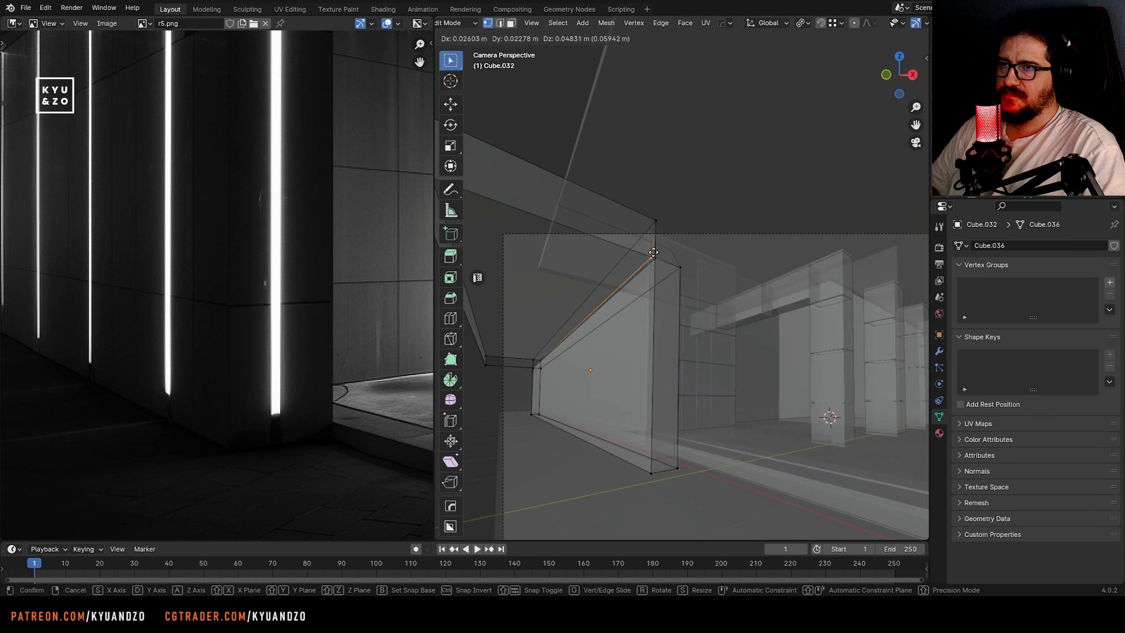
pyautogui.rightClick(653, 252)
pyautogui.press('Tab')
# Isolate the wall and canopy piece, align its stray top corner vertex with the adjacent corner along the X axis, and save
pyautogui.moveTo(653, 253); pyautogui.dragTo(630, 213, button='middle')
pyautogui.hotkey('shift', 'h')
pyautogui.hotkey('alt', 'z')
pyautogui.hotkey('shift', '`')
pyautogui.press('Escape')
pyautogui.press('Tab')
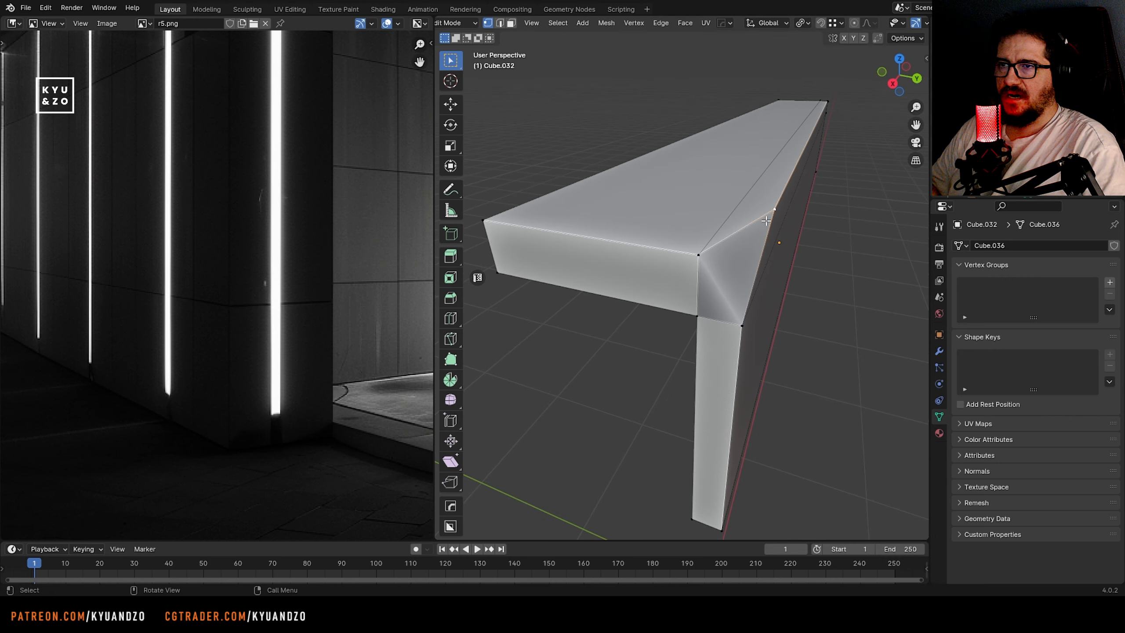
pyautogui.click(773, 210)
pyautogui.press('g')
pyautogui.press('x')
pyautogui.keyDown('ctrl'); pyautogui.click(700, 255); pyautogui.keyUp('ctrl')
pyautogui.moveTo(699, 255); pyautogui.dragTo(627, 269, button='middle')
pyautogui.press('Tab')
pyautogui.hotkey('ctrl', 's')
# Reveal all hidden objects and return to the scene camera's view with the whole reference image visible beside it
pyautogui.moveTo(726, 226); pyautogui.dragTo(694, 247, button='middle')
pyautogui.hotkey('alt', 'h')
pyautogui.scroll(-4, 695, 246)
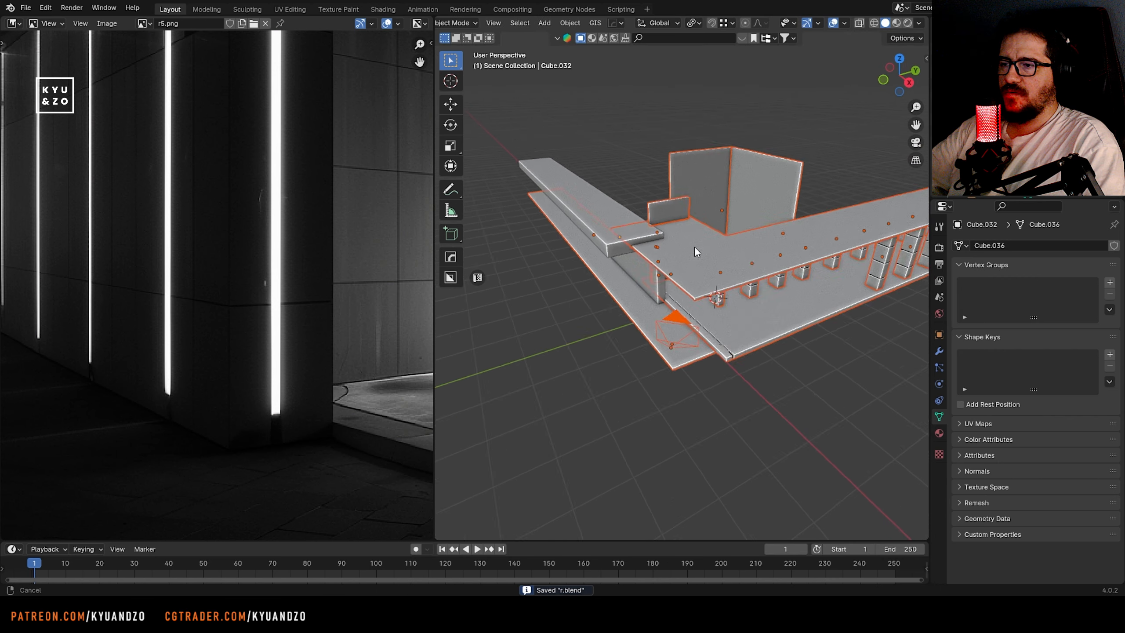
pyautogui.click(671, 315)
pyautogui.press('KP_0')
pyautogui.keyDown('shift'); pyautogui.moveTo(646, 288); pyautogui.dragTo(674, 255, button='middle'); pyautogui.keyUp('shift')
pyautogui.scroll(-4, 208, 163)
pyautogui.moveTo(208, 163); pyautogui.dragTo(212, 252, button='middle')
pyautogui.moveTo(389, 248); pyautogui.dragTo(390, 273, button='middle')
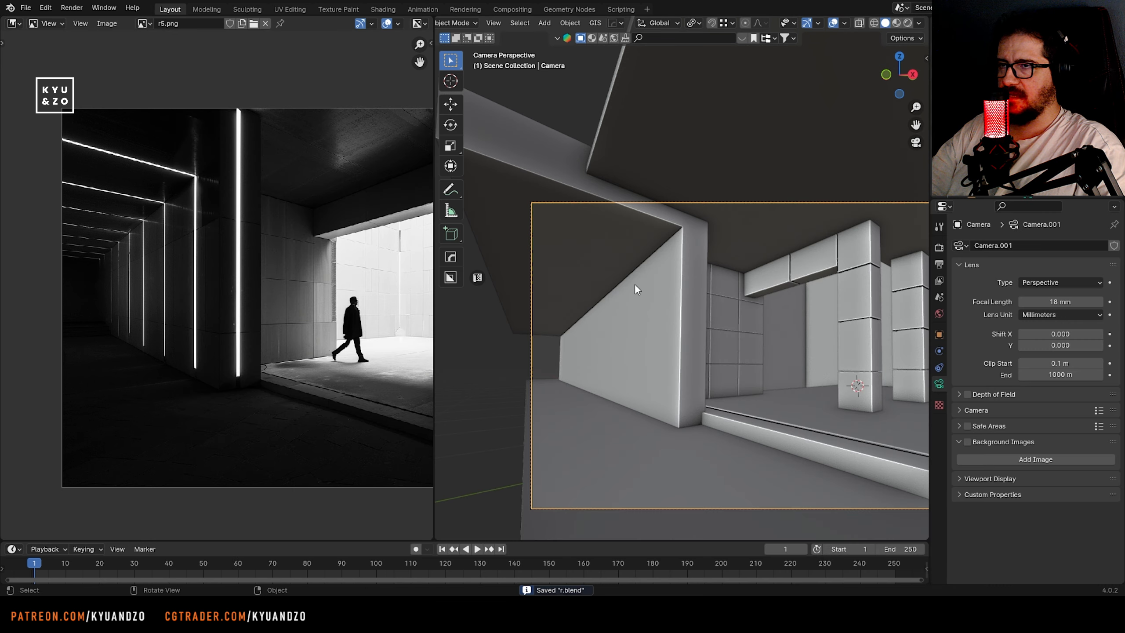
# Raise the canopy faces above the long side wall about 0.12 m along the Z axis
pyautogui.click(632, 248)
pyautogui.press('Tab')
pyautogui.keyDown('shift'); pyautogui.moveTo(610, 262); pyautogui.dragTo(666, 273, button='middle'); pyautogui.keyUp('shift')
pyautogui.scroll(-1, 666, 273)
pyautogui.press('2')
pyautogui.keyDown('alt'); pyautogui.click(728, 246); pyautogui.keyUp('alt')
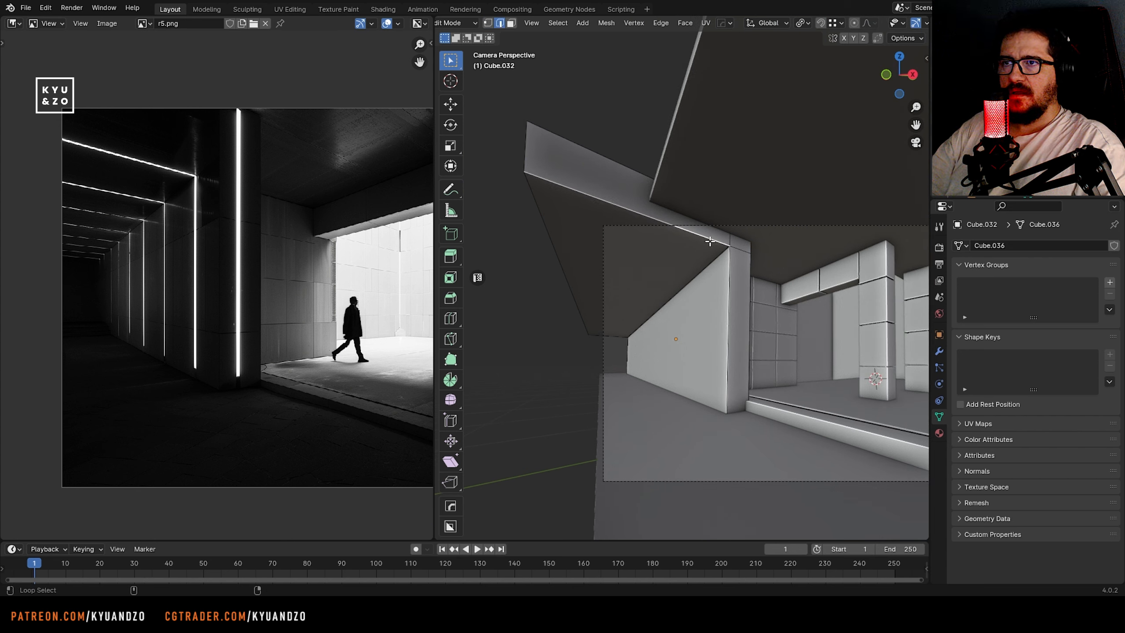
pyautogui.press('3')
pyautogui.click(732, 245)
pyautogui.keyDown('shift'); pyautogui.click(565, 247); pyautogui.keyUp('shift')
pyautogui.press('g')
pyautogui.press('z')
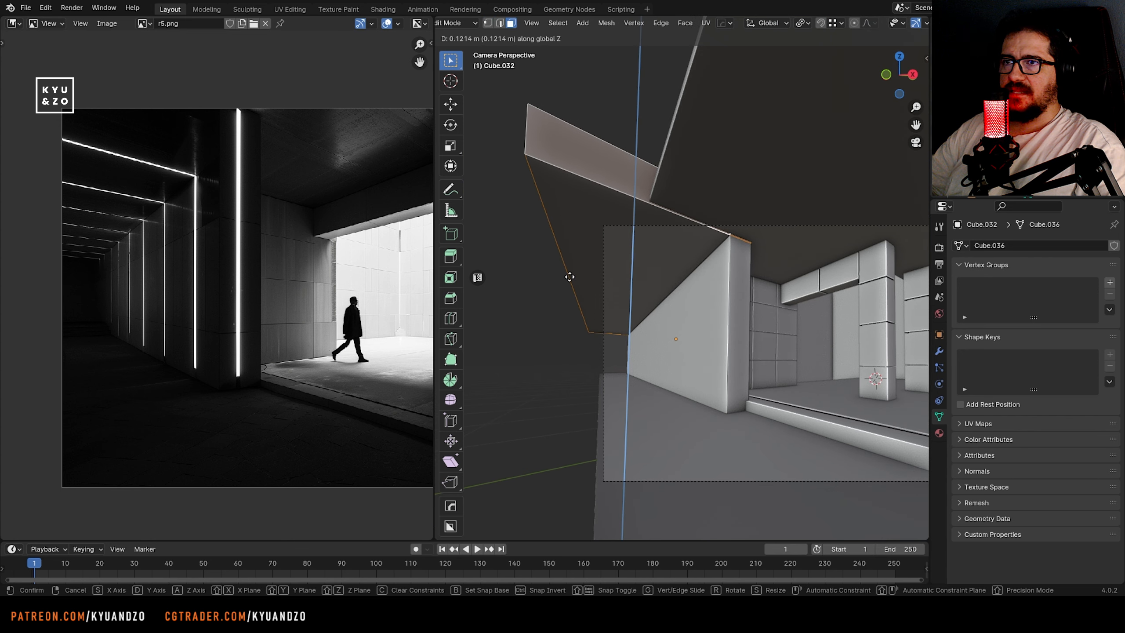
pyautogui.click(570, 272)
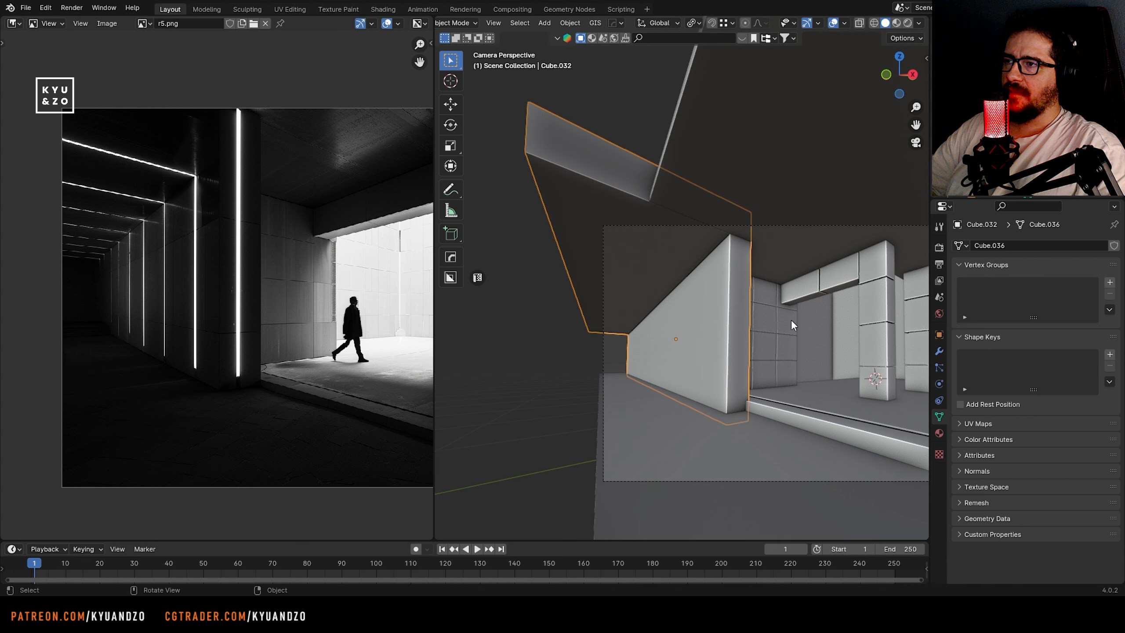
# Add two centred vertical loop cuts to the narrow end face of the long side wall
pyautogui.scroll(4, 797, 346)
pyautogui.hotkey('ctrl', 'r')
pyautogui.scroll(1, 699, 473)
pyautogui.click(699, 473)
pyautogui.rightClick(700, 472)
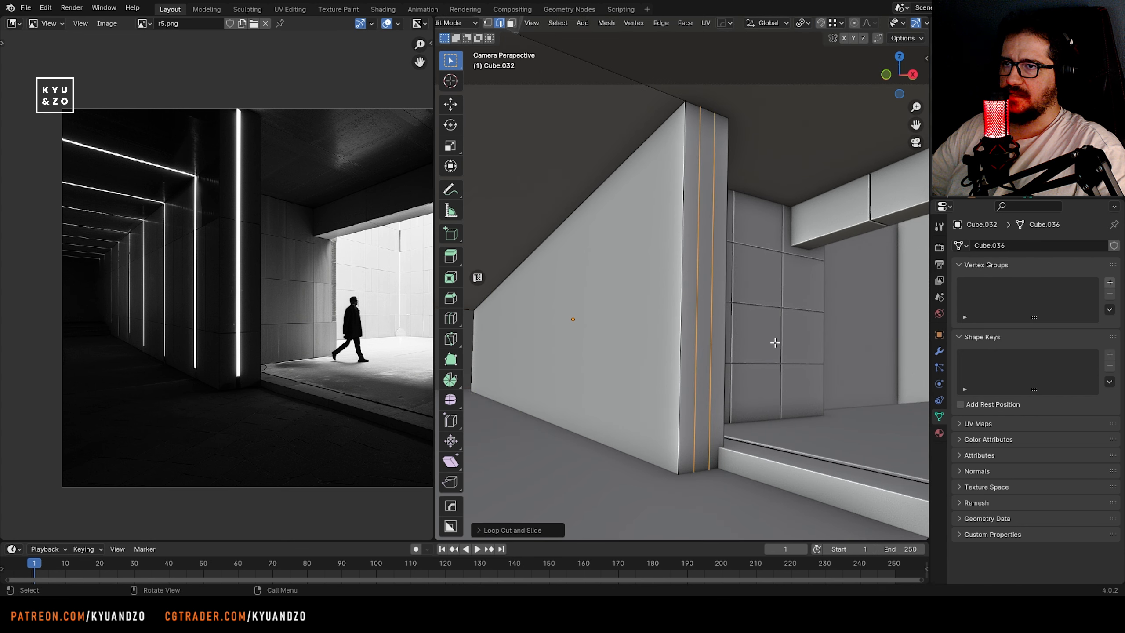
# Change the pivot point and scale the end face's two loops closer together along the Y axis
pyautogui.press('s')
pyautogui.press('y')
pyautogui.rightClick(673, 276)
pyautogui.click(803, 22)
pyautogui.click(810, 52)
pyautogui.press('s')
pyautogui.press('y')
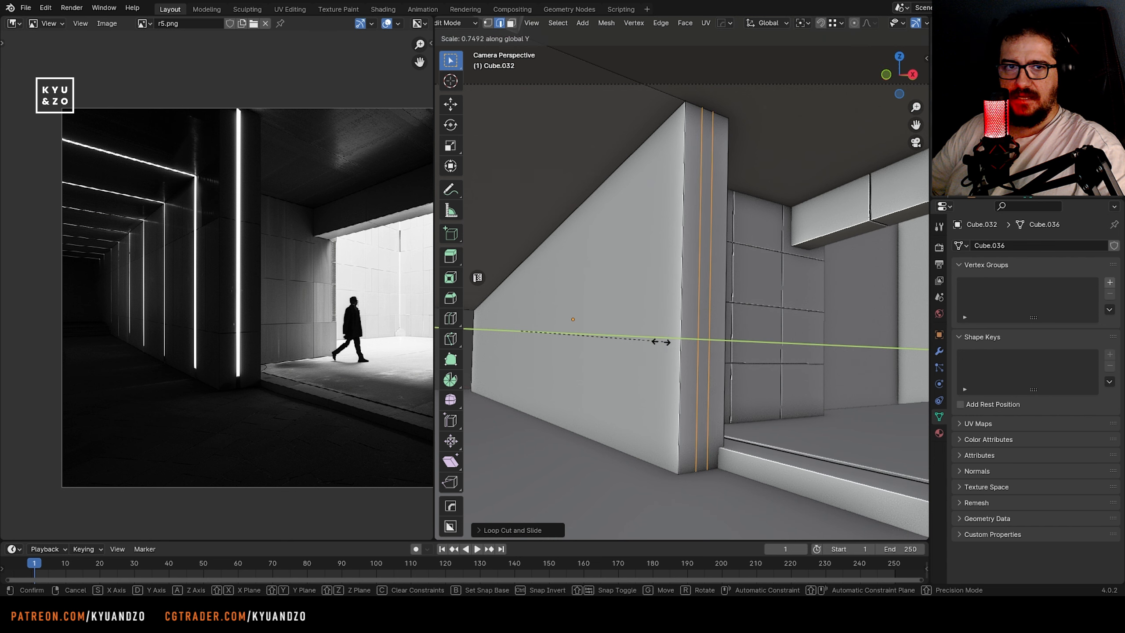
pyautogui.click(700, 309)
# Sink the narrow strip on the wall's end face inward along its normals as a light groove, and save the file
pyautogui.press('3')
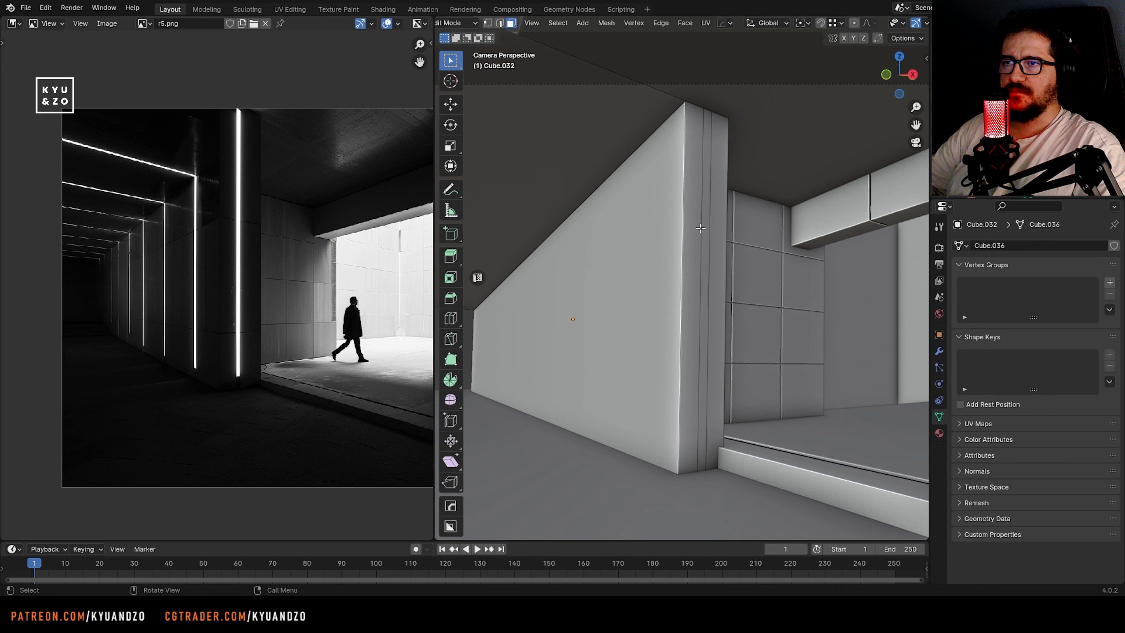
pyautogui.hotkey('alt', 's')
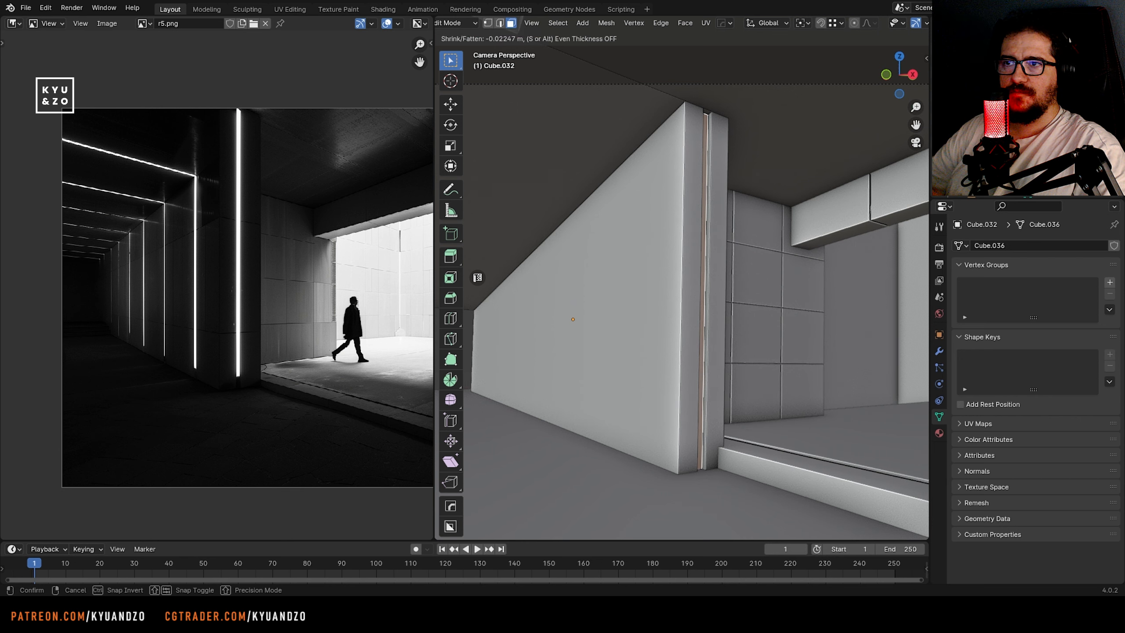
pyautogui.click(708, 350)
pyautogui.press('Tab')
pyautogui.hotkey('ctrl', 's')
pyautogui.scroll(-4, 709, 350)
pyautogui.scroll(3, 628, 311)
pyautogui.scroll(2, 609, 309)
pyautogui.keyDown('shift'); pyautogui.moveTo(610, 310); pyautogui.dragTo(651, 298, button='middle'); pyautogui.keyUp('shift')
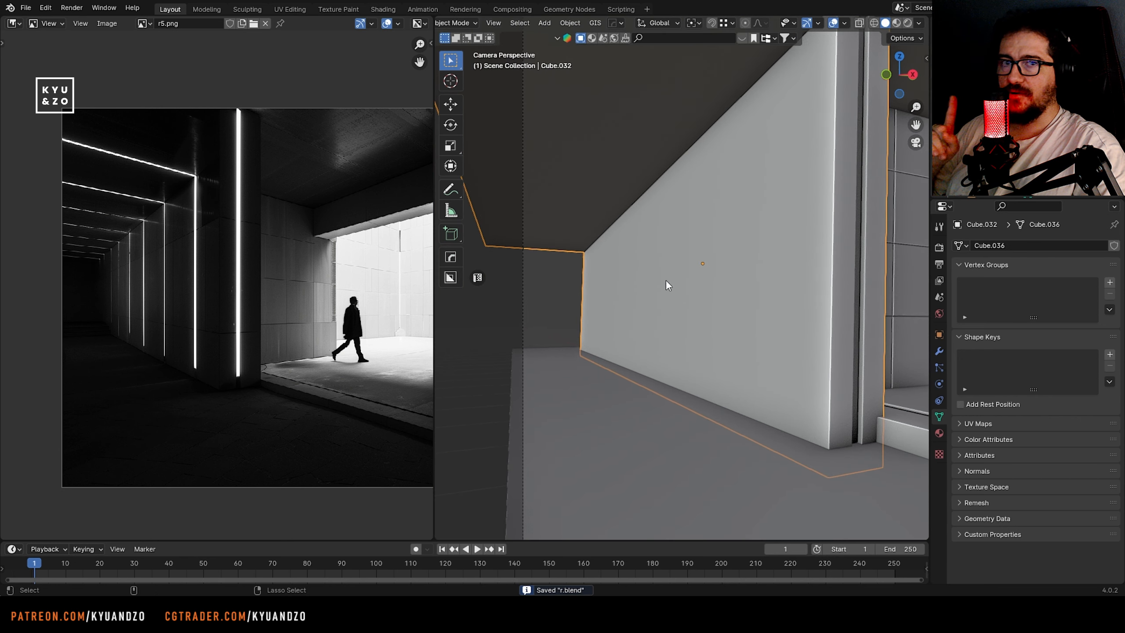
pyautogui.press('Tab')
pyautogui.scroll(4, 95, 372)
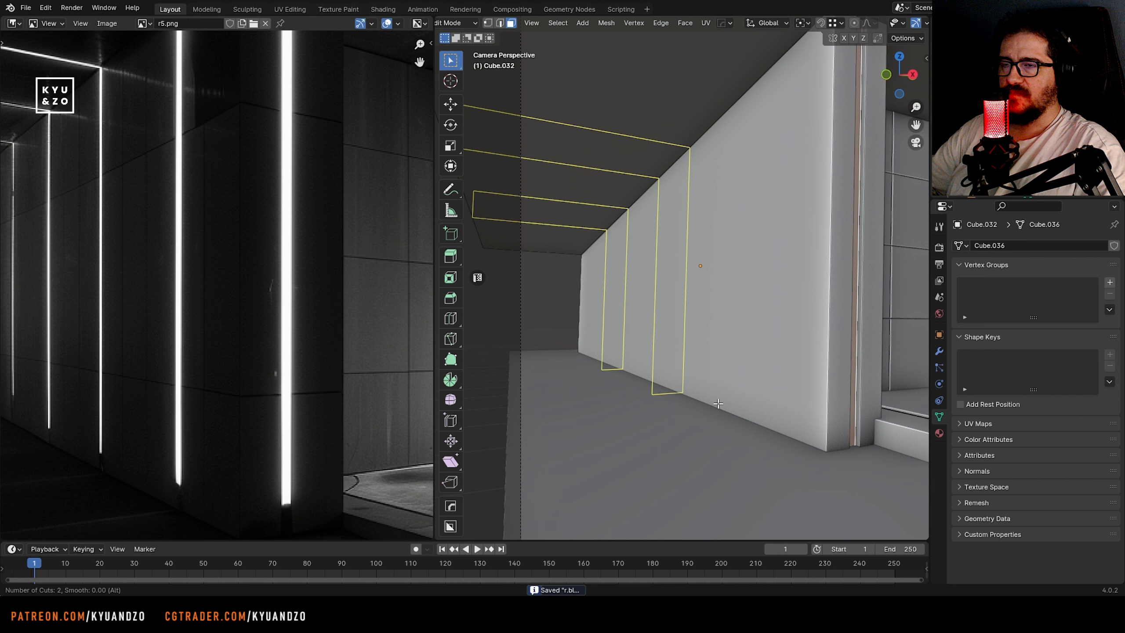
pyautogui.scroll(5, 718, 403)
pyautogui.press('Escape')
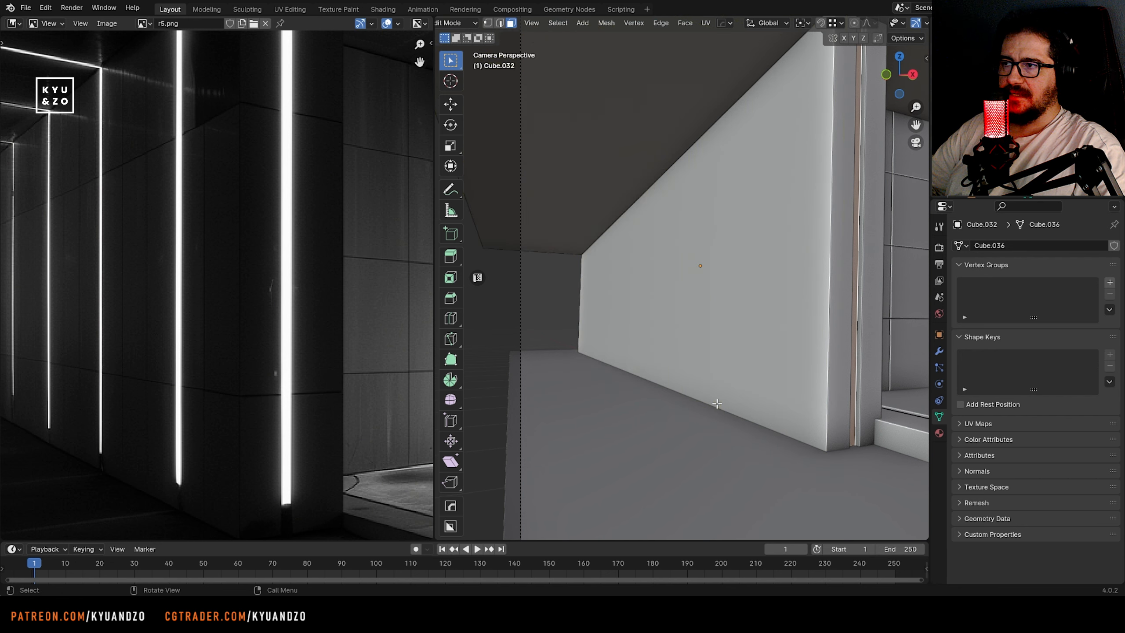
# Add two loop cuts around the long wall and canopy and scale them close together into a thin strip
pyautogui.moveTo(173, 302); pyautogui.dragTo(279, 362, button='middle')
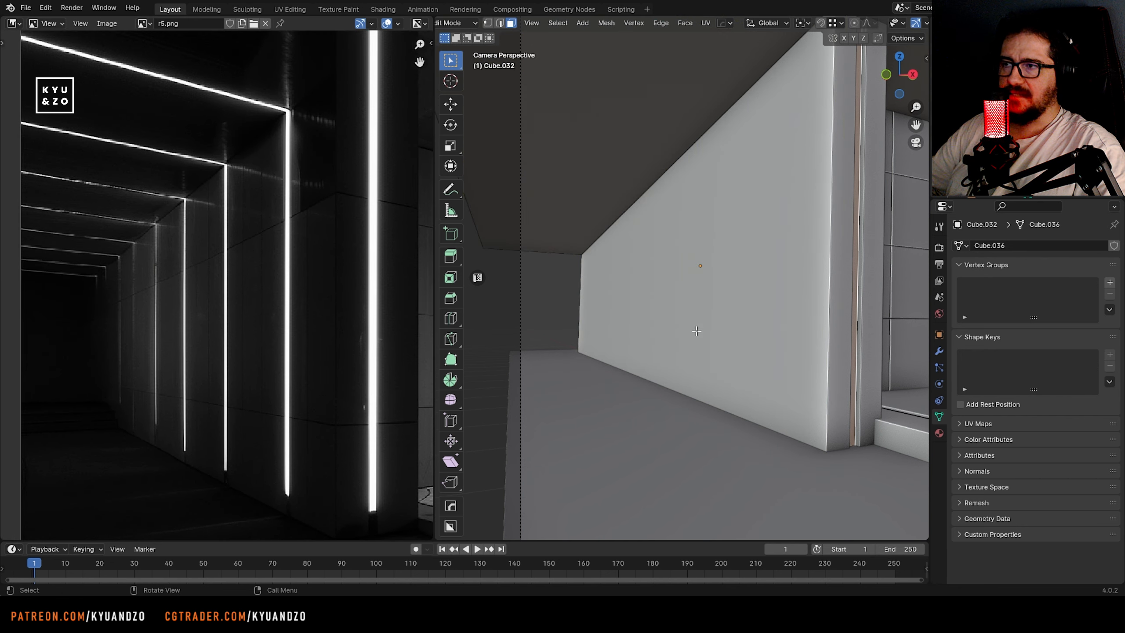
pyautogui.click(671, 347)
pyautogui.press('s')
pyautogui.press('y')
pyautogui.click(580, 269)
# Move the loop pair along the X axis towards the wall's front end and adjust its width along X
pyautogui.press('g')
pyautogui.press('x')
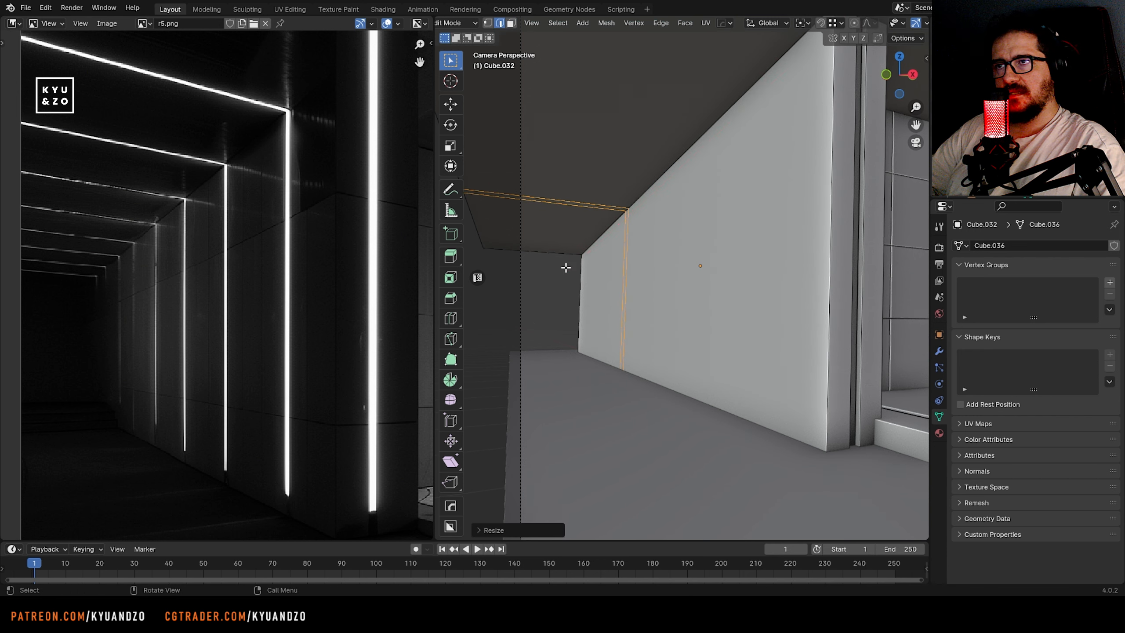
pyautogui.click(760, 289)
pyautogui.press('s')
pyautogui.press('x')
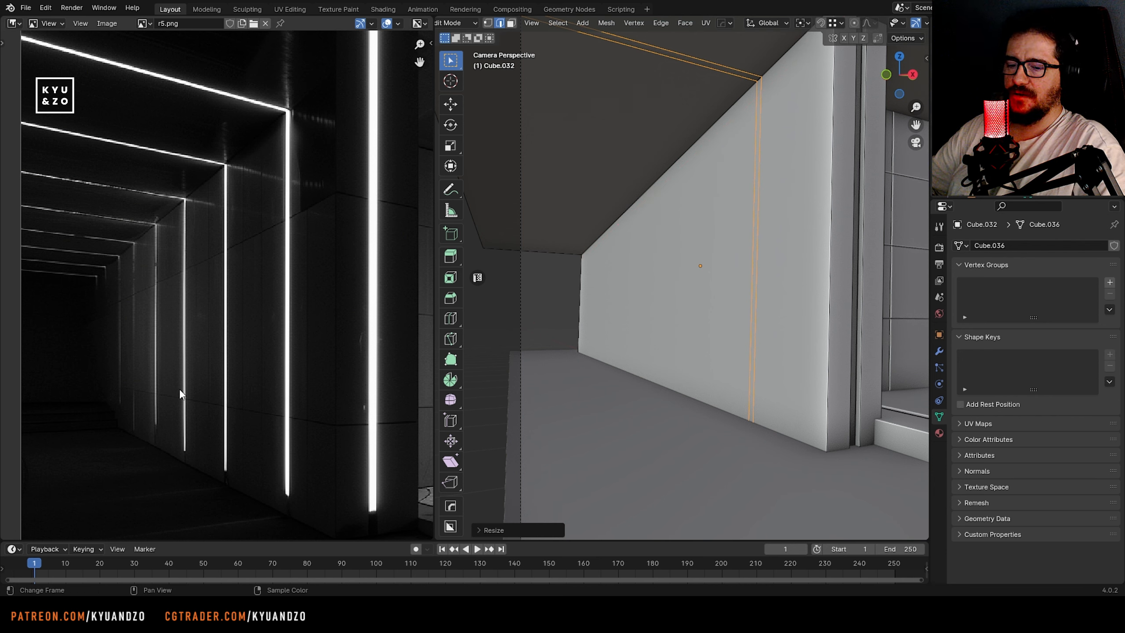
# Shift the first loop pair a bit further along the X axis, closer to the wall's front edge
pyautogui.press('g')
pyautogui.press('s')
pyautogui.click(810, 305)
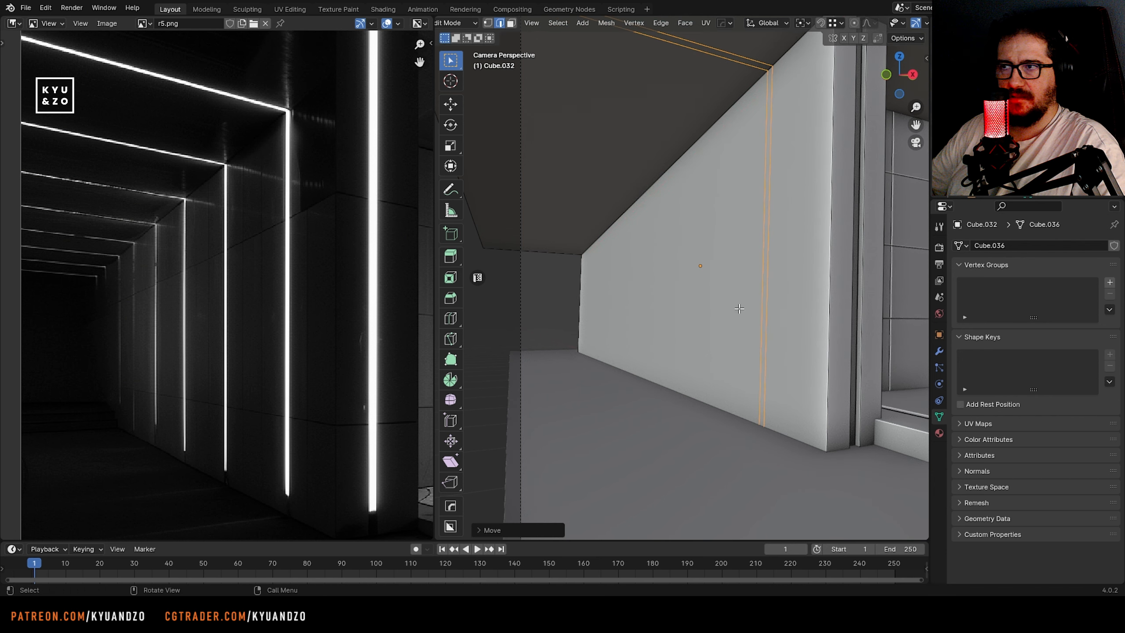
# Add a second pair of loop cuts around the wall, scale them into a thin strip and move it along X to mid-wall
pyautogui.hotkey('ctrl', 'r')
pyautogui.scroll(1, 655, 371)
pyautogui.click(656, 372)
pyautogui.rightClick(657, 371)
pyautogui.press('s')
pyautogui.press('s')
pyautogui.click(569, 271)
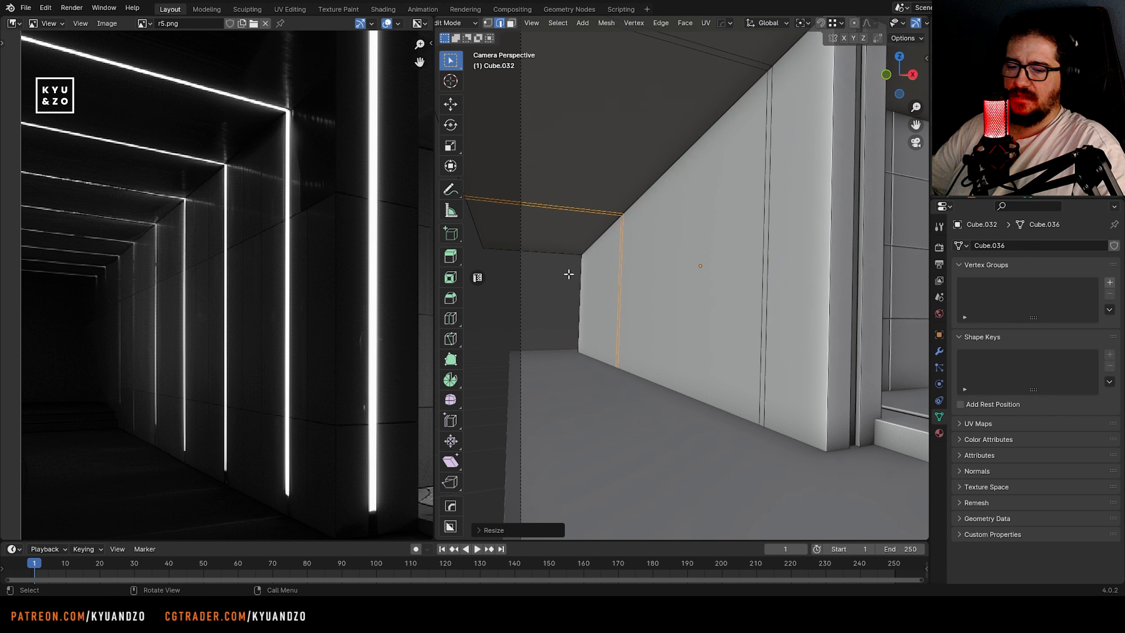
pyautogui.press('g')
pyautogui.press('x')
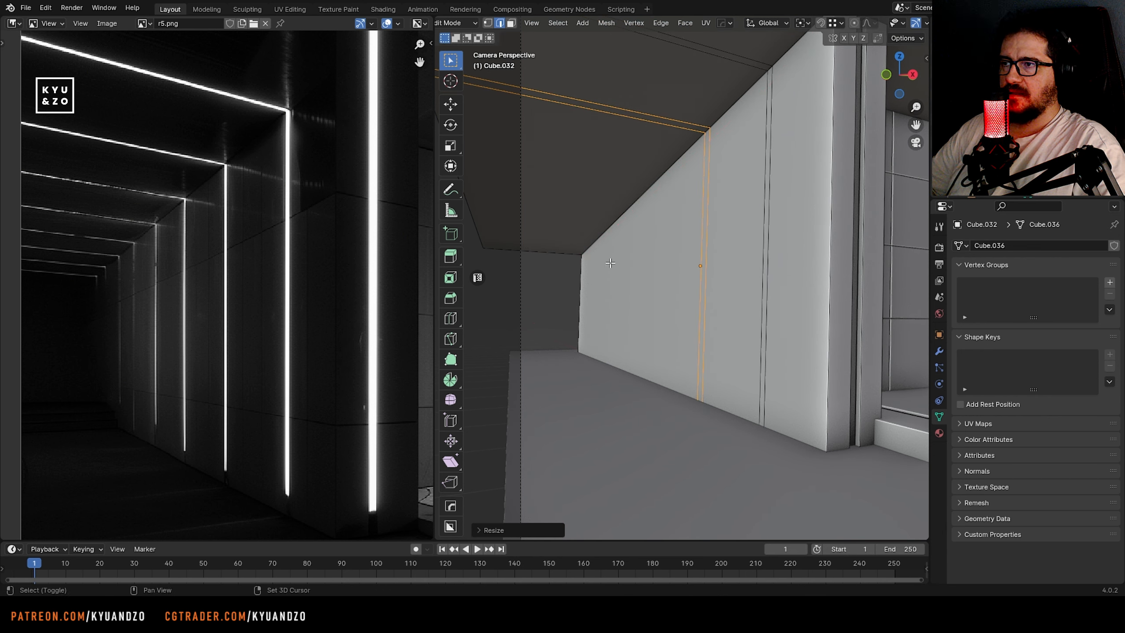
# Scale a third loop pair into a thin strip along X and place it between the middle strip and the far end
pyautogui.press('s')
pyautogui.press('x')
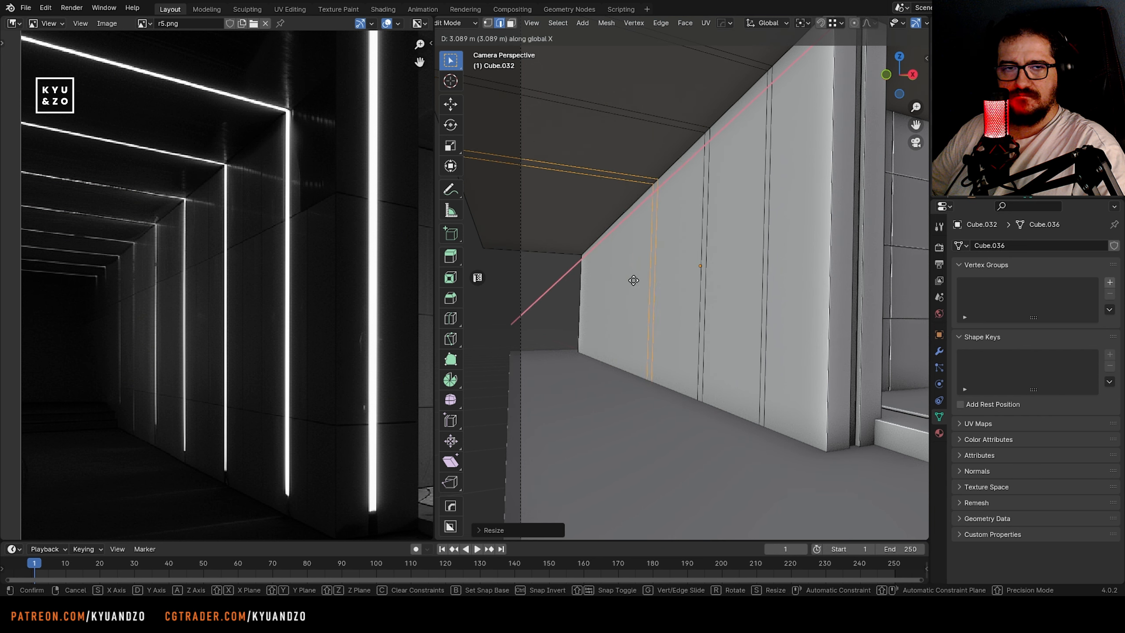
pyautogui.click(627, 281)
# Add a fourth thin loop pair near the wall's far end, position it along X, and save the file in face select mode
pyautogui.hotkey('ctrl', 'r')
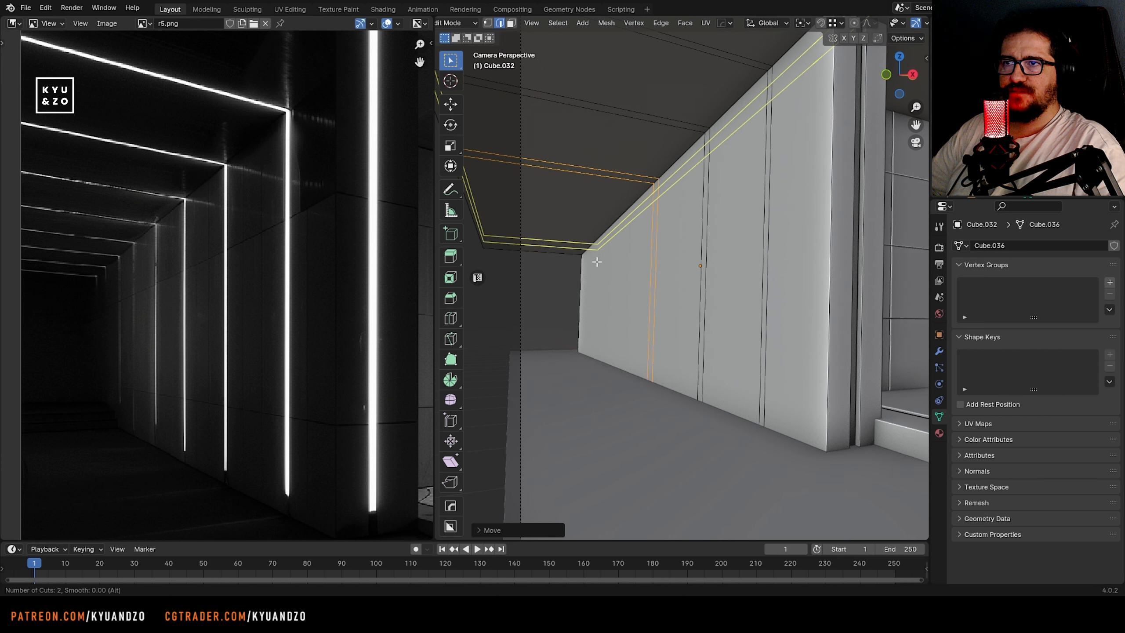
pyautogui.press('s')
pyautogui.press('x')
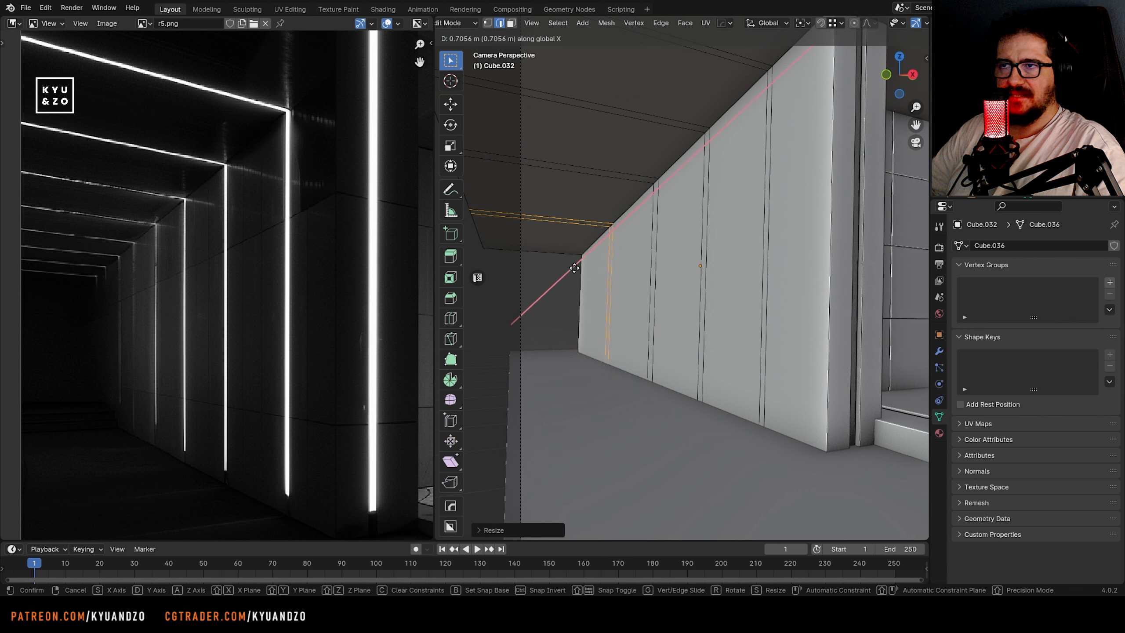
pyautogui.click(583, 271)
pyautogui.press('3')
pyautogui.hotkey('ctrl', 's')
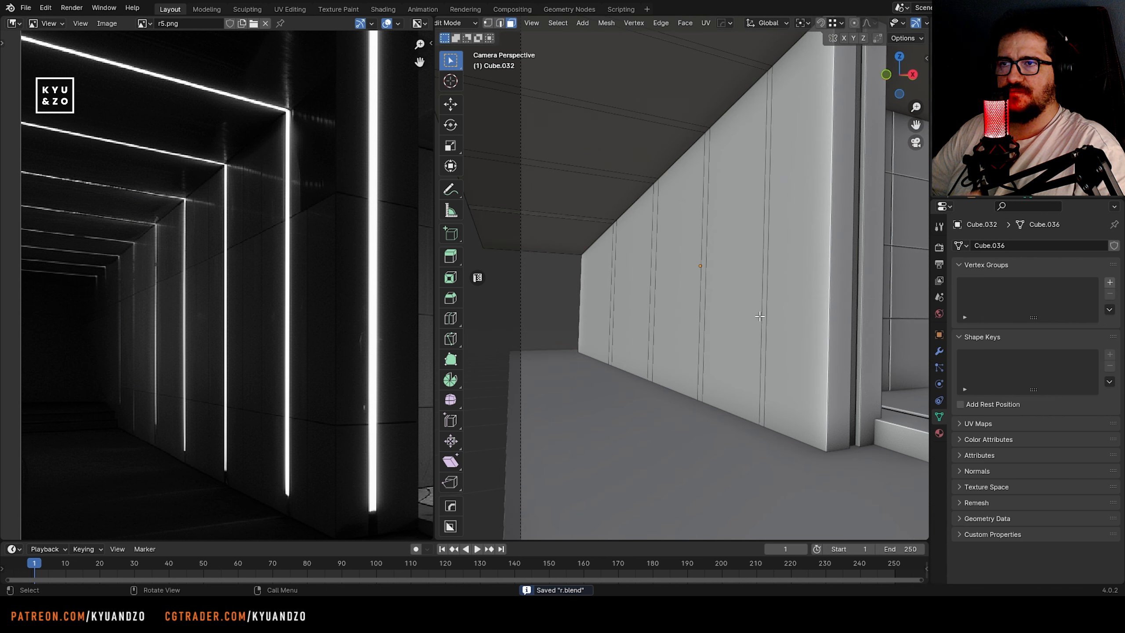
# Try to extrude the four thin wall strips inward along their normals
pyautogui.keyDown('shift'); pyautogui.click(653, 294); pyautogui.keyUp('shift')
pyautogui.click(613, 276)
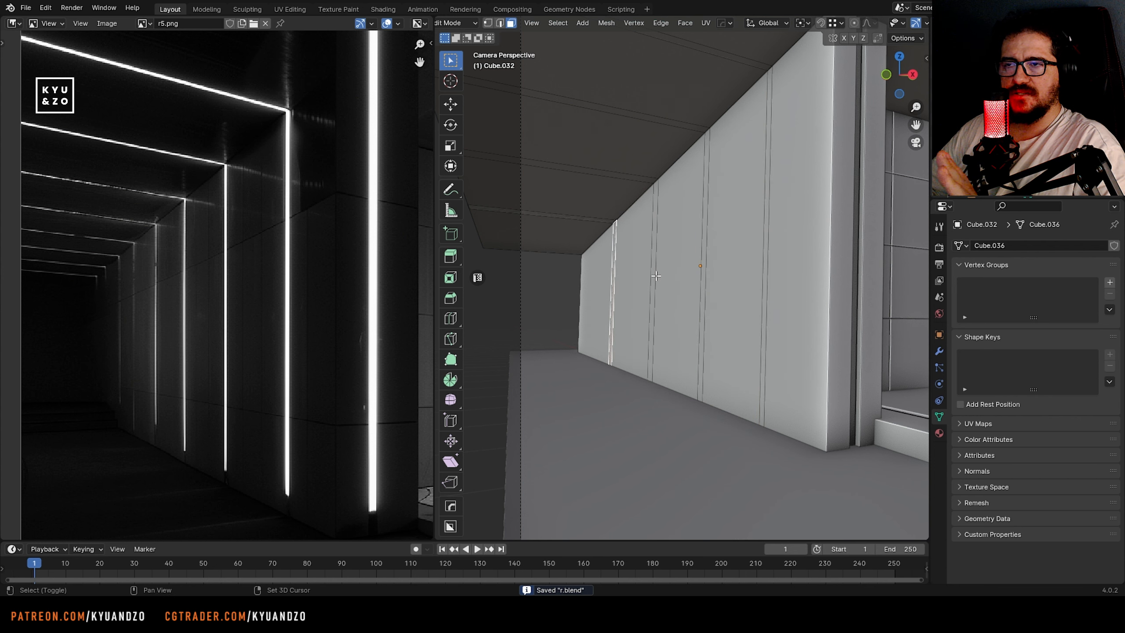
pyautogui.keyDown('shift'); pyautogui.click(764, 292); pyautogui.keyUp('shift')
pyautogui.scroll(1, 762, 288)
pyautogui.click(685, 23)
pyautogui.click(699, 42)
pyautogui.click(692, 26)
pyautogui.click(699, 48)
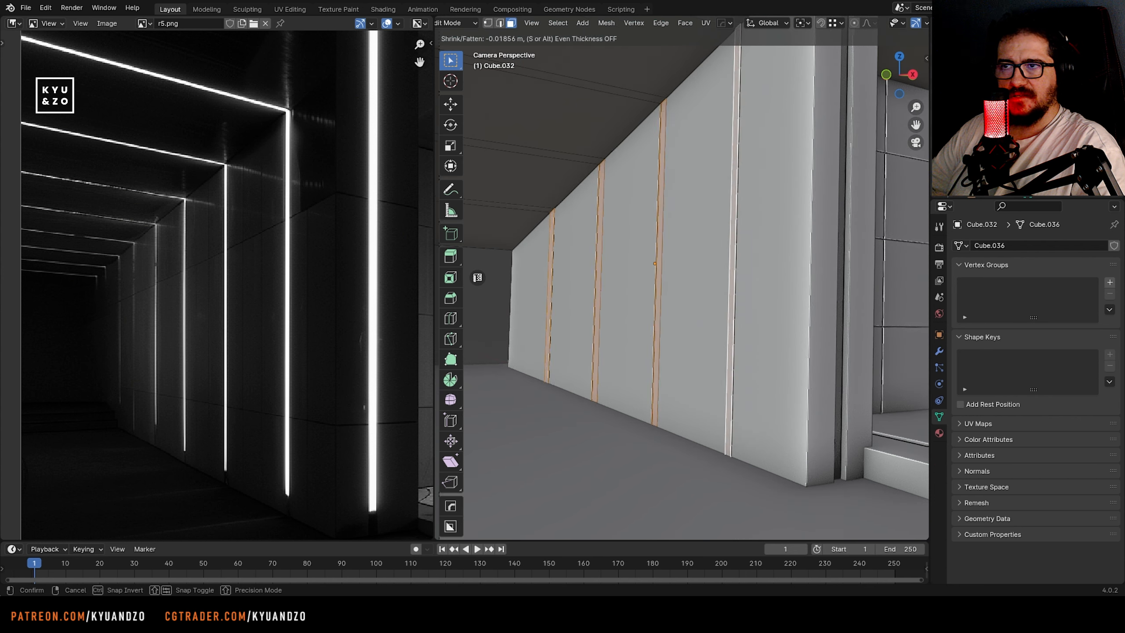
pyautogui.click(691, 88)
# Try moving a groove face, and undo back to the flat wall strips before the extrusion
pyautogui.scroll(1, 706, 303)
pyautogui.click(706, 303)
pyautogui.hotkey('ctrl', 'z')
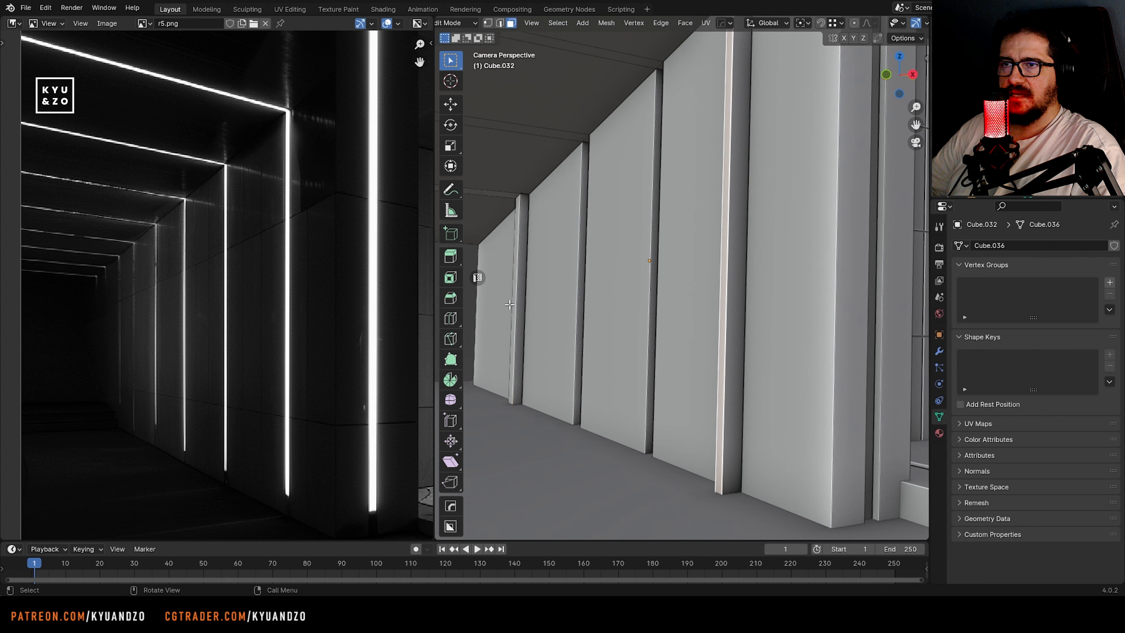
pyautogui.press('g')
pyautogui.press('y')
pyautogui.click(529, 304)
pyautogui.press('x')
pyautogui.click(530, 323)
pyautogui.hotkey('ctrl', 'z')
pyautogui.hotkey('ctrl', 'z')
pyautogui.hotkey('ctrl', 'z')
pyautogui.hotkey('ctrl', 'z')
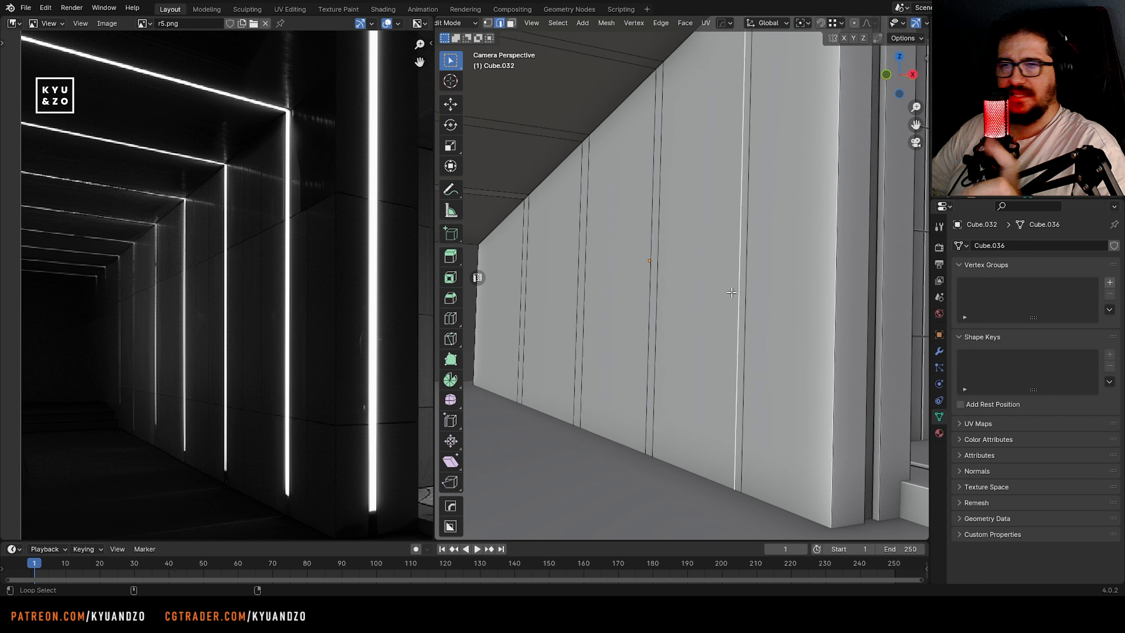
# Move one edge loop of the frontmost strip along X to the other side of its partner loop
pyautogui.press('g')
pyautogui.press('x')
pyautogui.click(761, 299)
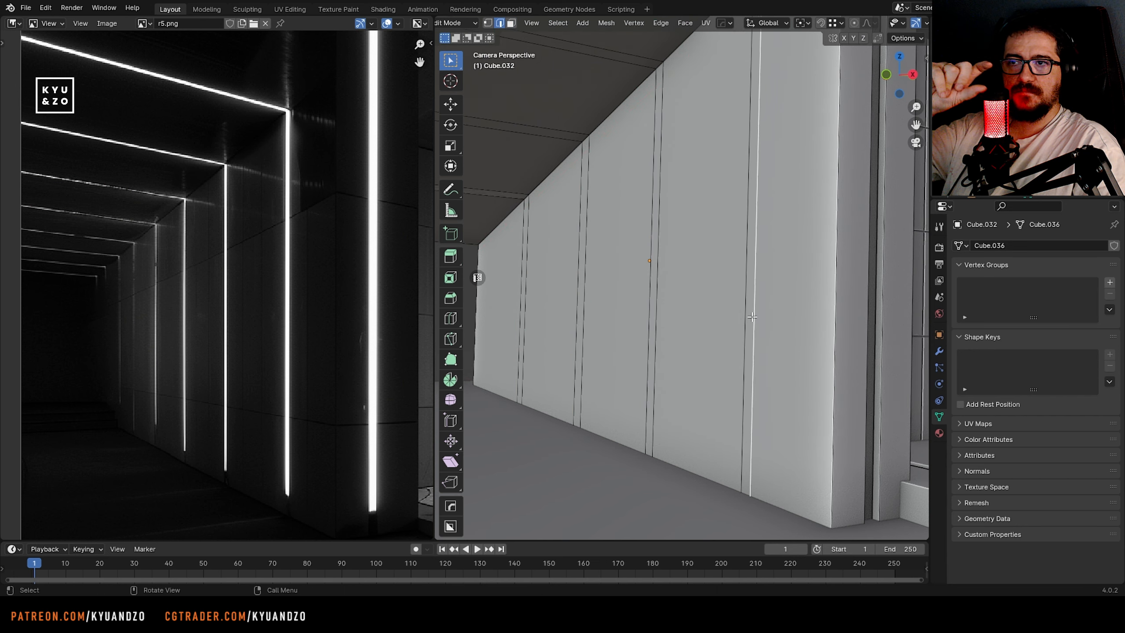
# Test the extrusion direction of the frontmost and farthest strips, cancelling and undoing each test
pyautogui.press('3')
pyautogui.click(749, 319)
pyautogui.press('g')
pyautogui.rightClick(722, 335)
pyautogui.press('e')
pyautogui.rightClick(784, 313)
pyautogui.hotkey('ctrl', 'z')
pyautogui.click(523, 321)
pyautogui.press('e')
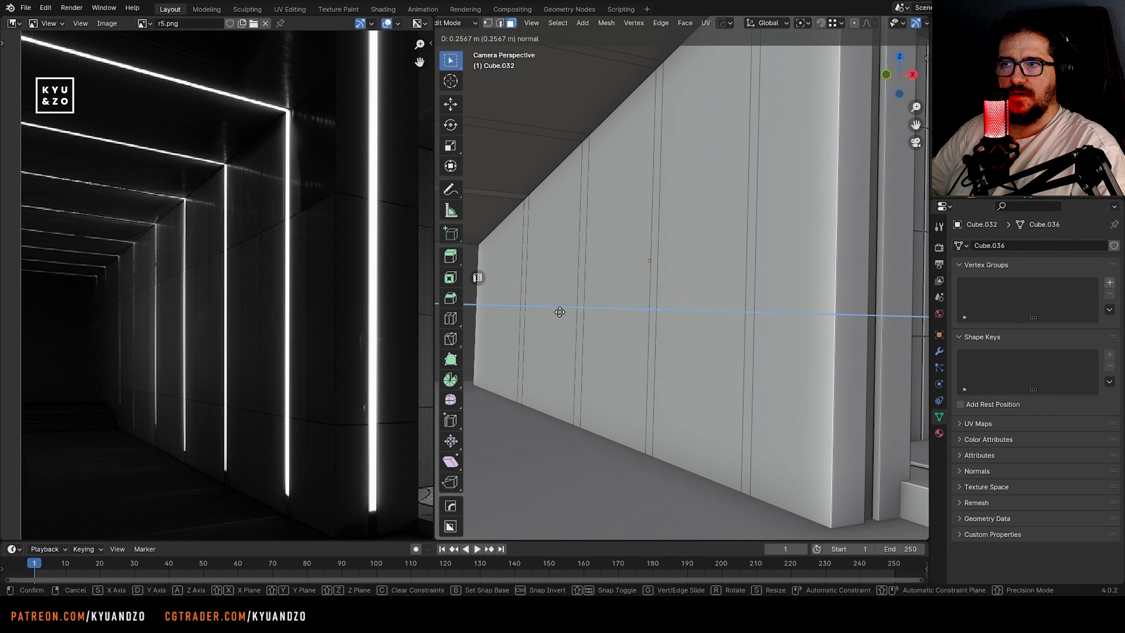
pyautogui.rightClick(560, 311)
pyautogui.hotkey('ctrl', 'z')
# Move one edge loop of the farthest strip along X past its partner loop
pyautogui.keyDown('shift'); pyautogui.moveTo(545, 312); pyautogui.dragTo(686, 304, button='middle'); pyautogui.keyUp('shift')
pyautogui.scroll(4, 665, 303)
pyautogui.press('2')
pyautogui.keyDown('alt'); pyautogui.keyDown('shift'); pyautogui.click(647, 304); pyautogui.keyUp('shift'); pyautogui.keyUp('alt')
pyautogui.press('g')
pyautogui.press('x')
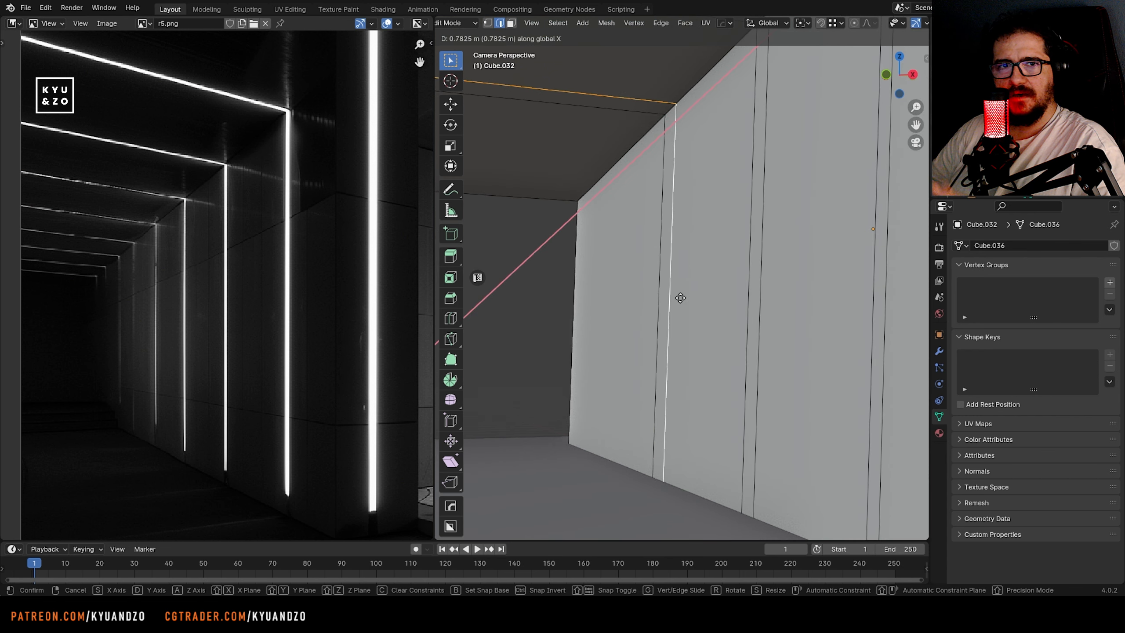
pyautogui.click(673, 285)
# Extrude the four wall strips inward along their normals by about 0.6 m as light grooves, leave Edit Mode and save the file
pyautogui.keyDown('shift'); pyautogui.moveTo(725, 261); pyautogui.dragTo(660, 263, button='middle'); pyautogui.keyUp('shift')
pyautogui.scroll(-2, 638, 264)
pyautogui.keyDown('shift'); pyautogui.moveTo(570, 265); pyautogui.dragTo(502, 286, button='middle'); pyautogui.keyUp('shift')
pyautogui.press('3')
pyautogui.click(505, 284)
pyautogui.click(520, 282)
pyautogui.keyDown('shift'); pyautogui.click(584, 268); pyautogui.keyUp('shift')
pyautogui.keyDown('shift'); pyautogui.click(670, 261); pyautogui.keyUp('shift')
pyautogui.keyDown('shift'); pyautogui.click(787, 258); pyautogui.keyUp('shift')
pyautogui.click(685, 22)
pyautogui.click(705, 49)
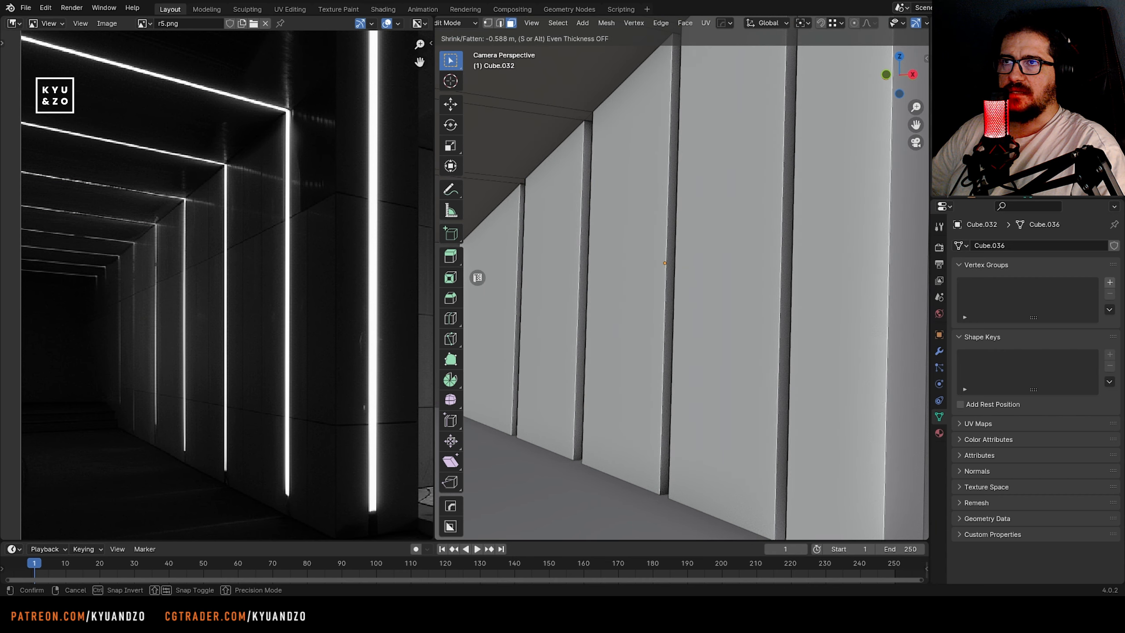
pyautogui.click(681, 249)
pyautogui.scroll(-4, 681, 249)
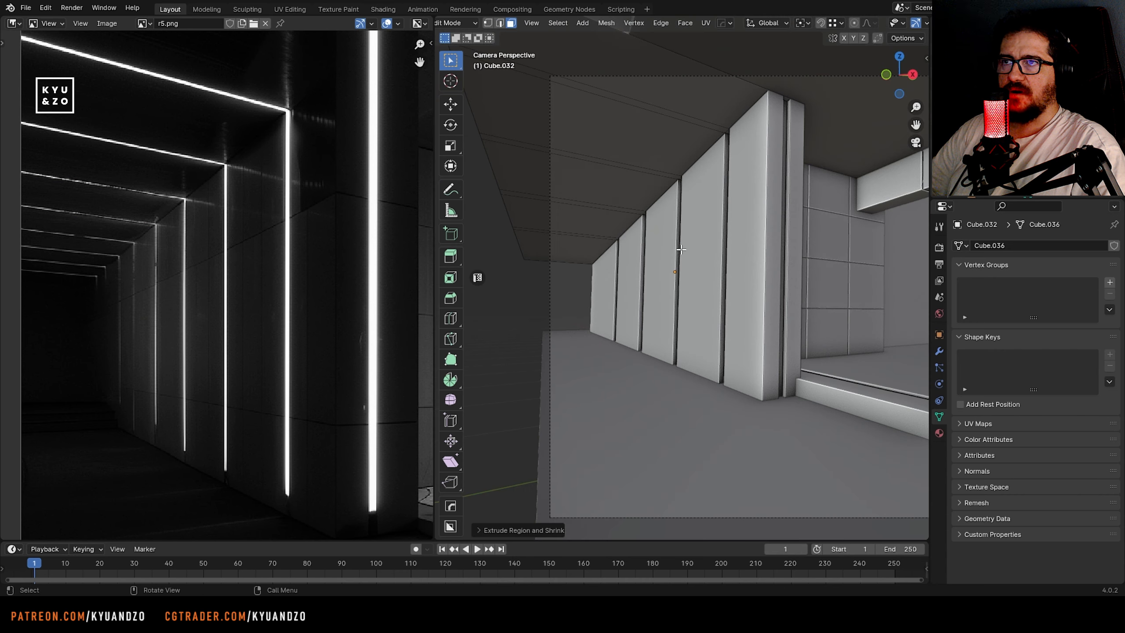
pyautogui.press('Tab')
pyautogui.scroll(-2, 673, 249)
pyautogui.hotkey('ctrl', 's')
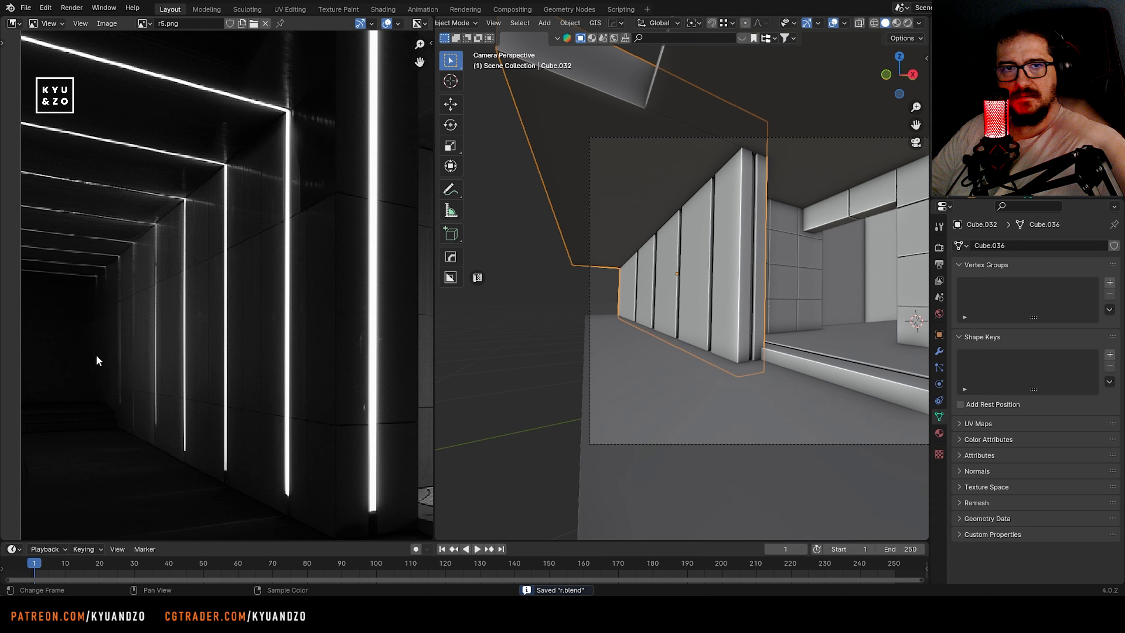
# Place the 3D cursor on the floor at the corridor's far end, add a cube there and scale it down
pyautogui.scroll(3, 96, 356)
pyautogui.moveTo(96, 357); pyautogui.dragTo(218, 272, button='middle')
pyautogui.scroll(4, 619, 307)
pyautogui.keyDown('shift'); pyautogui.rightClick(579, 341); pyautogui.keyUp('shift')
pyautogui.hotkey('shift', 'a')
pyautogui.click(638, 352)
pyautogui.press('s')
pyautogui.click(629, 336)
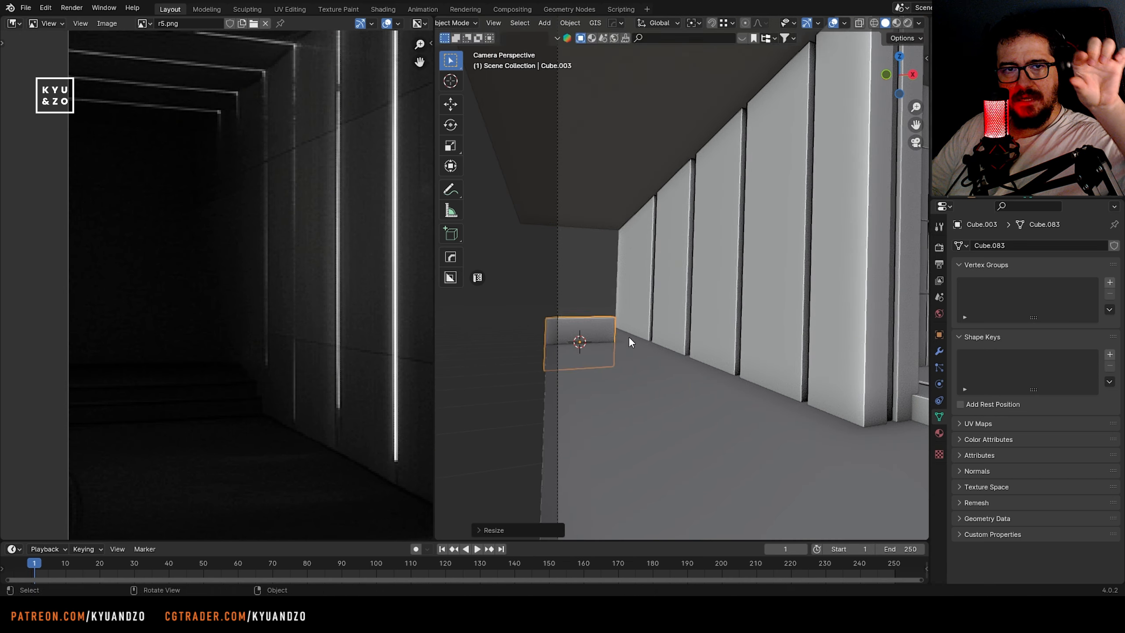
# Flatten the cube along Z and move it into place on the floor at the corridor's far end
pyautogui.press('s')
pyautogui.press('a')
pyautogui.click(596, 340)
pyautogui.press('g')
pyautogui.click(599, 334)
pyautogui.press('g')
pyautogui.press('d')
pyautogui.click(612, 331)
# Scale the flat box along X and stretch it across the corridor's width
pyautogui.scroll(6, 672, 317)
pyautogui.press('s')
pyautogui.press('s')
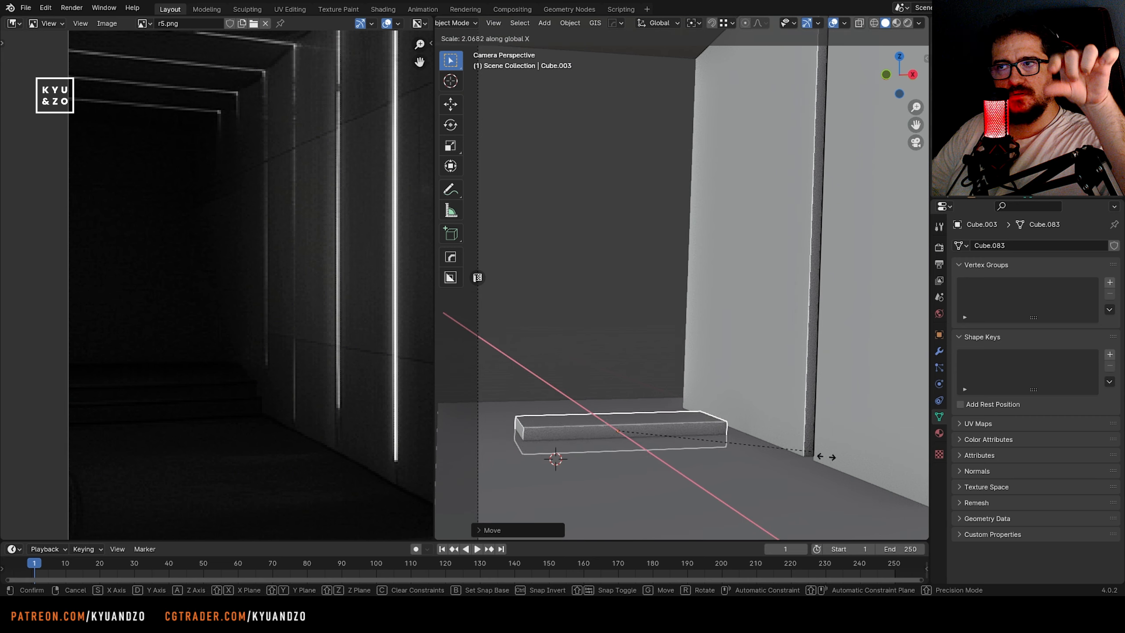
pyautogui.click(828, 457)
pyautogui.press('s')
pyautogui.press('d')
pyautogui.click(790, 398)
# Reposition the box as the lowest stair step and reduce its height along Z
pyautogui.press('g')
pyautogui.press('d')
pyautogui.click(758, 394)
pyautogui.press('g')
pyautogui.press('a')
pyautogui.click(789, 421)
pyautogui.press('s')
pyautogui.press('a')
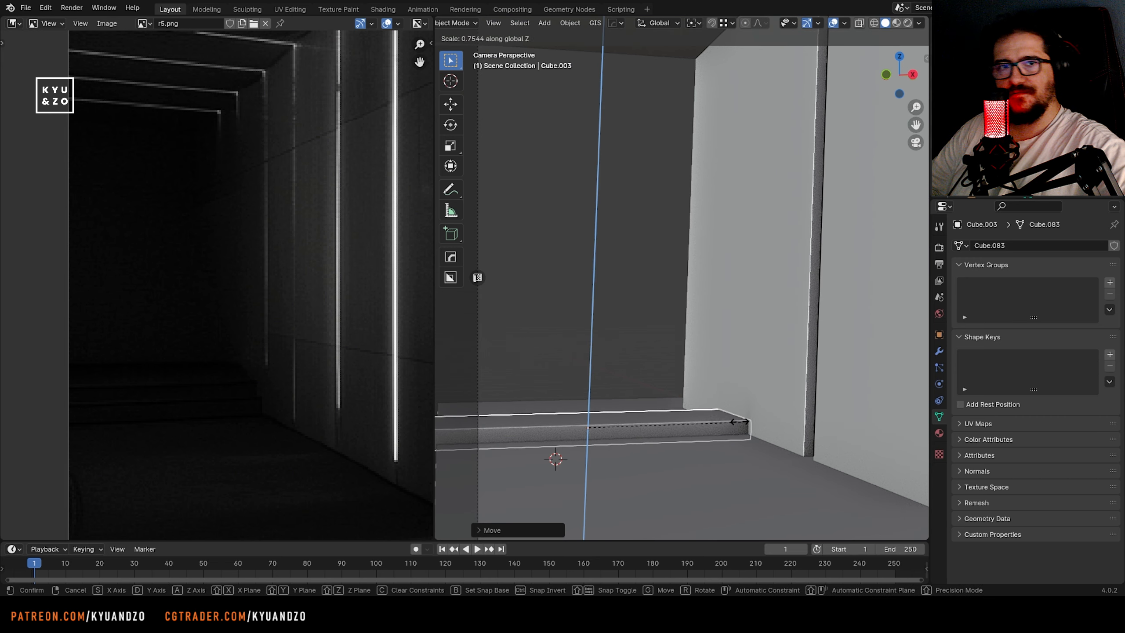
pyautogui.click(740, 423)
# Duplicate the stair step and offset the copy upward and back to form the next step
pyautogui.hotkey('shift', 'd')
pyautogui.press('a')
pyautogui.click(721, 400)
pyautogui.press('g')
pyautogui.press('a')
pyautogui.click(725, 388)
# Edit the duplicated step's mesh with X-ray and move its selected face along the X axis
pyautogui.keyDown('shift'); pyautogui.moveTo(553, 361); pyautogui.dragTo(715, 337, button='middle'); pyautogui.keyUp('shift')
pyautogui.press('Tab')
pyautogui.hotkey('alt', 'z')
pyautogui.hotkey('alt', 'z')
pyautogui.hotkey('alt', 'z')
pyautogui.click(716, 360)
pyautogui.press('g')
pyautogui.press('x')
pyautogui.click(684, 355)
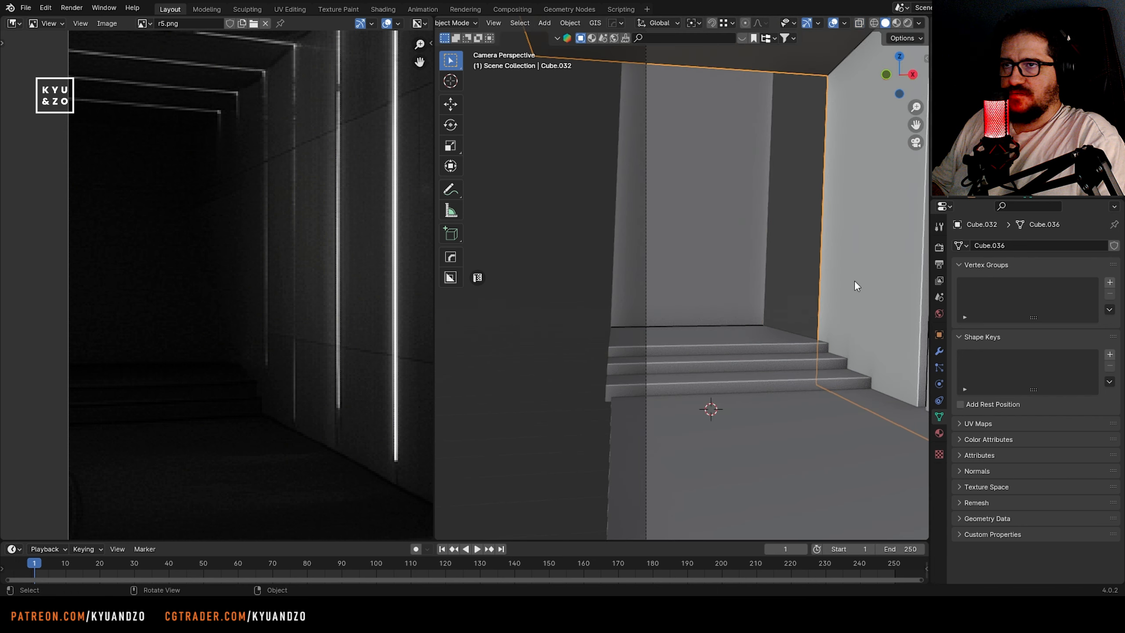
# Select the far-end vertices of the long wall and canopy in X-ray and extend them along X to the back wall
pyautogui.press('1')
pyautogui.hotkey('alt', 'z')
pyautogui.moveTo(513, 126); pyautogui.dragTo(565, 209)
pyautogui.keyDown('shift'); pyautogui.moveTo(660, 136); pyautogui.dragTo(742, 378); pyautogui.keyUp('shift')
pyautogui.hotkey('alt', 'z')
pyautogui.press('g')
pyautogui.press('s')
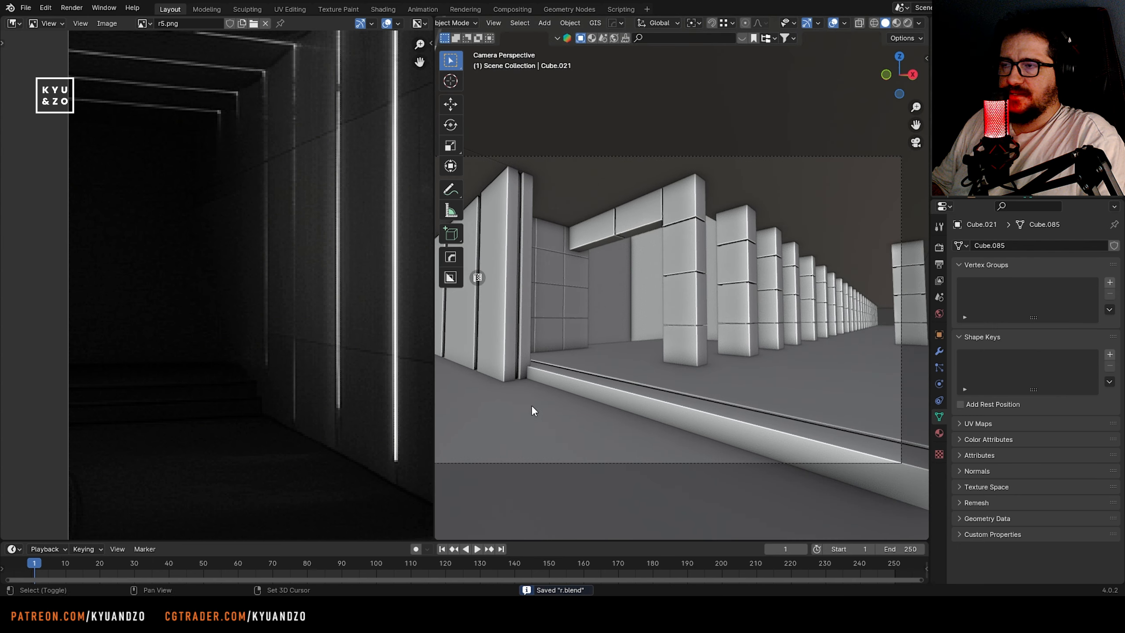
# In Edit Mode with X-ray, box-select the vertices near the front wall's base and move them along the X axis
pyautogui.press('Home')
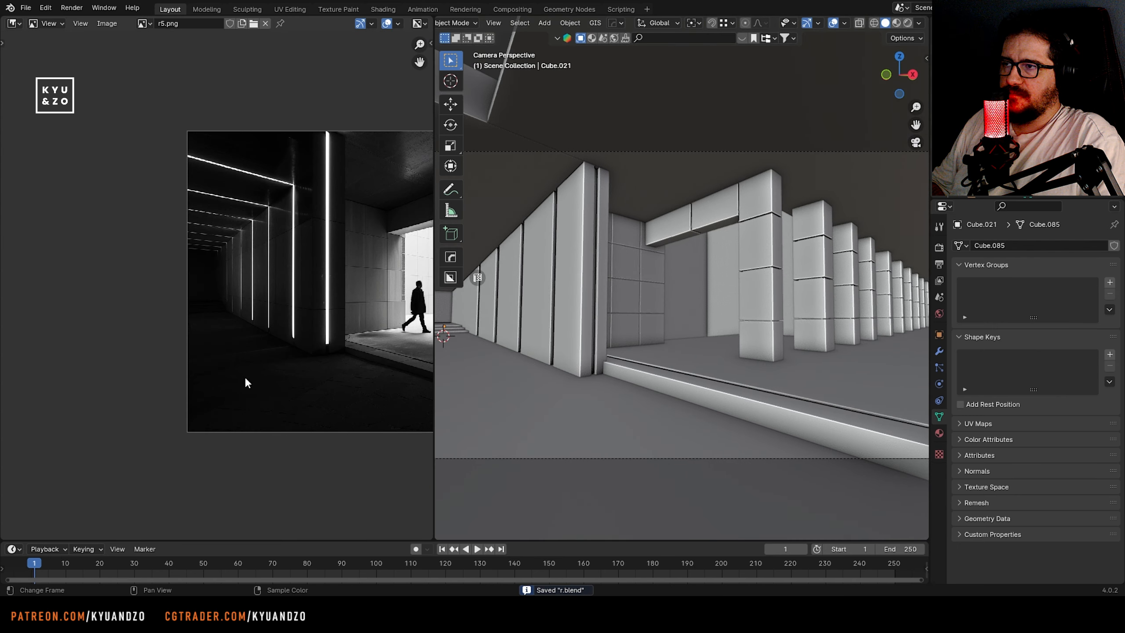
pyautogui.keyDown('shift'); pyautogui.moveTo(682, 300); pyautogui.dragTo(635, 305, button='middle'); pyautogui.keyUp('shift')
pyautogui.moveTo(330, 305); pyautogui.dragTo(201, 310, button='middle')
pyautogui.scroll(3, 201, 314)
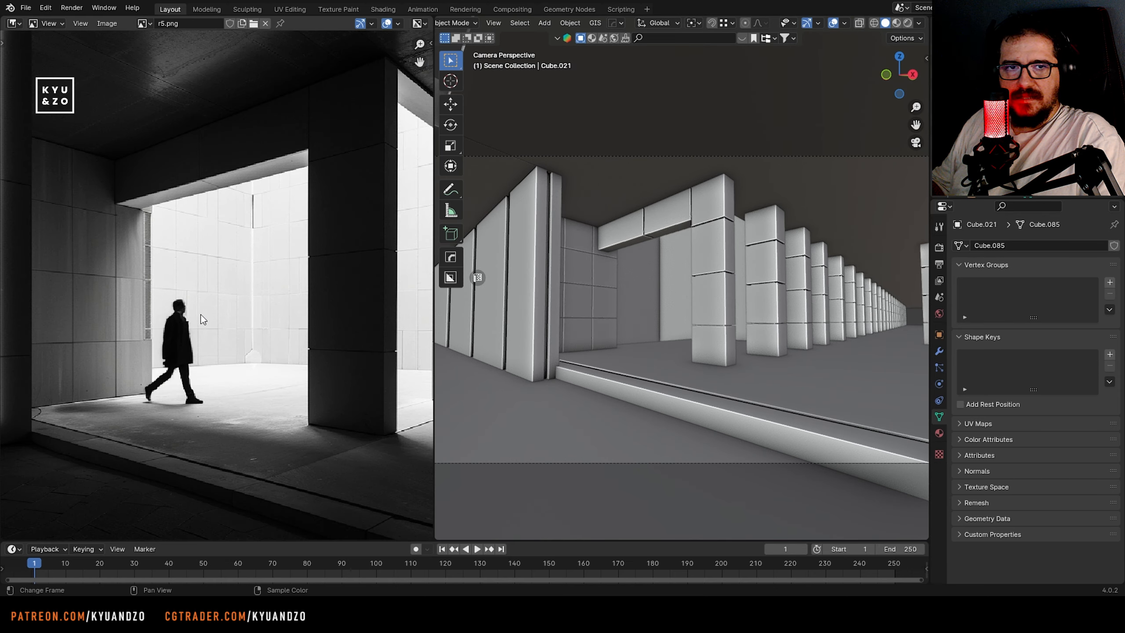
pyautogui.scroll(2, 638, 351)
pyautogui.press('Tab')
pyautogui.hotkey('alt', 'z')
pyautogui.moveTo(547, 342); pyautogui.dragTo(564, 371)
pyautogui.keyDown('shift'); pyautogui.moveTo(651, 359); pyautogui.dragTo(587, 350, button='middle'); pyautogui.keyUp('shift')
pyautogui.keyDown('shift'); pyautogui.moveTo(590, 326); pyautogui.dragTo(610, 361); pyautogui.keyUp('shift')
pyautogui.keyDown('shift'); pyautogui.moveTo(727, 345); pyautogui.dragTo(571, 344, button='middle'); pyautogui.keyUp('shift')
pyautogui.keyDown('shift'); pyautogui.moveTo(762, 308); pyautogui.dragTo(777, 328); pyautogui.keyUp('shift')
pyautogui.keyDown('shift'); pyautogui.moveTo(771, 328); pyautogui.dragTo(915, 334, button='middle'); pyautogui.keyUp('shift')
pyautogui.press('g')
pyautogui.press('x')
pyautogui.click(612, 306)
# Turn off X-ray, leave Edit Mode, save the file, and select the tiled panel rows beside the grooved wall
pyautogui.hotkey('alt', 'z')
pyautogui.keyDown('shift'); pyautogui.moveTo(620, 310); pyautogui.dragTo(609, 339, button='middle'); pyautogui.keyUp('shift')
pyautogui.press('Tab')
pyautogui.hotkey('ctrl', 's')
pyautogui.scroll(2, 622, 350)
pyautogui.click(699, 353)
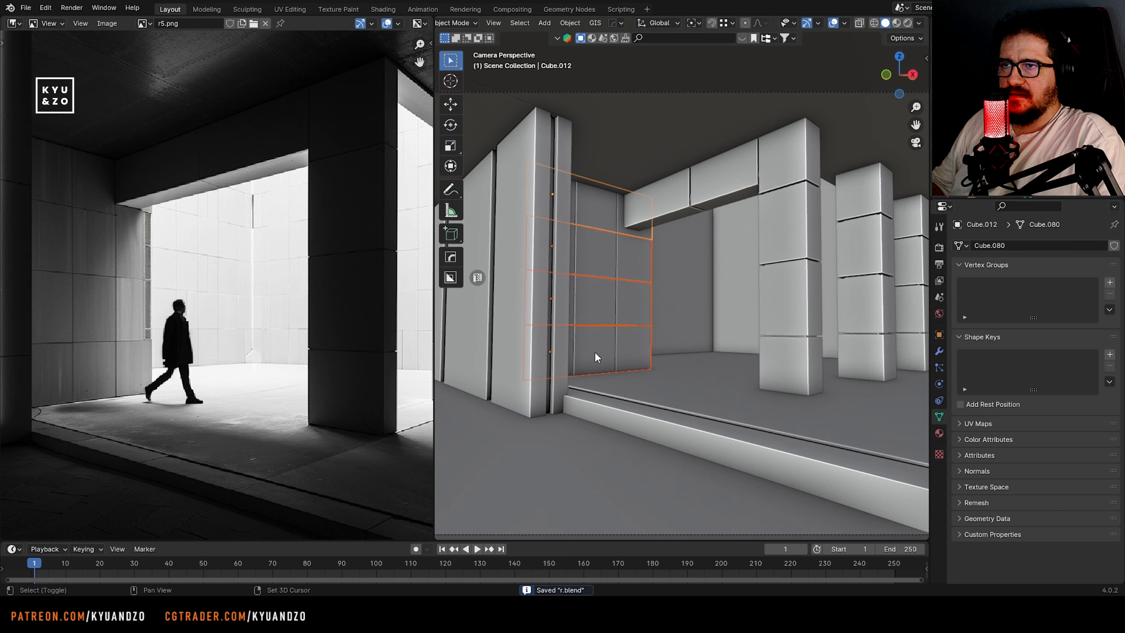
# Duplicate the tiled panel rows beside the grooved wall along Y and shift the copy deeper to form the courtyard's side wall
pyautogui.hotkey('shift', 'd')
pyautogui.press('y')
pyautogui.click(753, 325)
pyautogui.press('g')
pyautogui.press('y')
pyautogui.click(686, 329)
pyautogui.press('g')
pyautogui.press('y')
pyautogui.click(715, 336)
# Fine-tune the duplicated panel rows along Y and X so they line up with the neighbouring wall
pyautogui.keyDown('shift'); pyautogui.moveTo(715, 337); pyautogui.dragTo(772, 294, button='middle'); pyautogui.keyUp('shift')
pyautogui.scroll(8, 685, 328)
pyautogui.press('g')
pyautogui.press('y')
pyautogui.click(663, 323)
pyautogui.press('g')
pyautogui.press('x')
pyautogui.click(677, 331)
pyautogui.press('g')
pyautogui.press('y')
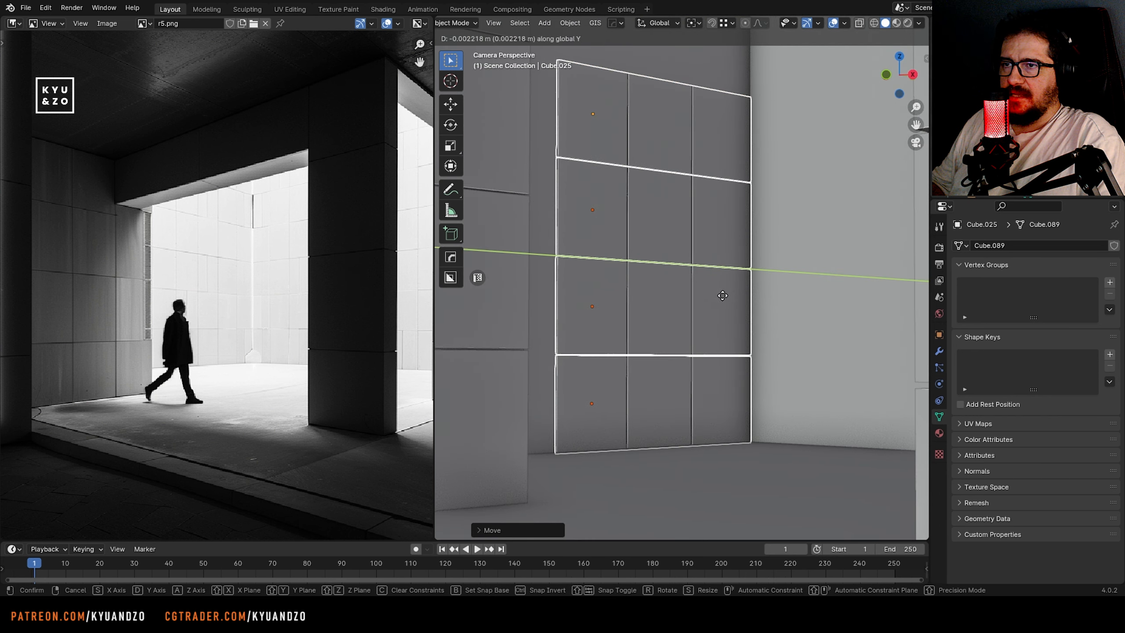
pyautogui.click(724, 294)
# Duplicate the courtyard panel rows again along Y and align the copy's edge with the adjacent tiles
pyautogui.hotkey('shift', 'd')
pyautogui.press('y')
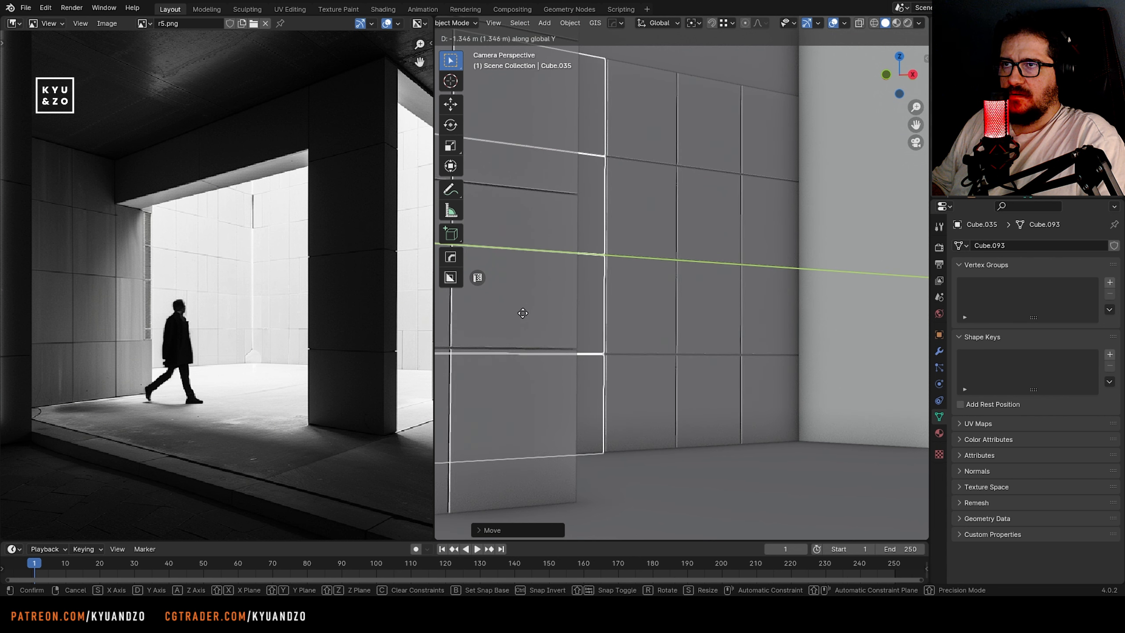
pyautogui.click(523, 313)
pyautogui.click(611, 334)
pyautogui.hotkey('shift', 'd')
pyautogui.press('y')
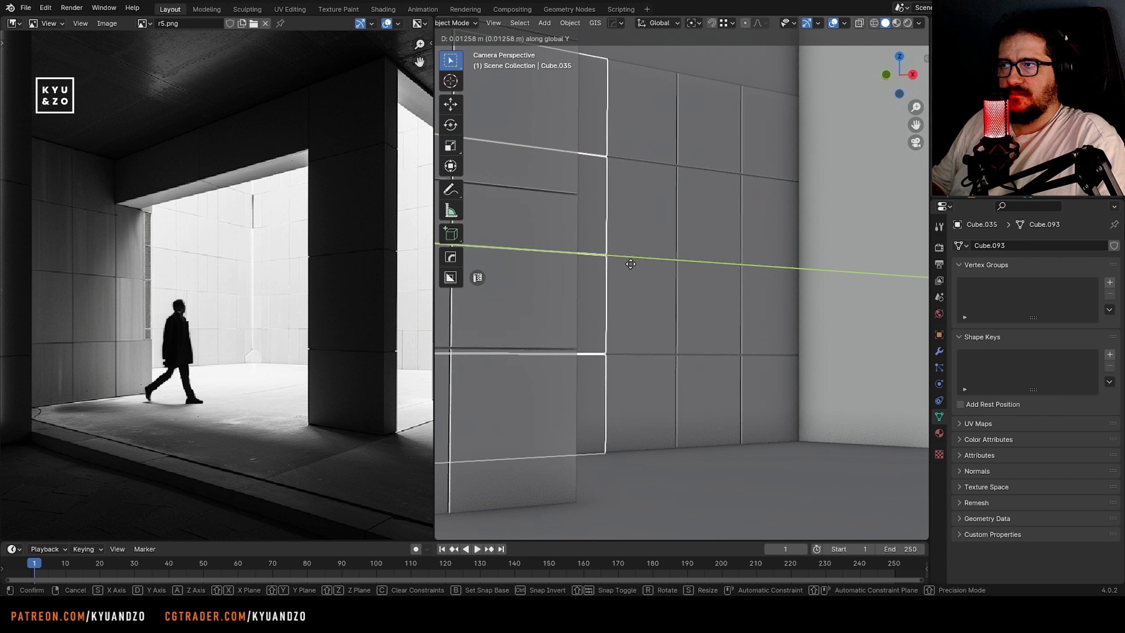
pyautogui.click(615, 262)
# Select the inner side-wall panel rows, duplicate them upward along Z to heighten the wall, and save the file
pyautogui.click(629, 243)
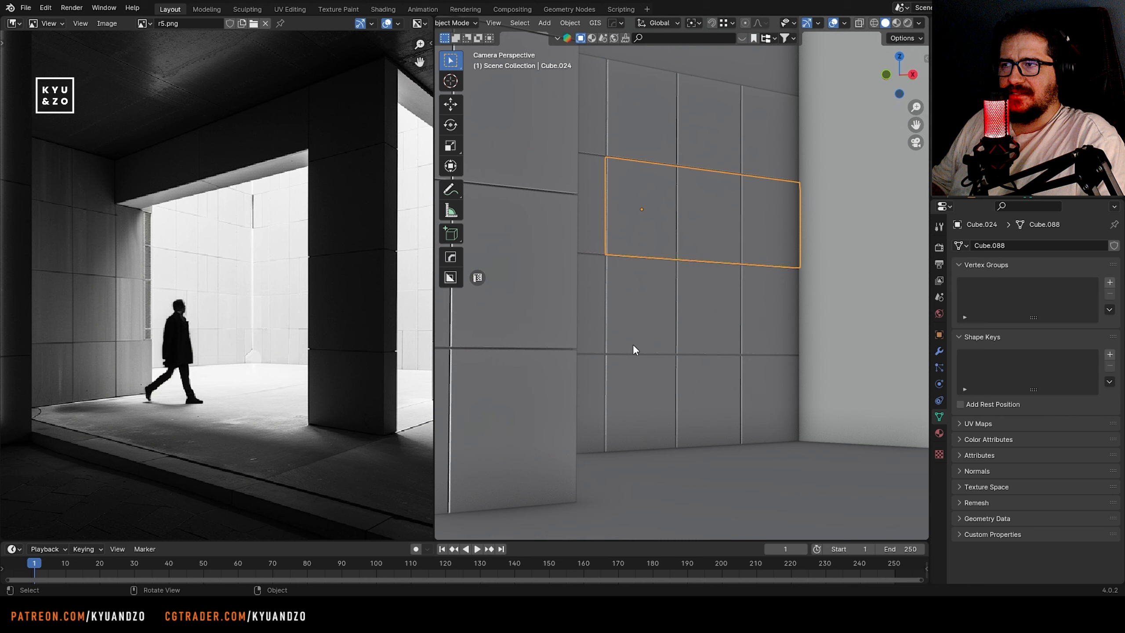
pyautogui.keyDown('shift'); pyautogui.click(631, 396); pyautogui.keyUp('shift')
pyautogui.scroll(-3, 641, 354)
pyautogui.keyDown('shift'); pyautogui.moveTo(656, 266); pyautogui.dragTo(655, 304, button='middle'); pyautogui.keyUp('shift')
pyautogui.hotkey('shift', 'd')
pyautogui.press('z')
pyautogui.click(655, 105)
pyautogui.keyDown('shift'); pyautogui.moveTo(649, 170); pyautogui.dragTo(645, 259, button='middle'); pyautogui.keyUp('shift')
pyautogui.scroll(8, 644, 267)
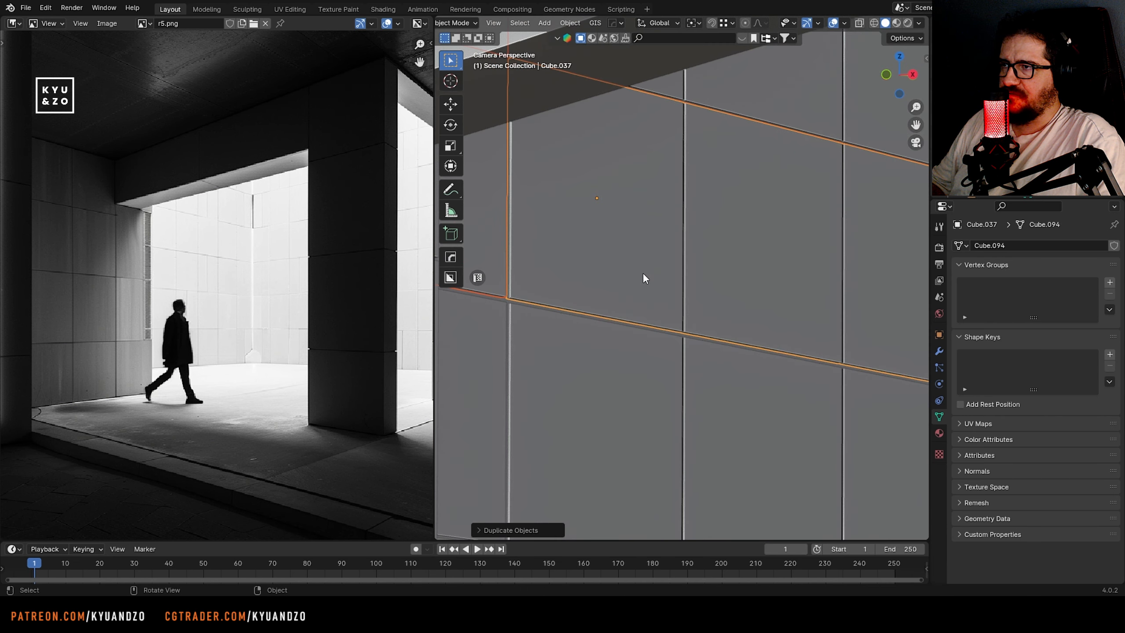
pyautogui.scroll(-10, 633, 292)
pyautogui.hotkey('ctrl', 's')
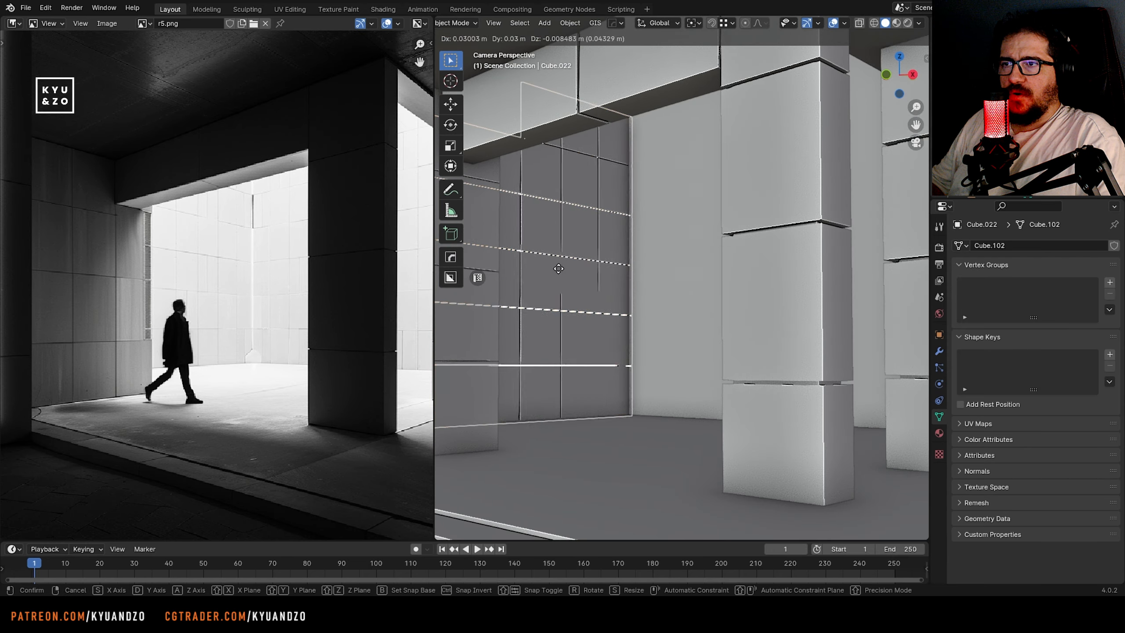
# Move the rotated tiled wall along Y and X so it meets the side wall at the courtyard's corner
pyautogui.press('g')
pyautogui.press('y')
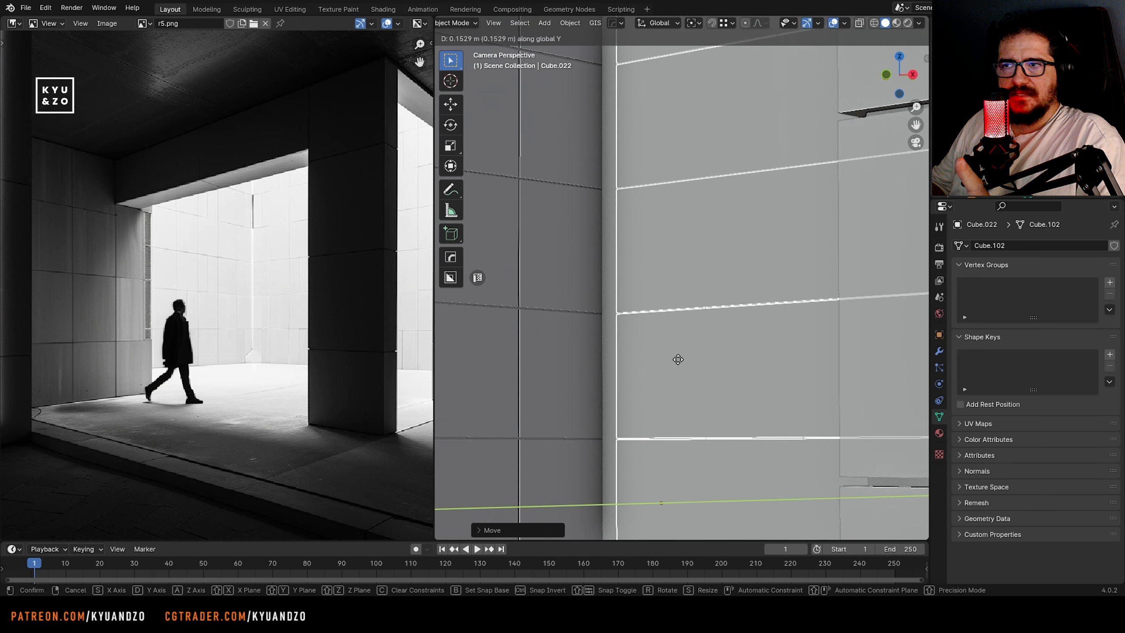
pyautogui.click(672, 357)
pyautogui.press('g')
pyautogui.press('x')
pyautogui.click(668, 352)
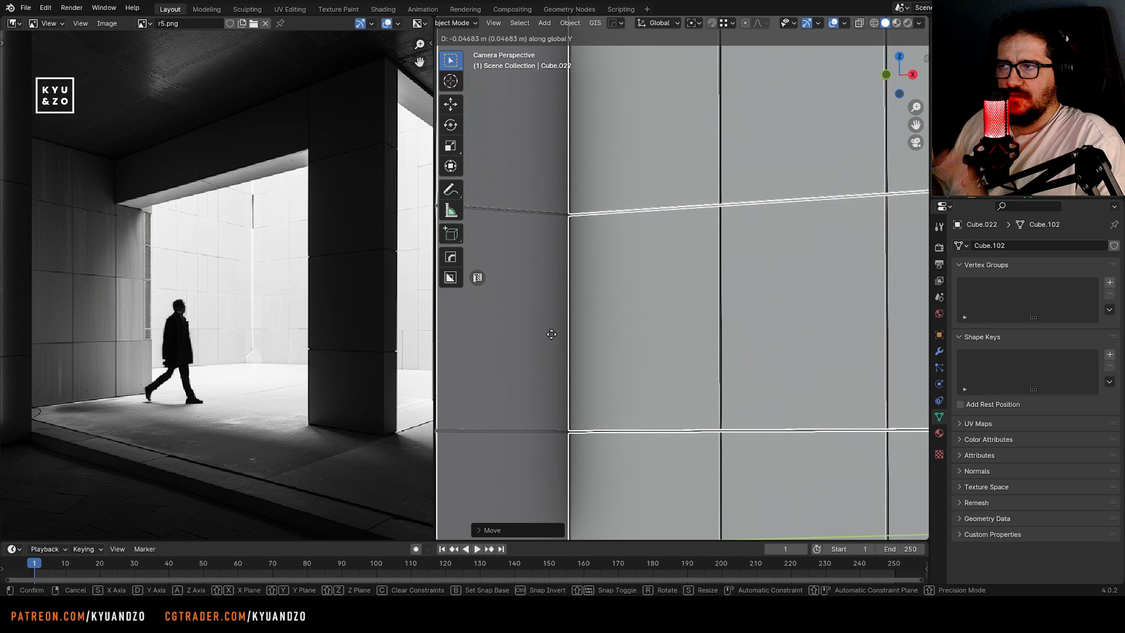
pyautogui.click(701, 364)
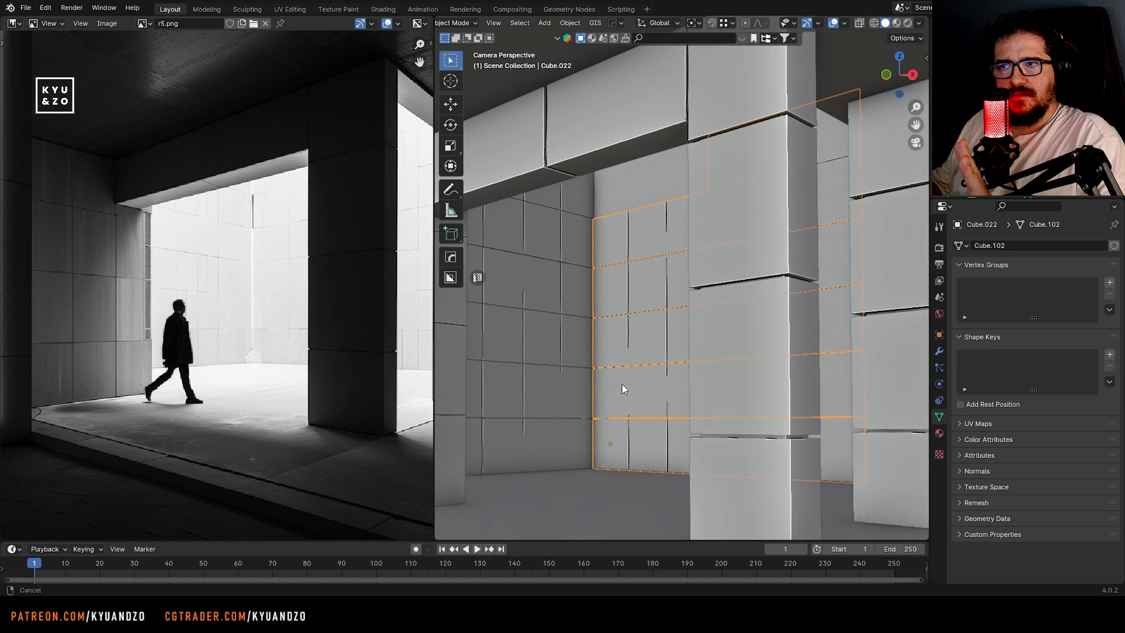
# Duplicate the rotated tiled wall and raise the copy along Z to continue the tiling upward
pyautogui.hotkey('shift', 'd')
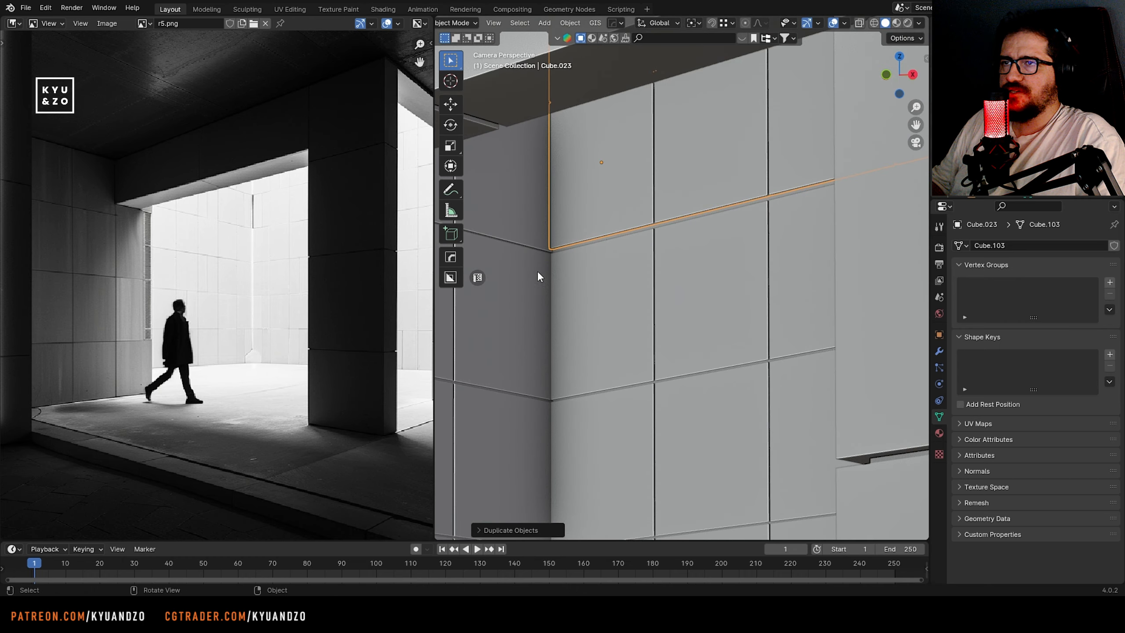
pyautogui.press('g')
pyautogui.press('z')
pyautogui.click(730, 407)
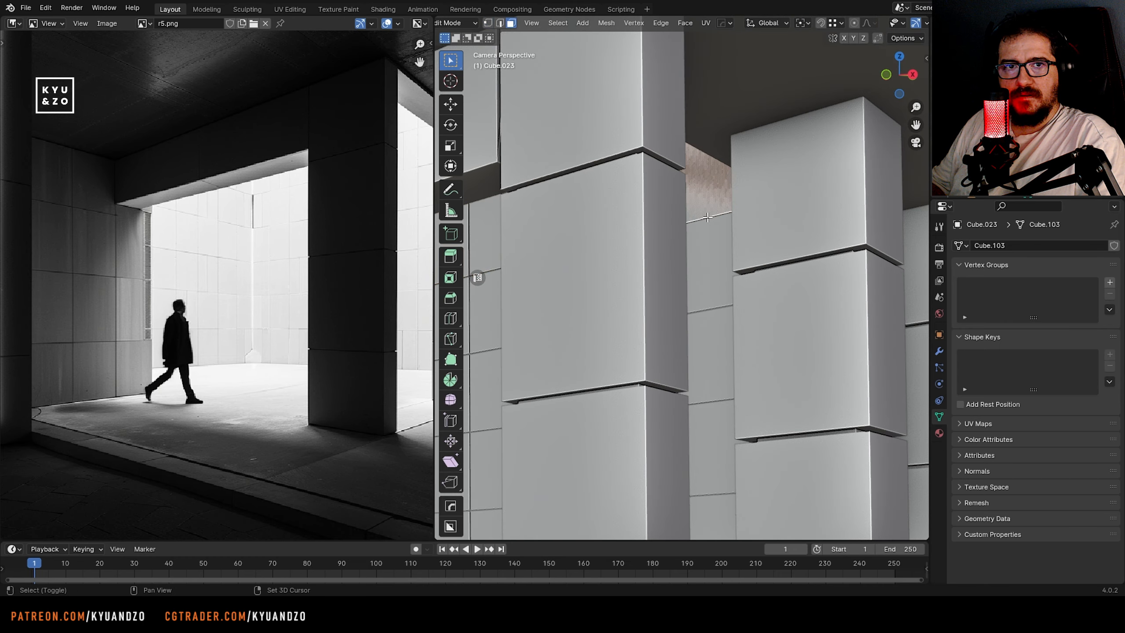
pyautogui.press('x')
pyautogui.press('Escape')
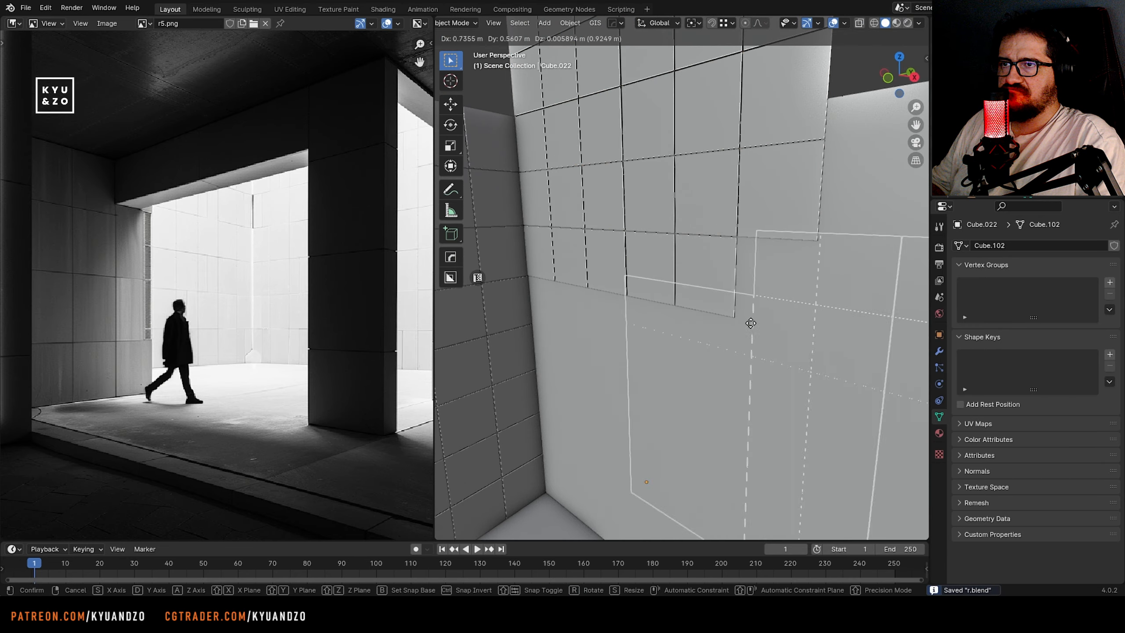
# Undo the last change to the stacked back wall and leave Edit Mode
pyautogui.click(676, 315)
pyautogui.hotkey('ctrl', 'z')
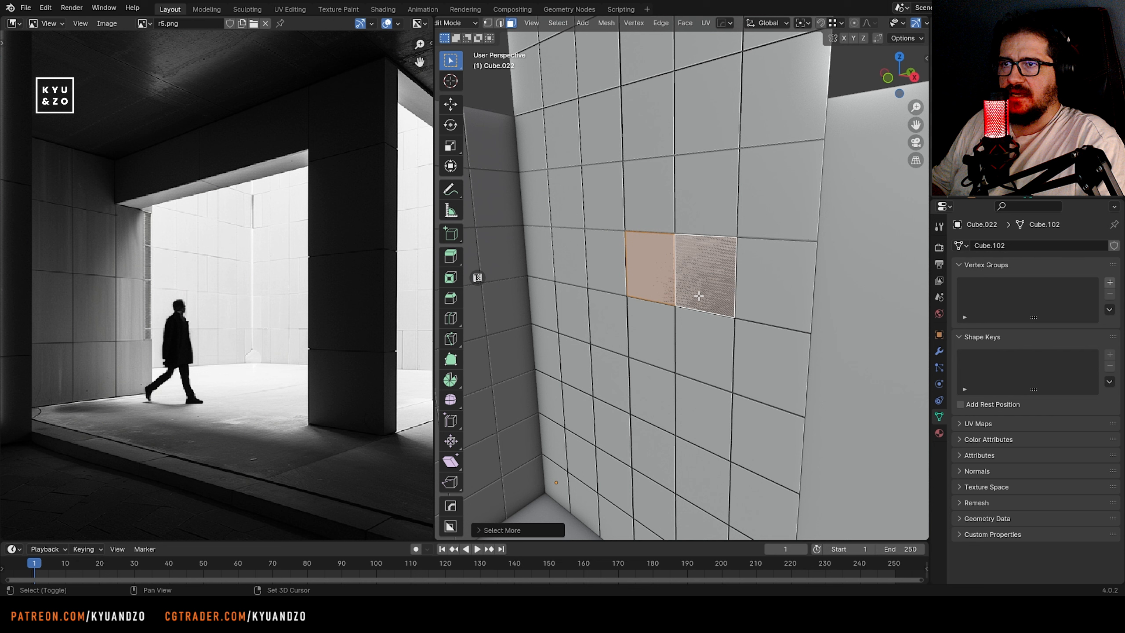
pyautogui.press('Tab')
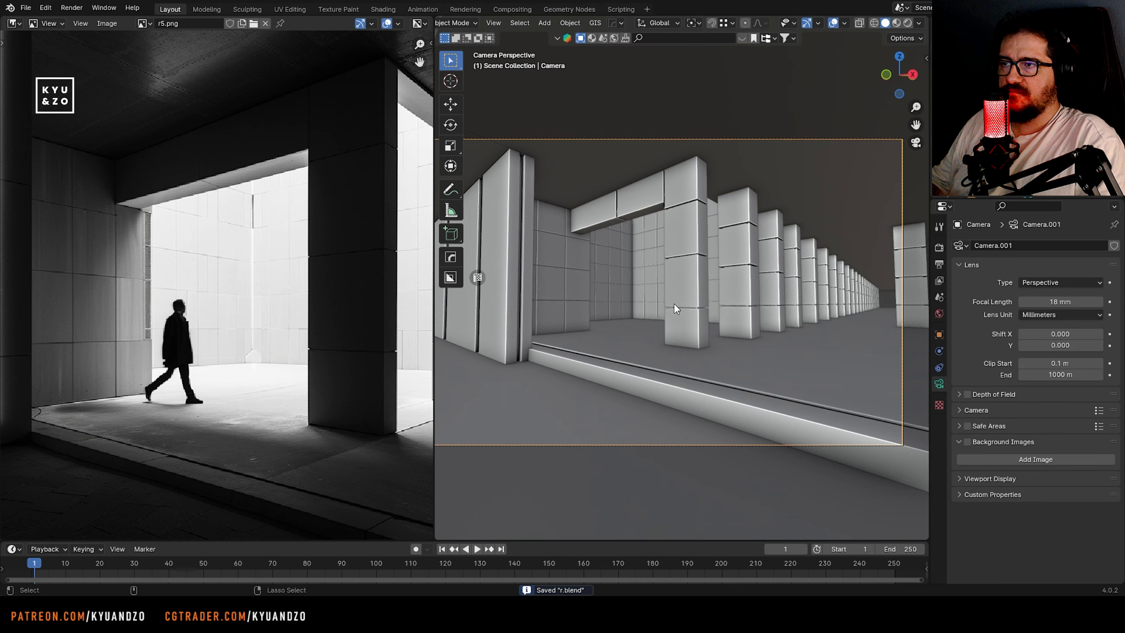
# Examine the reference image's courtyard, colonnade and corridor end against the camera view
pyautogui.scroll(-3, 673, 303)
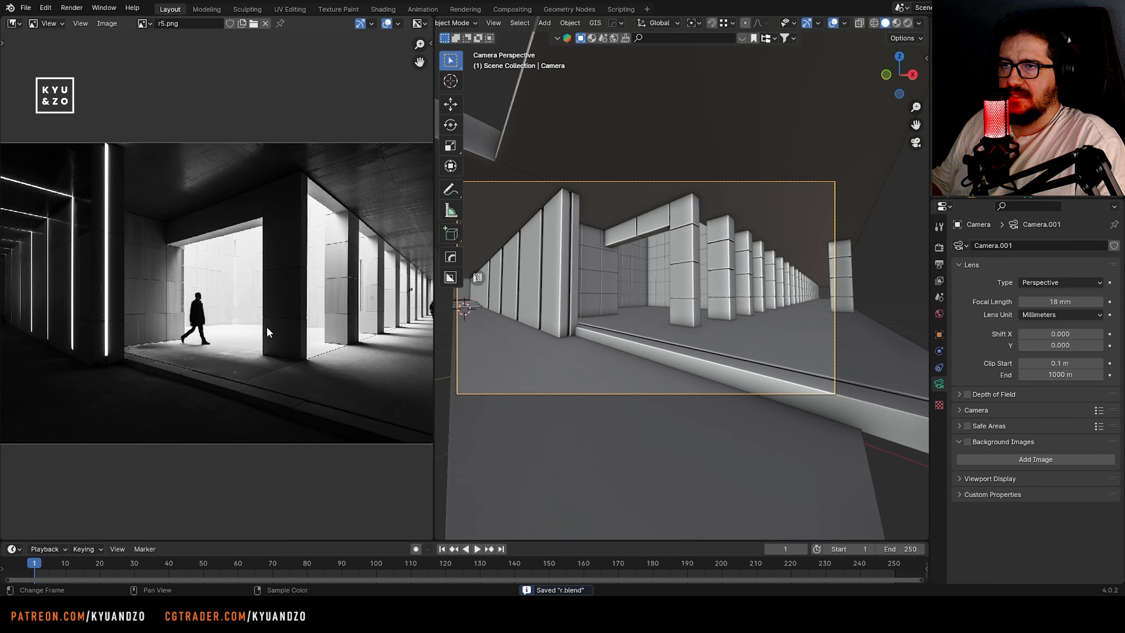
pyautogui.moveTo(221, 249); pyautogui.dragTo(208, 222, button='middle')
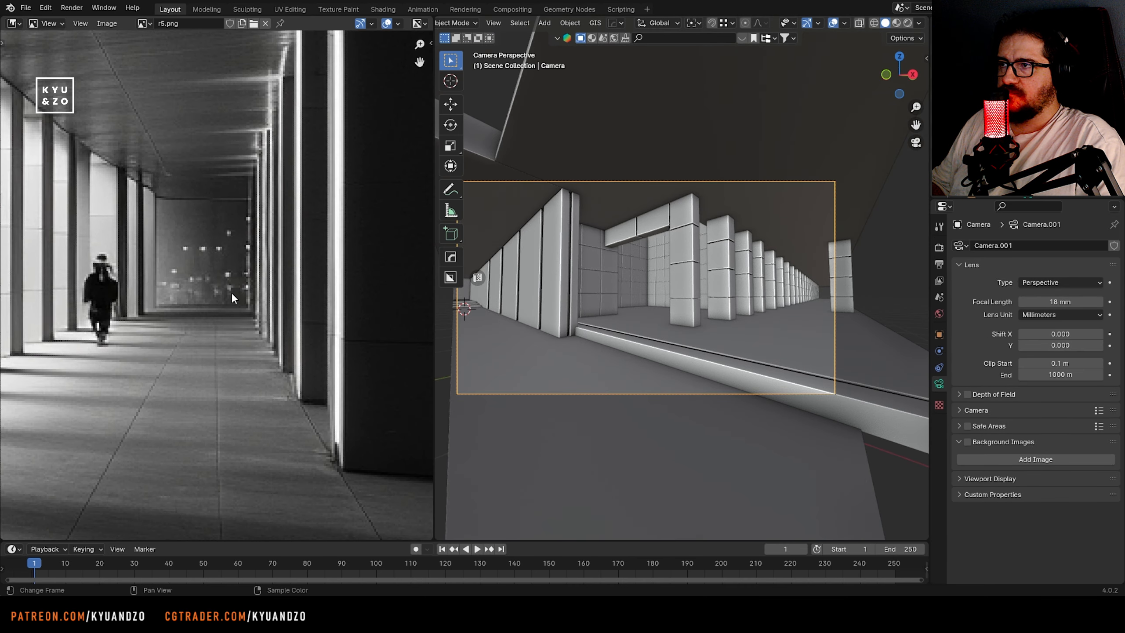
pyautogui.scroll(1, 195, 284)
pyautogui.scroll(2, 195, 284)
pyautogui.scroll(-4, 195, 284)
pyautogui.scroll(-1, 543, 276)
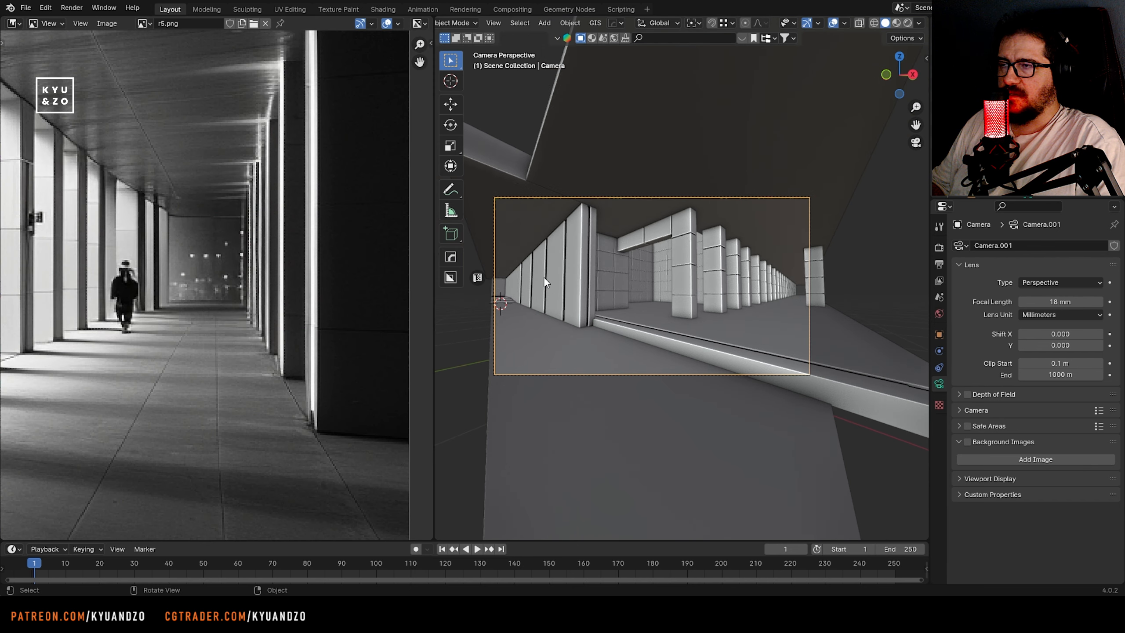
pyautogui.keyDown('shift'); pyautogui.moveTo(548, 302); pyautogui.dragTo(570, 308, button='middle'); pyautogui.keyUp('shift')
pyautogui.scroll(1, 570, 308)
# Change the camera type to Panoramic and set its focal length to 17 mm
pyautogui.moveTo(1059, 303); pyautogui.dragTo(1030, 303)
pyautogui.rightClick(1030, 303)
pyautogui.click(1047, 282)
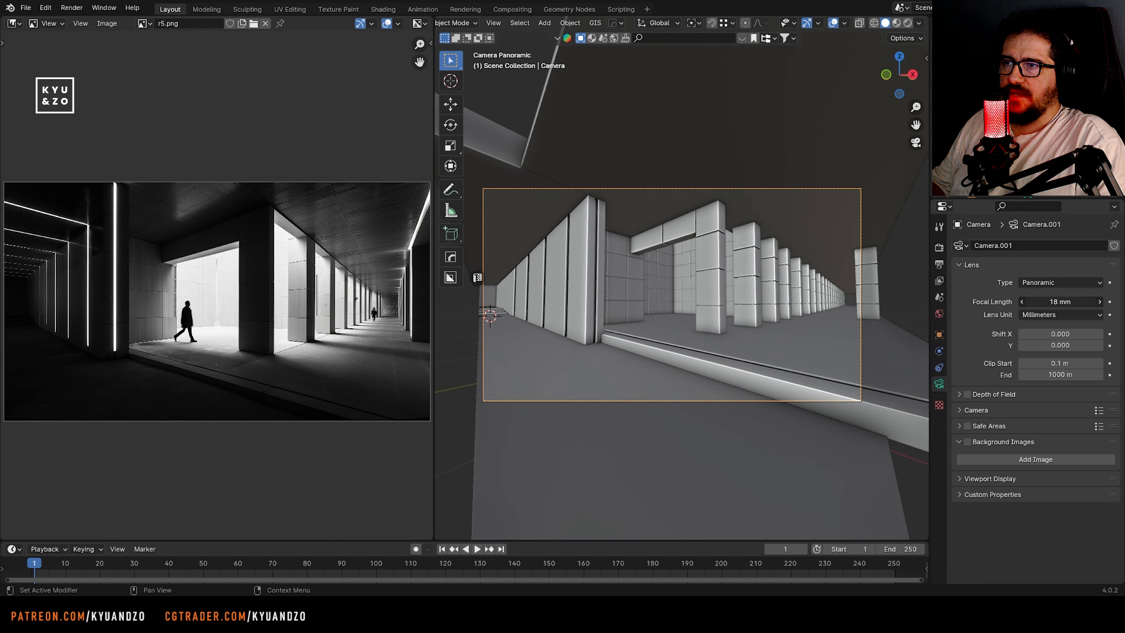
pyautogui.moveTo(1061, 302); pyautogui.dragTo(1083, 302)
# Reposition the camera with walk navigation, moving it forward and sideways to match the reference's framing
pyautogui.hotkey('shift', '`')
pyautogui.press('w')
pyautogui.click(578, 309)
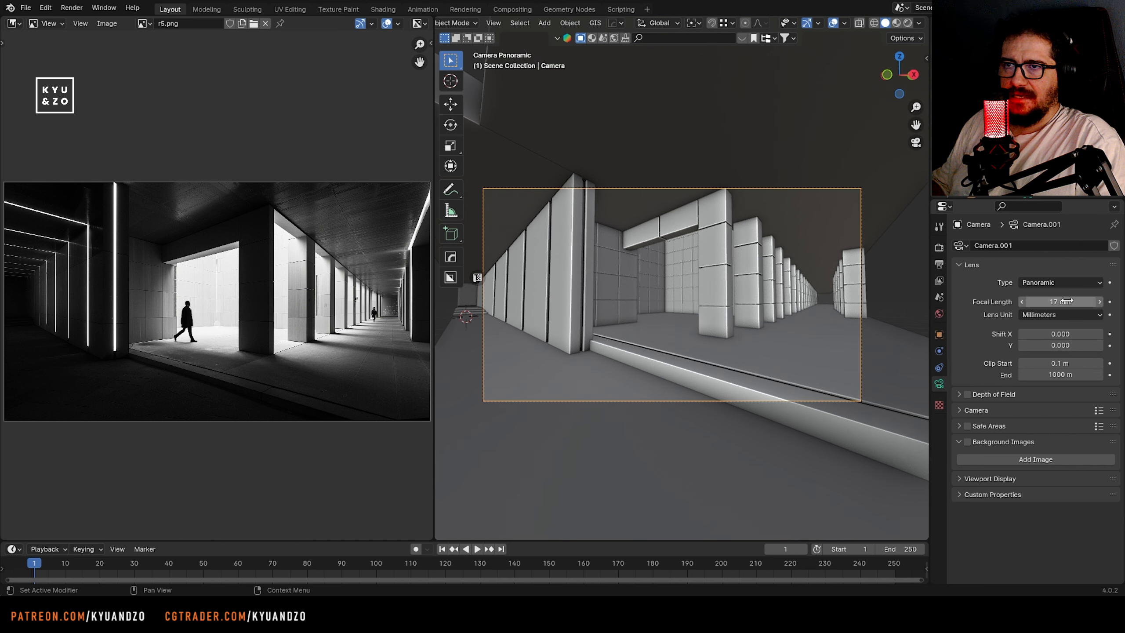
pyautogui.hotkey('shift', '`')
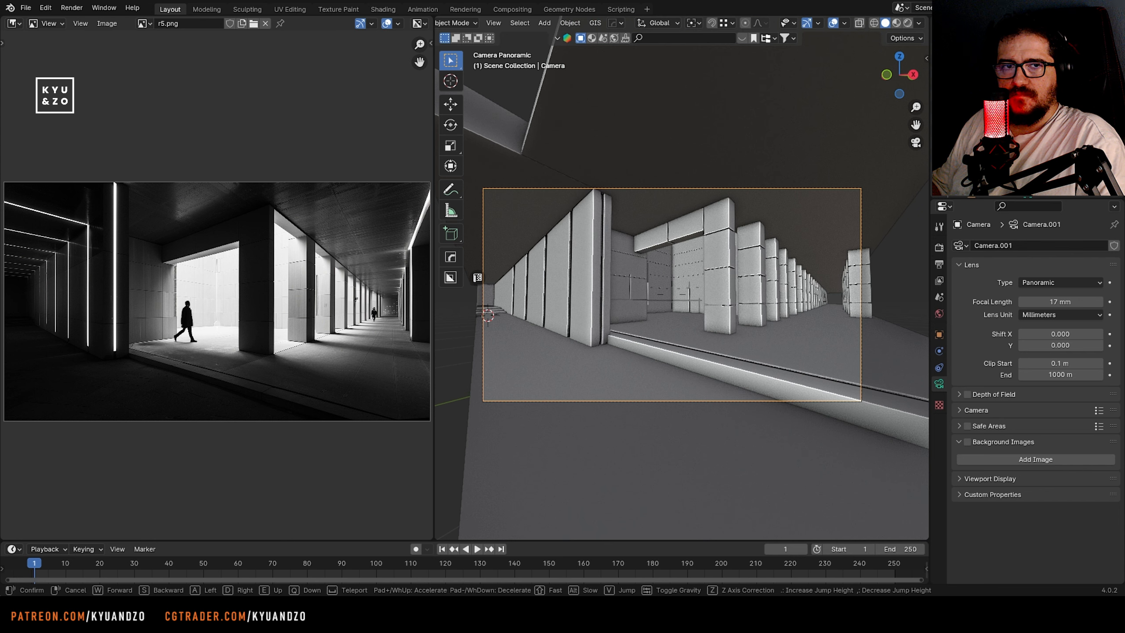
pyautogui.press('d')
pyautogui.click(472, 294)
# Select the stairs and end wall at the corridor's far end and scale them along X to about 0.54
pyautogui.keyDown('shift'); pyautogui.moveTo(473, 294); pyautogui.dragTo(670, 285, button='middle'); pyautogui.keyUp('shift')
pyautogui.scroll(3, 668, 289)
pyautogui.click(707, 353)
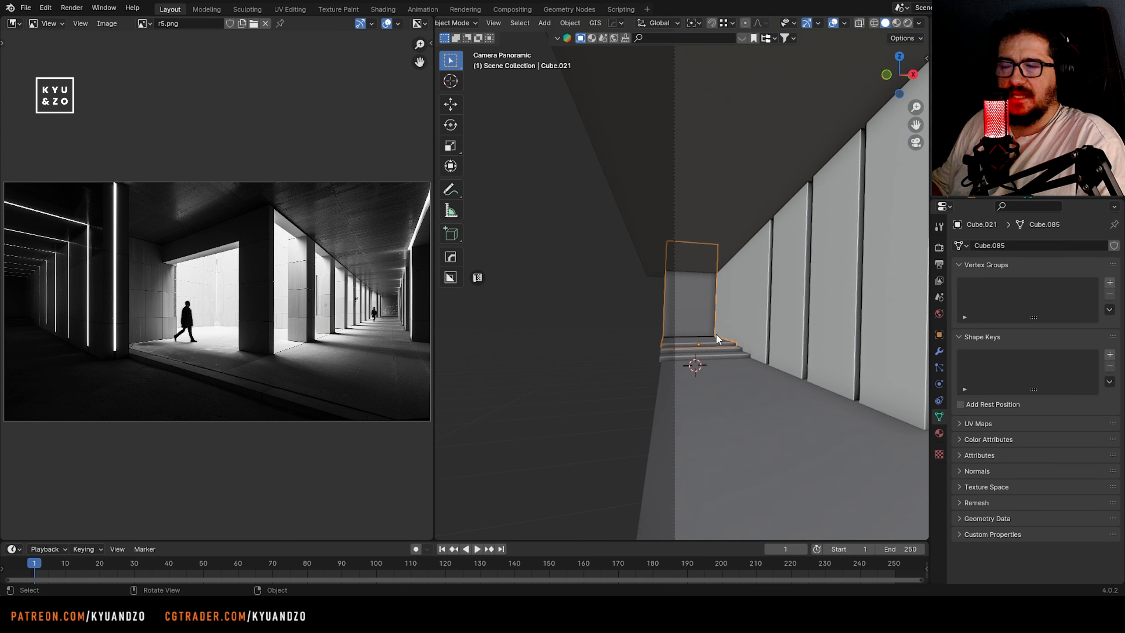
pyautogui.scroll(5, 47, 306)
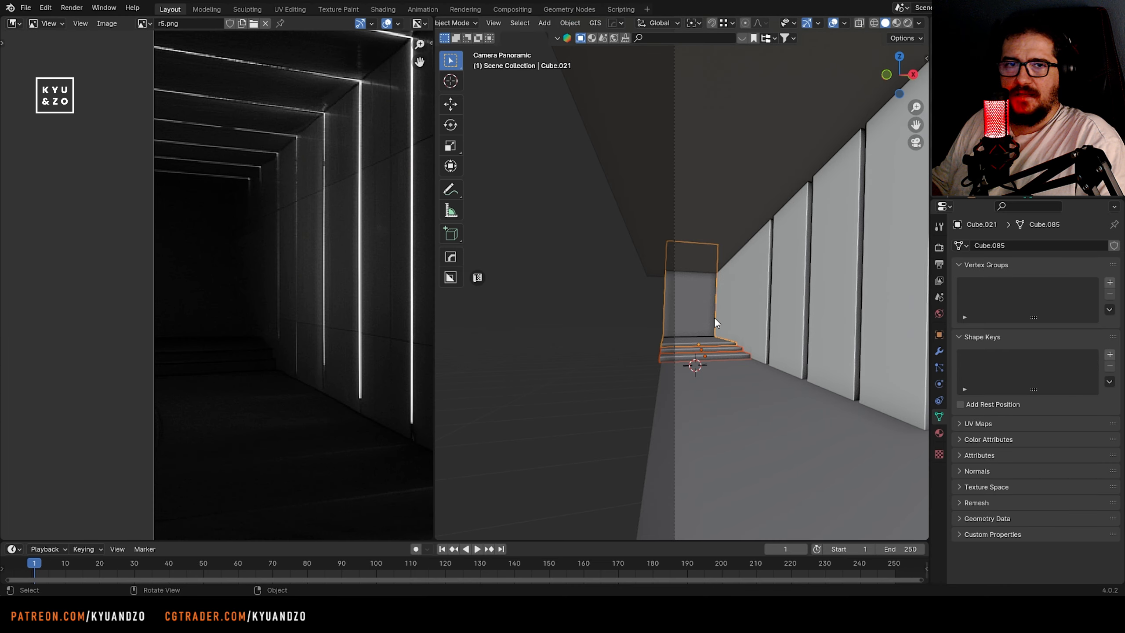
pyautogui.press('s')
pyautogui.press('x')
pyautogui.press('y')
pyautogui.press('x')
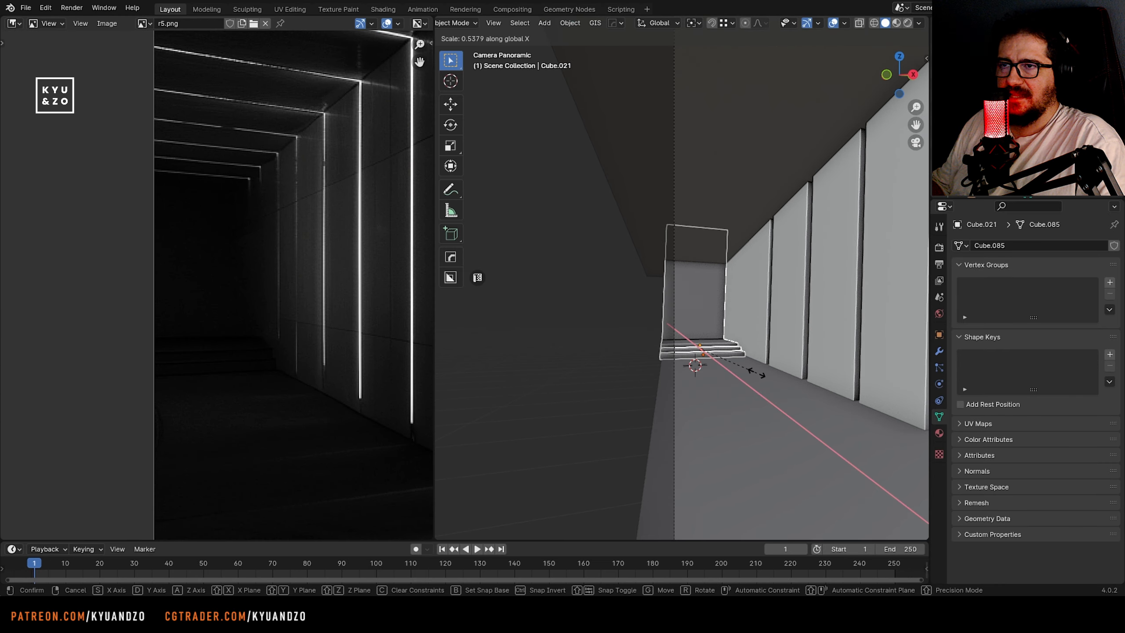
pyautogui.click(756, 373)
# Move the scaled stairs and end wall along the X axis and check them in the camera view
pyautogui.press('g')
pyautogui.press('y')
pyautogui.press('x')
pyautogui.click(765, 388)
pyautogui.press('KP_0')
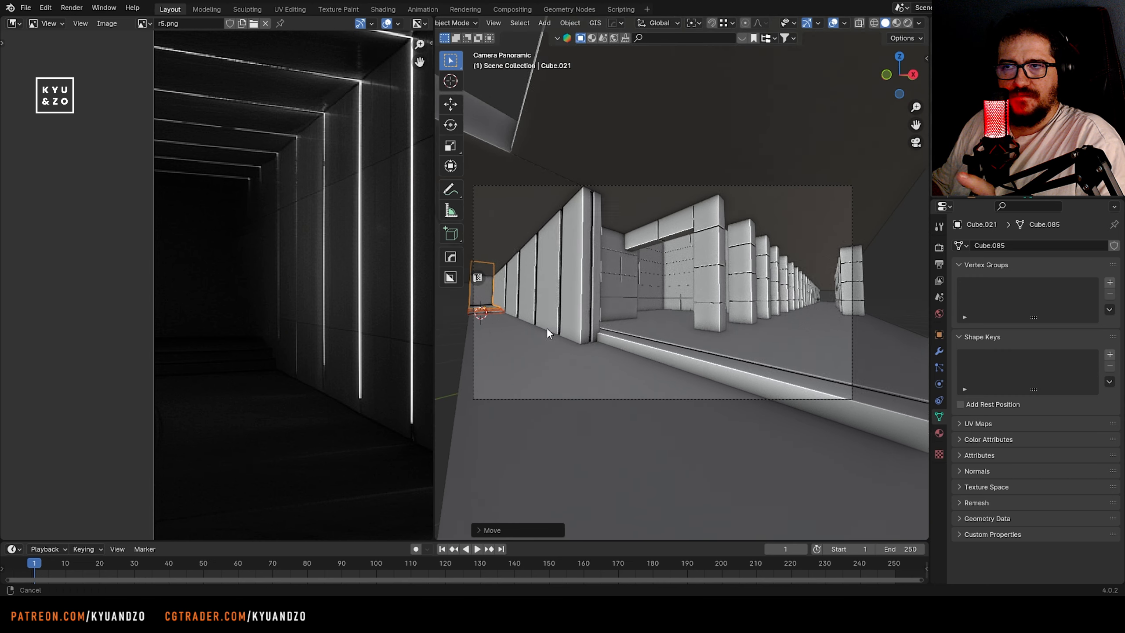
pyautogui.scroll(-3, 235, 318)
pyautogui.scroll(2, 235, 318)
pyautogui.keyDown('shift'); pyautogui.moveTo(695, 325); pyautogui.dragTo(615, 329, button='middle'); pyautogui.keyUp('shift')
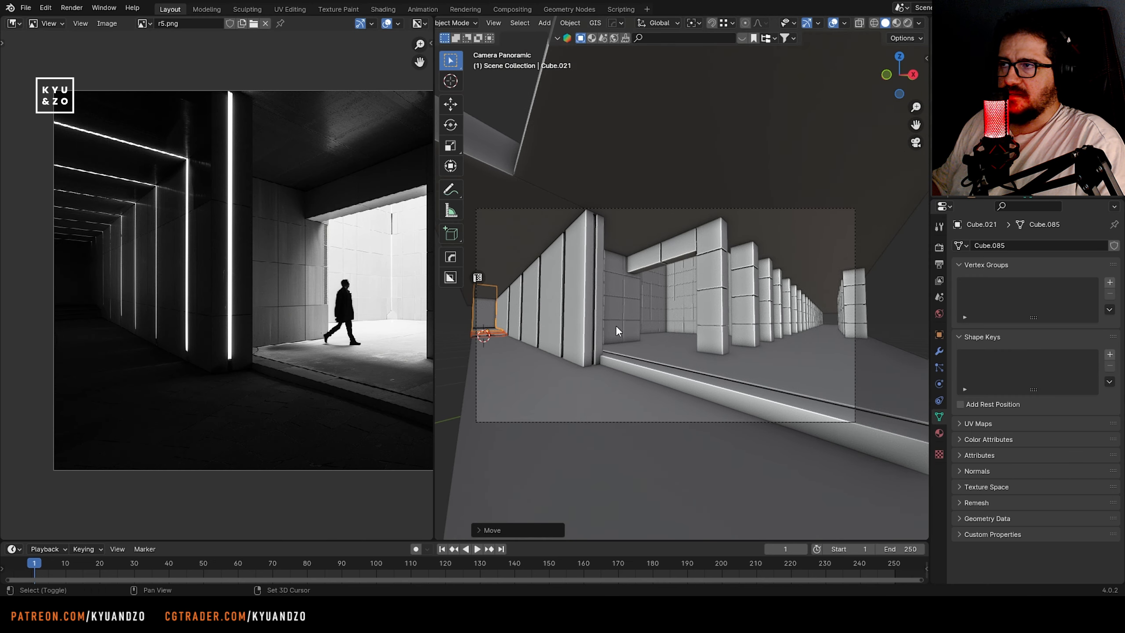
# Select the tiled panel rows beside the grooved wall and move them along the Y axis, deeper into the scene
pyautogui.click(632, 319)
pyautogui.scroll(2, 631, 321)
pyautogui.keyDown('shift'); pyautogui.click(596, 353); pyautogui.keyUp('shift')
pyautogui.keyDown('shift'); pyautogui.click(594, 292); pyautogui.keyUp('shift')
pyautogui.keyDown('shift'); pyautogui.click(592, 266); pyautogui.keyUp('shift')
pyautogui.press('g')
pyautogui.press('s')
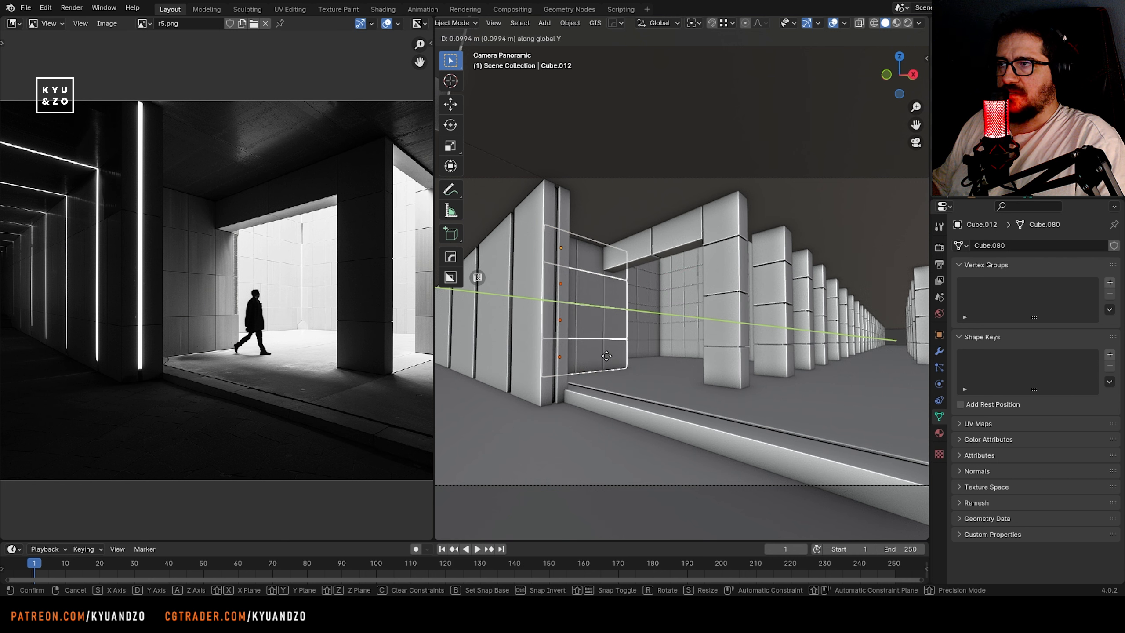
pyautogui.click(628, 366)
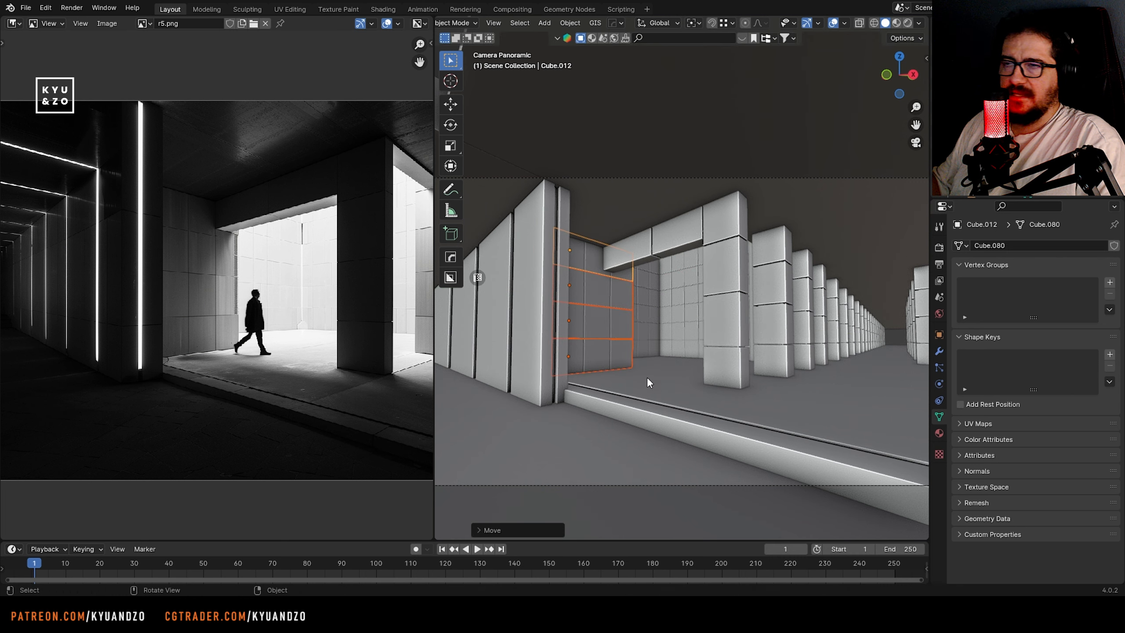
pyautogui.keyDown('shift'); pyautogui.moveTo(629, 367); pyautogui.dragTo(573, 344, button='middle'); pyautogui.keyUp('shift')
pyautogui.click(624, 323)
pyautogui.keyDown('shift'); pyautogui.click(597, 325); pyautogui.keyUp('shift')
pyautogui.press('g')
pyautogui.press('d')
pyautogui.rightClick(618, 319)
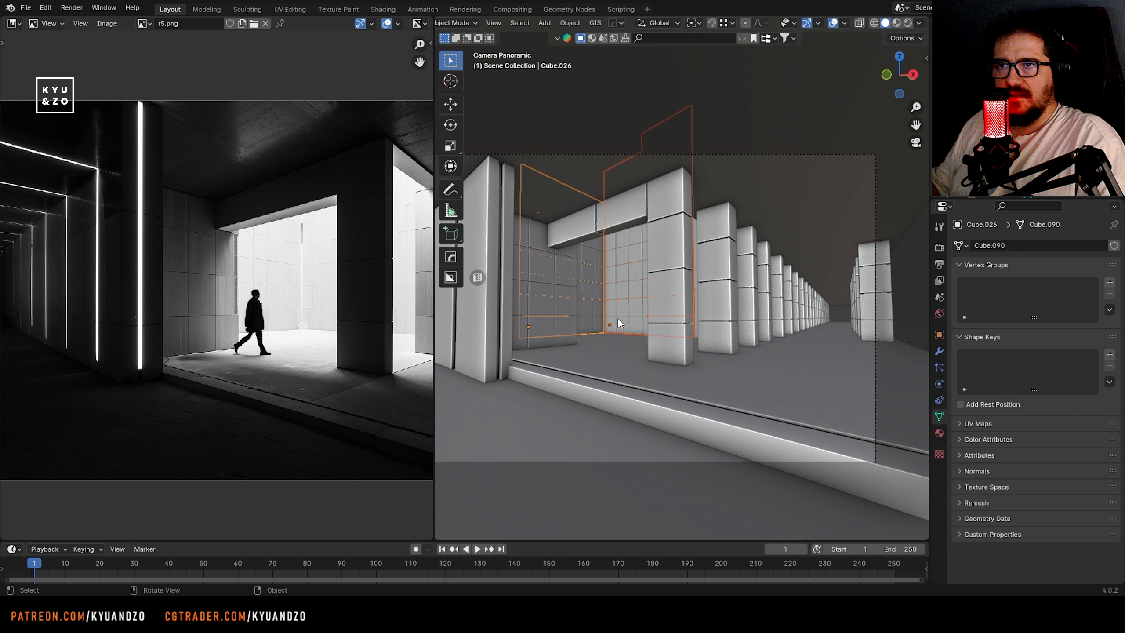
pyautogui.hotkey('ctrl', 'z')
pyautogui.hotkey('ctrl', 'z')
pyautogui.hotkey('ctrl', 'z')
pyautogui.hotkey('ctrl', 'z')
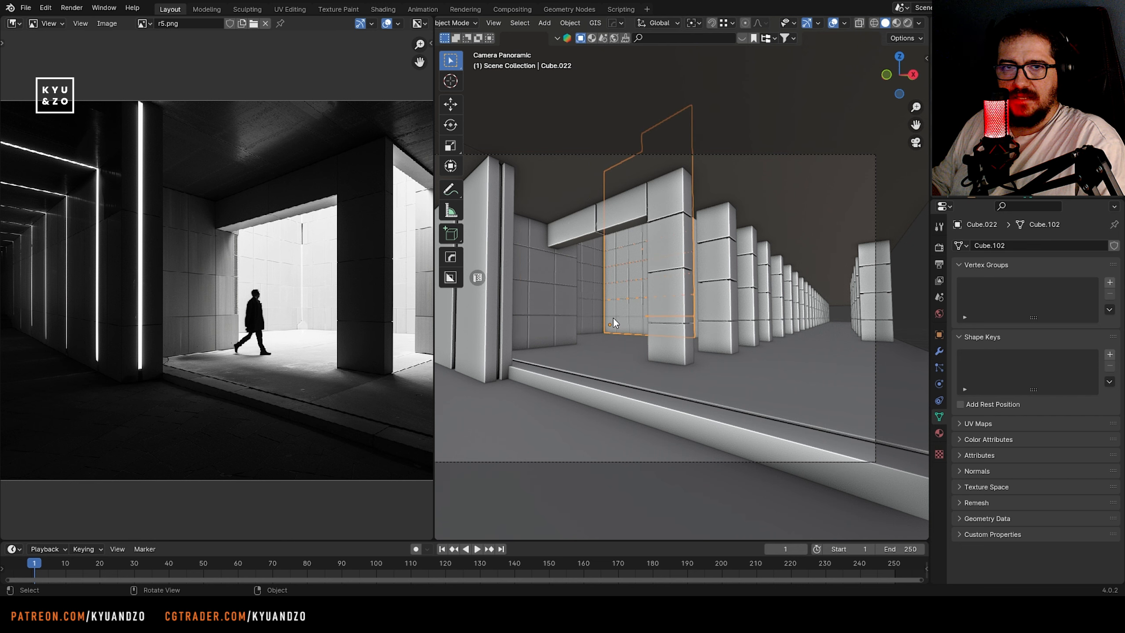
pyautogui.hotkey('ctrl', 'shift', 'z')
pyautogui.hotkey('ctrl', 'shift', 'z')
pyautogui.hotkey('ctrl', 'shift', 'z')
# Add the slab behind the courtyard to the selected tiled walls and move them together along the Y axis
pyautogui.keyDown('shift'); pyautogui.click(605, 309); pyautogui.keyUp('shift')
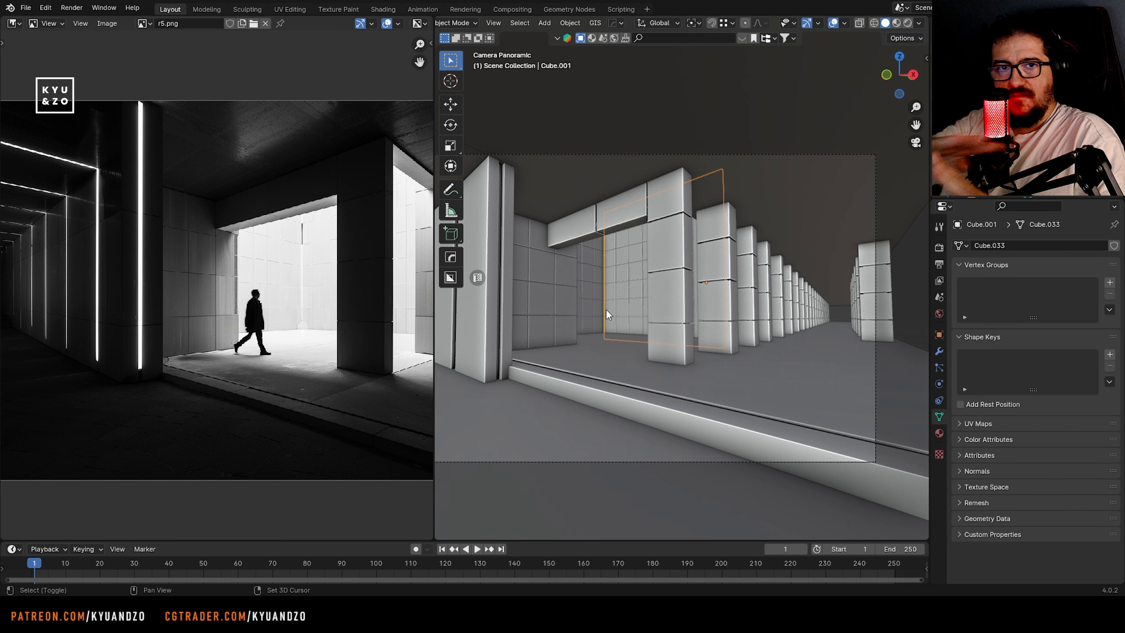
pyautogui.press('g')
pyautogui.press('y')
pyautogui.click(606, 326)
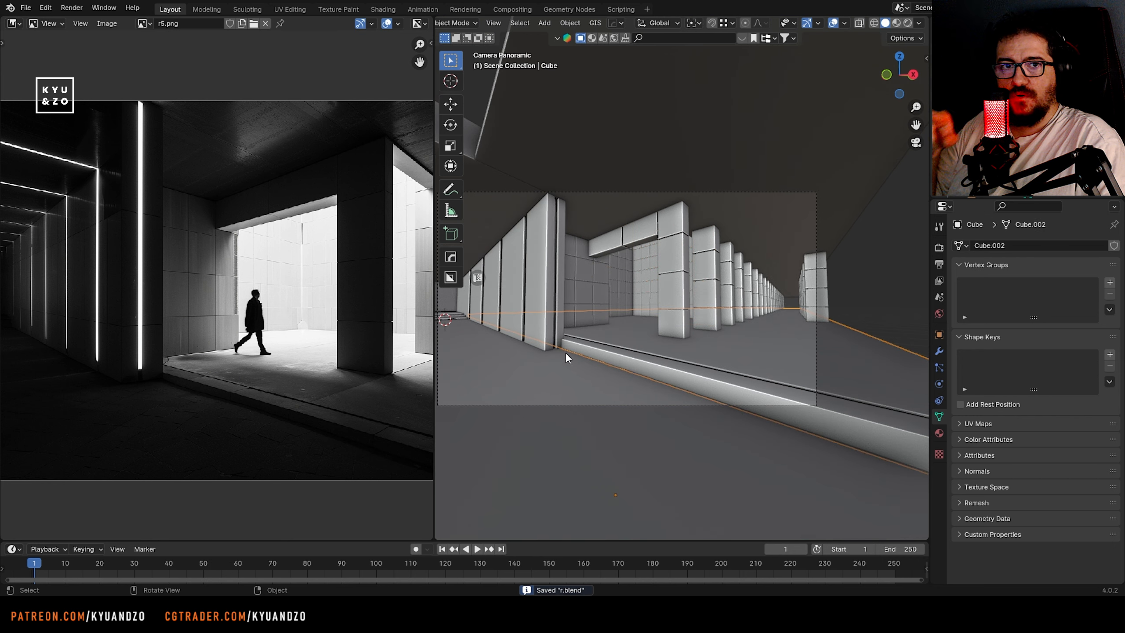
pyautogui.press('Home')
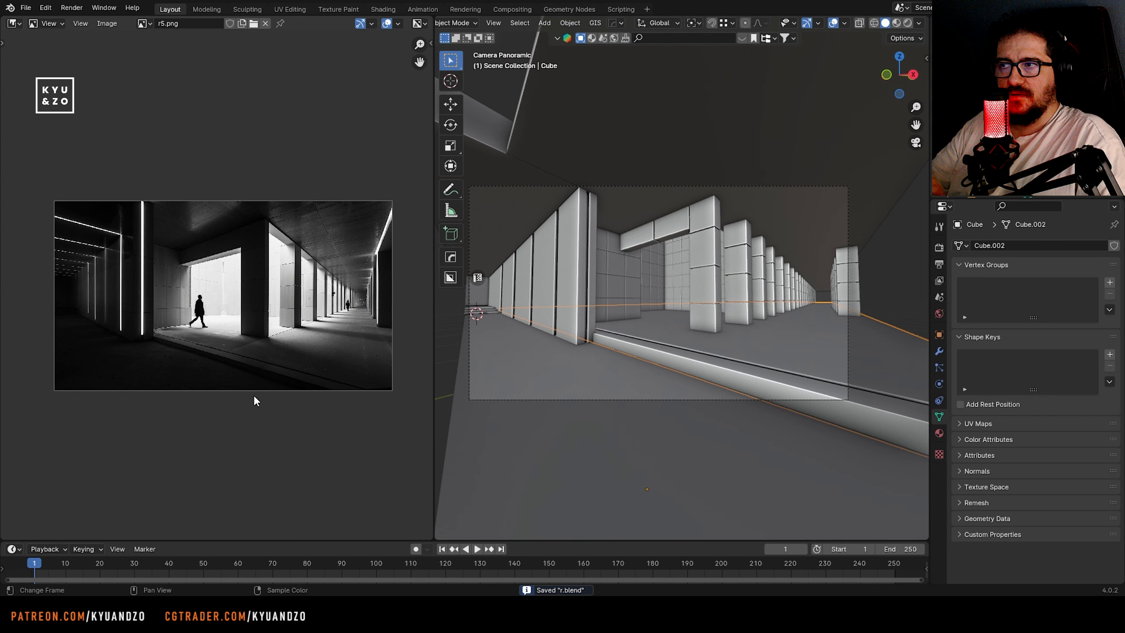
# Delete the second column in the colonnade row
pyautogui.hotkey('shift', '`')
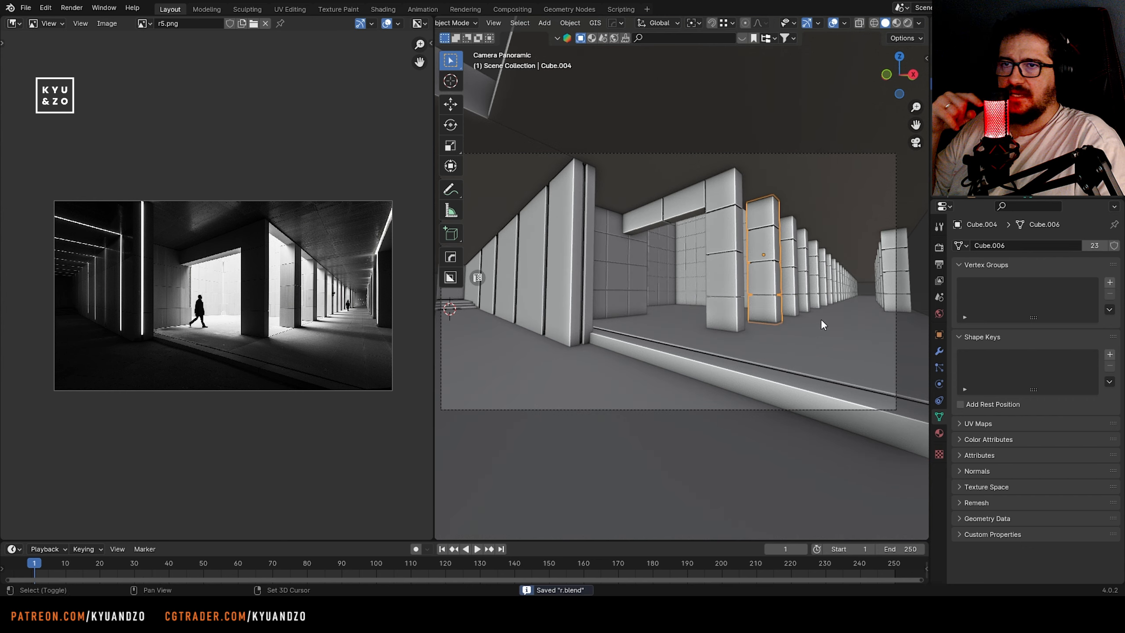
pyautogui.keyDown('shift'); pyautogui.moveTo(821, 319); pyautogui.dragTo(730, 301, button='middle'); pyautogui.keyUp('shift')
pyautogui.scroll(3, 707, 301)
pyautogui.press('x')
pyautogui.click(647, 303)
# Select the next column in the row and move it along Y toward the front column
pyautogui.click(721, 278)
pyautogui.click(646, 289)
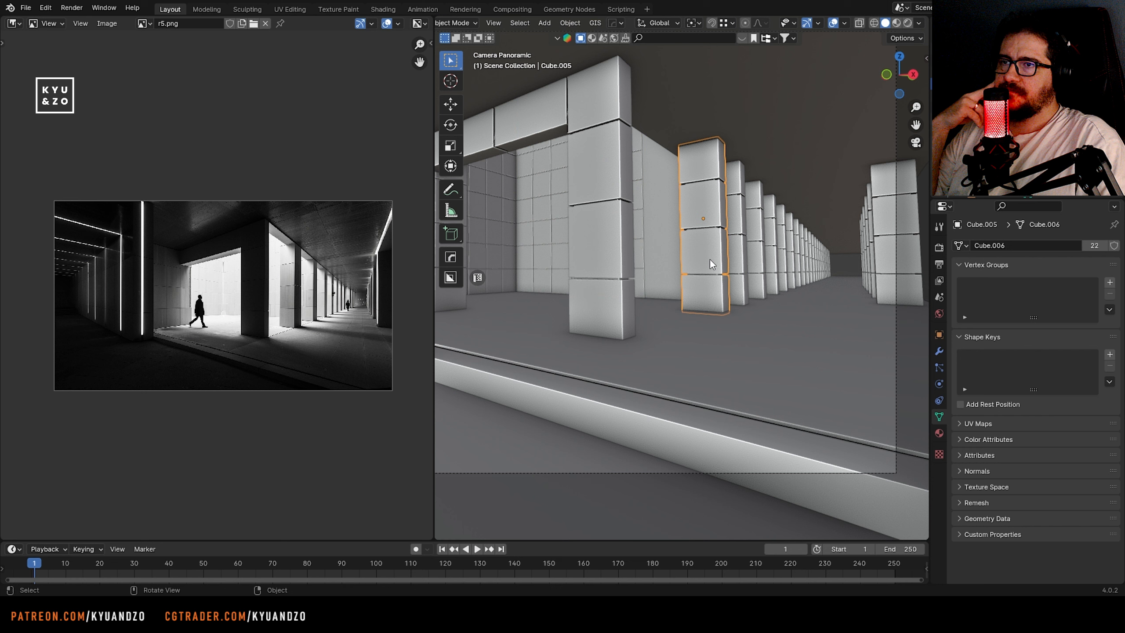
pyautogui.press('g')
pyautogui.press('y')
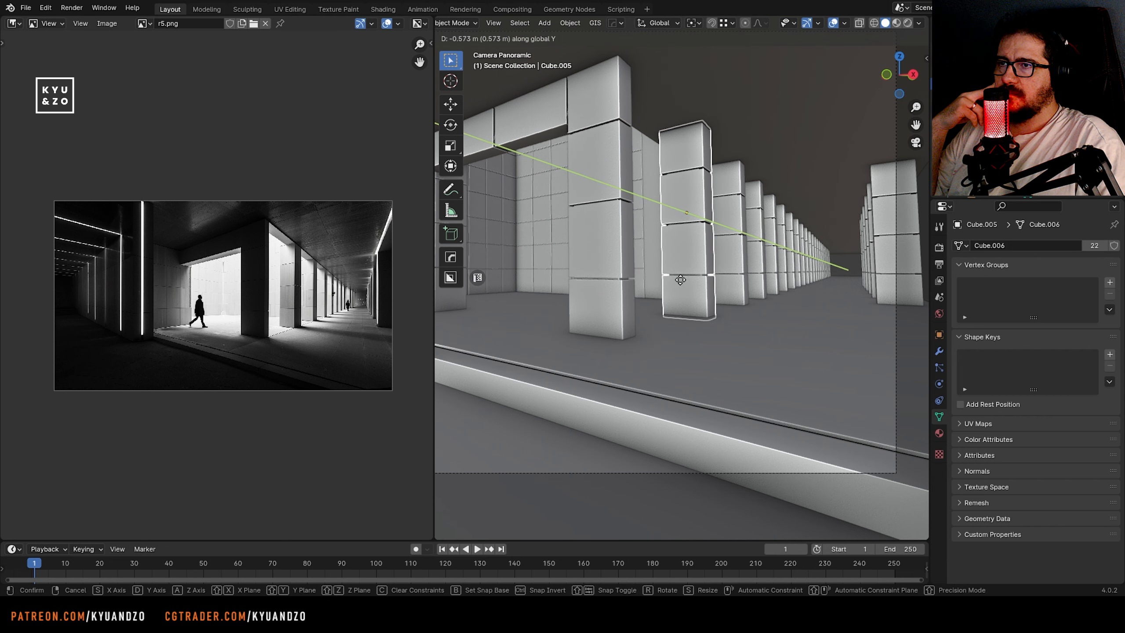
pyautogui.click(684, 282)
# Select the repeated columns behind the front two and delete them from the colonnade row
pyautogui.keyDown('shift'); pyautogui.moveTo(717, 284); pyautogui.dragTo(658, 303, button='middle'); pyautogui.keyUp('shift')
pyautogui.click(671, 286)
pyautogui.keyDown('shift'); pyautogui.click(695, 283); pyautogui.keyUp('shift')
pyautogui.keyDown('shift'); pyautogui.click(712, 281); pyautogui.keyUp('shift')
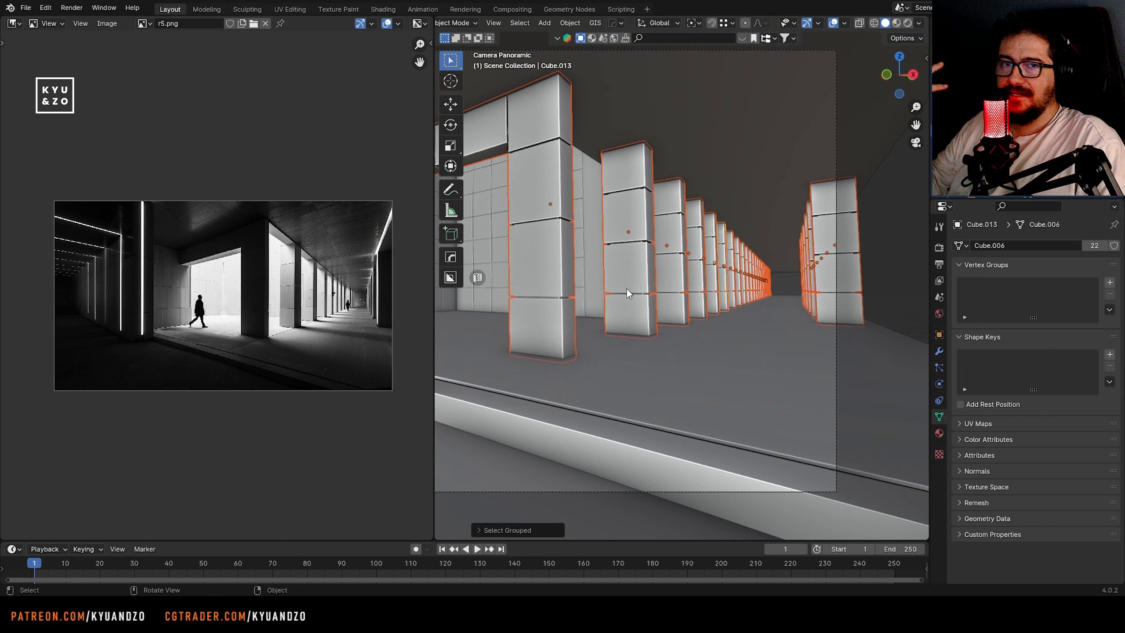
pyautogui.keyDown('ctrl'); pyautogui.keyDown('shift'); pyautogui.moveTo(629, 240); pyautogui.dragTo(634, 242, button='right'); pyautogui.keyUp('shift'); pyautogui.keyUp('ctrl')
pyautogui.press('Delete')
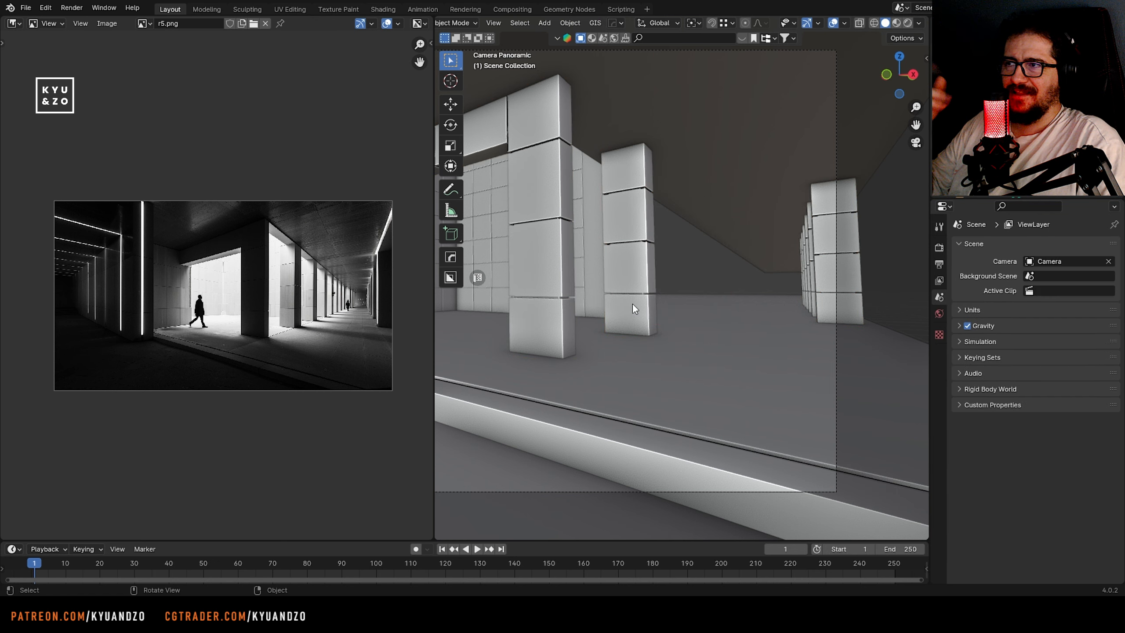
# Isolate the remaining front colonnade columns in the right orthographic view by selecting them and hiding all other objects
pyautogui.click(630, 305)
pyautogui.moveTo(629, 305)
pyautogui.mouseDown(button='middle')
pyautogui.moveTo(607, 279)
pyautogui.moveTo(562, 279)
pyautogui.mouseUp(button='middle')
pyautogui.scroll(-1, 563, 279)
pyautogui.click(588, 245)
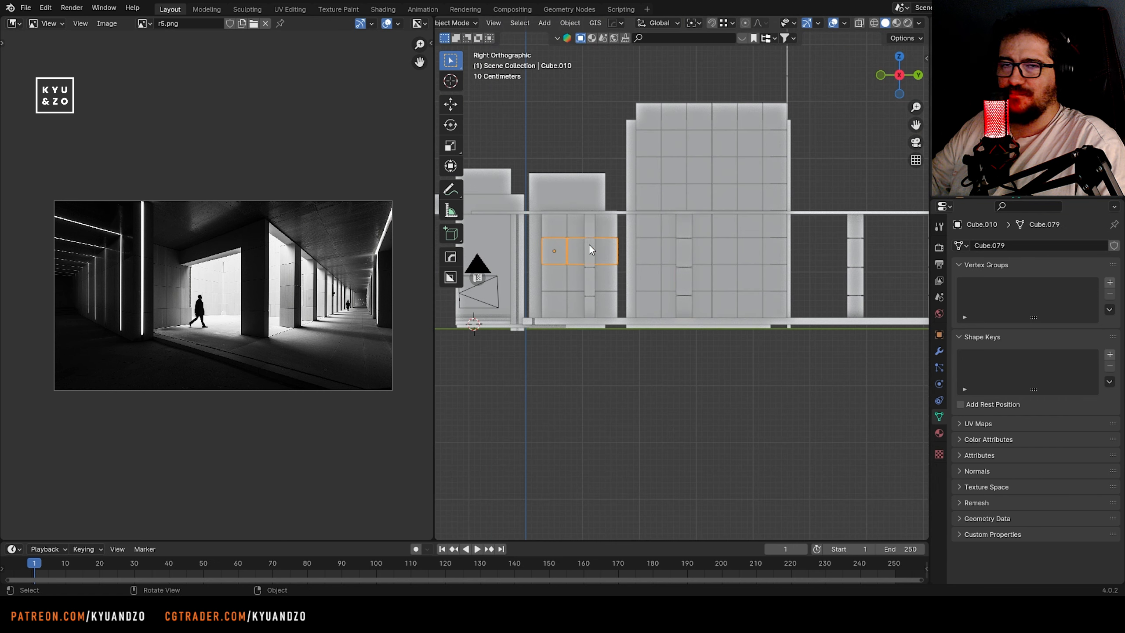
pyautogui.click(590, 245)
pyautogui.keyDown('shift'); pyautogui.click(681, 284); pyautogui.keyUp('shift')
pyautogui.hotkey('shift', 'h')
pyautogui.keyDown('shift'); pyautogui.moveTo(658, 332); pyautogui.dragTo(616, 344, button='middle'); pyautogui.keyUp('shift')
# Duplicate the rear column about 1.6 m along Y, repeat the duplication to extend the colonnade row, and unhide all objects
pyautogui.hotkey('shift', 'd')
pyautogui.press('s')
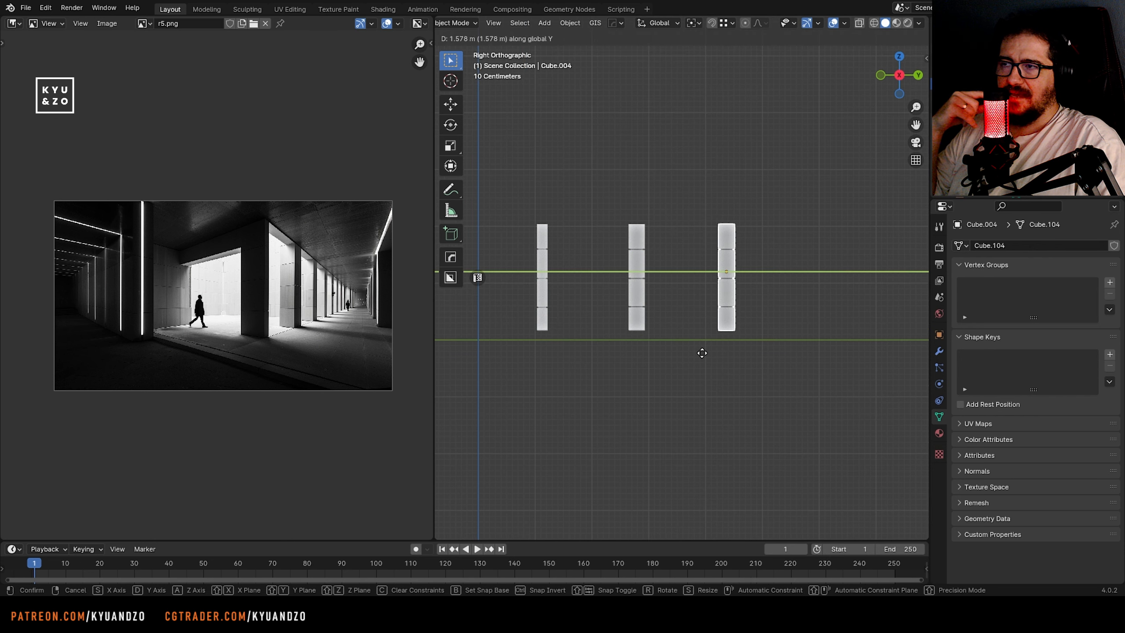
pyautogui.click(705, 354)
pyautogui.scroll(-5, 691, 367)
pyautogui.hotkey('shift', 'r')
pyautogui.hotkey('shift', 'r')
pyautogui.hotkey('shift', 'r')
pyautogui.hotkey('shift', 'r')
pyautogui.hotkey('shift', 'r')
pyautogui.hotkey('shift', 'r')
pyautogui.hotkey('shift', 'r')
pyautogui.hotkey('shift', 'r')
pyautogui.hotkey('shift', 'r')
pyautogui.hotkey('shift', 'r')
pyautogui.hotkey('shift', 'r')
pyautogui.hotkey('shift', 'r')
pyautogui.hotkey('shift', 'r')
pyautogui.hotkey('shift', 'r')
pyautogui.hotkey('shift', 'r')
pyautogui.scroll(-5, 687, 364)
pyautogui.hotkey('alt', 'h')
# Return to the camera view to check the respaced colonnade and save the file
pyautogui.moveTo(687, 364); pyautogui.dragTo(709, 310, button='middle')
pyautogui.scroll(7, 618, 292)
pyautogui.click(617, 288)
pyautogui.press('KP_0')
pyautogui.keyDown('shift'); pyautogui.moveTo(760, 281); pyautogui.dragTo(668, 285, button='middle'); pyautogui.keyUp('shift')
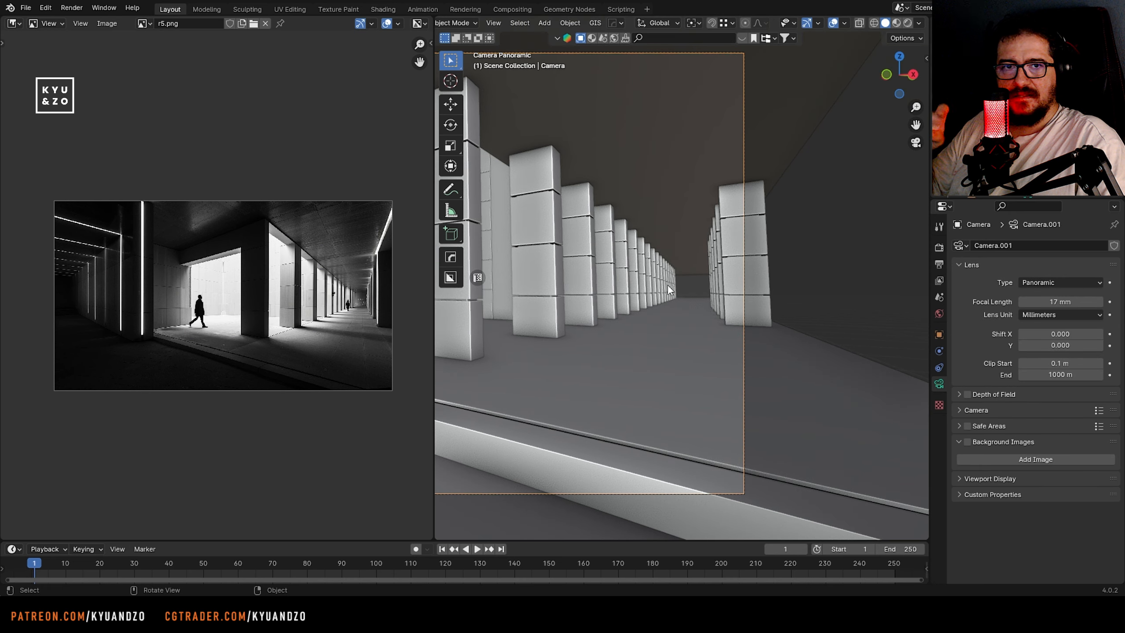
pyautogui.scroll(3, 731, 308)
pyautogui.hotkey('ctrl', 's')
pyautogui.scroll(-2, 728, 308)
pyautogui.click(729, 308)
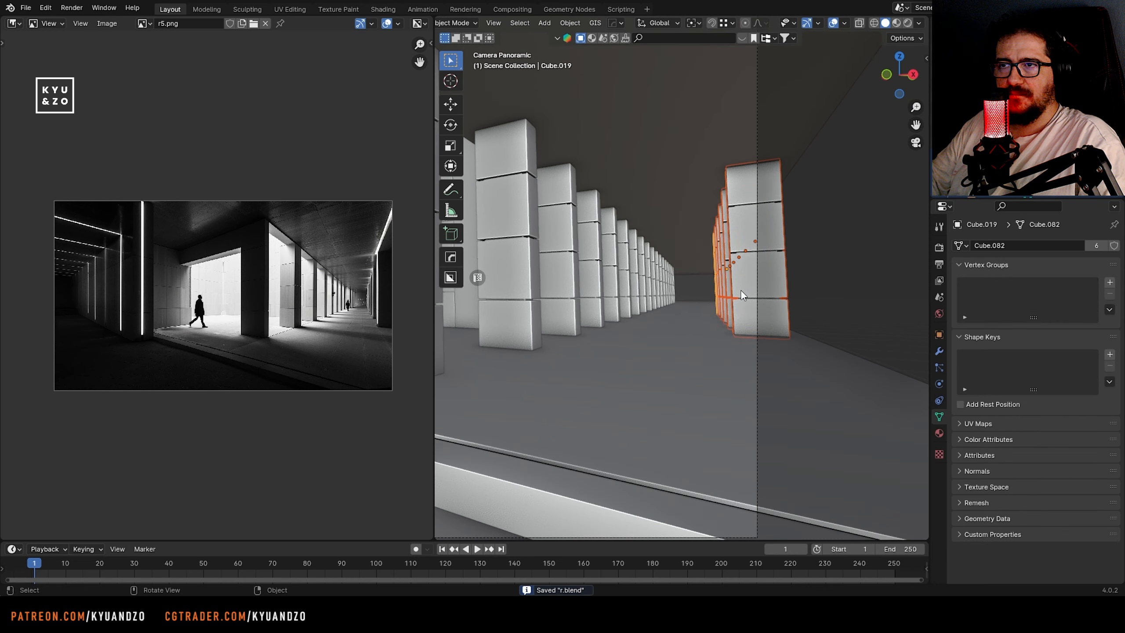
pyautogui.press('g')
pyautogui.press('y')
pyautogui.press('x')
pyautogui.rightClick(724, 291)
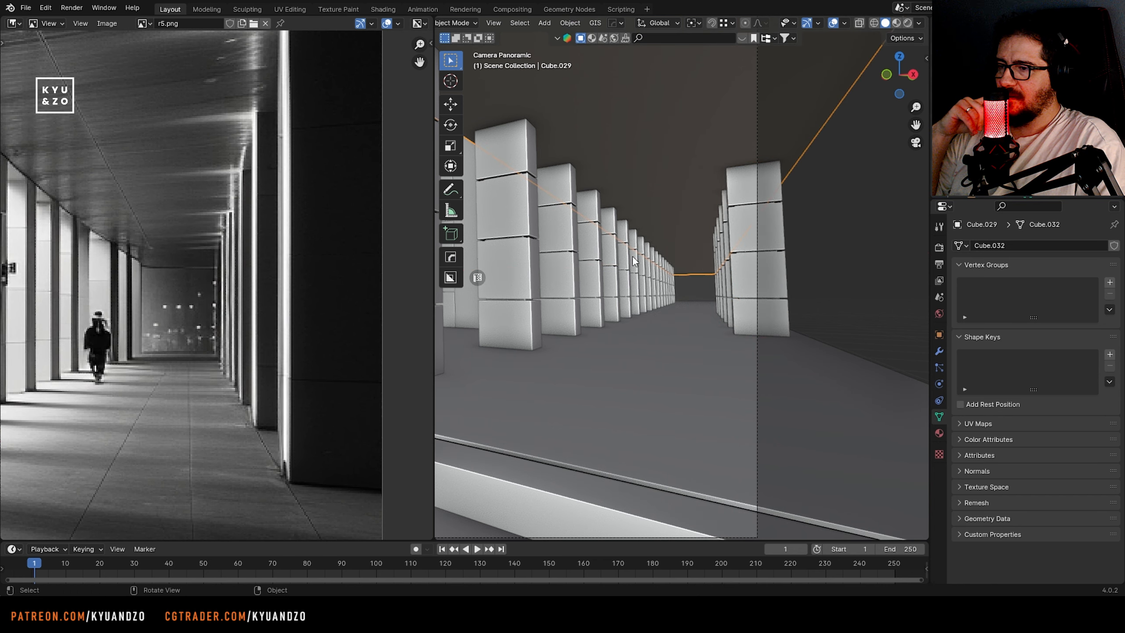
pyautogui.press('g')
pyautogui.press('z')
pyautogui.rightClick(665, 507)
pyautogui.keyDown('shift'); pyautogui.moveTo(532, 336); pyautogui.dragTo(584, 333, button='middle'); pyautogui.keyUp('shift')
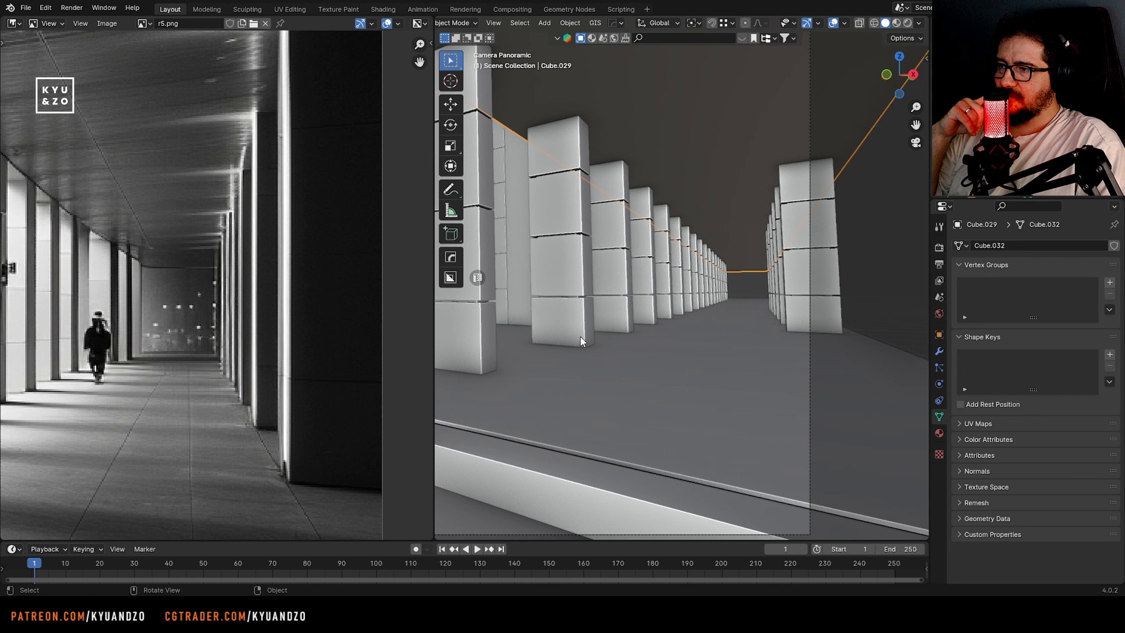
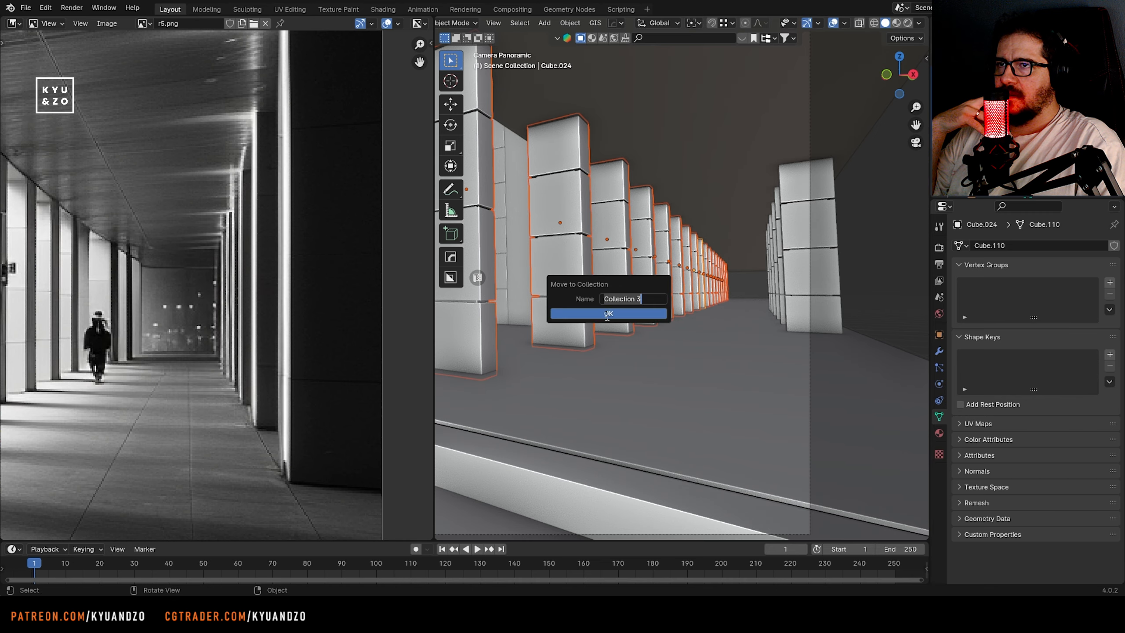
# Move the selected colonnade columns into a new collection named Collection 3 and bring the whole reference image into view
pyautogui.click(608, 313)
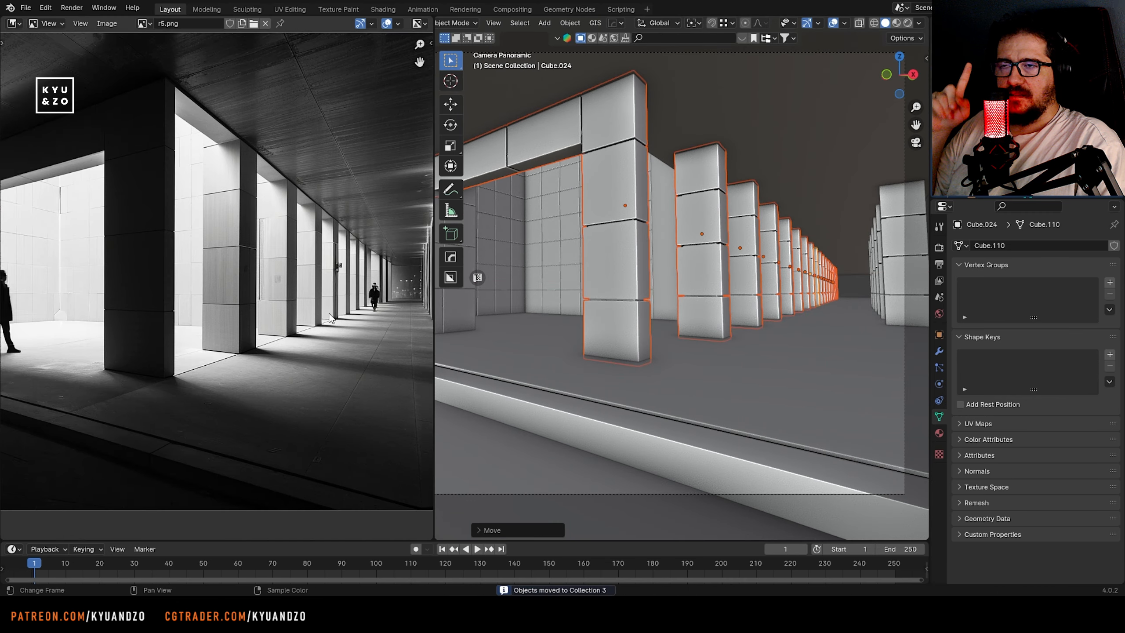
pyautogui.scroll(-2, 329, 313)
pyautogui.moveTo(122, 268); pyautogui.dragTo(159, 257, button='middle')
pyautogui.scroll(-5, 141, 282)
pyautogui.scroll(3, 177, 235)
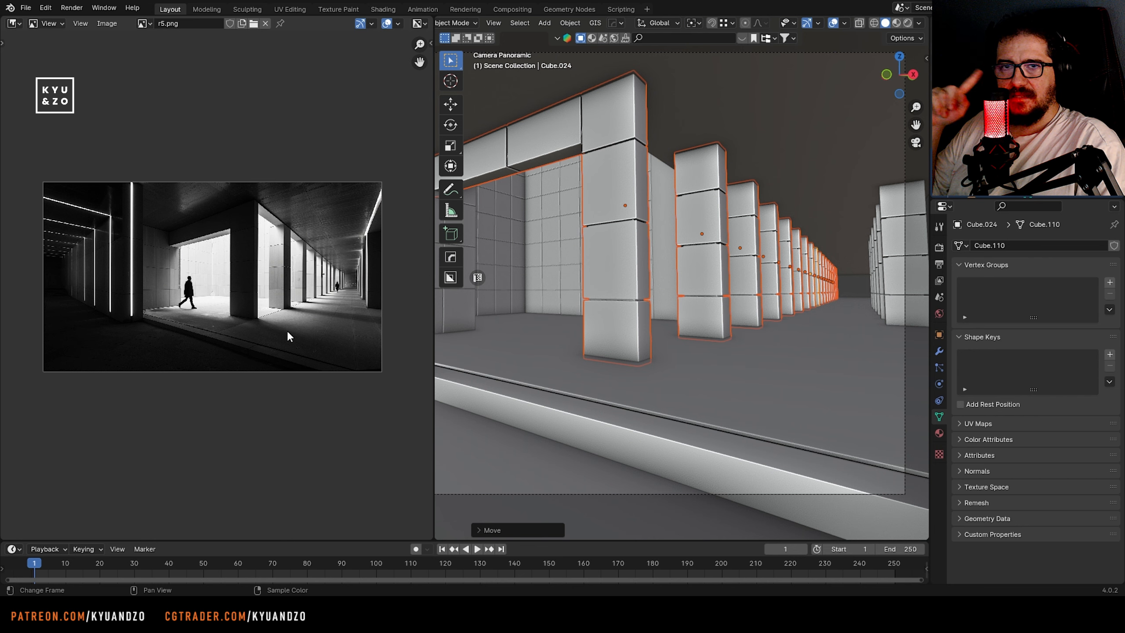
pyautogui.scroll(-3, 642, 269)
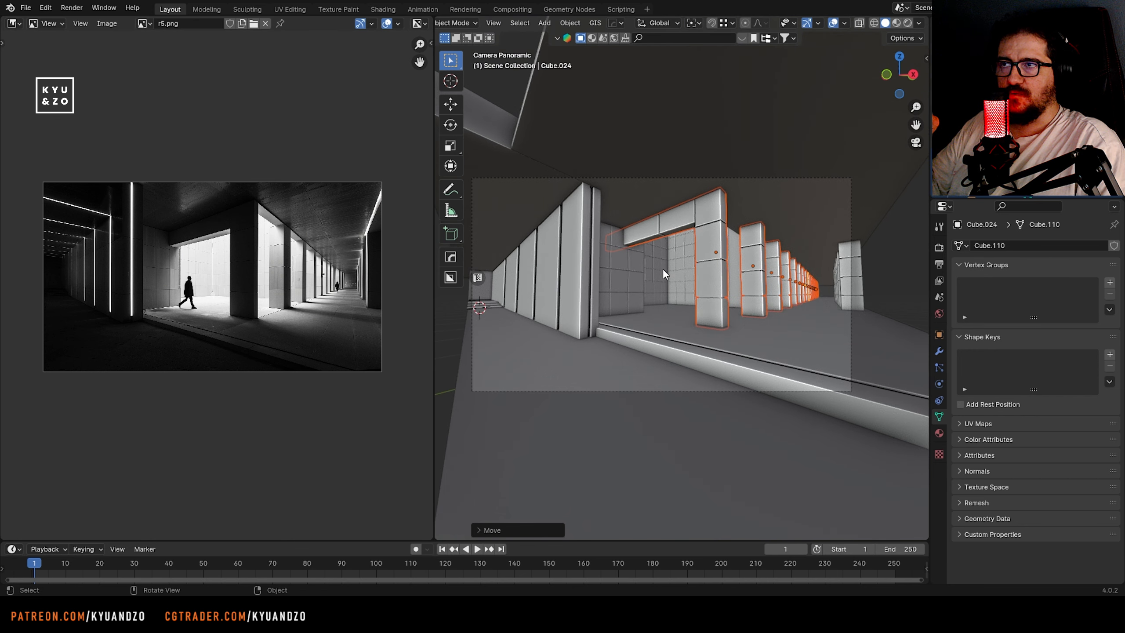
# Shift the selected colonnade columns about 0.1 m along global X to match the reference and save the file
pyautogui.press('g')
pyautogui.press('x')
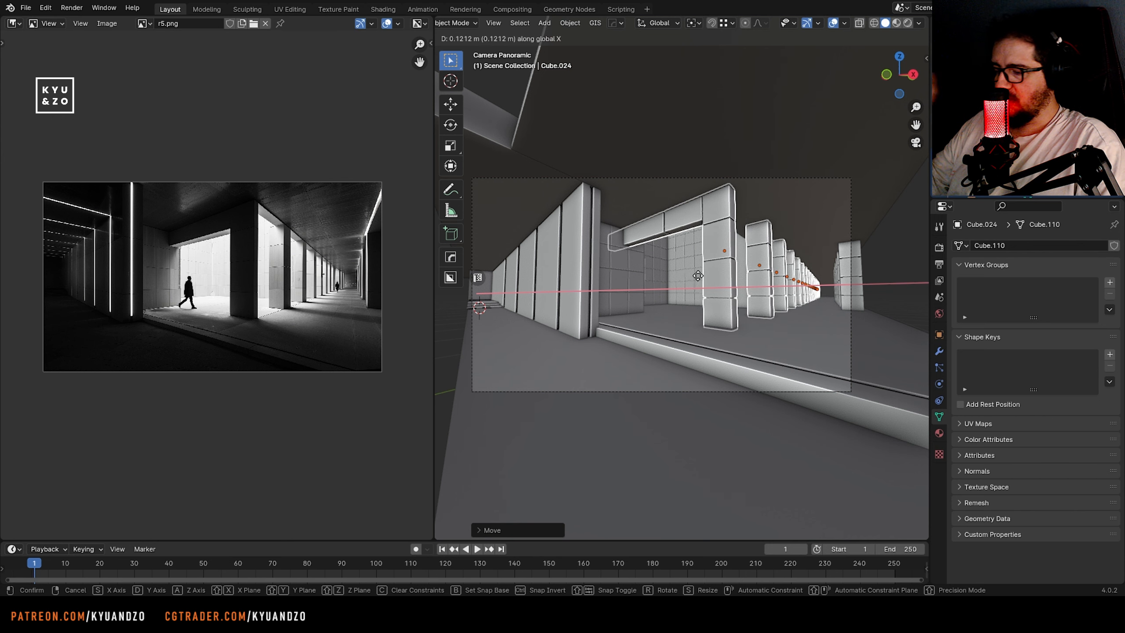
pyautogui.click(693, 276)
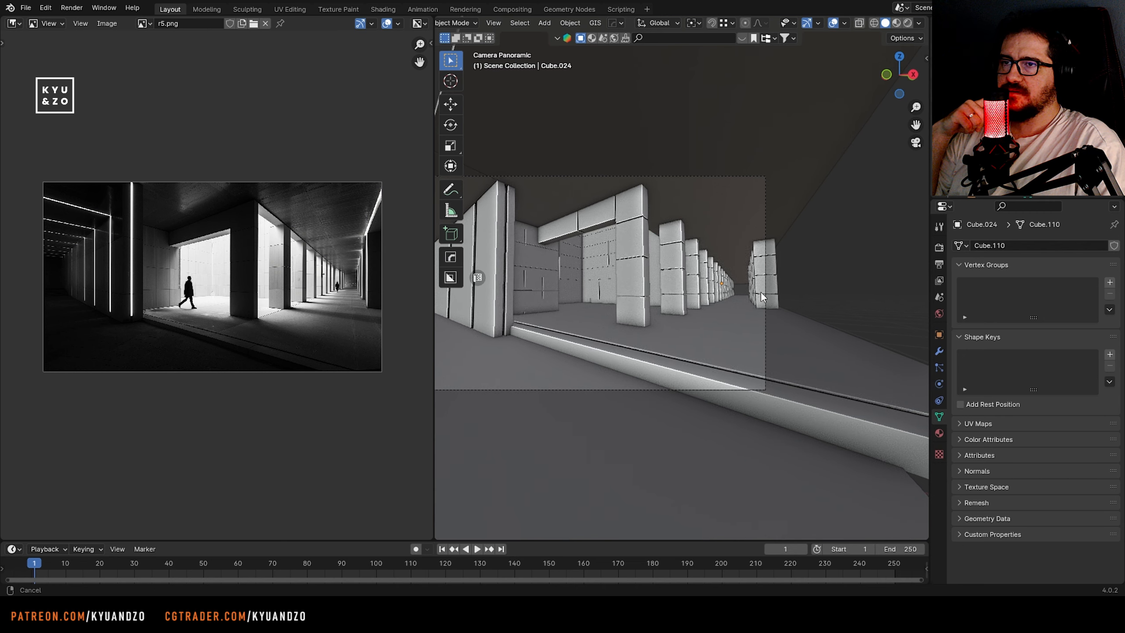
pyautogui.scroll(5, 762, 297)
pyautogui.hotkey('ctrl', 's')
pyautogui.scroll(-4, 762, 298)
pyautogui.keyDown('shift'); pyautogui.moveTo(581, 282); pyautogui.dragTo(671, 265, button='middle'); pyautogui.keyUp('shift')
pyautogui.scroll(1, 671, 265)
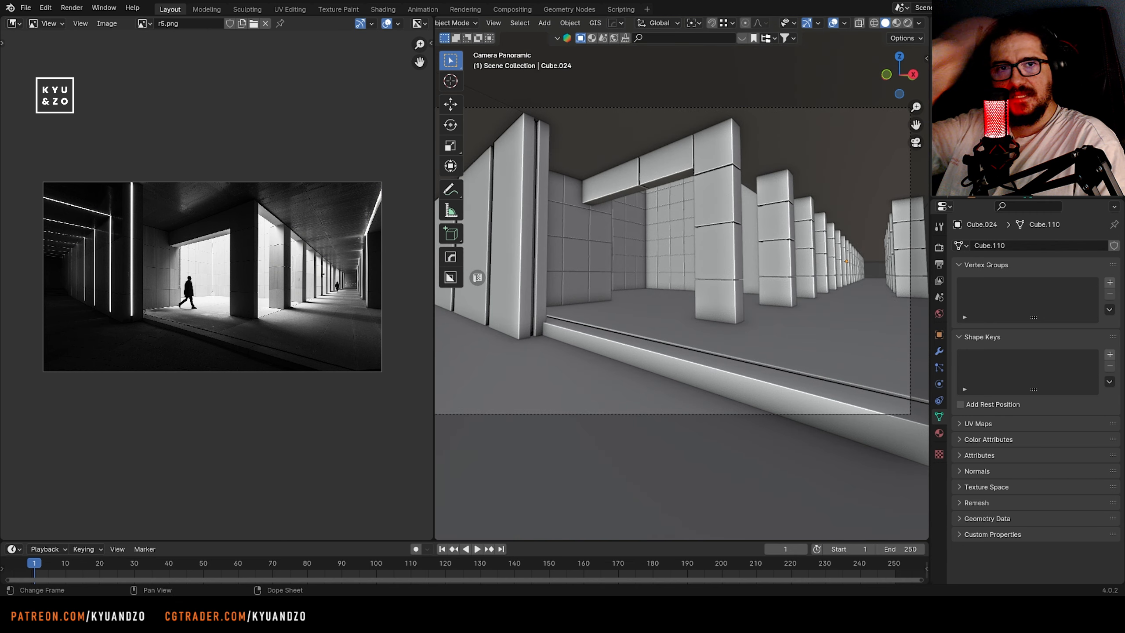
pyautogui.scroll(2, 886, 260)
# Switch the viewport to rendered shading and set the render engine to Cycles
pyautogui.click(907, 23)
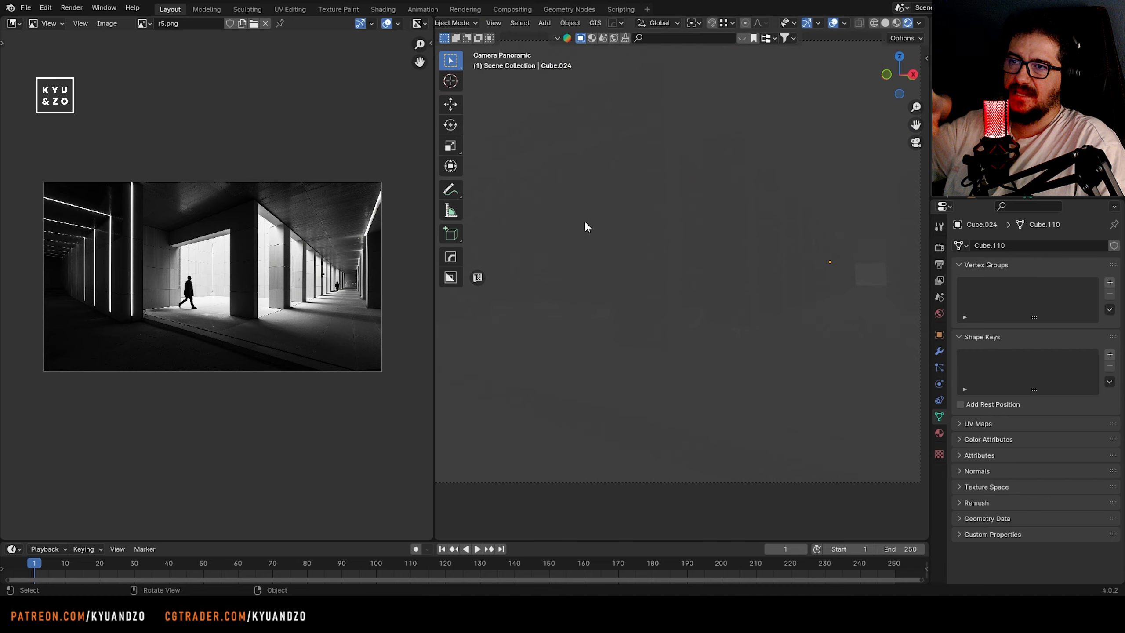
pyautogui.click(939, 249)
pyautogui.click(1036, 284)
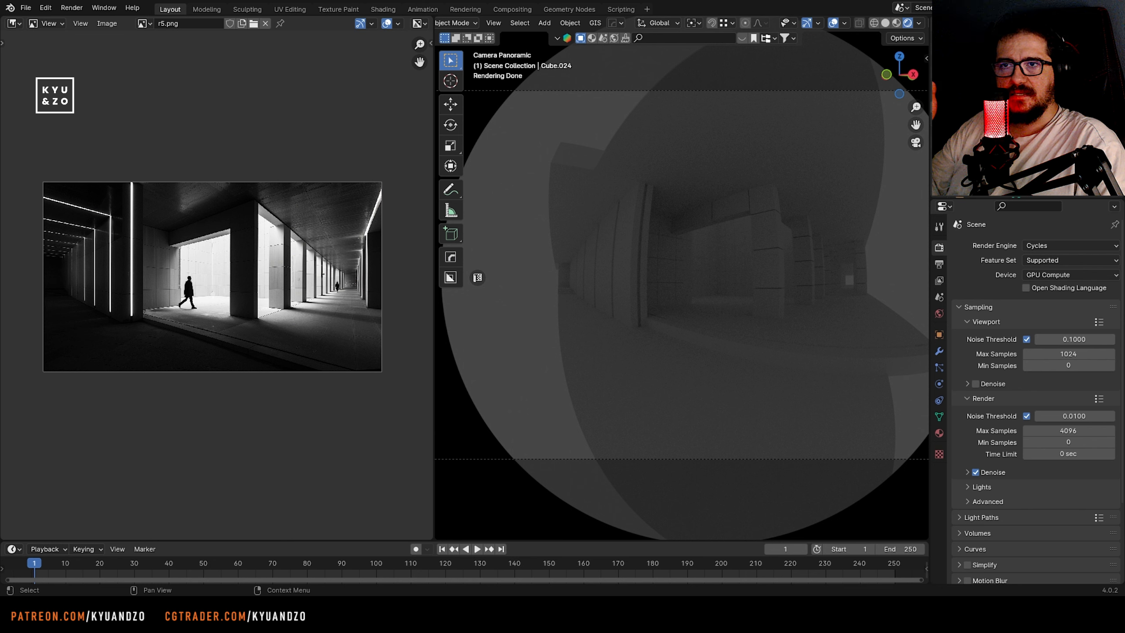
# Try the Equirectangular and Mirror Ball panorama types on the camera, and set its lens type to Perspective
pyautogui.click(939, 384)
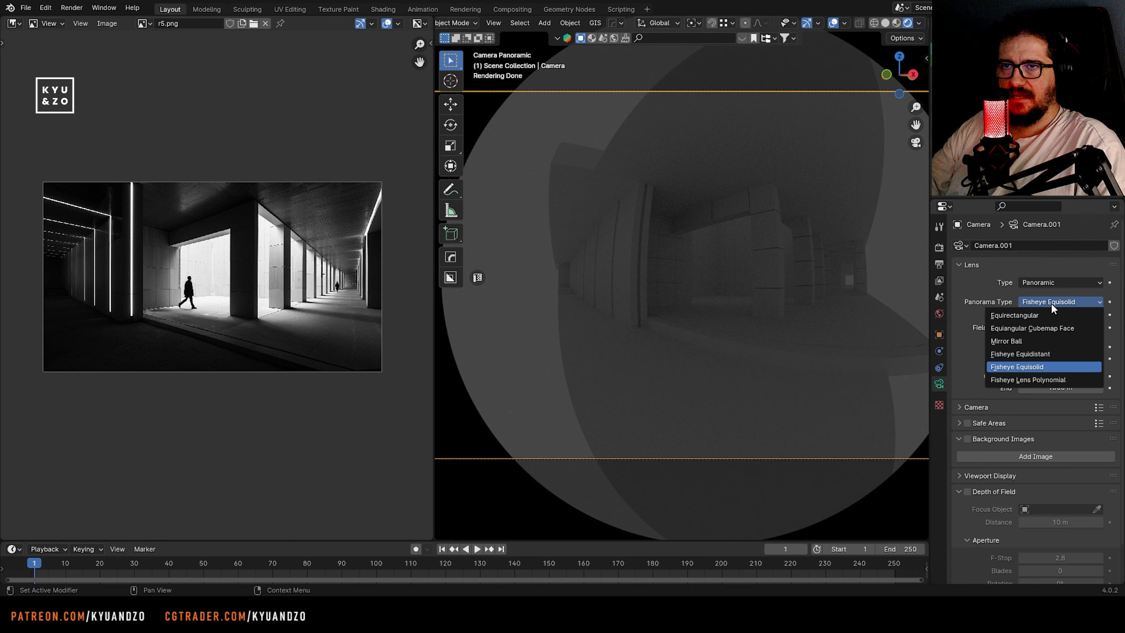
pyautogui.click(1047, 315)
pyautogui.click(1038, 303)
pyautogui.click(1036, 340)
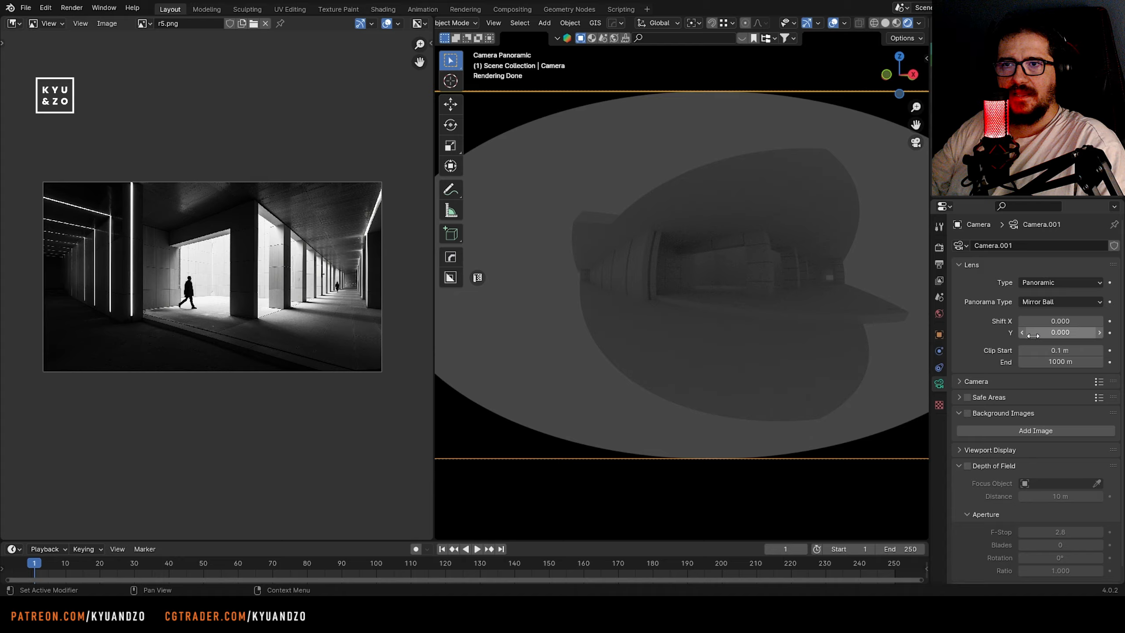
pyautogui.click(1045, 283)
pyautogui.click(1044, 298)
# Enable viewport denoising in the render sampling settings
pyautogui.scroll(-3, 645, 269)
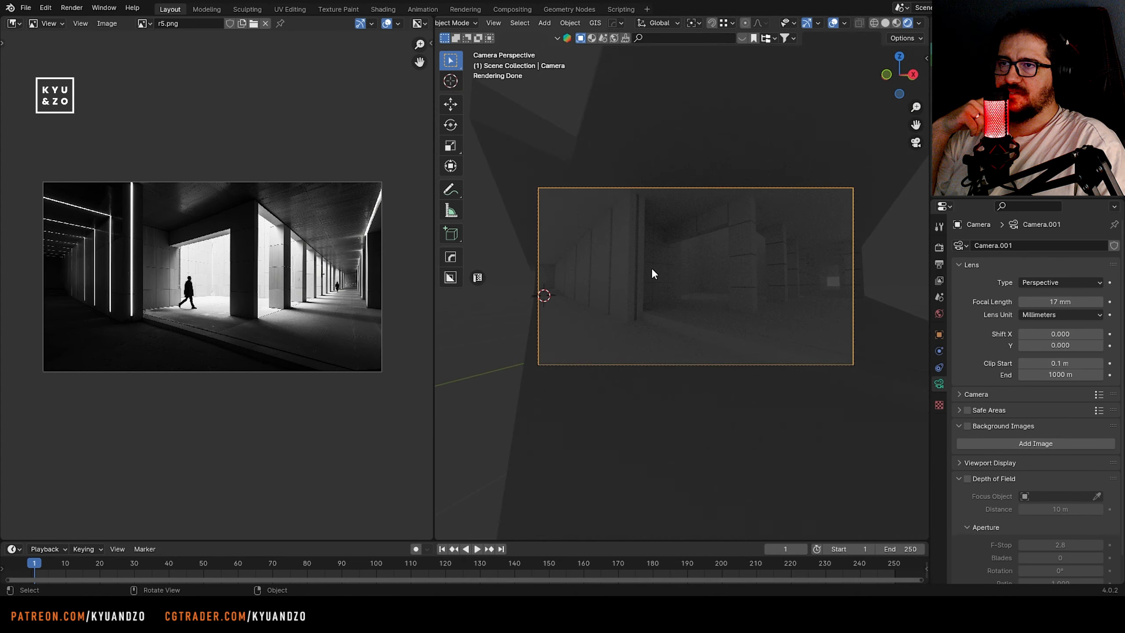
pyautogui.scroll(3, 651, 267)
pyautogui.keyDown('shift'); pyautogui.moveTo(771, 296); pyautogui.dragTo(663, 314, button='middle'); pyautogui.keyUp('shift')
pyautogui.click(939, 248)
pyautogui.click(976, 383)
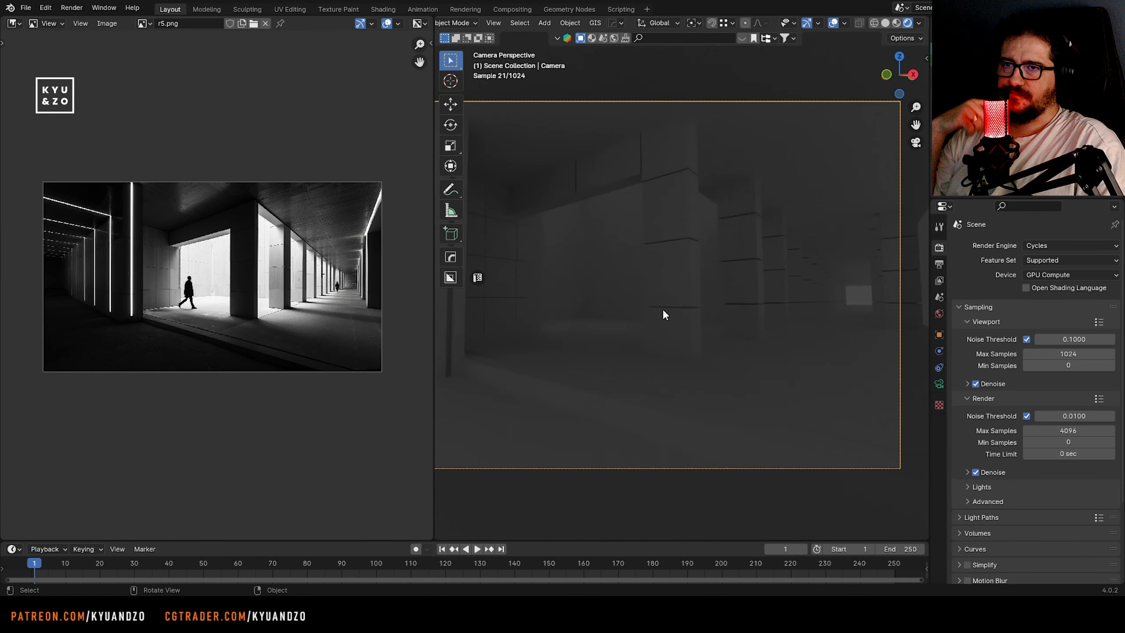
# Browse the online HDR assets, apply Plaza under cloudy skies as the world environment, and close the asset browser
pyautogui.click(614, 39)
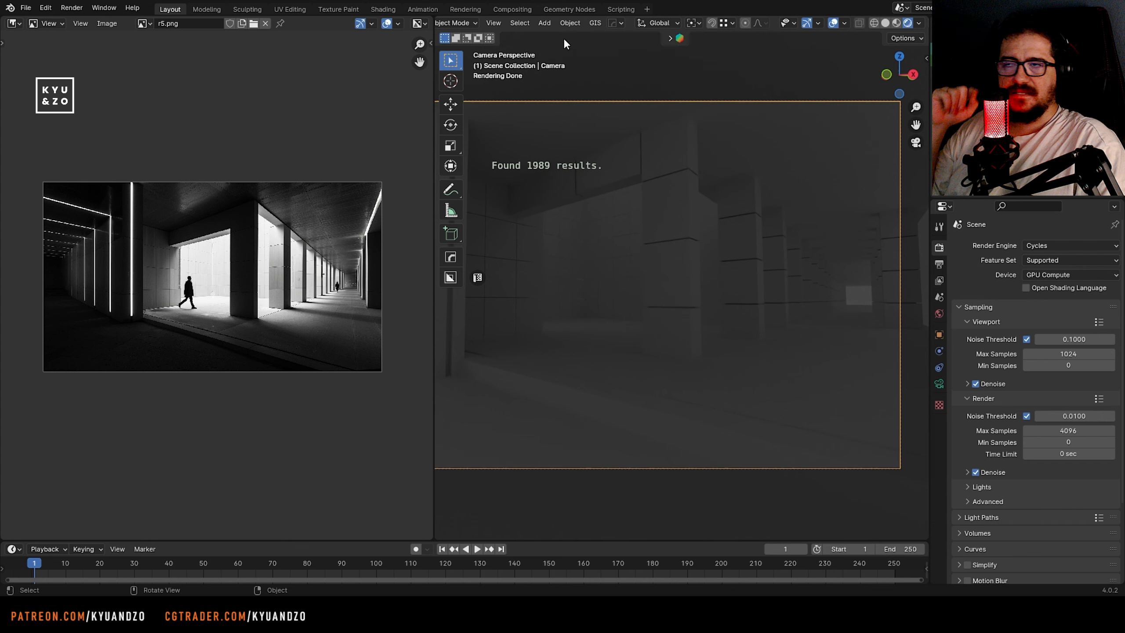
pyautogui.scroll(-5, 596, 109)
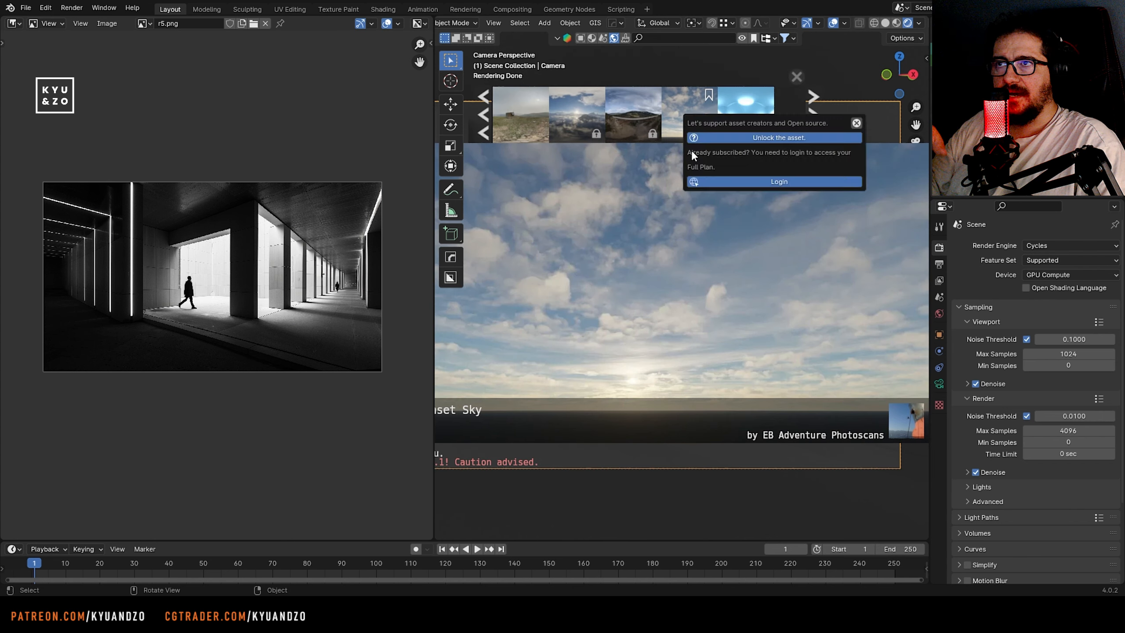
pyautogui.click(786, 39)
pyautogui.click(776, 77)
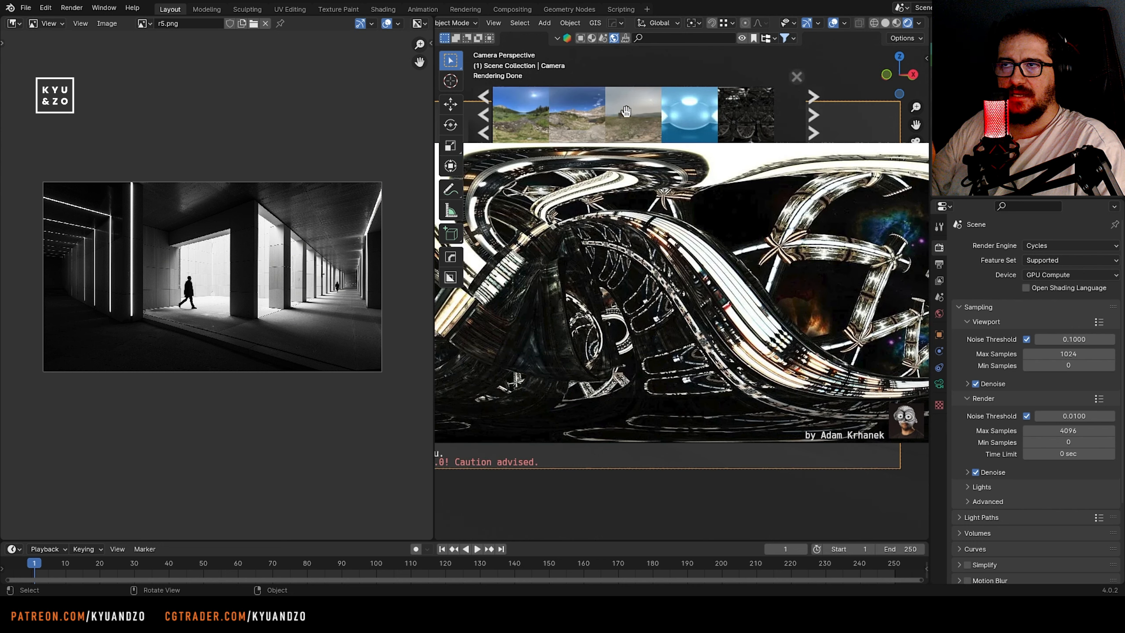
pyautogui.scroll(2, 568, 123)
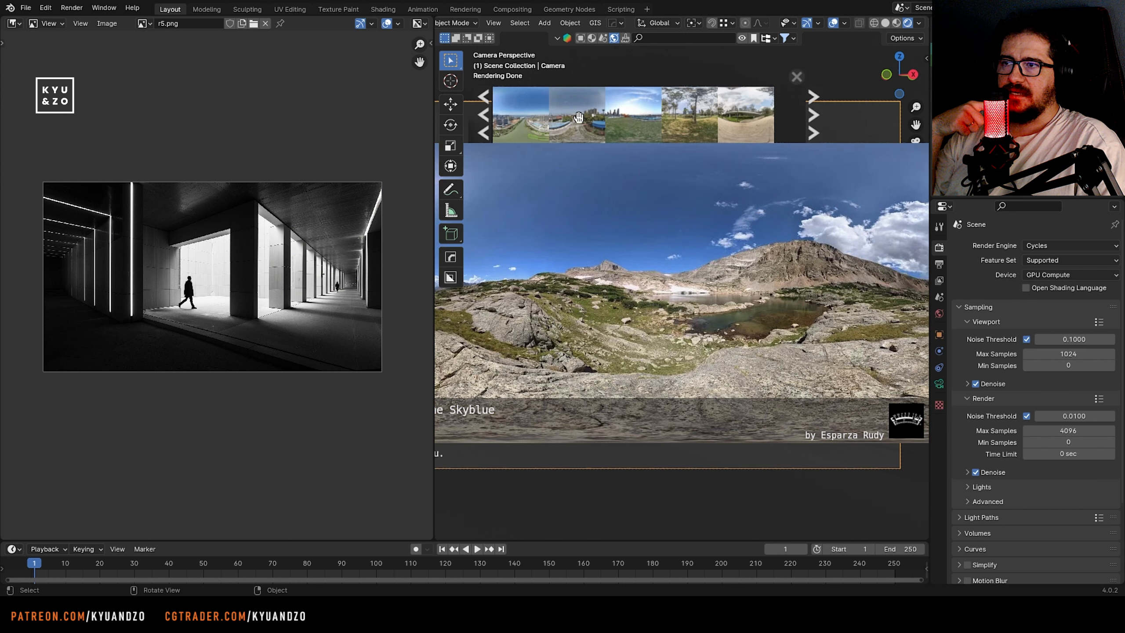
pyautogui.moveTo(577, 114); pyautogui.dragTo(751, 337)
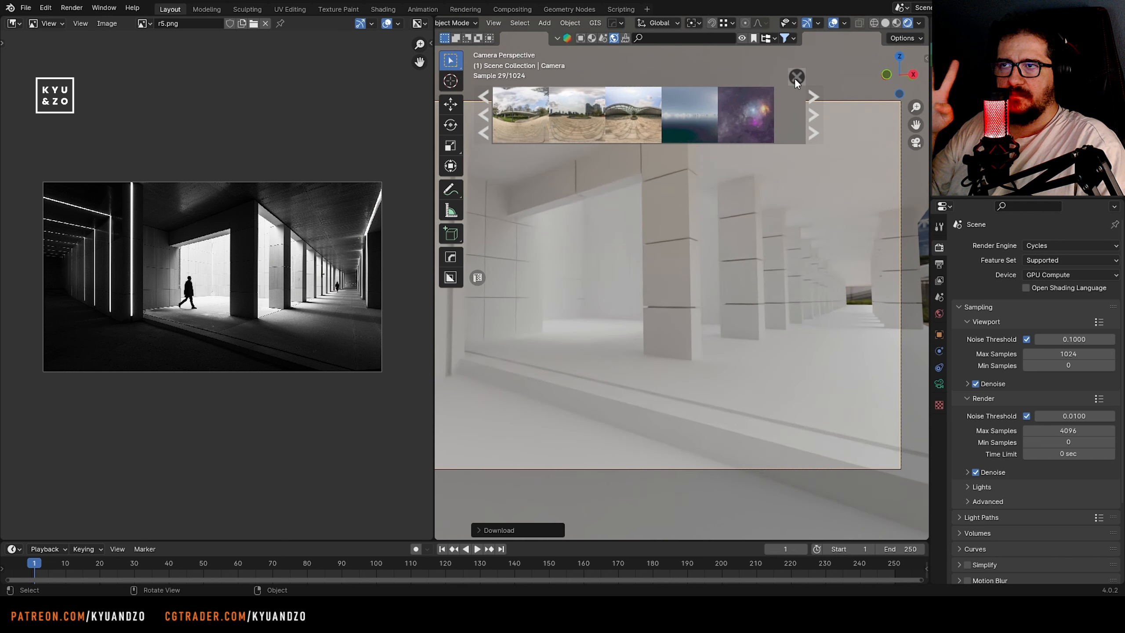
pyautogui.click(796, 77)
# Enlarge the timeline area and turn it into a shader editor showing the world's environment nodes
pyautogui.moveTo(549, 540); pyautogui.dragTo(549, 408)
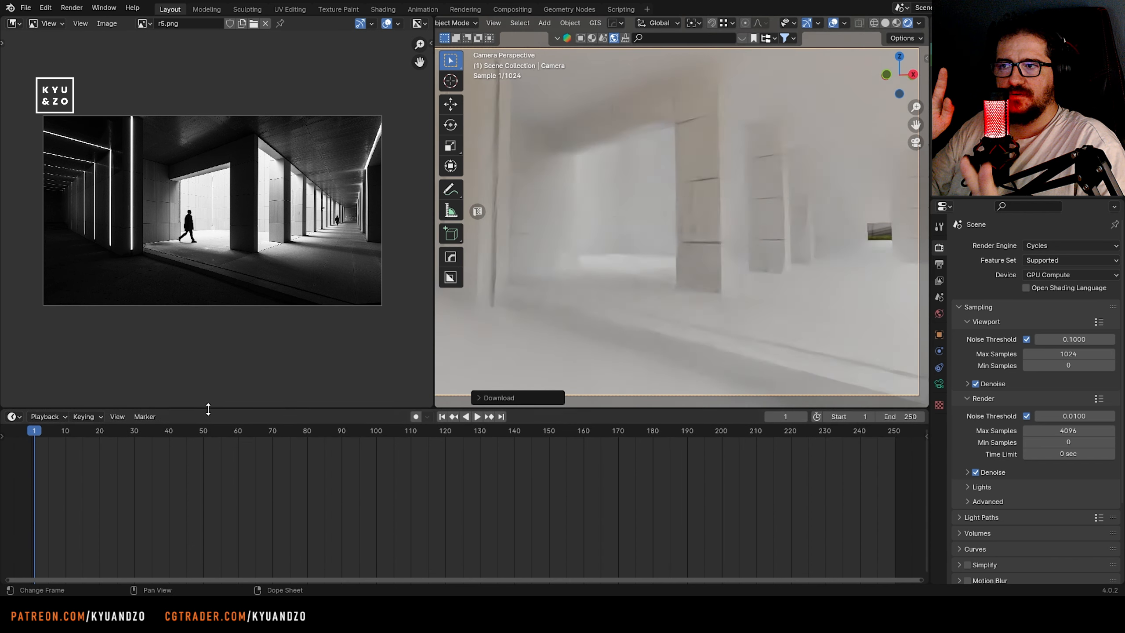
pyautogui.click(12, 416)
pyautogui.click(53, 527)
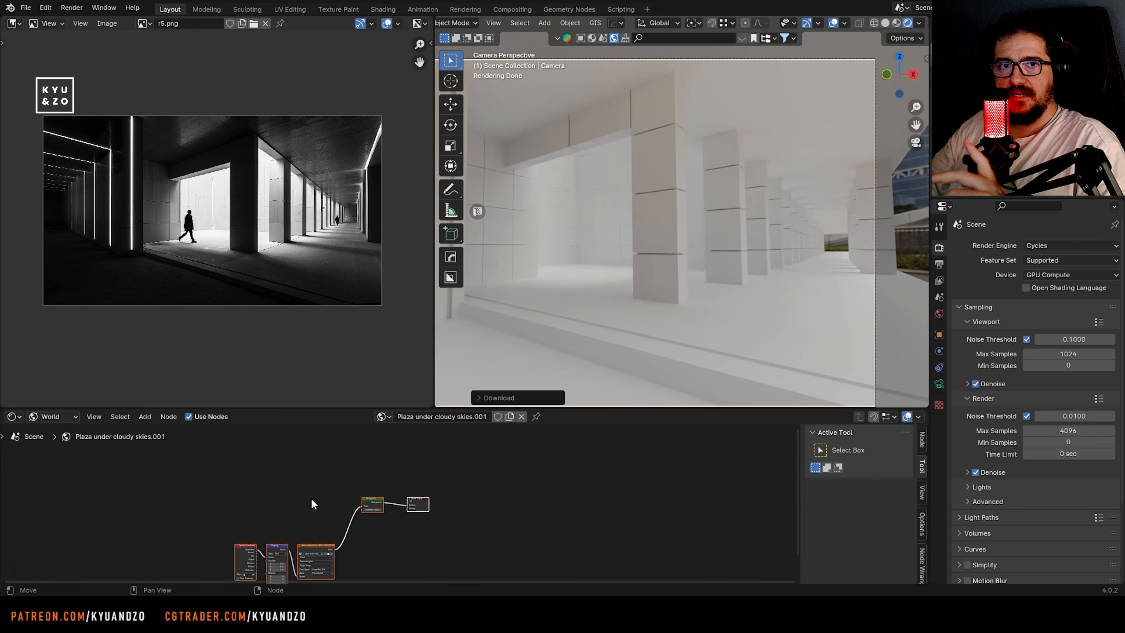
pyautogui.keyDown('shift'); pyautogui.moveTo(247, 456); pyautogui.dragTo(364, 426, button='middle'); pyautogui.keyUp('shift')
pyautogui.keyDown('ctrl'); pyautogui.moveTo(363, 426); pyautogui.dragTo(363, 544, button='middle'); pyautogui.keyUp('ctrl')
# Set the Z rotation of the environment's Mapping node to 279°
pyautogui.moveTo(364, 508); pyautogui.dragTo(432, 509)
pyautogui.hotkey('ctrl', 'z')
pyautogui.moveTo(354, 530); pyautogui.dragTo(476, 530)
# Add a cube beside the colonnade, scale it into a thin wall panel and position it along the building's open long side
pyautogui.moveTo(654, 234); pyautogui.dragTo(664, 298, button='middle')
pyautogui.hotkey('shift', 'a')
pyautogui.moveTo(682, 301)
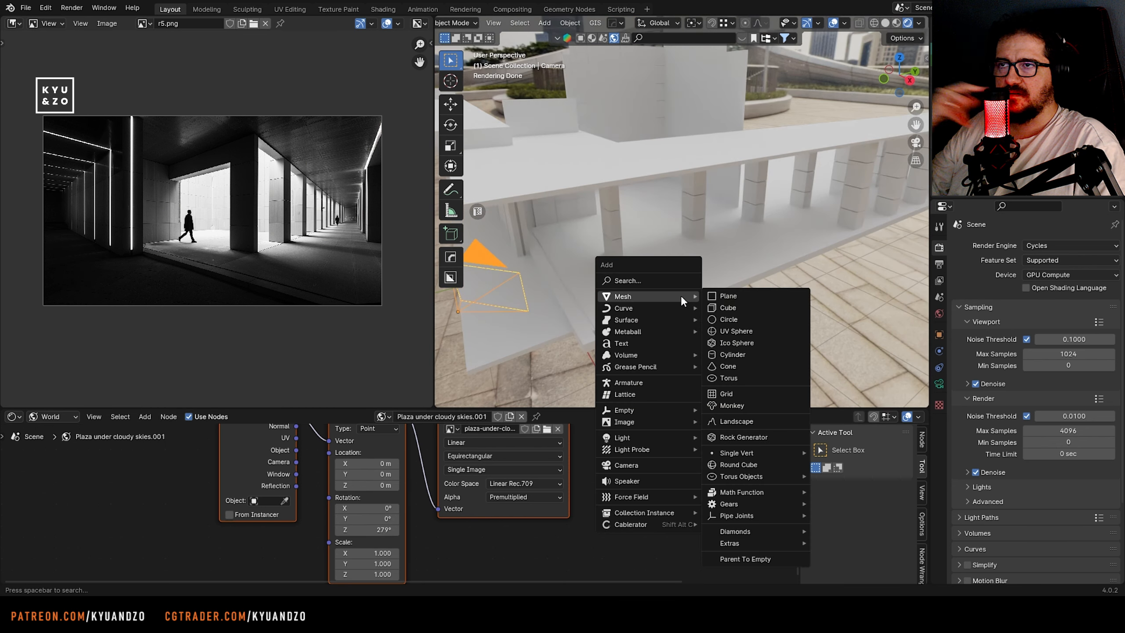
pyautogui.click(728, 309)
pyautogui.press('s')
pyautogui.press('d')
pyautogui.moveTo(748, 279); pyautogui.dragTo(705, 272, button='middle')
pyautogui.press('g')
pyautogui.press('s')
pyautogui.click(754, 268)
pyautogui.press('s')
pyautogui.press('a')
pyautogui.click(744, 259)
# Extend the new side wall along Y so it covers the full length of the colonnade
pyautogui.scroll(-4, 705, 272)
pyautogui.press('g')
pyautogui.press('d')
pyautogui.click(843, 173)
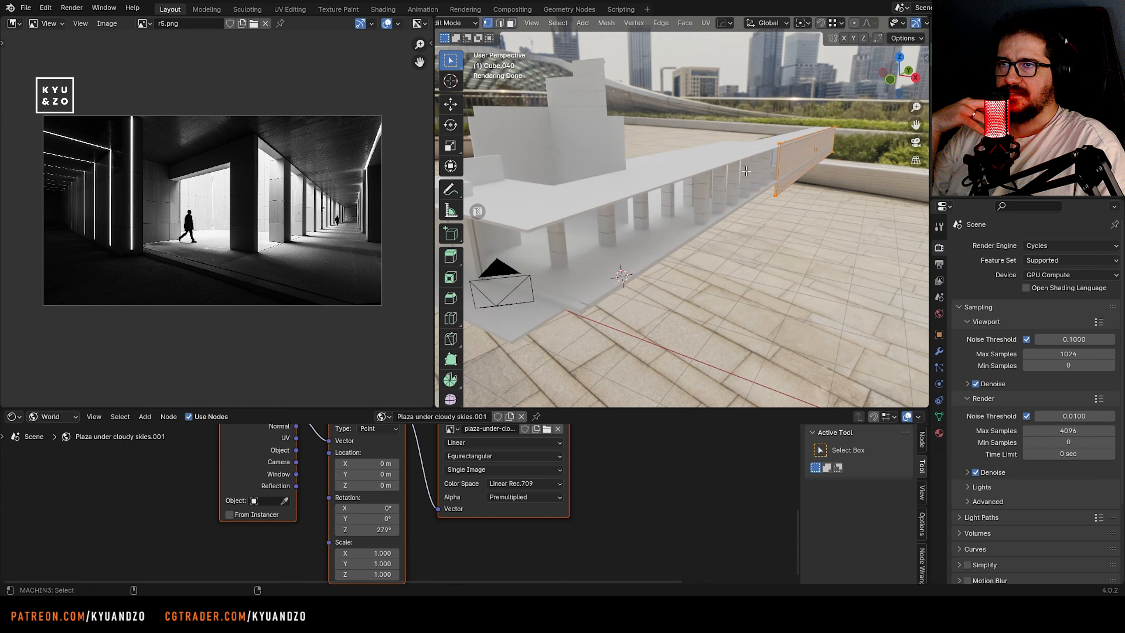
pyautogui.click(569, 358)
pyautogui.keyDown('shift'); pyautogui.moveTo(569, 357); pyautogui.dragTo(696, 229, button='middle'); pyautogui.keyUp('shift')
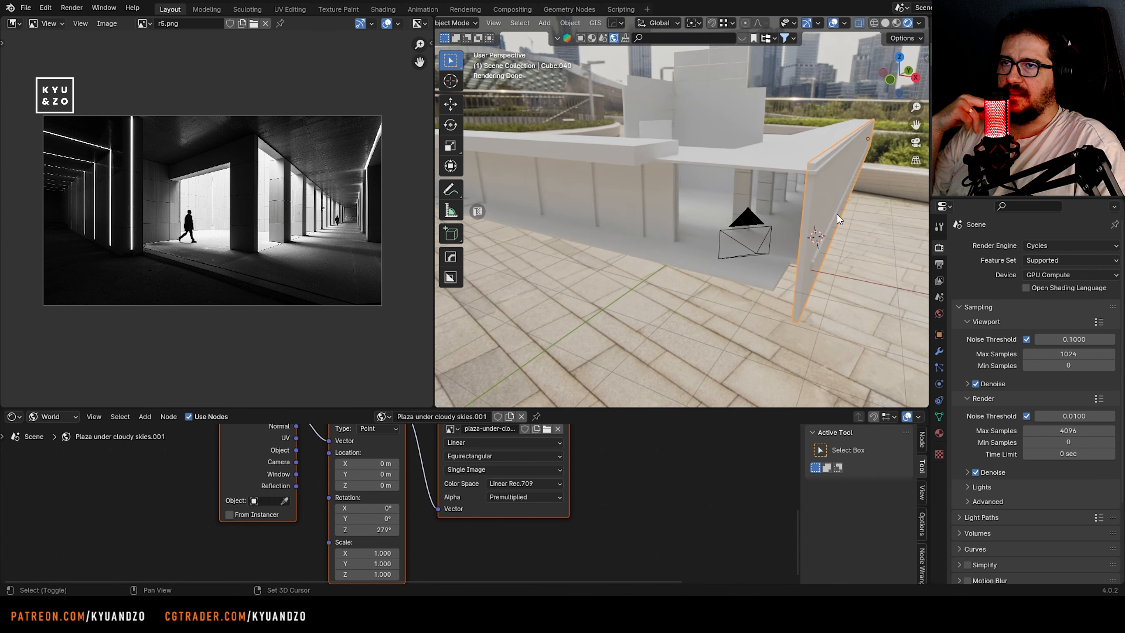
# Duplicate the side wall, rotate it crosswise and move it along Y to close the open end behind the camera
pyautogui.press('g')
pyautogui.press('d')
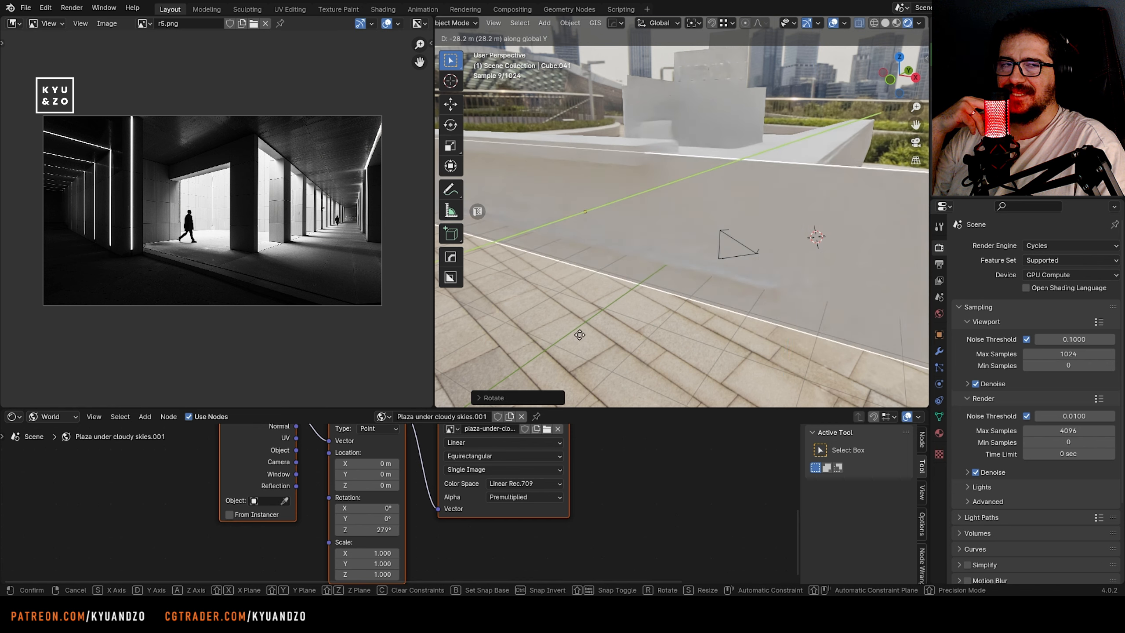
pyautogui.click(709, 256)
pyautogui.moveTo(709, 256); pyautogui.dragTo(715, 226, button='middle')
pyautogui.click(714, 230)
# Check the crosswise wall from the camera view and adjust its position along Y at the building's open end
pyautogui.press('KP_0')
pyautogui.scroll(-2, 624, 240)
pyautogui.scroll(-2, 624, 240)
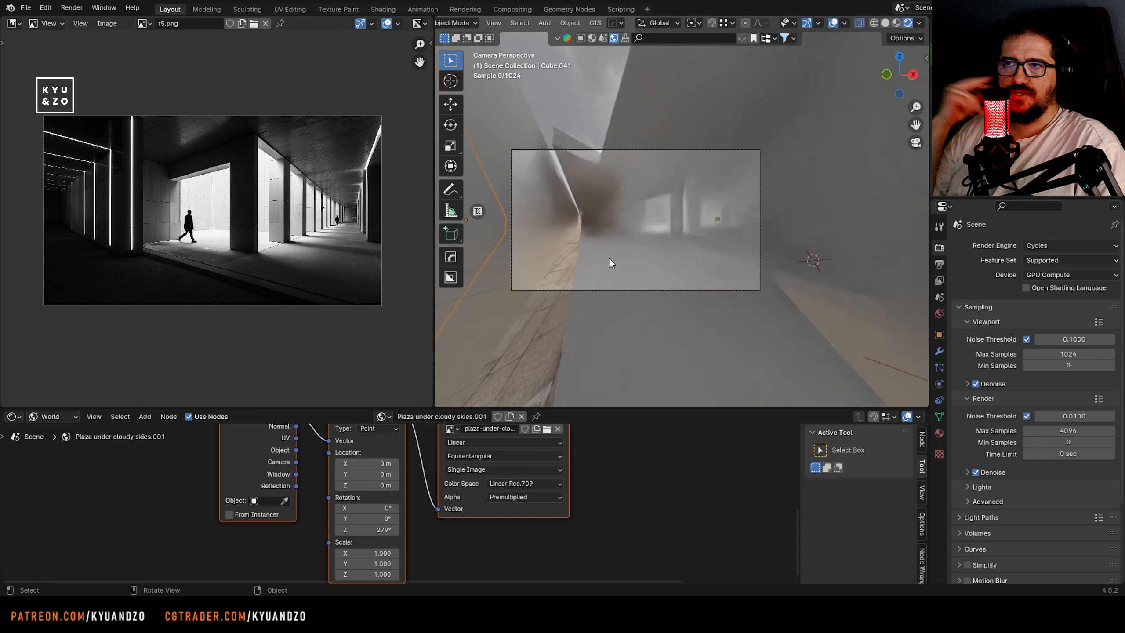
pyautogui.click(608, 256)
pyautogui.press('g')
pyautogui.press('d')
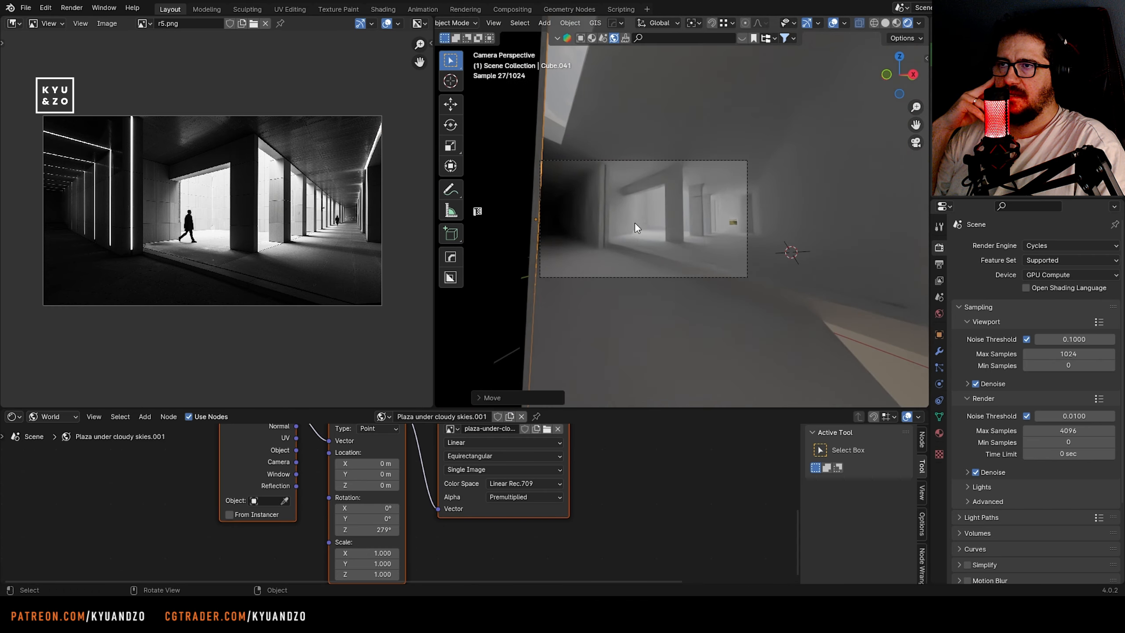
pyautogui.hotkey('shift', '`')
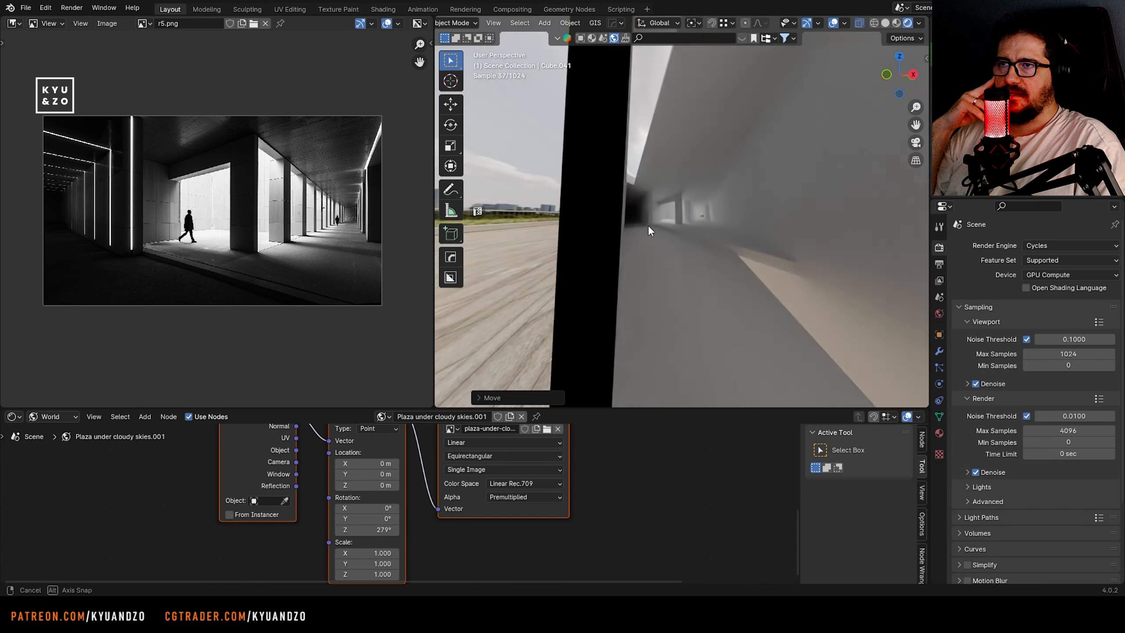
pyautogui.click(681, 210)
# Move the long side wall about 0.42 m along negative Y to meet the crosswise end wall
pyautogui.click(692, 204)
pyautogui.press('g')
pyautogui.press('d')
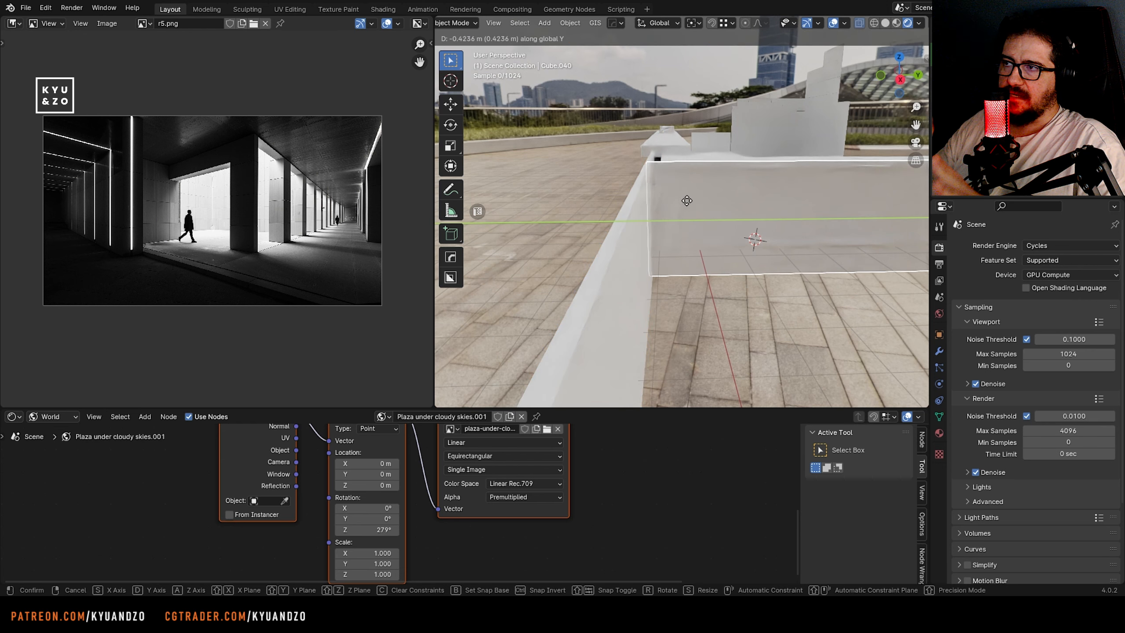
pyautogui.click(684, 201)
pyautogui.hotkey('shift', '`')
pyautogui.click(681, 211)
# Extend the roof slab's end vertices about 0.24 m along negative Y to the end wall and return to the camera view
pyautogui.click(680, 235)
pyautogui.press('g')
pyautogui.press('d')
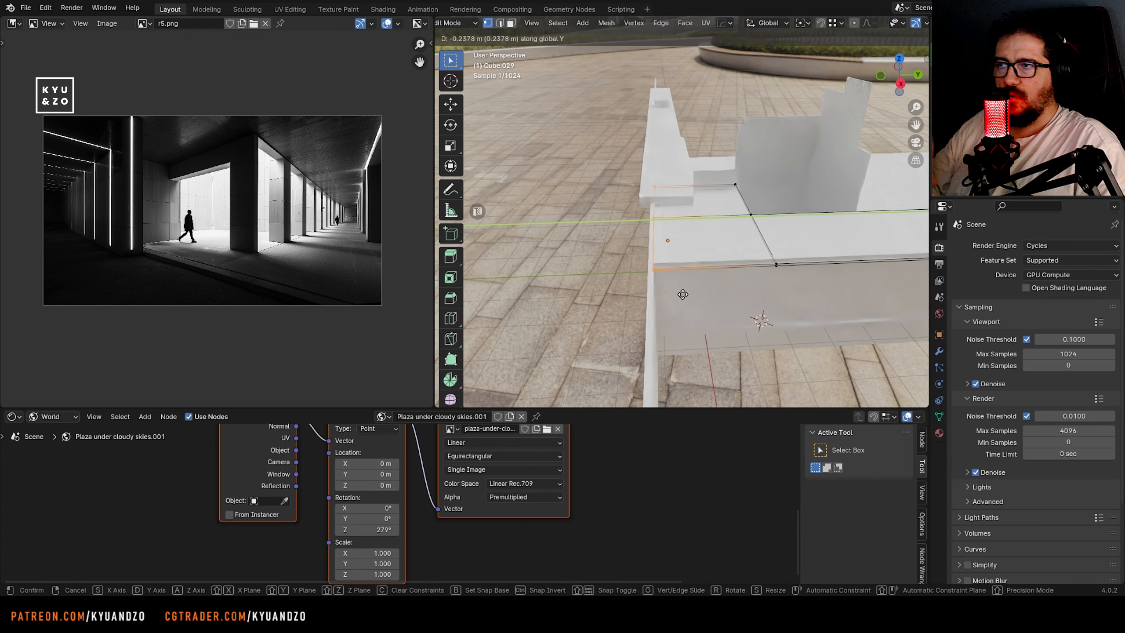
pyautogui.click(683, 294)
pyautogui.press('Tab')
pyautogui.hotkey('shift', '`')
pyautogui.click(682, 211)
pyautogui.click(557, 346)
pyautogui.press('KP_0')
pyautogui.keyDown('shift'); pyautogui.moveTo(631, 246); pyautogui.dragTo(688, 214, button='middle'); pyautogui.keyUp('shift')
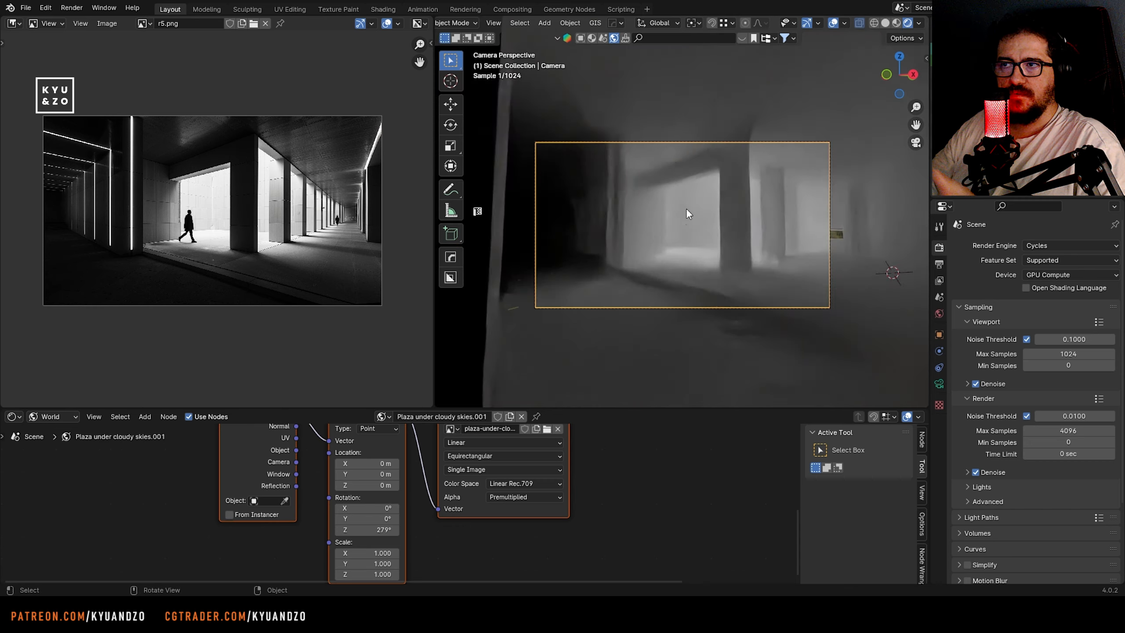
# Add a cube at the colonnade's far end and scale it into a thin upright end panel
pyautogui.hotkey('shift', '`')
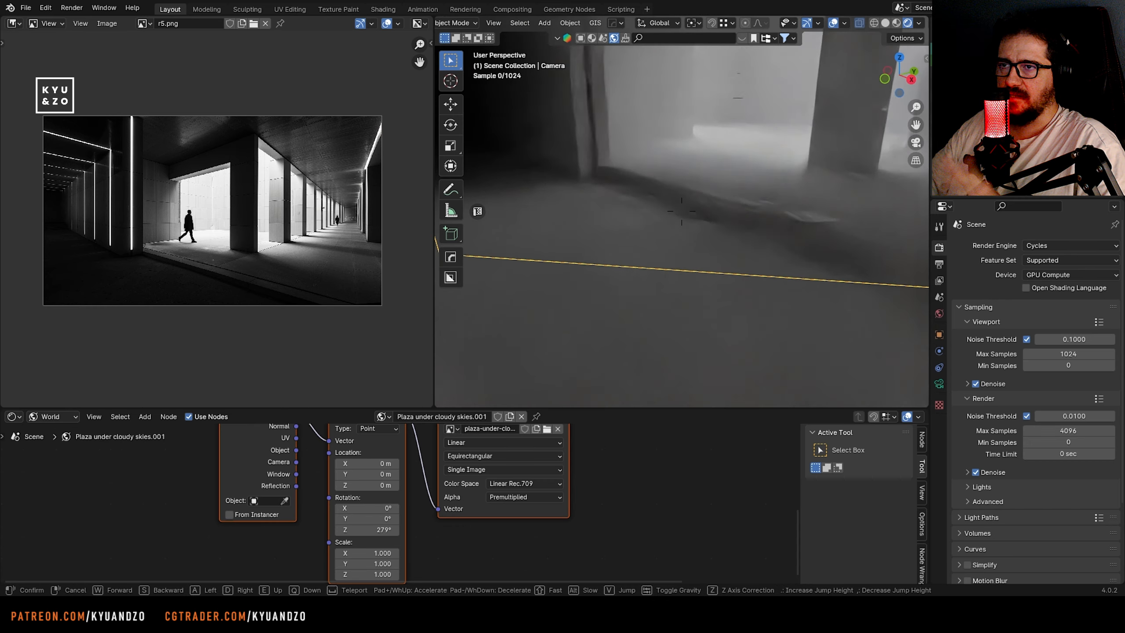
pyautogui.click(681, 211)
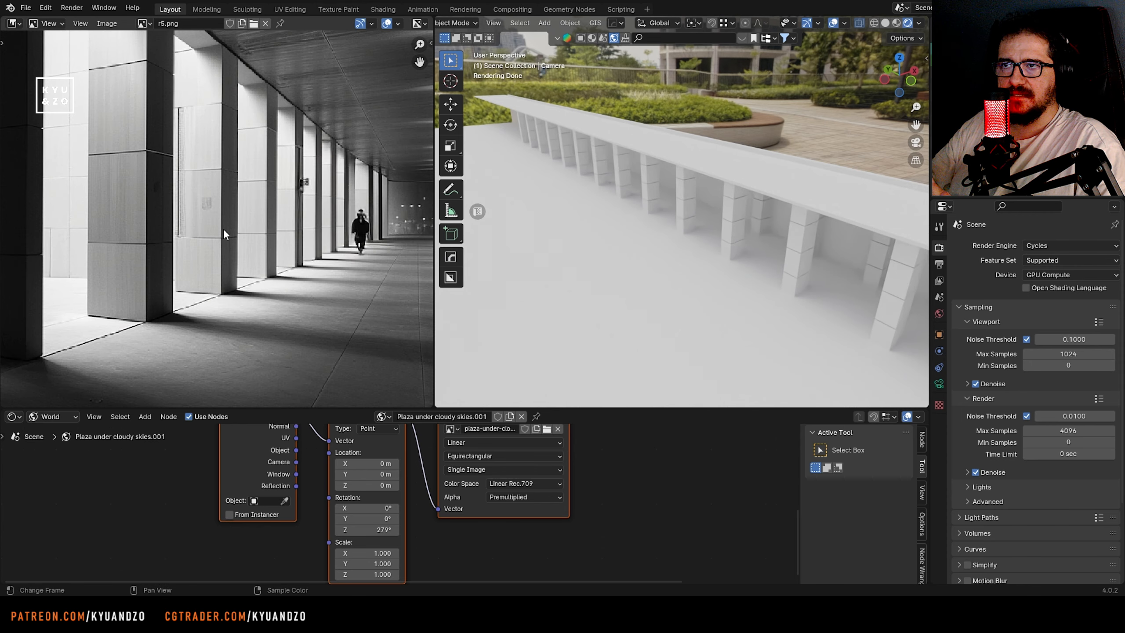
pyautogui.scroll(-4, 220, 223)
pyautogui.keyDown('shift'); pyautogui.moveTo(617, 211); pyautogui.dragTo(664, 221, button='middle'); pyautogui.keyUp('shift')
pyautogui.click(659, 160)
pyautogui.scroll(4, 677, 180)
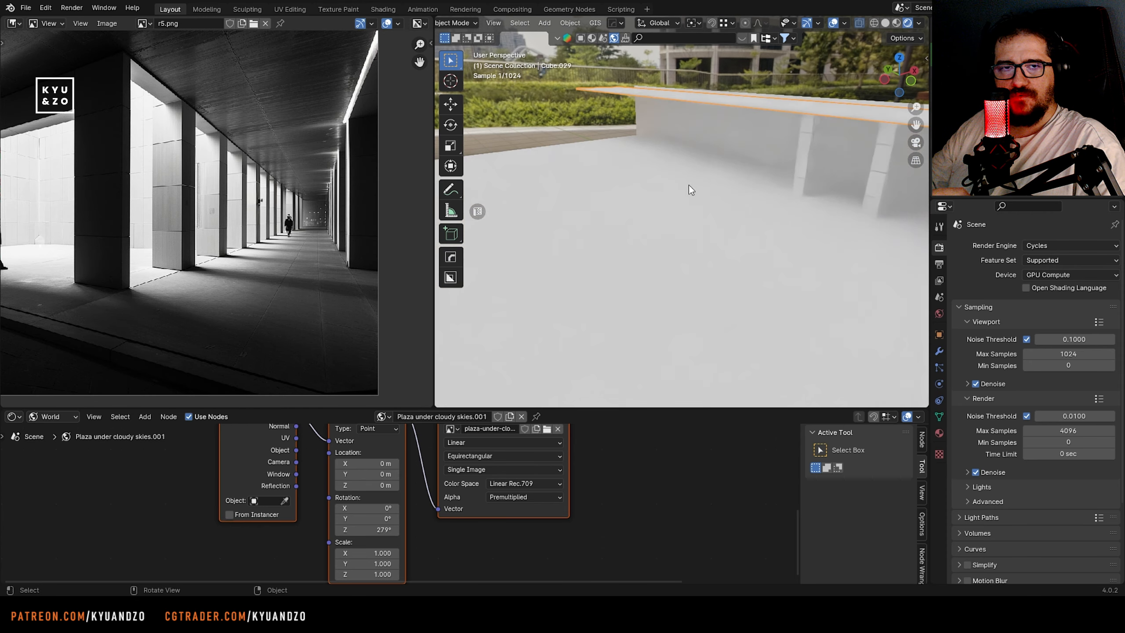
pyautogui.hotkey('shift', 'a')
pyautogui.click(683, 181)
pyautogui.press('s')
pyautogui.press('x')
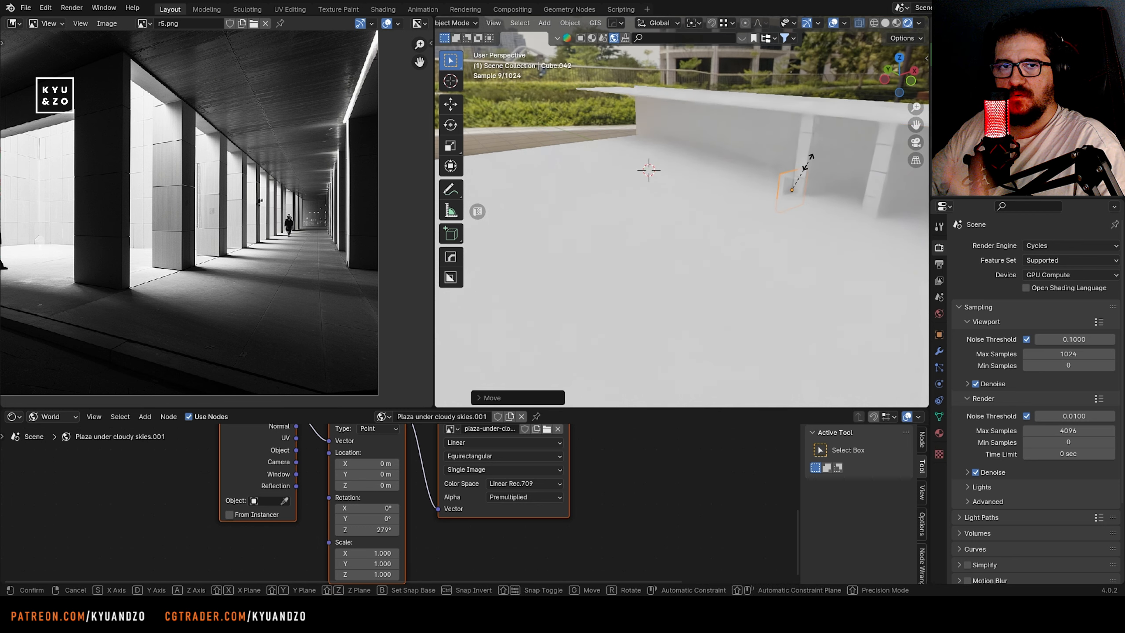
pyautogui.click(829, 156)
# Move the end panel about 0.08 m along negative Y to close the corridor's far end, and check it from the camera
pyautogui.keyDown('shift'); pyautogui.moveTo(825, 193); pyautogui.dragTo(740, 226, button='middle'); pyautogui.keyUp('shift')
pyautogui.scroll(2, 741, 226)
pyautogui.press('g')
pyautogui.press('s')
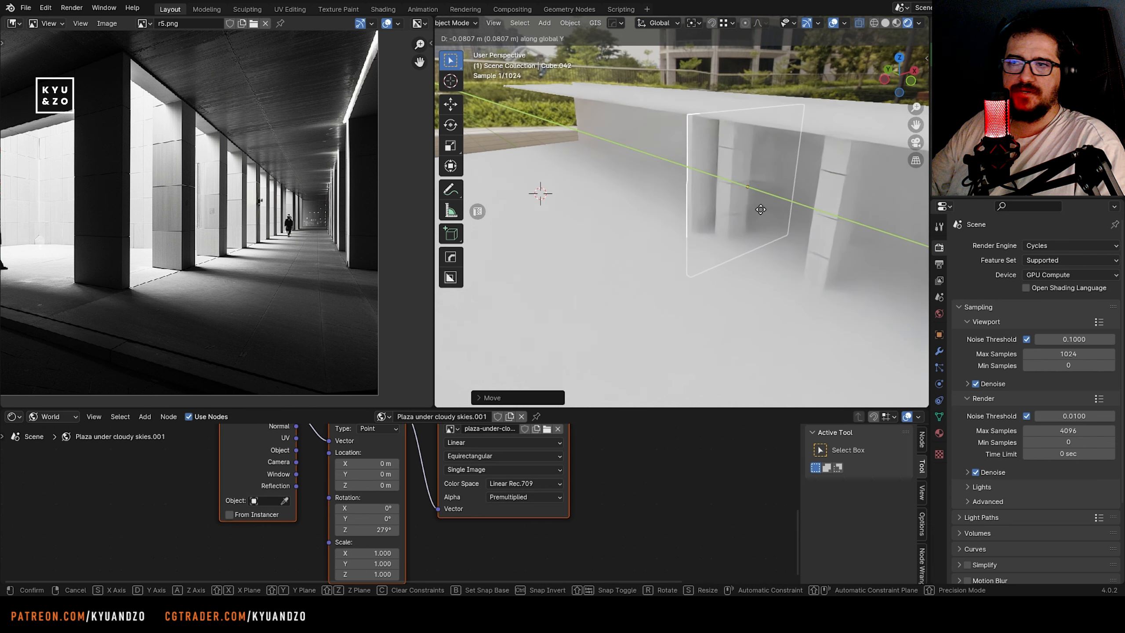
pyautogui.click(761, 209)
pyautogui.scroll(-6, 760, 210)
pyautogui.keyDown('shift'); pyautogui.moveTo(761, 248); pyautogui.dragTo(620, 177, button='middle'); pyautogui.keyUp('shift')
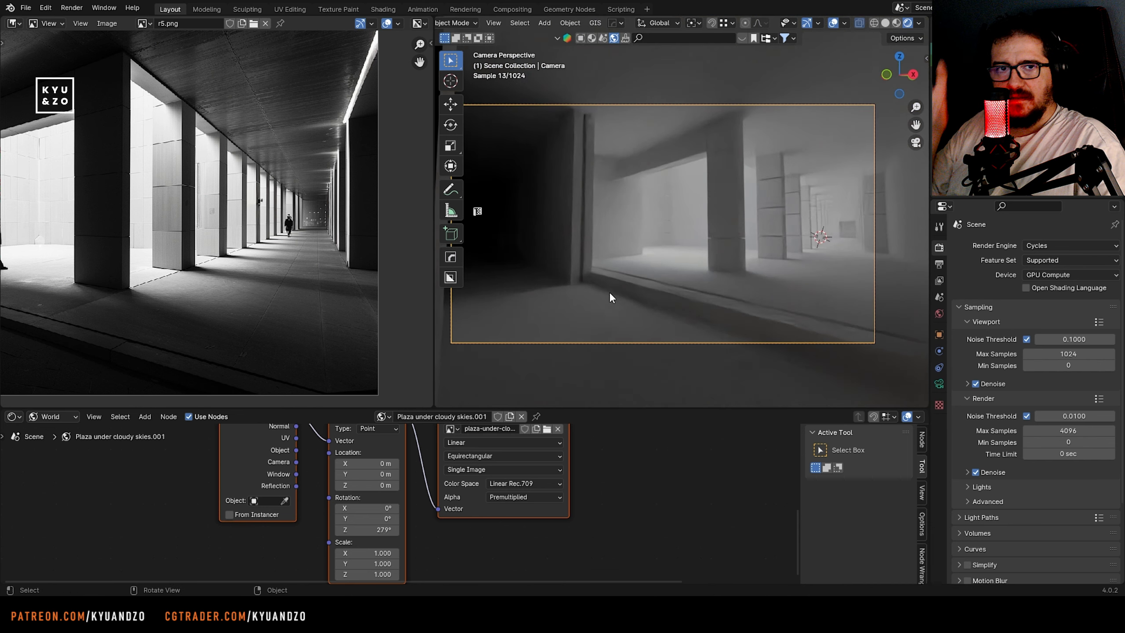
pyautogui.keyDown('shift'); pyautogui.moveTo(816, 223); pyautogui.dragTo(728, 207, button='middle'); pyautogui.keyUp('shift')
pyautogui.scroll(2, 727, 224)
pyautogui.scroll(4, 739, 230)
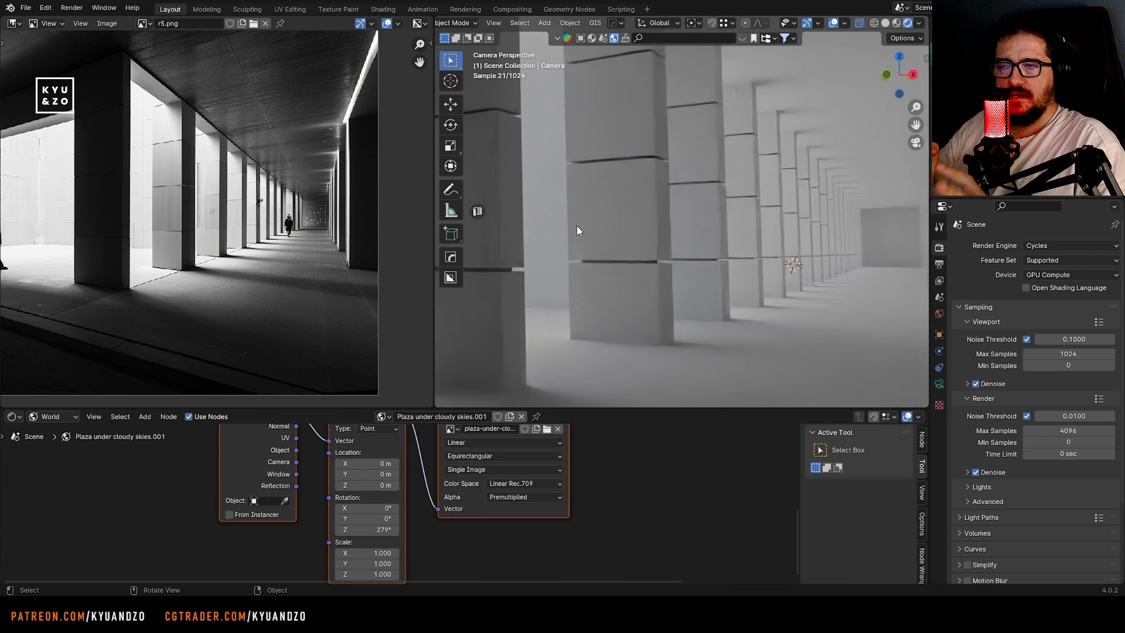
# Set the Z rotation of the world environment's Mapping node to 34.6° to relight the camera view
pyautogui.scroll(-6, 568, 224)
pyautogui.keyDown('shift'); pyautogui.moveTo(559, 221); pyautogui.dragTo(621, 213, button='middle'); pyautogui.keyUp('shift')
pyautogui.scroll(2, 675, 221)
pyautogui.moveTo(366, 530); pyautogui.dragTo(292, 530)
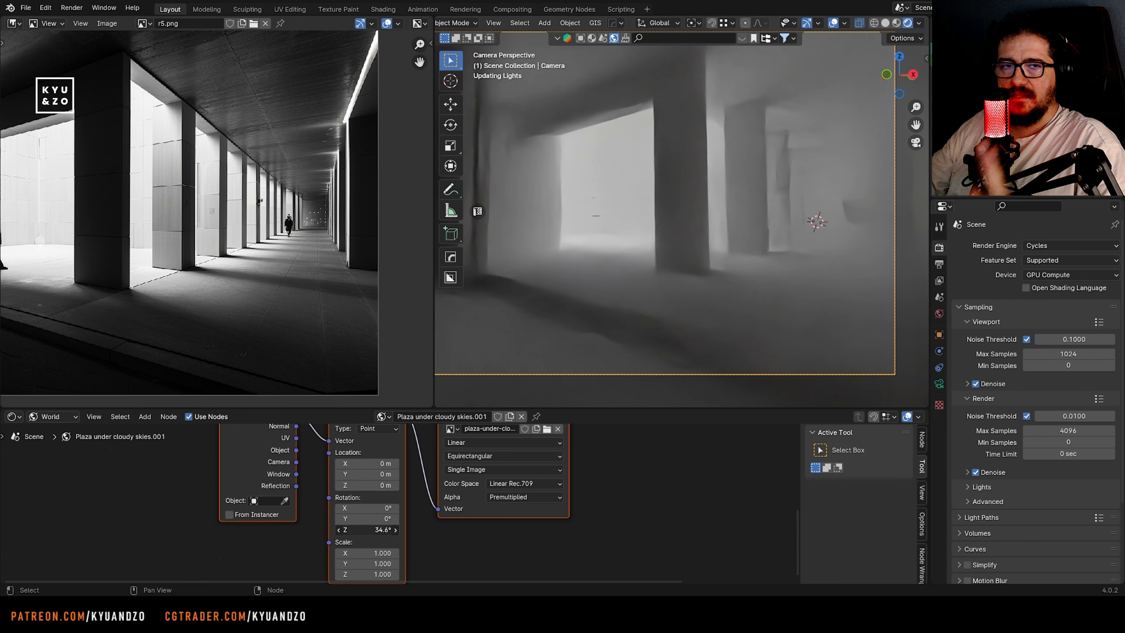
# Set the Z rotation of the world environment's Mapping node to 49.4° to change the lighting direction
pyautogui.moveTo(372, 530); pyautogui.dragTo(379, 530)
pyautogui.scroll(-3, 552, 268)
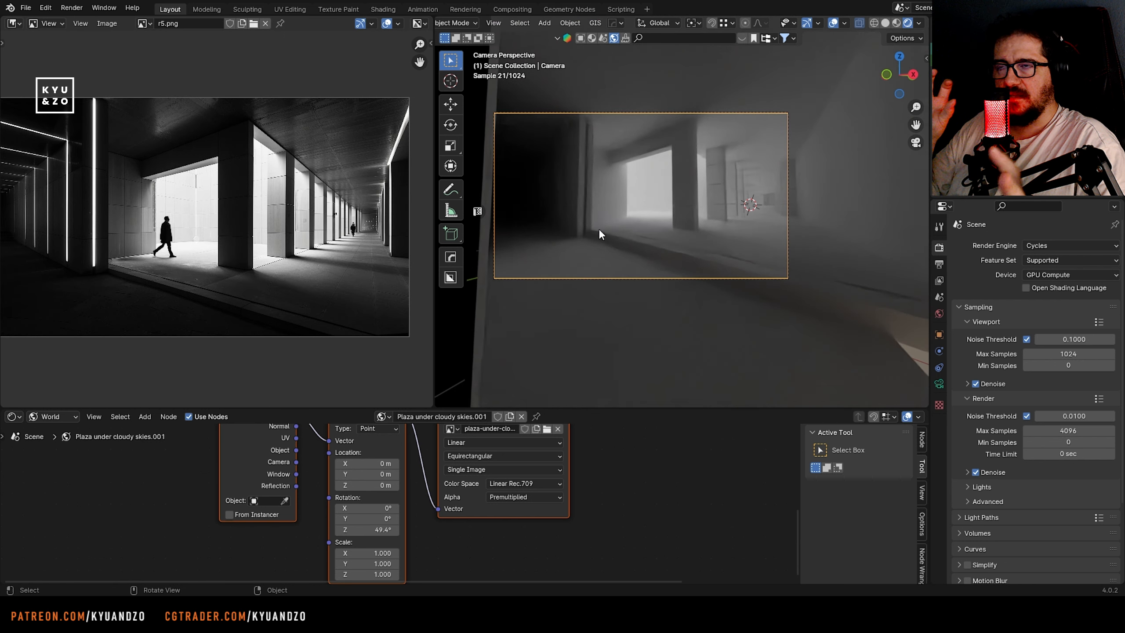
# Select the floor slab and search the material library for "concrete"
pyautogui.click(601, 235)
pyautogui.scroll(2, 601, 234)
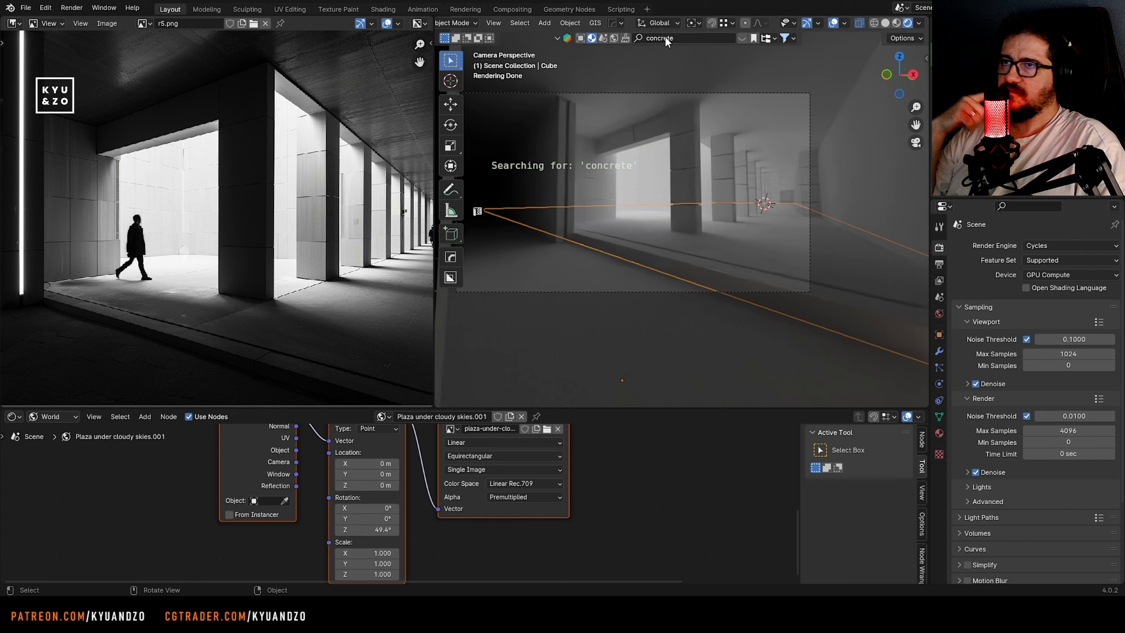
pyautogui.moveTo(679, 121)
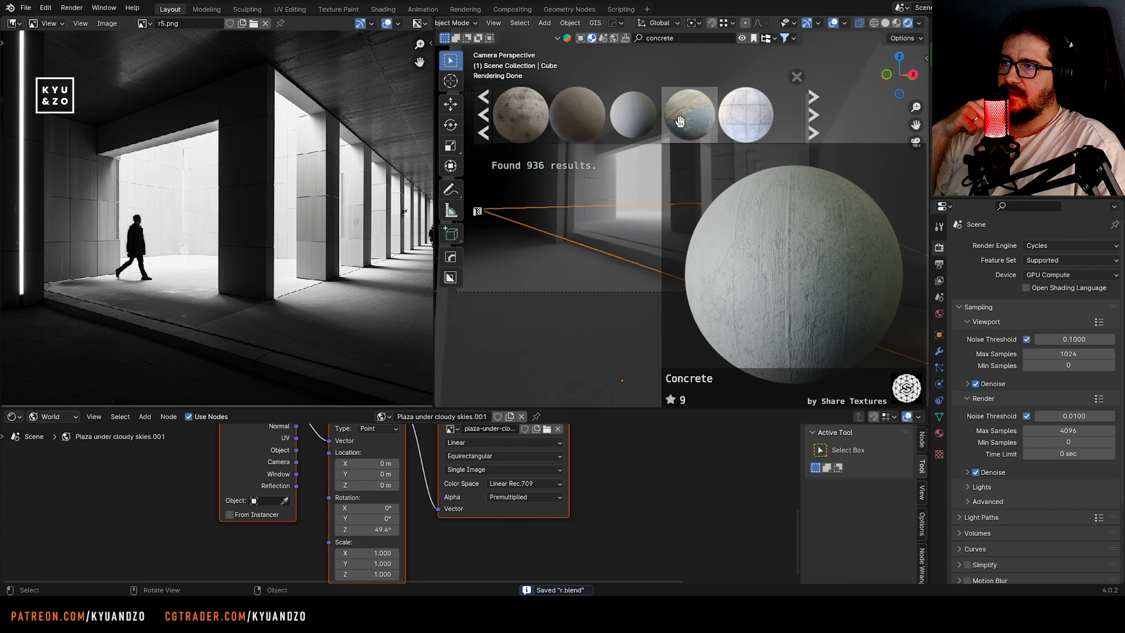
pyautogui.scroll(-4, 679, 121)
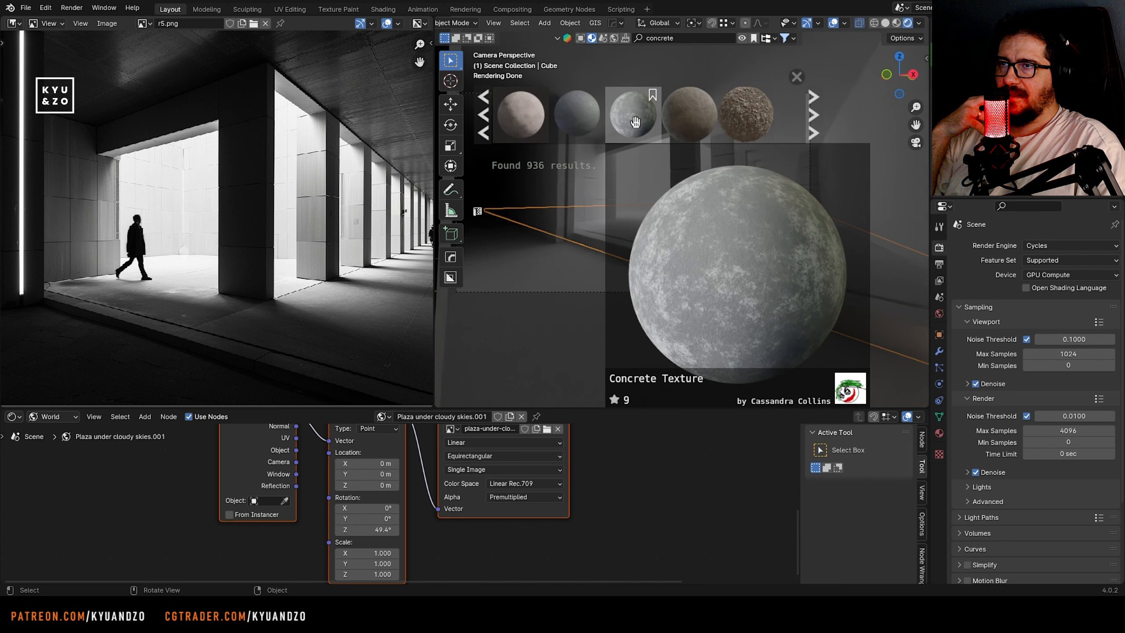
# Apply the Concrete Texture material to the floor slab and unwrap the slab's UVs
pyautogui.moveTo(634, 121); pyautogui.dragTo(691, 250)
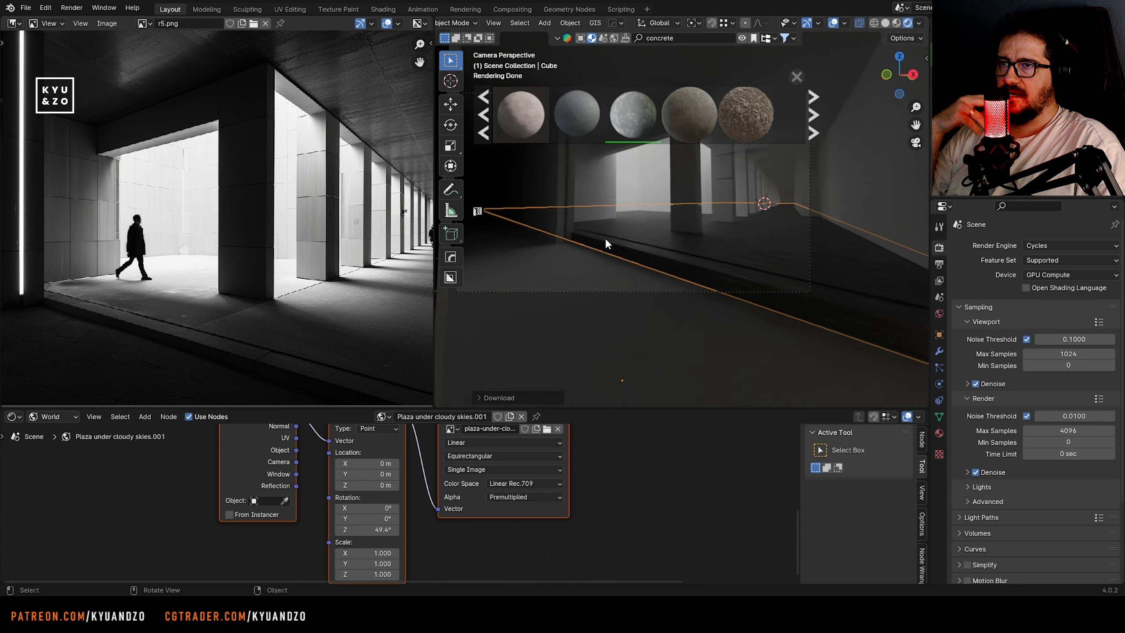
pyautogui.press('Tab')
pyautogui.press('u')
pyautogui.press('Tab')
# Replace the floor slab's material with the dark Concrete material from the library results
pyautogui.moveTo(649, 129)
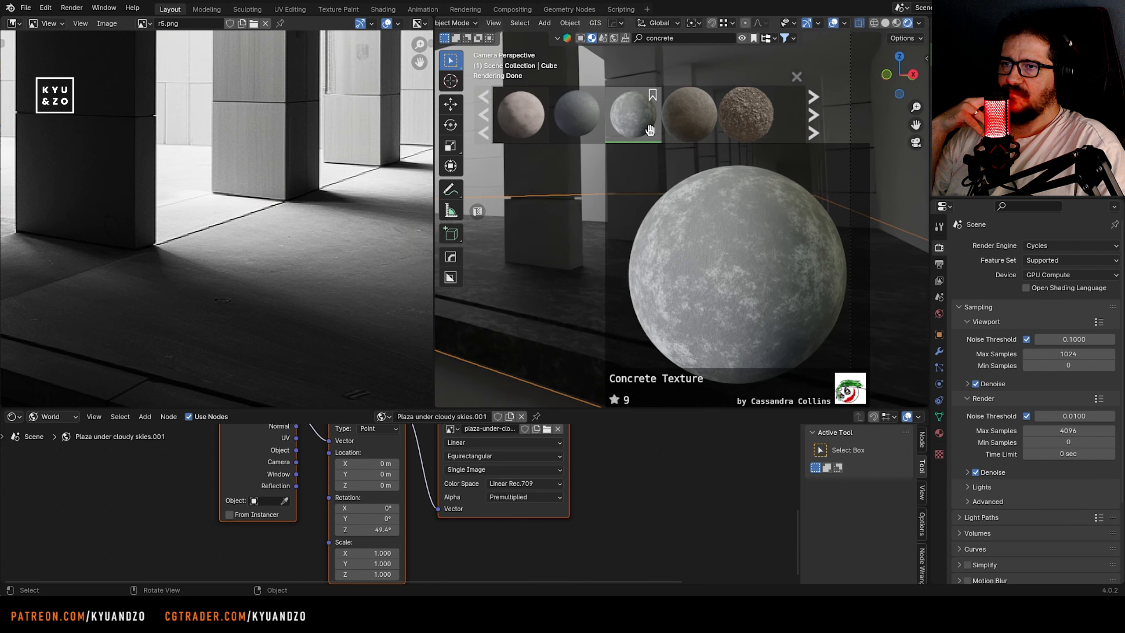
pyautogui.scroll(-5, 649, 129)
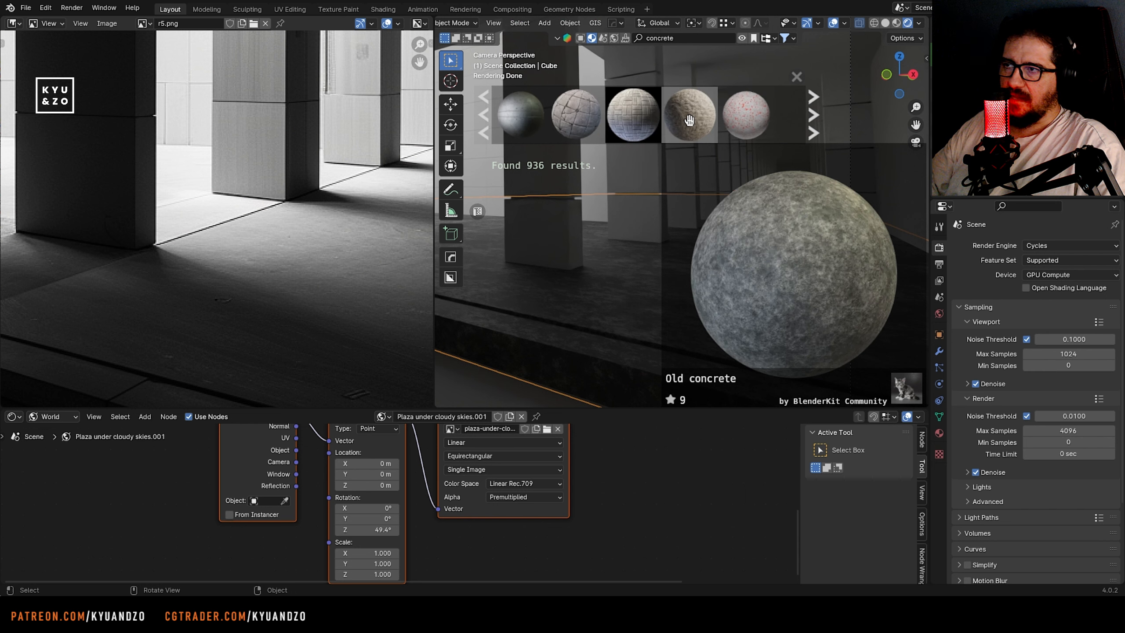
pyautogui.moveTo(649, 129); pyautogui.dragTo(618, 306)
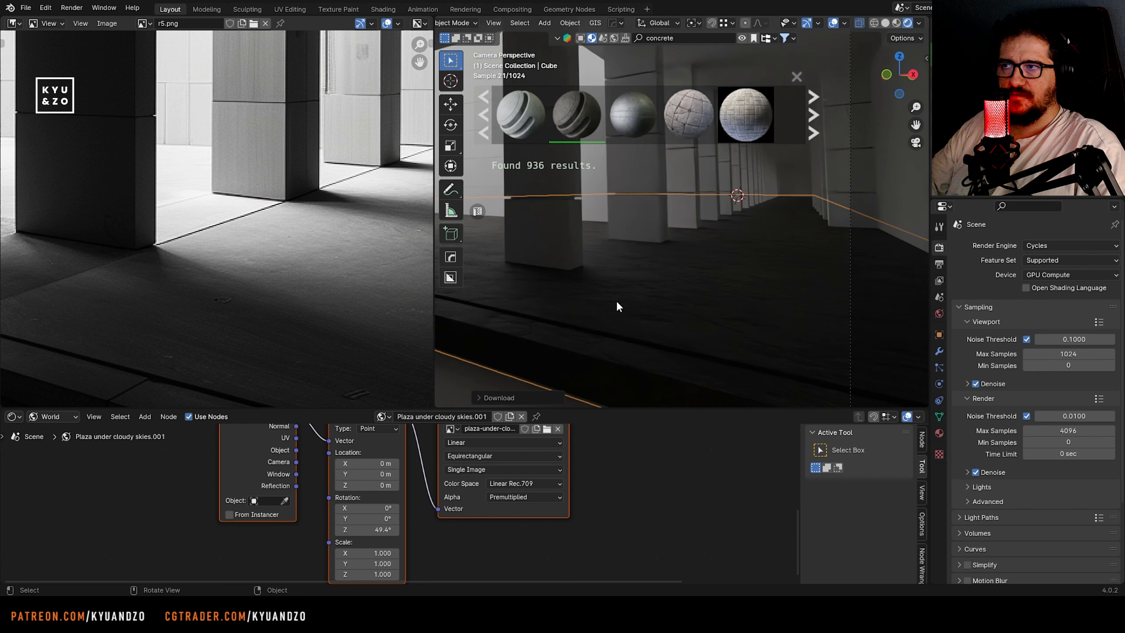
# Unwrap all of the floor slab's faces with Cube Projection
pyautogui.click(599, 313)
pyautogui.scroll(-2, 525, 311)
pyautogui.press('Tab')
pyautogui.press('u')
pyautogui.click(553, 305)
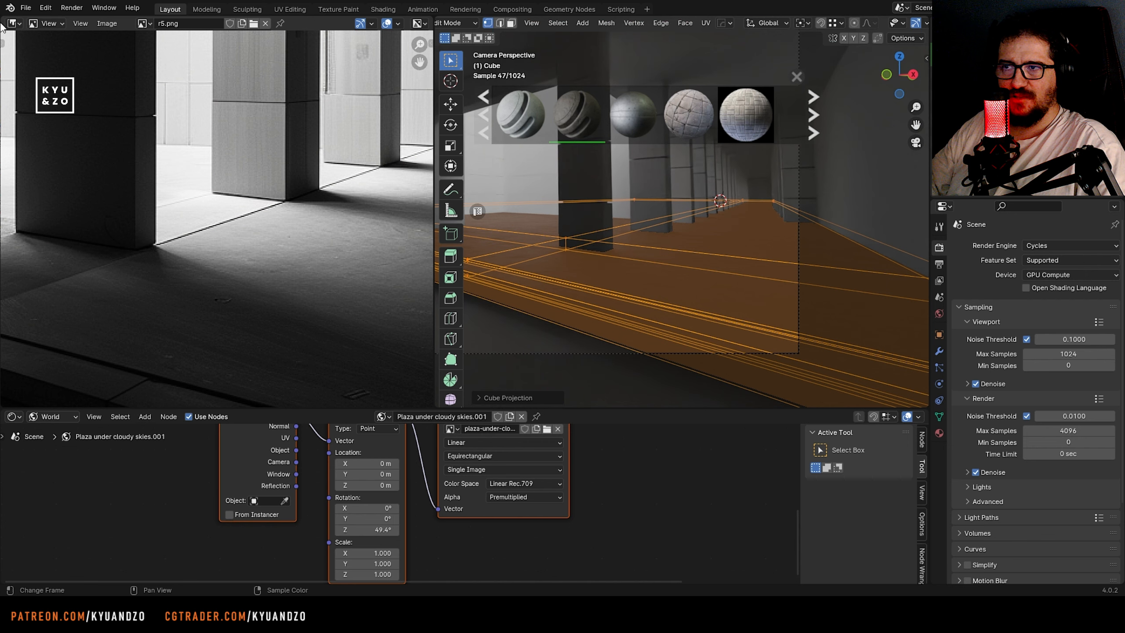
# Change the reference image editor into a UV Editor and scale the floor slab's UVs along Y
pyautogui.click(13, 22)
pyautogui.click(50, 71)
pyautogui.press('Tab')
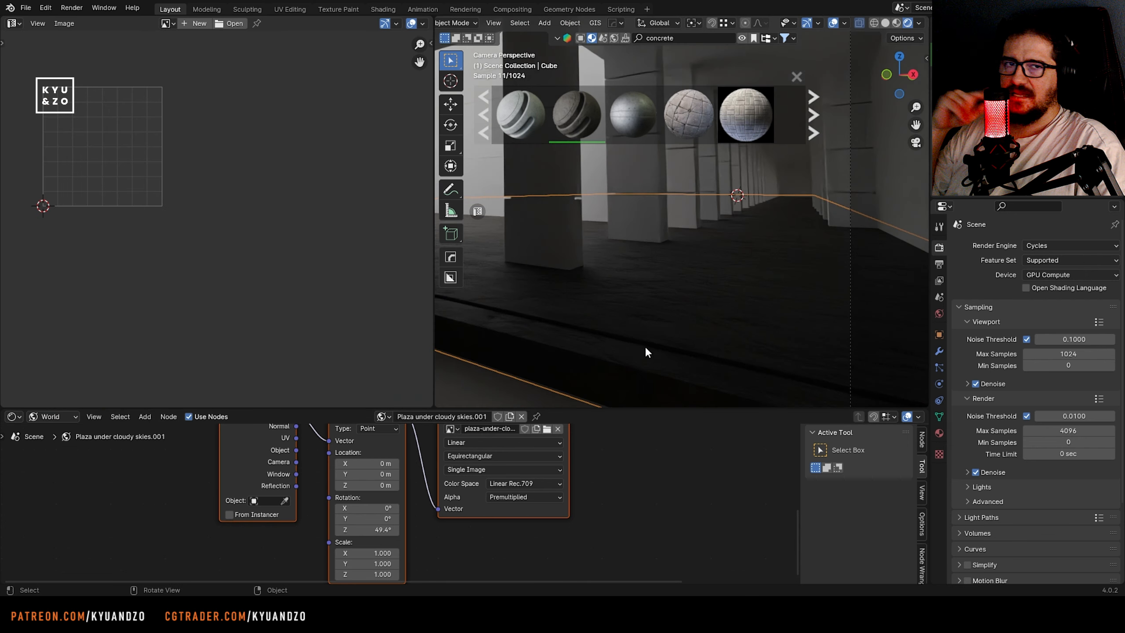
pyautogui.scroll(2, 647, 351)
pyautogui.press('Tab')
pyautogui.press('s')
pyautogui.press('y')
pyautogui.click(385, 273)
pyautogui.press('Tab')
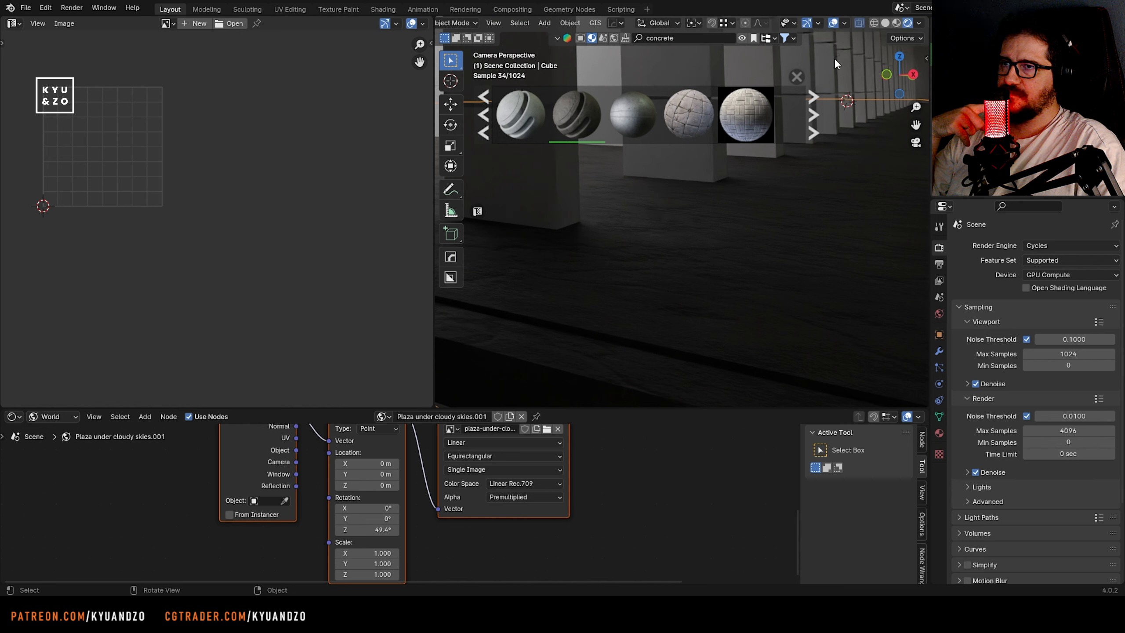
# Switch the viewport to Material Preview shading and examine the floor slab's UV layout against the texture
pyautogui.click(896, 22)
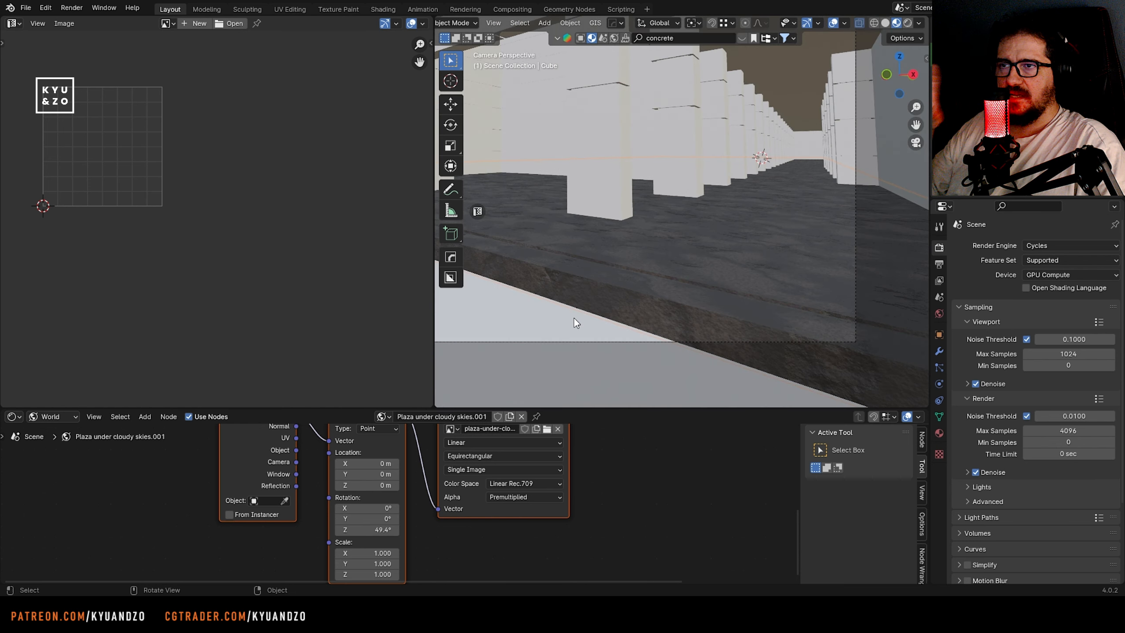
pyautogui.press('Tab')
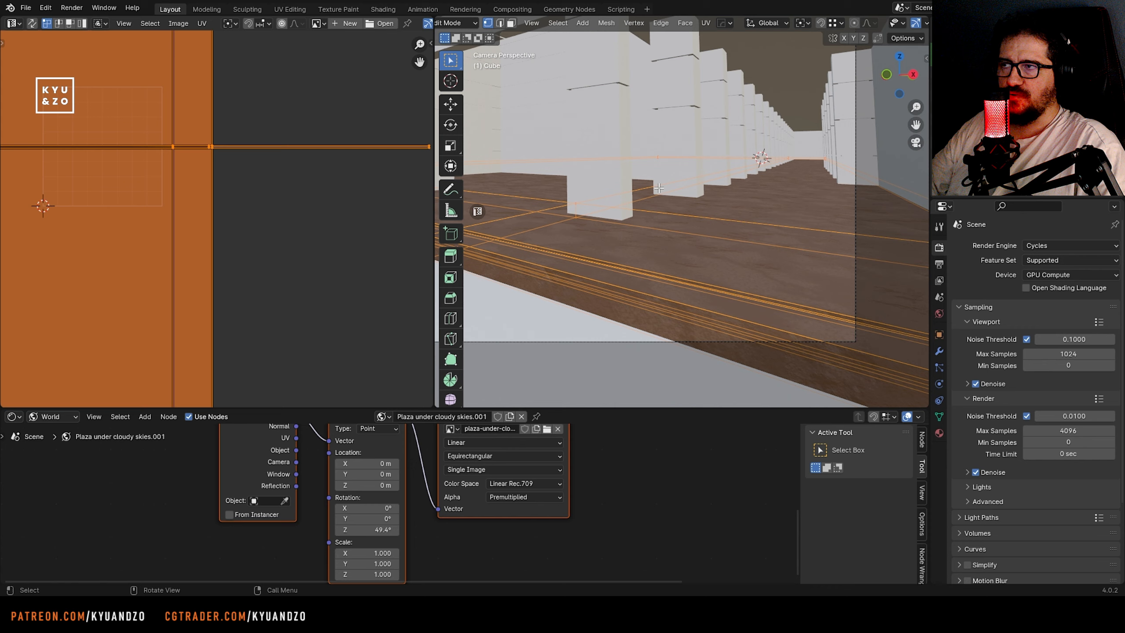
pyautogui.press('Tab')
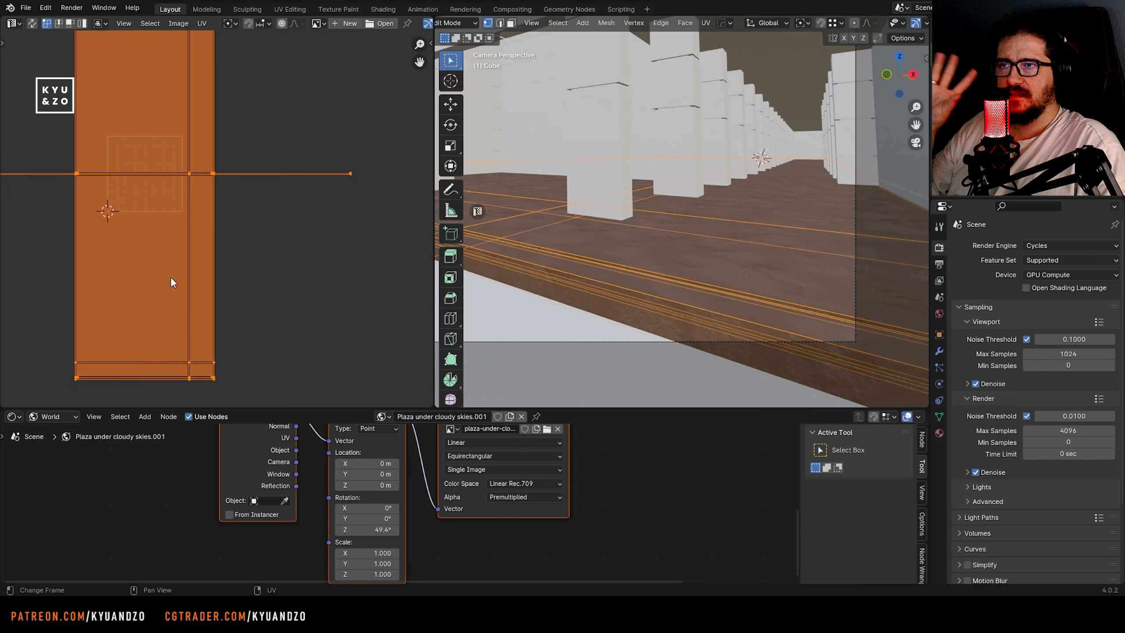
pyautogui.press('Tab')
# Delete the Concrete material's shader nodes on the floor slab, keeping only the Material Output
pyautogui.scroll(-12, 495, 468)
pyautogui.keyDown('shift'); pyautogui.moveTo(225, 475); pyautogui.dragTo(359, 453, button='middle'); pyautogui.keyUp('shift')
pyautogui.moveTo(324, 434); pyautogui.dragTo(605, 586)
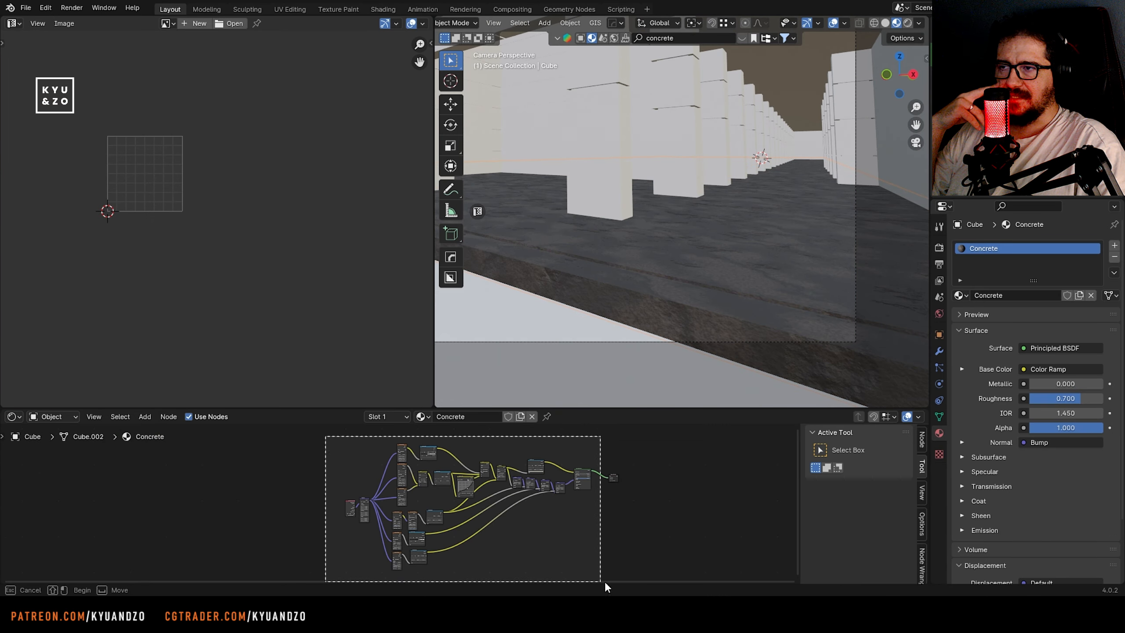
pyautogui.press('x')
pyautogui.keyDown('shift'); pyautogui.moveTo(585, 479); pyautogui.dragTo(522, 487, button='middle'); pyautogui.keyUp('shift')
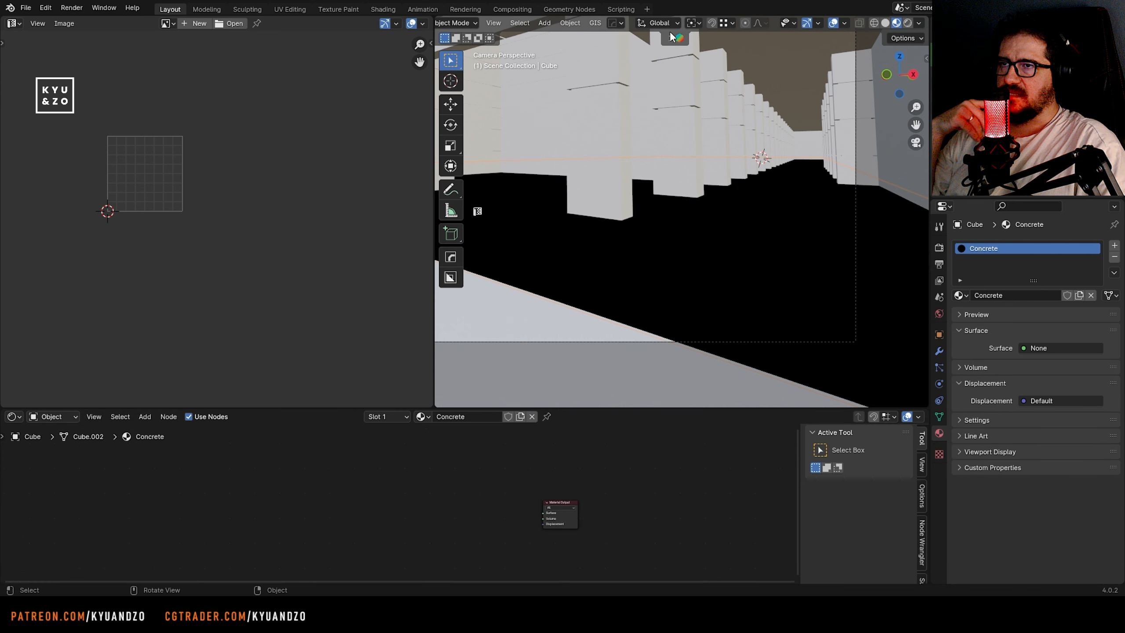
# Browse further concrete materials and apply Concrete floor to the floor slab
pyautogui.click(680, 40)
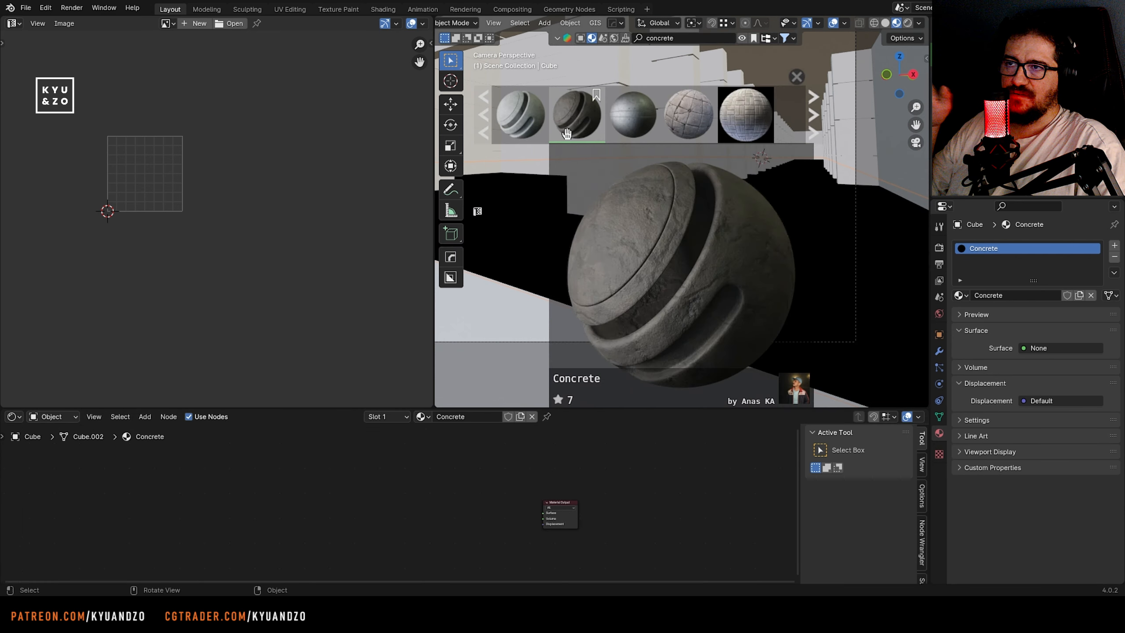
pyautogui.click(813, 115)
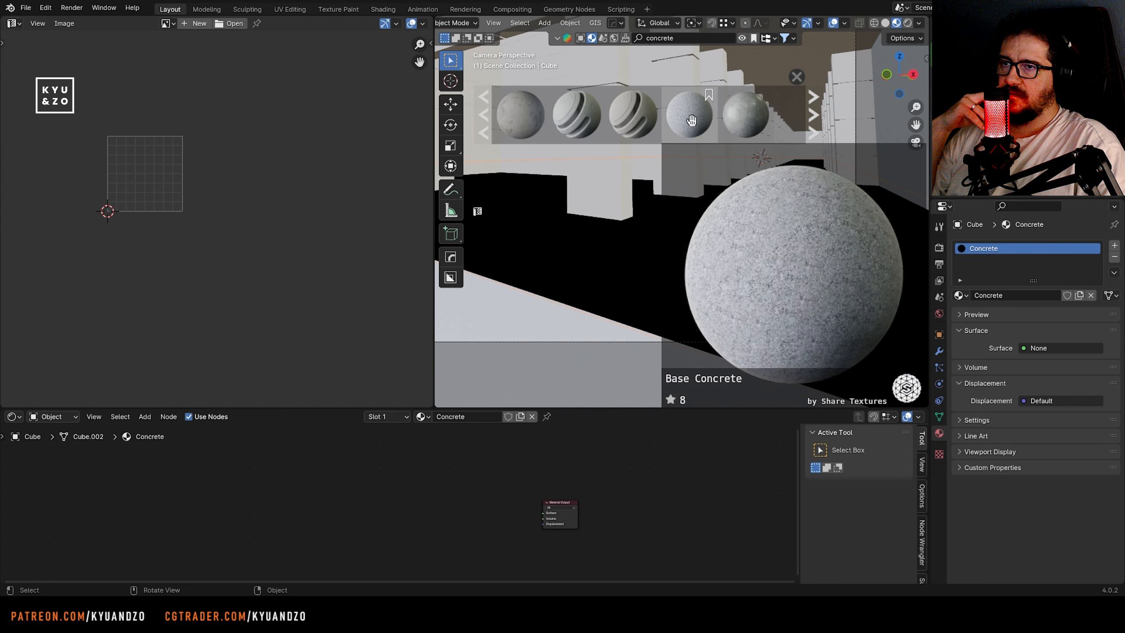
pyautogui.moveTo(531, 113); pyautogui.dragTo(698, 273)
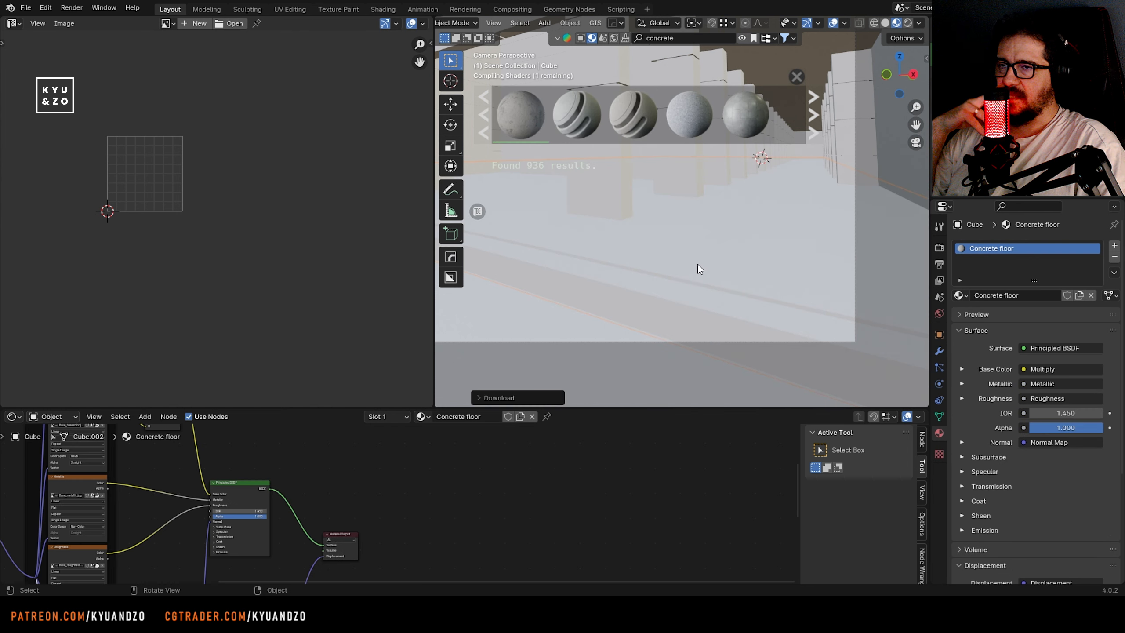
# Scale the floor slab's UVs down uniformly to resize the Concrete floor texture
pyautogui.press('Tab')
pyautogui.press('s')
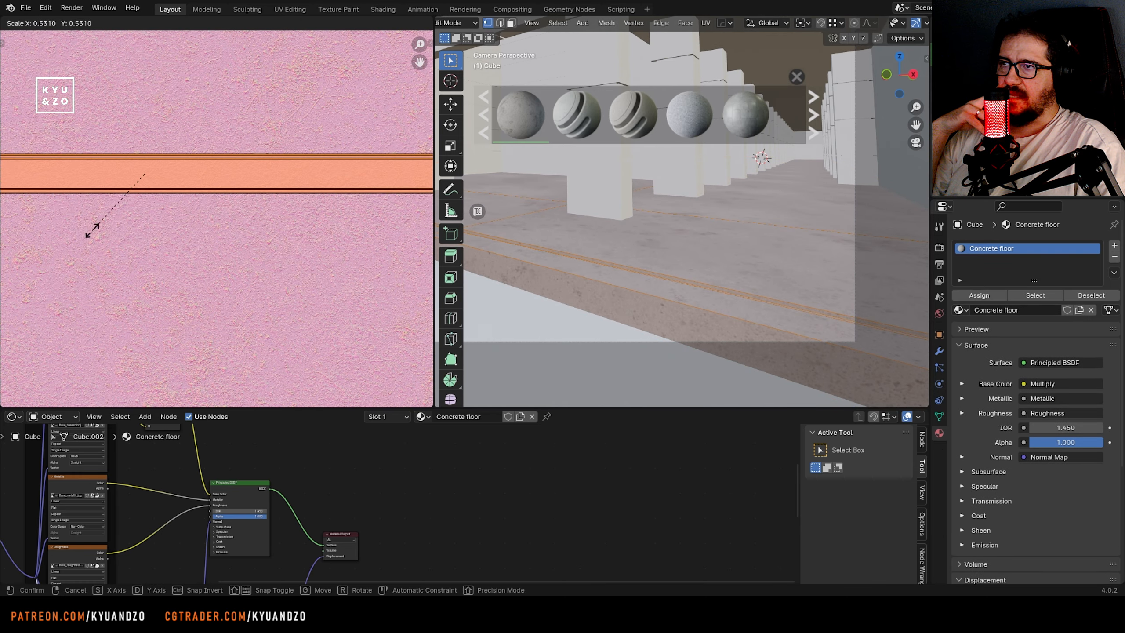
pyautogui.click(102, 248)
pyautogui.press('Tab')
# Walk the view into the colonnade and add loop cuts that divide the floor slab around the pillars
pyautogui.hotkey('shift', '`')
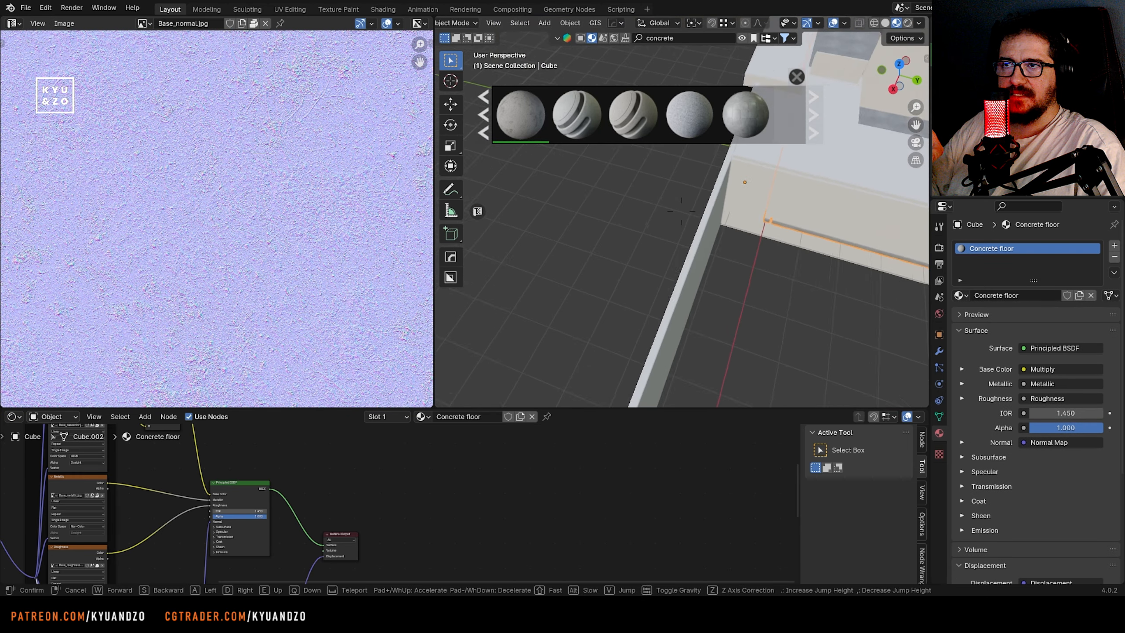
pyautogui.press('w')
pyautogui.click(595, 355)
pyautogui.press('Tab')
pyautogui.hotkey('ctrl', 'r')
pyautogui.click(595, 354)
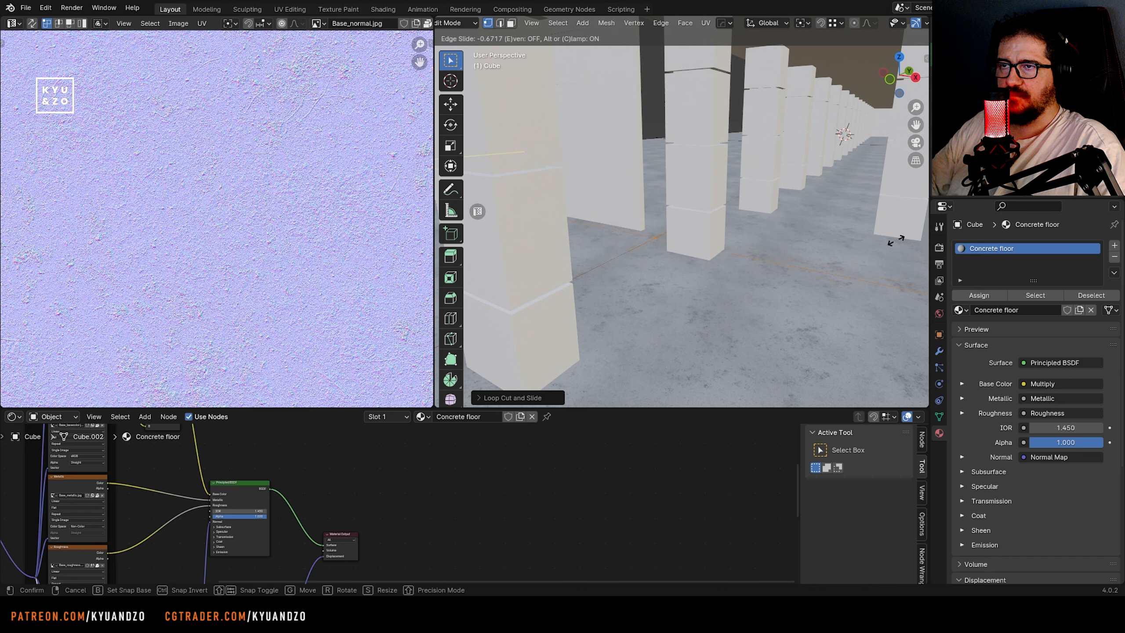
# Select the floor faces surrounding the section under the near pillar and unwrap them with Cube Projection
pyautogui.press('3')
pyautogui.click(730, 293)
pyautogui.keyDown('shift'); pyautogui.click(617, 249); pyautogui.keyUp('shift')
pyautogui.scroll(-5, 695, 216)
pyautogui.moveTo(695, 216); pyautogui.dragTo(656, 193, button='middle')
pyautogui.moveTo(585, 193); pyautogui.dragTo(525, 237, button='middle')
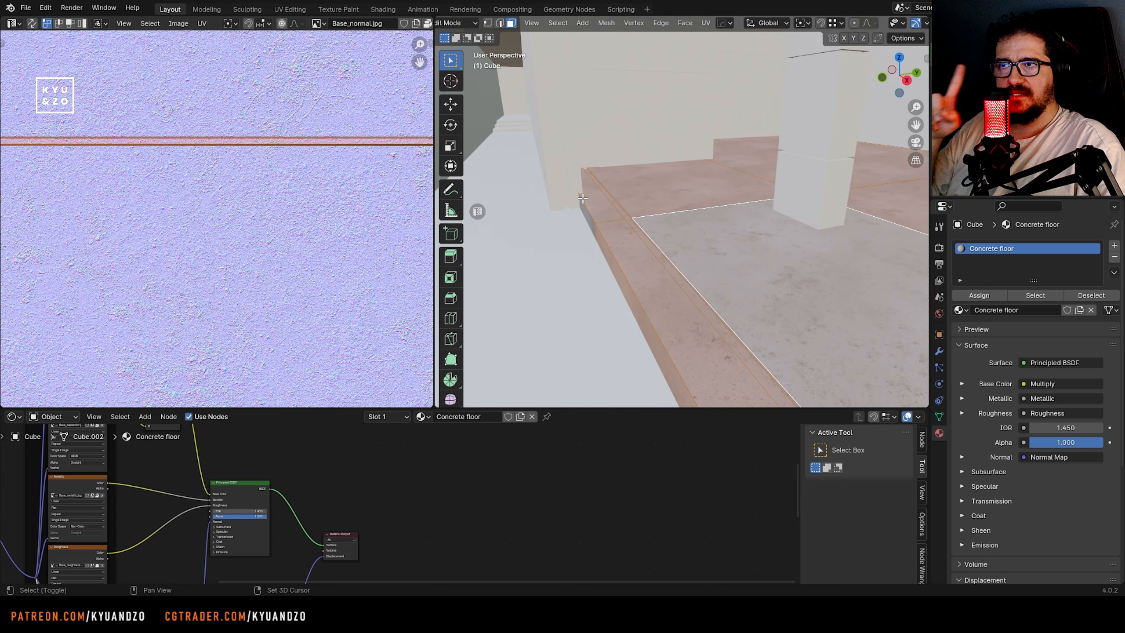
pyautogui.moveTo(582, 198); pyautogui.dragTo(672, 211, button='middle')
pyautogui.press('u')
pyautogui.click(633, 284)
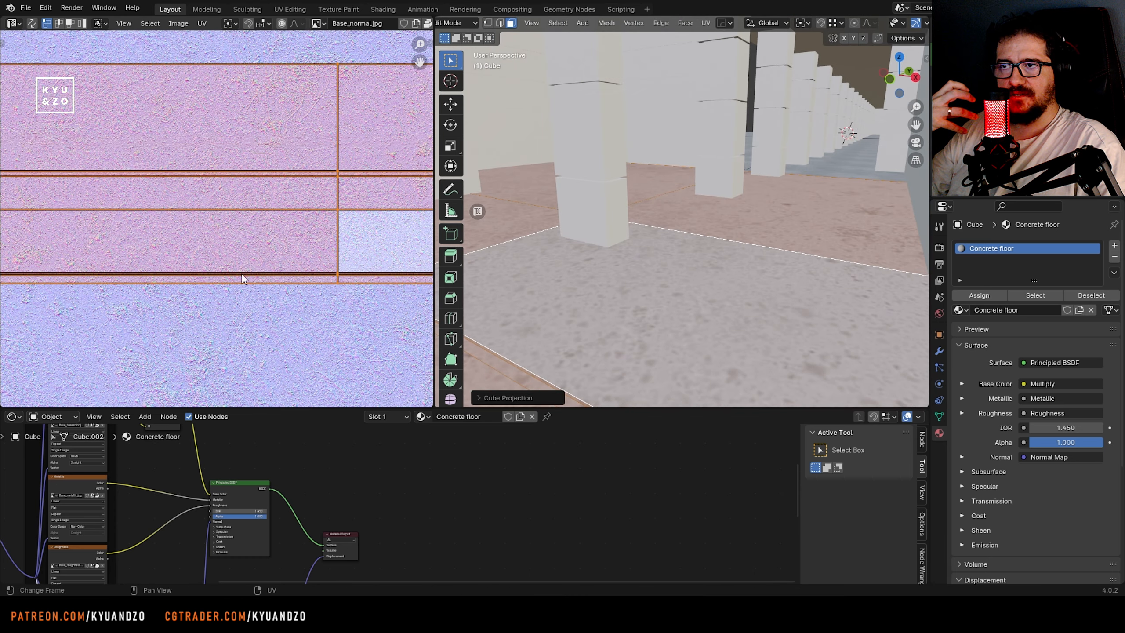
# Scale the selected floor faces' UVs in two passes to adjust the concrete texture's size
pyautogui.press('s')
pyautogui.click(328, 109)
pyautogui.press('Tab')
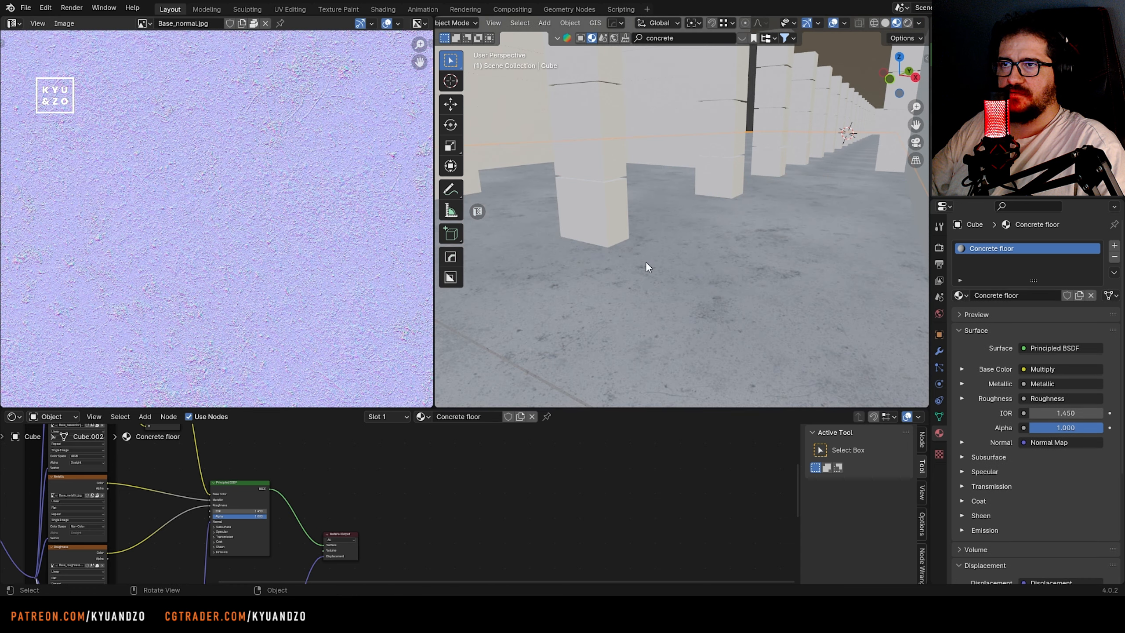
pyautogui.moveTo(648, 267); pyautogui.dragTo(678, 210, button='middle')
pyautogui.press('Tab')
pyautogui.press('s')
pyautogui.click(310, 199)
pyautogui.press('Tab')
# Return to the camera view, scale the UVs of the distant floor section, and save the file
pyautogui.scroll(-5, 623, 250)
pyautogui.click(650, 134)
pyautogui.press('KP_0')
pyautogui.click(711, 237)
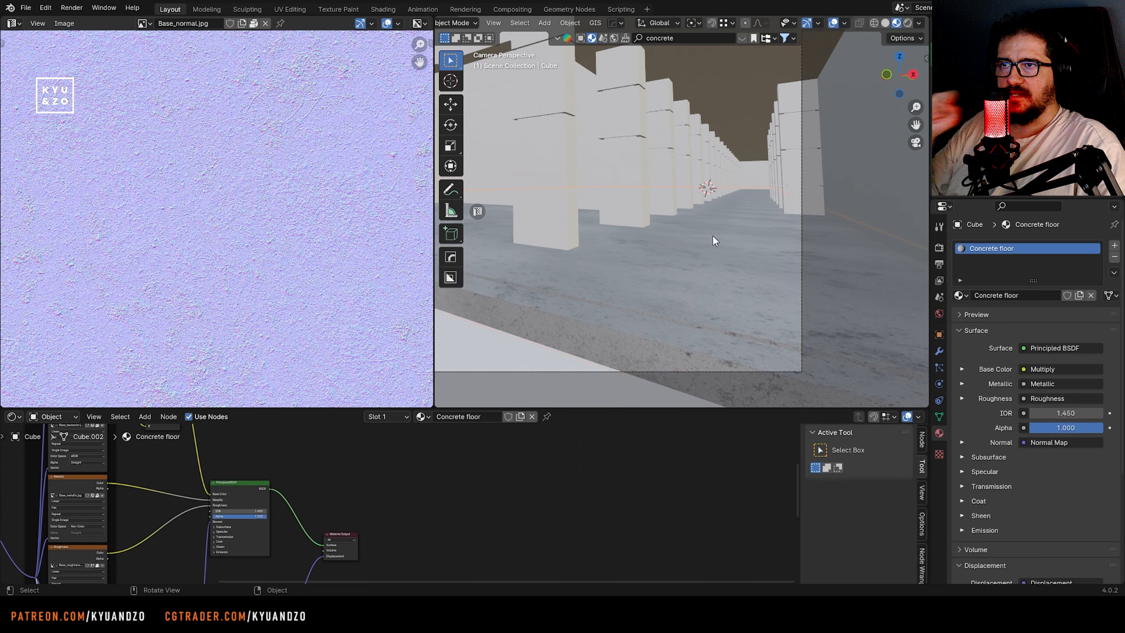
pyautogui.press('Tab')
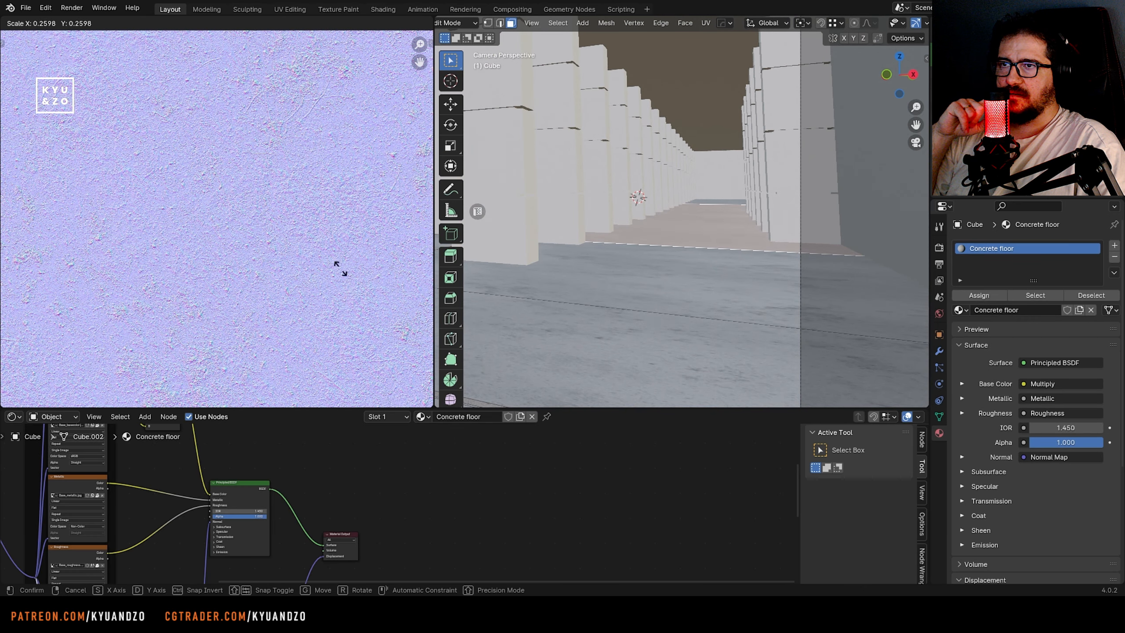
pyautogui.click(116, 272)
pyautogui.press('Tab')
pyautogui.scroll(-5, 647, 230)
pyautogui.hotkey('ctrl', 's')
# Change the UV Editor back to an Image Editor and show the r5.png reference in it
pyautogui.keyDown('shift'); pyautogui.moveTo(468, 244); pyautogui.dragTo(583, 257, button='middle'); pyautogui.keyUp('shift')
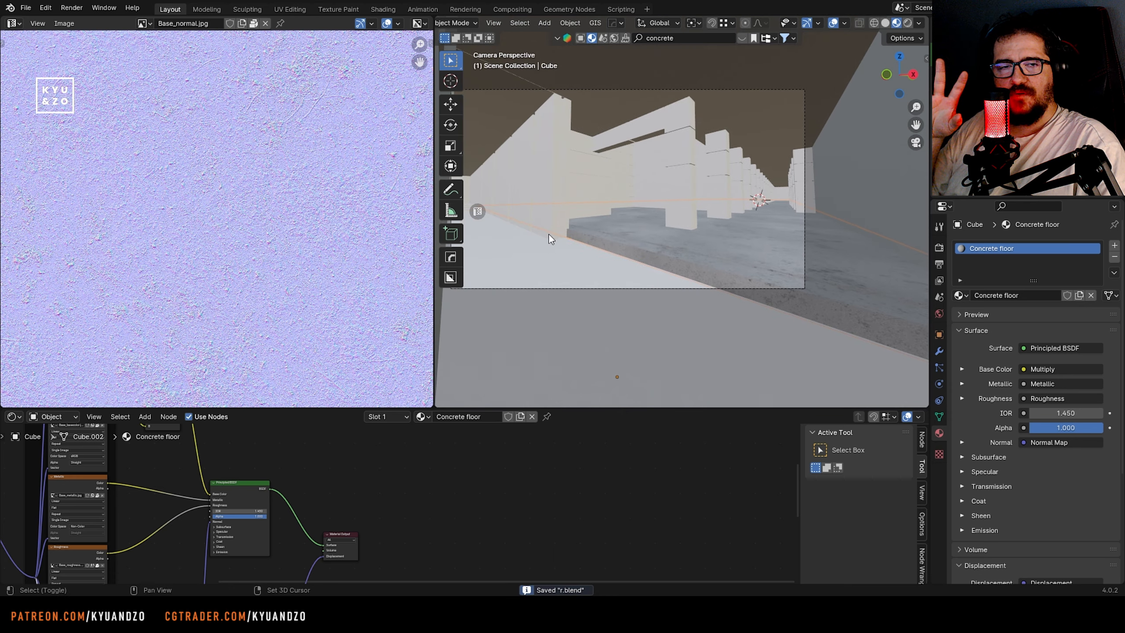
pyautogui.click(18, 25)
pyautogui.click(40, 66)
pyautogui.click(145, 23)
pyautogui.click(172, 121)
pyautogui.scroll(-5, 177, 142)
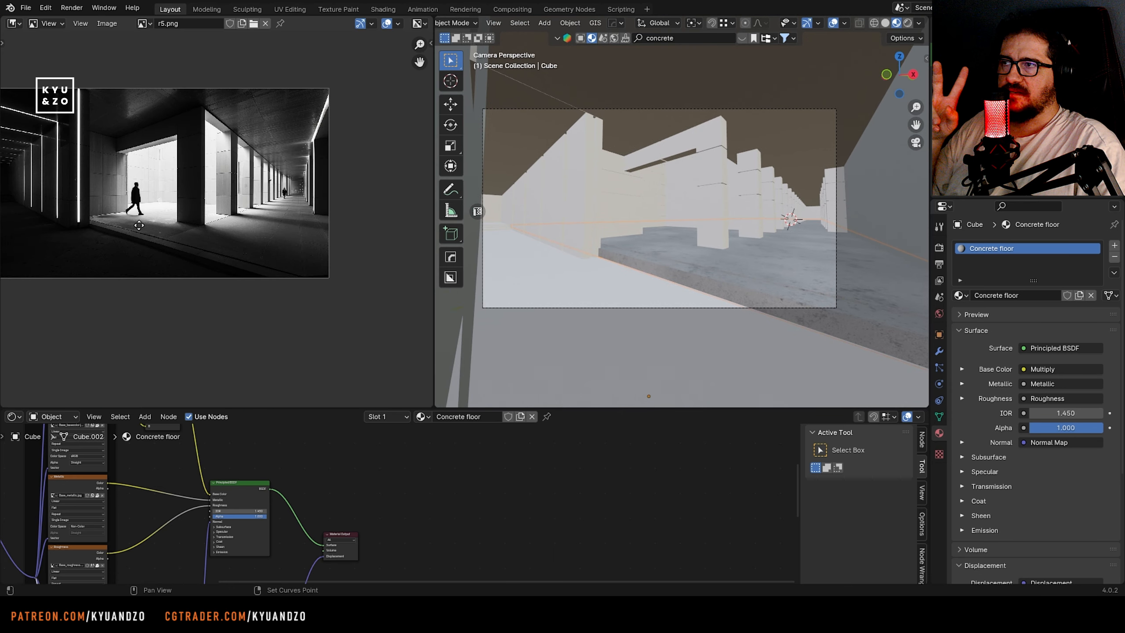
pyautogui.moveTo(177, 142); pyautogui.dragTo(314, 150, button='middle')
# Switch the camera viewport back to Rendered shading to check the textured floor
pyautogui.click(544, 287)
pyautogui.scroll(2, 544, 287)
pyautogui.click(908, 24)
pyautogui.click(651, 290)
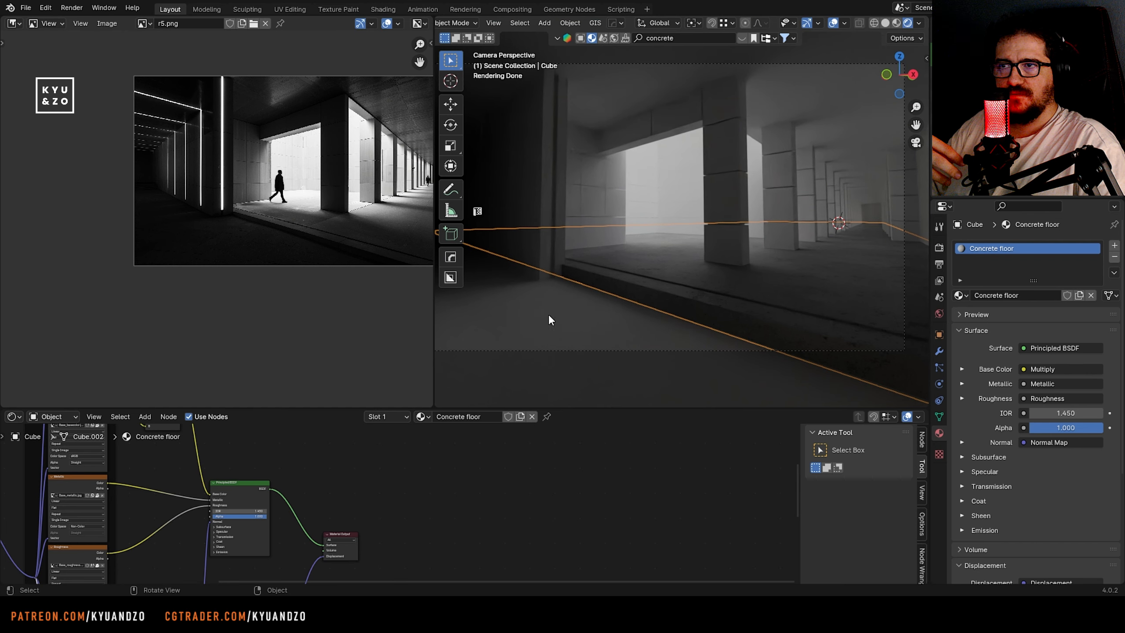
# Enlarge the shader editor and set the Factor of the Concrete floor material's Multiply node to 0.350
pyautogui.keyDown('shift'); pyautogui.moveTo(390, 496); pyautogui.dragTo(669, 471, button='middle'); pyautogui.keyUp('shift')
pyautogui.moveTo(512, 407); pyautogui.dragTo(522, 252)
pyautogui.keyDown('shift'); pyautogui.moveTo(557, 328); pyautogui.dragTo(455, 298, button='middle'); pyautogui.keyUp('shift')
pyautogui.scroll(5, 398, 423)
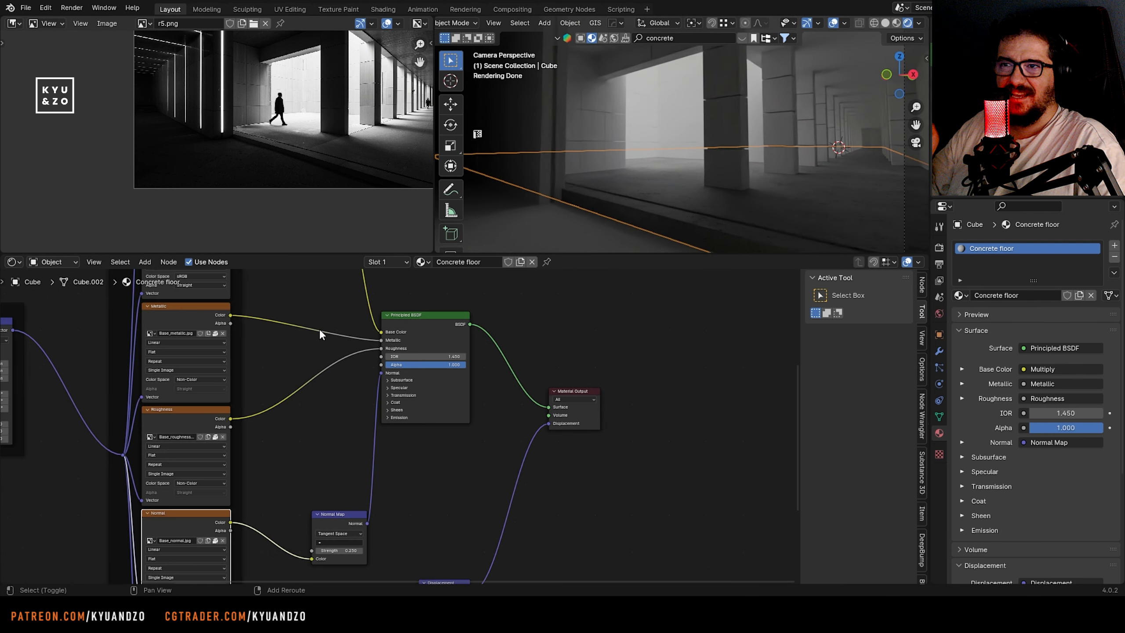
pyautogui.keyDown('shift'); pyautogui.moveTo(284, 273); pyautogui.dragTo(428, 531, button='middle'); pyautogui.keyUp('shift')
pyautogui.scroll(6, 384, 444)
pyautogui.keyDown('shift'); pyautogui.moveTo(384, 444); pyautogui.dragTo(375, 390, button='middle'); pyautogui.keyUp('shift')
pyautogui.moveTo(480, 442); pyautogui.dragTo(527, 442)
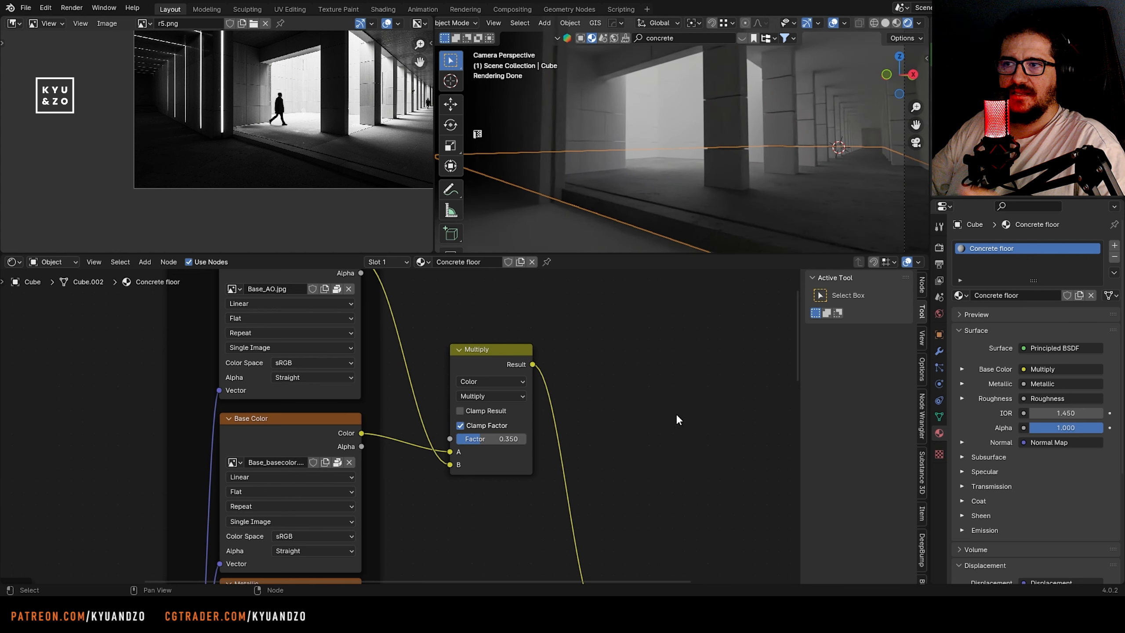
# Select the near pillar and its beam, shrink the shader editor, and compare the pillar with the reference's pillars
pyautogui.click(729, 172)
pyautogui.moveTo(553, 253); pyautogui.dragTo(549, 403)
pyautogui.keyDown('shift'); pyautogui.moveTo(634, 243); pyautogui.dragTo(599, 246, button='middle'); pyautogui.keyUp('shift')
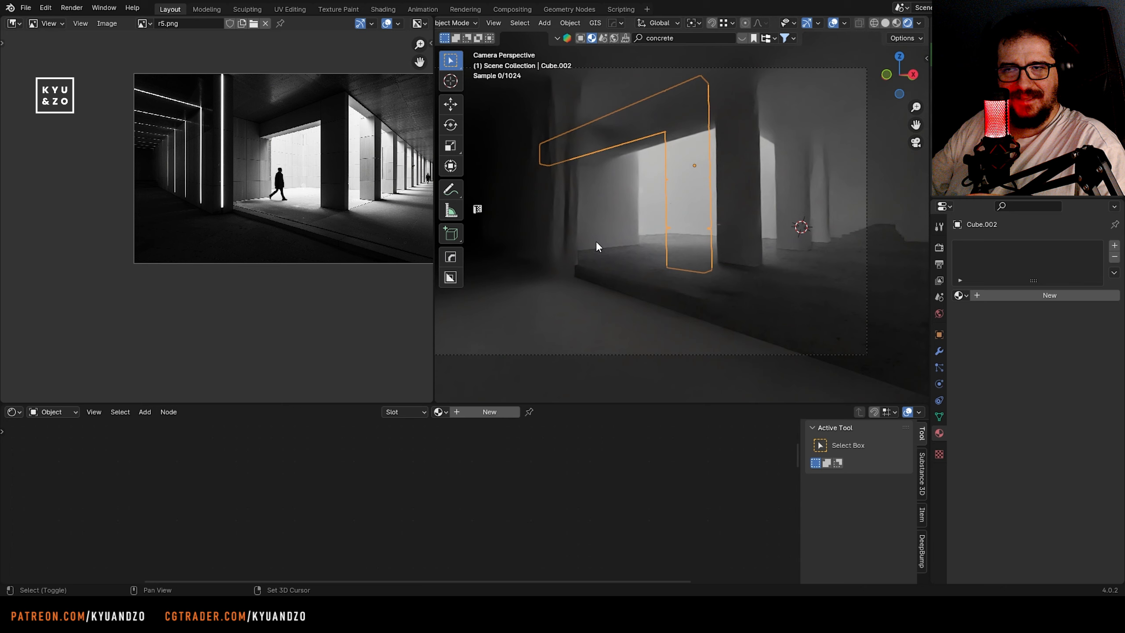
pyautogui.scroll(3, 599, 247)
pyautogui.scroll(4, 381, 177)
pyautogui.moveTo(390, 128); pyautogui.dragTo(168, 239, button='middle')
pyautogui.scroll(4, 344, 211)
pyautogui.scroll(-3, 344, 210)
pyautogui.moveTo(344, 210); pyautogui.dragTo(194, 223, button='middle')
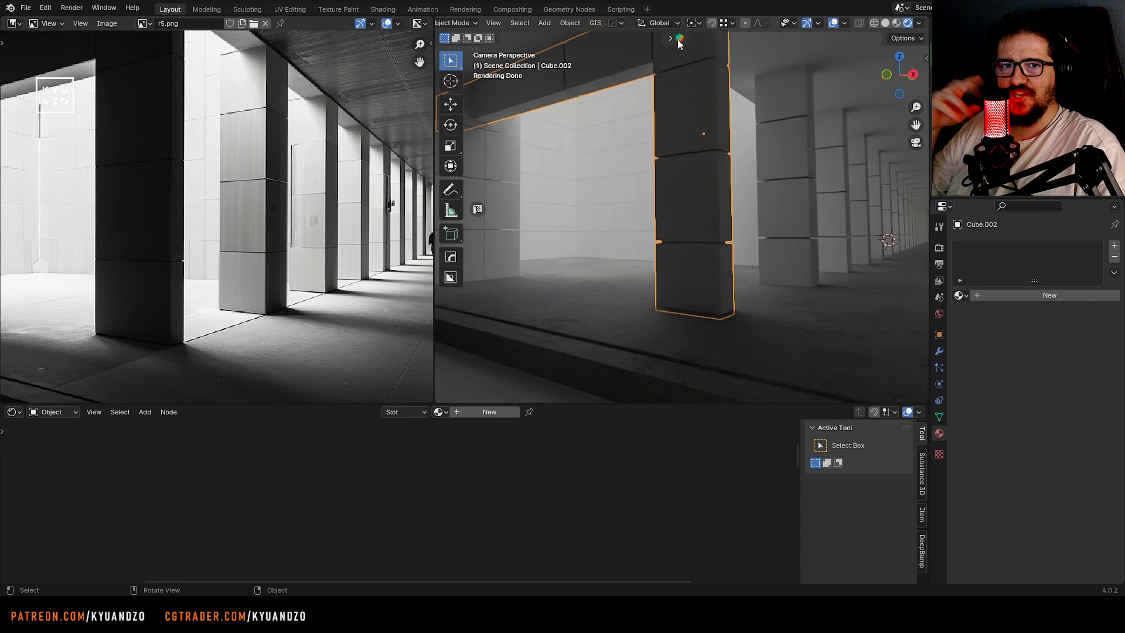
# Browse the concrete materials in the online asset library and apply a smooth light-grey concrete to the near pillar
pyautogui.click(680, 39)
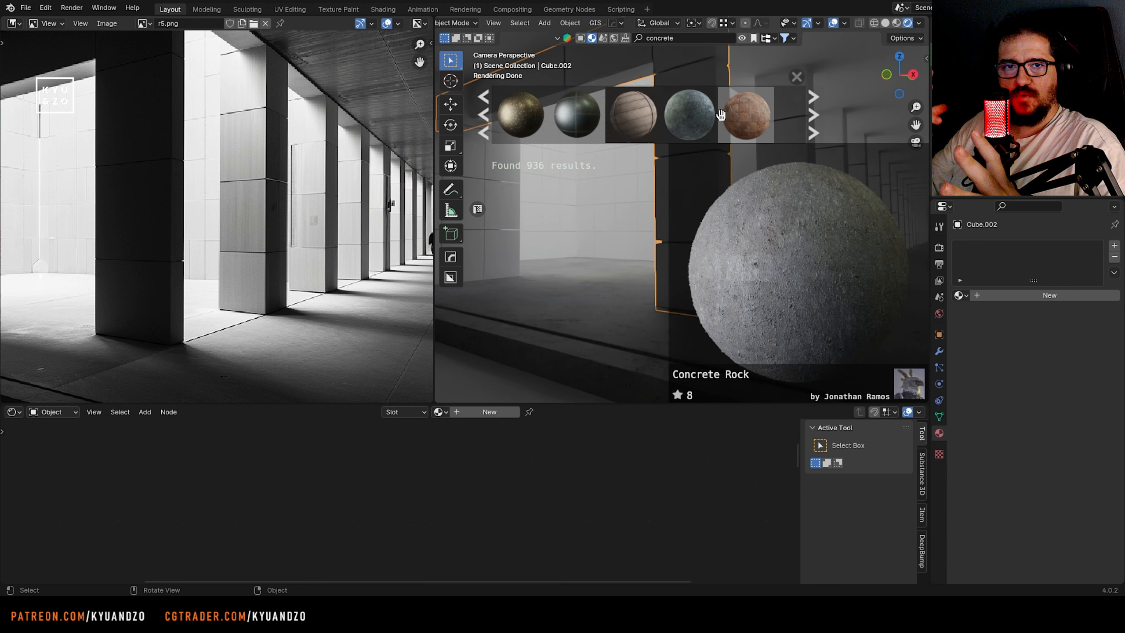
pyautogui.scroll(-3, 690, 116)
pyautogui.scroll(-3, 693, 117)
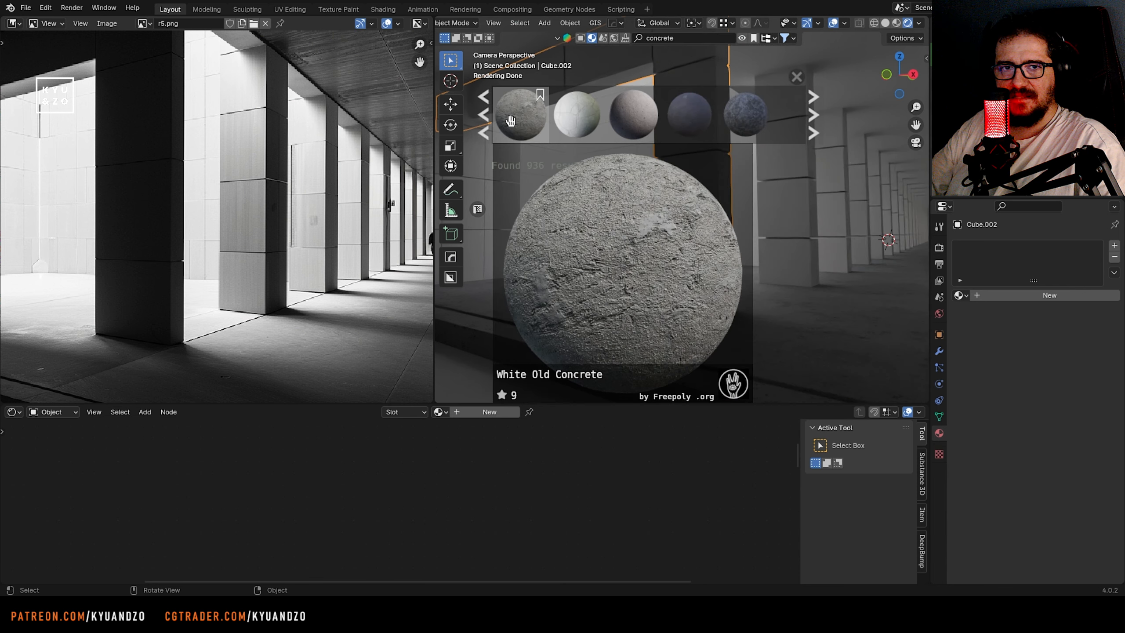
pyautogui.scroll(-4, 690, 116)
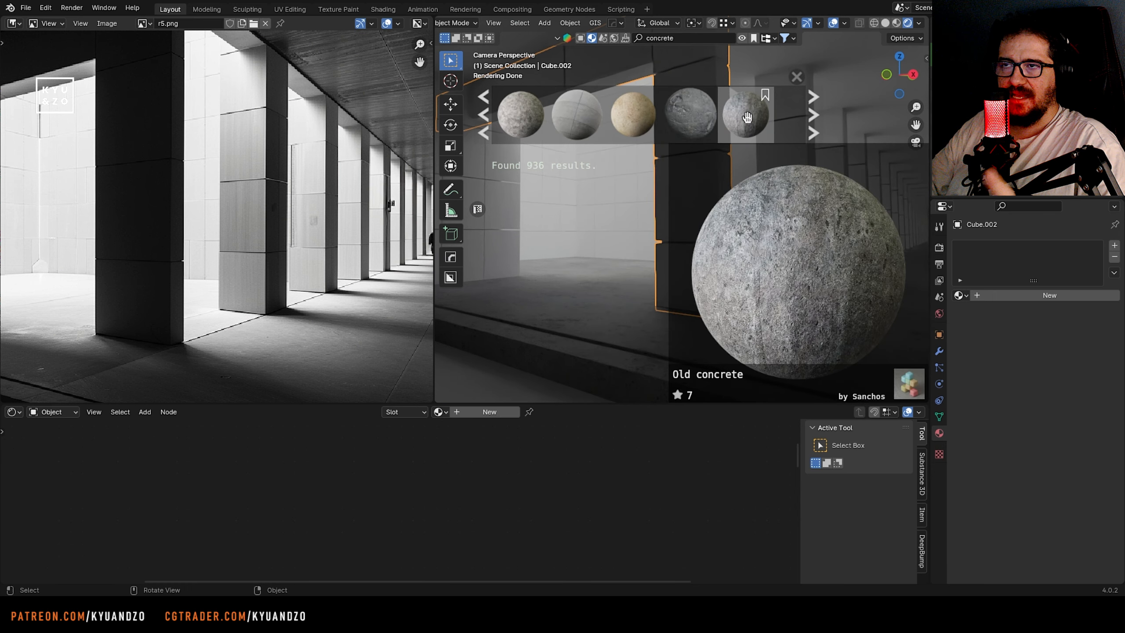
pyautogui.scroll(-4, 691, 117)
pyautogui.scroll(-4, 637, 122)
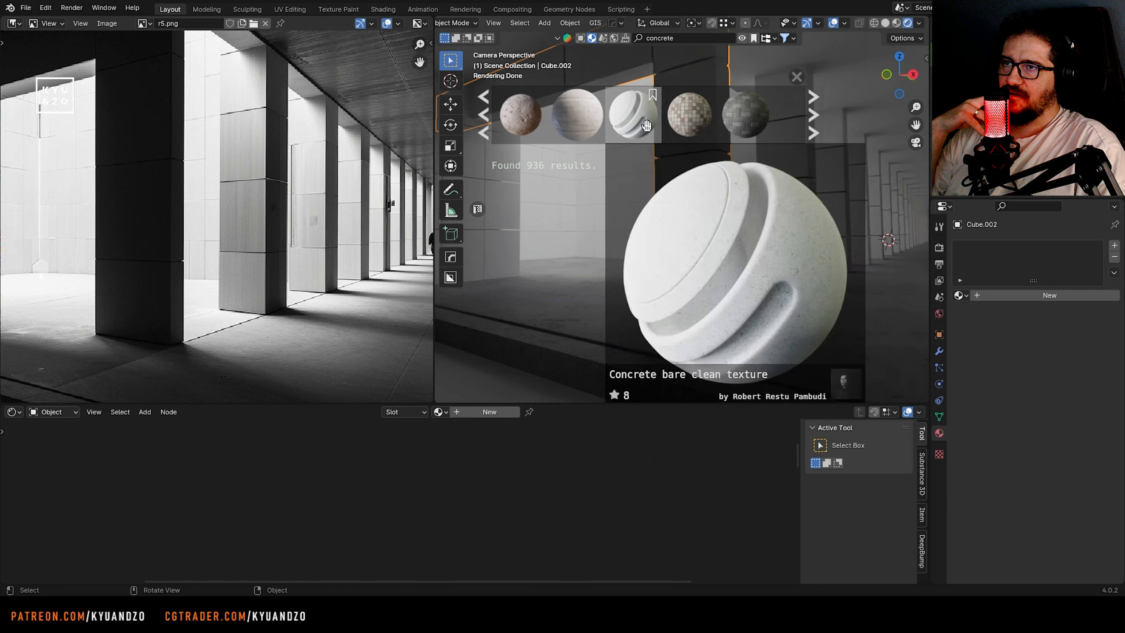
pyautogui.scroll(-1, 576, 119)
pyautogui.scroll(-1, 596, 117)
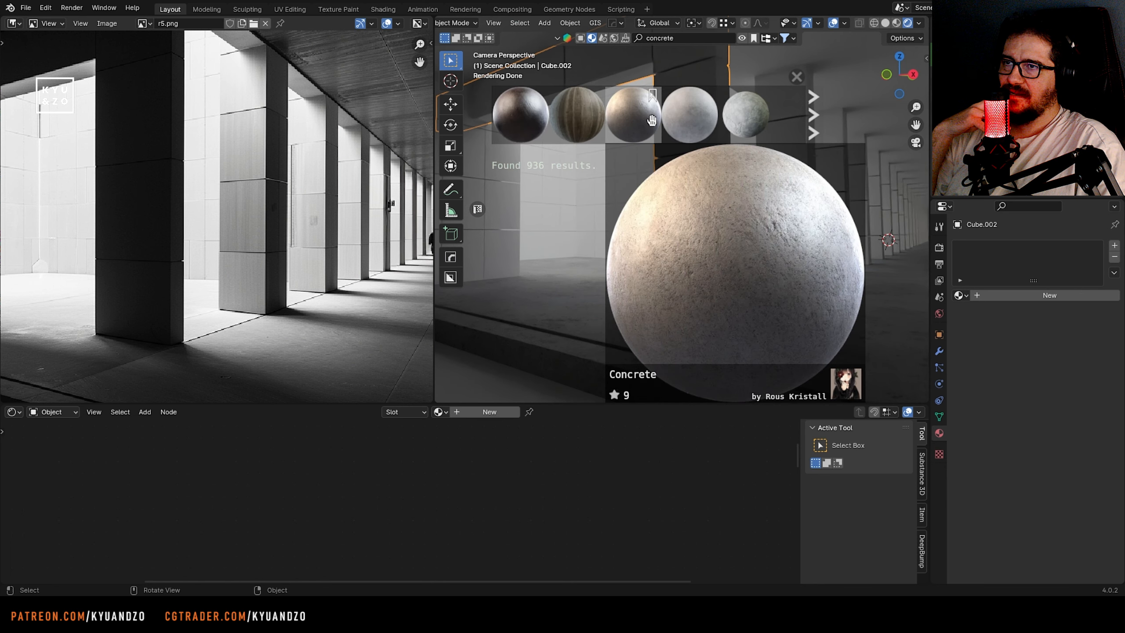
pyautogui.scroll(-1, 697, 117)
pyautogui.scroll(1, 697, 118)
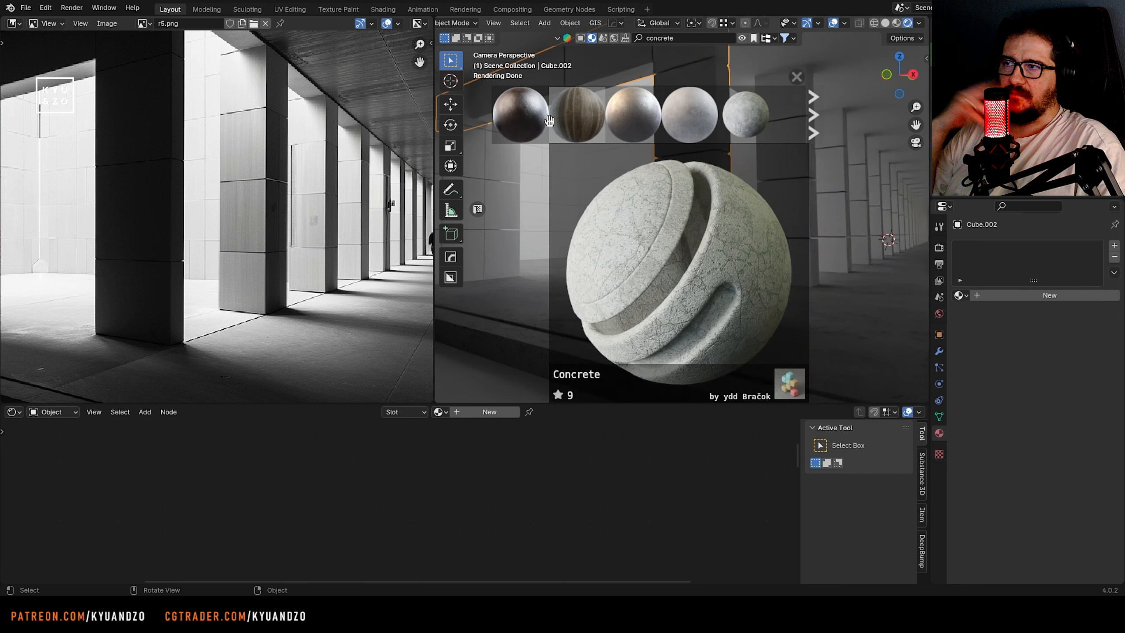
pyautogui.moveTo(697, 117); pyautogui.dragTo(656, 223)
pyautogui.scroll(3, 654, 228)
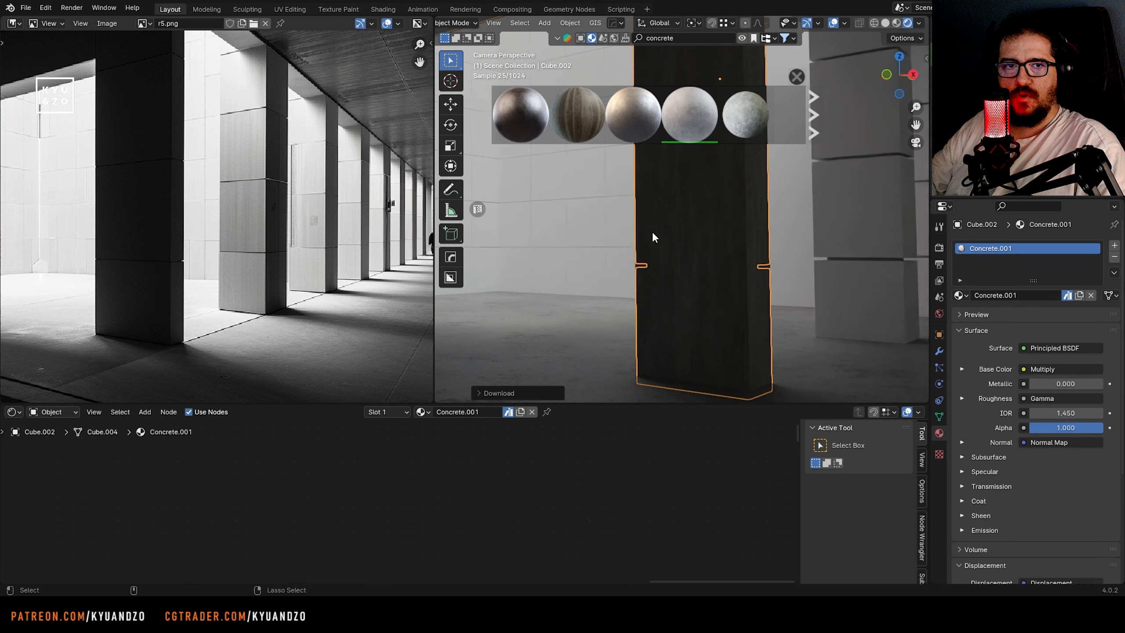
# Enlarge the shader editor and set the Scale of the pillar material's Displacement node to 0.010
pyautogui.click(681, 220)
pyautogui.click(681, 219)
pyautogui.click(939, 351)
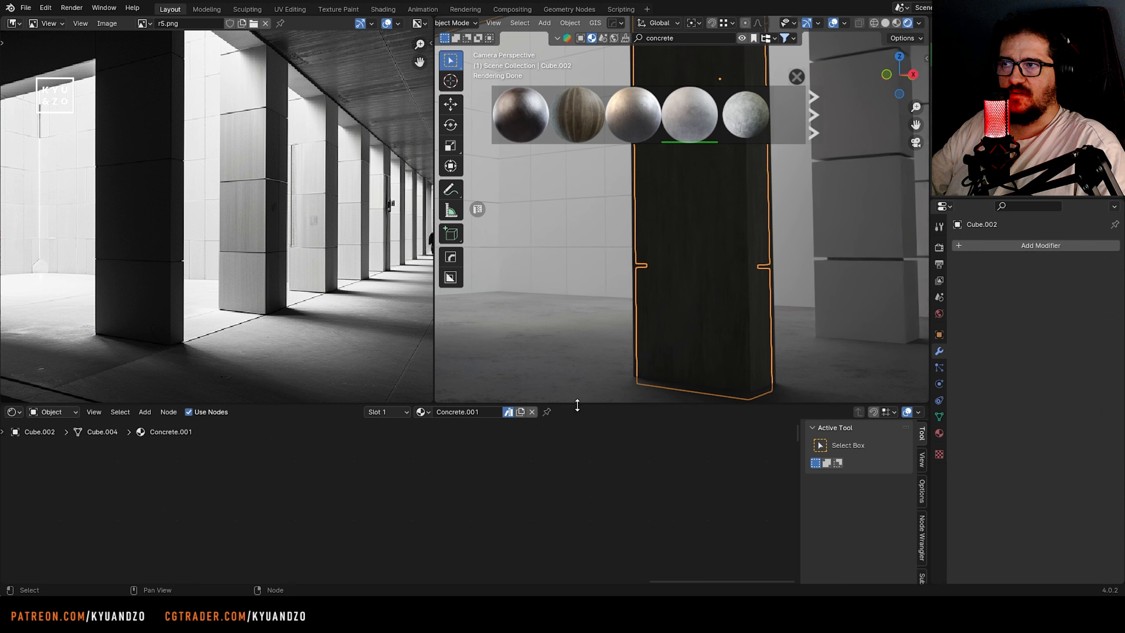
pyautogui.moveTo(575, 404); pyautogui.dragTo(549, 328)
pyautogui.moveTo(316, 430); pyautogui.dragTo(449, 418, button='middle')
pyautogui.scroll(10, 448, 419)
pyautogui.moveTo(398, 376); pyautogui.dragTo(325, 446, button='middle')
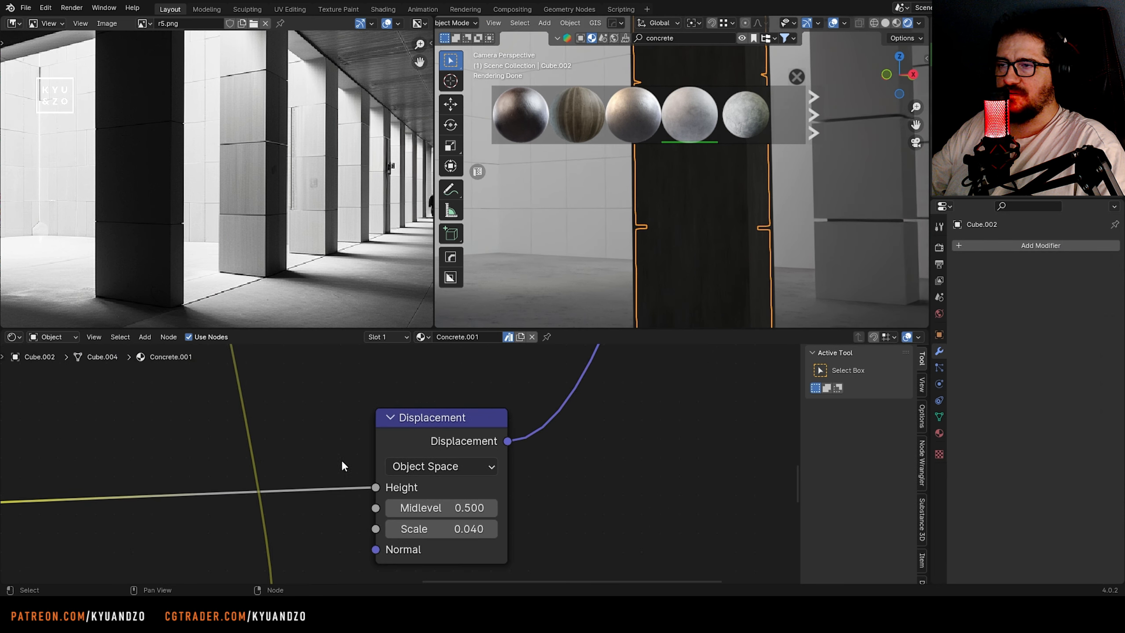
pyautogui.press('Return')
# Apply the pillar's scale, unwrap it with Cube Projection, and show its UVs by changing the Image Editor to a UV Editor
pyautogui.press('Tab')
pyautogui.press('u')
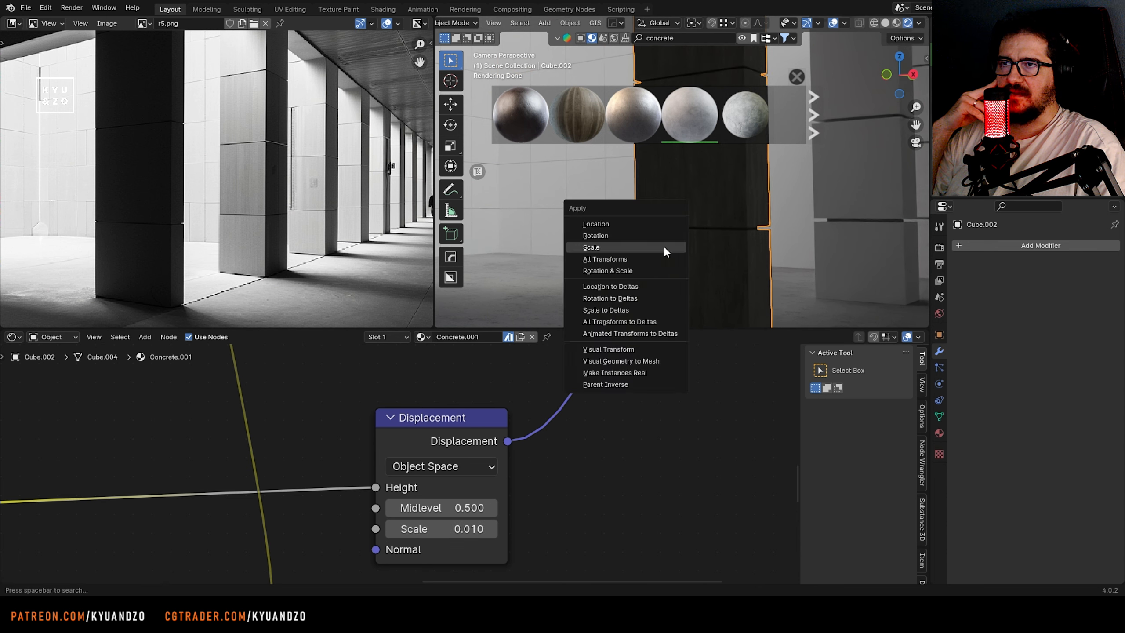
pyautogui.click(663, 247)
pyautogui.click(14, 23)
pyautogui.click(40, 81)
pyautogui.scroll(-8, 189, 207)
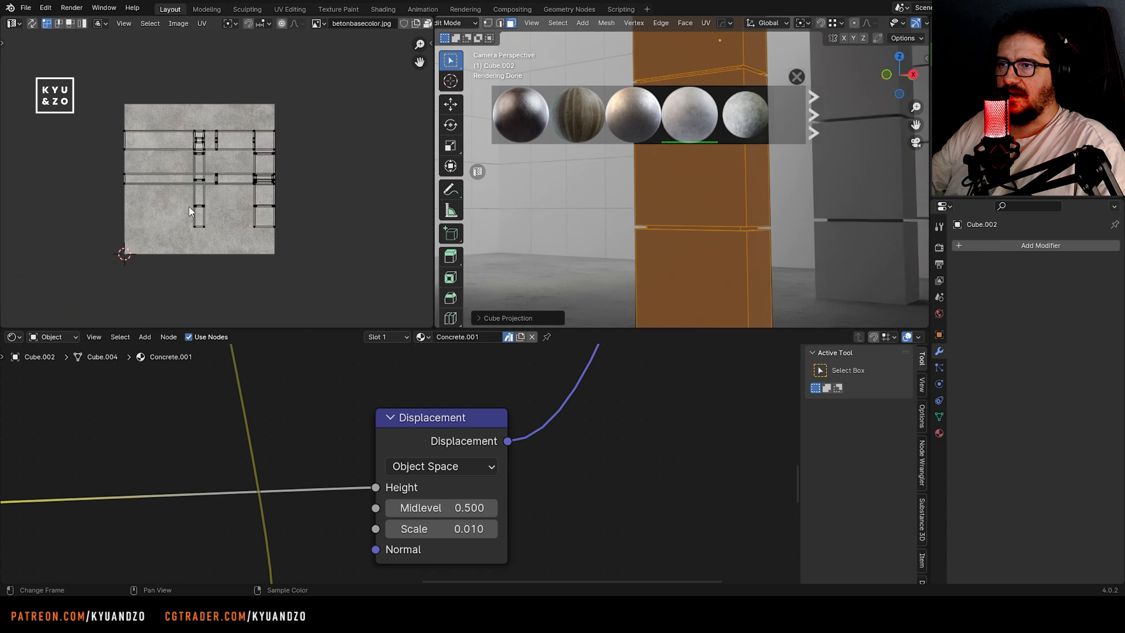
# Scale up all of the pillar's UVs, close the asset results strip, and shrink the shader editor to enlarge the viewport
pyautogui.press('a')
pyautogui.press('s')
pyautogui.click(390, 234)
pyautogui.press('Tab')
pyautogui.scroll(2, 645, 248)
pyautogui.click(796, 77)
pyautogui.moveTo(638, 328); pyautogui.dragTo(638, 551)
# Fine-tune the size of all the pillar's UVs over the betonbasecolor.jpg texture, checking the concrete in Object Mode between adjustments
pyautogui.scroll(-4, 671, 277)
pyautogui.scroll(2, 671, 277)
pyautogui.press('Tab')
pyautogui.press('s')
pyautogui.click(232, 352)
pyautogui.press('Tab')
pyautogui.press('Tab')
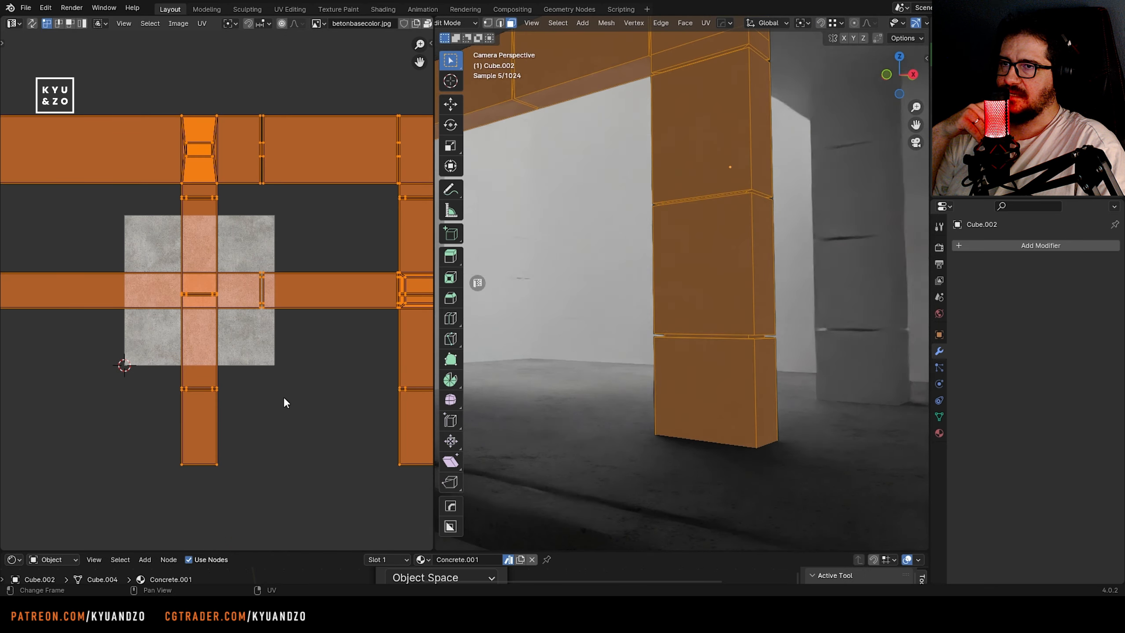
pyautogui.press('s')
pyautogui.click(248, 354)
pyautogui.press('Tab')
pyautogui.press('Tab')
pyautogui.press('Tab')
pyautogui.press('Tab')
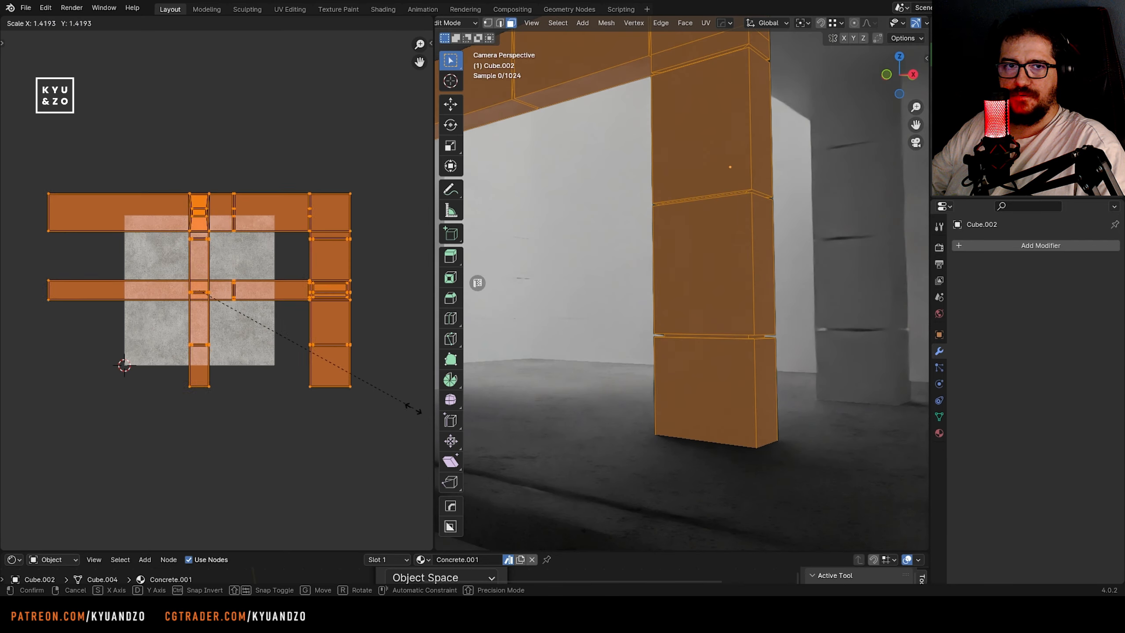
pyautogui.press('Tab')
# Enlarge the shader editor again and set the Value of the Hue/Saturation/Value node between betonbasecolor.jpg and the Multiply node to 2.000
pyautogui.click(661, 287)
pyautogui.scroll(-3, 661, 273)
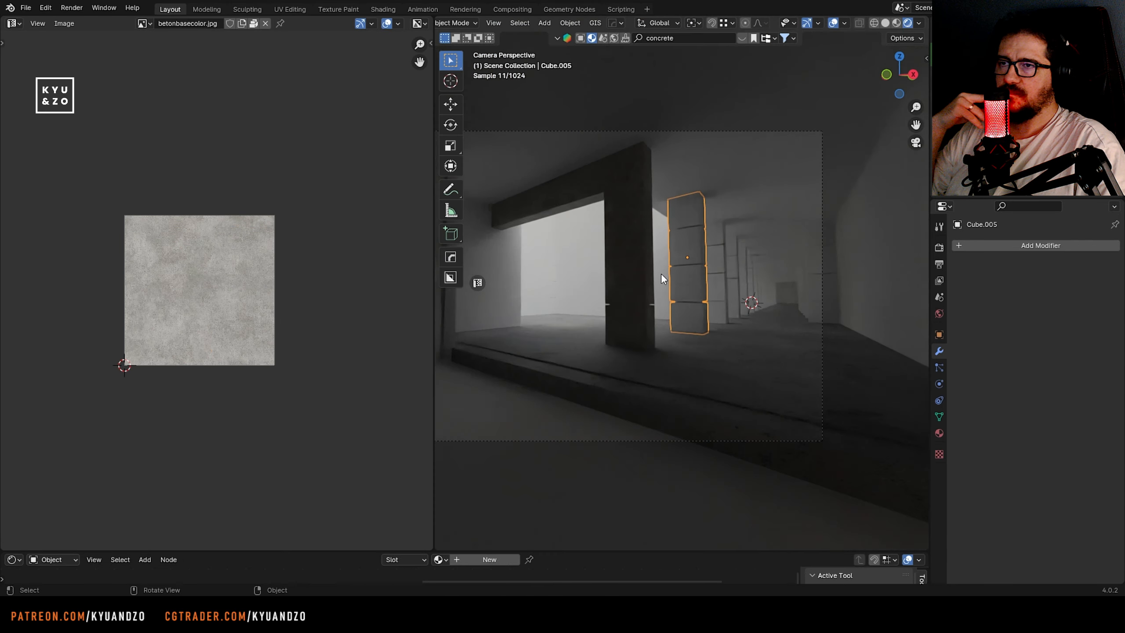
pyautogui.keyDown('shift'); pyautogui.moveTo(661, 274); pyautogui.dragTo(720, 281, button='middle'); pyautogui.keyUp('shift')
pyautogui.click(700, 314)
pyautogui.scroll(3, 701, 314)
pyautogui.moveTo(570, 551); pyautogui.dragTo(572, 343)
pyautogui.moveTo(578, 386); pyautogui.dragTo(400, 439, button='middle')
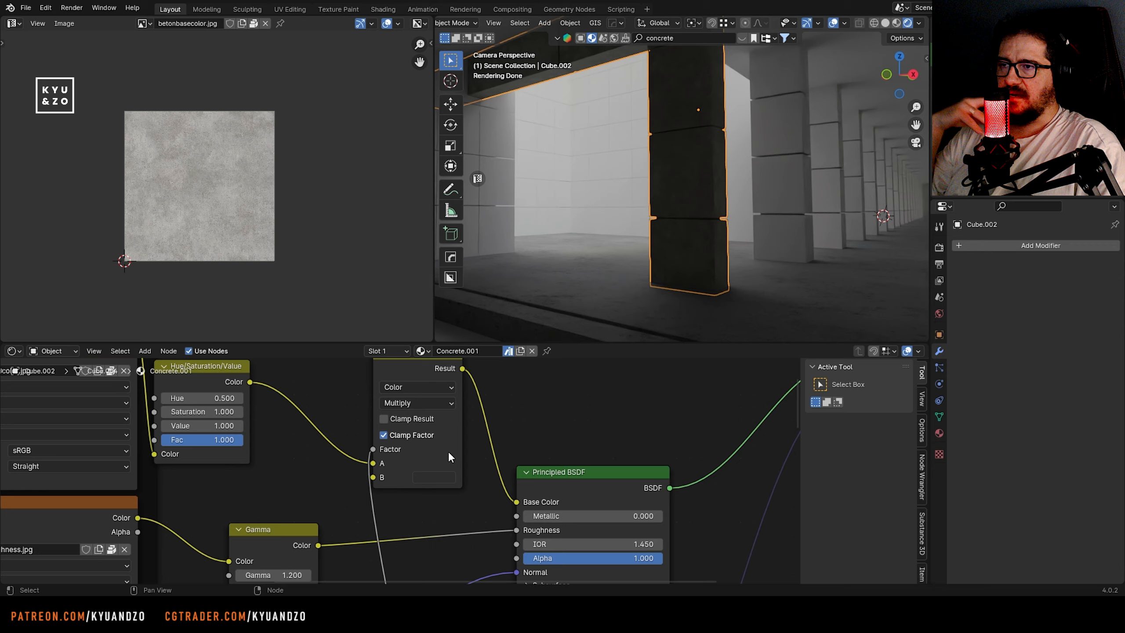
pyautogui.moveTo(448, 457); pyautogui.dragTo(628, 428, button='middle')
pyautogui.moveTo(458, 547); pyautogui.dragTo(612, 547)
pyautogui.moveTo(428, 390); pyautogui.dragTo(428, 467, button='middle')
pyautogui.scroll(1, 428, 467)
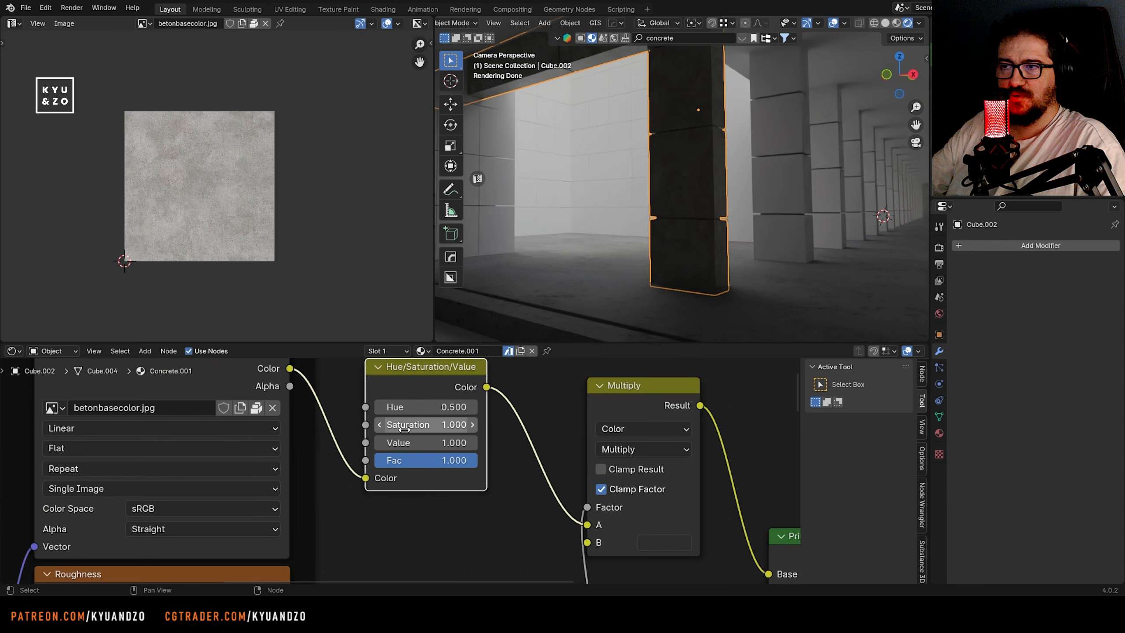
pyautogui.moveTo(425, 442); pyautogui.dragTo(474, 442)
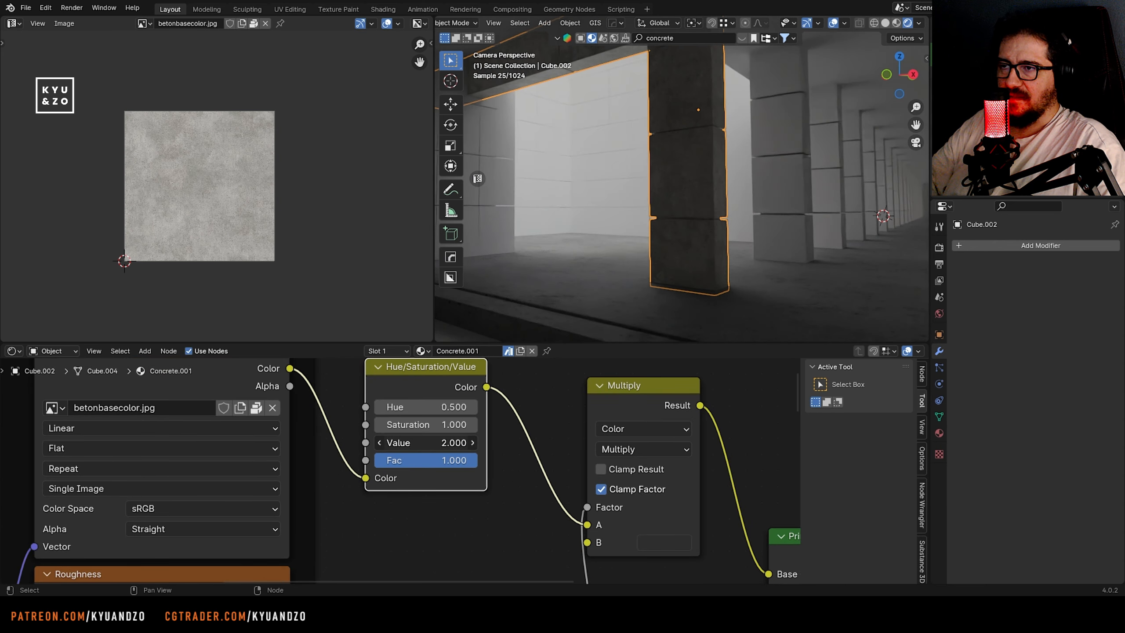
# Inspect the pillar's brightness in the rendered camera view and open the scene's Render properties
pyautogui.scroll(3, 680, 254)
pyautogui.scroll(-2, 680, 255)
pyautogui.click(939, 248)
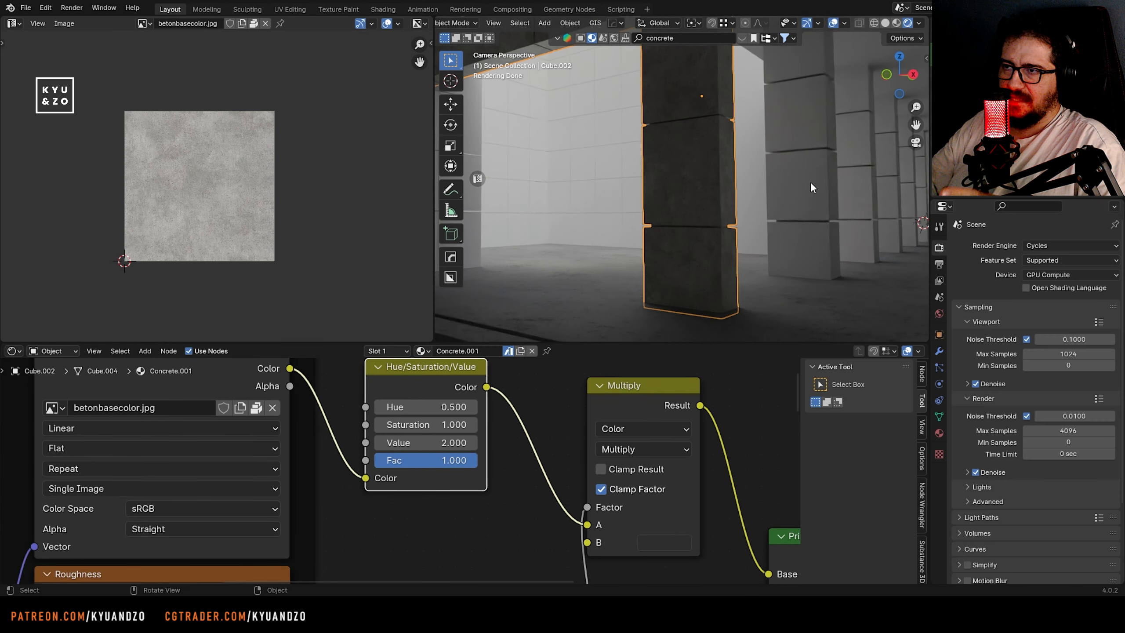
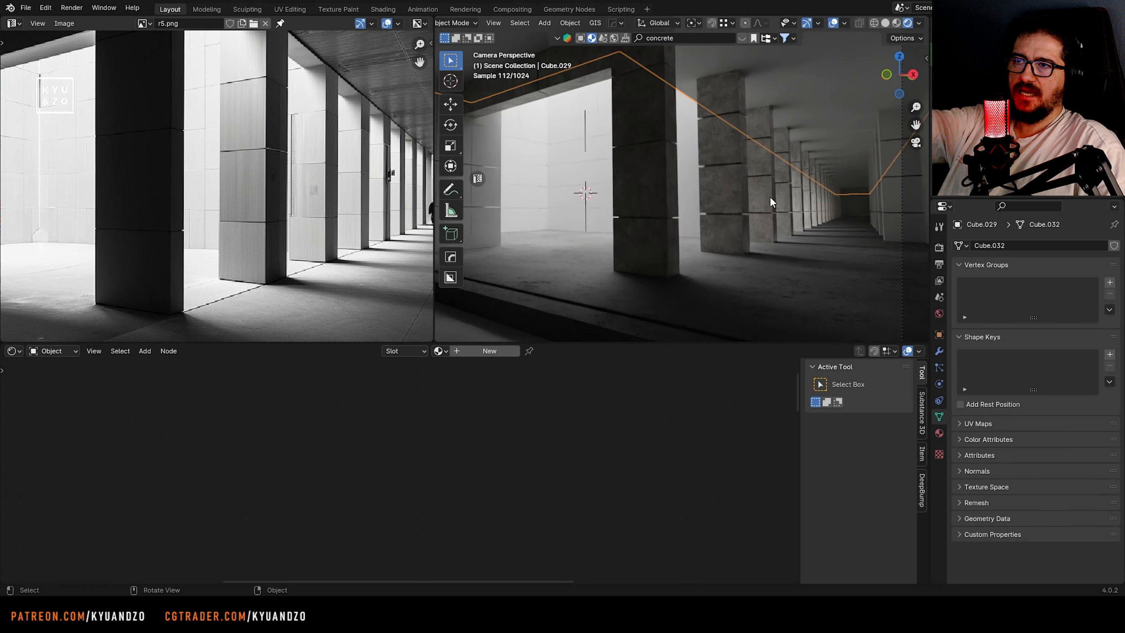
# Save the file and cube-project the UVs of the nearer textured pillars in the colonnade row, including Cube.009
pyautogui.hotkey('ctrl', 's')
pyautogui.keyDown('shift'); pyautogui.moveTo(769, 196); pyautogui.dragTo(713, 225, button='middle'); pyautogui.keyUp('shift')
pyautogui.moveTo(319, 133); pyautogui.dragTo(180, 221, button='middle')
pyautogui.scroll(1, 180, 221)
pyautogui.keyDown('shift'); pyautogui.moveTo(715, 284); pyautogui.dragTo(626, 211, button='middle'); pyautogui.keyUp('shift')
pyautogui.scroll(4, 698, 217)
pyautogui.click(698, 217)
pyautogui.scroll(1, 624, 211)
pyautogui.press('Tab')
pyautogui.press('Tab')
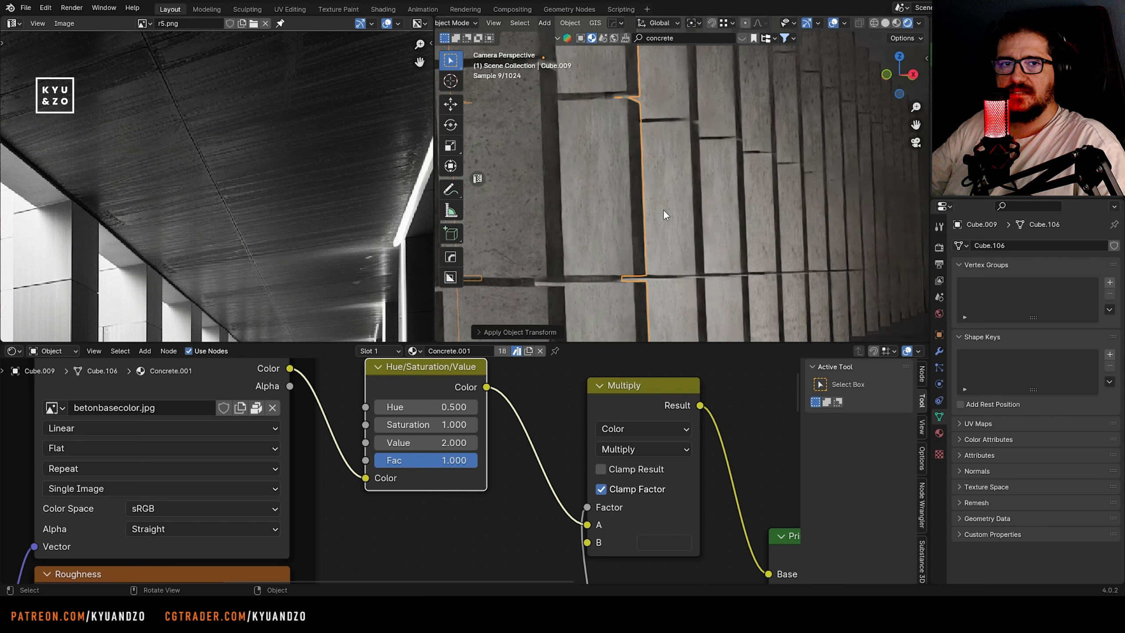
# Remap the UVs of the adjacent pillar Cube.011 with Cube Projection
pyautogui.click(680, 215)
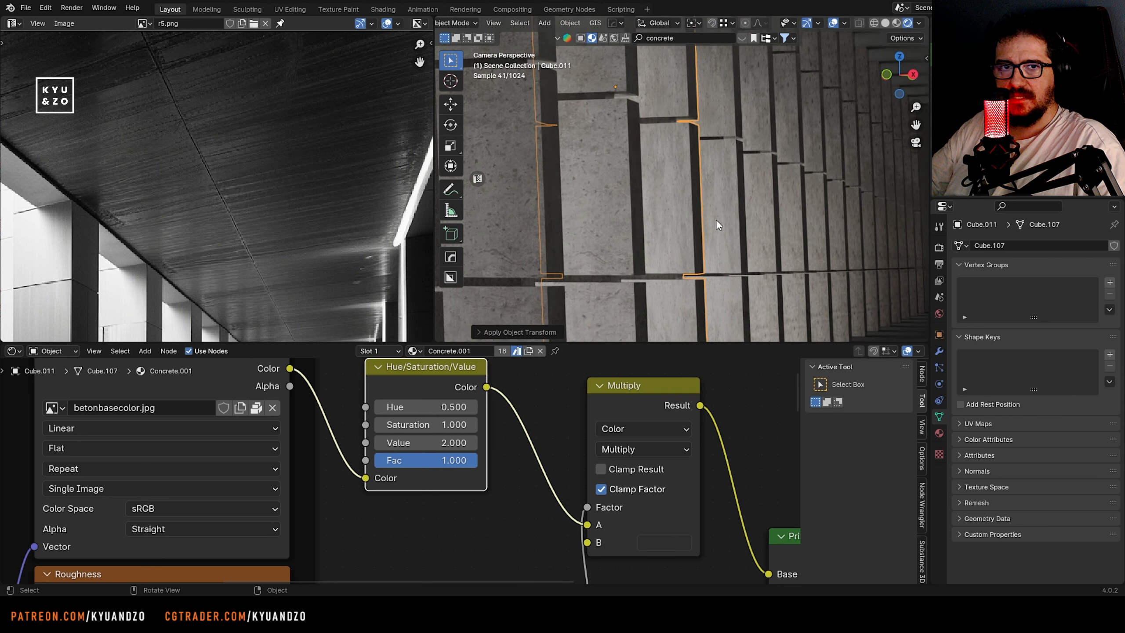
pyautogui.press('Tab')
pyautogui.press('u')
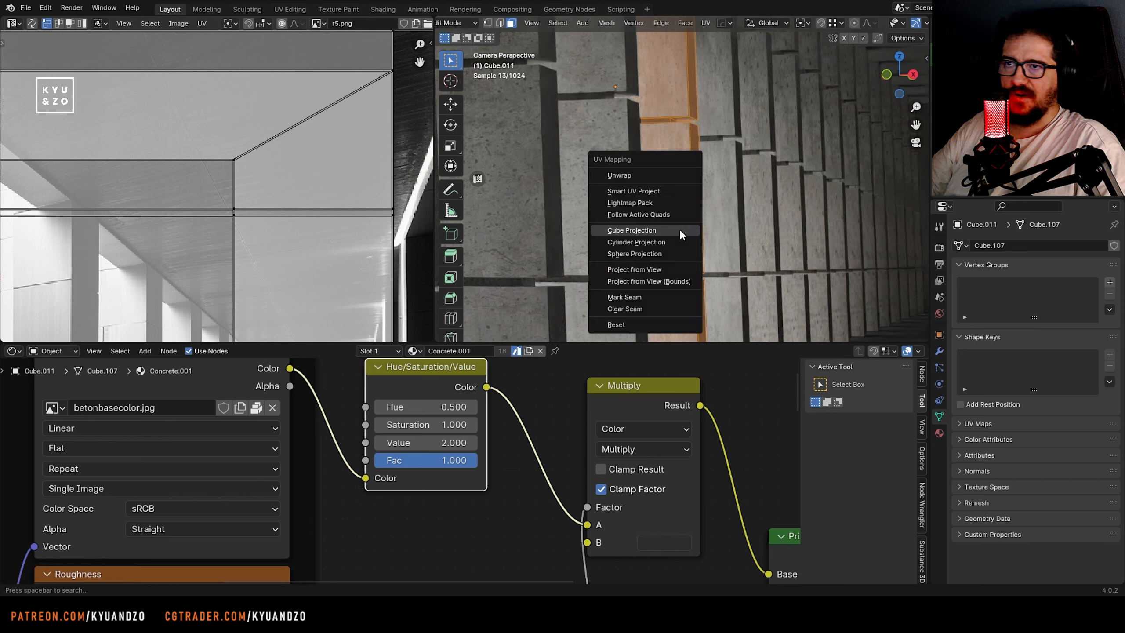
pyautogui.click(680, 230)
pyautogui.press('Tab')
# Apply Cube Projection to the UVs of the pillars midway down the row, including Cube.024
pyautogui.click(723, 222)
pyautogui.press('Tab')
pyautogui.keyDown('shift'); pyautogui.moveTo(836, 239); pyautogui.dragTo(628, 225, button='middle'); pyautogui.keyUp('shift')
pyautogui.click(589, 212)
pyautogui.press('Tab')
pyautogui.press('u')
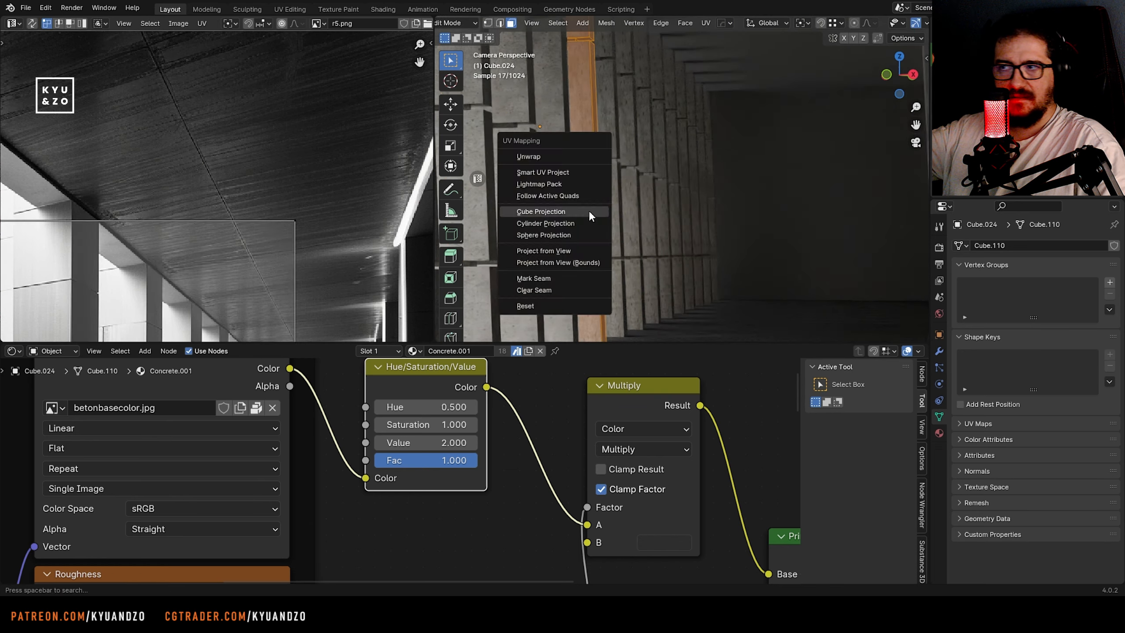
pyautogui.click(589, 211)
pyautogui.press('Tab')
# Cube-project the UVs of the farthest pillars at the corridor's end, including Cube.034 and Cube.038, and save the file
pyautogui.click(614, 214)
pyautogui.press('Tab')
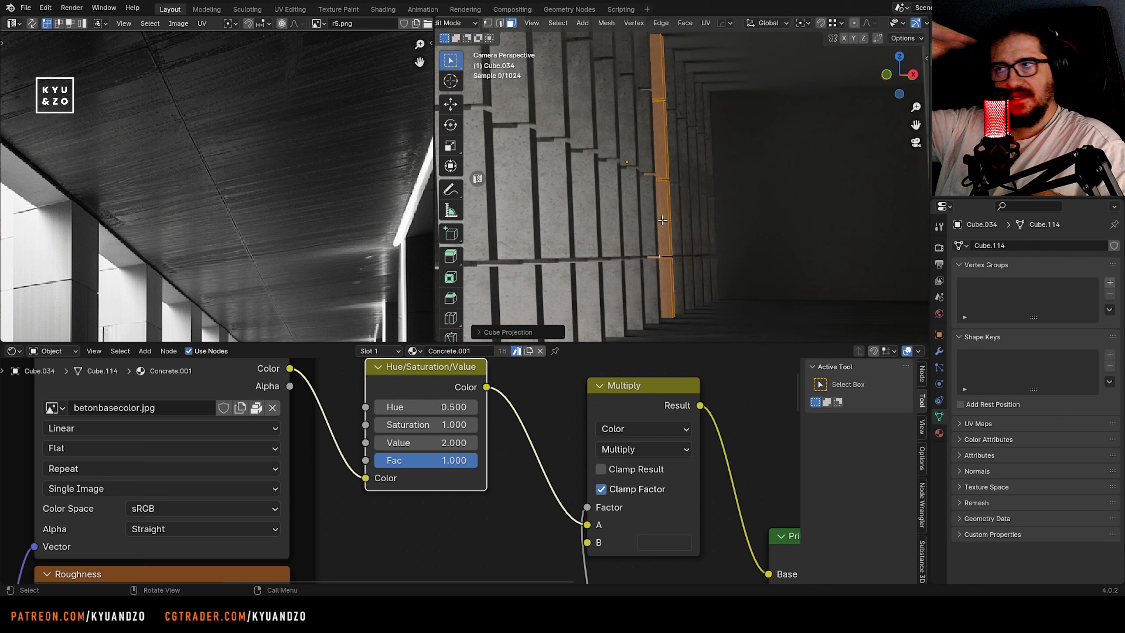
pyautogui.press('Tab')
pyautogui.click(688, 232)
pyautogui.press('Tab')
pyautogui.press('u')
pyautogui.click(688, 233)
pyautogui.press('Tab')
pyautogui.click(698, 234)
pyautogui.press('Tab')
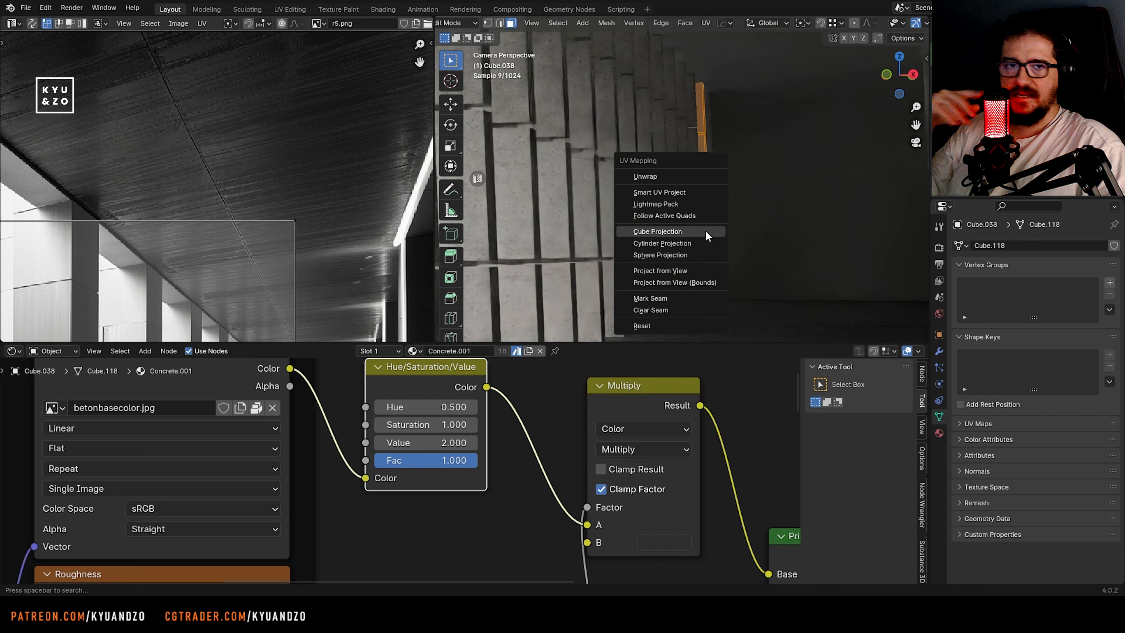
pyautogui.click(712, 227)
pyautogui.press('Tab')
pyautogui.scroll(-12, 694, 247)
pyautogui.keyDown('shift'); pyautogui.moveTo(587, 191); pyautogui.dragTo(749, 194, button='middle'); pyautogui.keyUp('shift')
pyautogui.hotkey('ctrl', 's')
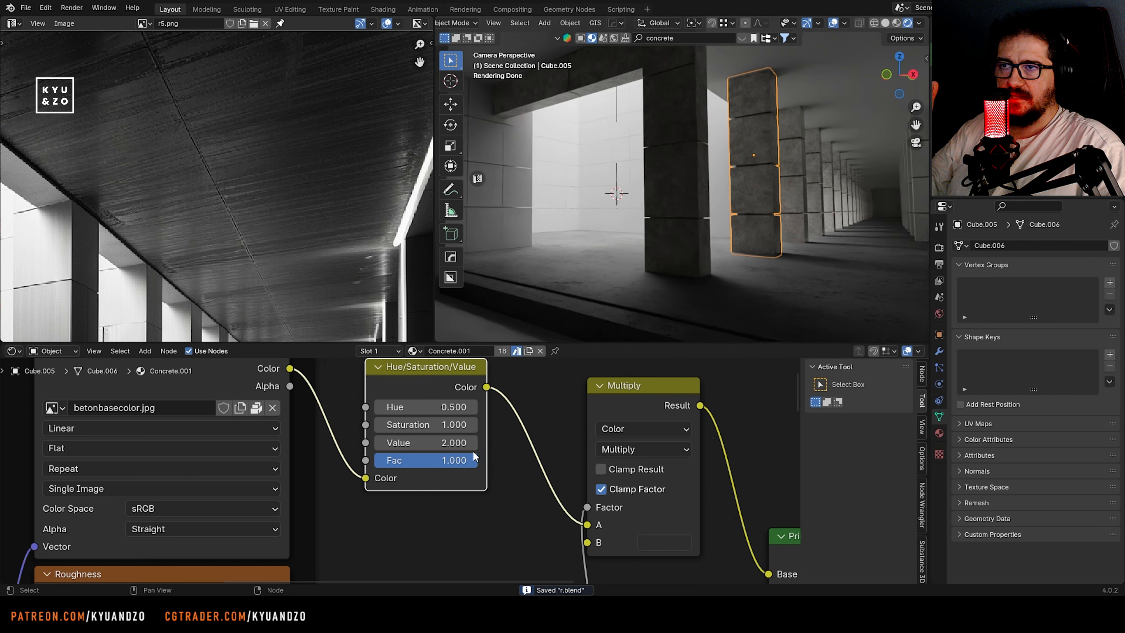
# Try a pure white Base Color on the Concrete.001 Principled BSDF, disconnected from the Multiply node
pyautogui.moveTo(473, 456); pyautogui.dragTo(377, 434, button='middle')
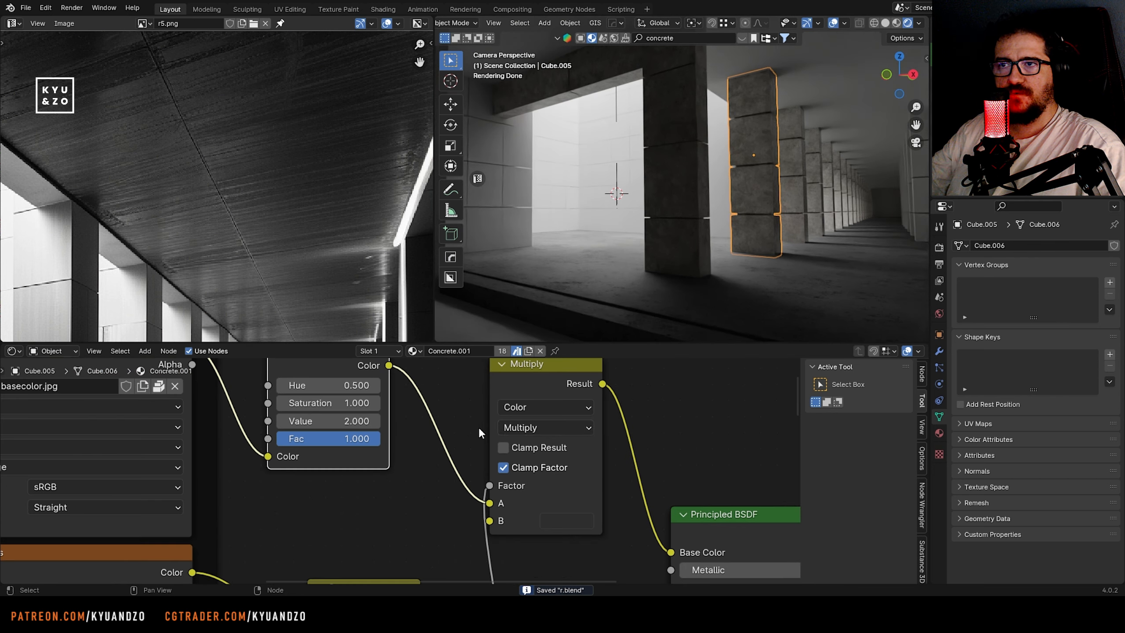
pyautogui.click(527, 431)
pyautogui.click(545, 148)
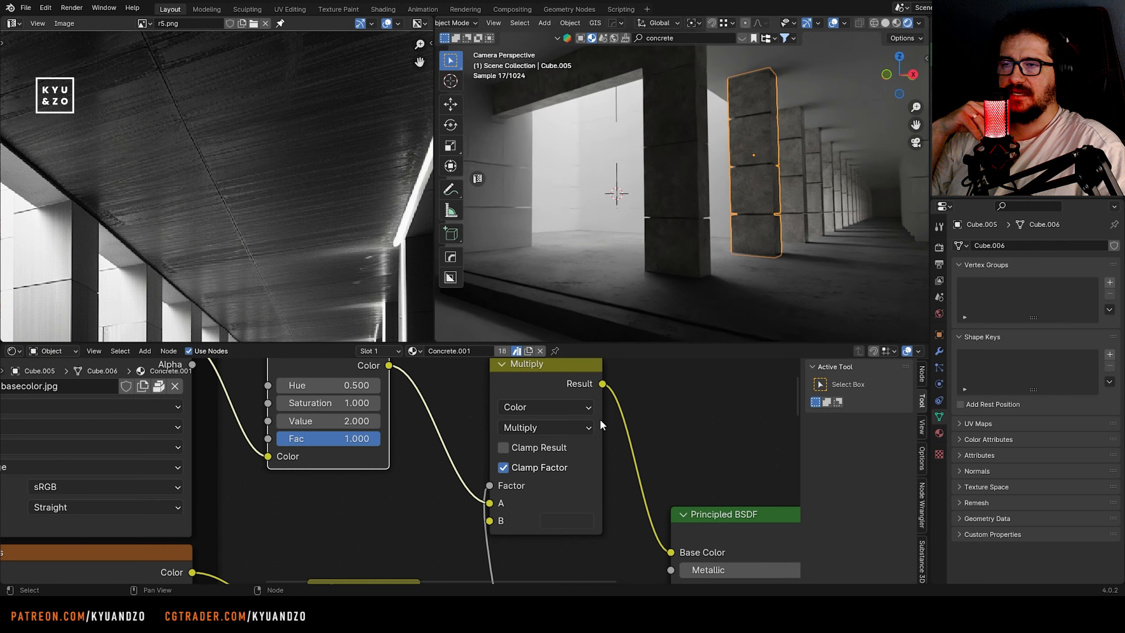
pyautogui.scroll(-1, 600, 426)
pyautogui.moveTo(560, 474); pyautogui.dragTo(490, 469, button='middle')
pyautogui.scroll(1, 488, 467)
pyautogui.moveTo(590, 548); pyautogui.dragTo(574, 539)
pyautogui.click(713, 548)
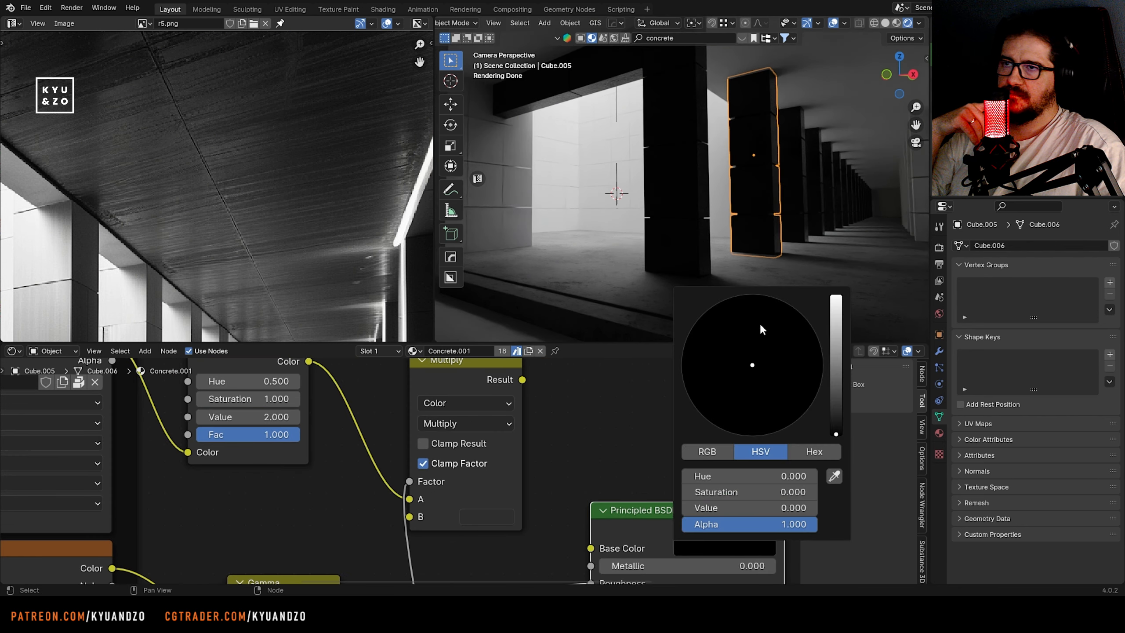
pyautogui.moveTo(835, 335); pyautogui.dragTo(836, 292)
pyautogui.scroll(8, 742, 159)
pyautogui.scroll(-3, 738, 179)
pyautogui.keyDown('shift'); pyautogui.moveTo(835, 180); pyautogui.dragTo(568, 189, button='middle'); pyautogui.keyUp('shift')
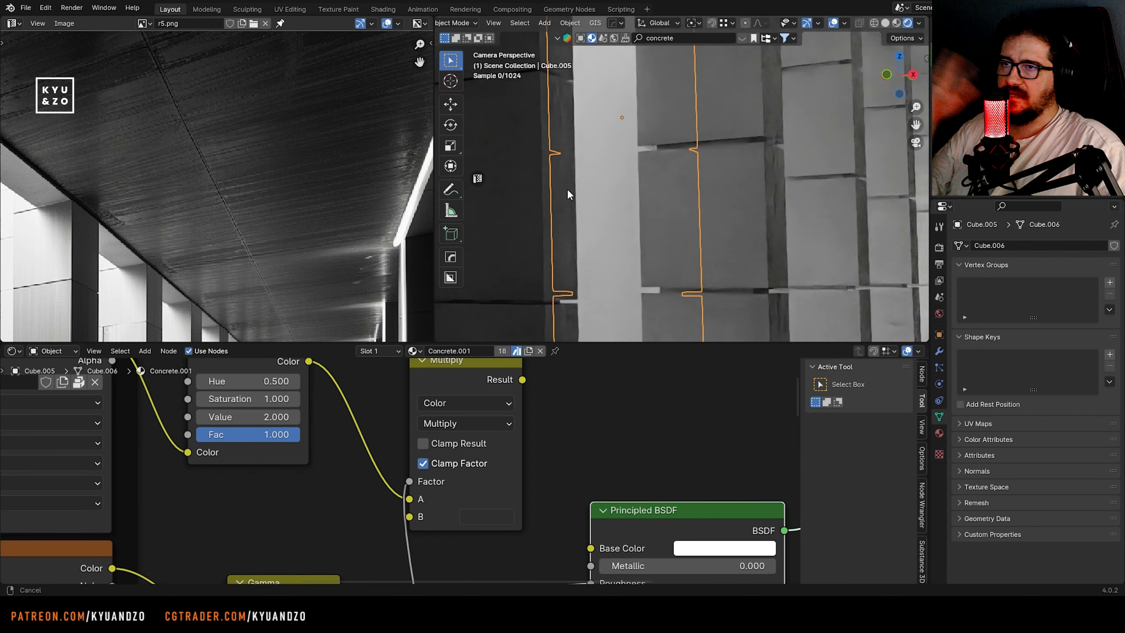
# Undo the white Base Color test so the Multiply node feeds the Concrete.001 shader again
pyautogui.hotkey('ctrl', 'z')
pyautogui.hotkey('ctrl', 'z')
pyautogui.moveTo(462, 420); pyautogui.dragTo(573, 466, button='middle')
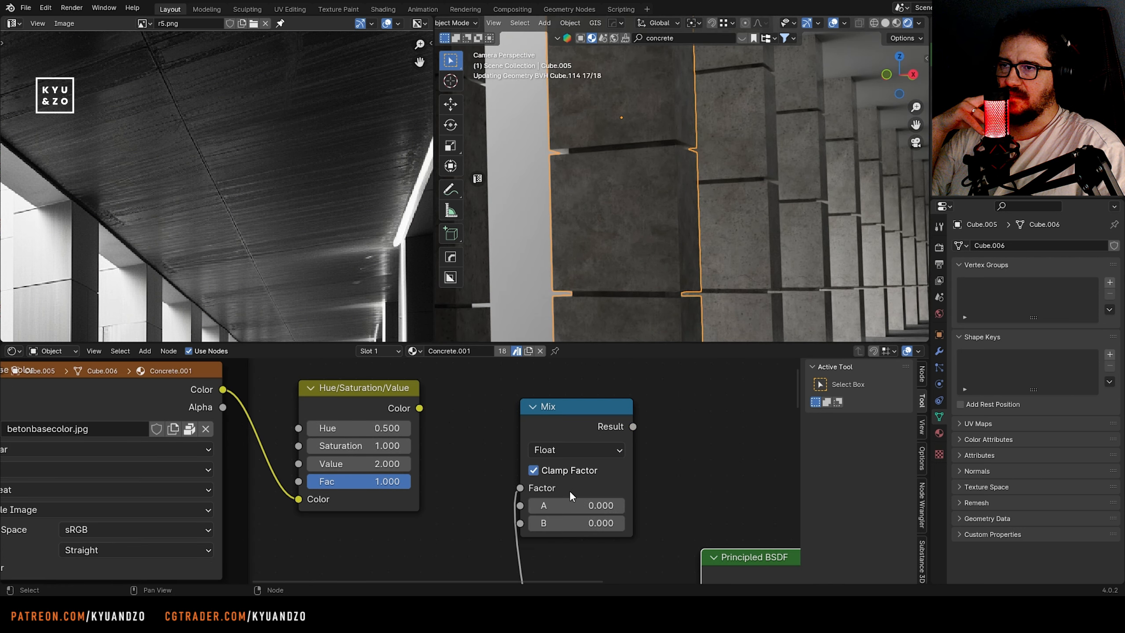
pyautogui.hotkey('ctrl', 'z')
pyautogui.click(574, 472)
pyautogui.click(553, 282)
pyautogui.hotkey('ctrl', 'z')
# Select the second pillar, Cube.005, compare it with the reference close-up and search the material assets for "metal plate"
pyautogui.press('Home')
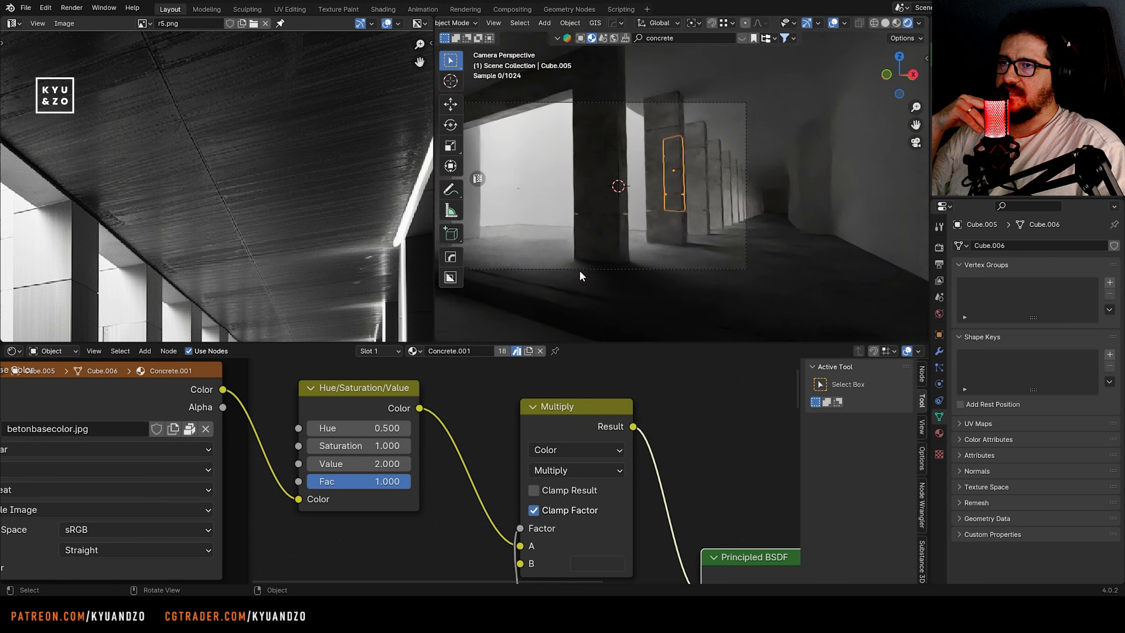
pyautogui.scroll(-3, 579, 271)
pyautogui.scroll(-4, 265, 225)
pyautogui.moveTo(310, 261); pyautogui.dragTo(383, 230, button='middle')
pyautogui.click(753, 182)
pyautogui.scroll(4, 625, 190)
pyautogui.scroll(2, 651, 191)
pyautogui.click(647, 190)
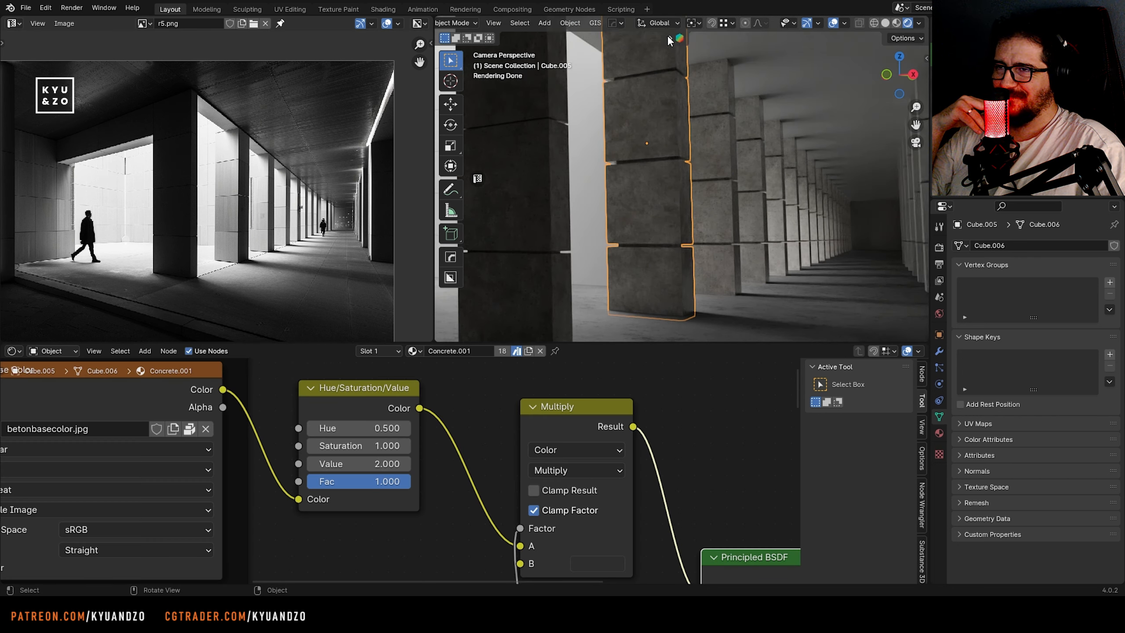
pyautogui.click(668, 38)
pyautogui.scroll(7, 123, 304)
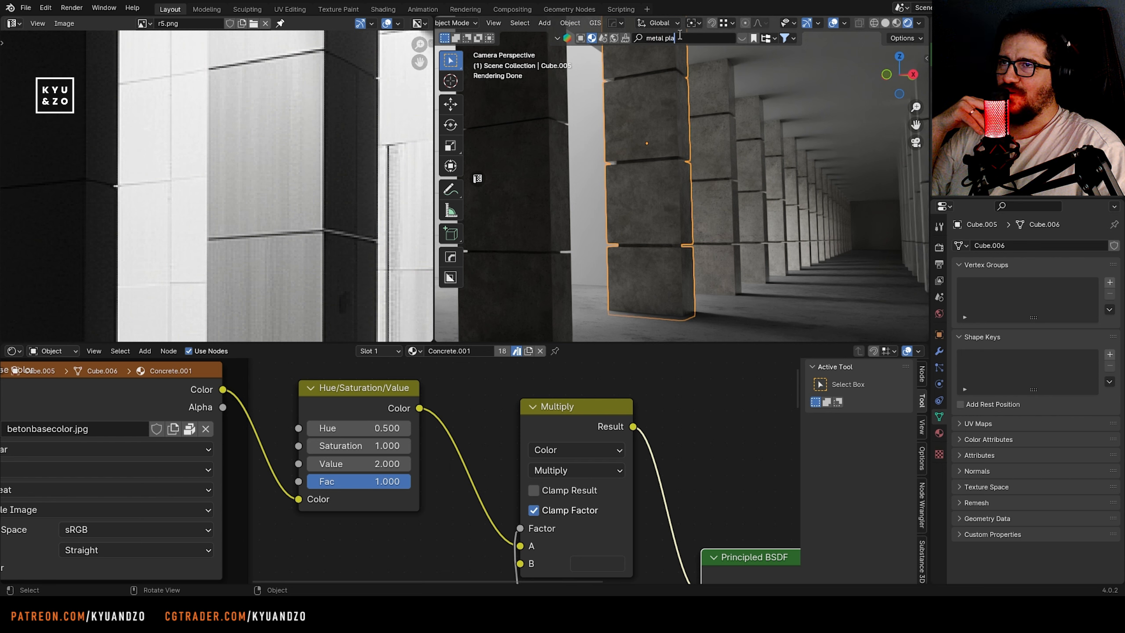
# Apply the Metal material from the asset results to the second pillar
pyautogui.moveTo(560, 115)
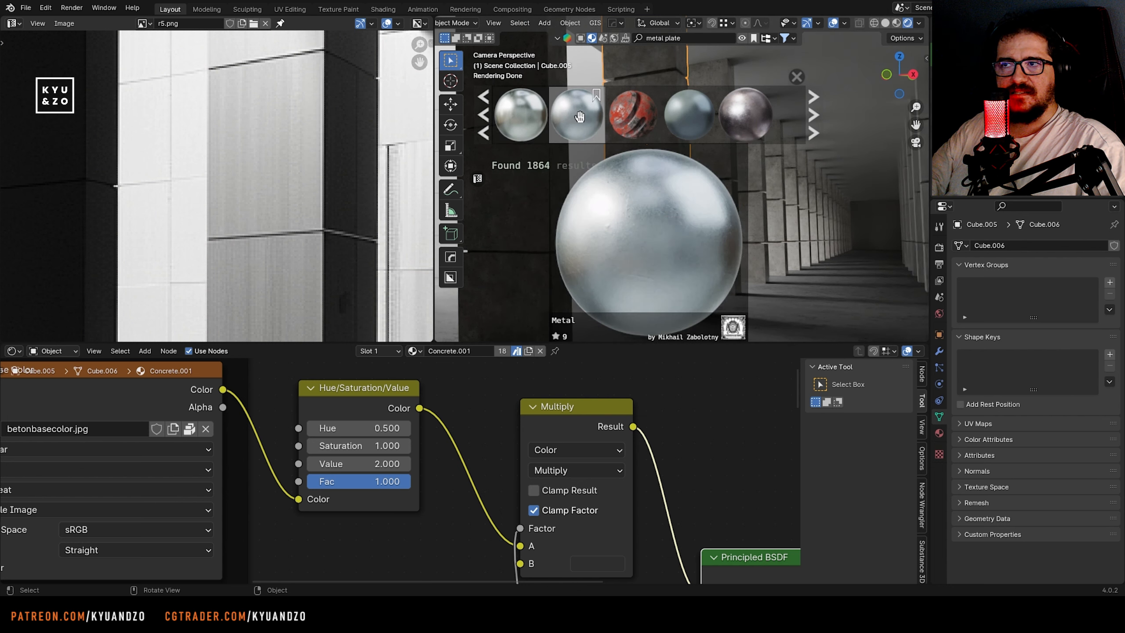
pyautogui.moveTo(549, 131); pyautogui.dragTo(653, 228)
pyautogui.scroll(3, 685, 243)
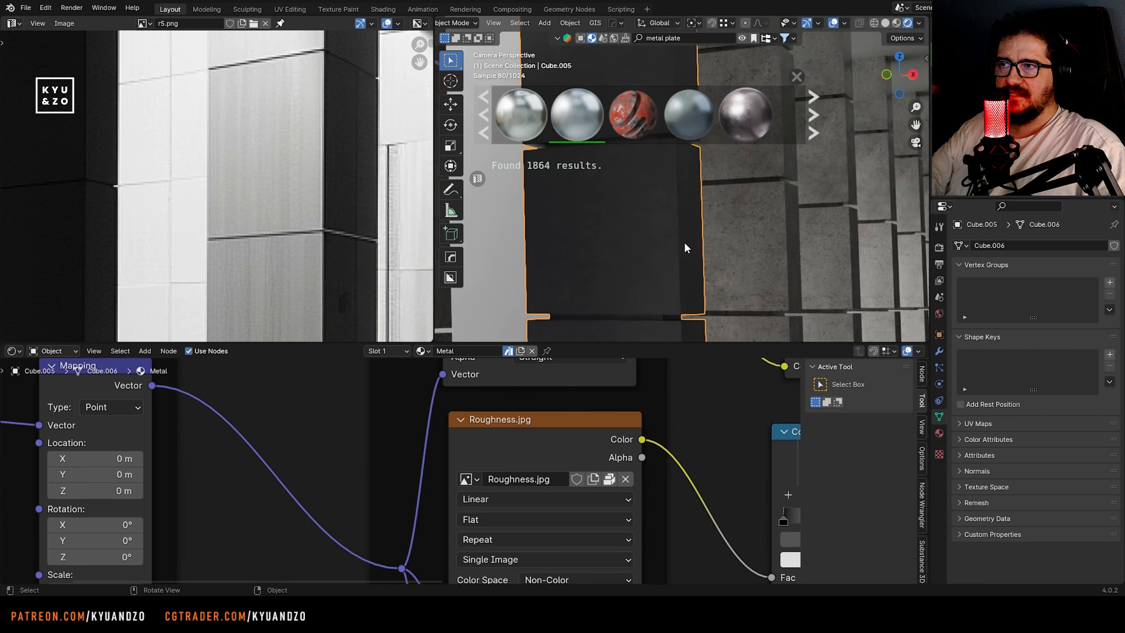
# Select the other pillars in the row and link the second pillar's Metal material to all of them
pyautogui.scroll(-4, 684, 242)
pyautogui.click(740, 233)
pyautogui.hotkey('shift', 'g')
pyautogui.click(733, 234)
pyautogui.keyDown('shift'); pyautogui.click(680, 238); pyautogui.keyUp('shift')
pyautogui.hotkey('ctrl', 'l')
pyautogui.click(689, 251)
pyautogui.click(685, 255)
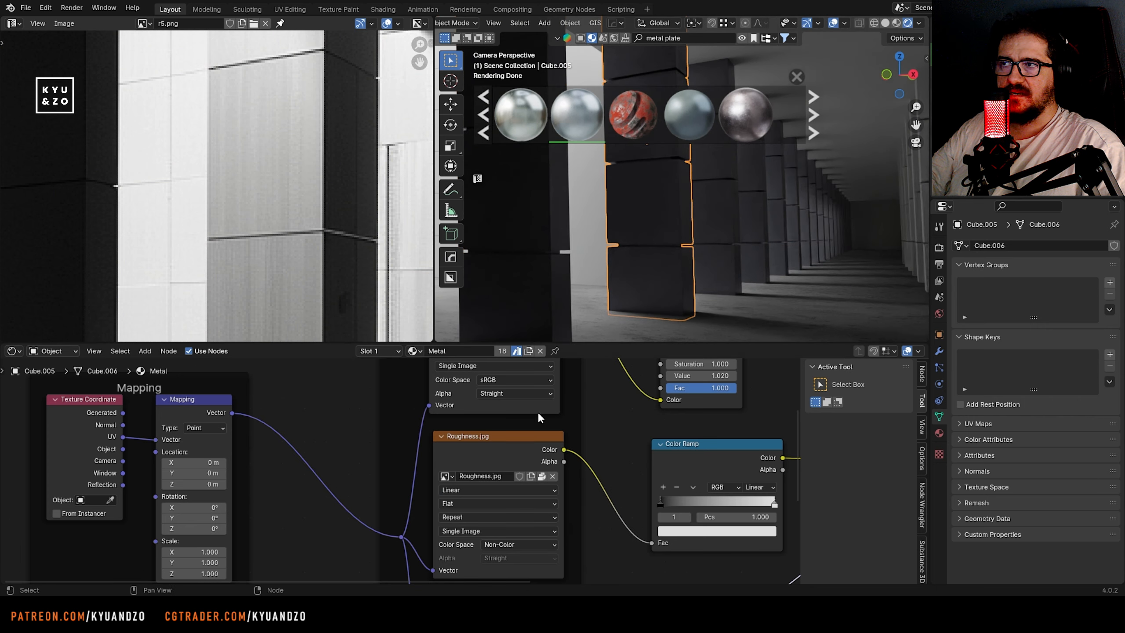
# Disconnect the Hue/Saturation/Value node from the Base Color of the Metal material's Principled BSDF
pyautogui.scroll(-5, 558, 421)
pyautogui.moveTo(605, 432); pyautogui.dragTo(446, 469, button='middle')
pyautogui.scroll(7, 544, 449)
pyautogui.moveTo(544, 449); pyautogui.dragTo(510, 532, button='middle')
pyautogui.scroll(-4, 544, 261)
pyautogui.scroll(3, 527, 257)
pyautogui.scroll(-3, 482, 392)
pyautogui.moveTo(545, 470); pyautogui.dragTo(502, 423, button='middle')
pyautogui.scroll(6, 638, 203)
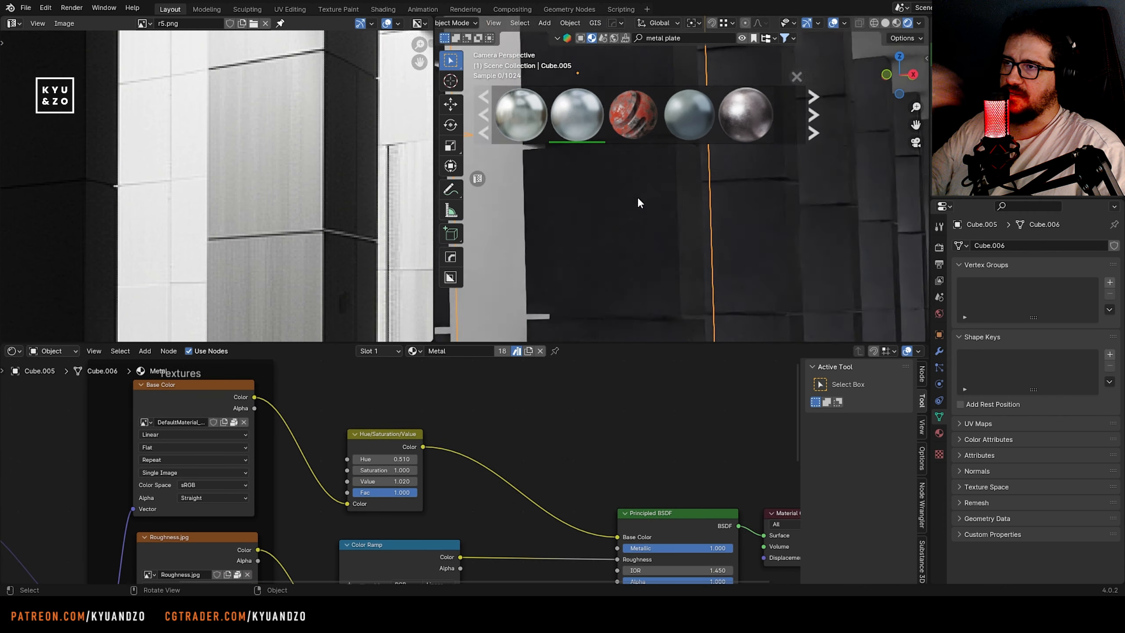
pyautogui.moveTo(618, 537); pyautogui.dragTo(607, 532)
pyautogui.scroll(-5, 621, 247)
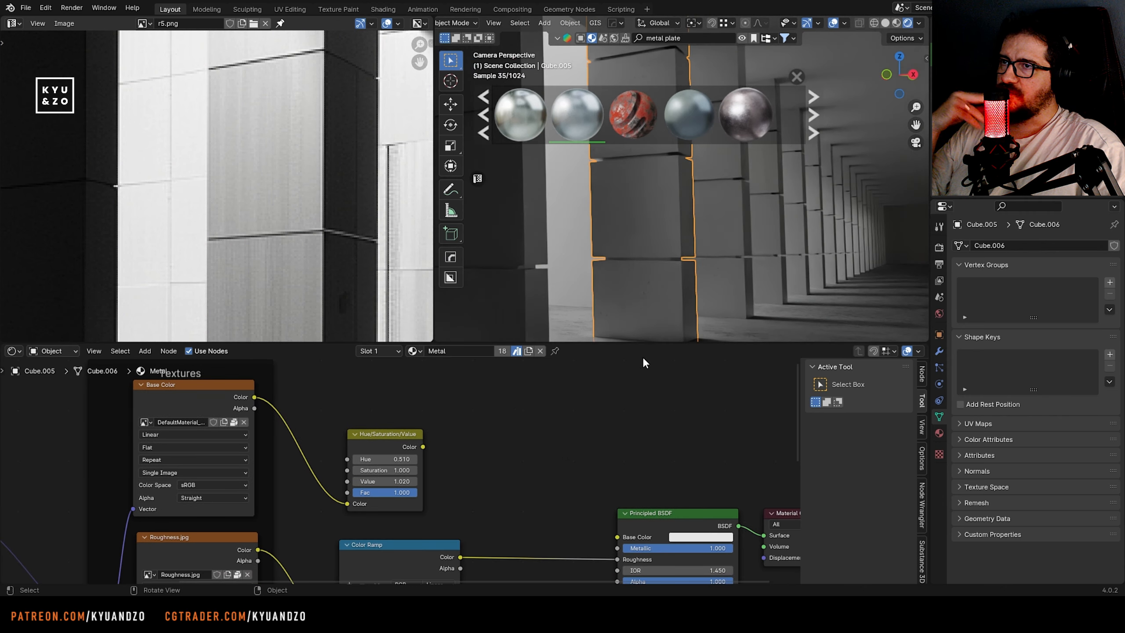
pyautogui.moveTo(709, 547); pyautogui.dragTo(619, 482, button='middle')
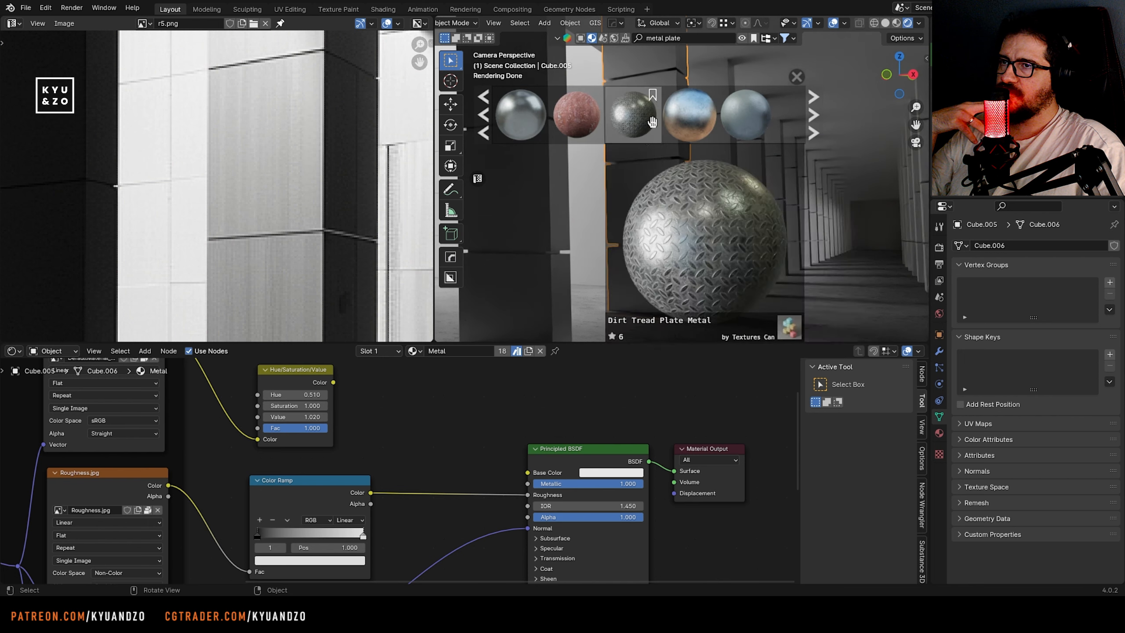
# Browse further metal plate results and apply the Brushed metal material to the second pillar
pyautogui.moveTo(634, 120)
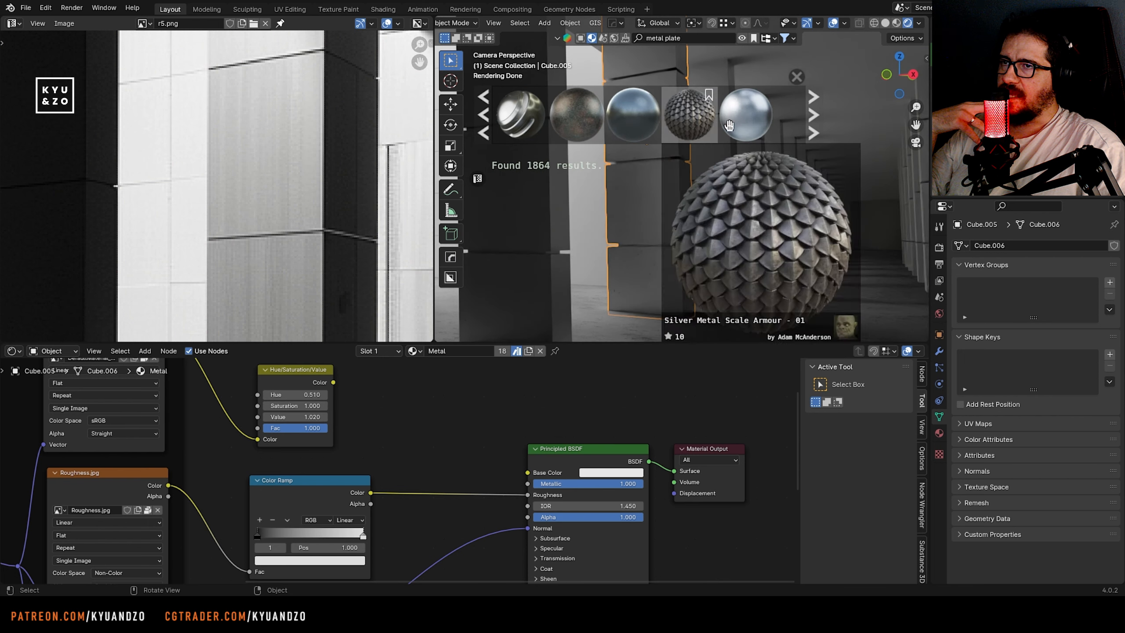
pyautogui.moveTo(694, 127)
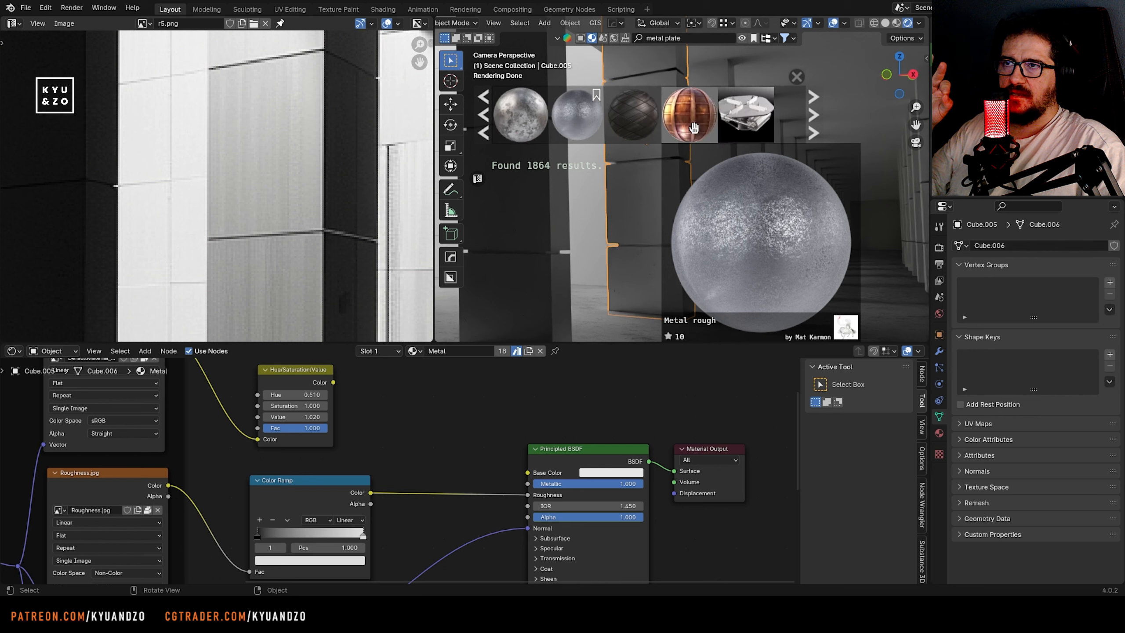
pyautogui.scroll(-8, 585, 126)
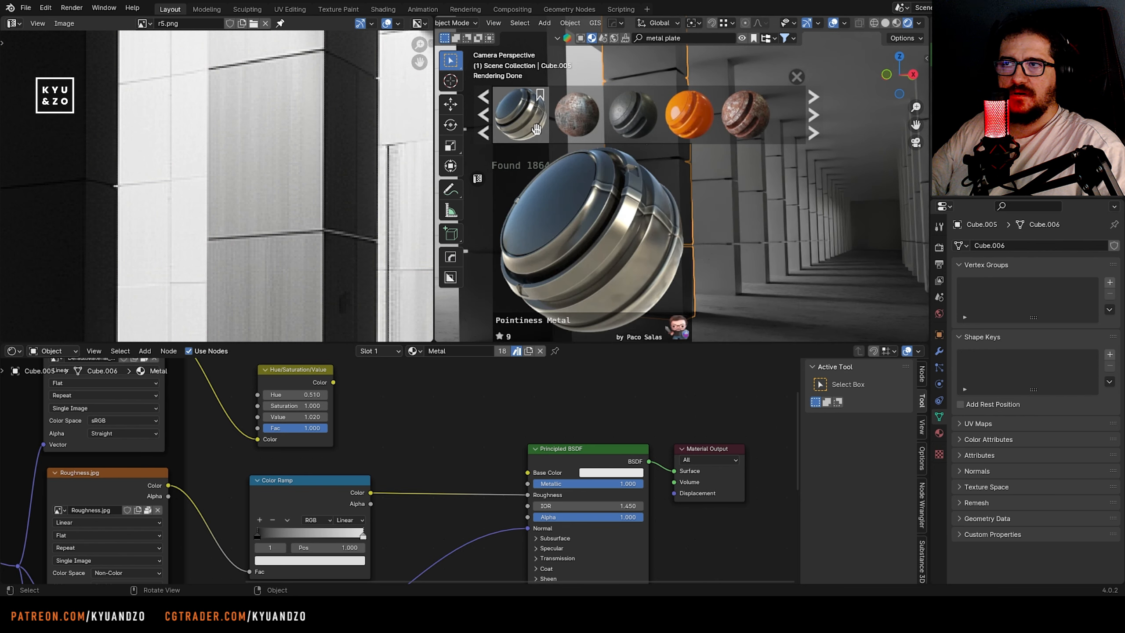
pyautogui.scroll(-2, 571, 126)
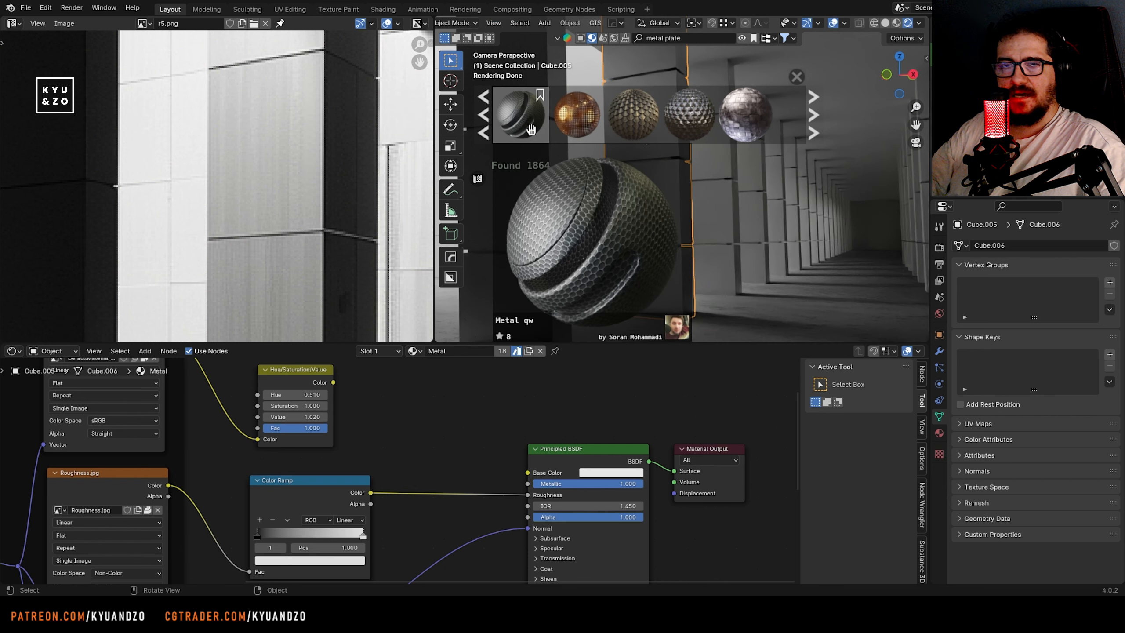
pyautogui.scroll(3, 590, 126)
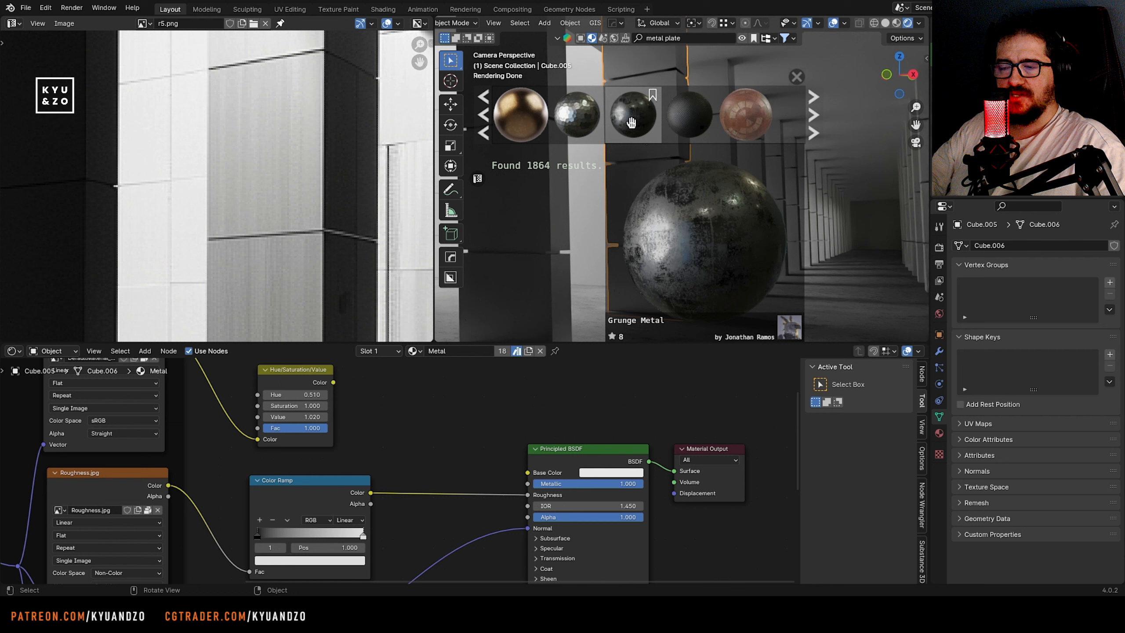
pyautogui.scroll(-3, 516, 122)
pyautogui.moveTo(517, 122); pyautogui.dragTo(658, 219)
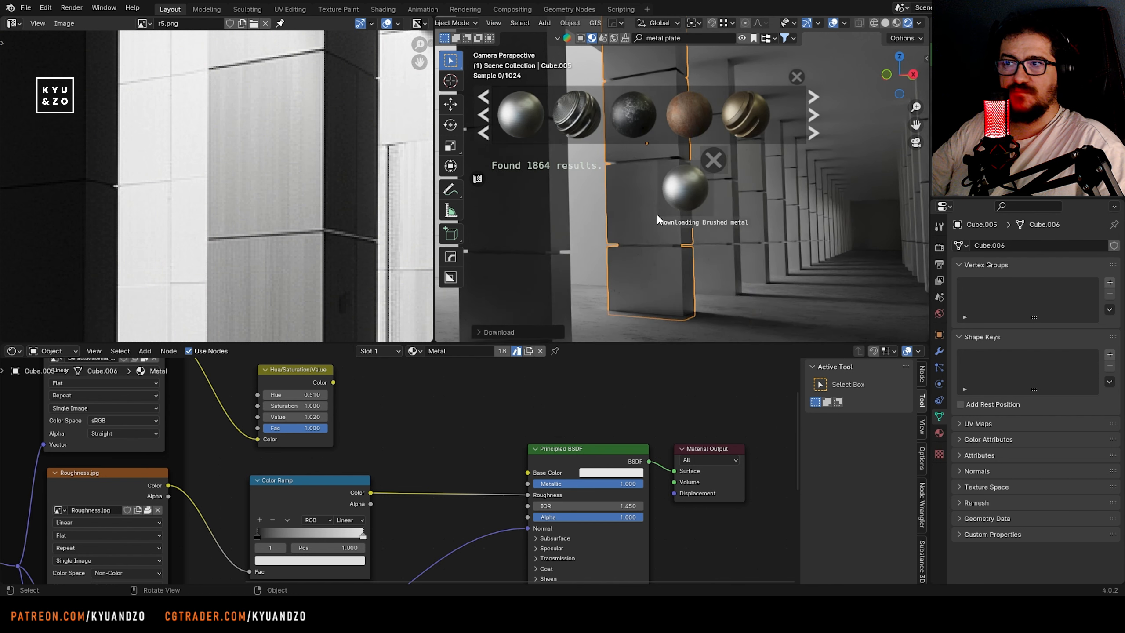
# Replace the second pillar's brushed metal with Metal 01 Material from the asset results
pyautogui.scroll(6, 637, 262)
pyautogui.scroll(-3, 636, 253)
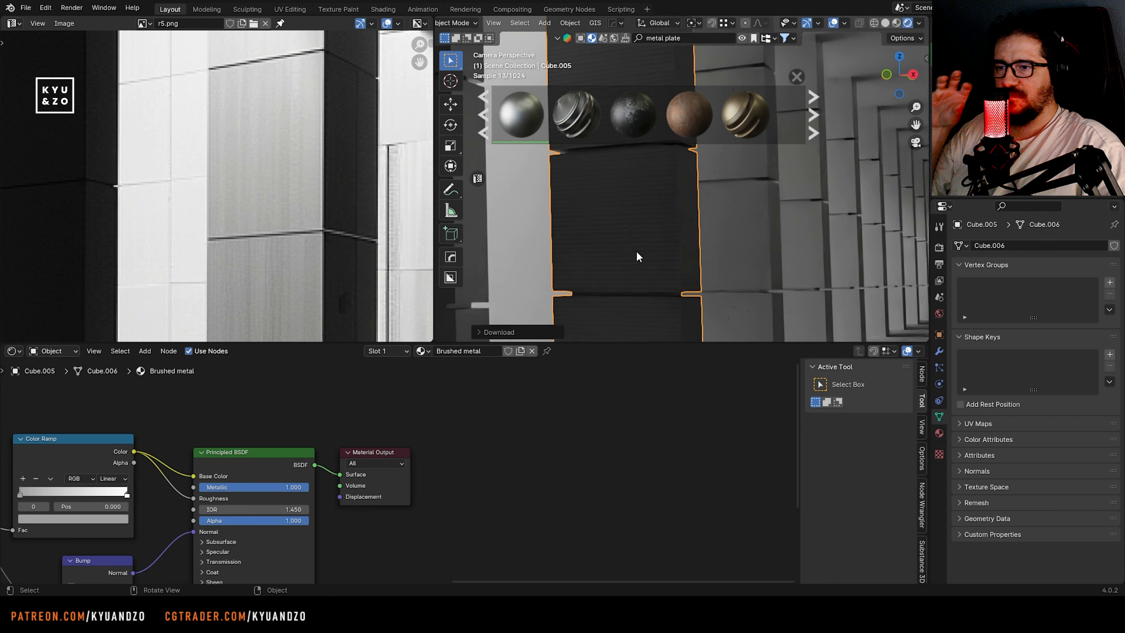
pyautogui.scroll(-3, 614, 128)
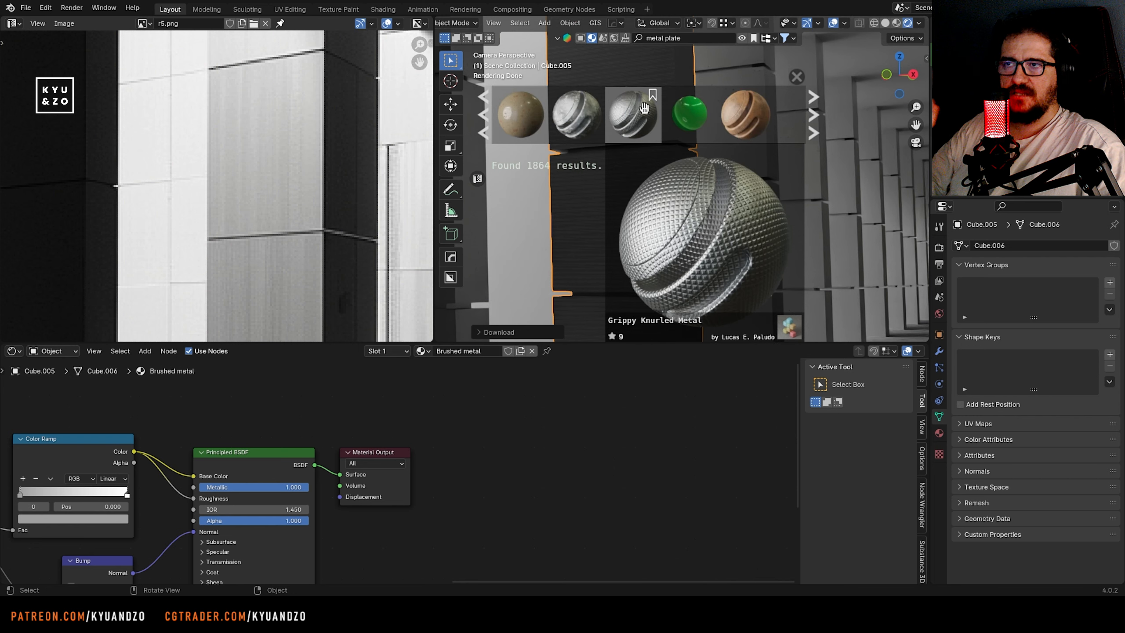
pyautogui.scroll(-3, 614, 129)
pyautogui.moveTo(616, 128); pyautogui.dragTo(698, 254)
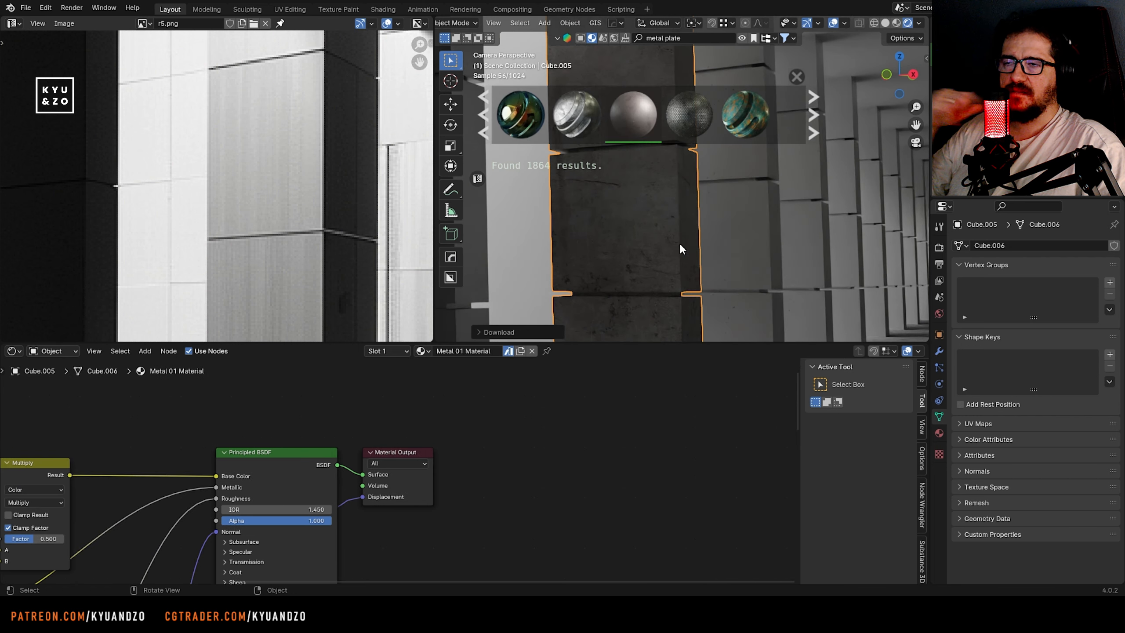
# Apply the Metal scratched material to the second pillar and bring its color ramps and shader node into view
pyautogui.scroll(-5, 628, 131)
pyautogui.moveTo(628, 133); pyautogui.dragTo(579, 303)
pyautogui.moveTo(431, 479); pyautogui.dragTo(445, 460, button='middle')
pyautogui.moveTo(344, 436); pyautogui.dragTo(355, 445)
pyautogui.scroll(-7, 591, 232)
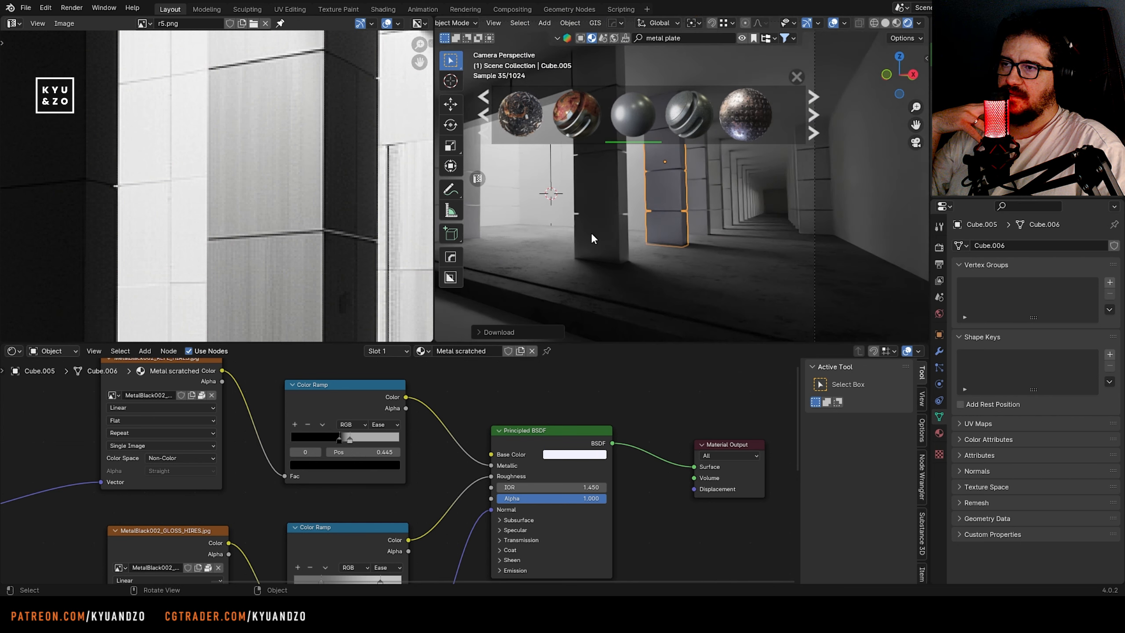
# Select every pillar sharing the Metal material and link the second pillar's Metal scratched material to them
pyautogui.click(547, 248)
pyautogui.scroll(1, 547, 248)
pyautogui.scroll(-6, 218, 186)
pyautogui.scroll(3, 218, 186)
pyautogui.click(595, 211)
pyautogui.scroll(2, 595, 212)
pyautogui.click(704, 231)
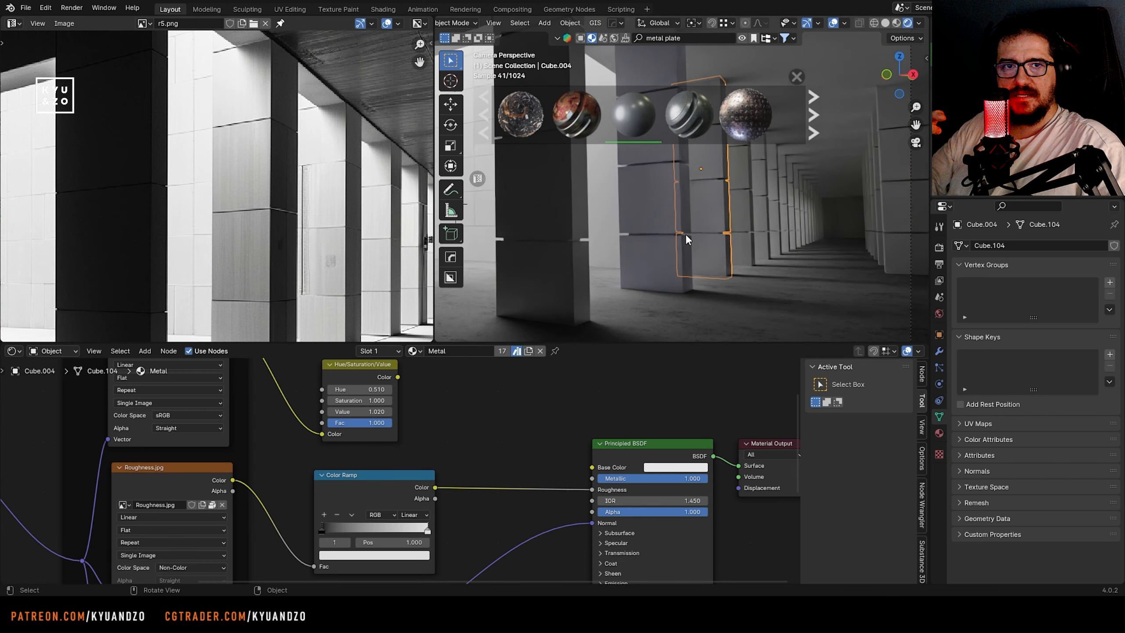
pyautogui.hotkey('shift', 'l')
pyautogui.click(685, 234)
pyautogui.keyDown('shift'); pyautogui.click(666, 202); pyautogui.keyUp('shift')
pyautogui.hotkey('ctrl', 'l')
pyautogui.click(666, 202)
pyautogui.click(723, 279)
# Compare with the reference and link the pillar's Metal scratched material to the courtyard wall panels behind the near pillar
pyautogui.scroll(-4, 310, 254)
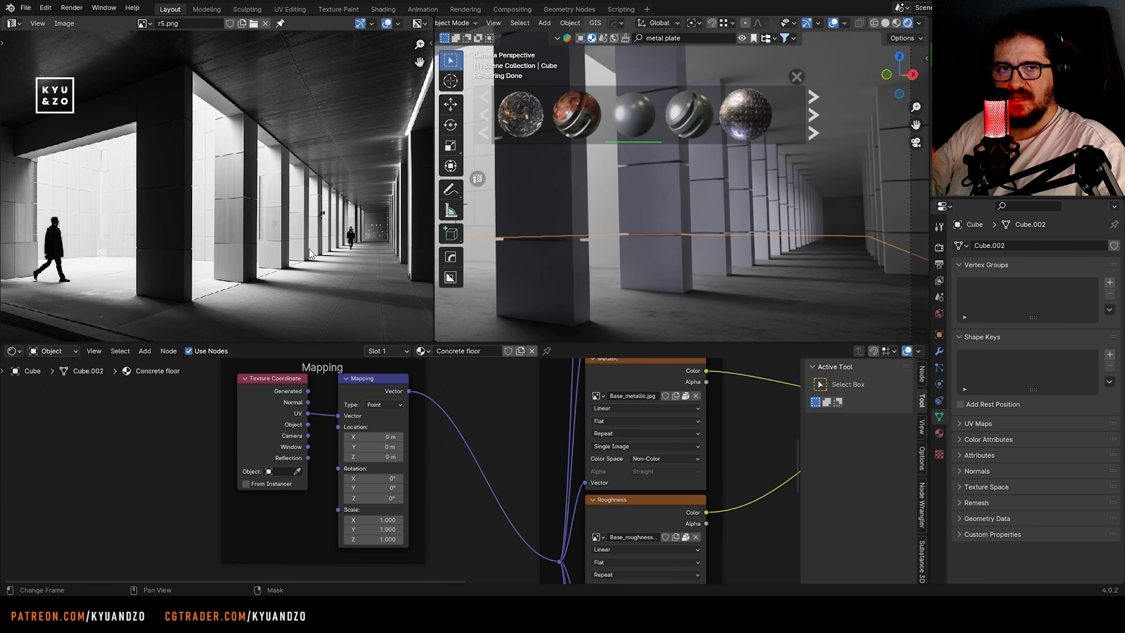
pyautogui.scroll(-4, 309, 250)
pyautogui.scroll(3, 309, 250)
pyautogui.scroll(-5, 694, 240)
pyautogui.scroll(4, 638, 234)
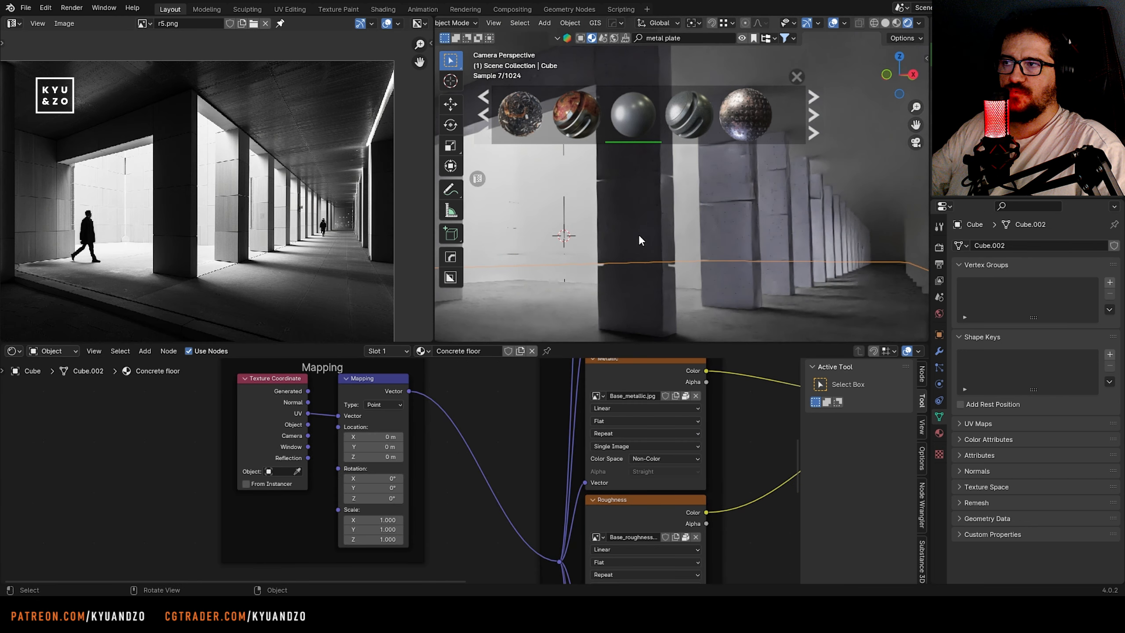
pyautogui.click(524, 237)
pyautogui.keyDown('shift'); pyautogui.click(499, 220); pyautogui.keyUp('shift')
pyautogui.keyDown('shift'); pyautogui.moveTo(500, 220); pyautogui.dragTo(542, 210, button='middle'); pyautogui.keyUp('shift')
pyautogui.scroll(3, 217, 183)
pyautogui.moveTo(113, 191); pyautogui.dragTo(238, 173, button='middle')
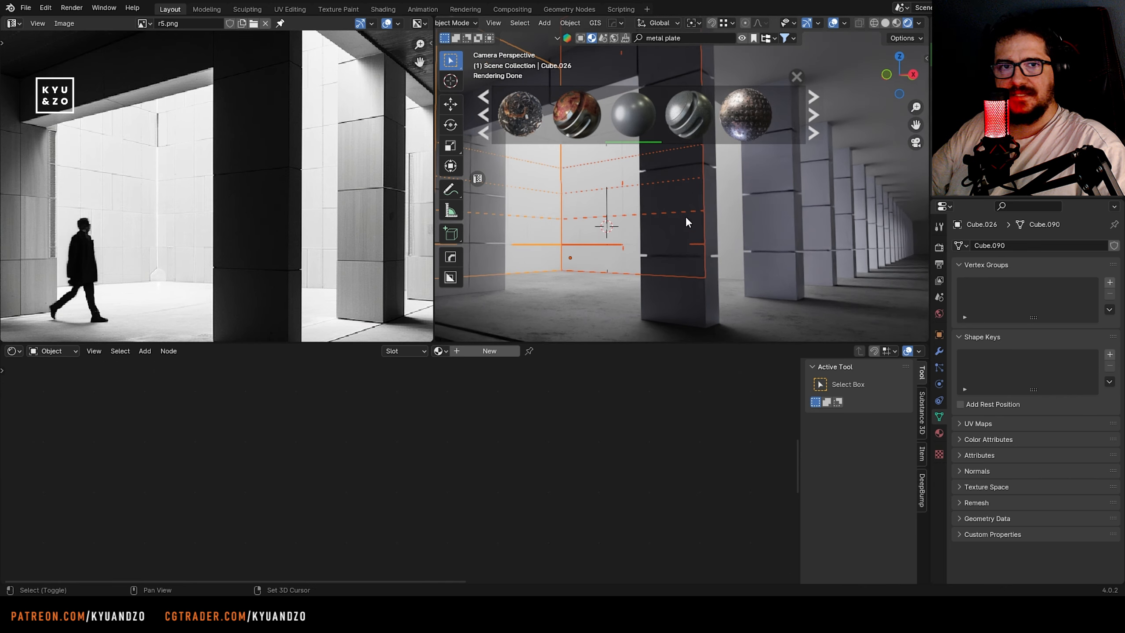
pyautogui.keyDown('shift'); pyautogui.click(756, 225); pyautogui.keyUp('shift')
pyautogui.hotkey('ctrl', 'l')
pyautogui.click(757, 226)
pyautogui.click(536, 303)
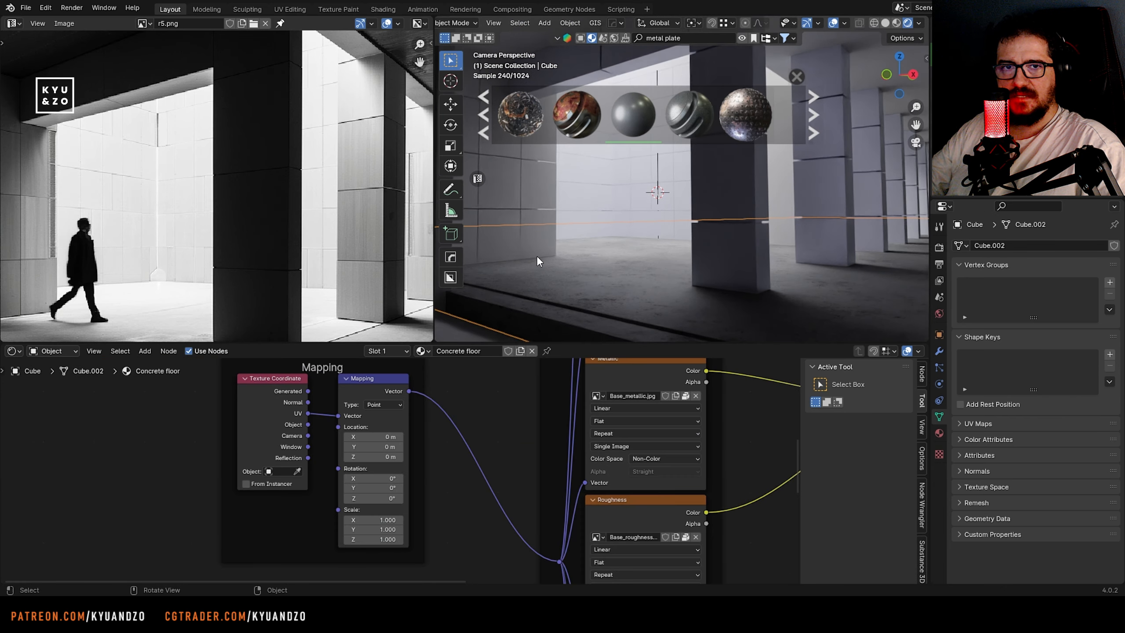
# Link the pillar's Metal scratched material to the paneled wall block beside the courtyard opening
pyautogui.click(532, 206)
pyautogui.keyDown('shift'); pyautogui.moveTo(532, 206); pyautogui.dragTo(675, 226, button='middle'); pyautogui.keyUp('shift')
pyautogui.keyDown('shift'); pyautogui.click(638, 169); pyautogui.keyUp('shift')
pyautogui.keyDown('shift'); pyautogui.click(872, 223); pyautogui.keyUp('shift')
pyautogui.hotkey('ctrl', 'l')
pyautogui.click(873, 224)
pyautogui.click(731, 279)
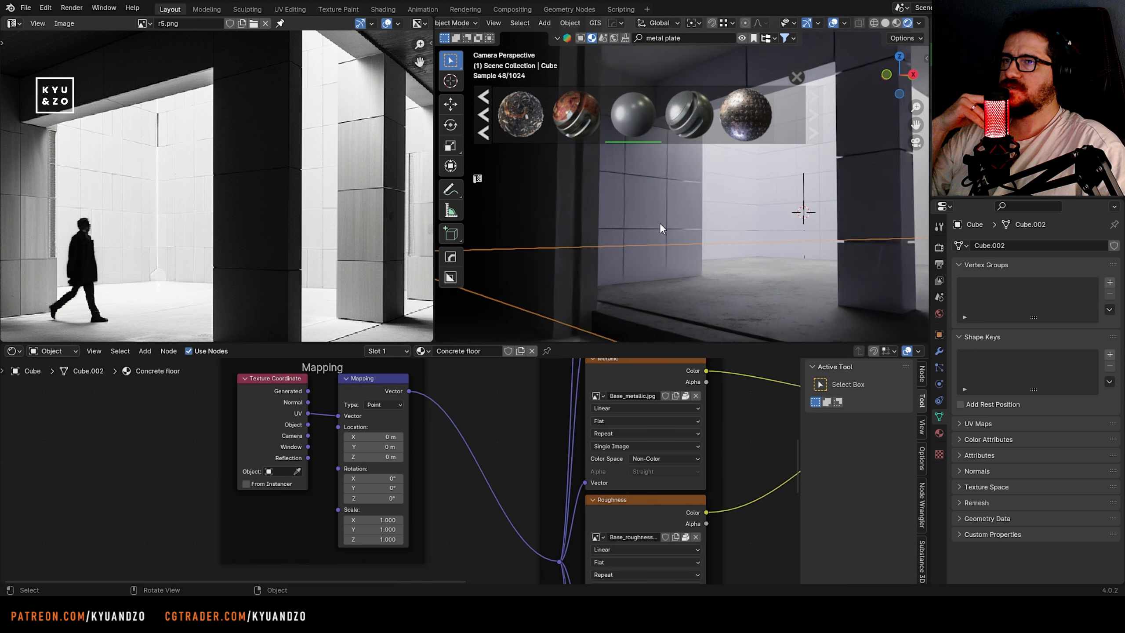
# Raise the IOR of the Metal scratched material's Principled BSDF to 60.550 and check the effect on the pillars
pyautogui.scroll(5, 659, 225)
pyautogui.click(660, 225)
pyautogui.moveTo(467, 500); pyautogui.dragTo(451, 492, button='middle')
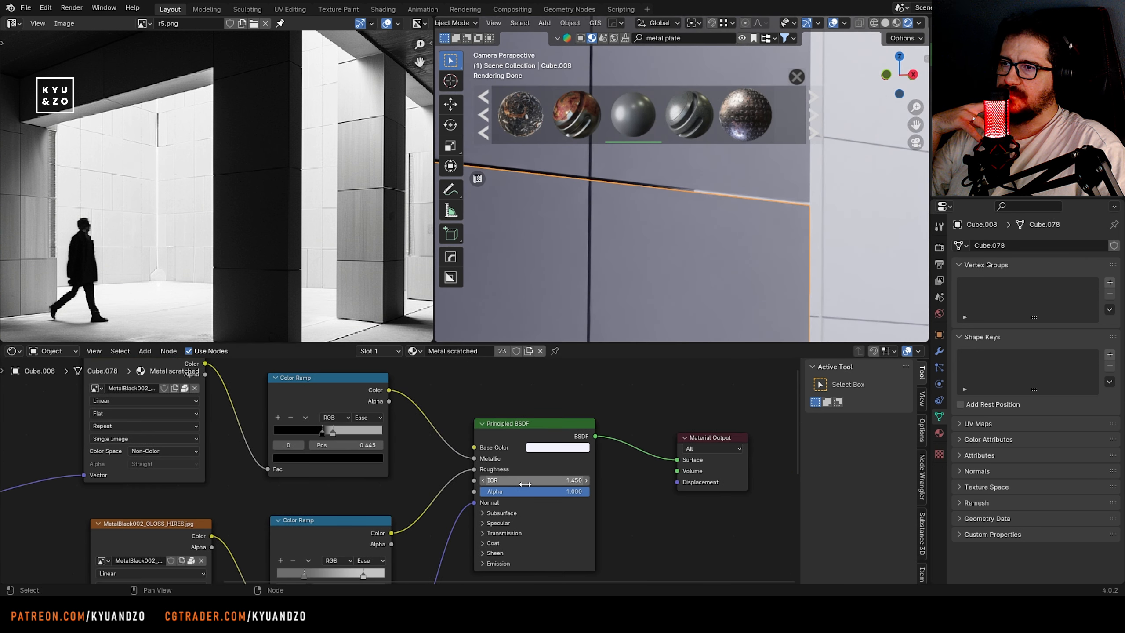
pyautogui.moveTo(523, 481); pyautogui.dragTo(599, 481)
pyautogui.scroll(-5, 739, 256)
pyautogui.keyDown('shift'); pyautogui.moveTo(738, 256); pyautogui.dragTo(469, 253, button='middle'); pyautogui.keyUp('shift')
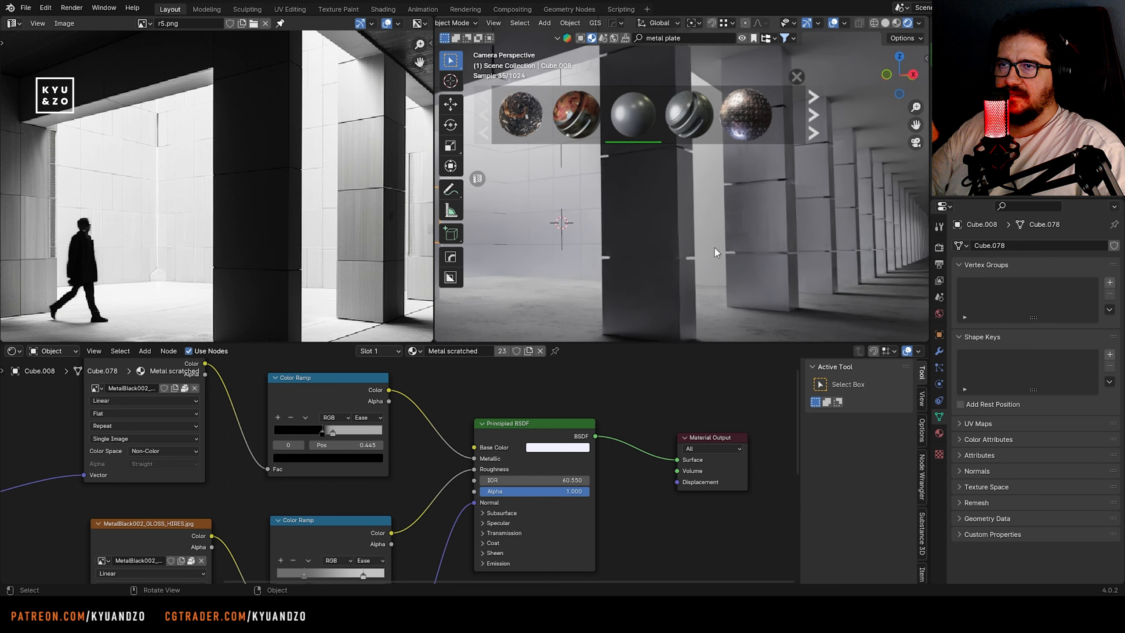
pyautogui.scroll(5, 625, 206)
pyautogui.keyDown('shift'); pyautogui.moveTo(596, 263); pyautogui.dragTo(655, 229, button='middle'); pyautogui.keyUp('shift')
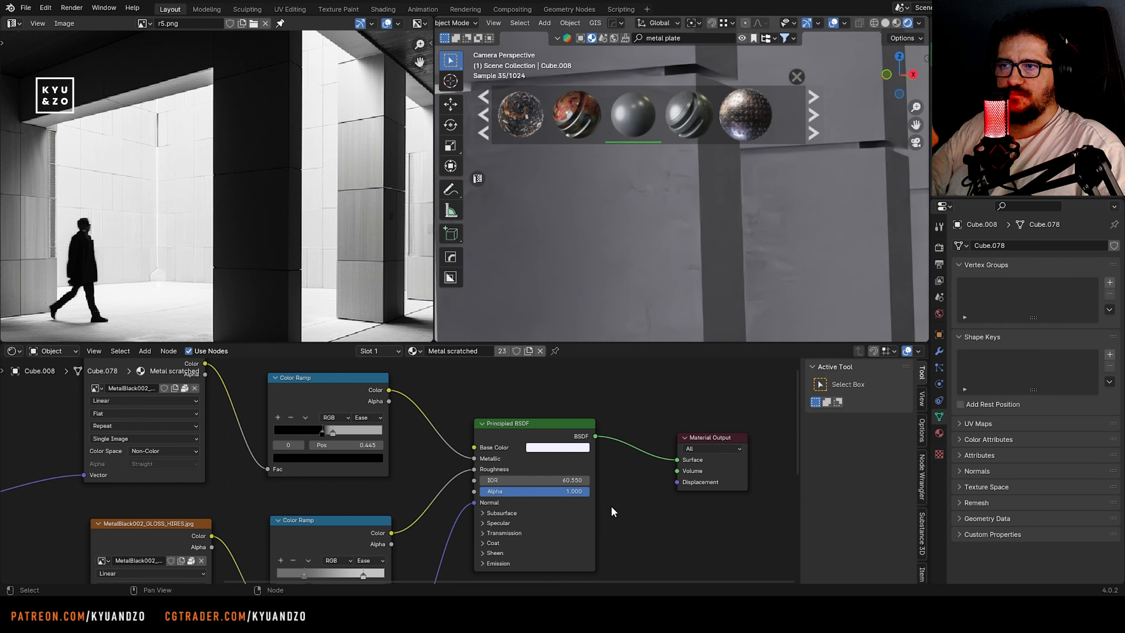
# Set the Normal Map strength of the Metal scratched material to 0.100
pyautogui.moveTo(610, 510); pyautogui.dragTo(681, 332, button='middle')
pyautogui.scroll(5, 402, 538)
pyautogui.moveTo(410, 526); pyautogui.dragTo(465, 526)
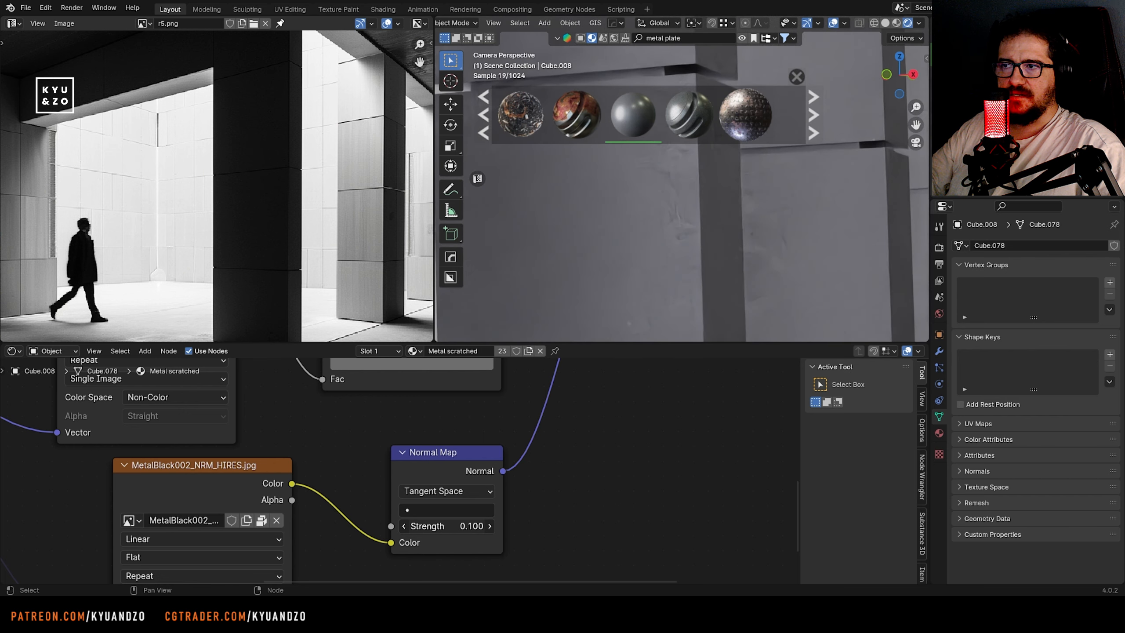
# Browse the online metal plate materials and apply Scratched Silver Metal to the second pillar
pyautogui.moveTo(666, 359); pyautogui.dragTo(666, 527)
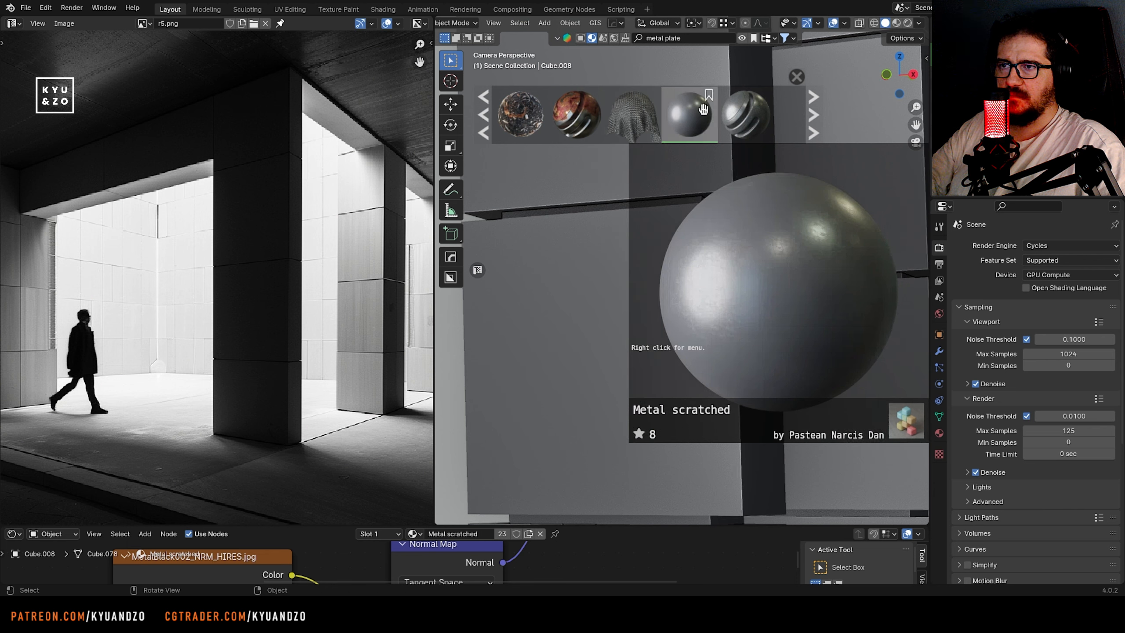
pyautogui.scroll(-5, 736, 117)
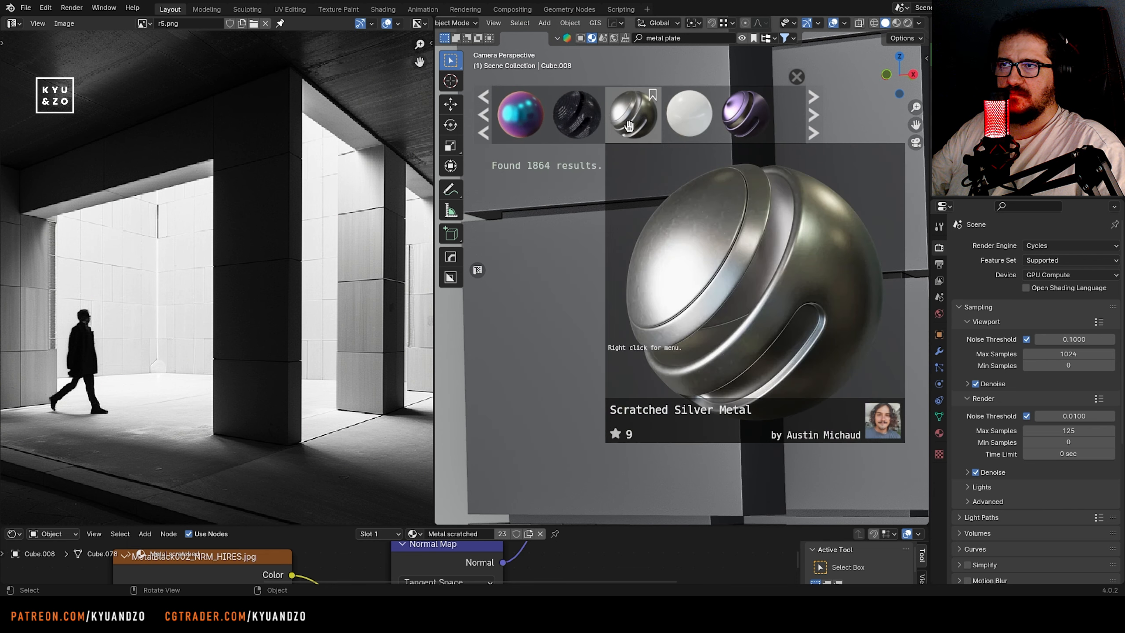
pyautogui.moveTo(632, 116); pyautogui.dragTo(596, 308)
pyautogui.scroll(-3, 590, 279)
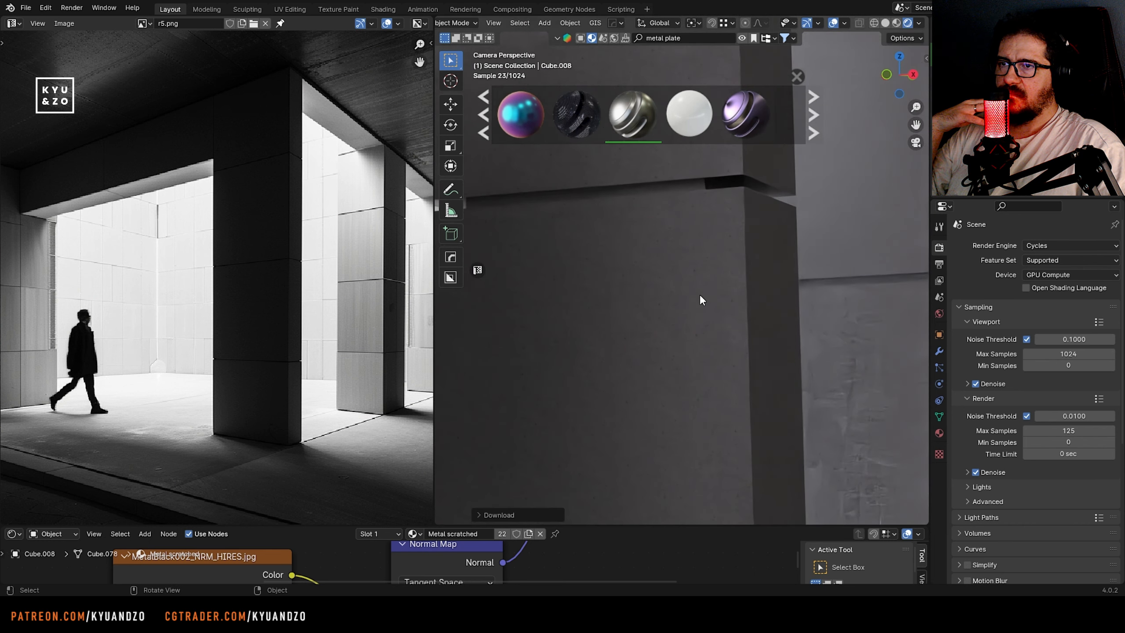
# Rescale the second pillar's UV layout to adjust the size of the silver metal texture
pyautogui.click(699, 290)
pyautogui.press('Tab')
pyautogui.press('s')
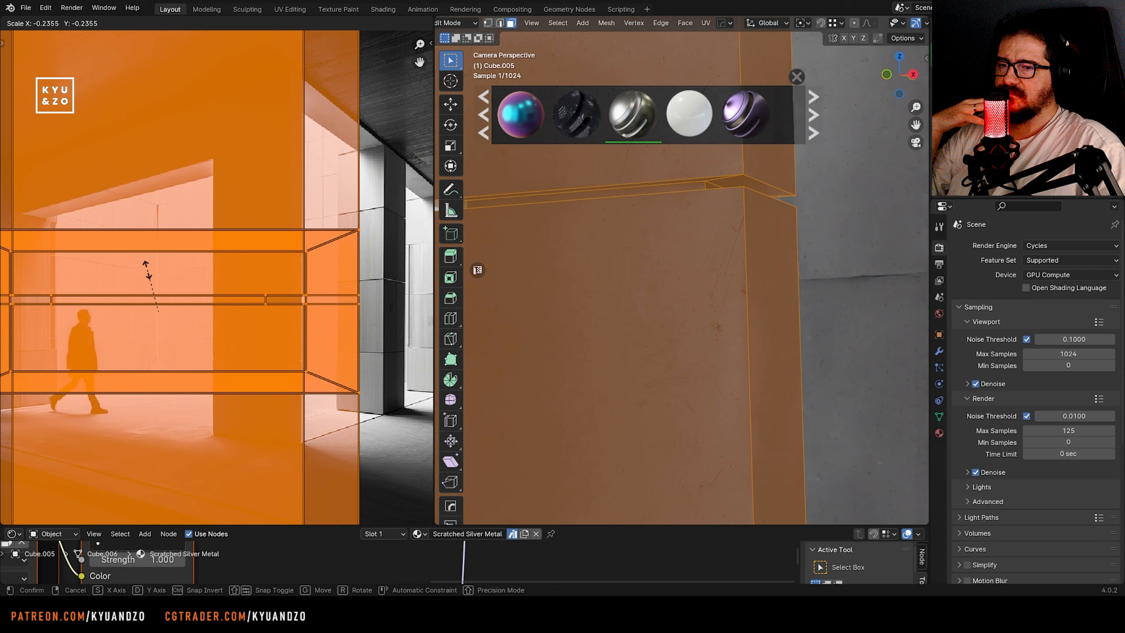
pyautogui.click(158, 272)
pyautogui.press('Tab')
# Rescale the UV layout of the near pillar beside the courtyard opening
pyautogui.scroll(-4, 596, 334)
pyautogui.keyDown('shift'); pyautogui.moveTo(771, 324); pyautogui.dragTo(600, 316, button='middle'); pyautogui.keyUp('shift')
pyautogui.scroll(3, 600, 317)
pyautogui.click(600, 317)
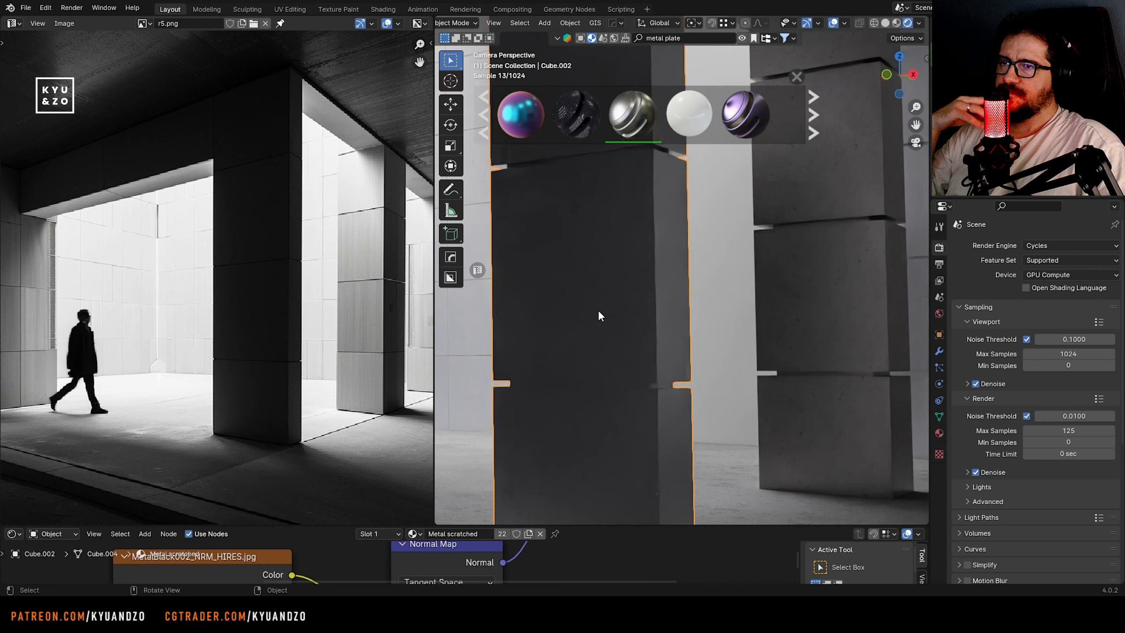
pyautogui.scroll(2, 600, 316)
pyautogui.press('Tab')
pyautogui.press('s')
pyautogui.click(352, 418)
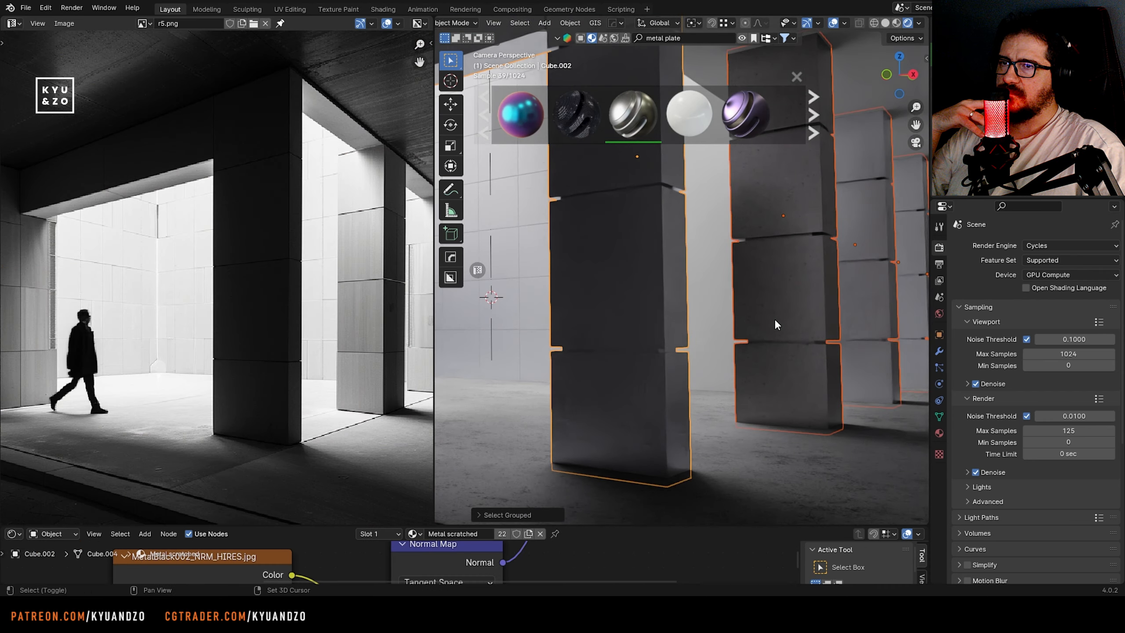
# Select the grouped pillars and link the second pillar's Scratched Silver Metal material to them
pyautogui.click(627, 365)
pyautogui.click(626, 364)
pyautogui.scroll(-4, 613, 348)
pyautogui.scroll(6, 613, 341)
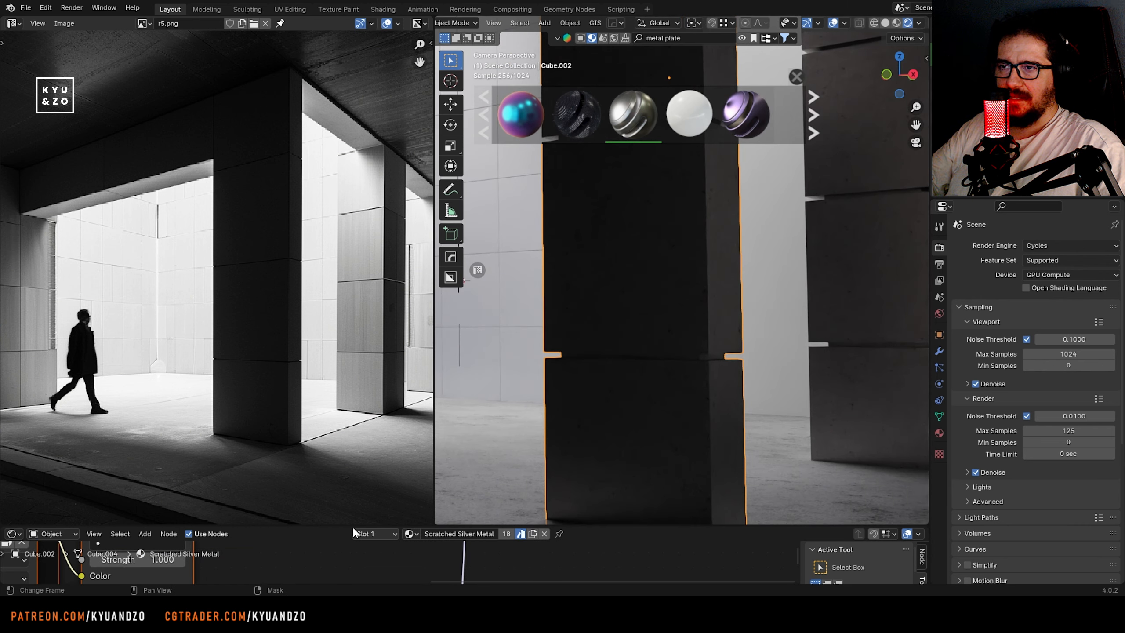
# Bring the Scratched Silver Metal shader into view and set its Metallic value to 0.723
pyautogui.moveTo(352, 526); pyautogui.dragTo(353, 278)
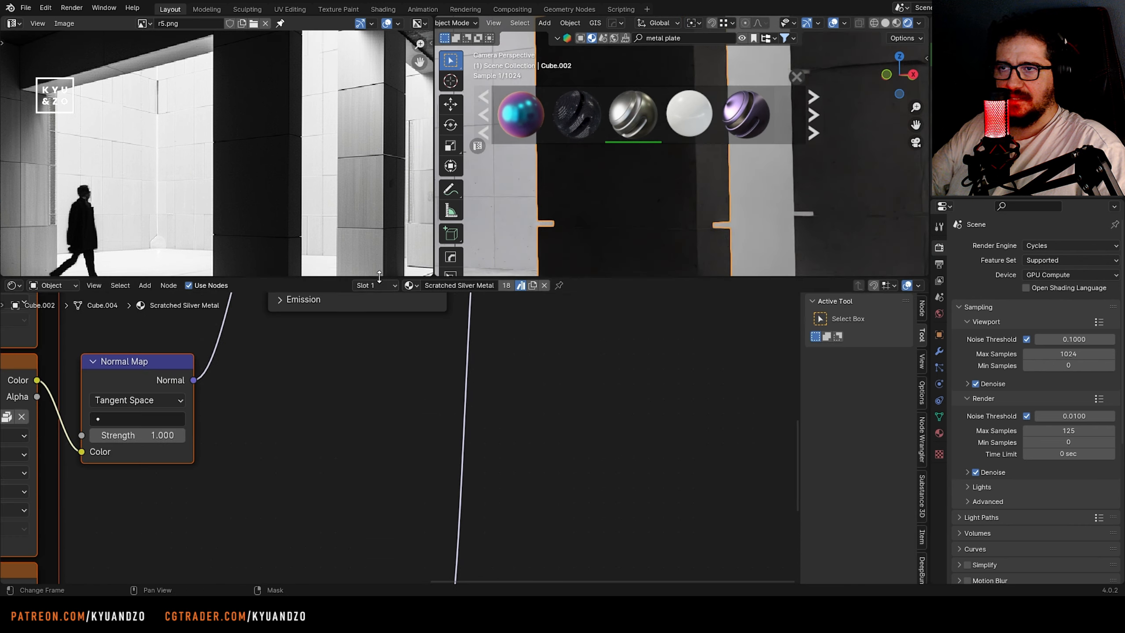
pyautogui.scroll(-4, 386, 328)
pyautogui.moveTo(386, 319); pyautogui.dragTo(598, 464, button='middle')
pyautogui.scroll(3, 377, 459)
pyautogui.moveTo(596, 447); pyautogui.dragTo(561, 447)
# Insert a Brightness/Contrast node between the Base Color texture and the Principled BSDF, with Bright set to 0.400
pyautogui.moveTo(576, 406); pyautogui.dragTo(729, 515, button='middle')
pyautogui.hotkey('shift', 'a')
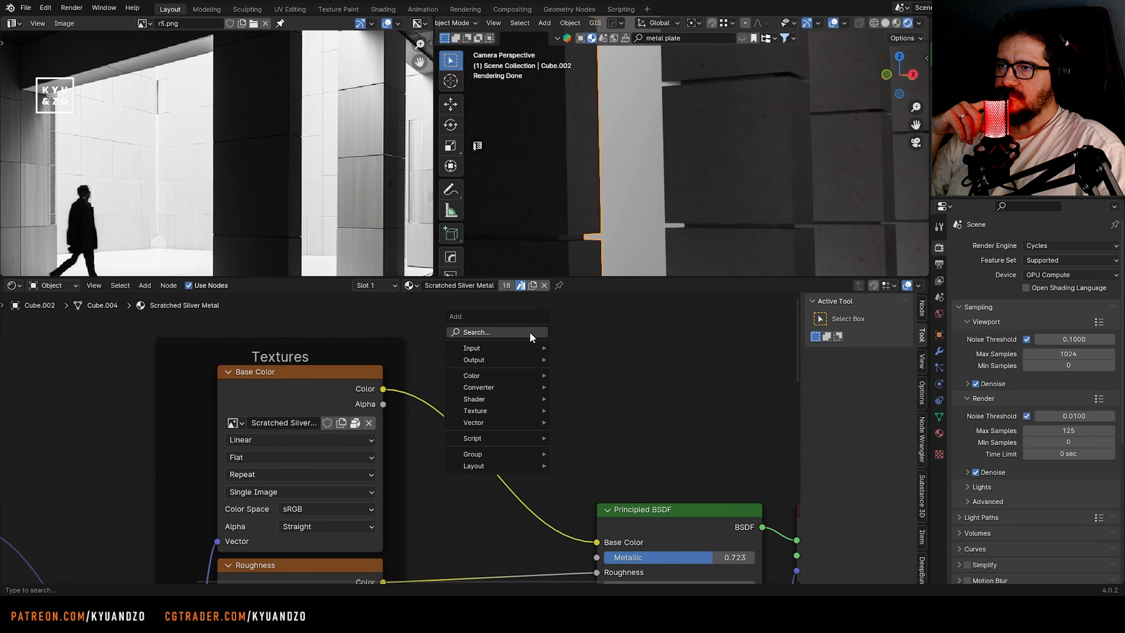
pyautogui.click(620, 366)
pyautogui.click(474, 467)
pyautogui.hotkey('ctrl', 'z')
pyautogui.moveTo(514, 461)
pyautogui.mouseDown()
pyautogui.moveTo(543, 461)
pyautogui.moveTo(521, 461)
pyautogui.mouseUp()
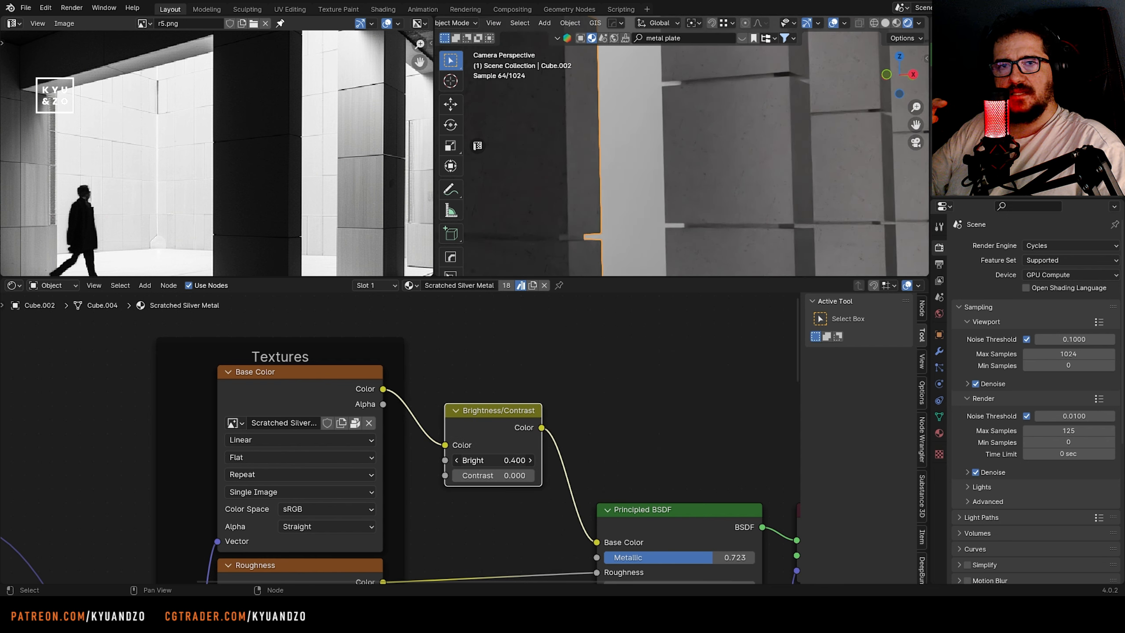
pyautogui.moveTo(626, 278); pyautogui.dragTo(626, 436)
# Compare the corridor ceiling with the reference and apply the Metal Roof 02 material from the online library to it
pyautogui.press('Home')
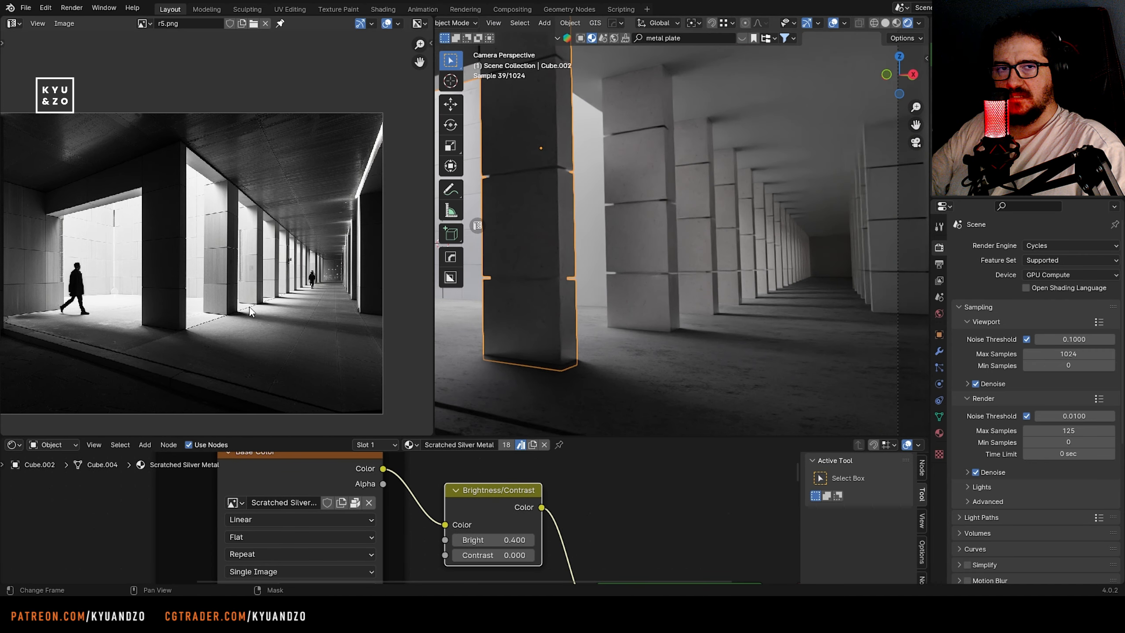
pyautogui.scroll(-2, 577, 309)
pyautogui.scroll(1, 575, 309)
pyautogui.click(722, 174)
pyautogui.scroll(3, 266, 177)
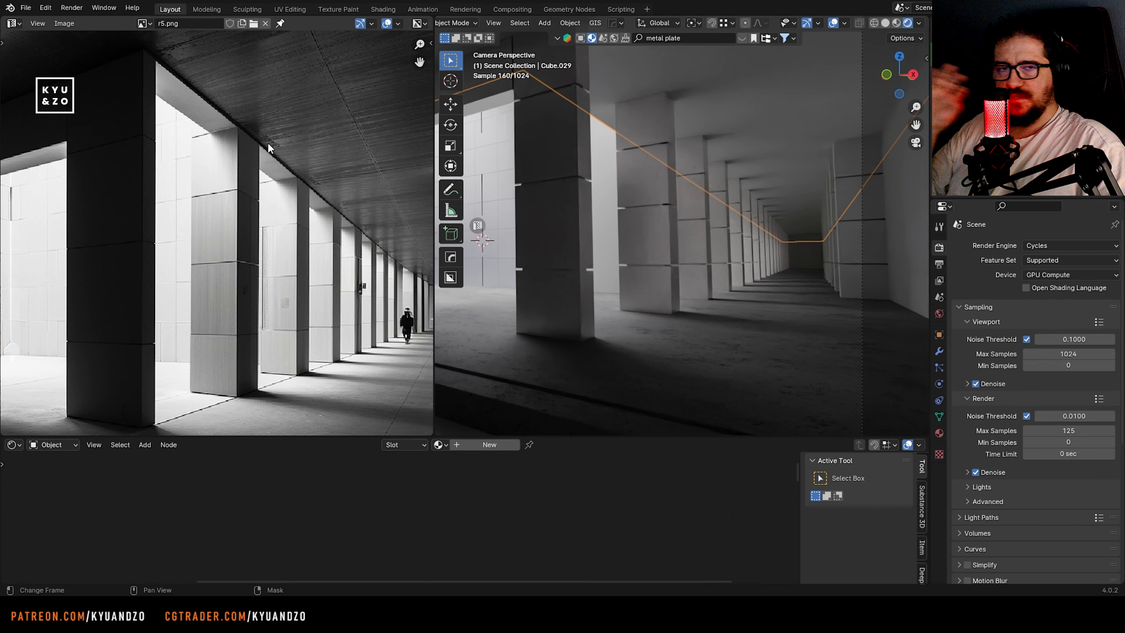
pyautogui.moveTo(269, 146); pyautogui.dragTo(183, 196, button='middle')
pyautogui.click(670, 39)
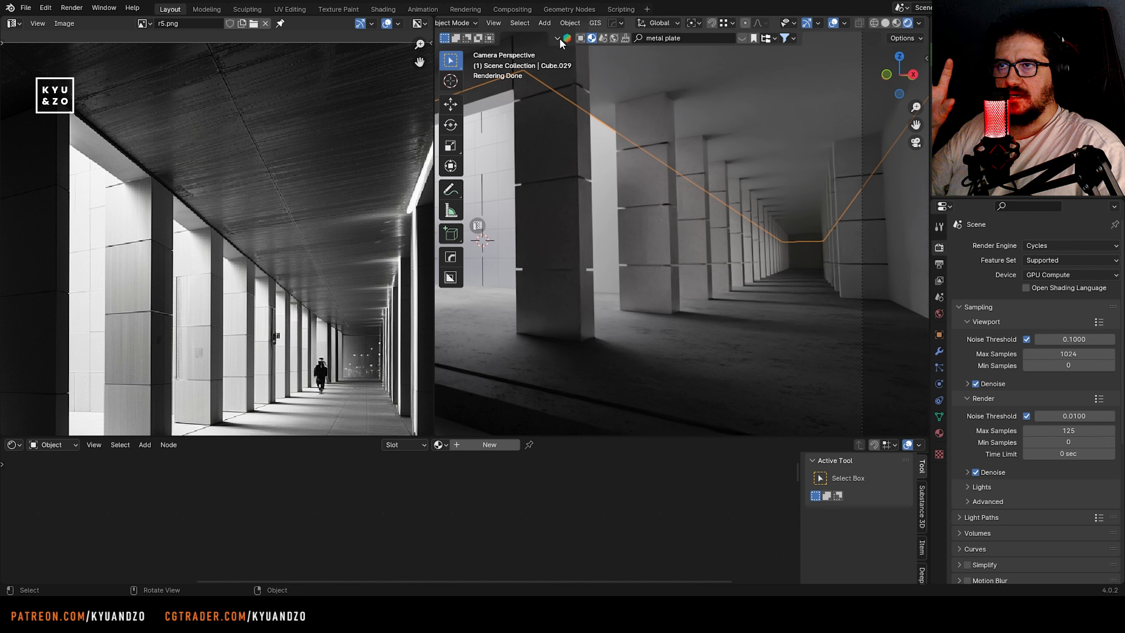
pyautogui.click(559, 37)
pyautogui.click(669, 37)
pyautogui.moveTo(632, 122)
pyautogui.scroll(-5, 631, 124)
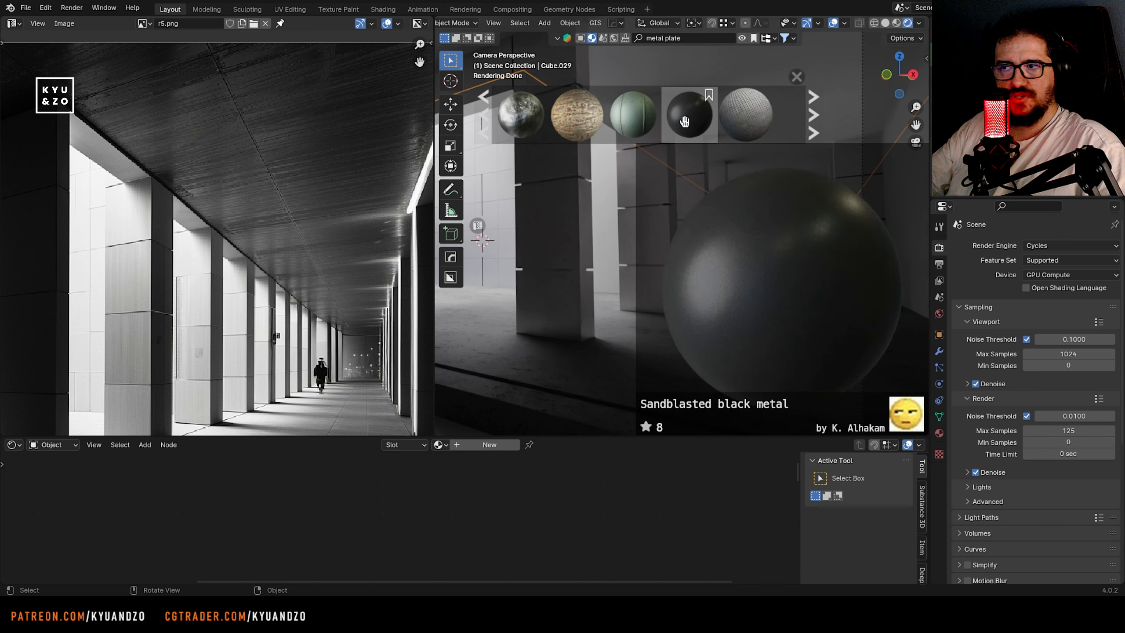
pyautogui.moveTo(610, 118); pyautogui.dragTo(762, 192)
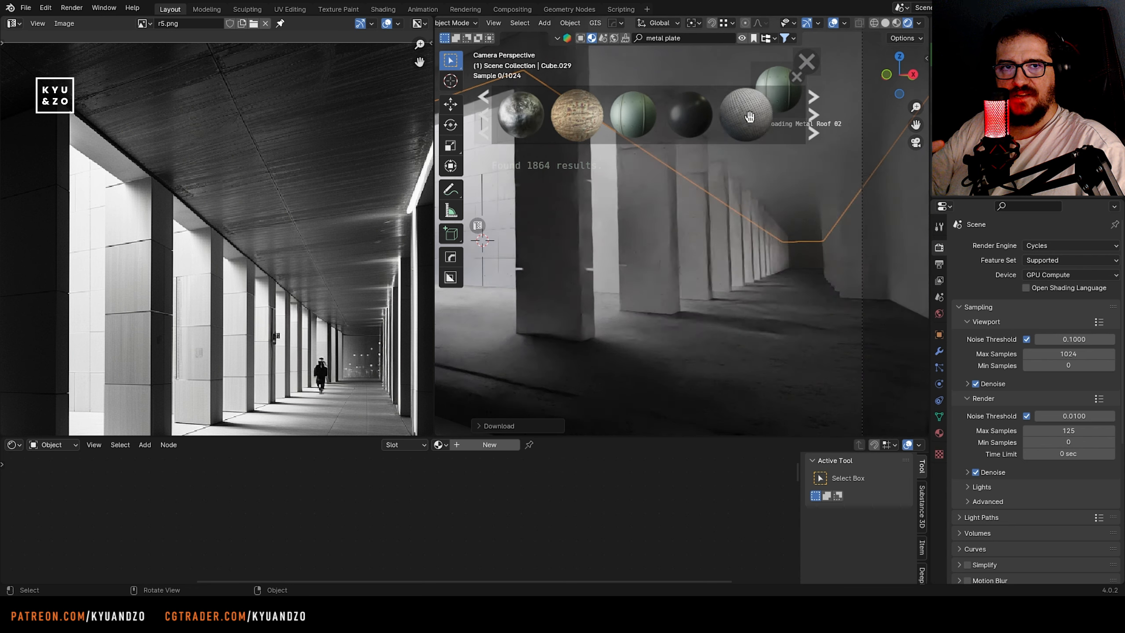
# Unwrap the ceiling's faces, then scale and rotate their UV layout
pyautogui.press('Tab')
pyautogui.press('u')
pyautogui.click(768, 200)
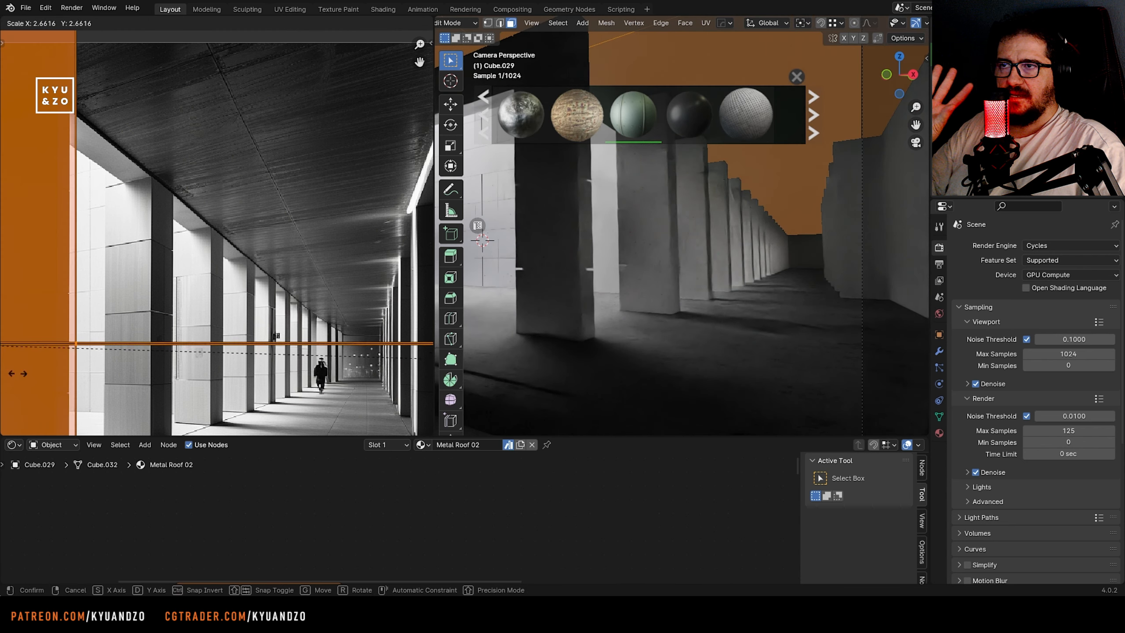
pyautogui.press('r')
pyautogui.click(228, 353)
pyautogui.press('Tab')
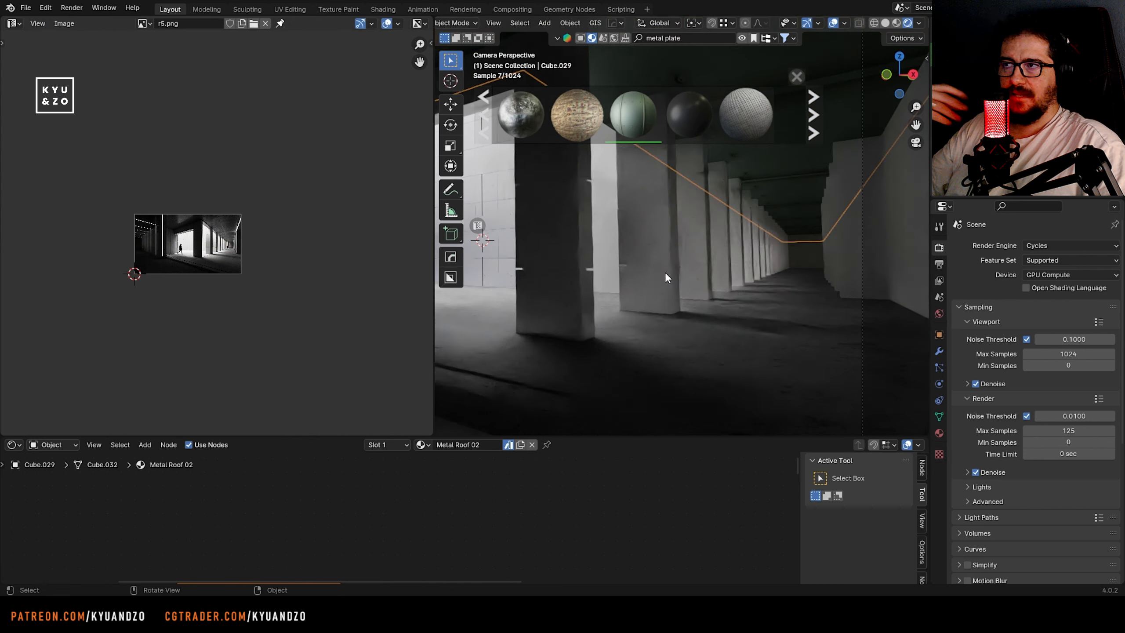
# Rescale the ceiling's UV layout again for finer metal roof ribs
pyautogui.scroll(1, 665, 276)
pyautogui.press('Tab')
pyautogui.press('s')
pyautogui.click(55, 375)
pyautogui.press('Tab')
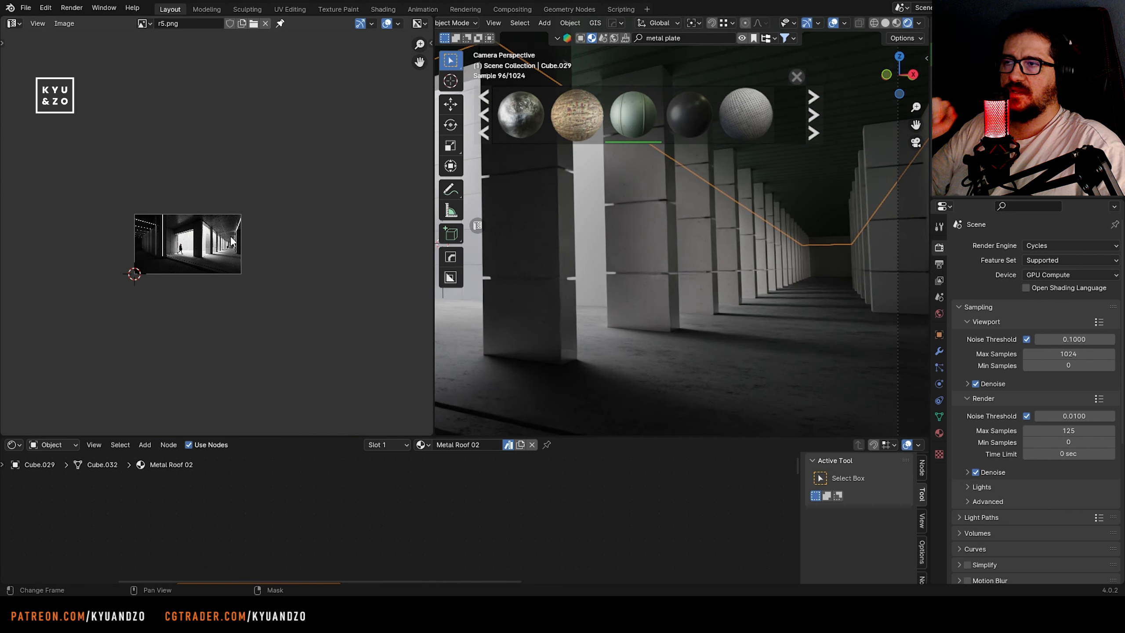
# Shift the ceiling's UV layout and scale it once more to refine the rib spacing
pyautogui.press('Home')
pyautogui.press('Tab')
pyautogui.press('g')
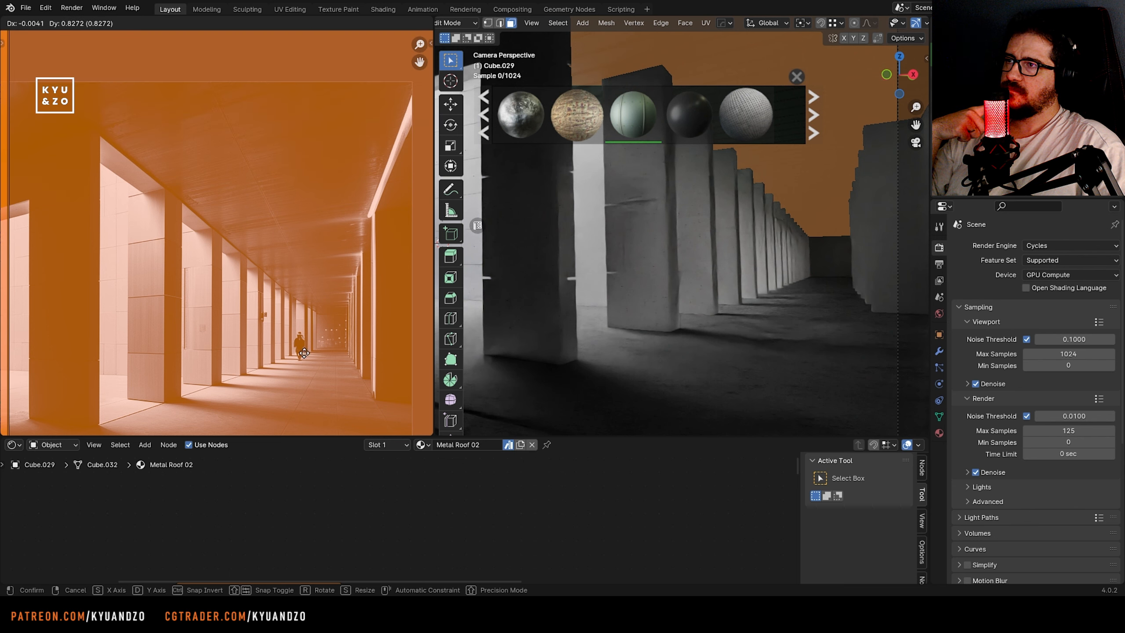
pyautogui.click(304, 353)
pyautogui.press('Tab')
pyautogui.press('Tab')
pyautogui.scroll(-15, 389, 315)
pyautogui.press('s')
pyautogui.click(443, 274)
# Inspect the ribbed ceiling along the corridor and save the file
pyautogui.press('Tab')
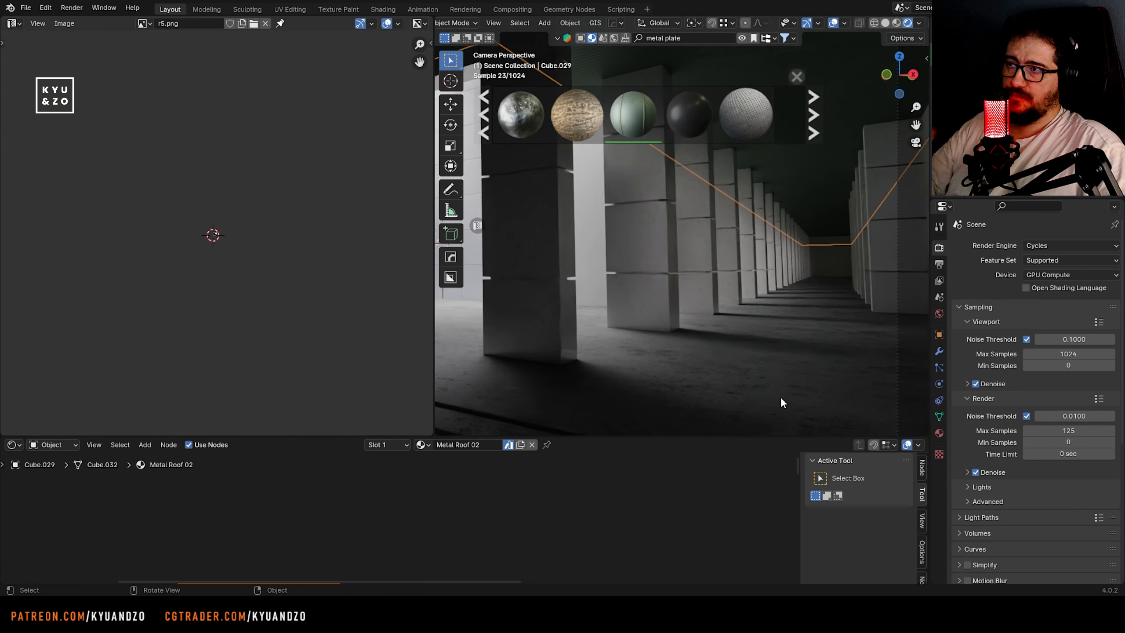
pyautogui.moveTo(780, 402); pyautogui.dragTo(726, 320, button='middle')
pyautogui.press('Tab')
pyautogui.press('Tab')
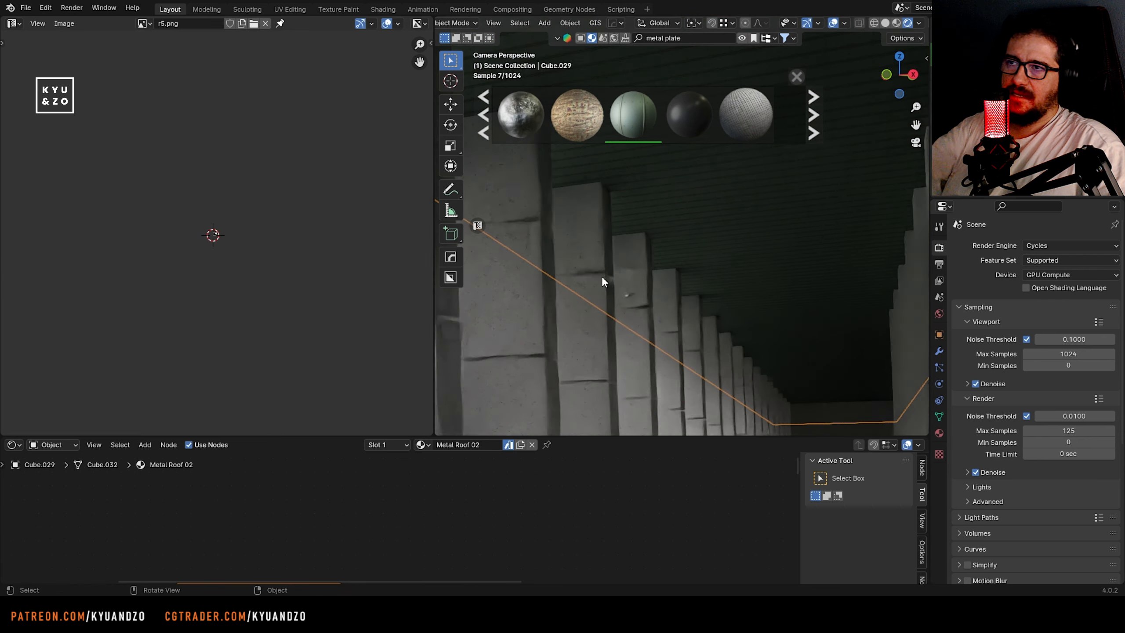
pyautogui.moveTo(602, 275); pyautogui.dragTo(572, 300, button='middle')
pyautogui.hotkey('ctrl', 's')
# Link the Scratched Silver Metal material from a left-row pillar to the corridor's right-hand row of pillars and save the file
pyautogui.click(664, 292)
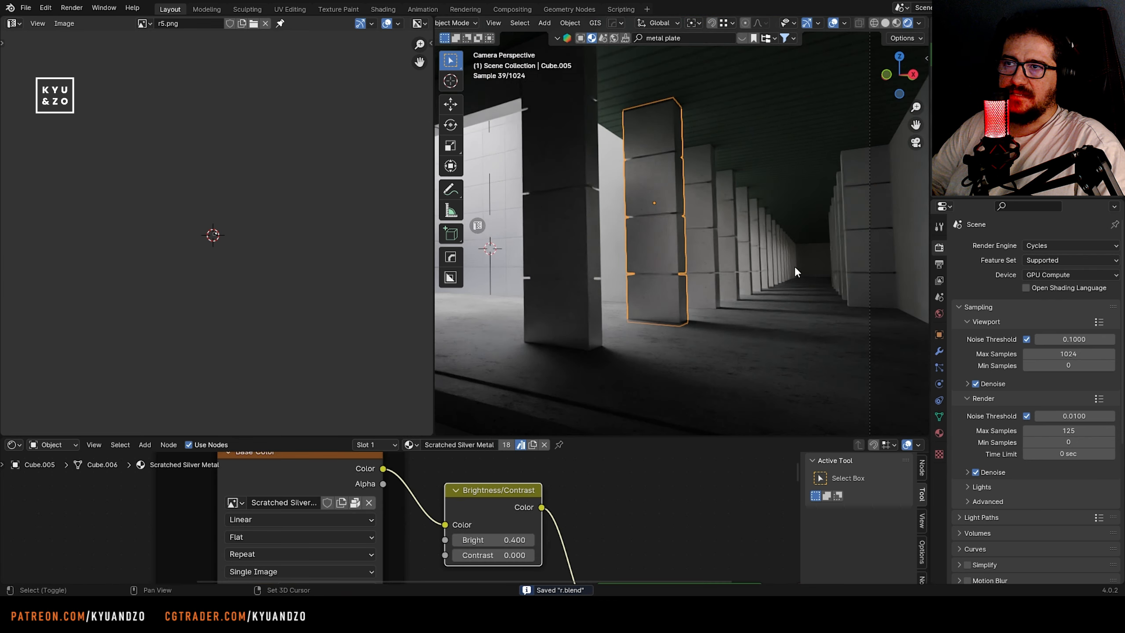
pyautogui.keyDown('shift'); pyautogui.moveTo(795, 267); pyautogui.dragTo(711, 283, button='middle'); pyautogui.keyUp('shift')
pyautogui.scroll(4, 712, 282)
pyautogui.click(855, 282)
pyautogui.keyDown('shift'); pyautogui.click(846, 281); pyautogui.keyUp('shift')
pyautogui.keyDown('shift'); pyautogui.click(834, 276); pyautogui.keyUp('shift')
pyautogui.keyDown('shift'); pyautogui.click(828, 273); pyautogui.keyUp('shift')
pyautogui.keyDown('shift'); pyautogui.click(822, 273); pyautogui.keyUp('shift')
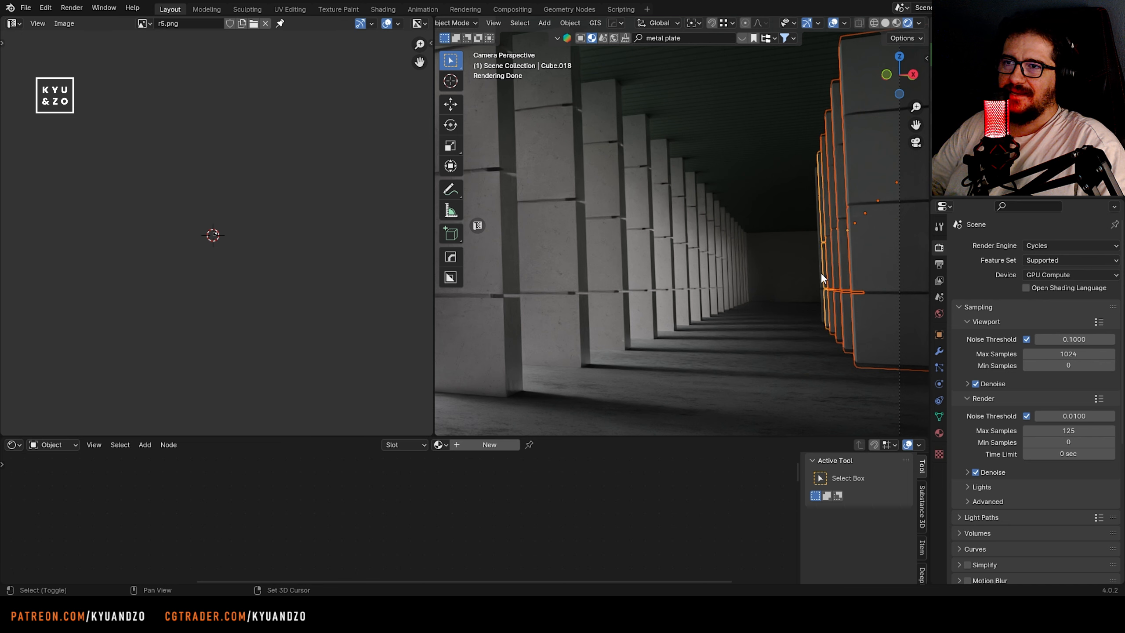
pyautogui.keyDown('shift'); pyautogui.click(817, 272); pyautogui.keyUp('shift')
pyautogui.keyDown('shift'); pyautogui.click(552, 259); pyautogui.keyUp('shift')
pyautogui.hotkey('ctrl', 'l')
pyautogui.click(551, 259)
pyautogui.click(707, 303)
pyautogui.keyDown('shift'); pyautogui.moveTo(818, 289); pyautogui.dragTo(651, 292, button='middle'); pyautogui.keyUp('shift')
pyautogui.scroll(1, 650, 292)
pyautogui.hotkey('ctrl', 's')
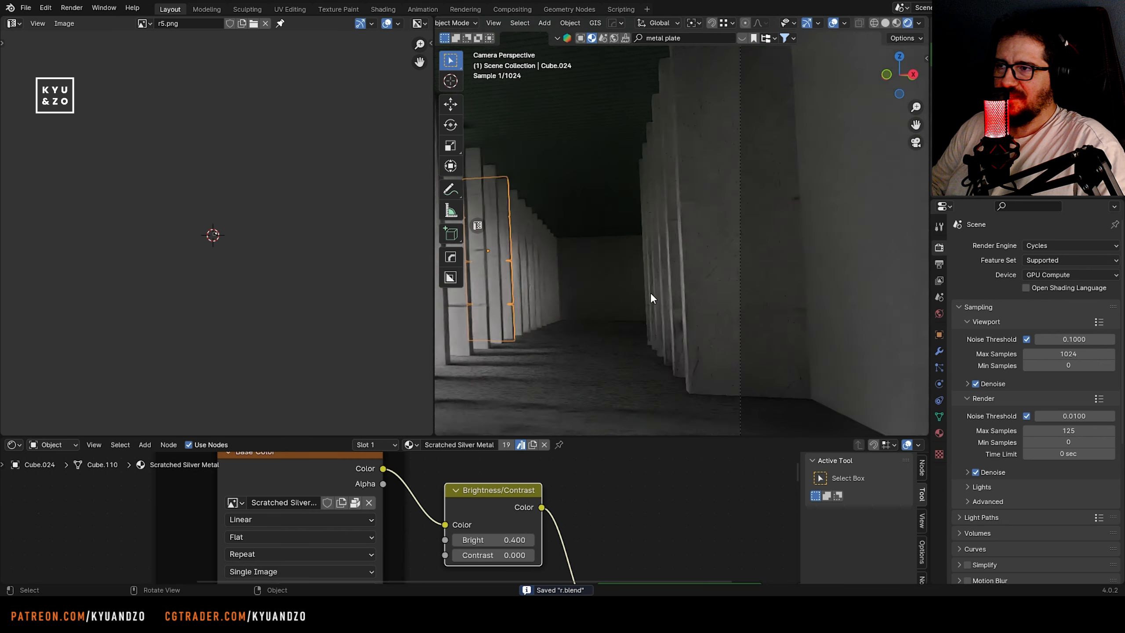
# Reselect the right-hand row of pillars and try to apply their object transforms
pyautogui.scroll(5, 650, 292)
pyautogui.click(724, 258)
pyautogui.hotkey('ctrl', 'z')
pyautogui.hotkey('ctrl', 'z')
pyautogui.hotkey('ctrl', 'a')
pyautogui.click(669, 269)
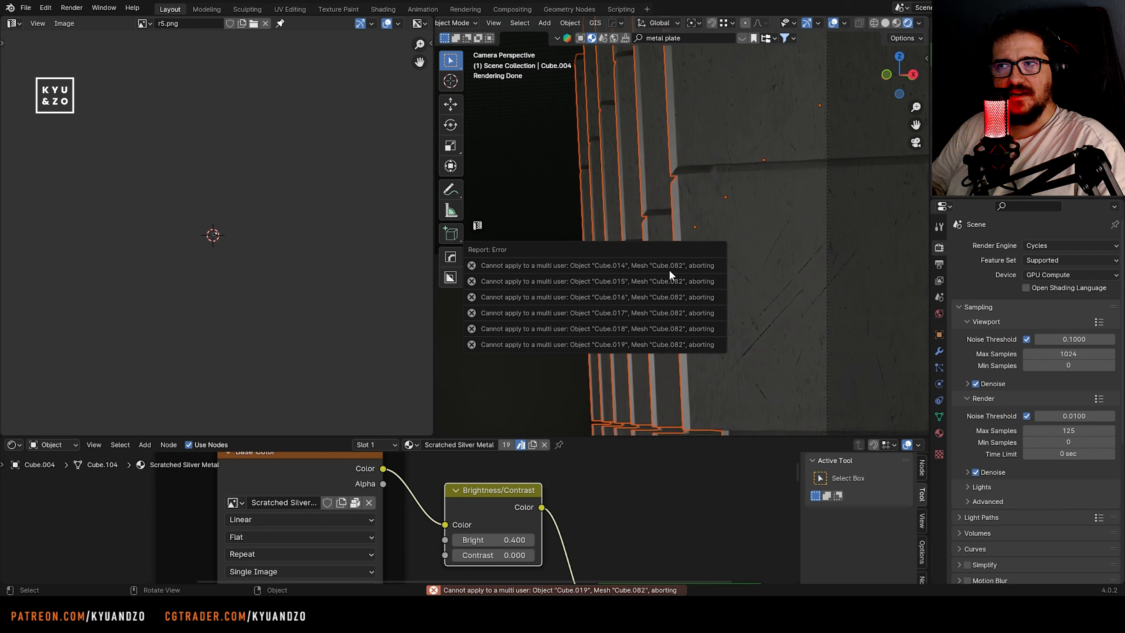
pyautogui.click(738, 342)
pyautogui.hotkey('ctrl', 'a')
pyautogui.click(735, 342)
pyautogui.click(733, 342)
# Adjust the UV mapping of the right-hand row's linked pillars for smaller metal scratches, checking several pillars
pyautogui.click(638, 283)
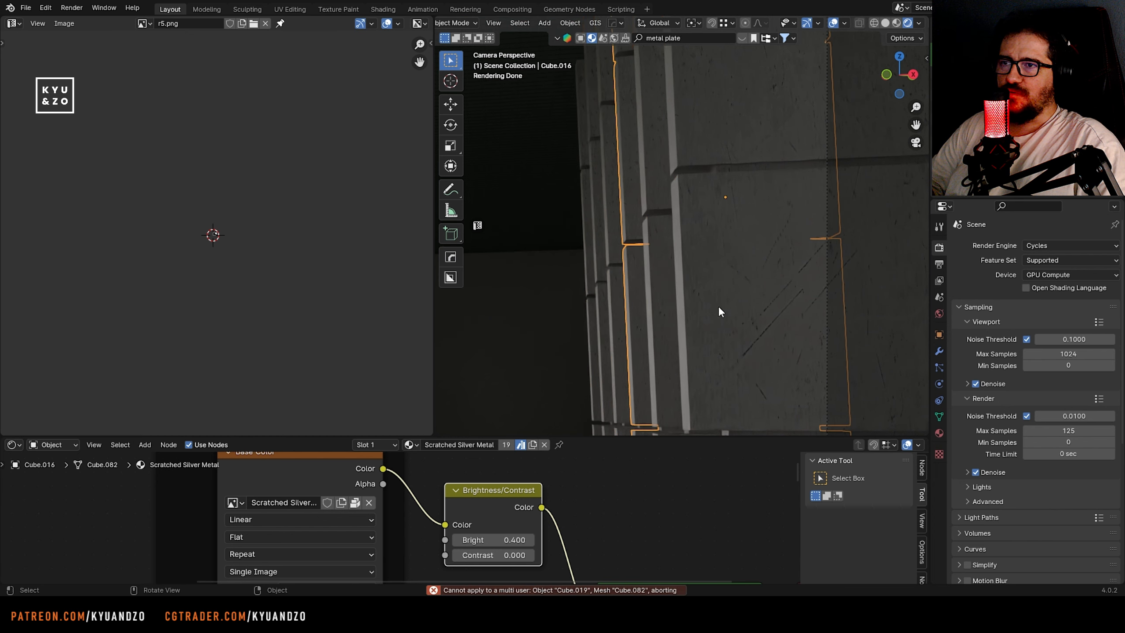
pyautogui.click(726, 305)
pyautogui.press('Tab')
pyautogui.press('Tab')
pyautogui.click(665, 321)
pyautogui.press('Tab')
pyautogui.press('Tab')
pyautogui.click(636, 289)
pyautogui.press('Tab')
pyautogui.press('Tab')
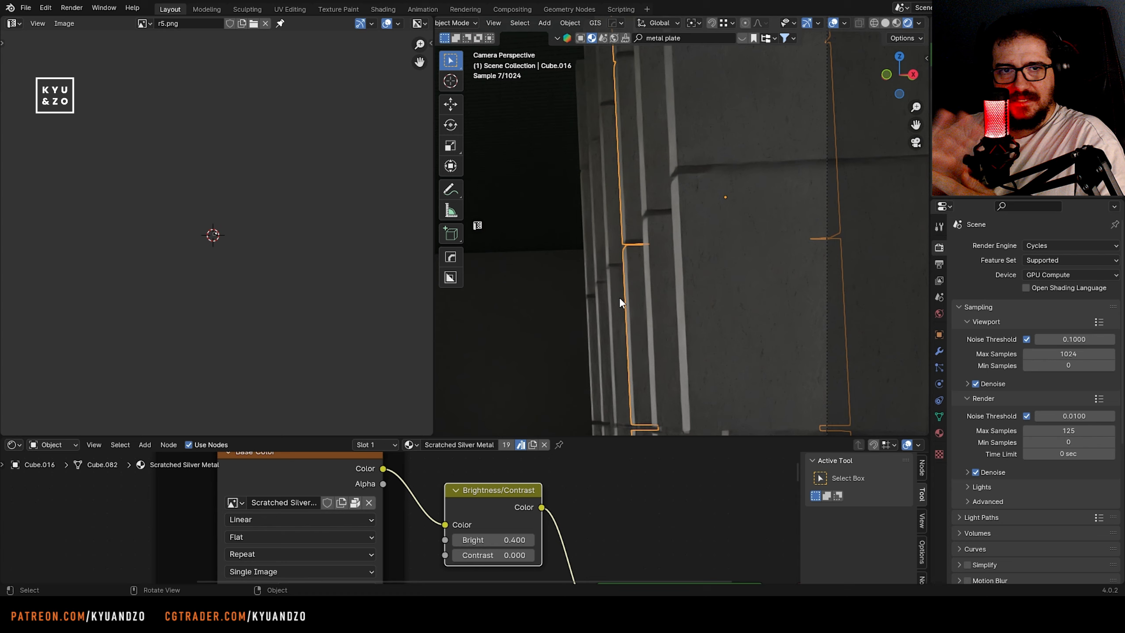
pyautogui.click(620, 303)
pyautogui.press('Tab')
pyautogui.scroll(12, 727, 305)
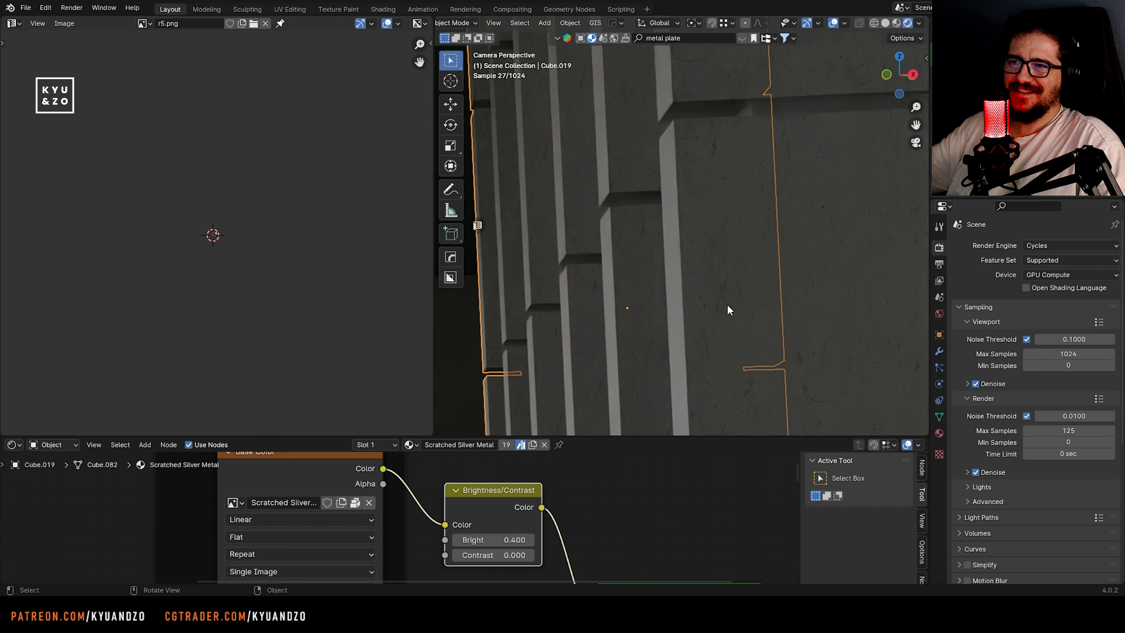
# Select the stacked panels of the wall block beside the courtyard opening and link the Scratched Silver Metal material to them
pyautogui.scroll(-20, 726, 304)
pyautogui.keyDown('shift'); pyautogui.moveTo(544, 286); pyautogui.dragTo(702, 293, button='middle'); pyautogui.keyUp('shift')
pyautogui.scroll(4, 701, 293)
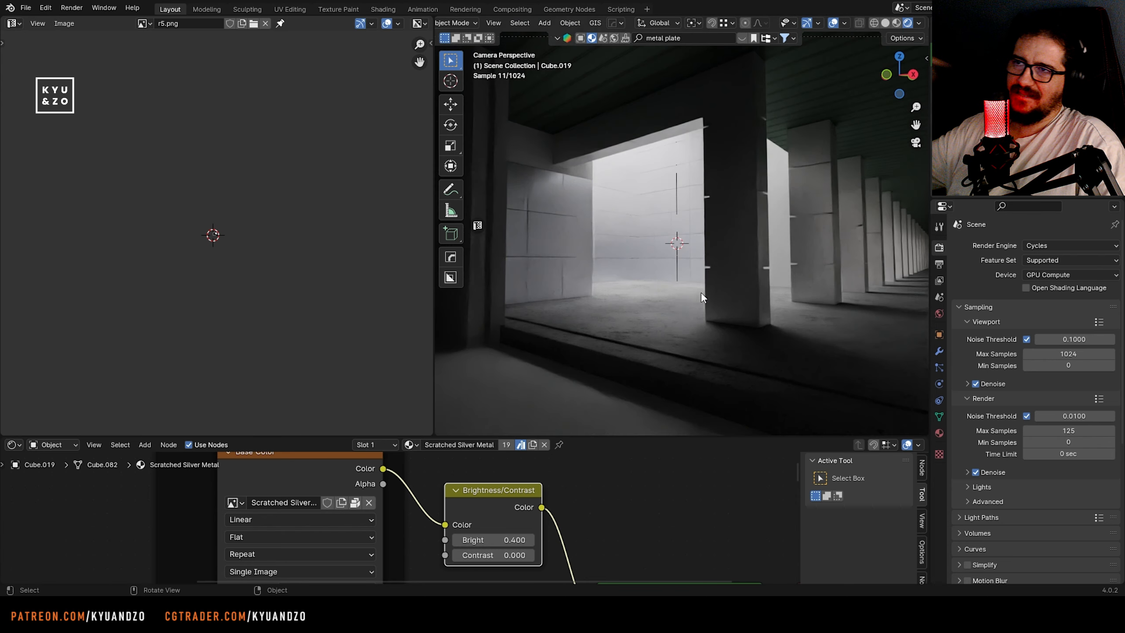
pyautogui.click(544, 254)
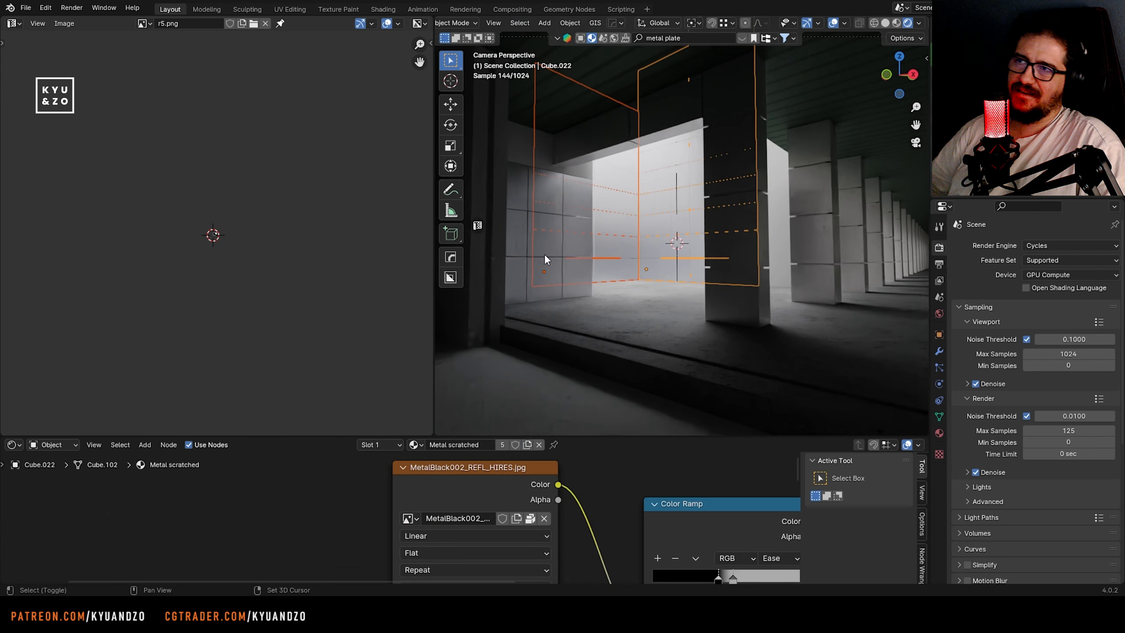
pyautogui.click(805, 239)
pyautogui.click(629, 299)
pyautogui.click(579, 260)
pyautogui.keyDown('shift'); pyautogui.click(554, 191); pyautogui.keyUp('shift')
pyautogui.keyDown('shift'); pyautogui.click(549, 144); pyautogui.keyUp('shift')
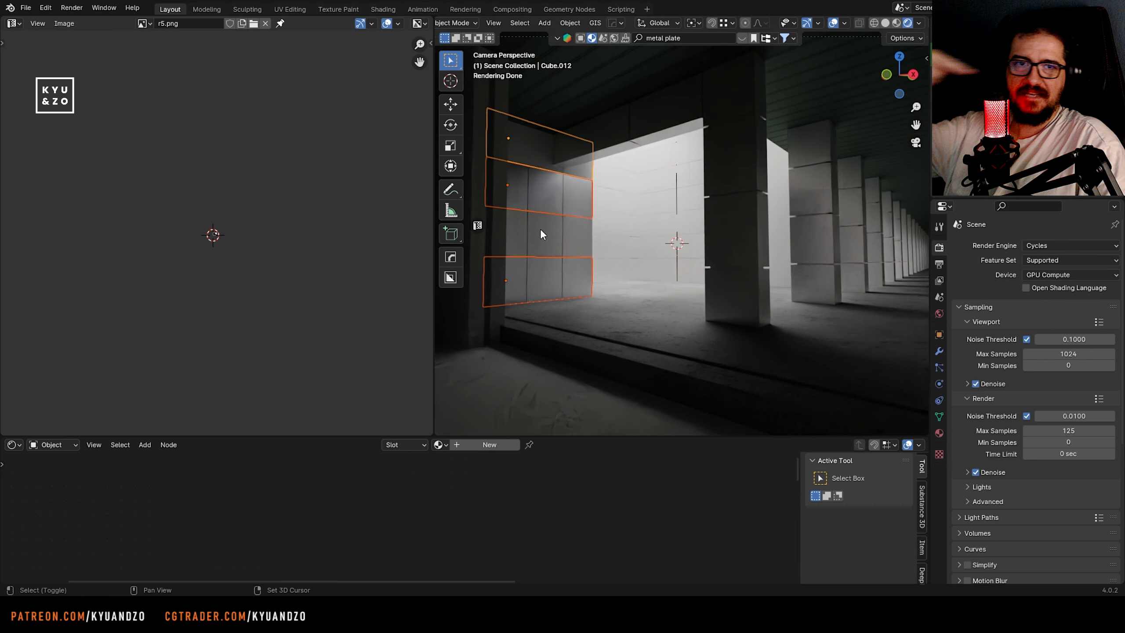
pyautogui.keyDown('shift'); pyautogui.click(539, 228); pyautogui.keyUp('shift')
pyautogui.hotkey('ctrl', 'l')
pyautogui.click(540, 226)
# Link the near pillar's Scratched Silver Metal material to the courtyard walls and the overhead beam
pyautogui.click(626, 268)
pyautogui.keyDown('shift'); pyautogui.click(680, 265); pyautogui.keyUp('shift')
pyautogui.keyDown('shift'); pyautogui.click(738, 278); pyautogui.keyUp('shift')
pyautogui.keyDown('shift'); pyautogui.click(727, 308); pyautogui.keyUp('shift')
pyautogui.hotkey('ctrl', 'l')
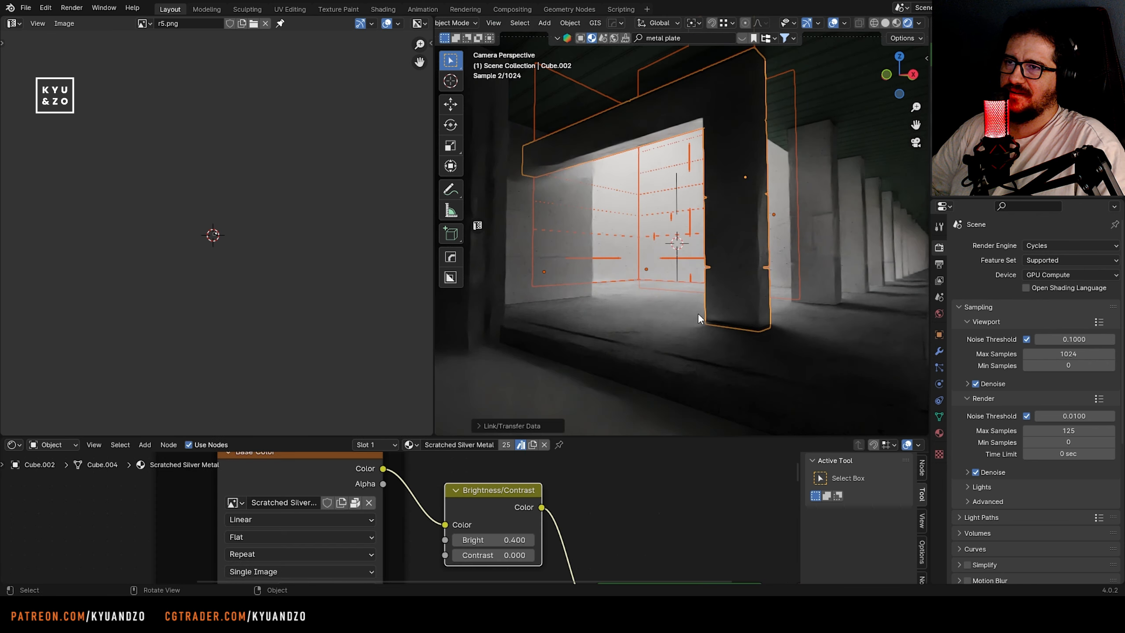
# Save the file and bring up the r5.png colonnade reference for comparison with the render
pyautogui.click(642, 304)
pyautogui.hotkey('ctrl', 's')
pyautogui.keyDown('shift'); pyautogui.moveTo(612, 271); pyautogui.dragTo(705, 303, button='middle'); pyautogui.keyUp('shift')
pyautogui.click(705, 303)
pyautogui.scroll(-2, 705, 303)
pyautogui.scroll(6, 223, 266)
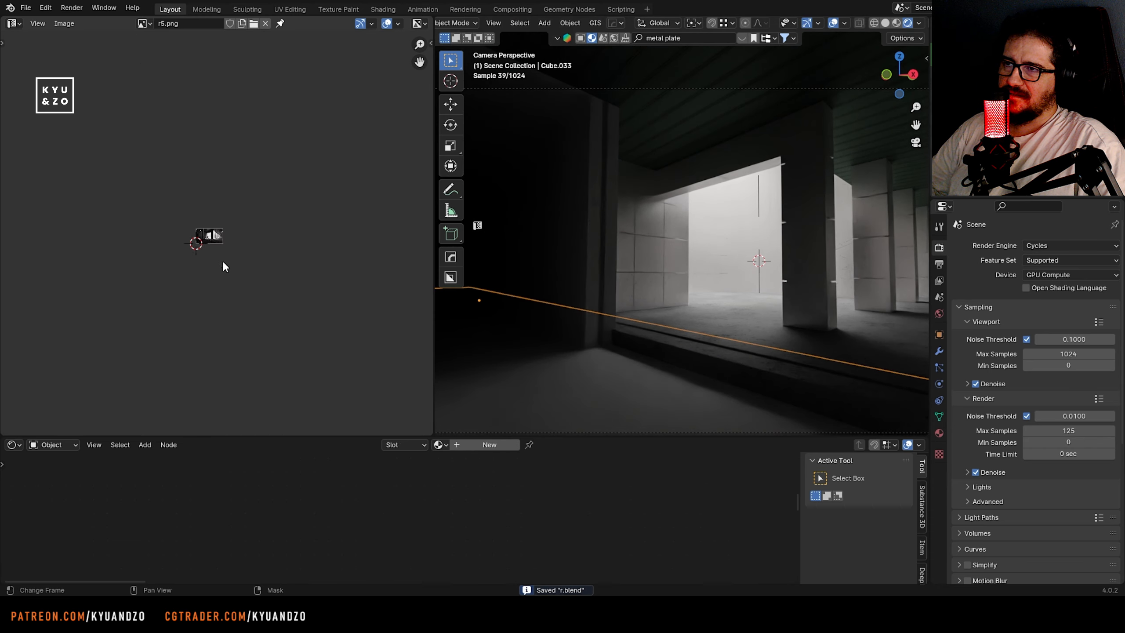
pyautogui.scroll(12, 223, 262)
pyautogui.moveTo(223, 263); pyautogui.dragTo(424, 244, button='middle')
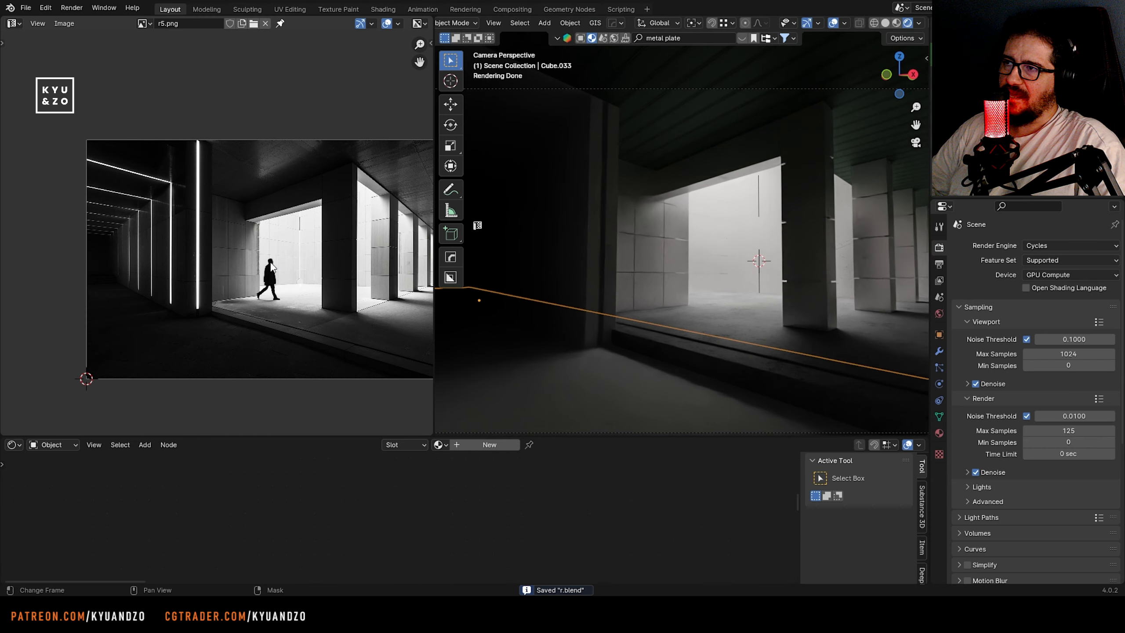
# Link the Concrete floor material to the foreground floor slab and apply the slab's transforms
pyautogui.keyDown('shift'); pyautogui.click(614, 308); pyautogui.keyUp('shift')
pyautogui.hotkey('ctrl', 'l')
pyautogui.click(614, 307)
pyautogui.click(611, 264)
pyautogui.click(575, 334)
pyautogui.hotkey('ctrl', 'a')
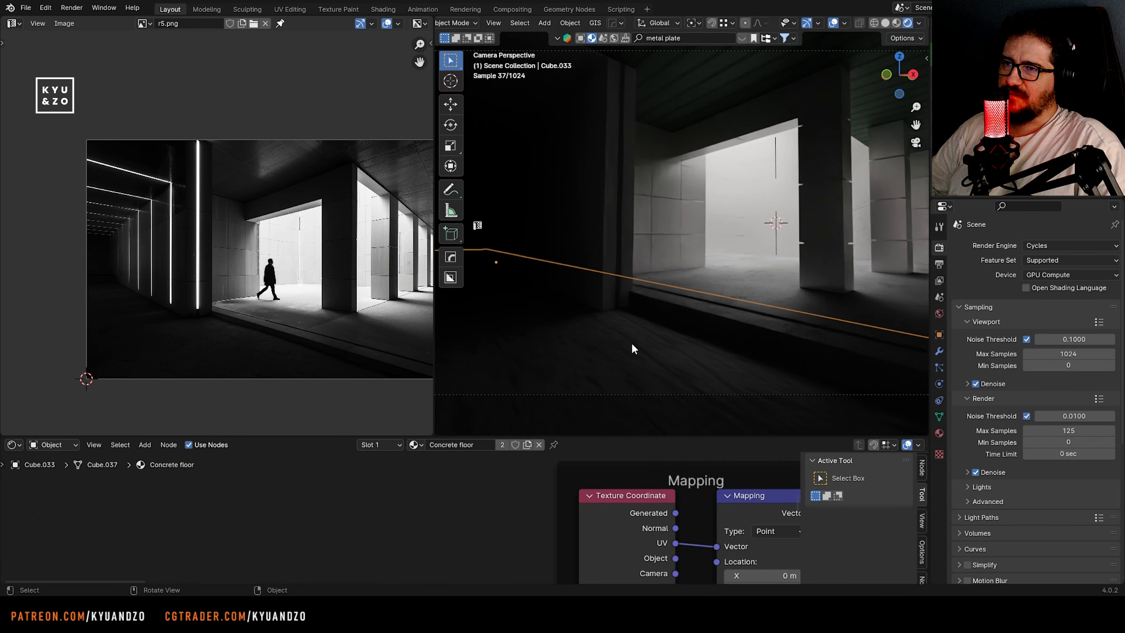
# Unwrap the foreground floor slab again, rescale its UVs for the concrete texture, and save the file
pyautogui.press('Tab')
pyautogui.press('u')
pyautogui.click(631, 343)
pyautogui.press('s')
pyautogui.click(336, 350)
pyautogui.press('Tab')
pyautogui.press('Tab')
pyautogui.press('s')
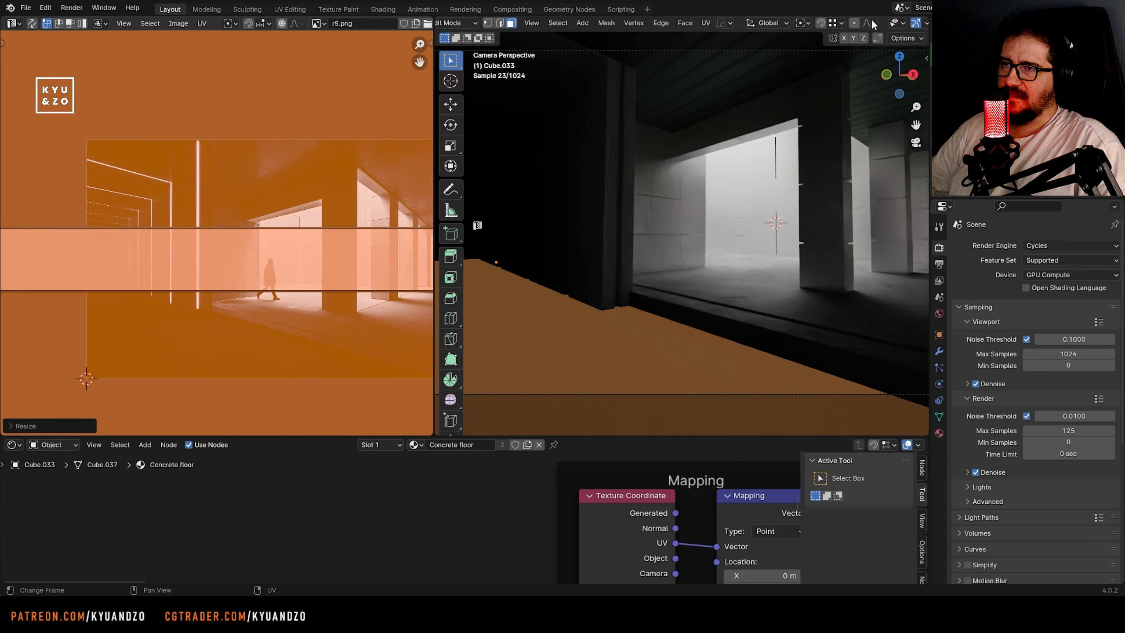
pyautogui.press('Tab')
pyautogui.press('Tab')
pyautogui.press('s')
pyautogui.click(651, 301)
pyautogui.press('Tab')
pyautogui.hotkey('ctrl', 's')
# Examine the courtyard opening, the wall panels and the near pillar in the rendered camera view
pyautogui.scroll(-3, 668, 261)
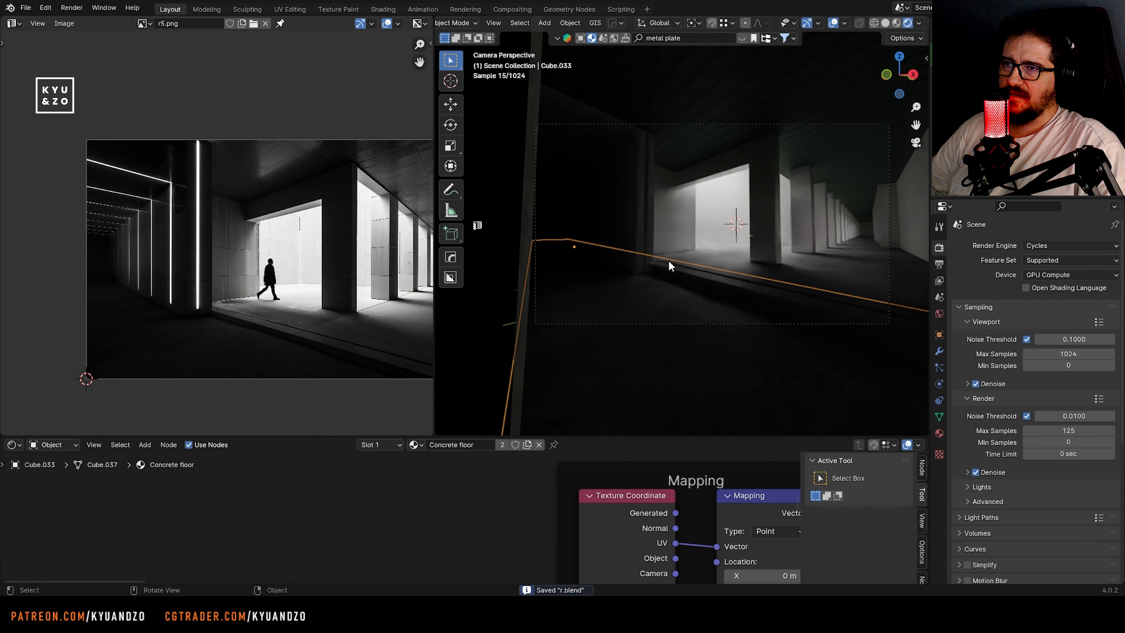
pyautogui.click(678, 192)
pyautogui.scroll(2, 682, 208)
pyautogui.keyDown('shift'); pyautogui.moveTo(788, 204); pyautogui.dragTo(690, 191, button='middle'); pyautogui.keyUp('shift')
pyautogui.scroll(4, 642, 230)
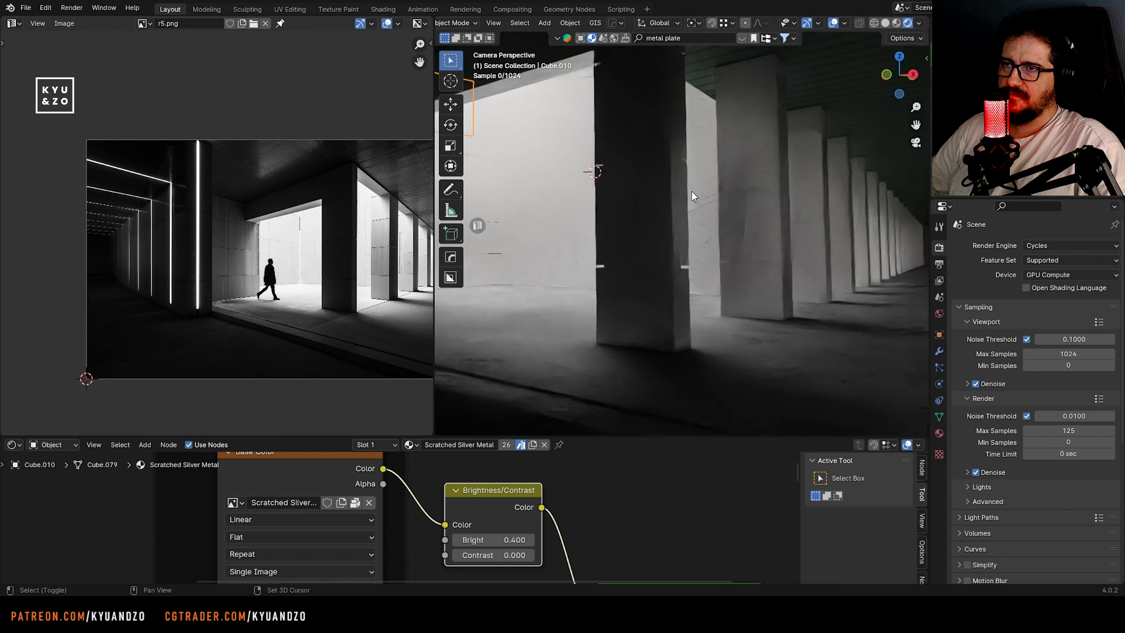
pyautogui.scroll(2, 682, 249)
pyautogui.click(672, 309)
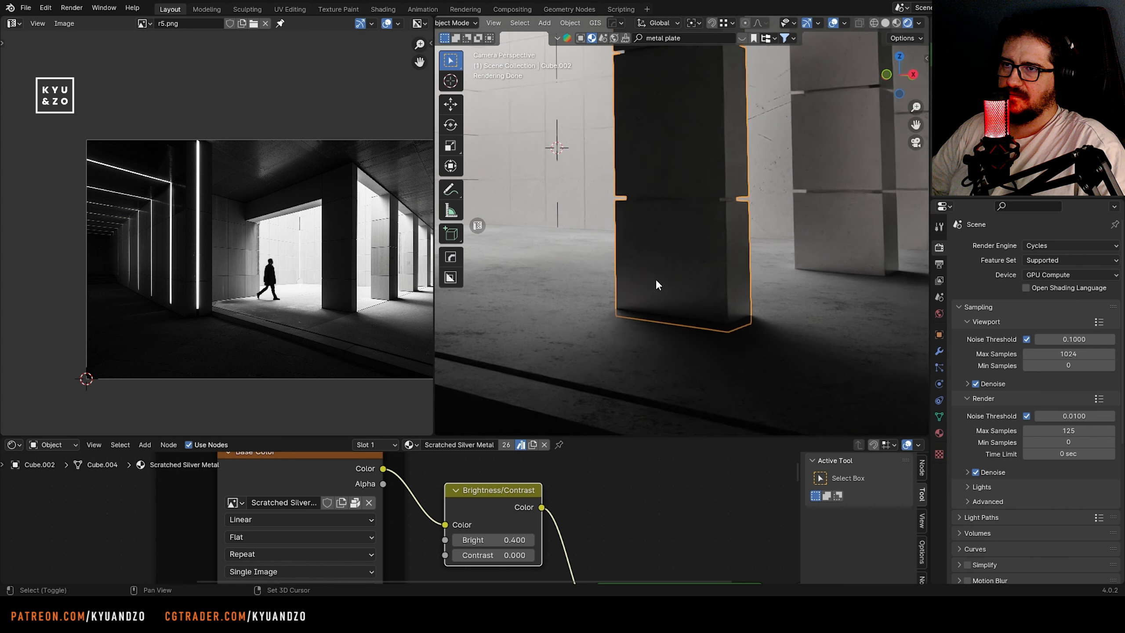
pyautogui.keyDown('shift'); pyautogui.moveTo(656, 279); pyautogui.dragTo(609, 254, button='middle'); pyautogui.keyUp('shift')
pyautogui.scroll(5, 608, 255)
pyautogui.scroll(-10, 609, 255)
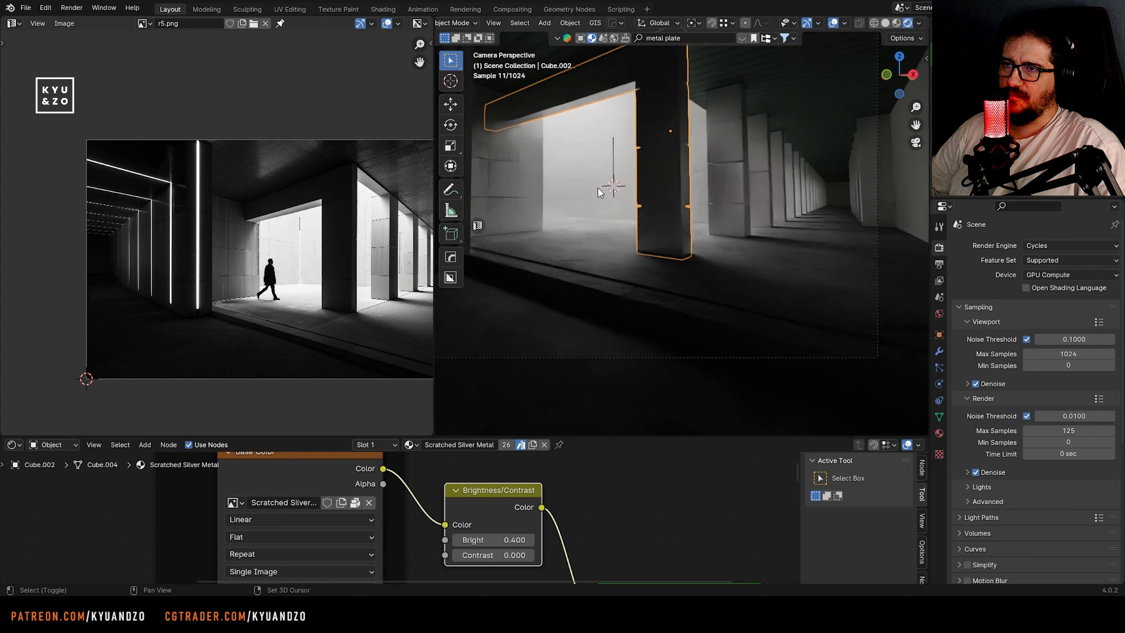
pyautogui.keyDown('shift'); pyautogui.moveTo(598, 188); pyautogui.dragTo(789, 205, button='middle'); pyautogui.keyUp('shift')
# Link the Scratched Silver Metal material to the dark wall block beside the courtyard opening
pyautogui.click(608, 255)
pyautogui.keyDown('shift'); pyautogui.click(740, 268); pyautogui.keyUp('shift')
pyautogui.hotkey('ctrl', 'l')
pyautogui.click(541, 298)
pyautogui.click(538, 241)
pyautogui.scroll(5, 132, 286)
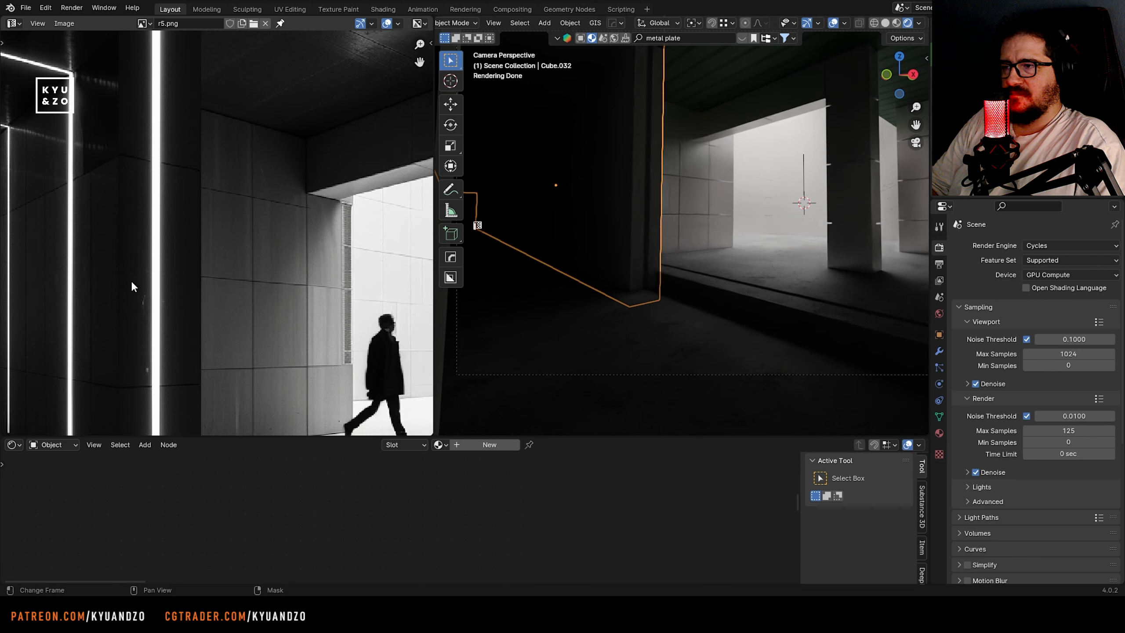
pyautogui.keyDown('shift'); pyautogui.click(699, 199); pyautogui.keyUp('shift')
pyautogui.hotkey('ctrl', 'l')
pyautogui.click(638, 253)
# Unwrap the dark wall block, scale its UVs to adjust the scratch size, and save the file
pyautogui.press('Tab')
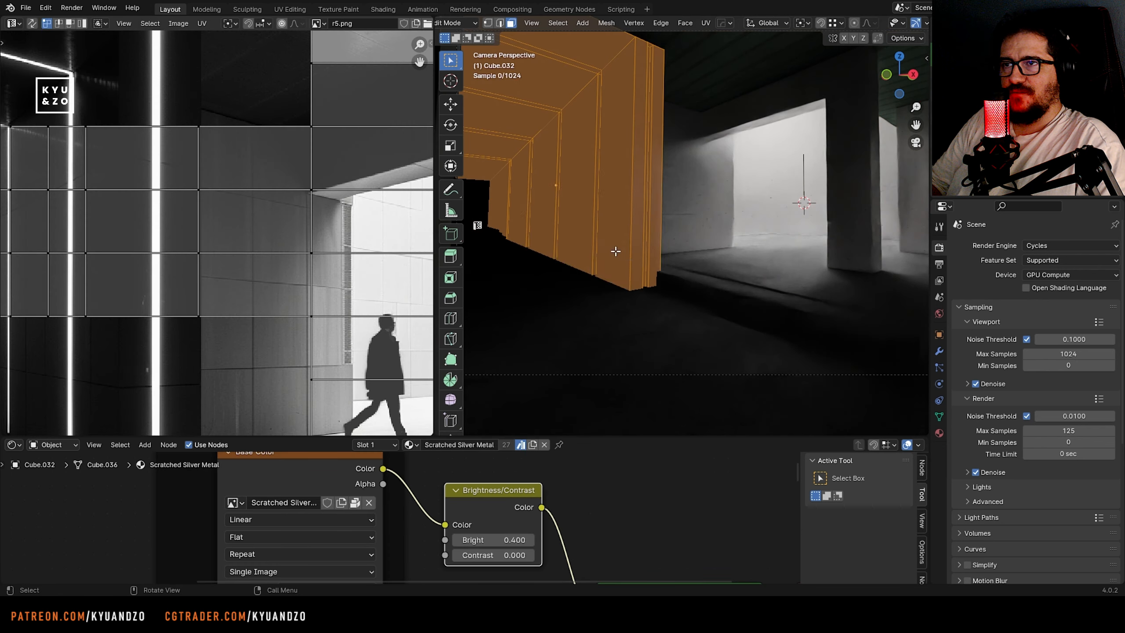
pyautogui.press('u')
pyautogui.click(615, 249)
pyautogui.scroll(9, 642, 249)
pyautogui.press('Tab')
pyautogui.press('Tab')
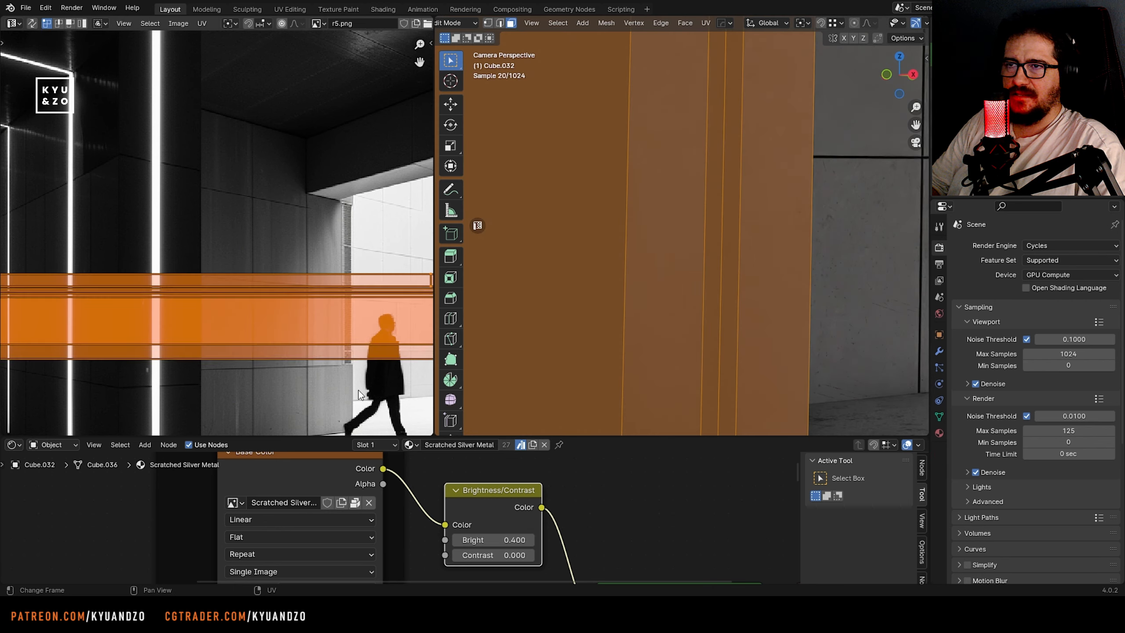
pyautogui.press('s')
pyautogui.click(230, 190)
pyautogui.press('Tab')
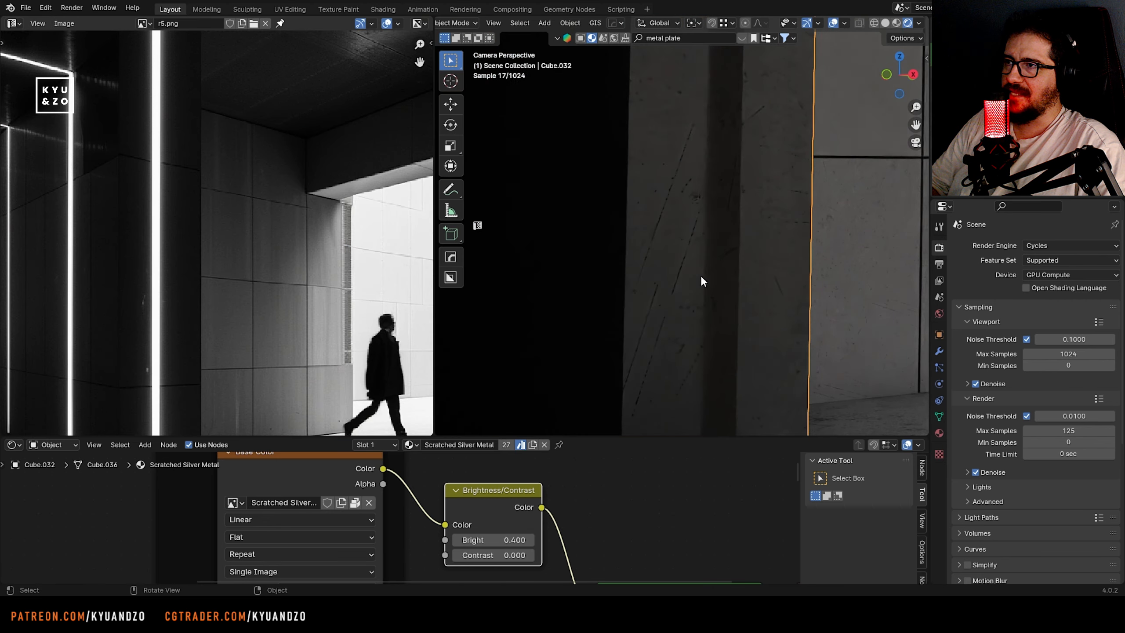
pyautogui.press('Tab')
pyautogui.press('Tab')
pyautogui.scroll(2, 594, 265)
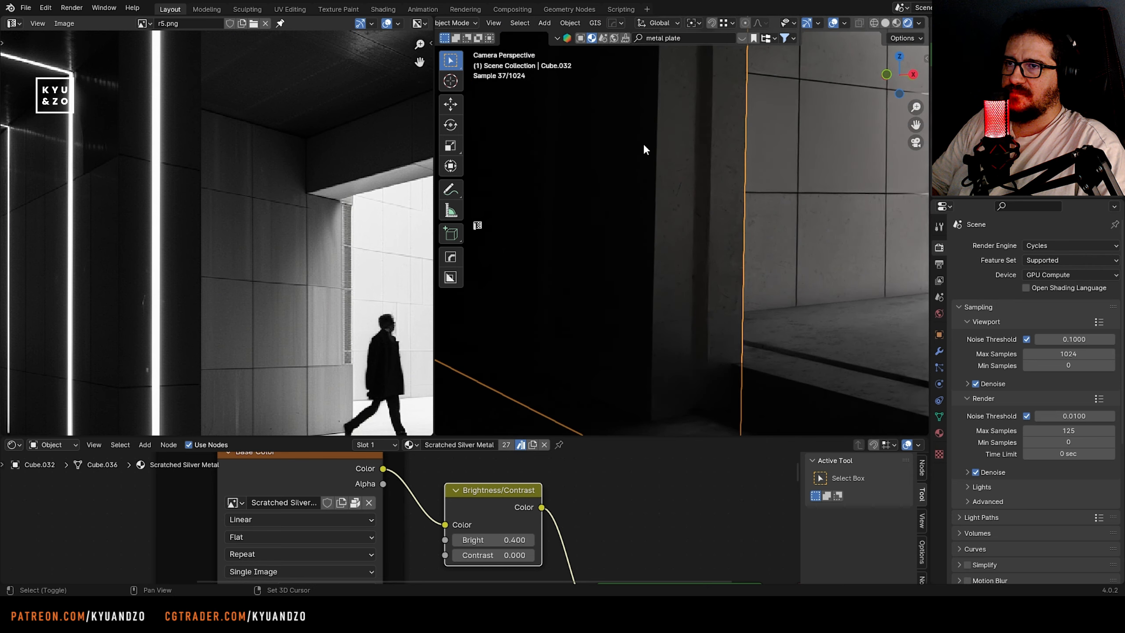
pyautogui.keyDown('shift'); pyautogui.moveTo(643, 143); pyautogui.dragTo(623, 261, button='middle'); pyautogui.keyUp('shift')
pyautogui.keyDown('shift'); pyautogui.moveTo(818, 416); pyautogui.dragTo(691, 167, button='middle'); pyautogui.keyUp('shift')
pyautogui.scroll(-5, 679, 248)
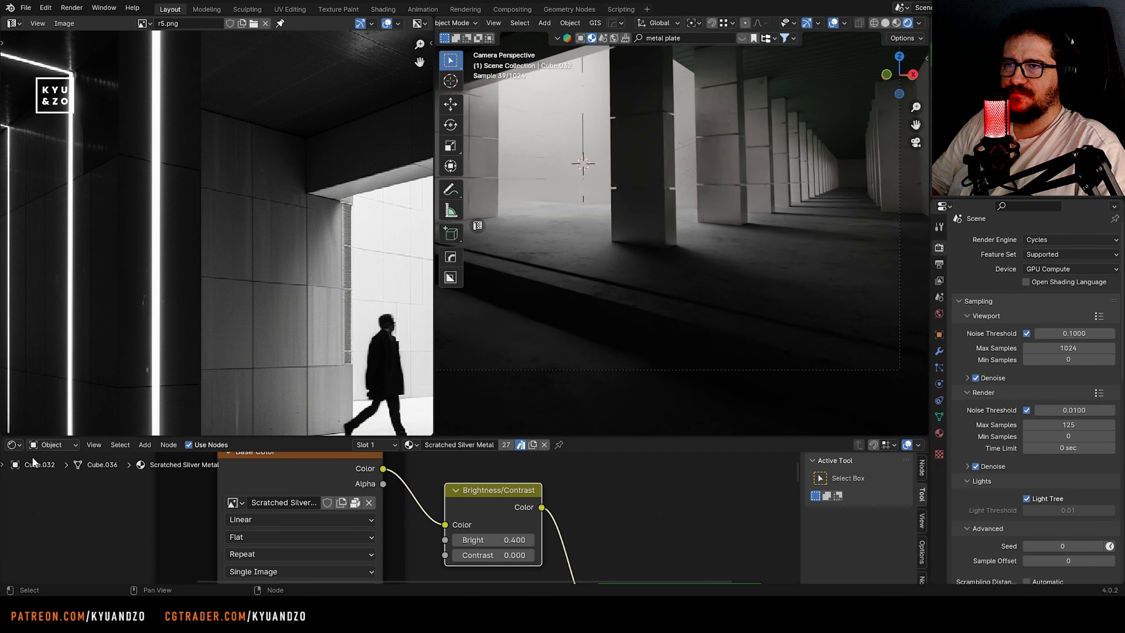
# Show the World nodes and set the HDR Mapping node's Z rotation to 307°
pyautogui.click(53, 444)
pyautogui.click(46, 475)
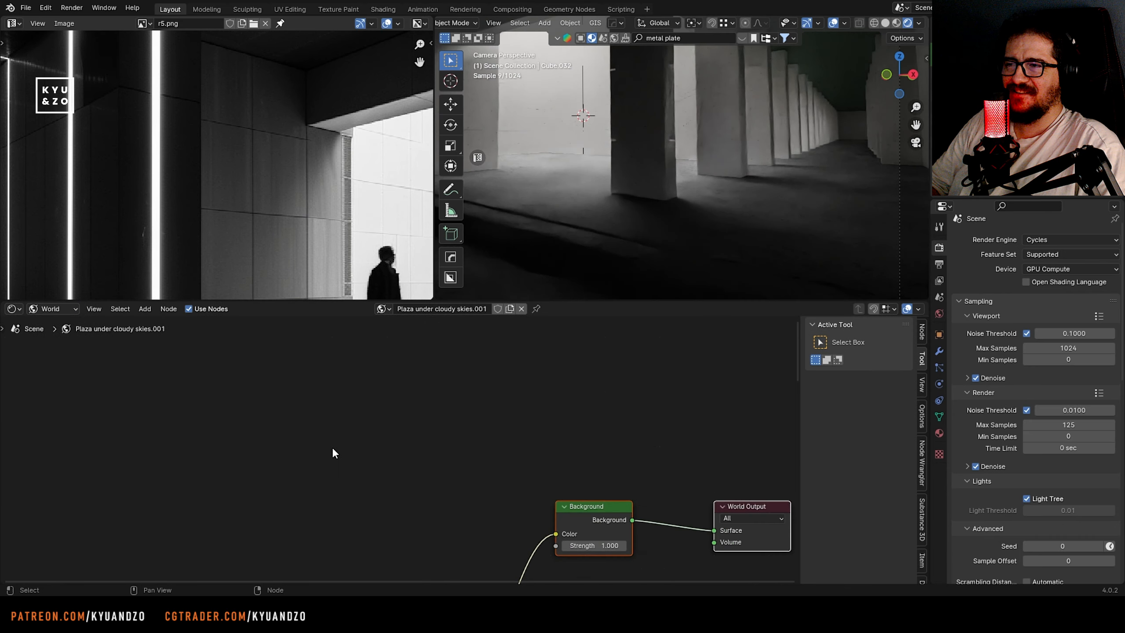
pyautogui.scroll(5, 334, 452)
pyautogui.moveTo(315, 514); pyautogui.dragTo(275, 514)
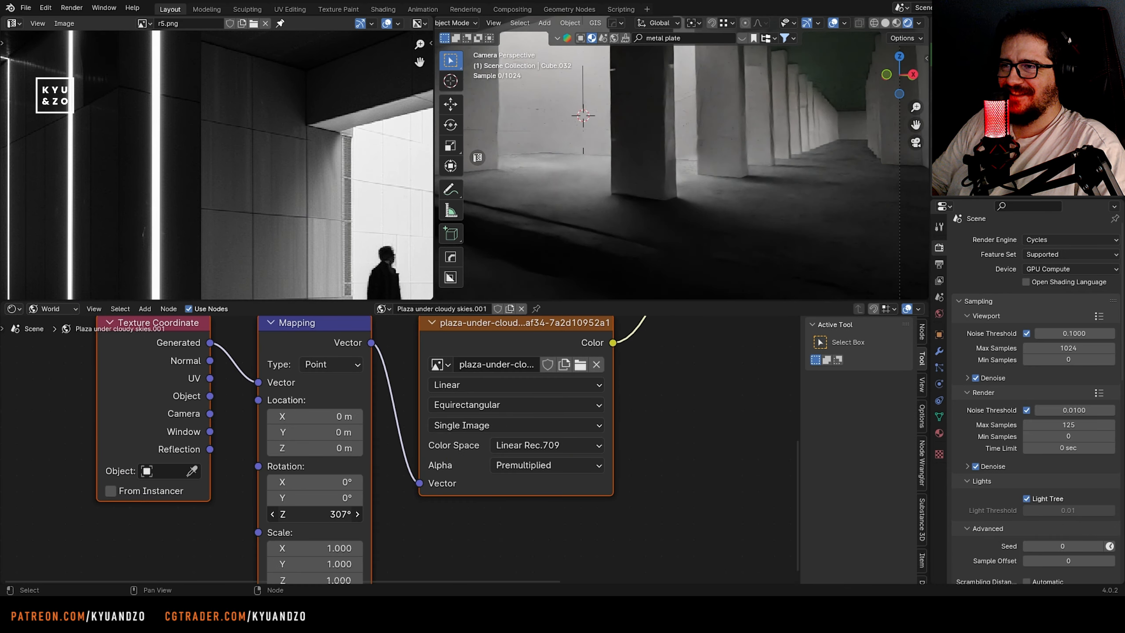
pyautogui.scroll(-5, 626, 418)
# Try disconnecting the HDR image from the world Background color, and undo it
pyautogui.moveTo(627, 417); pyautogui.dragTo(431, 505, button='middle')
pyautogui.moveTo(382, 446); pyautogui.dragTo(367, 467)
pyautogui.scroll(3, 829, 172)
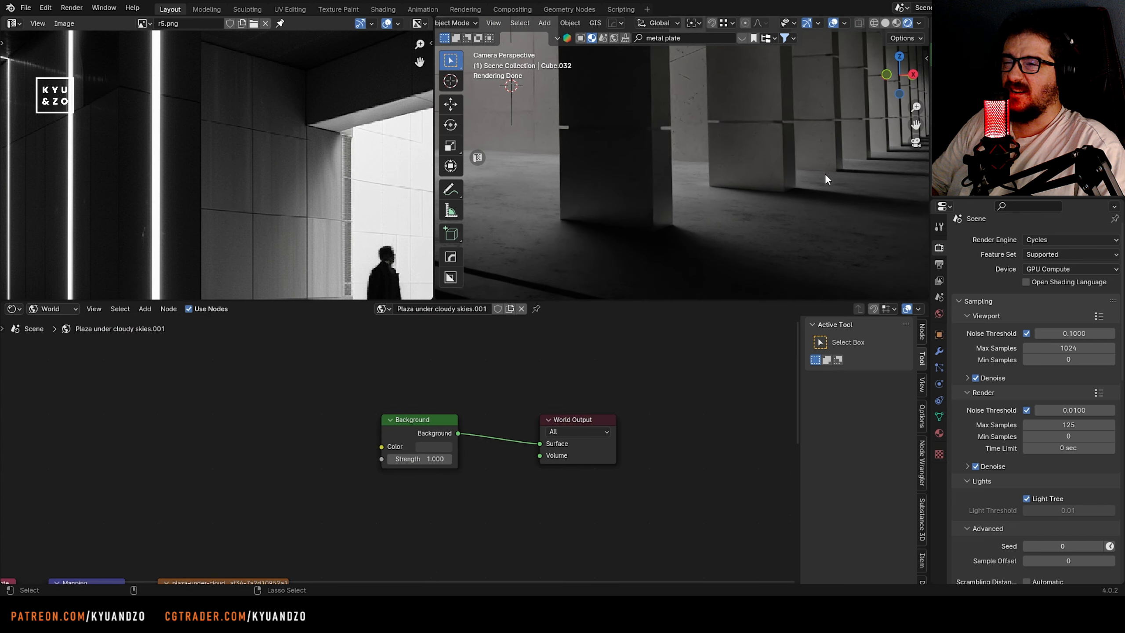
pyautogui.hotkey('ctrl', 'z')
# Inspect the concrete floor and the bases of the pillars in the rendered view
pyautogui.keyDown('shift'); pyautogui.moveTo(753, 179); pyautogui.dragTo(627, 142, button='middle'); pyautogui.keyUp('shift')
pyautogui.scroll(5, 626, 142)
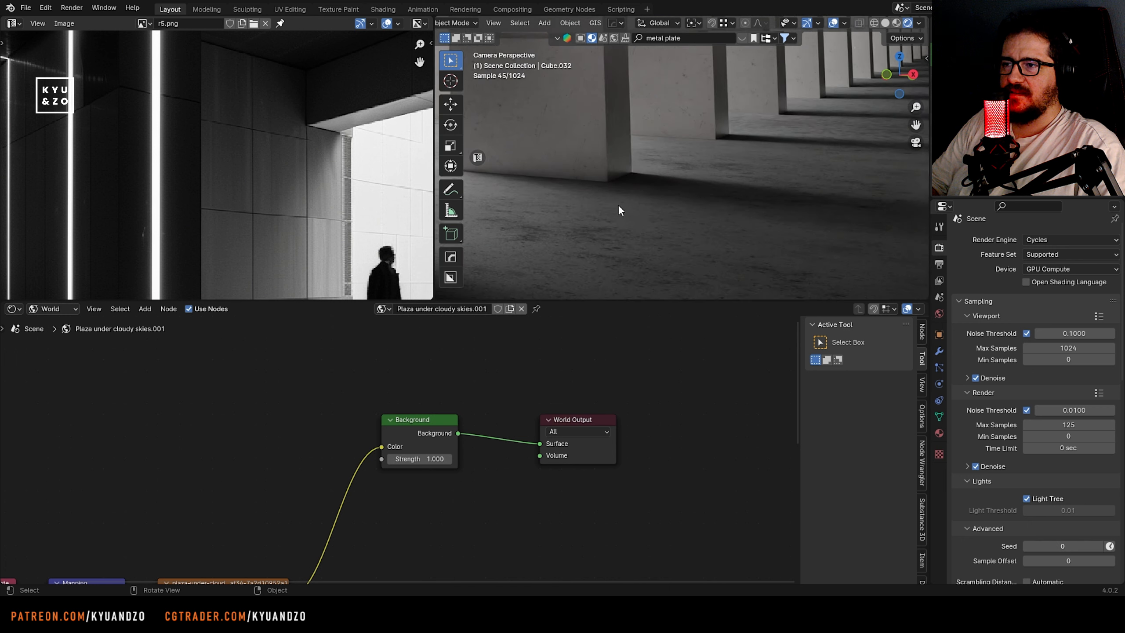
pyautogui.click(617, 202)
pyautogui.keyDown('shift'); pyautogui.moveTo(617, 204); pyautogui.dragTo(747, 277, button='middle'); pyautogui.keyUp('shift')
pyautogui.scroll(-8, 704, 193)
pyautogui.click(704, 193)
pyautogui.keyDown('shift'); pyautogui.moveTo(520, 162); pyautogui.dragTo(732, 126, button='middle'); pyautogui.keyUp('shift')
pyautogui.scroll(5, 655, 169)
pyautogui.scroll(-8, 554, 166)
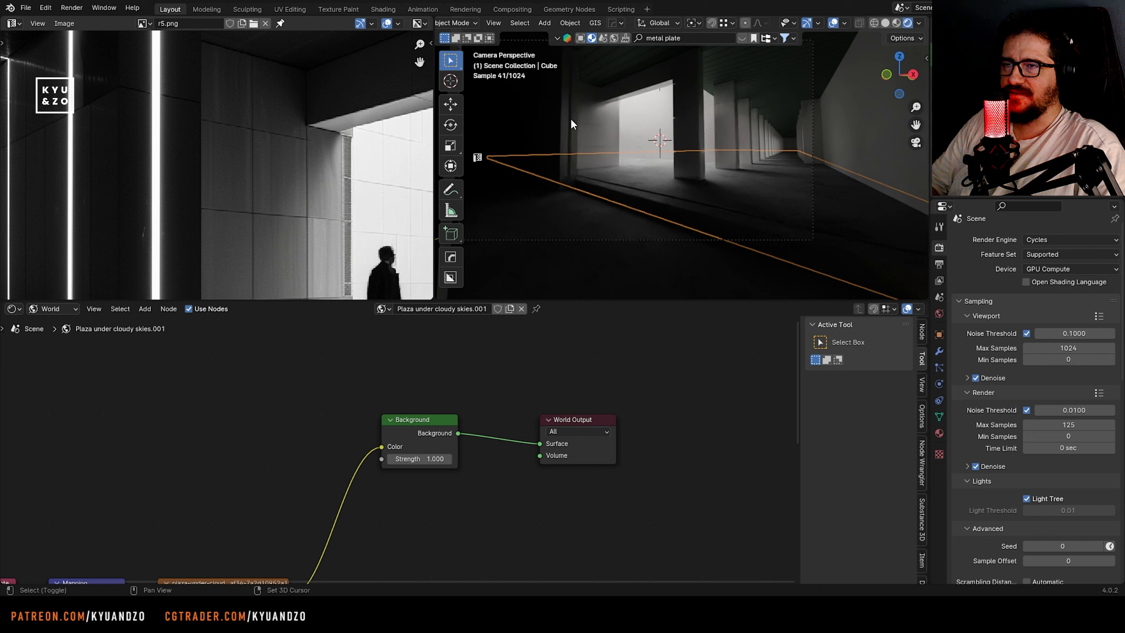
# Select the dark wall block and compare its recesses with the vertical light strips in the reference
pyautogui.click(571, 120)
pyautogui.keyDown('shift'); pyautogui.moveTo(571, 122); pyautogui.dragTo(673, 203, button='middle'); pyautogui.keyUp('shift')
pyautogui.scroll(3, 677, 165)
pyautogui.scroll(-6, 213, 173)
pyautogui.scroll(6, 149, 208)
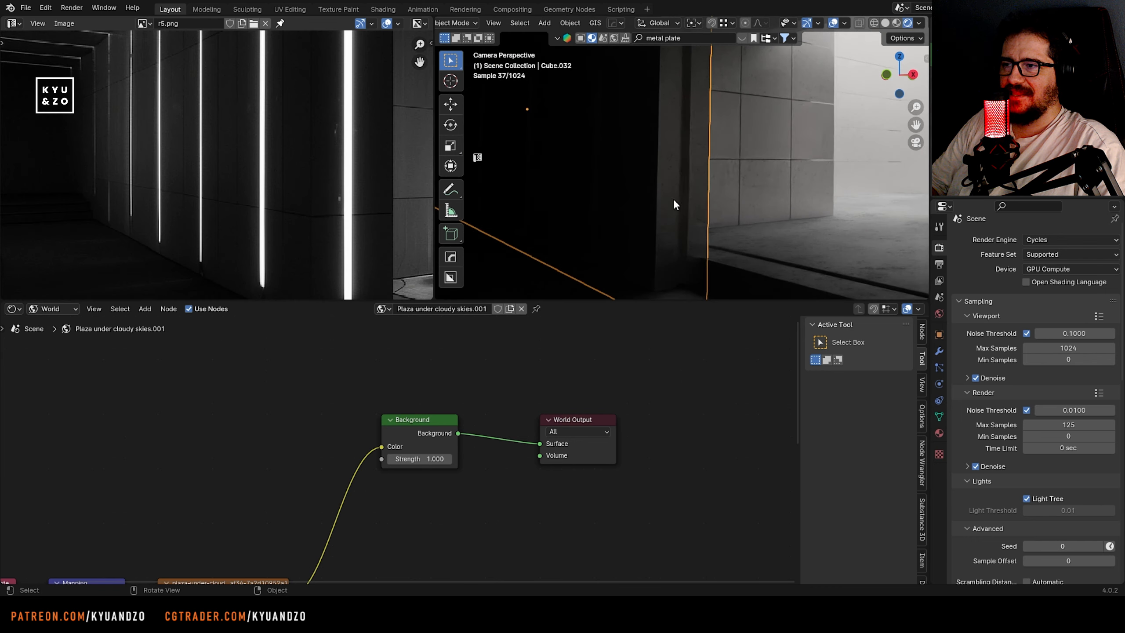
pyautogui.moveTo(301, 177); pyautogui.dragTo(264, 136, button='middle')
pyautogui.press('Tab')
pyautogui.press('KP_0')
pyautogui.hotkey('shift', '`')
pyautogui.click(681, 157)
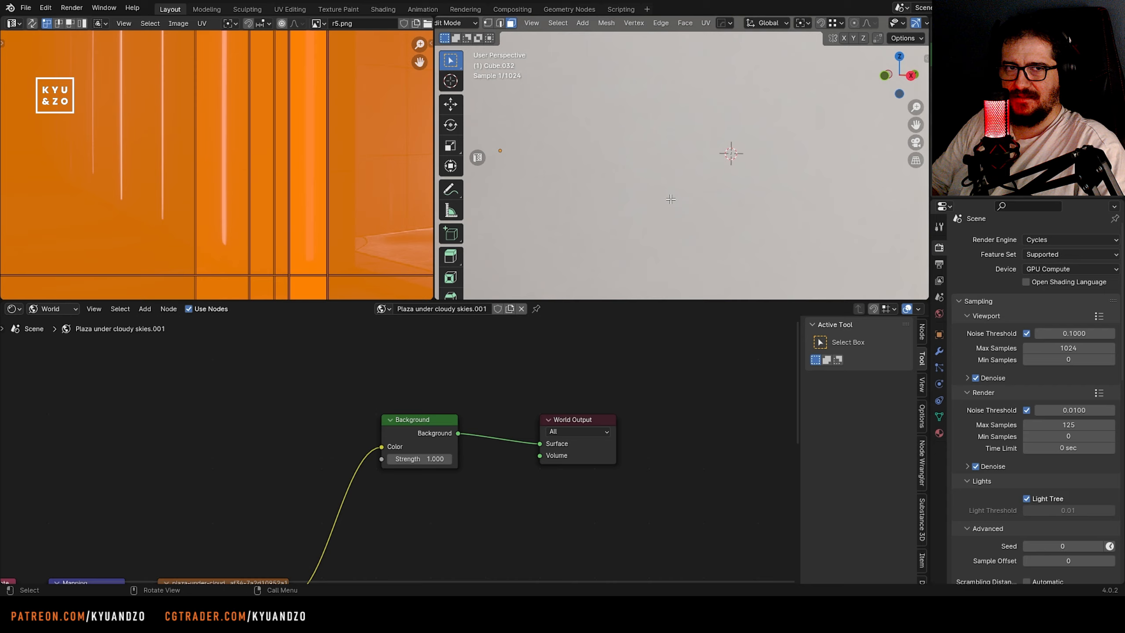
pyautogui.moveTo(731, 153); pyautogui.dragTo(547, 216, button='middle')
pyautogui.scroll(5, 615, 208)
pyautogui.press('Tab')
pyautogui.scroll(-8, 631, 204)
pyautogui.scroll(-5, 632, 203)
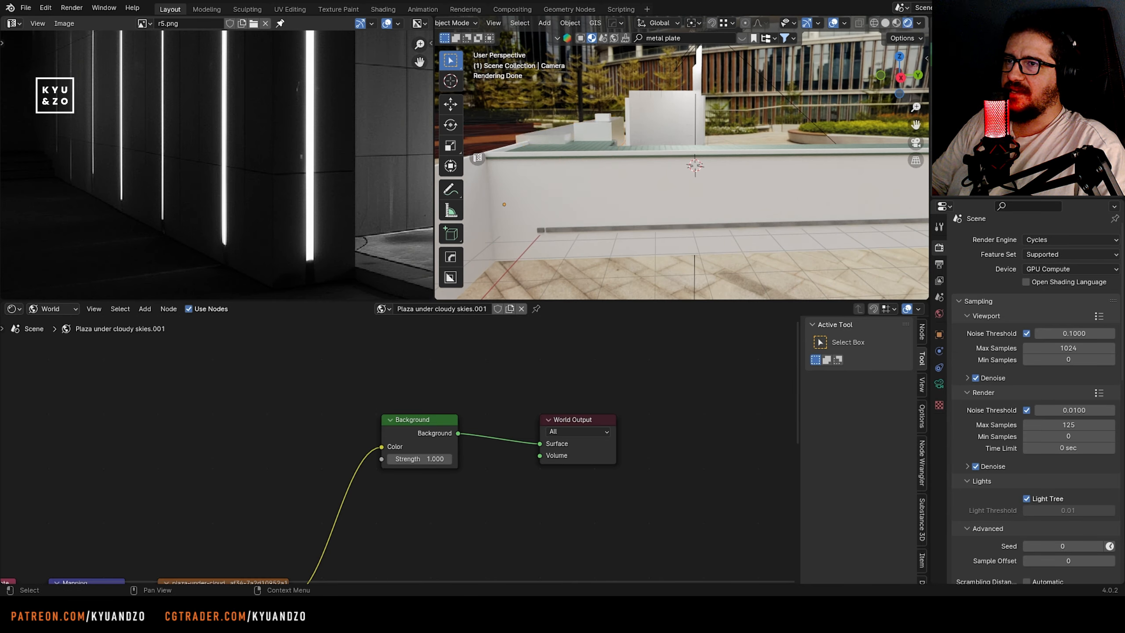
# Move the edge vertices of the wall panel behind the dark block to close the gap between them
pyautogui.press('KP_0')
pyautogui.click(675, 193)
pyautogui.scroll(5, 675, 194)
pyautogui.moveTo(678, 183); pyautogui.dragTo(699, 181, button='middle')
pyautogui.hotkey('shift', '`')
pyautogui.press('w')
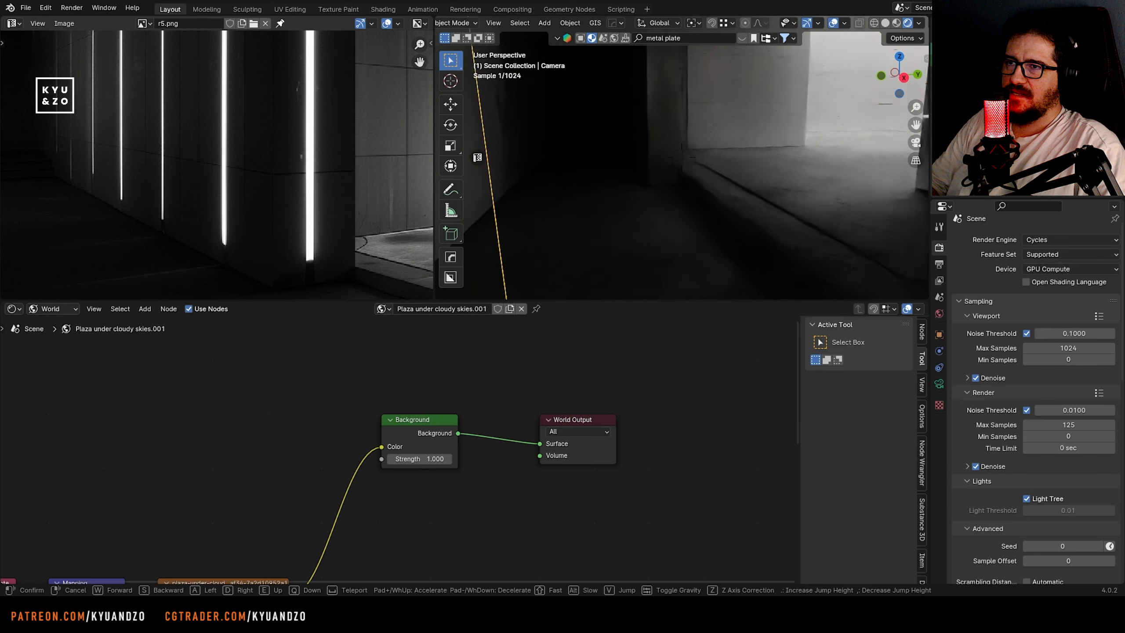
pyautogui.click(682, 157)
pyautogui.click(663, 212)
pyautogui.press('Tab')
pyautogui.hotkey('shift', '`')
pyautogui.press('w')
pyautogui.click(681, 157)
pyautogui.press('1')
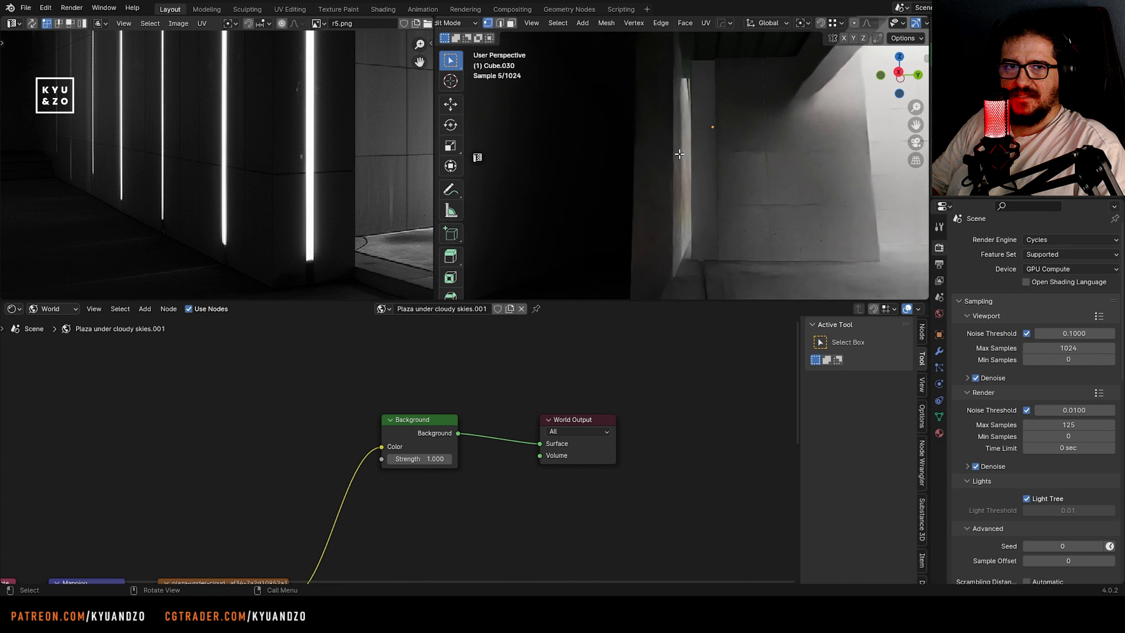
pyautogui.moveTo(679, 155); pyautogui.dragTo(675, 195, button='middle')
pyautogui.press('g')
pyautogui.press('d')
pyautogui.click(677, 223)
pyautogui.press('Tab')
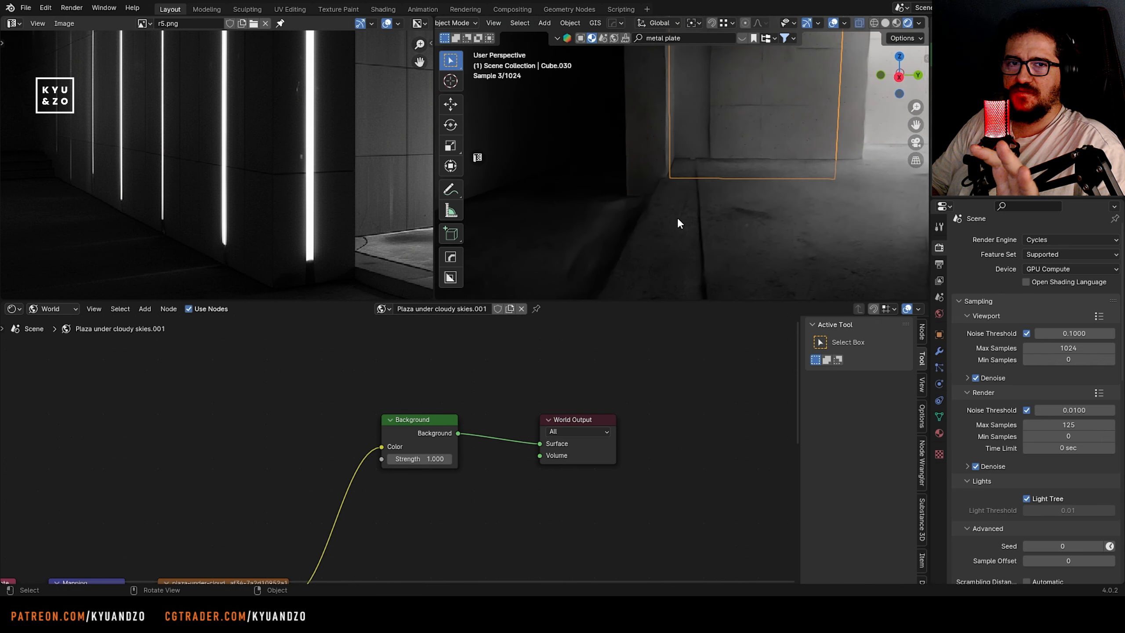
# Select the recessed vertical strip face at the dark block's near end and give it a new material in a second slot
pyautogui.hotkey('shift', '`')
pyautogui.click(681, 157)
pyautogui.click(640, 230)
pyautogui.press('Tab')
pyautogui.press('3')
pyautogui.click(668, 250)
pyautogui.hotkey('shift', '`')
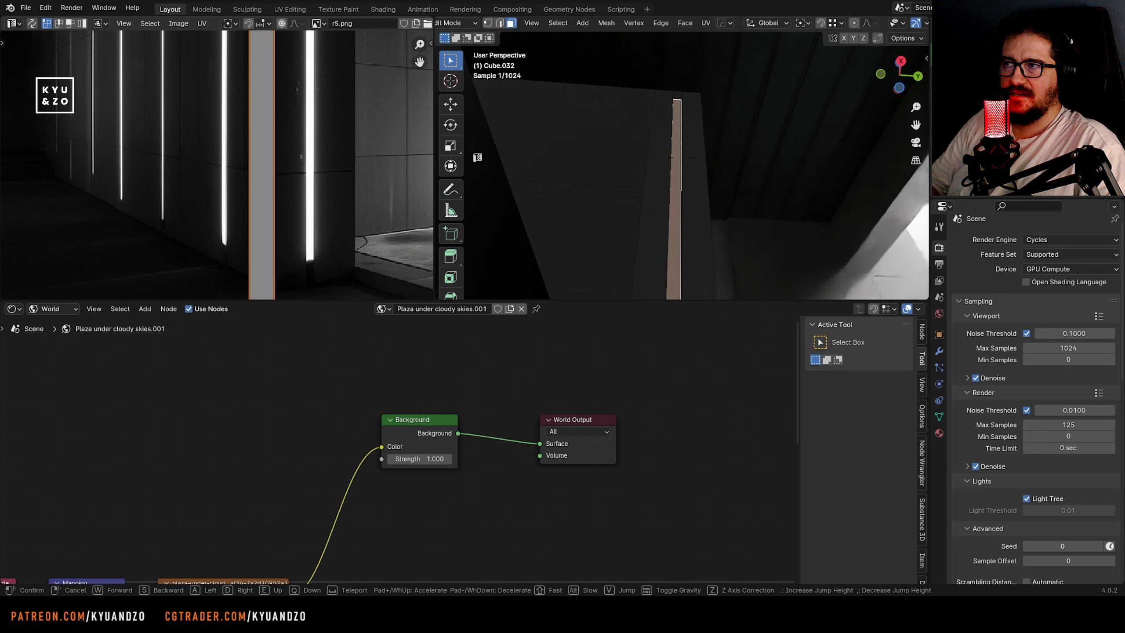
pyautogui.click(682, 158)
pyautogui.click(938, 433)
pyautogui.click(1114, 246)
pyautogui.click(991, 331)
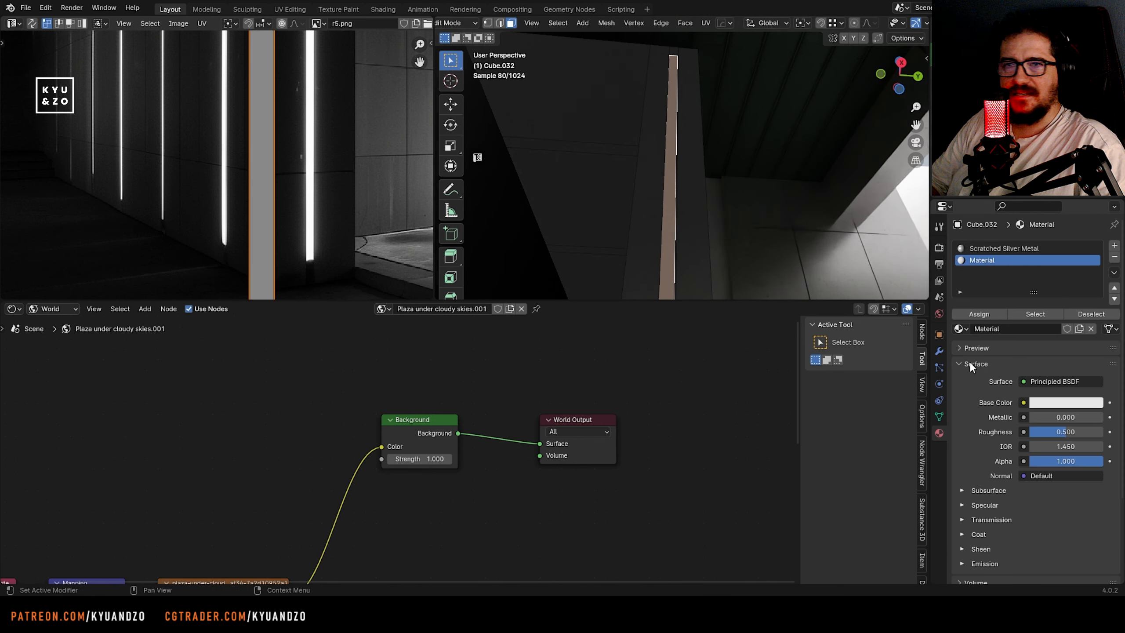
# Set the new strip material's emission strength to 10.7 and check the glowing strip from floor level
pyautogui.scroll(-5, 992, 443)
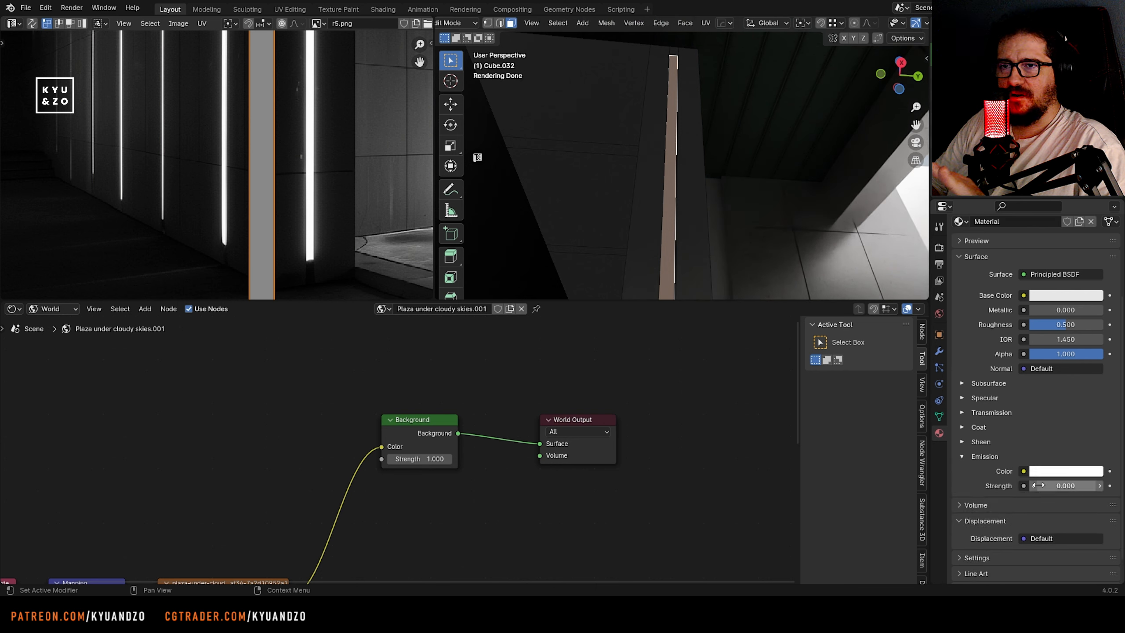
pyautogui.moveTo(1066, 486); pyautogui.dragTo(1085, 485)
pyautogui.press('Tab')
pyautogui.hotkey('shift', '`')
pyautogui.press('s')
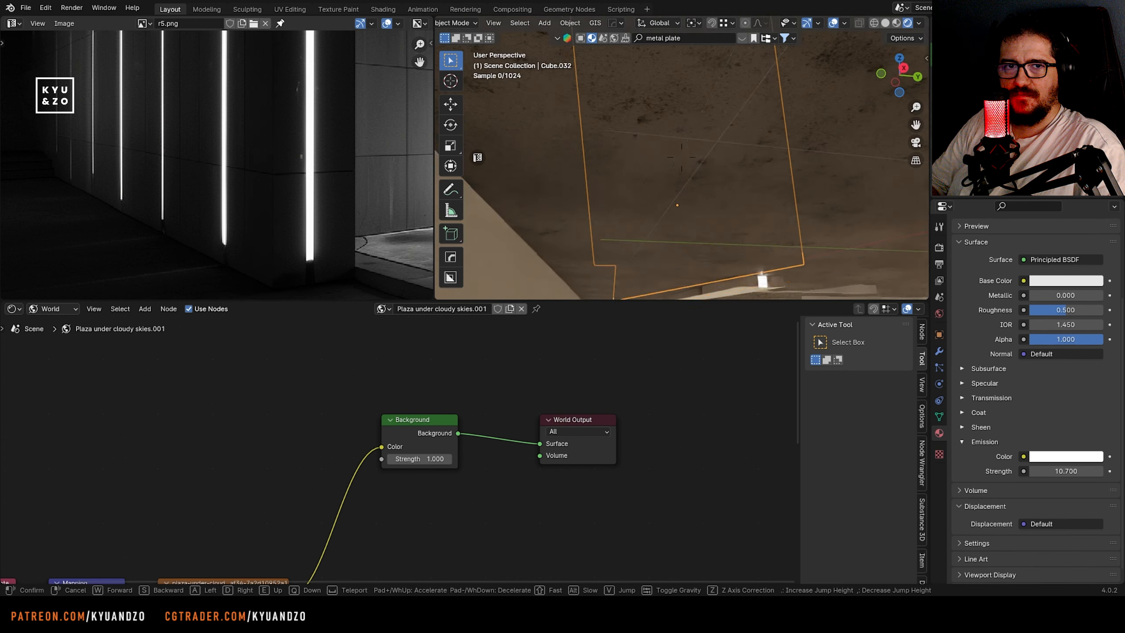
pyautogui.press('w')
# Switch to solid shading and add a horizontal loop cut near the base of the dark block across the light strip
pyautogui.press('w')
pyautogui.click(666, 191)
pyautogui.press('Tab')
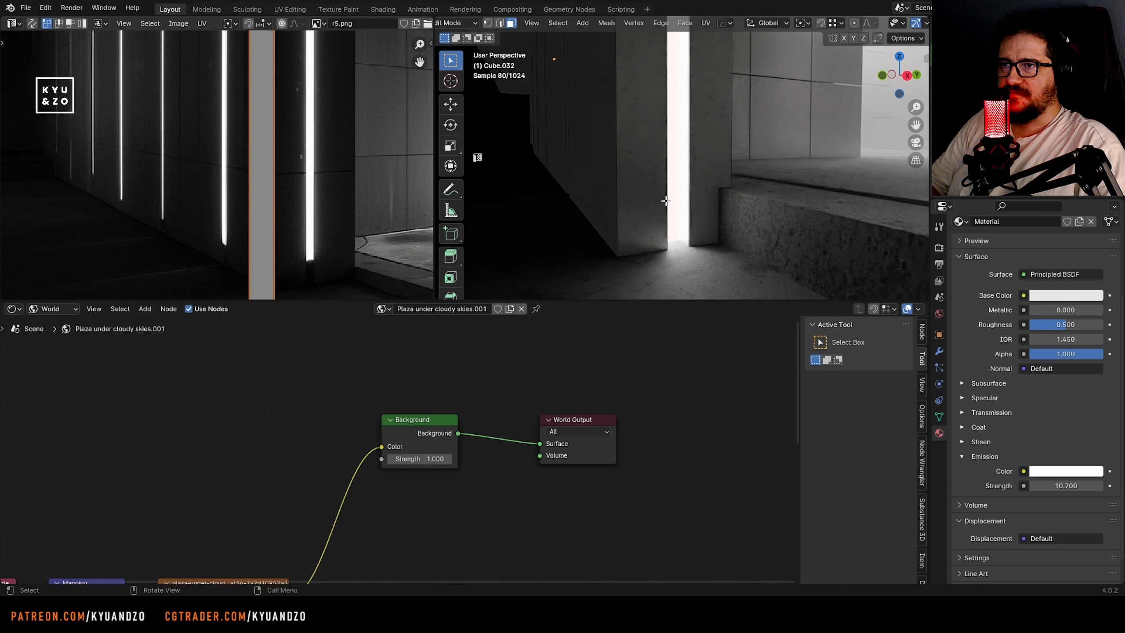
pyautogui.press('Tab')
pyautogui.click(885, 23)
pyautogui.hotkey('shift', '`')
pyautogui.press('w')
pyautogui.press('s')
pyautogui.click(682, 157)
pyautogui.press('Tab')
pyautogui.hotkey('ctrl', 'r')
pyautogui.click(571, 119)
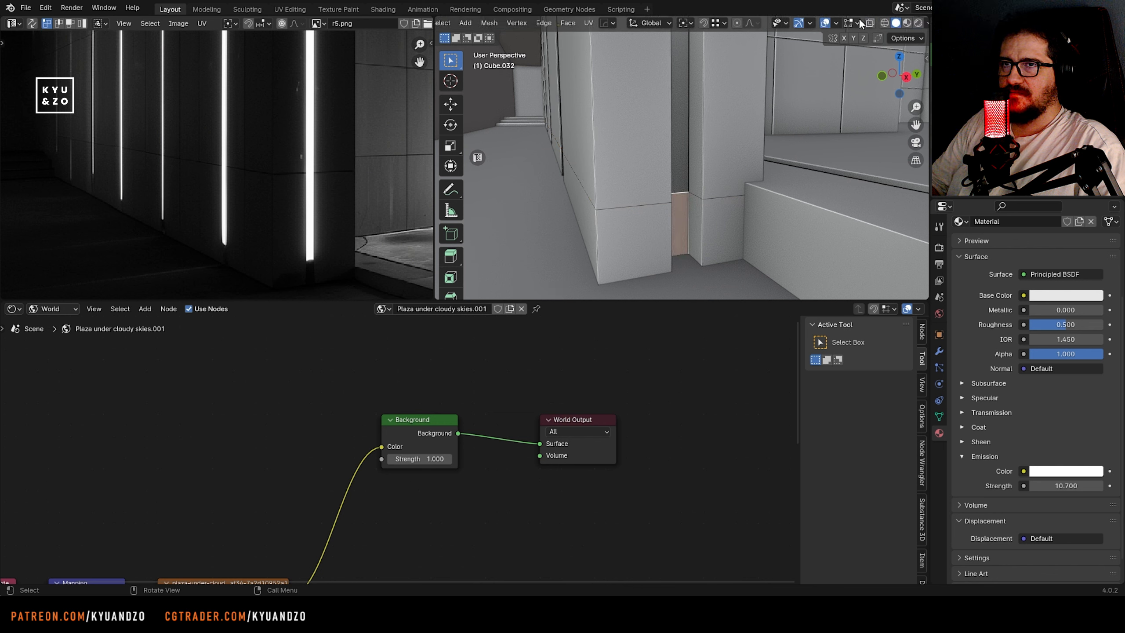
# Assign Scratched Silver Metal to the short face below the cut and check it in rendered shading
pyautogui.click(918, 23)
pyautogui.scroll(5, 981, 275)
pyautogui.click(979, 250)
pyautogui.click(973, 312)
pyautogui.press('Tab')
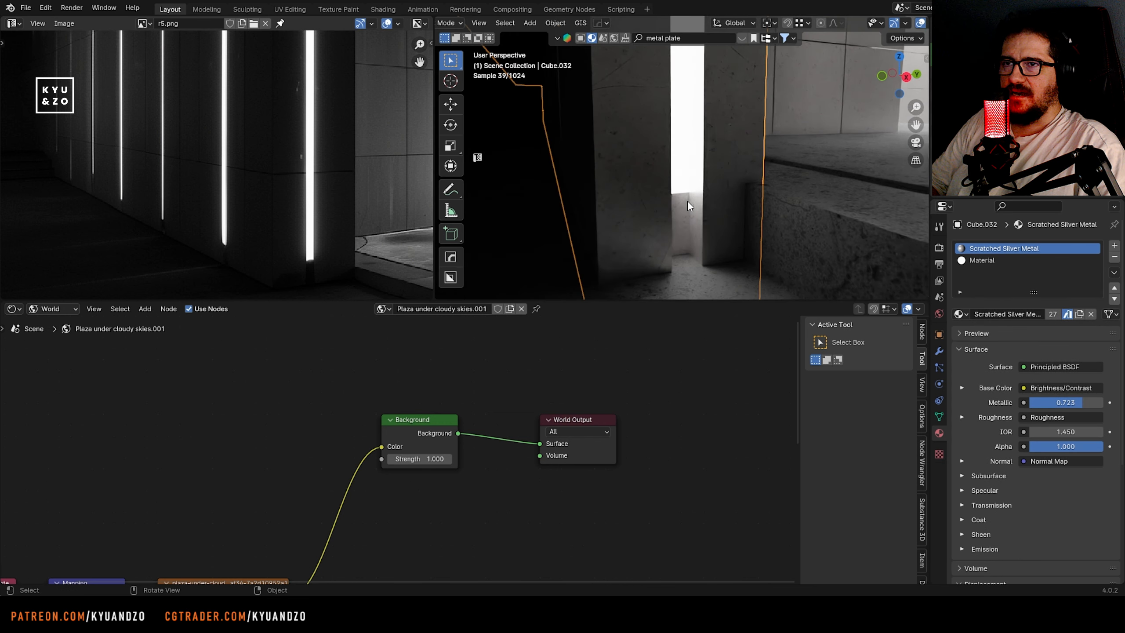
pyautogui.moveTo(688, 205); pyautogui.dragTo(817, 164, button='middle')
# Select the remaining recessed vertical strip faces along the dark block and assign the emissive Material to them
pyautogui.click(881, 23)
pyautogui.hotkey('shift', '`')
pyautogui.press('s')
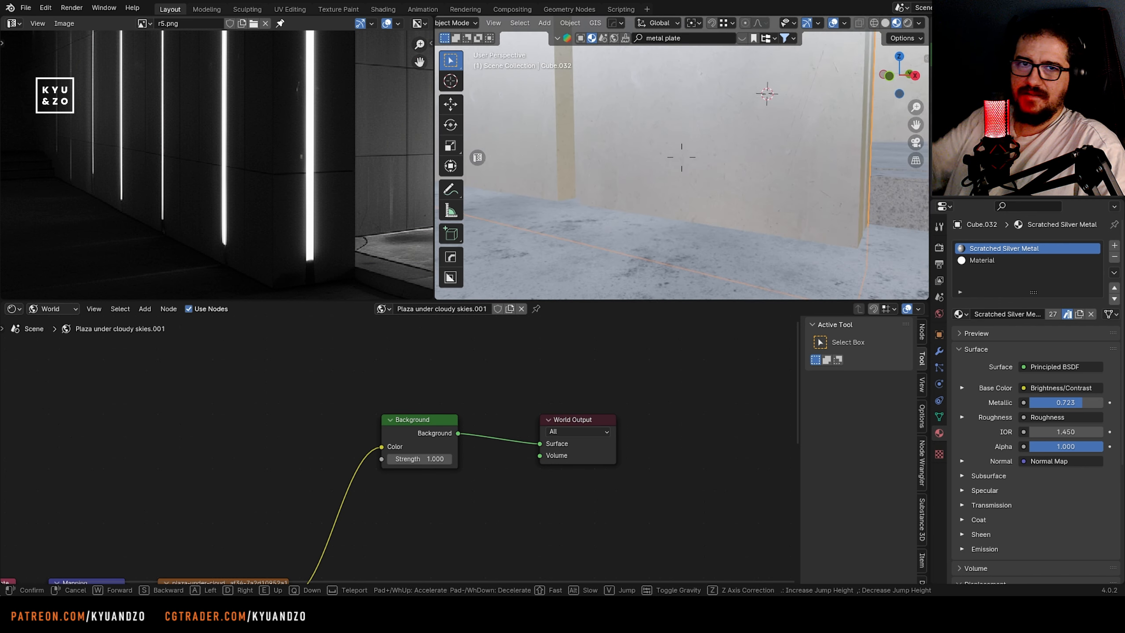
pyautogui.click(681, 157)
pyautogui.press('Tab')
pyautogui.click(713, 175)
pyautogui.hotkey('shift', '`')
pyautogui.press('a')
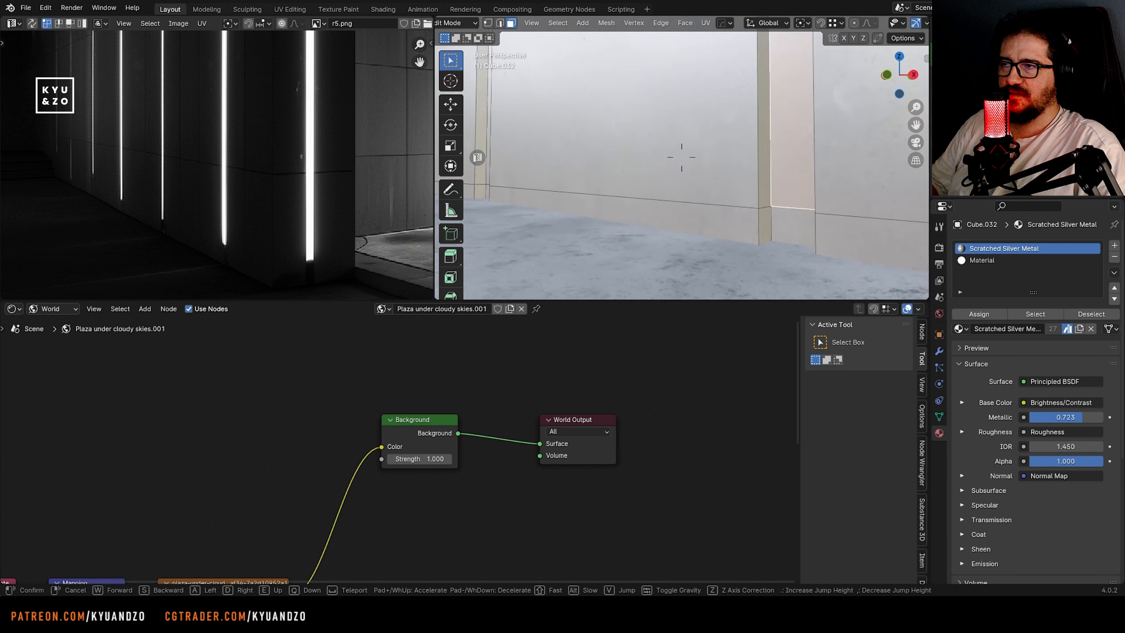
pyautogui.press('w')
pyautogui.click(720, 166)
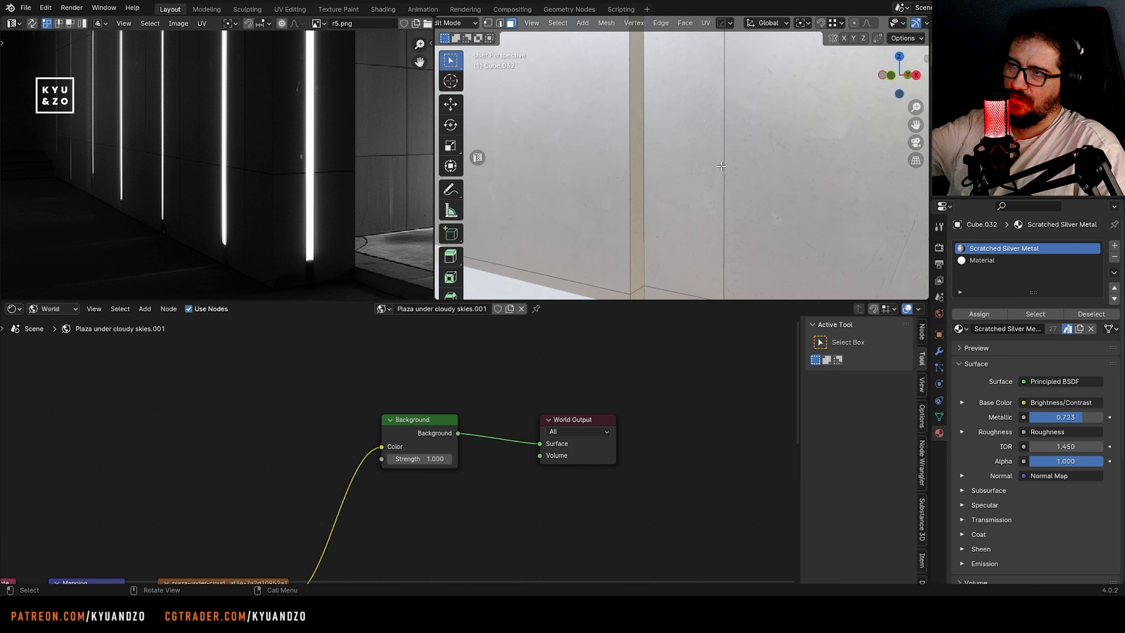
pyautogui.click(1017, 260)
pyautogui.click(978, 314)
# Compare the strips with the reference in rendered camera view and set the Material's emission strength to 0.8
pyautogui.press('Tab')
pyautogui.click(908, 23)
pyautogui.press('KP_0')
pyautogui.click(710, 206)
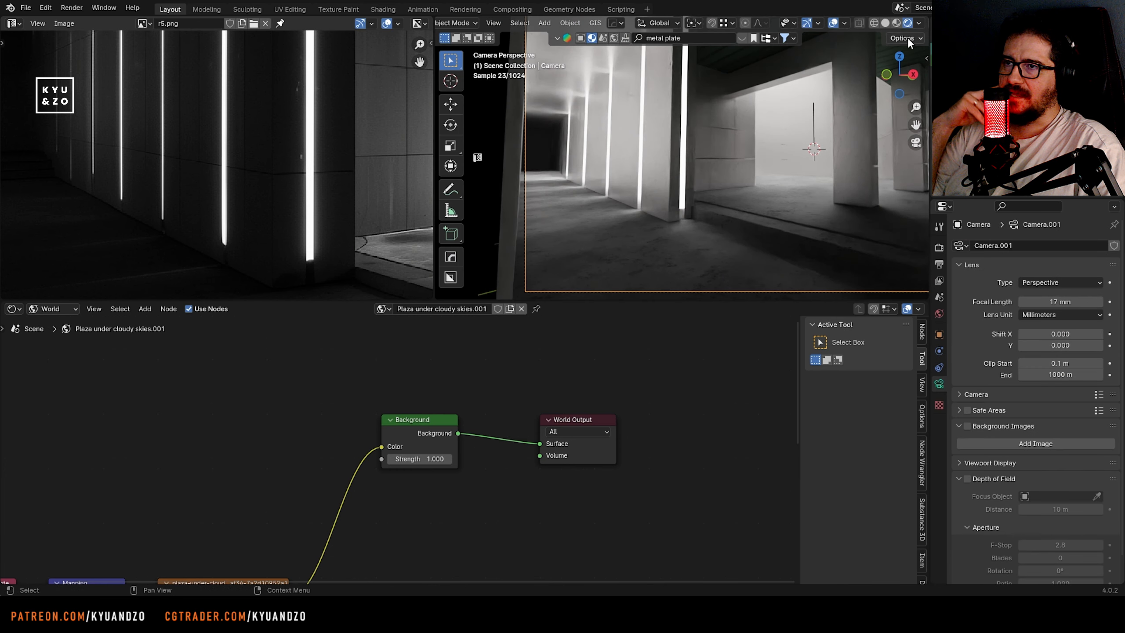
pyautogui.scroll(-4, 299, 140)
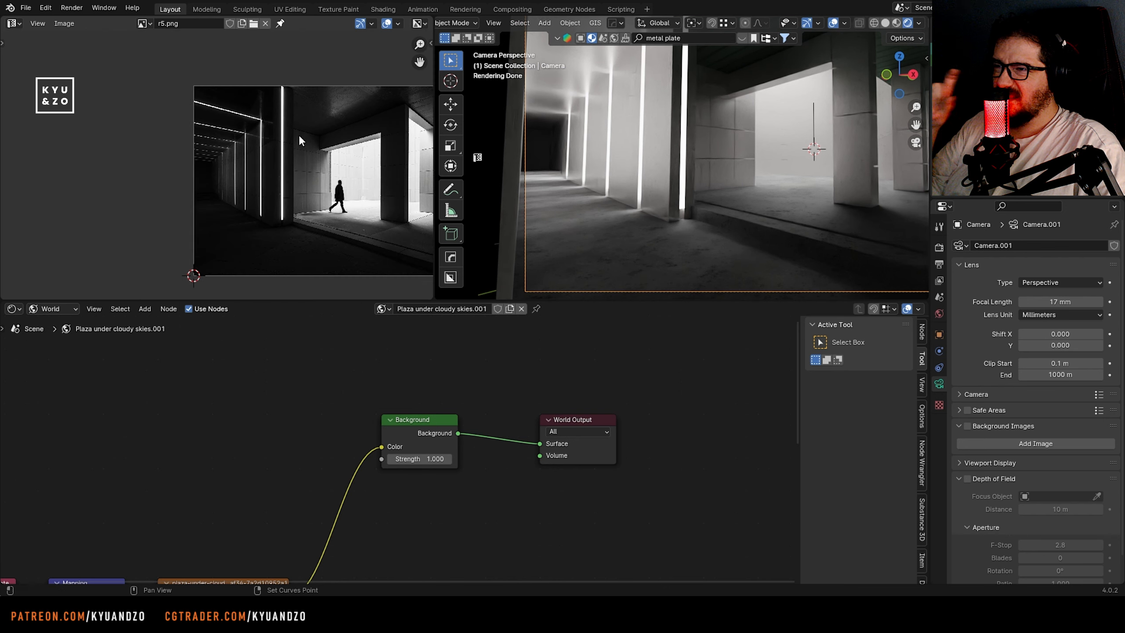
pyautogui.scroll(4, 216, 166)
pyautogui.scroll(1, 656, 196)
pyautogui.click(648, 184)
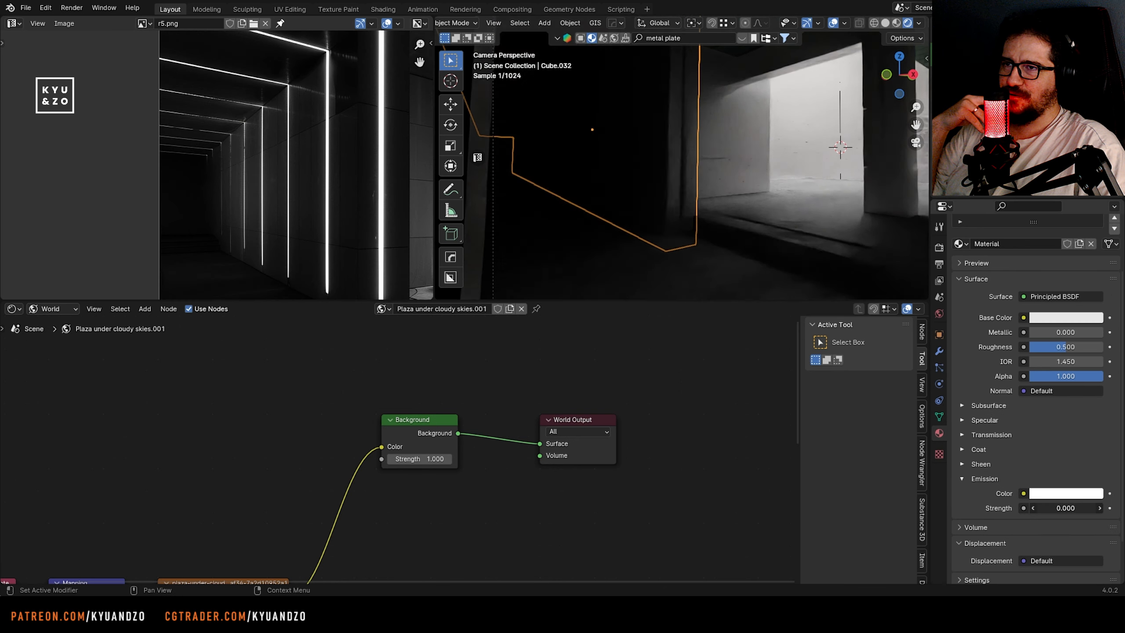
pyautogui.moveTo(1065, 508)
pyautogui.mouseDown()
pyautogui.moveTo(1079, 508)
pyautogui.moveTo(1056, 507)
pyautogui.mouseUp()
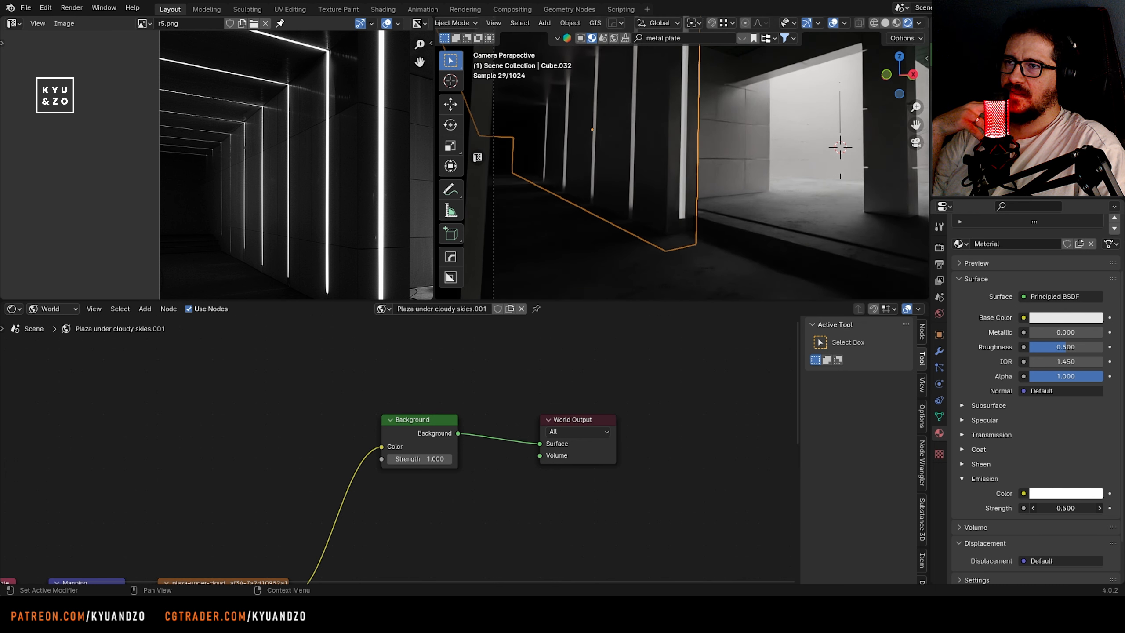
pyautogui.moveTo(1098, 508); pyautogui.dragTo(1067, 508)
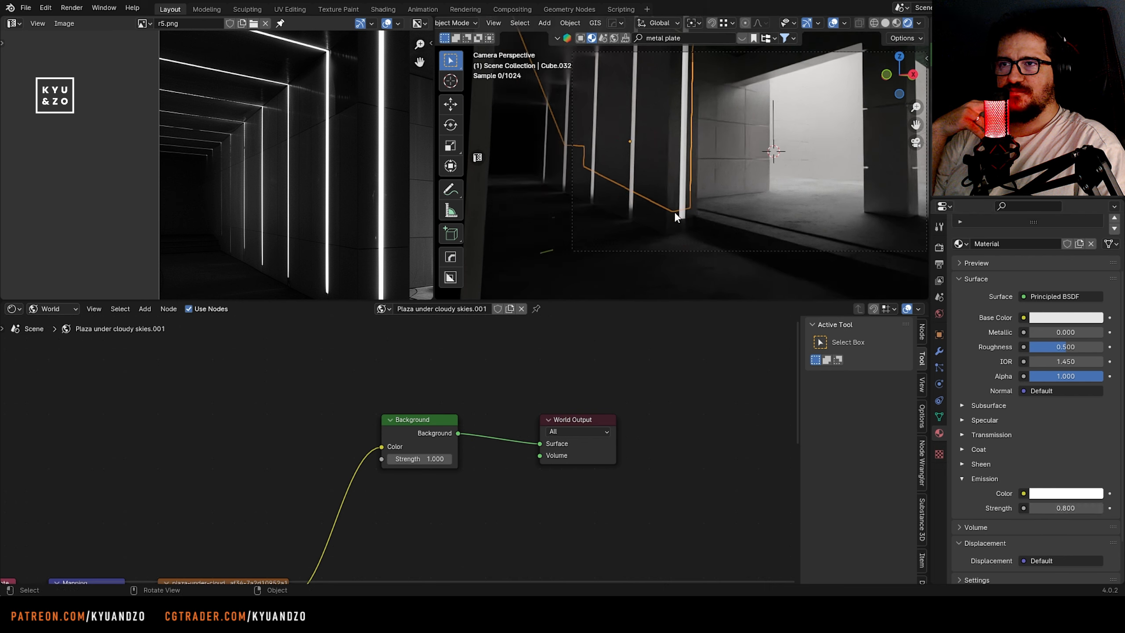
# Give the nearest vertical strip its own copy of the emissive material in a third slot with emission strength 4.4
pyautogui.scroll(-2, 675, 217)
pyautogui.click(697, 206)
pyautogui.click(625, 179)
pyautogui.scroll(5, 626, 179)
pyautogui.press('Tab')
pyautogui.click(653, 178)
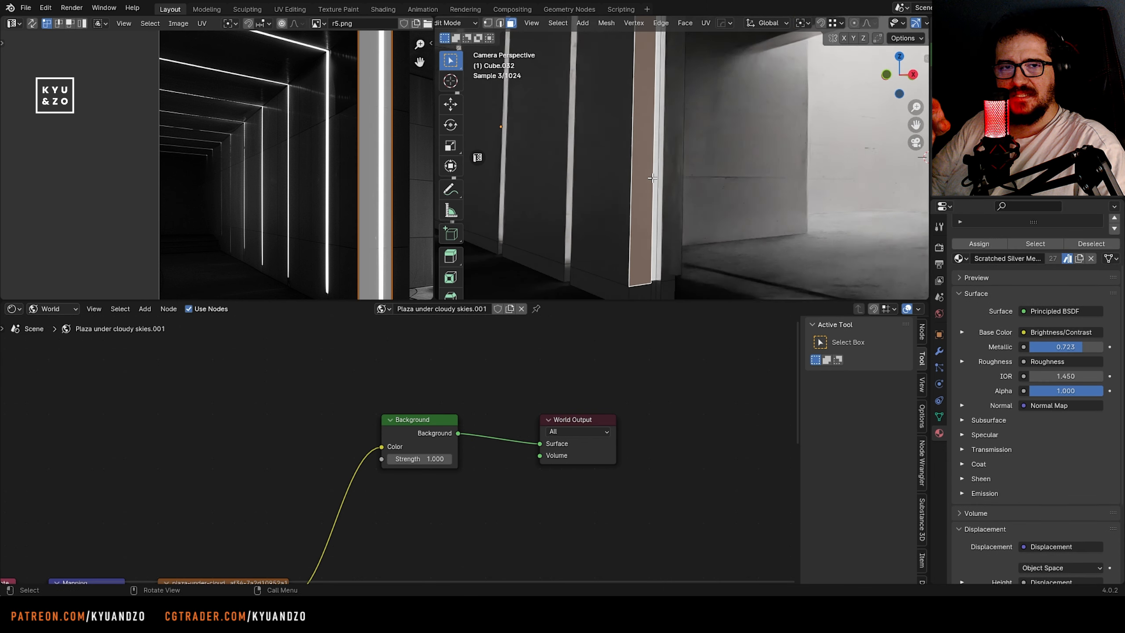
pyautogui.click(657, 178)
pyautogui.scroll(4, 1032, 354)
pyautogui.click(1114, 246)
pyautogui.click(960, 328)
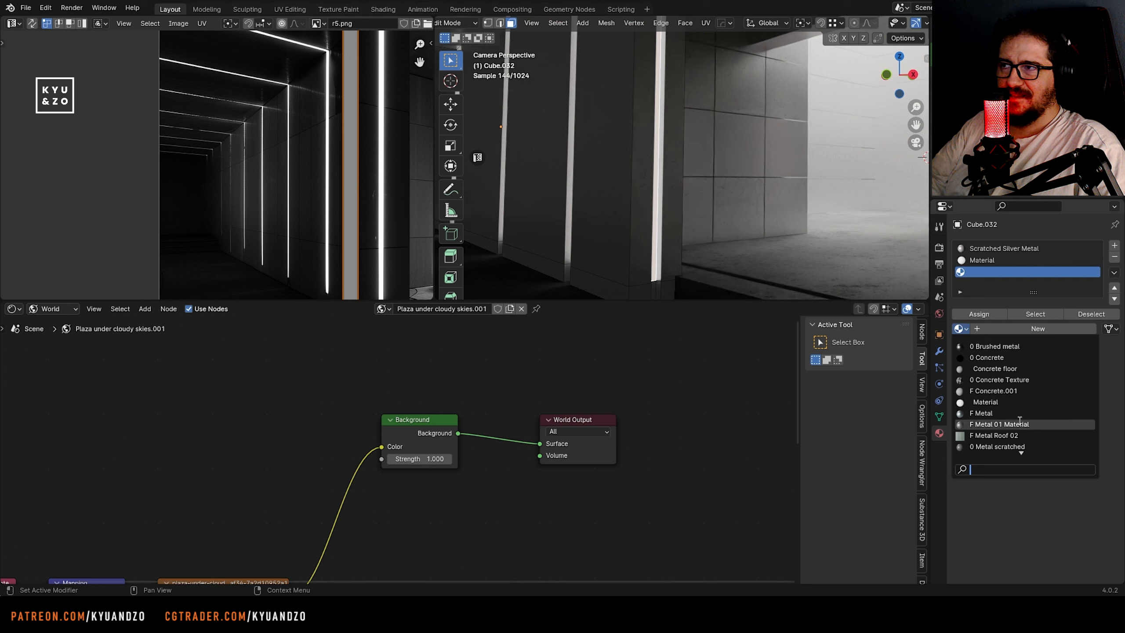
pyautogui.click(1031, 402)
pyautogui.click(971, 314)
pyautogui.scroll(-5, 1019, 355)
pyautogui.press('Tab')
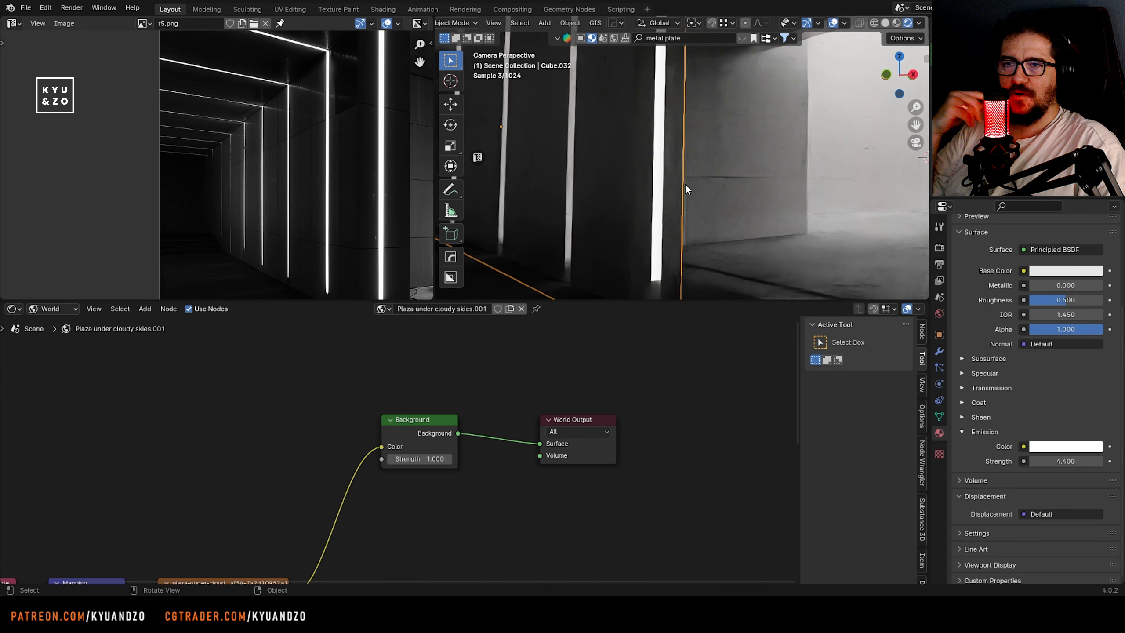
# Assign the dimmer emissive Material to the recessed overhead strip faces of the dark block
pyautogui.moveTo(407, 238); pyautogui.dragTo(245, 240, button='middle')
pyautogui.keyDown('shift'); pyautogui.moveTo(640, 157); pyautogui.dragTo(758, 262, button='middle'); pyautogui.keyUp('shift')
pyautogui.scroll(4, 755, 248)
pyautogui.press('Tab')
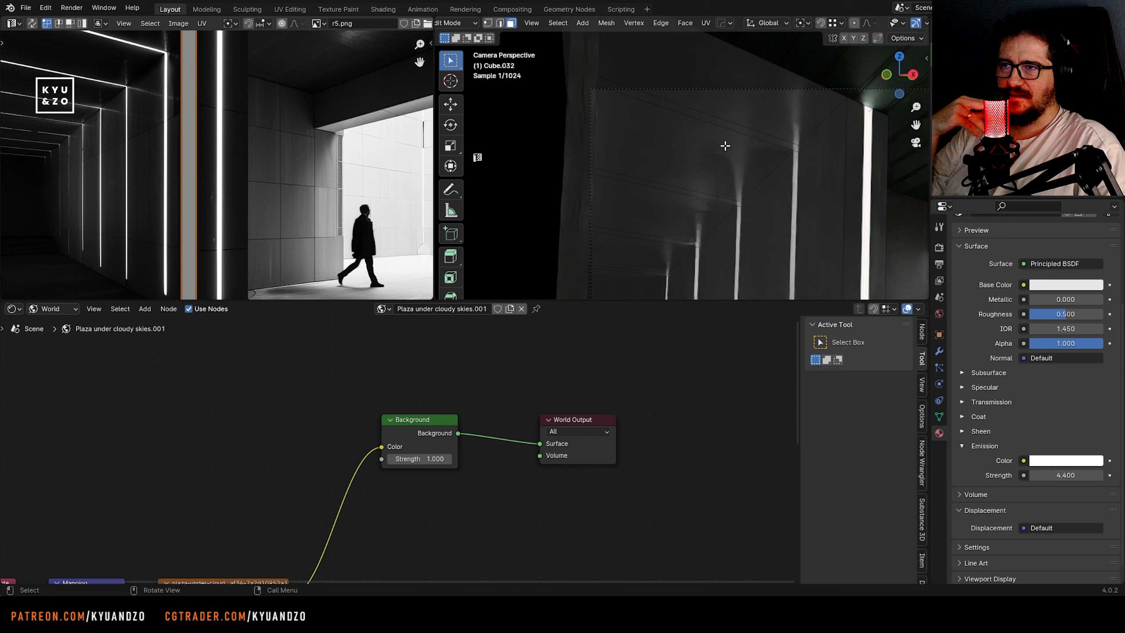
pyautogui.click(783, 115)
pyautogui.click(783, 123)
pyautogui.scroll(-4, 653, 276)
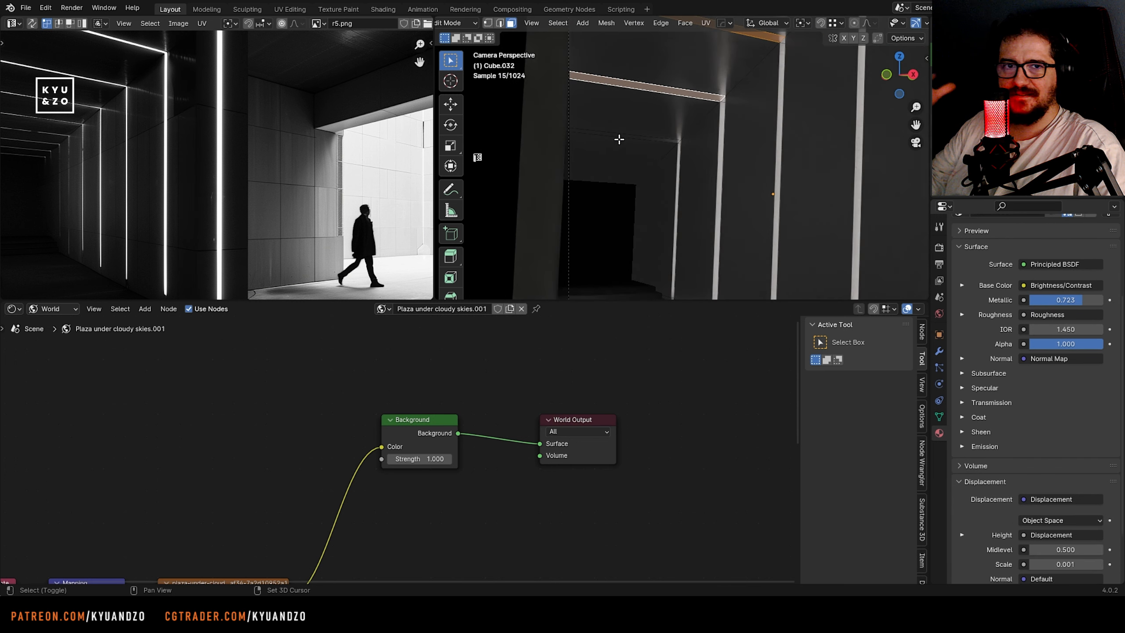
pyautogui.scroll(10, 972, 311)
pyautogui.press('Tab')
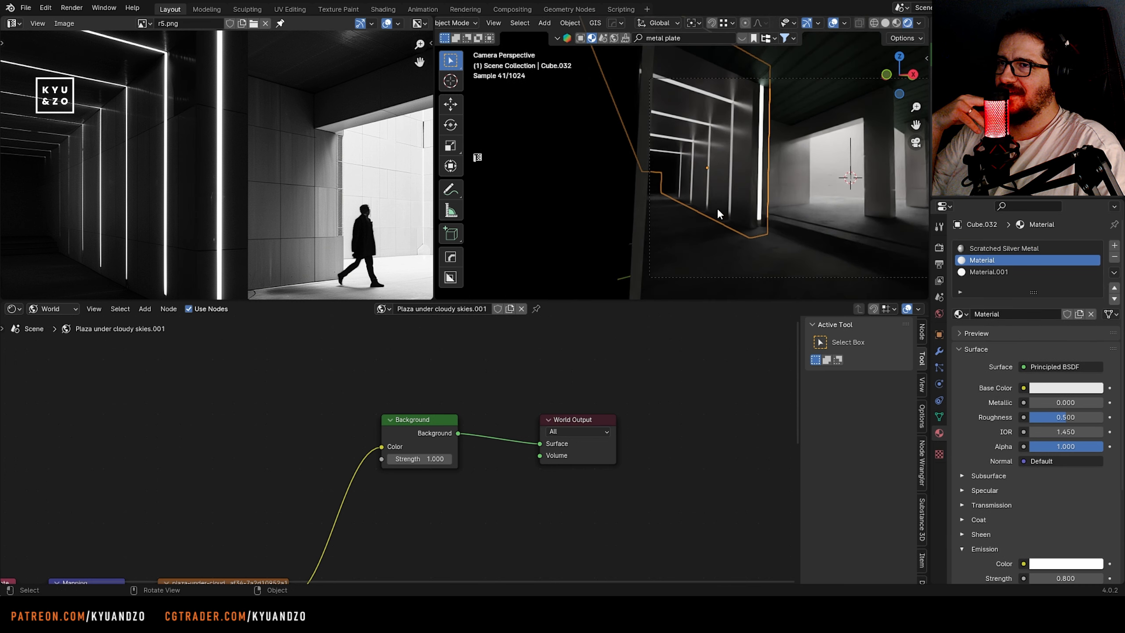
# Set the dimmer strip Material's emission strength to 0.5 and save the file
pyautogui.scroll(-2, 219, 170)
pyautogui.scroll(-3, 748, 220)
pyautogui.click(748, 220)
pyautogui.click(593, 203)
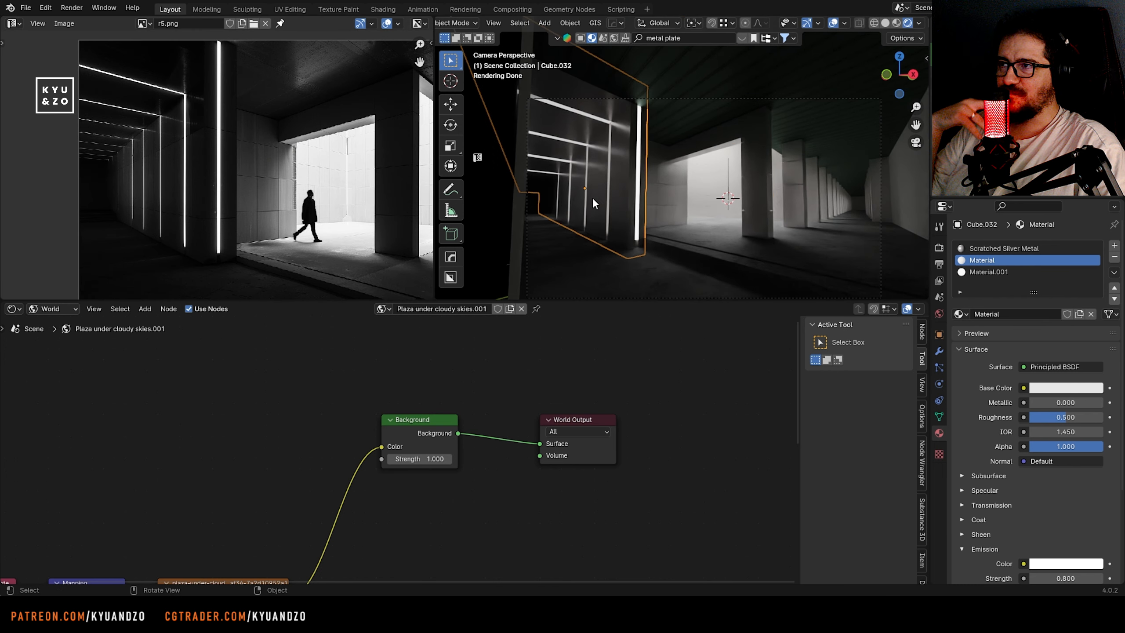
pyautogui.scroll(-2, 1047, 552)
pyautogui.moveTo(1065, 531)
pyautogui.mouseDown()
pyautogui.moveTo(1034, 532)
pyautogui.moveTo(1091, 531)
pyautogui.moveTo(1058, 531)
pyautogui.mouseUp()
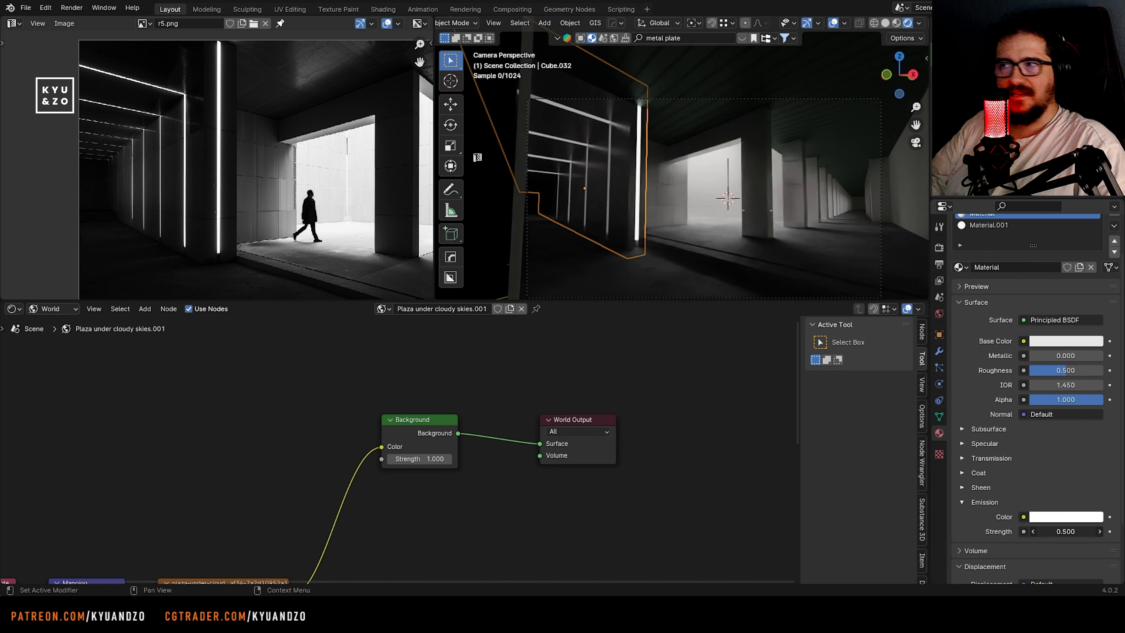
pyautogui.click(669, 208)
pyautogui.scroll(-2, 685, 256)
pyautogui.hotkey('ctrl', 's')
pyautogui.scroll(2, 685, 255)
# Make the dark block's Scratched Silver Metal a single-user copy and show its object shader nodes
pyautogui.click(617, 163)
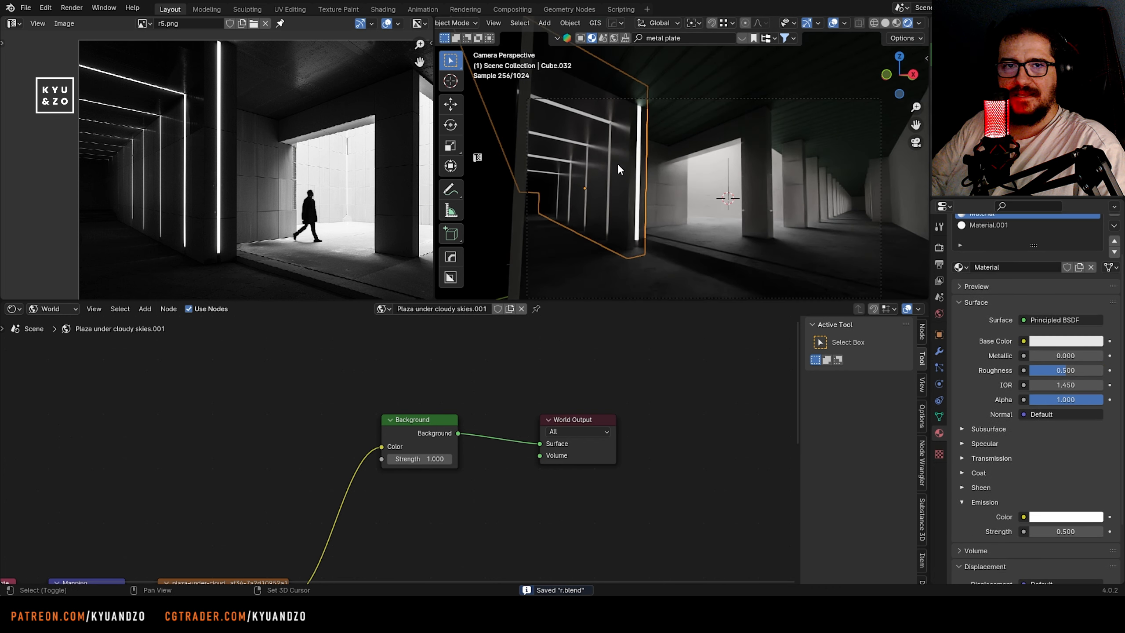
pyautogui.scroll(2, 617, 164)
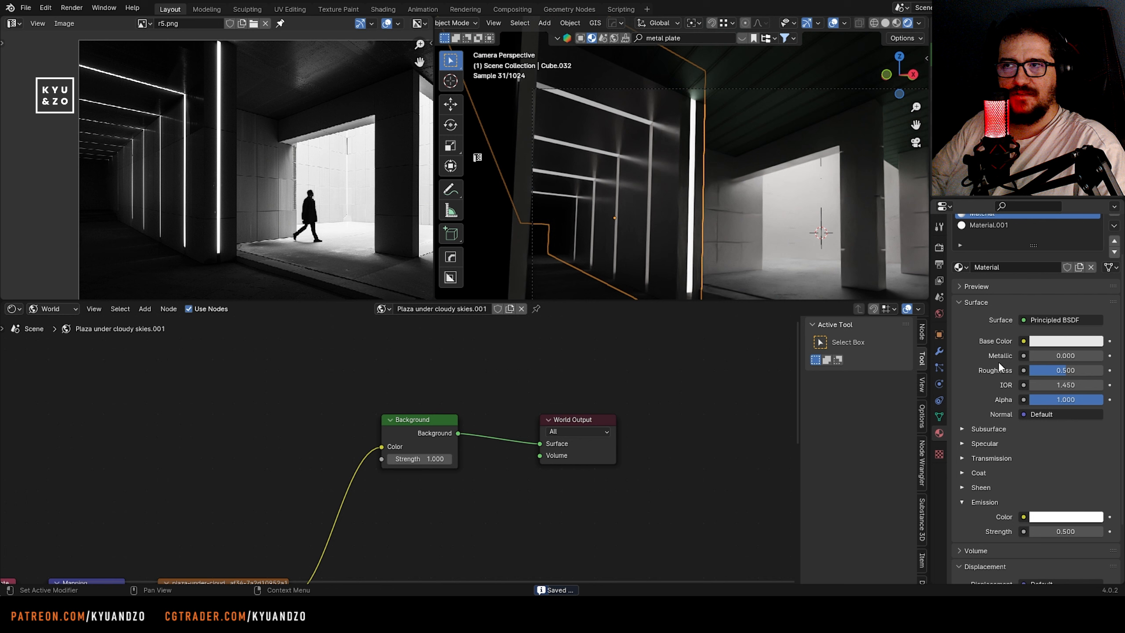
pyautogui.scroll(3, 1019, 350)
pyautogui.click(1004, 248)
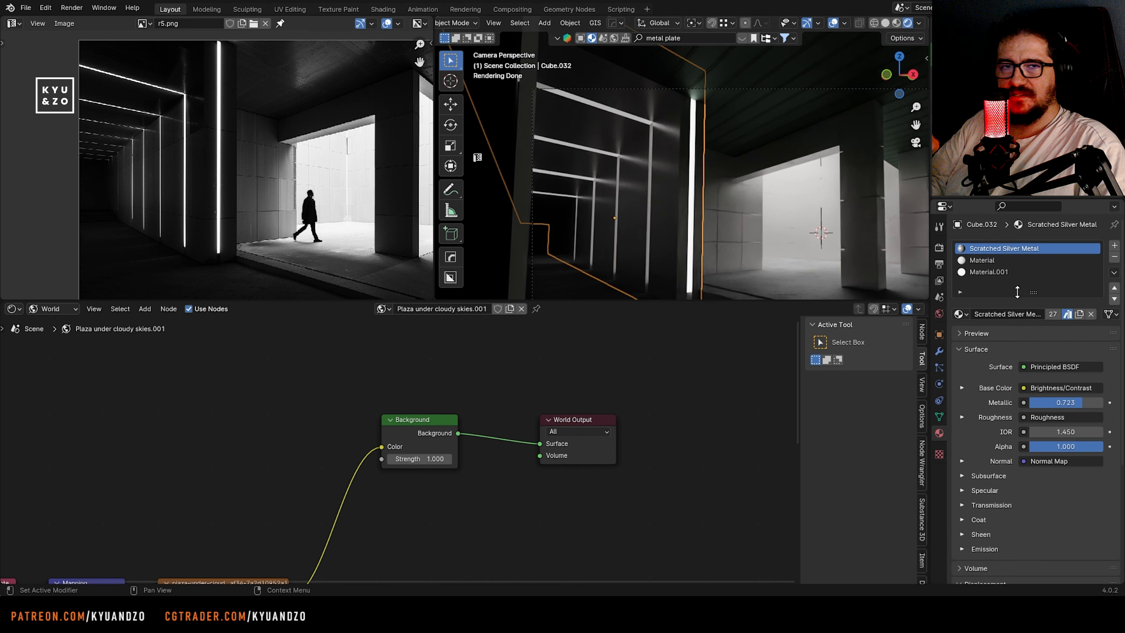
pyautogui.scroll(-2, 416, 378)
pyautogui.moveTo(416, 377); pyautogui.dragTo(595, 320, button='middle')
pyautogui.click(73, 309)
pyautogui.click(60, 326)
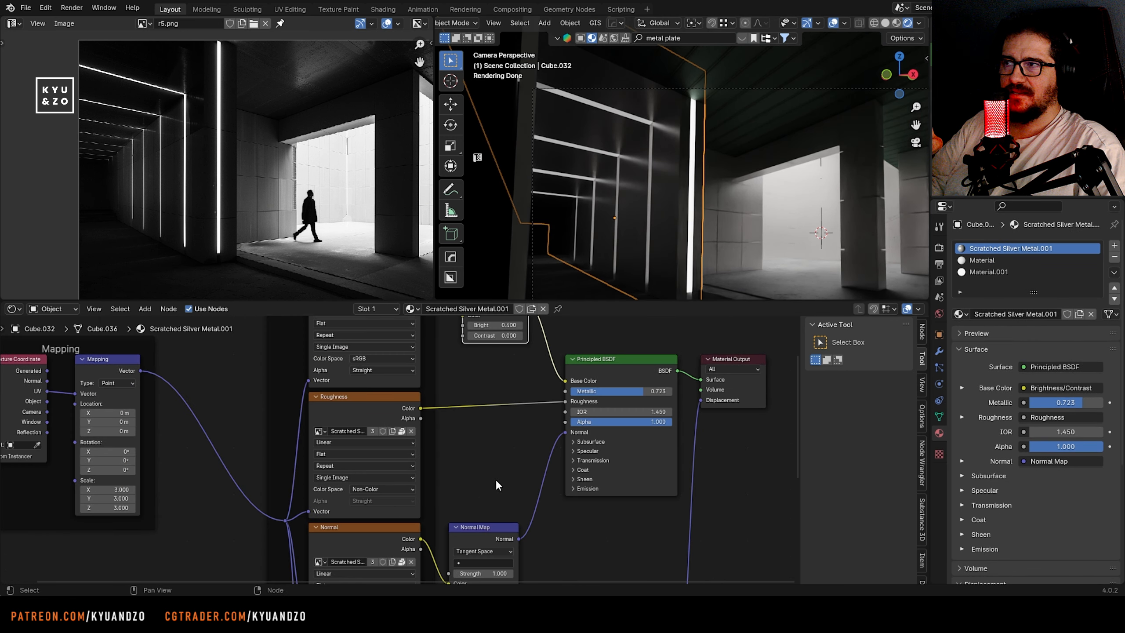
# Disconnect the roughness map on the copied metal and set metallic 0.659, roughness 0.427 and specular IOR Level 0.318
pyautogui.moveTo(587, 419); pyautogui.dragTo(550, 428, button='middle')
pyautogui.scroll(4, 551, 428)
pyautogui.click(534, 466)
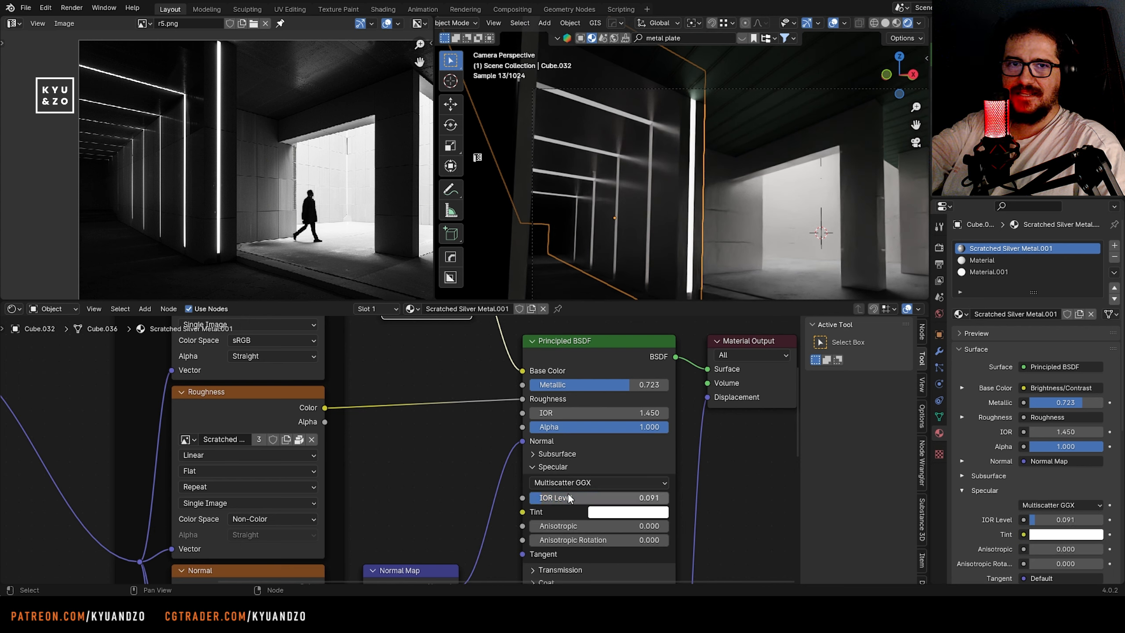
pyautogui.hotkey('ctrl', 'z')
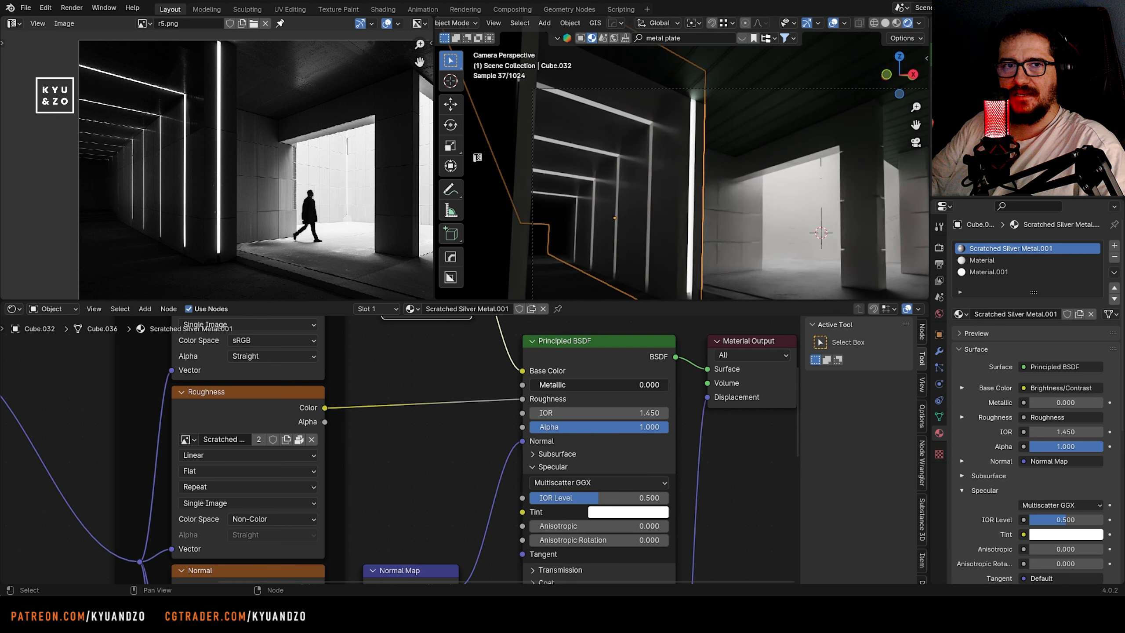
pyautogui.moveTo(563, 384); pyautogui.dragTo(601, 385)
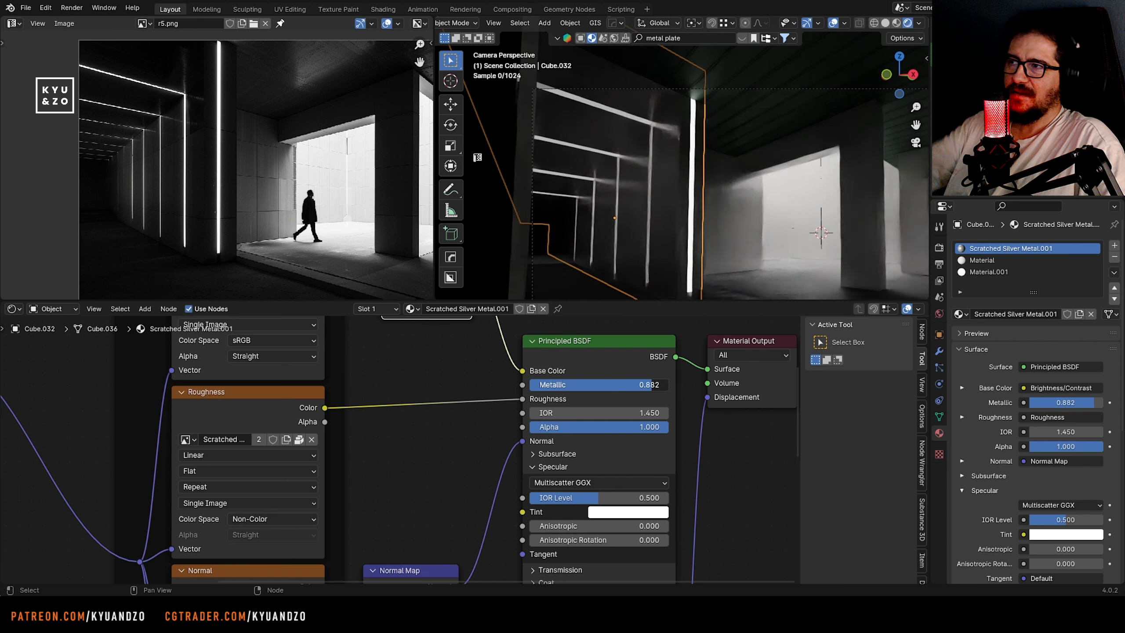
pyautogui.moveTo(519, 400); pyautogui.dragTo(494, 407)
pyautogui.moveTo(571, 400)
pyautogui.mouseDown()
pyautogui.moveTo(546, 400)
pyautogui.moveTo(589, 400)
pyautogui.mouseUp()
pyautogui.keyDown('shift'); pyautogui.moveTo(469, 434); pyautogui.dragTo(426, 367, button='middle'); pyautogui.keyUp('shift')
pyautogui.moveTo(553, 429); pyautogui.dragTo(536, 430)
pyautogui.moveTo(408, 376); pyautogui.dragTo(372, 503, button='middle')
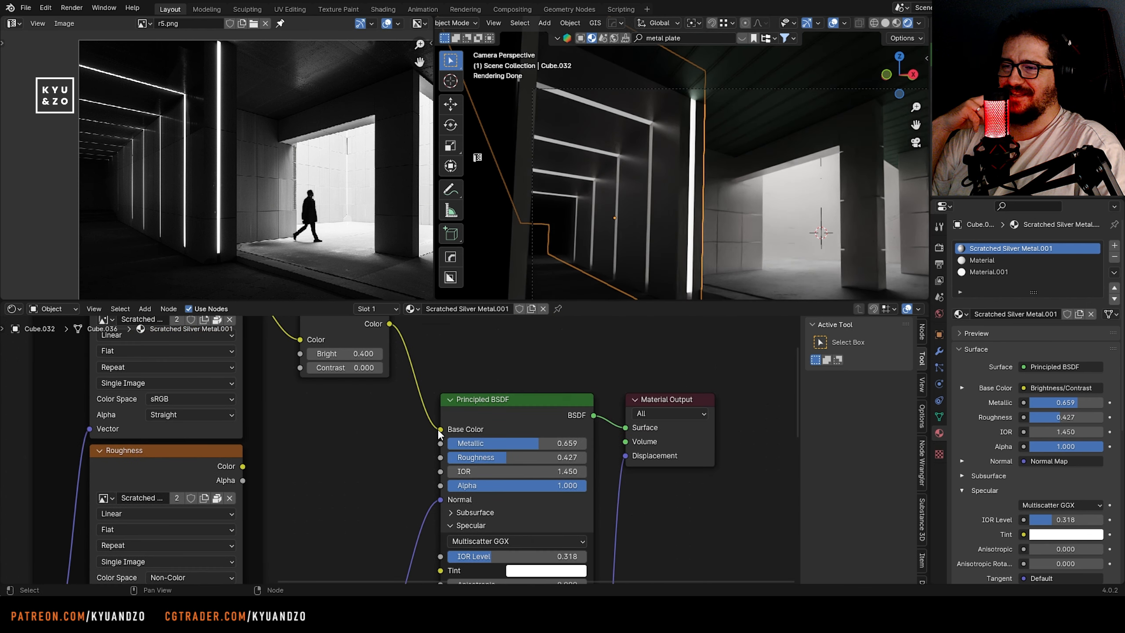
# Disconnect the texture from the copied metal's base color, darken the plain color and check the render
pyautogui.moveTo(439, 430); pyautogui.dragTo(411, 436)
pyautogui.click(554, 430)
pyautogui.moveTo(634, 270)
pyautogui.mouseDown()
pyautogui.moveTo(634, 304)
pyautogui.moveTo(634, 245)
pyautogui.moveTo(634, 265)
pyautogui.mouseUp()
pyautogui.click(732, 226)
pyautogui.scroll(-1, 620, 206)
pyautogui.scroll(2, 629, 159)
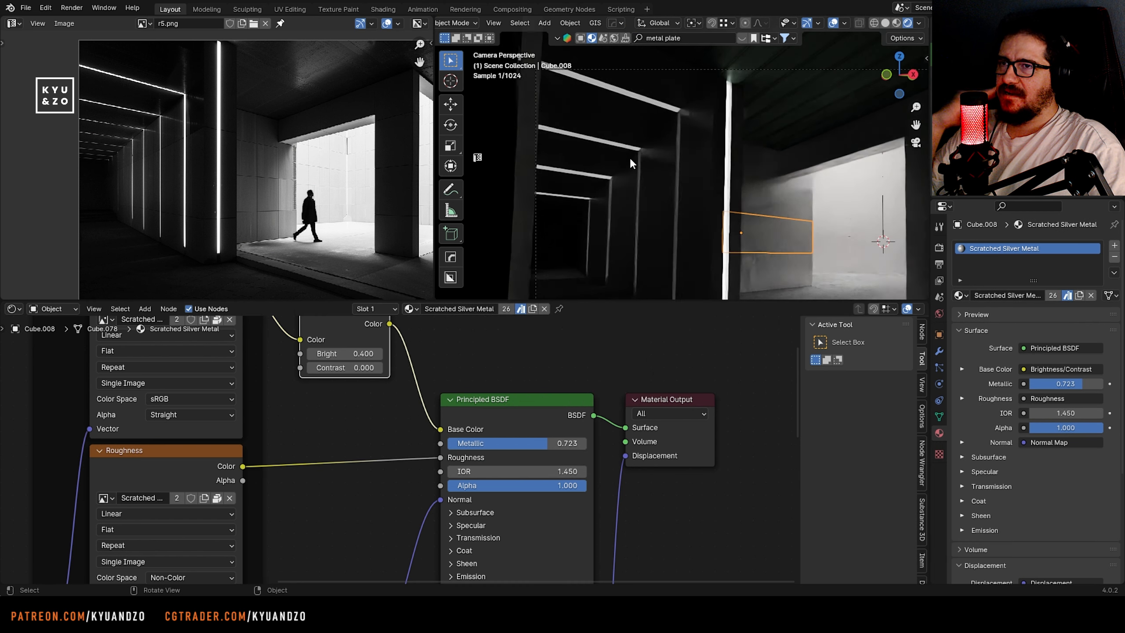
# Reselect the dark block and set its dimmer strip Material's emission strength to 0.7
pyautogui.click(631, 160)
pyautogui.scroll(3, 634, 161)
pyautogui.scroll(-2, 634, 162)
pyautogui.click(999, 260)
pyautogui.scroll(-3, 1007, 442)
pyautogui.scroll(3, 1060, 349)
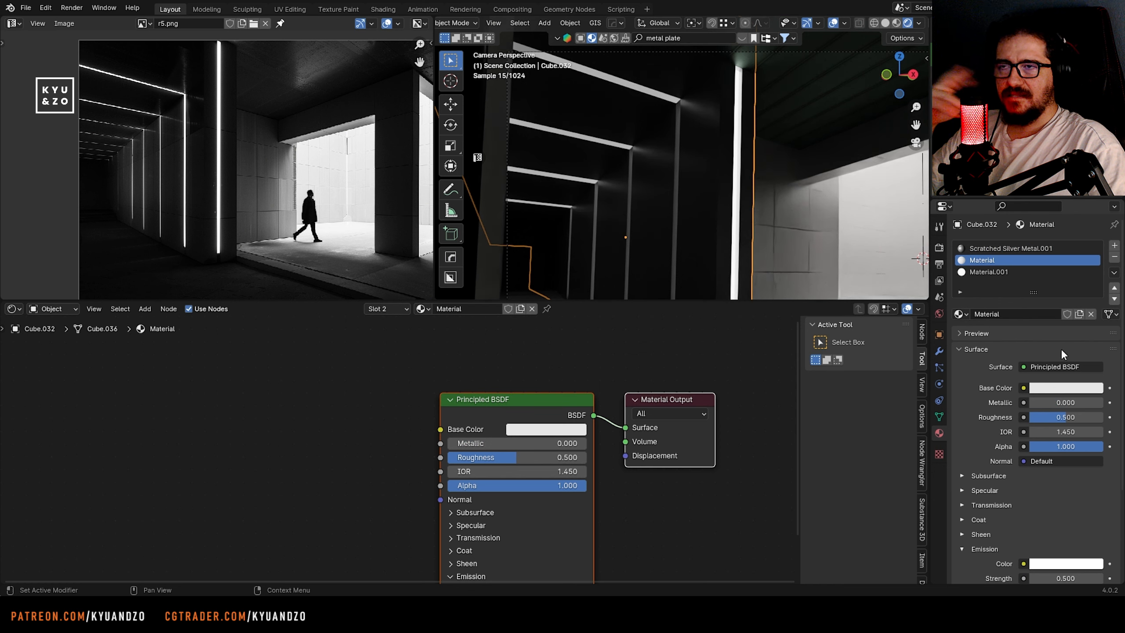
pyautogui.moveTo(1071, 572); pyautogui.dragTo(1087, 572)
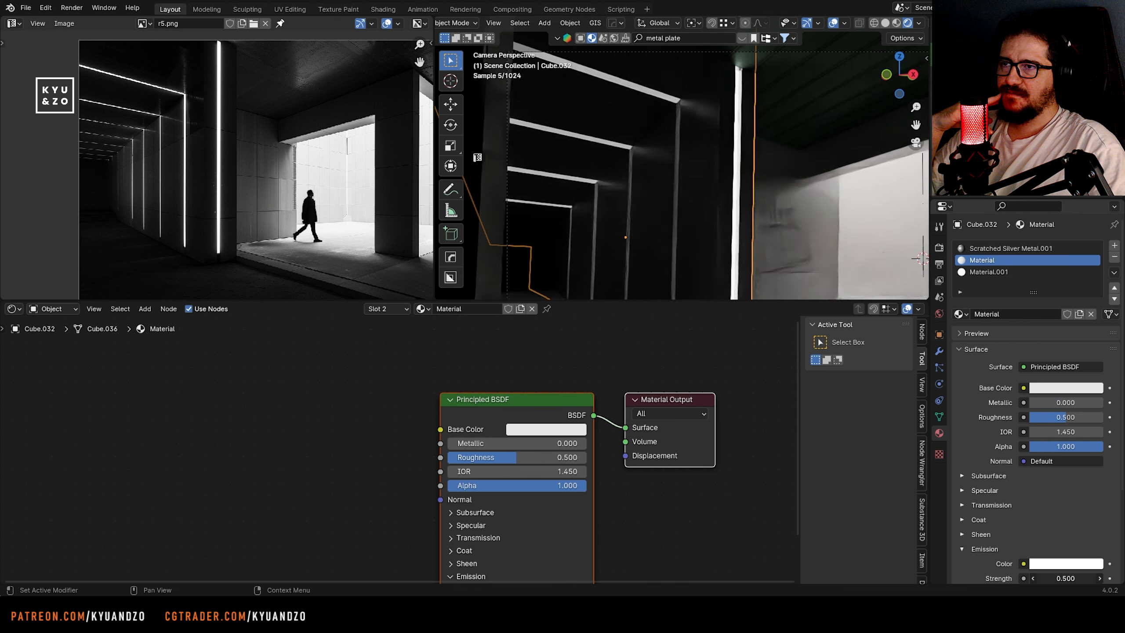
# Select the overhead light strip faces in Edit Mode and extrude them along their normals
pyautogui.keyDown('shift'); pyautogui.moveTo(589, 150); pyautogui.dragTo(690, 180, button='middle'); pyautogui.keyUp('shift')
pyautogui.scroll(3, 690, 181)
pyautogui.keyDown('shift'); pyautogui.moveTo(730, 104); pyautogui.dragTo(713, 196, button='middle'); pyautogui.keyUp('shift')
pyautogui.press('Tab')
pyautogui.keyDown('shift'); pyautogui.moveTo(654, 98); pyautogui.dragTo(678, 33, button='middle'); pyautogui.keyUp('shift')
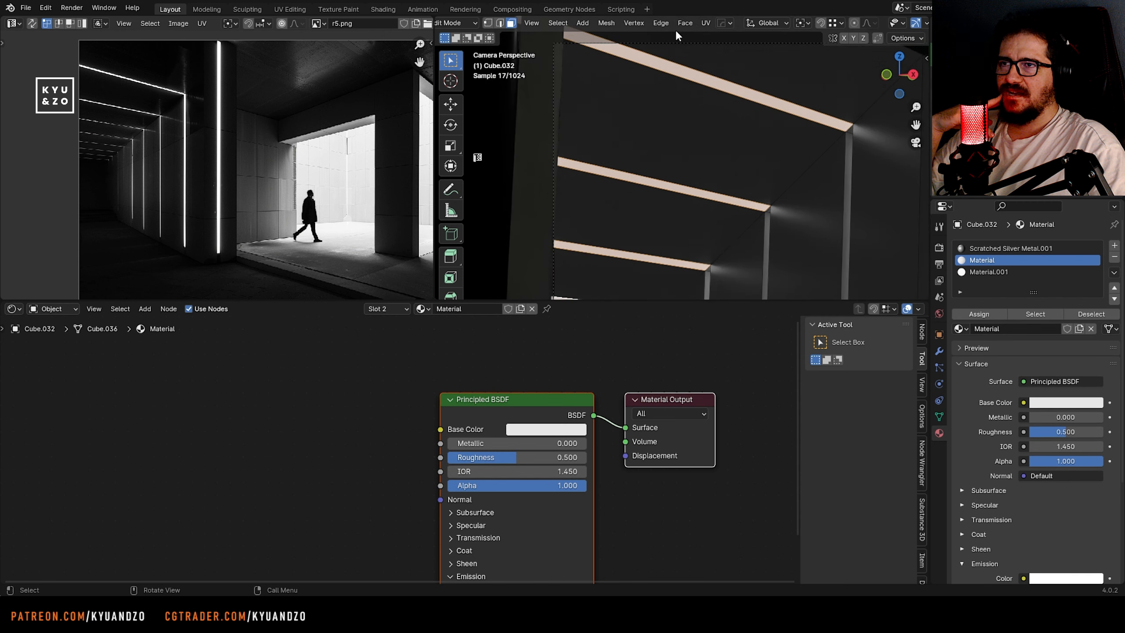
pyautogui.hotkey('alt', 's')
pyautogui.hotkey('alt', 's')
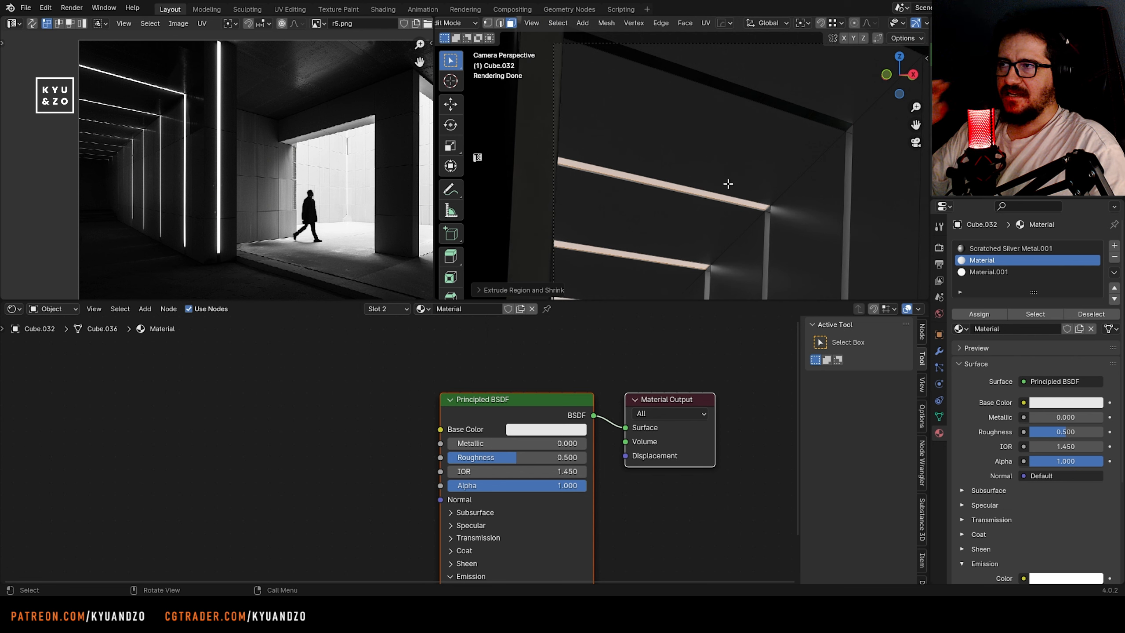
# Move the extruded overhead strip faces up about 0.016 m along the global Z axis
pyautogui.press('g')
pyautogui.press('z')
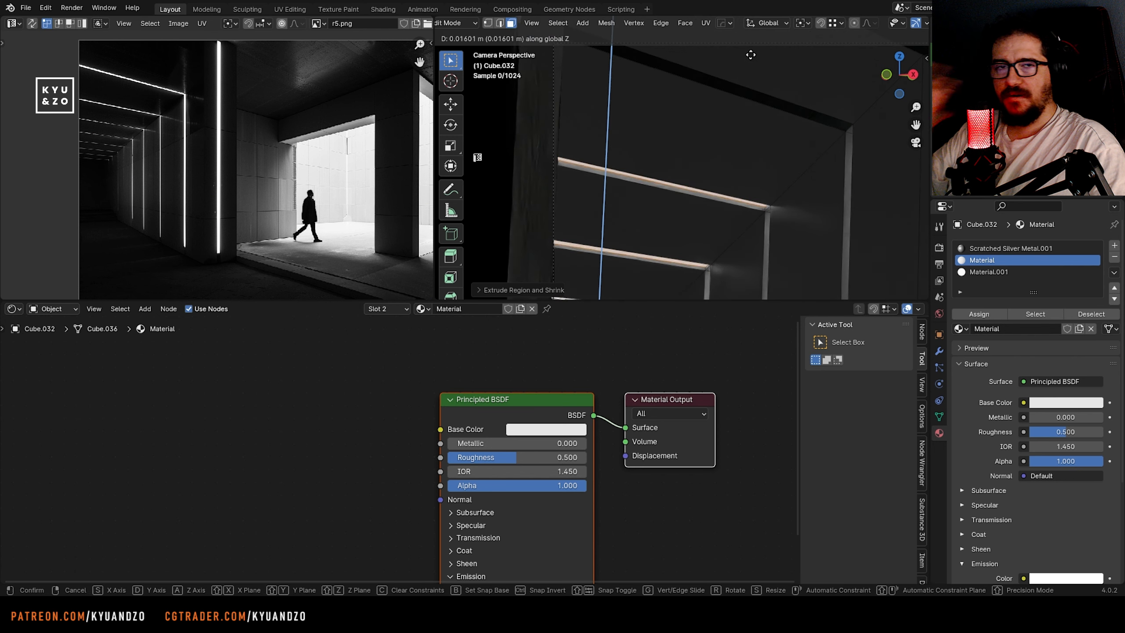
pyautogui.click(750, 55)
pyautogui.press('Tab')
pyautogui.press('Tab')
# Move the nearest overhead strip's face down about 0.024 m along Z, return to Object Mode and save the file
pyautogui.press('2')
pyautogui.hotkey('alt', 'a')
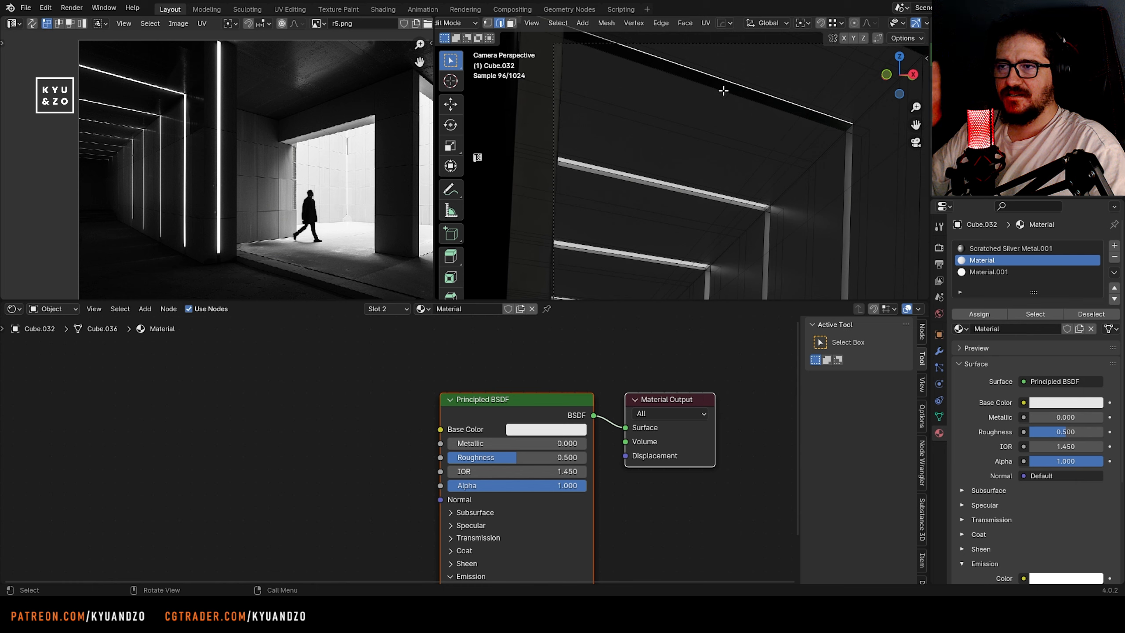
pyautogui.keyDown('shift'); pyautogui.moveTo(723, 91); pyautogui.dragTo(778, 183, button='middle'); pyautogui.keyUp('shift')
pyautogui.press('3')
pyautogui.keyDown('alt'); pyautogui.click(711, 151); pyautogui.keyUp('alt')
pyautogui.press('g')
pyautogui.press('a')
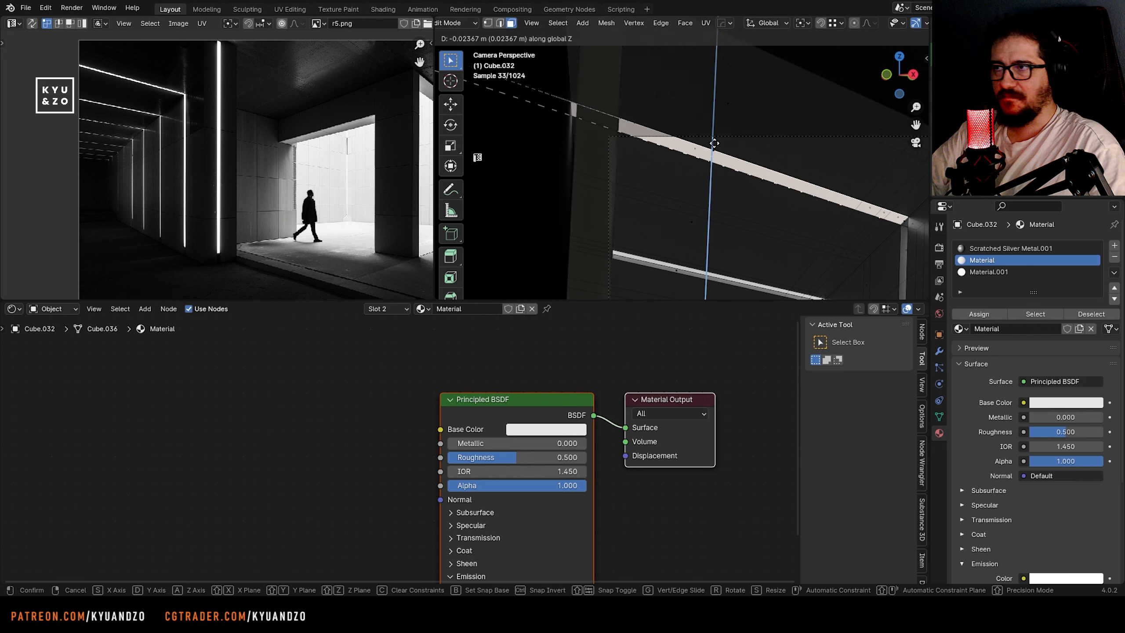
pyautogui.click(714, 143)
pyautogui.scroll(-6, 728, 206)
pyautogui.press('Tab')
pyautogui.keyDown('shift'); pyautogui.moveTo(775, 179); pyautogui.dragTo(729, 153, button='middle'); pyautogui.keyUp('shift')
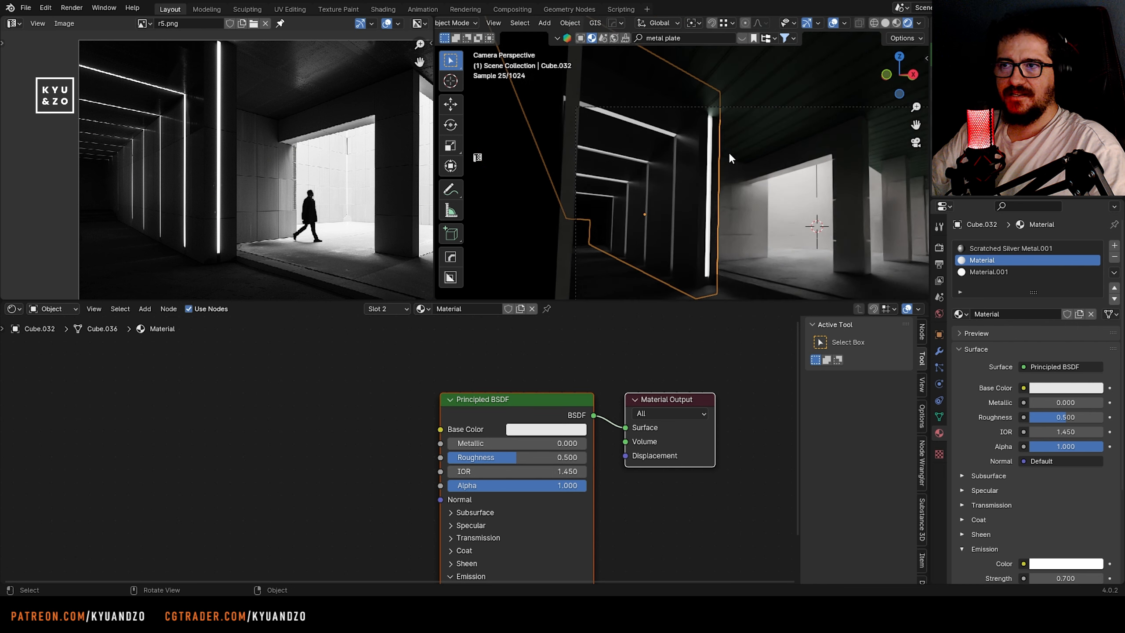
pyautogui.scroll(-2, 729, 154)
pyautogui.hotkey('ctrl', 's')
# Select the three stepped blocks and backing panel at the far end of the light-strip corridor and move them along the X axis
pyautogui.click(723, 223)
pyautogui.click(689, 221)
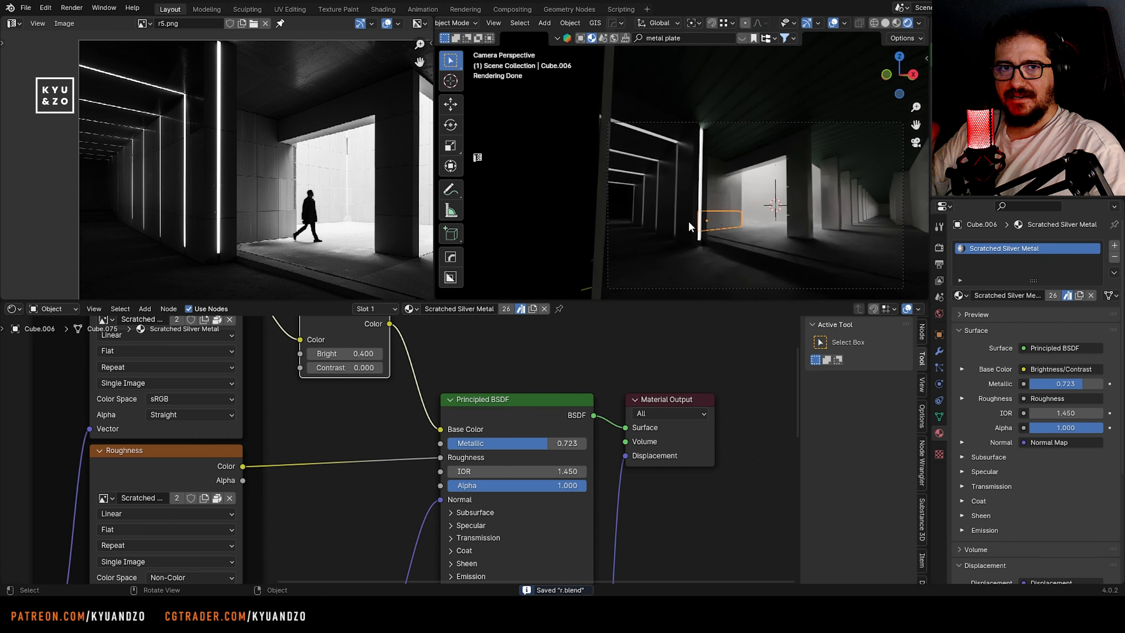
pyautogui.click(688, 221)
pyautogui.scroll(3, 607, 241)
pyautogui.click(662, 270)
pyautogui.click(651, 214)
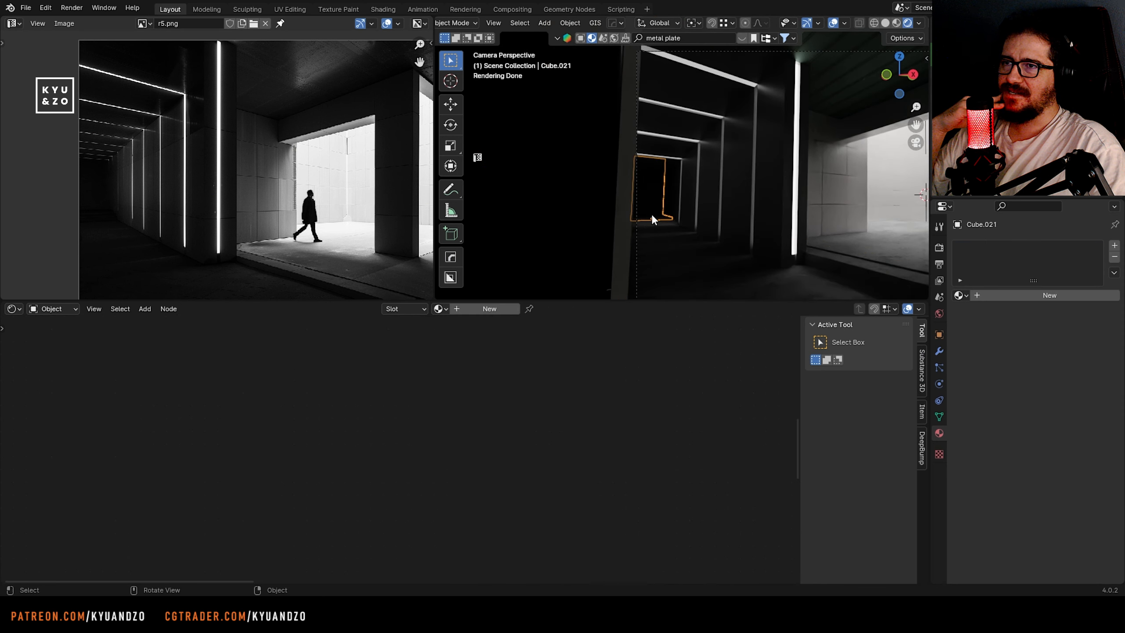
pyautogui.scroll(2, 629, 216)
pyautogui.keyDown('shift'); pyautogui.moveTo(620, 216); pyautogui.dragTo(642, 189, button='middle'); pyautogui.keyUp('shift')
pyautogui.click(641, 189)
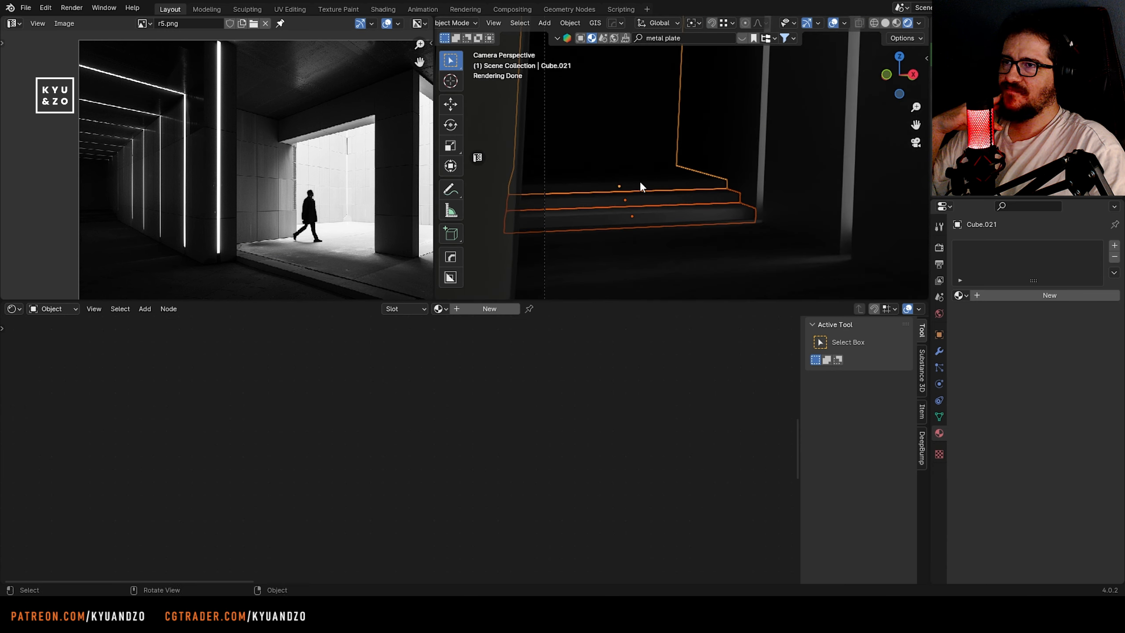
pyautogui.press('g')
pyautogui.press('x')
pyautogui.click(644, 172)
# Scale the stepped blocks at the corridor's far end along X to about 0.66
pyautogui.press('s')
pyautogui.press('x')
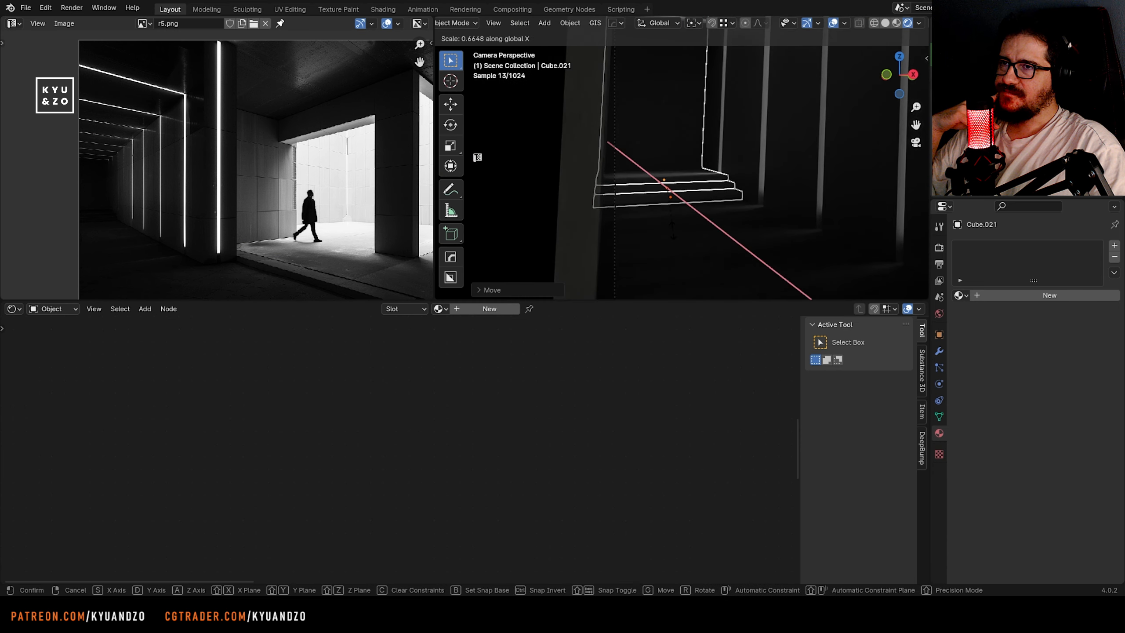
pyautogui.click(668, 224)
# Link the Concrete floor material from the corridor floor to the stepped blocks and apply their object transform
pyautogui.click(523, 216)
pyautogui.keyDown('shift'); pyautogui.click(650, 186); pyautogui.keyUp('shift')
pyautogui.keyDown('shift'); pyautogui.click(651, 229); pyautogui.keyUp('shift')
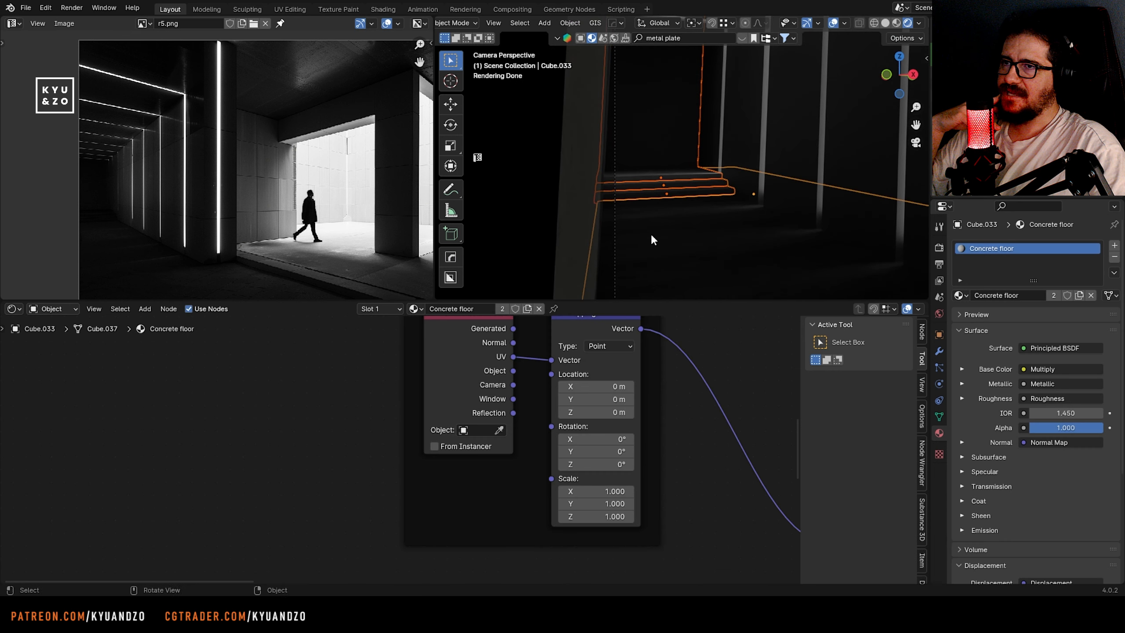
pyautogui.hotkey('ctrl', 'l')
pyautogui.click(650, 228)
pyautogui.hotkey('ctrl', 'a')
pyautogui.click(683, 176)
# Unwrap all faces of the stepped blocks in Edit Mode and scale up their UV islands
pyautogui.keyDown('shift'); pyautogui.click(680, 184); pyautogui.keyUp('shift')
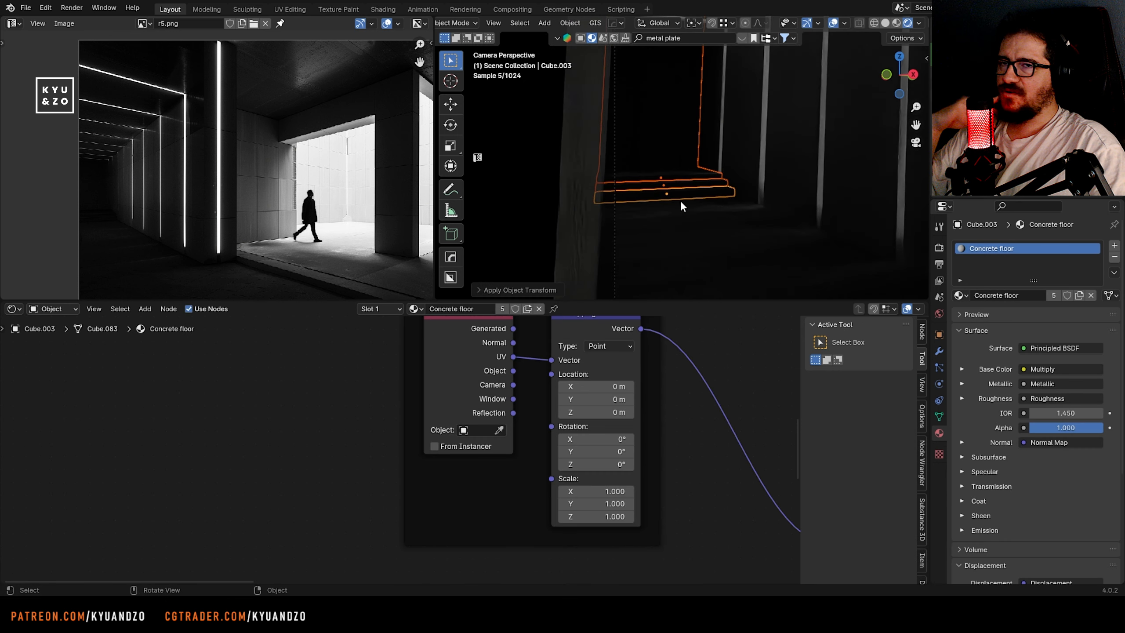
pyautogui.keyDown('shift'); pyautogui.click(677, 183); pyautogui.keyUp('shift')
pyautogui.keyDown('shift'); pyautogui.click(678, 176); pyautogui.keyUp('shift')
pyautogui.press('Tab')
pyautogui.press('a')
pyautogui.press('u')
pyautogui.click(678, 182)
pyautogui.press('a')
pyautogui.press('s')
pyautogui.click(592, 226)
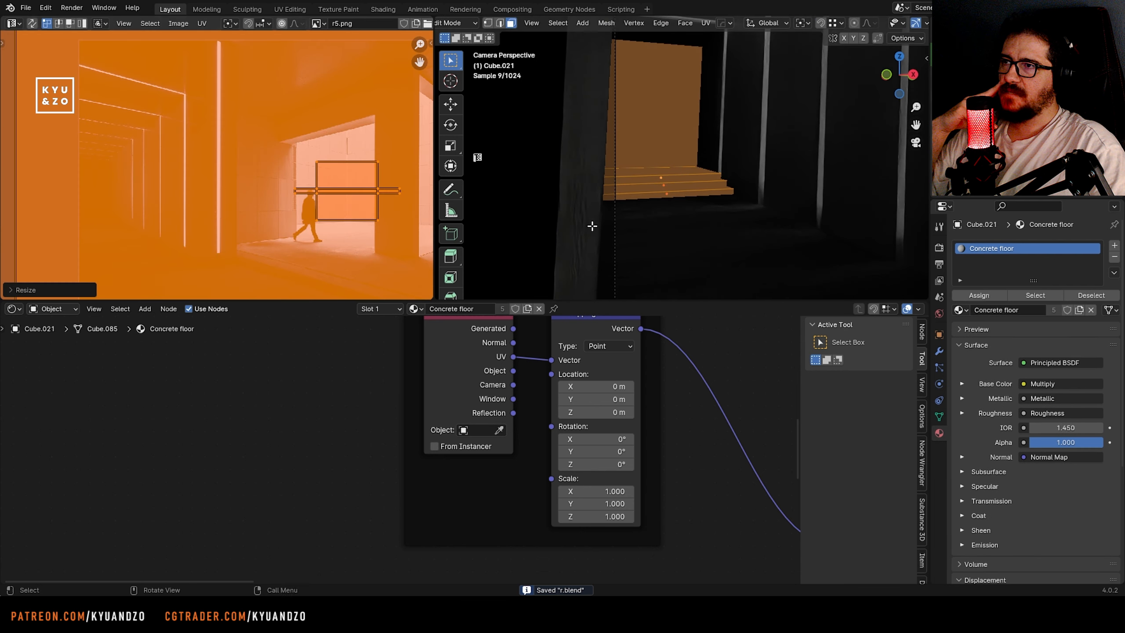
pyautogui.press('Tab')
# Compare the colonnade side of the render with the same area of the reference image
pyautogui.scroll(-4, 752, 204)
pyautogui.click(772, 197)
pyautogui.keyDown('shift'); pyautogui.moveTo(833, 180); pyautogui.dragTo(607, 175, button='middle'); pyautogui.keyUp('shift')
pyautogui.scroll(-5, 656, 170)
pyautogui.scroll(1, 671, 177)
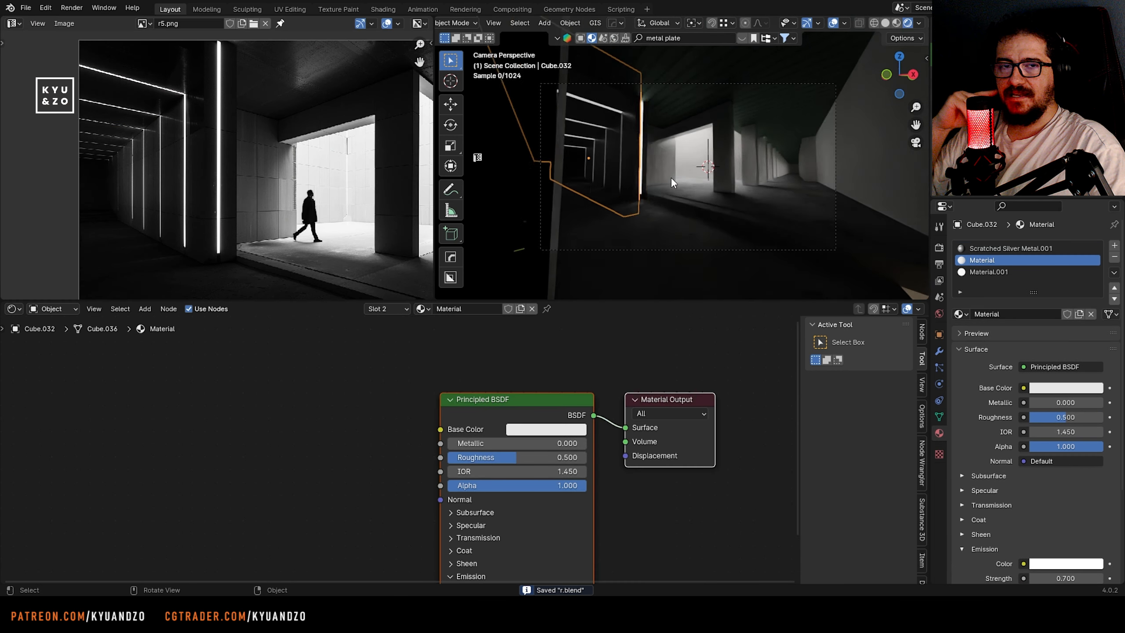
pyautogui.scroll(1, 744, 179)
pyautogui.keyDown('shift'); pyautogui.moveTo(807, 163); pyautogui.dragTo(728, 167, button='middle'); pyautogui.keyUp('shift')
pyautogui.moveTo(379, 161); pyautogui.dragTo(52, 136, button='middle')
pyautogui.scroll(2, 695, 215)
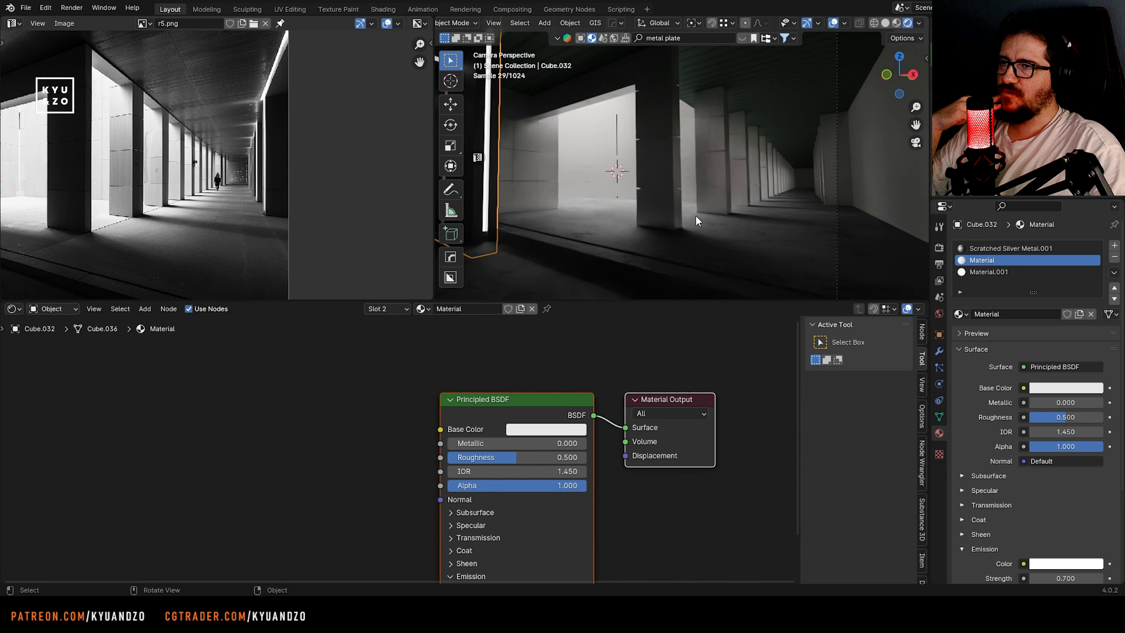
pyautogui.keyDown('shift'); pyautogui.moveTo(704, 180); pyautogui.dragTo(667, 172, button='middle'); pyautogui.keyUp('shift')
pyautogui.scroll(-2, 691, 190)
# Add lengthwise loop cuts to the concrete floor slab in Edit Mode and slide them towards the side wall
pyautogui.click(735, 220)
pyautogui.press('Tab')
pyautogui.hotkey('ctrl', 'r')
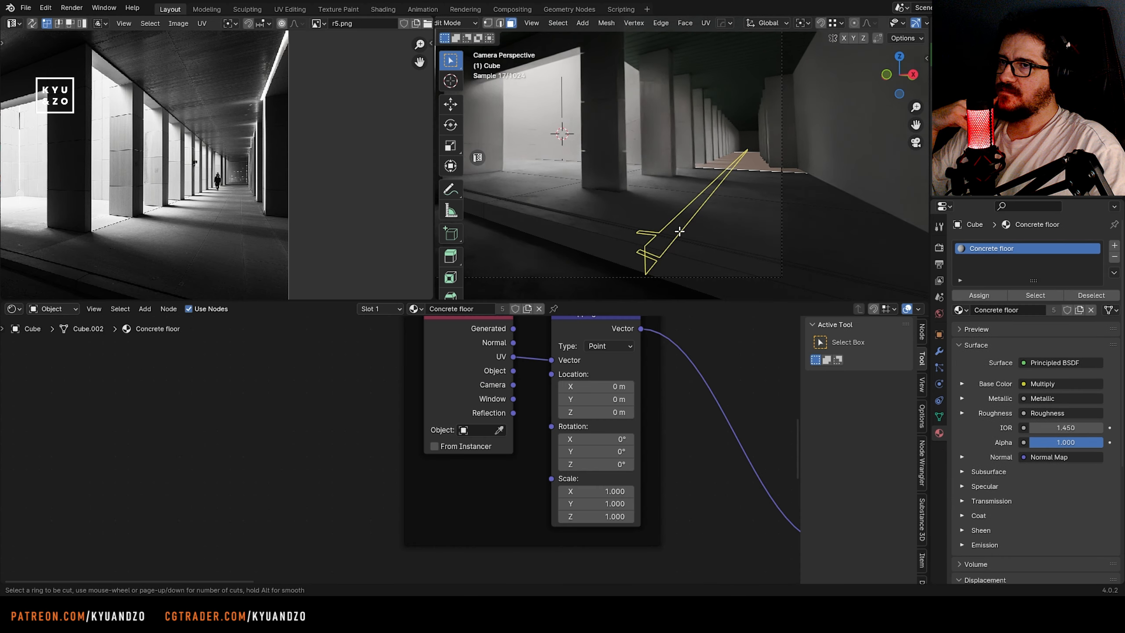
pyautogui.click(658, 223)
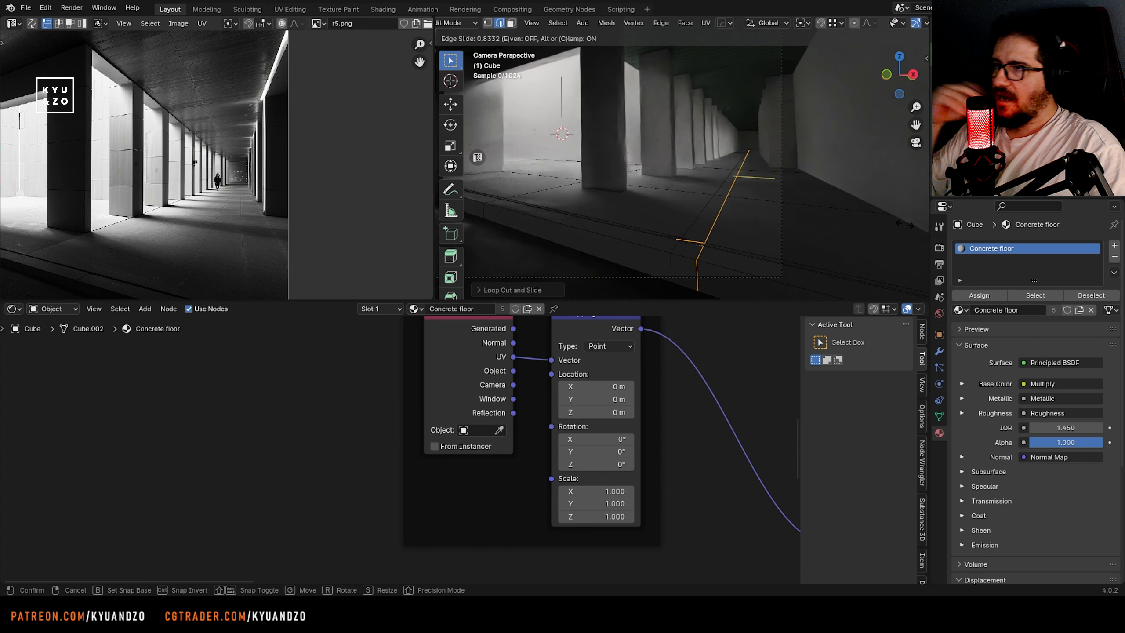
pyautogui.click(709, 199)
# Select the thin lengthwise strip of floor faces and extrude it along its normals to form a recessed groove
pyautogui.scroll(3, 708, 199)
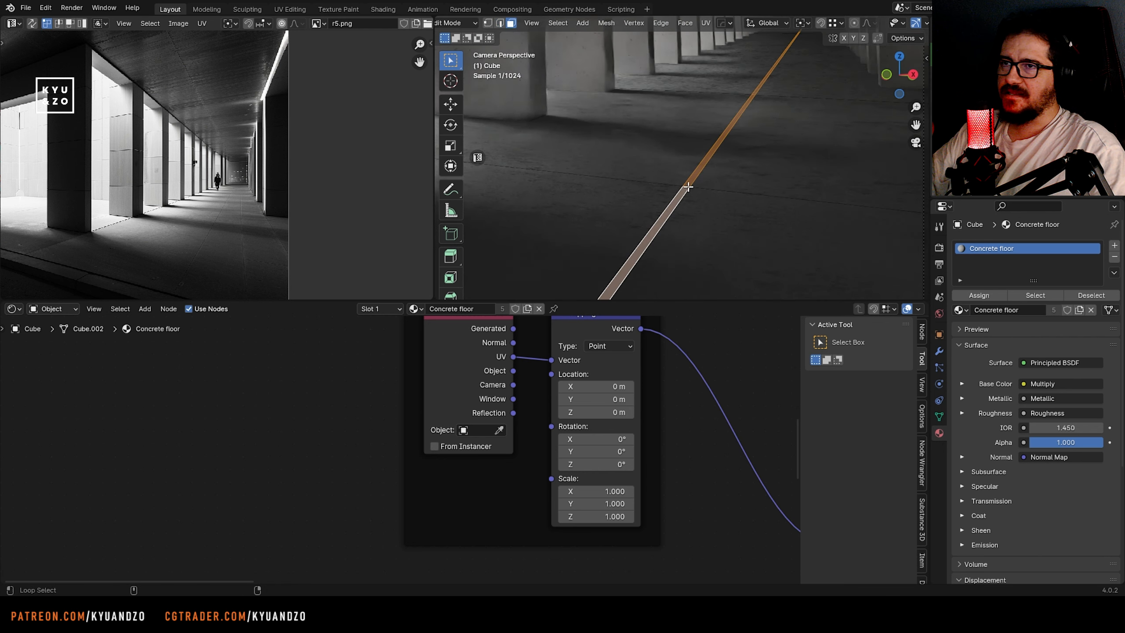
pyautogui.click(685, 23)
pyautogui.click(697, 49)
pyautogui.click(612, 165)
pyautogui.press('Tab')
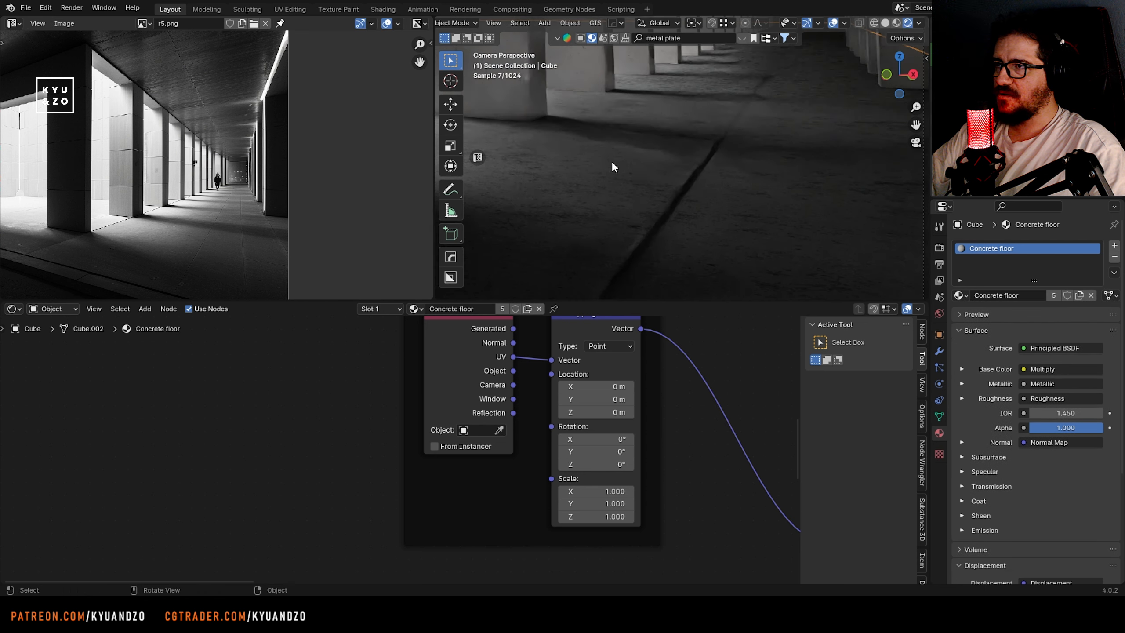
# Select the floor groove's edge loops, narrow them and shift them along the X axis
pyautogui.scroll(-2, 598, 151)
pyautogui.press('Tab')
pyautogui.press('2')
pyautogui.click(644, 223)
pyautogui.keyDown('alt'); pyautogui.click(644, 223); pyautogui.keyUp('alt')
pyautogui.scroll(1, 690, 231)
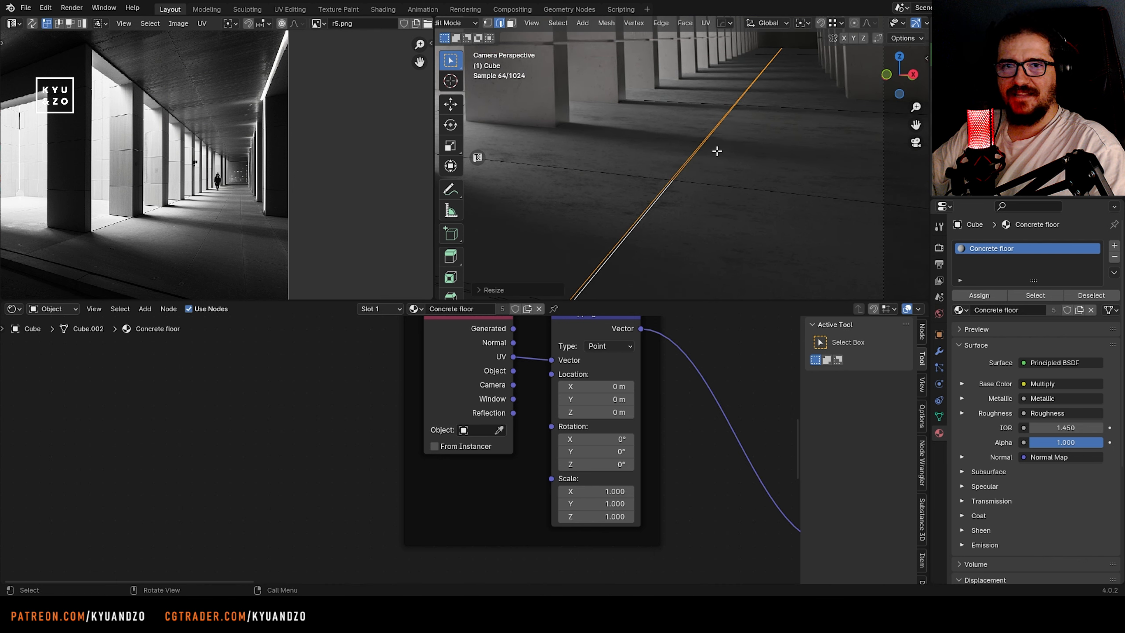
pyautogui.press('g')
pyautogui.press('x')
pyautogui.click(746, 174)
pyautogui.press('Tab')
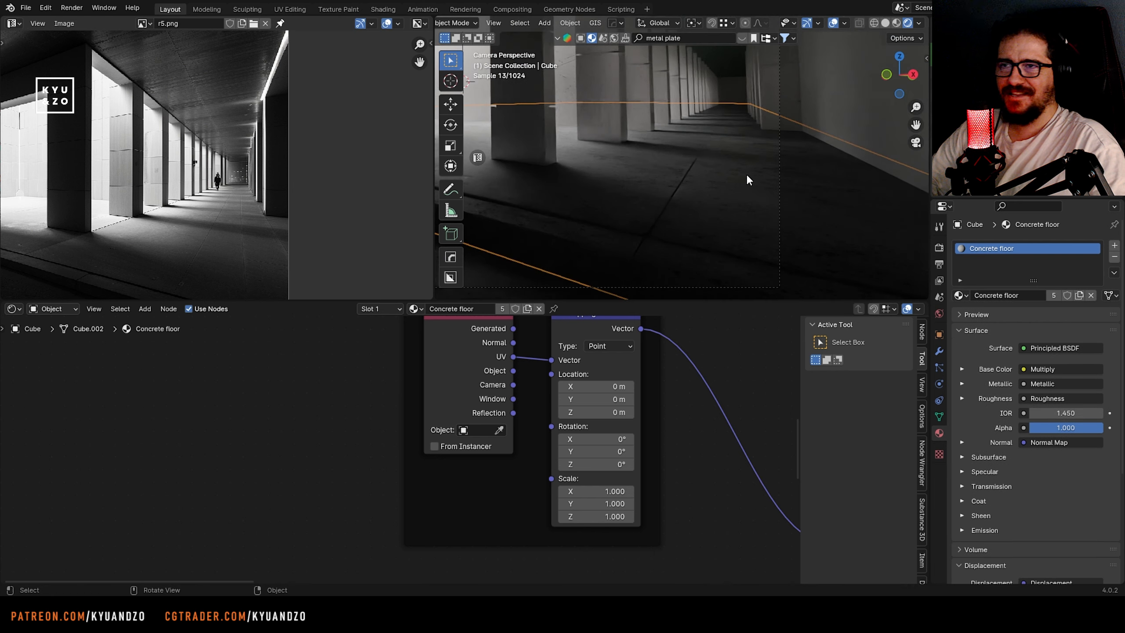
# Save the file and narrow the floor groove further by scaling it along X to about 0.58
pyautogui.scroll(-3, 746, 174)
pyautogui.moveTo(743, 177); pyautogui.dragTo(679, 132, button='middle')
pyautogui.hotkey('ctrl', 's')
pyautogui.scroll(-2, 679, 128)
pyautogui.keyDown('shift'); pyautogui.moveTo(718, 248); pyautogui.dragTo(670, 151, button='middle'); pyautogui.keyUp('shift')
pyautogui.scroll(4, 670, 151)
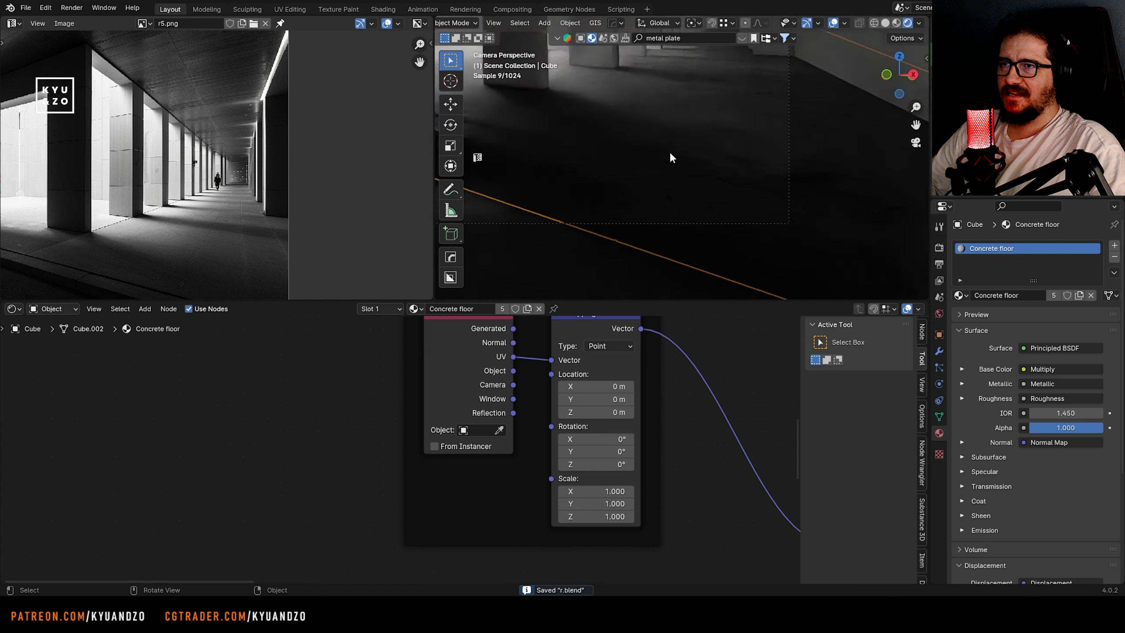
pyautogui.press('Tab')
pyautogui.press('s')
pyautogui.press('s')
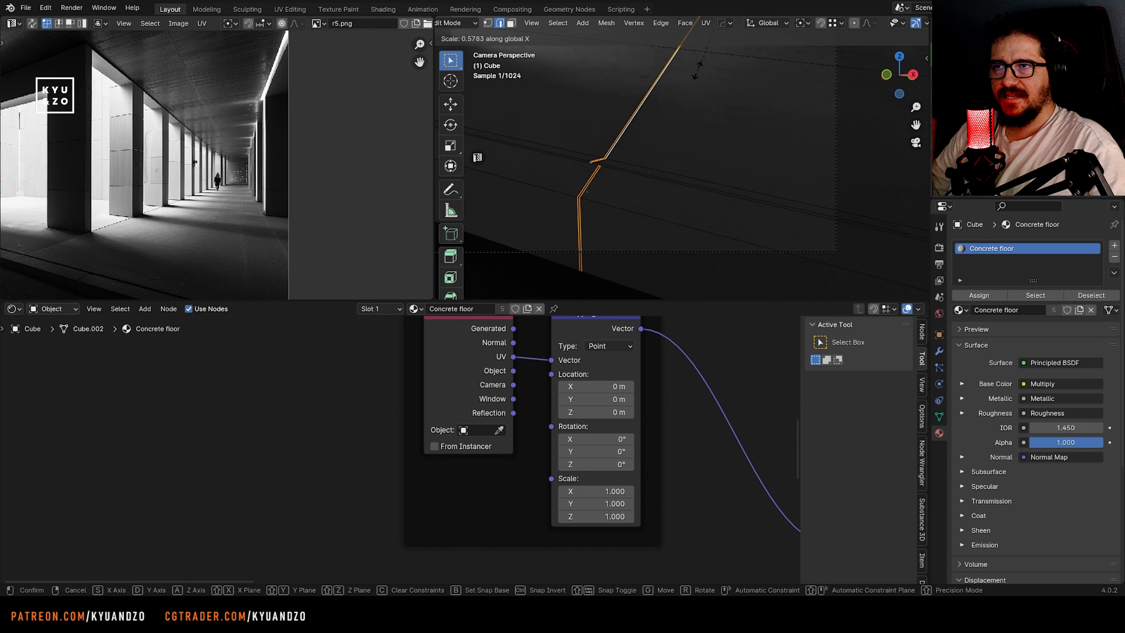
pyautogui.click(697, 69)
pyautogui.press('Tab')
pyautogui.scroll(-5, 653, 181)
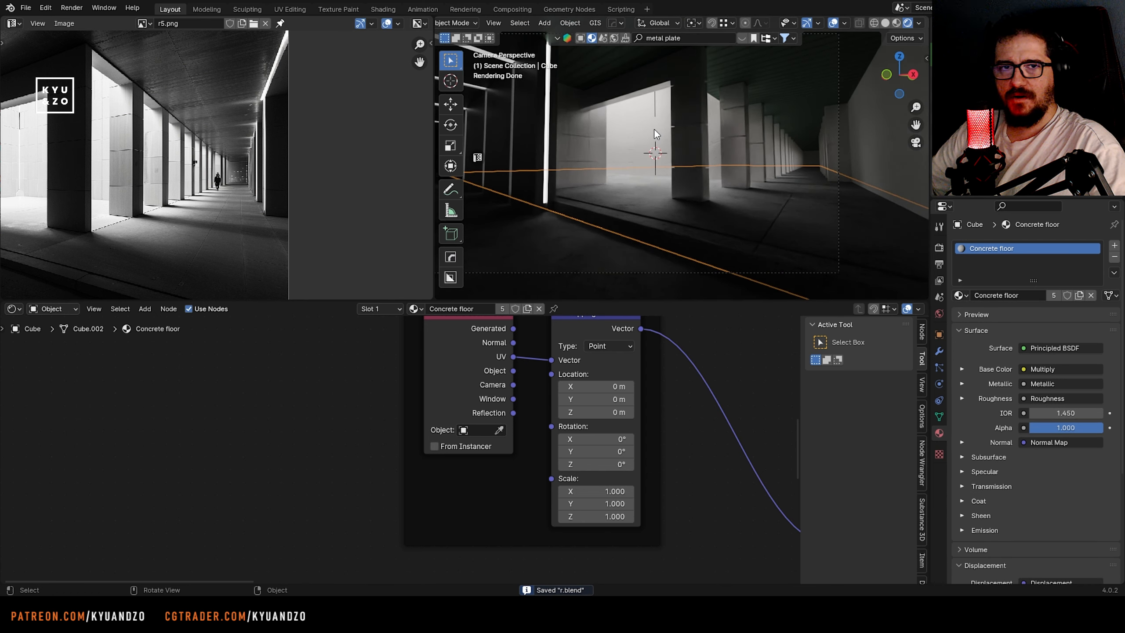
# Unwrap the UVs of the tiled wall blocks behind the colonnade opening
pyautogui.press('Tab')
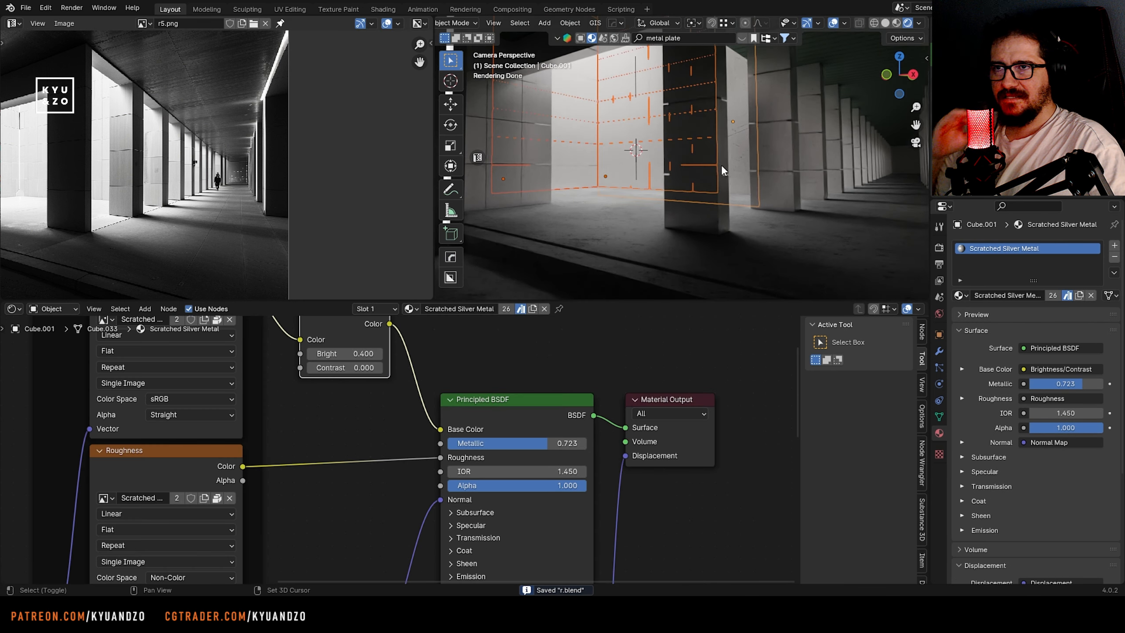
pyautogui.click(701, 216)
pyautogui.press('KP_Decimal')
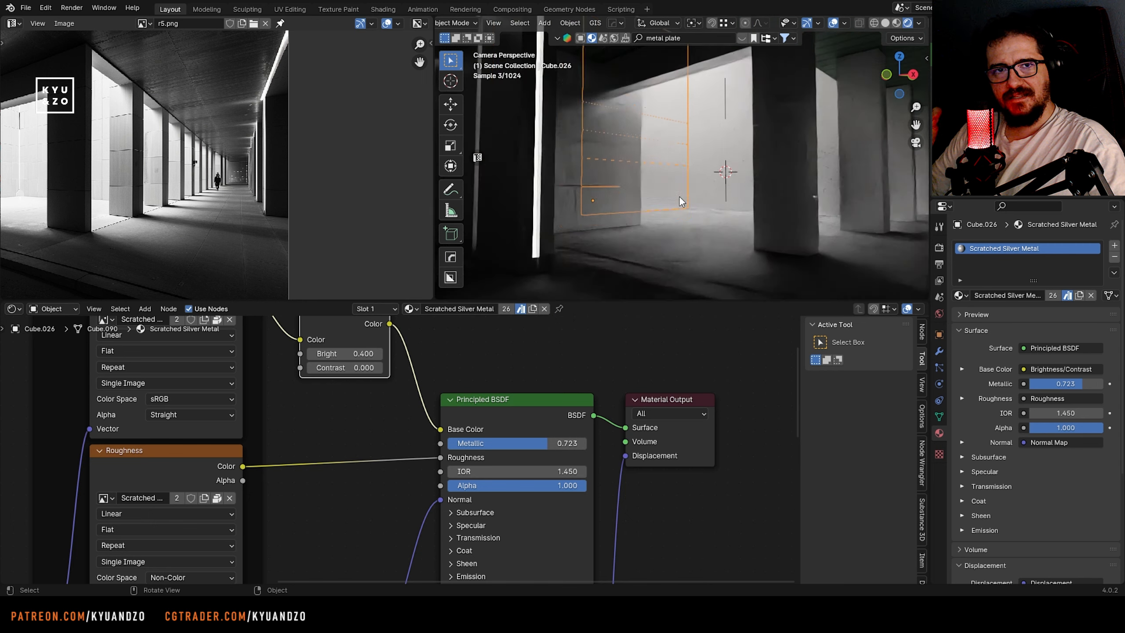
pyautogui.press('Tab')
pyautogui.press('u')
pyautogui.click(670, 187)
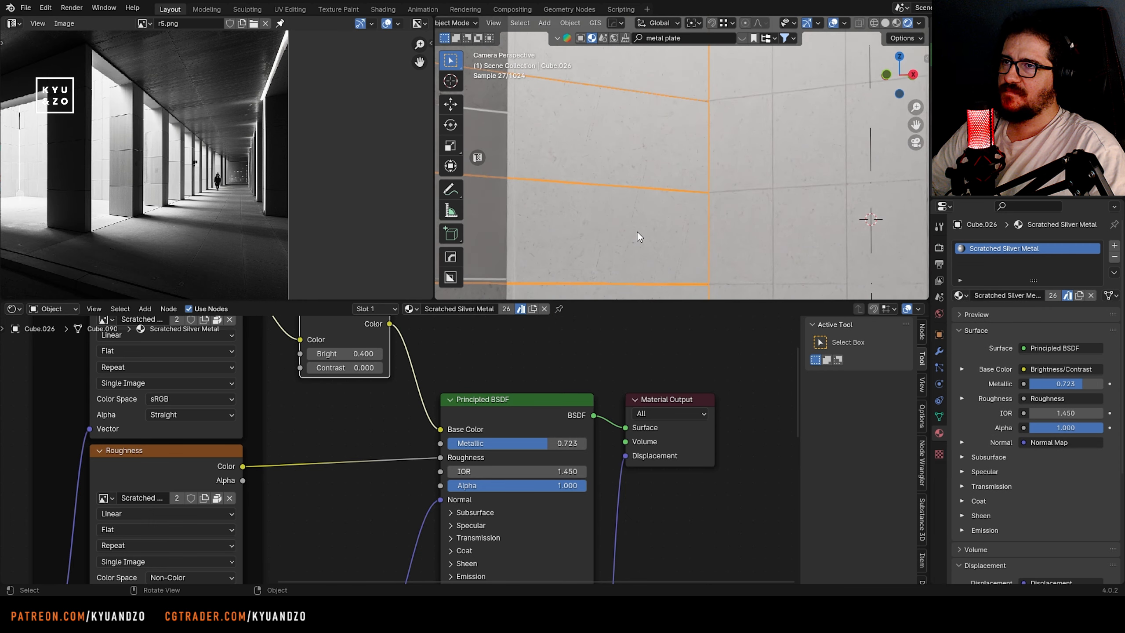
pyautogui.press('u')
pyautogui.click(799, 172)
pyautogui.press('Tab')
pyautogui.scroll(-5, 702, 206)
# Unwrap the UVs of the next tiled block along the colonnade and save the file
pyautogui.keyDown('shift'); pyautogui.moveTo(854, 204); pyautogui.dragTo(549, 168, button='middle'); pyautogui.keyUp('shift')
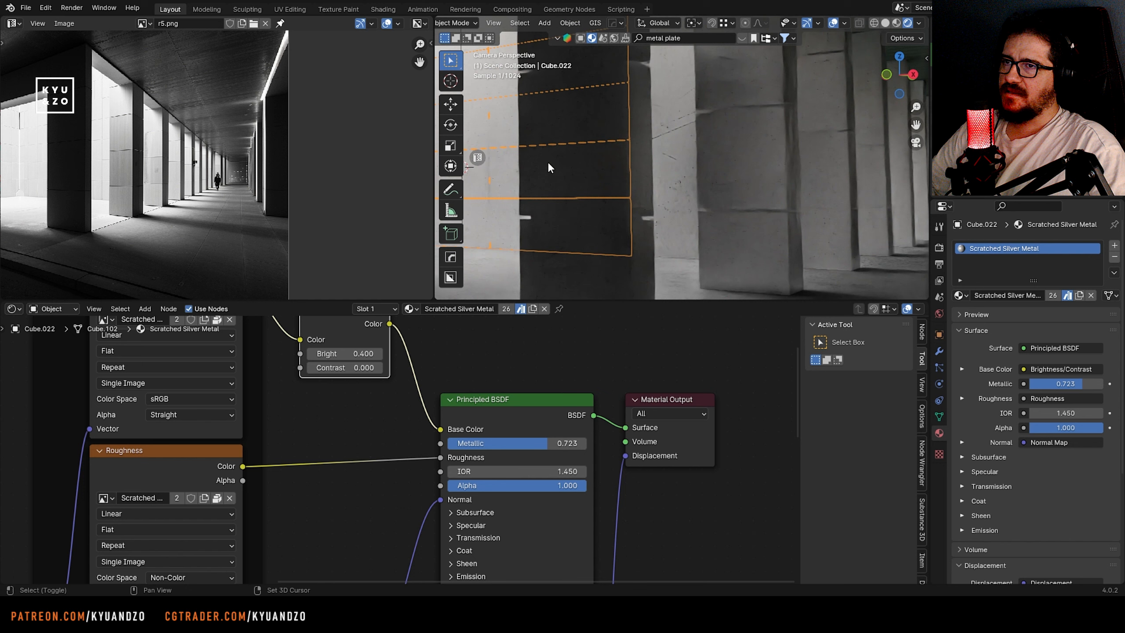
pyautogui.press('Tab')
pyautogui.press('u')
pyautogui.click(647, 183)
pyautogui.press('Tab')
pyautogui.scroll(-6, 628, 198)
pyautogui.hotkey('ctrl', 's')
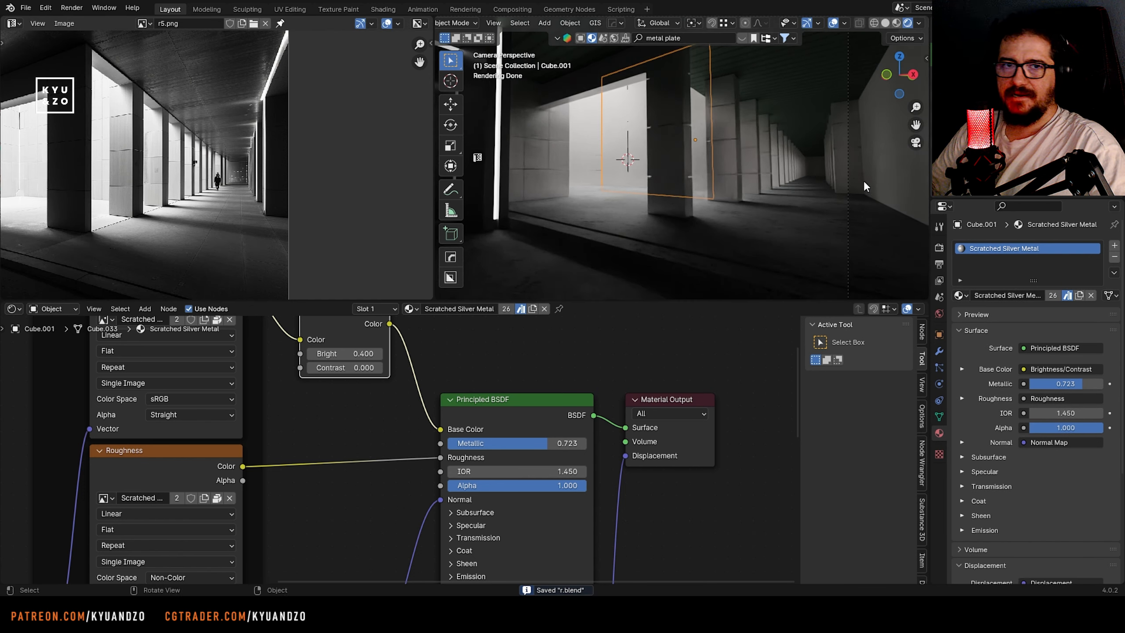
# Select the column beside the solid side wall and add two vertical loop cuts in Edit Mode
pyautogui.keyDown('shift'); pyautogui.moveTo(863, 180); pyautogui.dragTo(762, 177, button='middle'); pyautogui.keyUp('shift')
pyautogui.scroll(5, 683, 159)
pyautogui.click(695, 193)
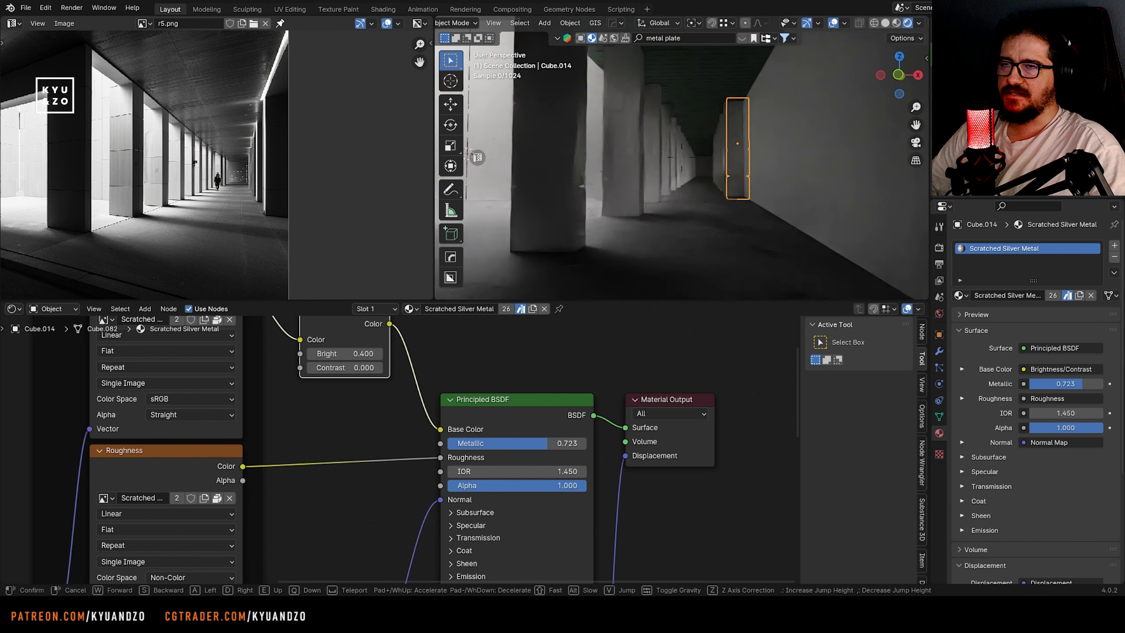
pyautogui.scroll(5, 740, 168)
pyautogui.press('Tab')
pyautogui.hotkey('ctrl', 'r')
pyautogui.scroll(1, 753, 226)
pyautogui.doubleClick(752, 226)
# Scale the column's loop cuts along Y to about 0.22 and shrink the strip faces between them inward about 0.03 m
pyautogui.press('s')
pyautogui.press('s')
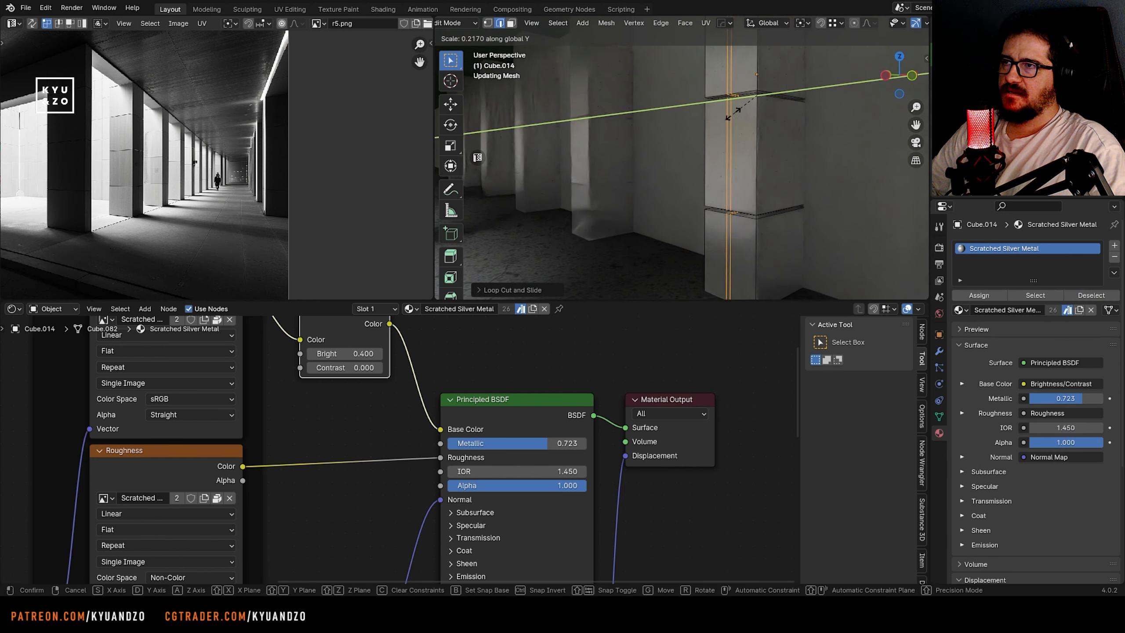
pyautogui.keyDown('alt'); pyautogui.click(729, 94); pyautogui.keyUp('alt')
pyautogui.hotkey('alt', 's')
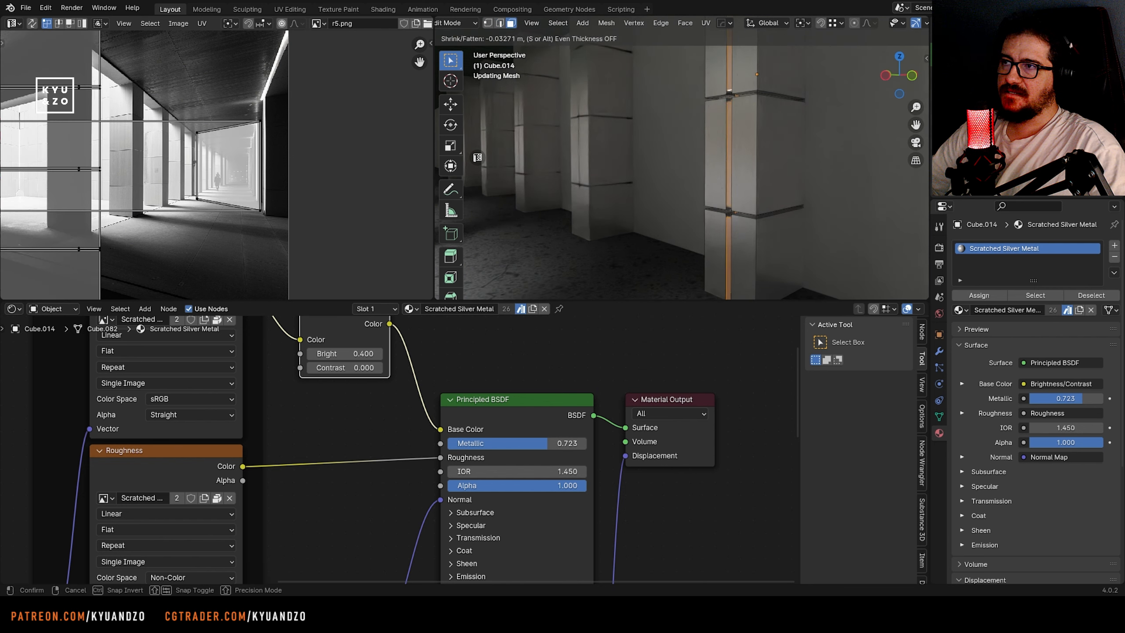
pyautogui.press('Tab')
# Add a second material slot to the column and assign the emissive Material.001 to its vertical strip faces
pyautogui.hotkey('shift', '`')
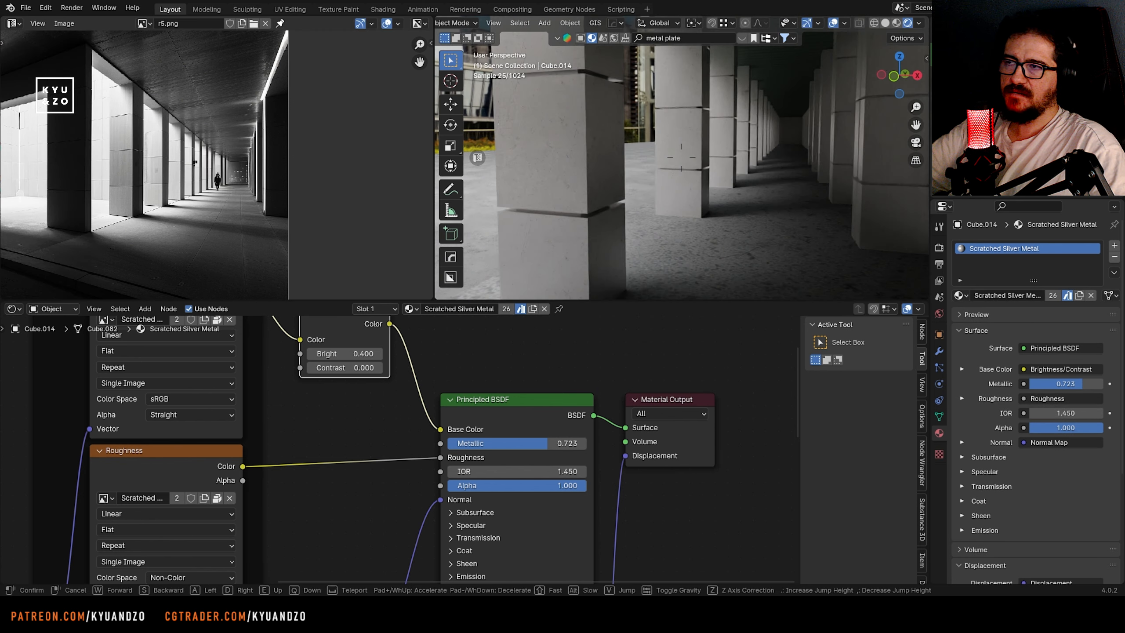
pyautogui.press('w')
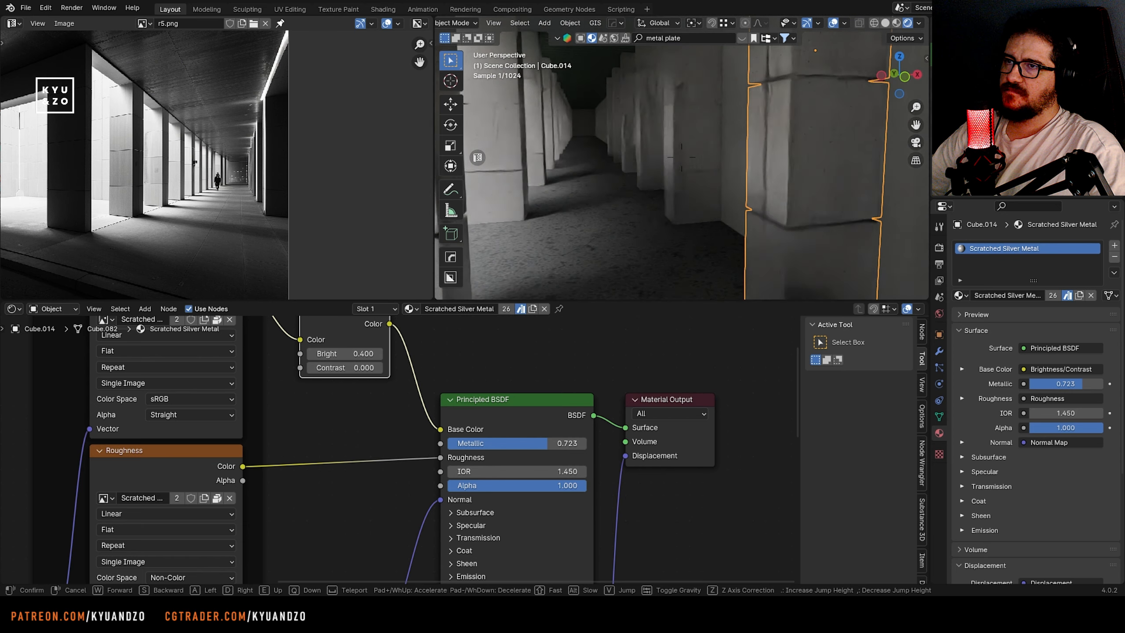
pyautogui.click(682, 157)
pyautogui.press('Tab')
pyautogui.click(1114, 245)
pyautogui.click(959, 328)
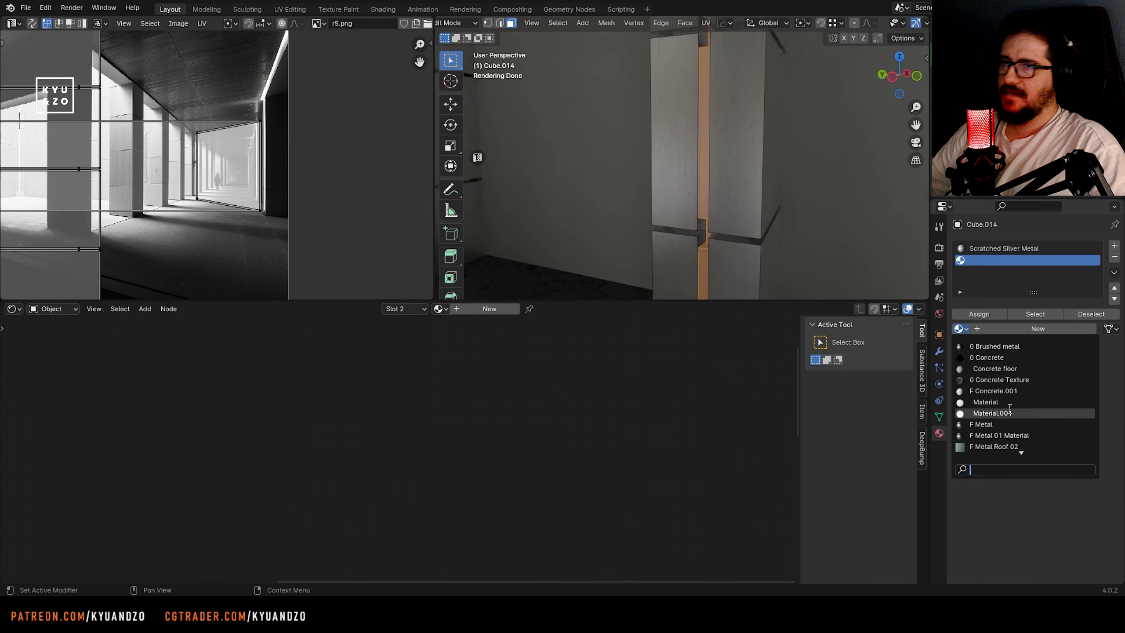
pyautogui.click(985, 402)
pyautogui.click(959, 329)
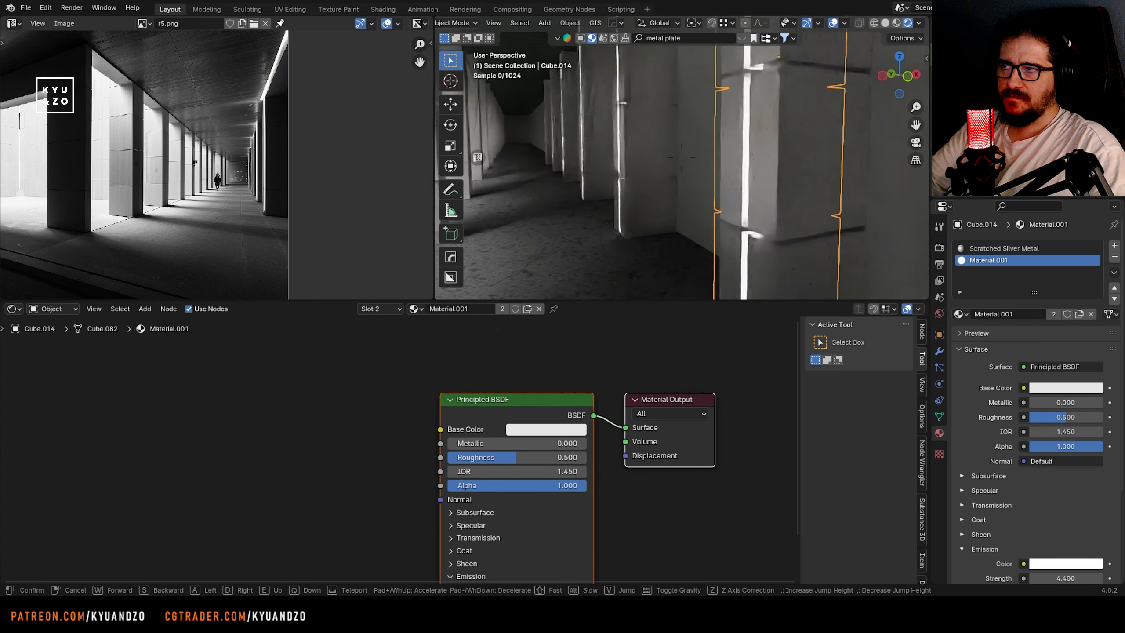
# Return to the camera view, save the file and check the lit columns in the render
pyautogui.press('KP_0')
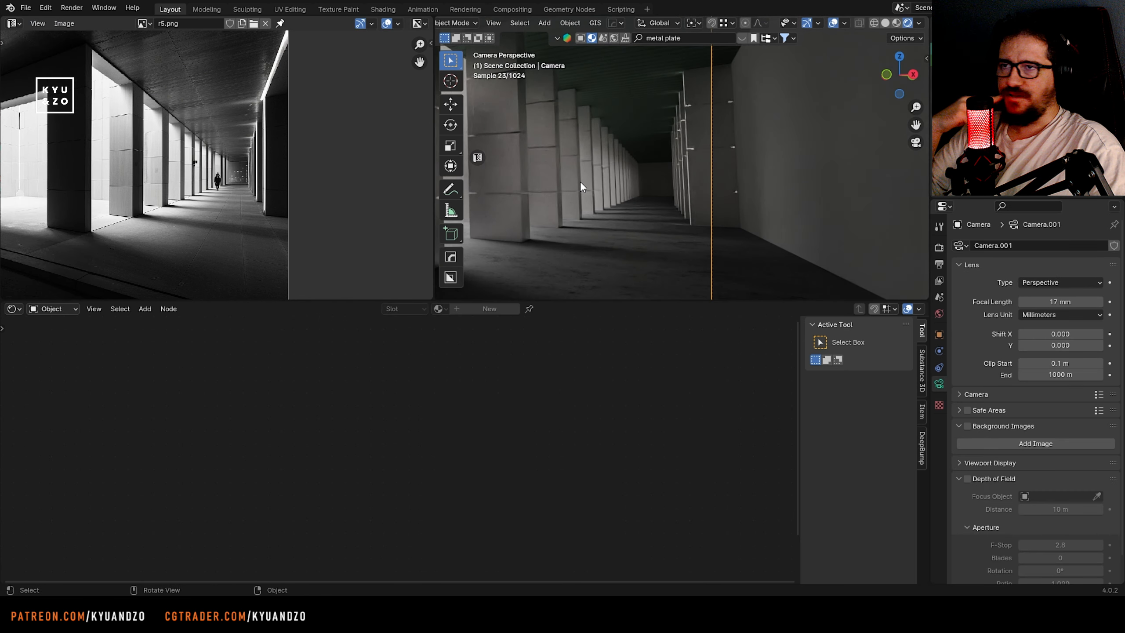
pyautogui.hotkey('ctrl', 's')
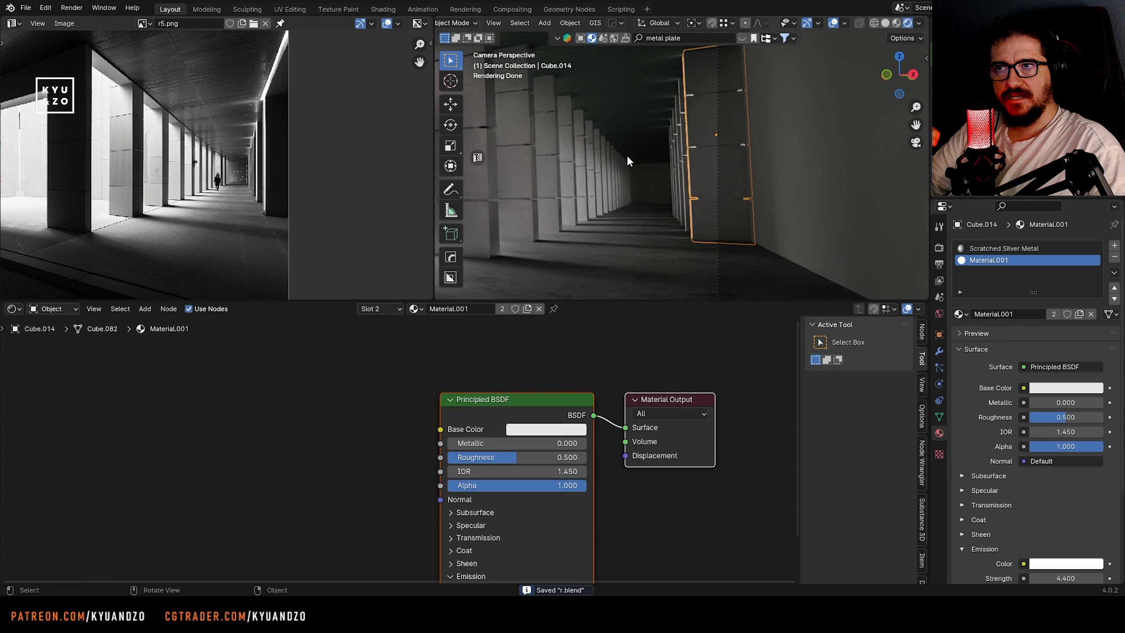
pyautogui.scroll(2, 639, 194)
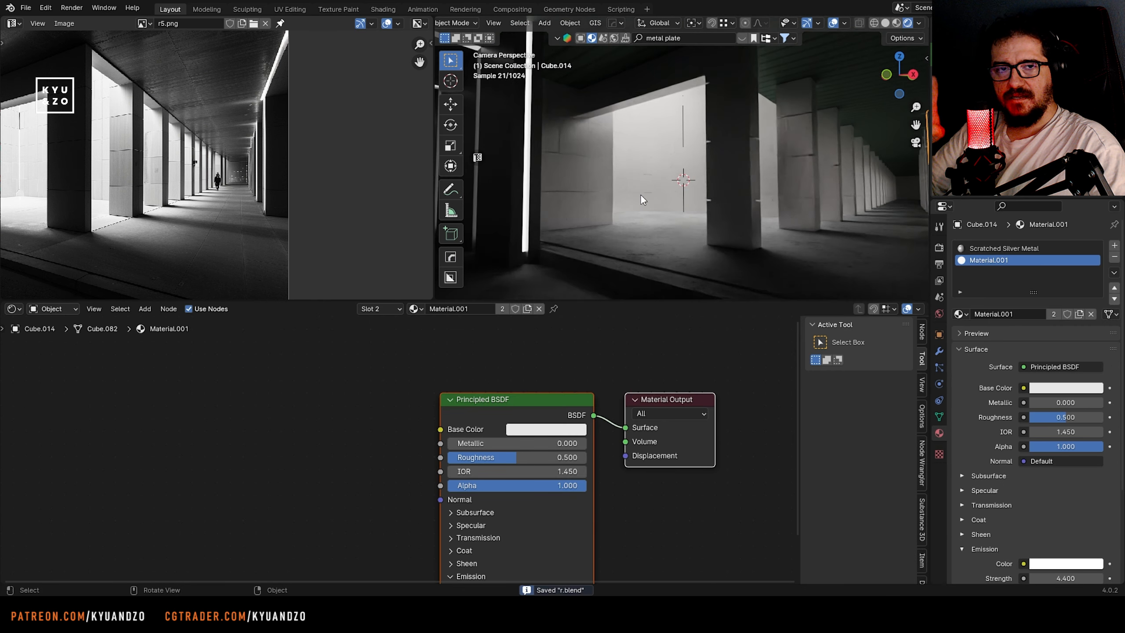
pyautogui.keyDown('shift'); pyautogui.moveTo(639, 193); pyautogui.dragTo(664, 172, button='middle'); pyautogui.keyUp('shift')
pyautogui.scroll(1, 665, 172)
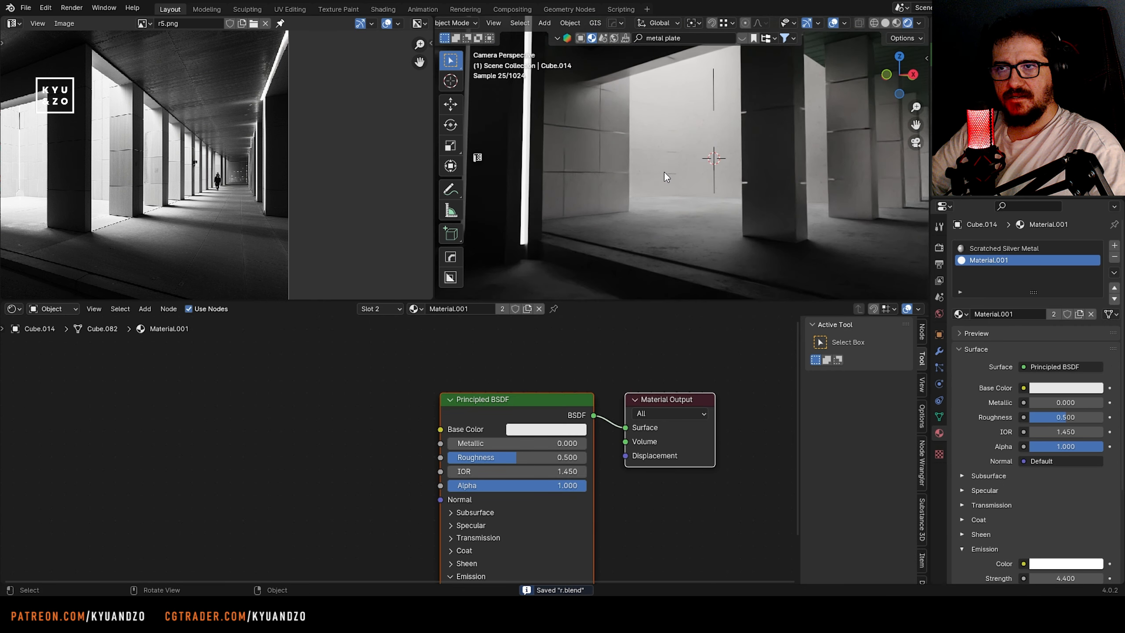
pyautogui.scroll(-4, 663, 172)
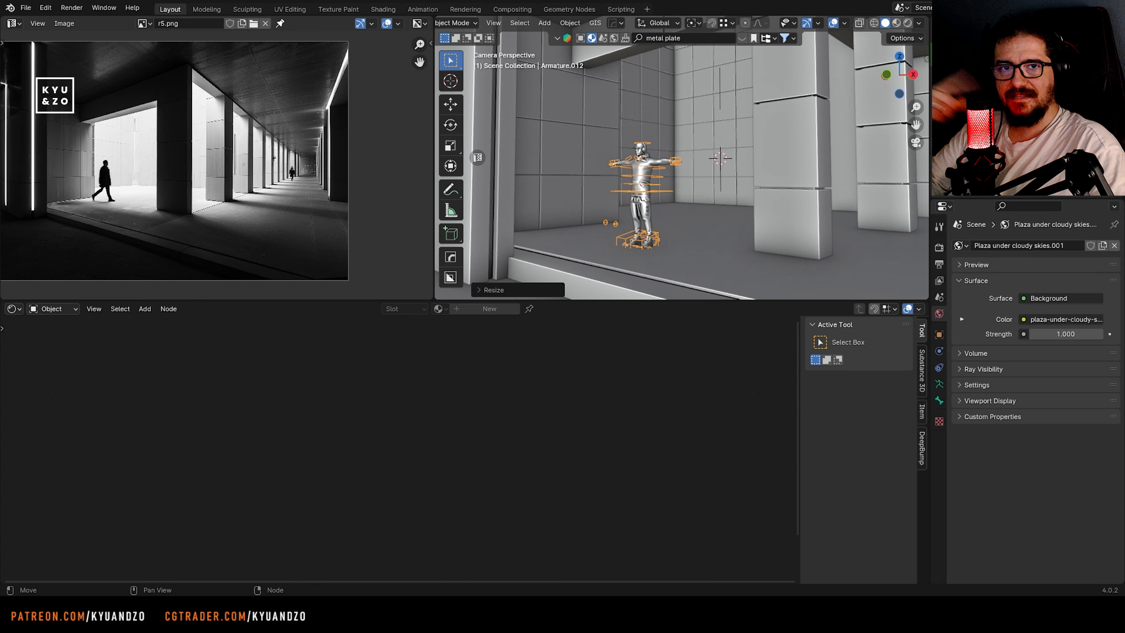
# Rotate the human figure about the Z axis and reposition it in the open plaza area behind the columns
pyautogui.press('r')
pyautogui.press('z')
pyautogui.click(711, 213)
pyautogui.press('g')
pyautogui.click(661, 198)
pyautogui.scroll(-2, 672, 186)
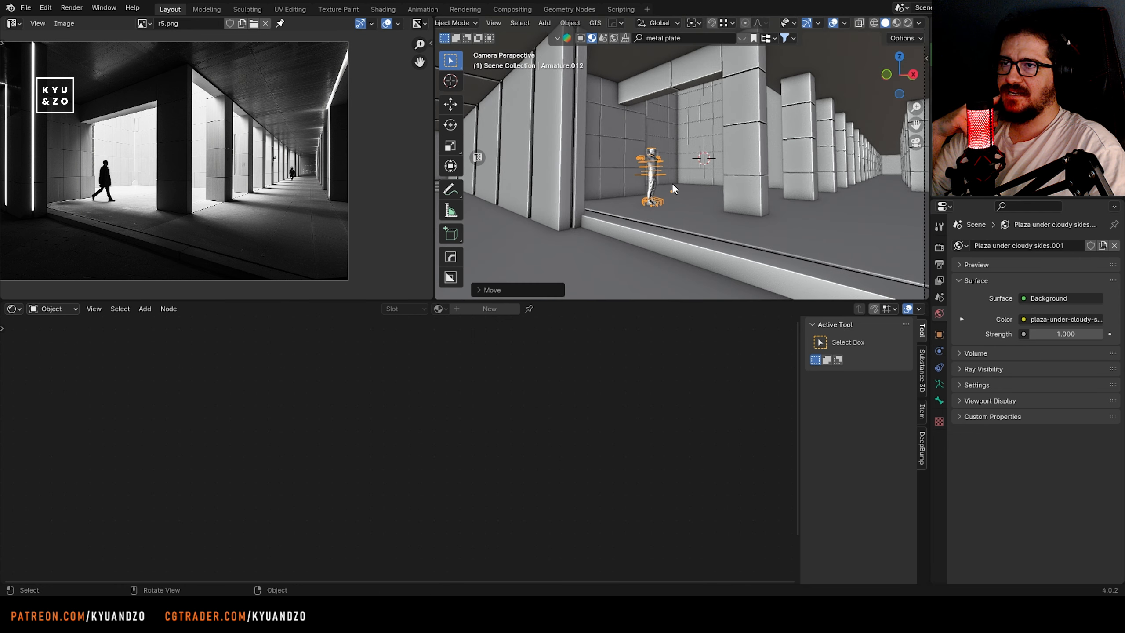
# Adjust the figure's Z rotation again and move it to its walking spot shown in the reference
pyautogui.press('r')
pyautogui.press('z')
pyautogui.click(668, 196)
pyautogui.press('g')
pyautogui.click(667, 190)
pyautogui.scroll(6, 664, 142)
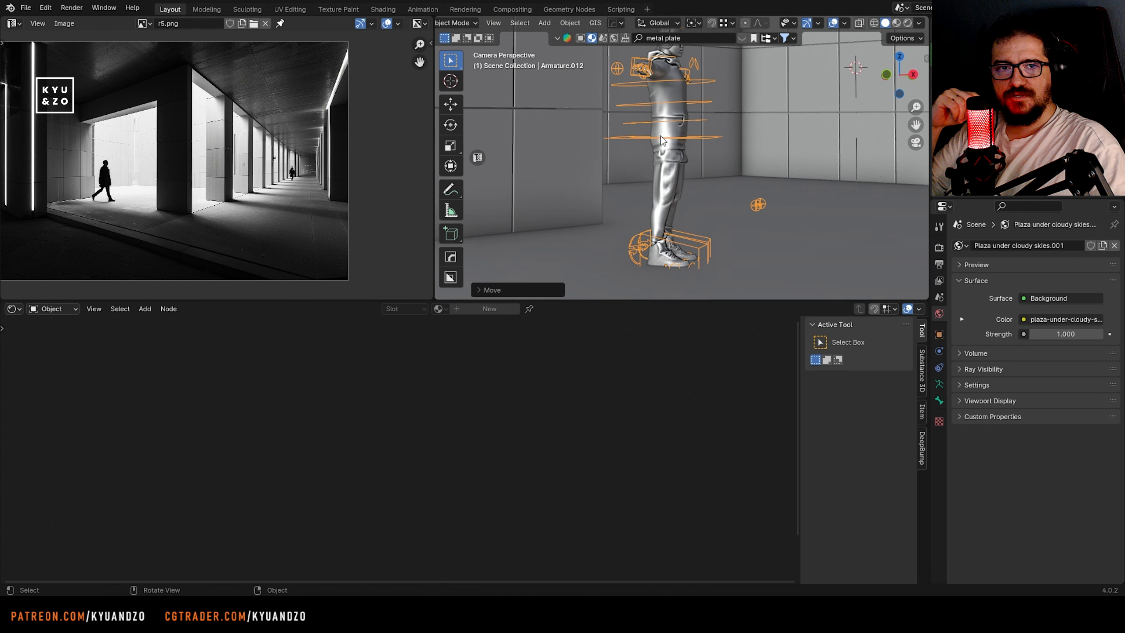
# Enter Pose Mode on the figure's armature and move the right foot control forward to start a walking stride
pyautogui.moveTo(675, 300); pyautogui.dragTo(680, 464)
pyautogui.scroll(2, 676, 129)
pyautogui.click(466, 25)
pyautogui.click(456, 58)
pyautogui.scroll(5, 310, 262)
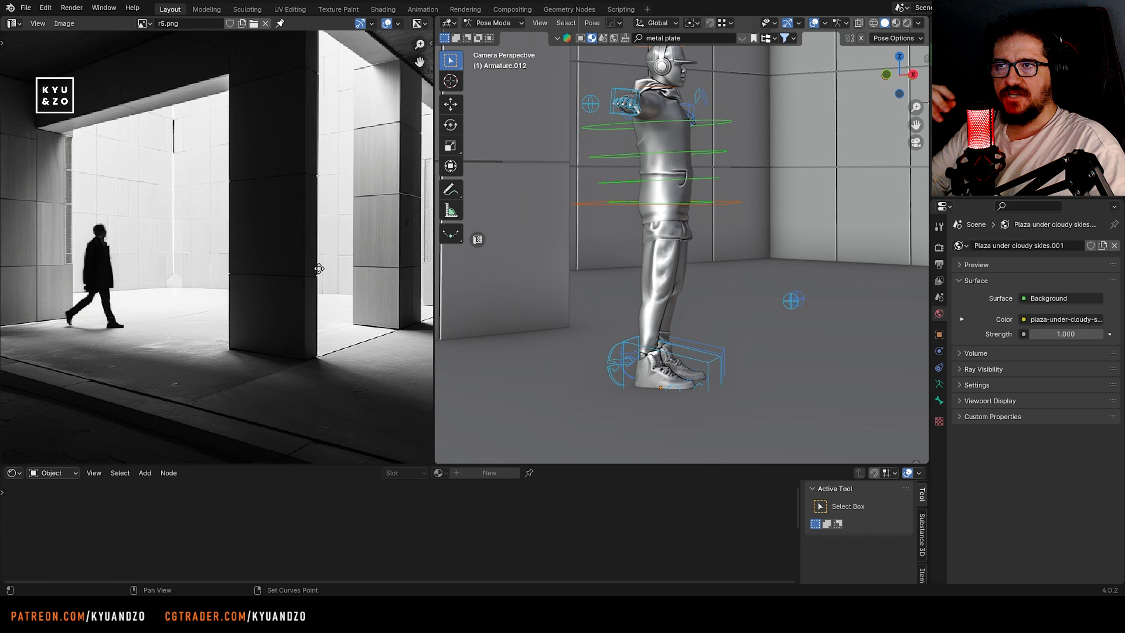
pyautogui.click(706, 377)
pyautogui.press('g')
pyautogui.press('x')
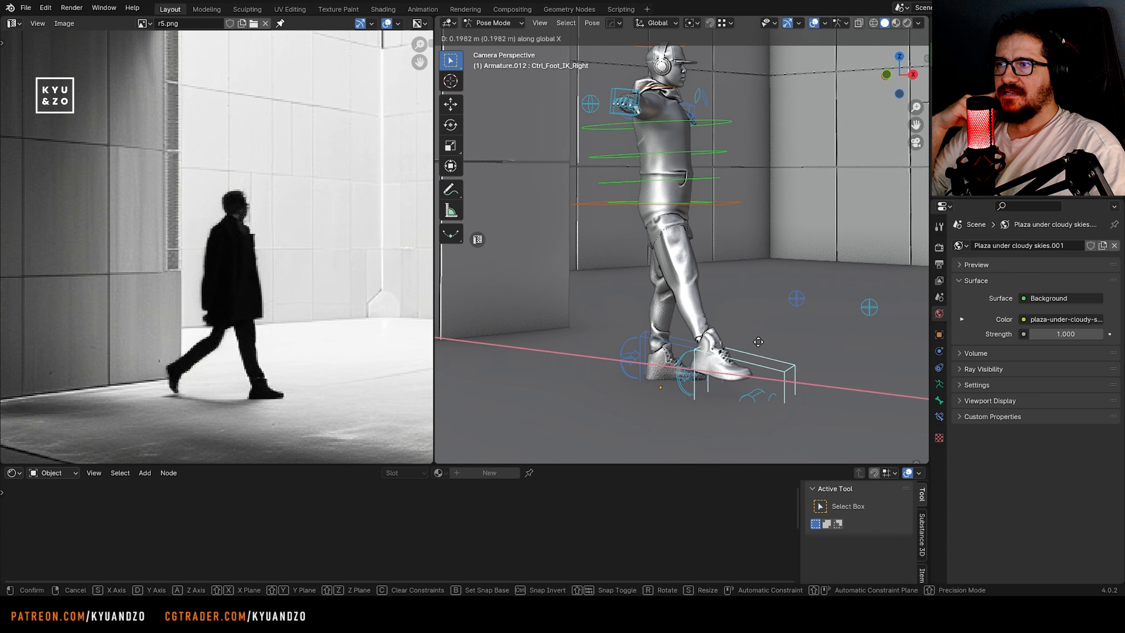
pyautogui.press('y')
# Return to Object Mode and lower the whole figure along the Z axis
pyautogui.click(494, 23)
pyautogui.click(495, 38)
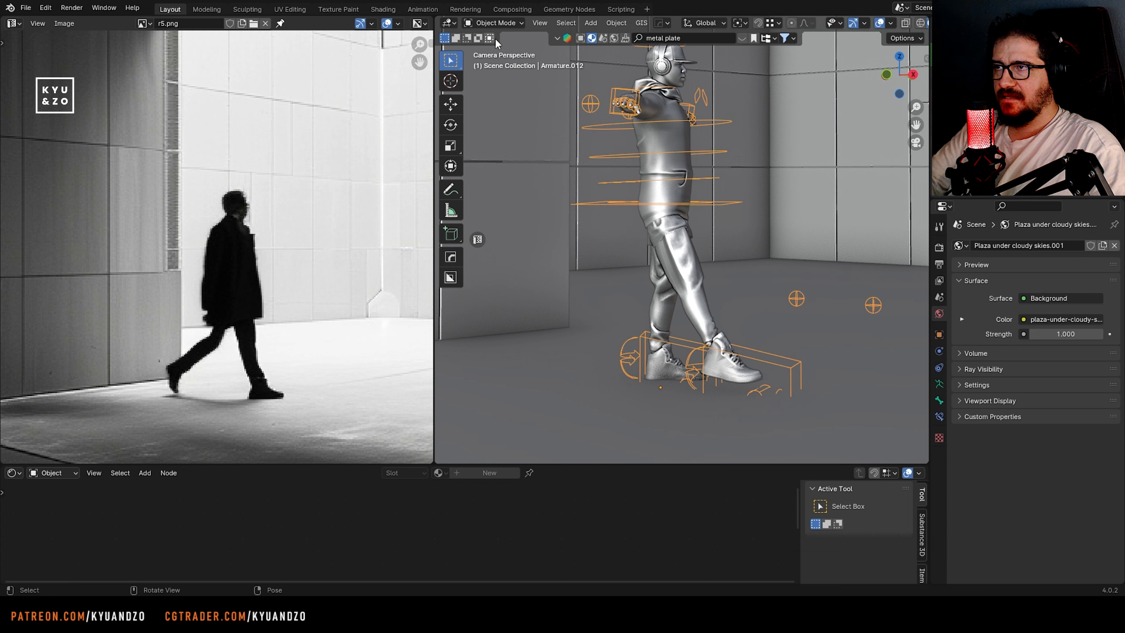
pyautogui.press('g')
pyautogui.press('z')
pyautogui.click(514, 67)
# Back in Pose Mode, move the left foot control backward behind the body to widen the stride
pyautogui.click(494, 23)
pyautogui.click(494, 62)
pyautogui.click(648, 366)
pyautogui.press('g')
pyautogui.press('d')
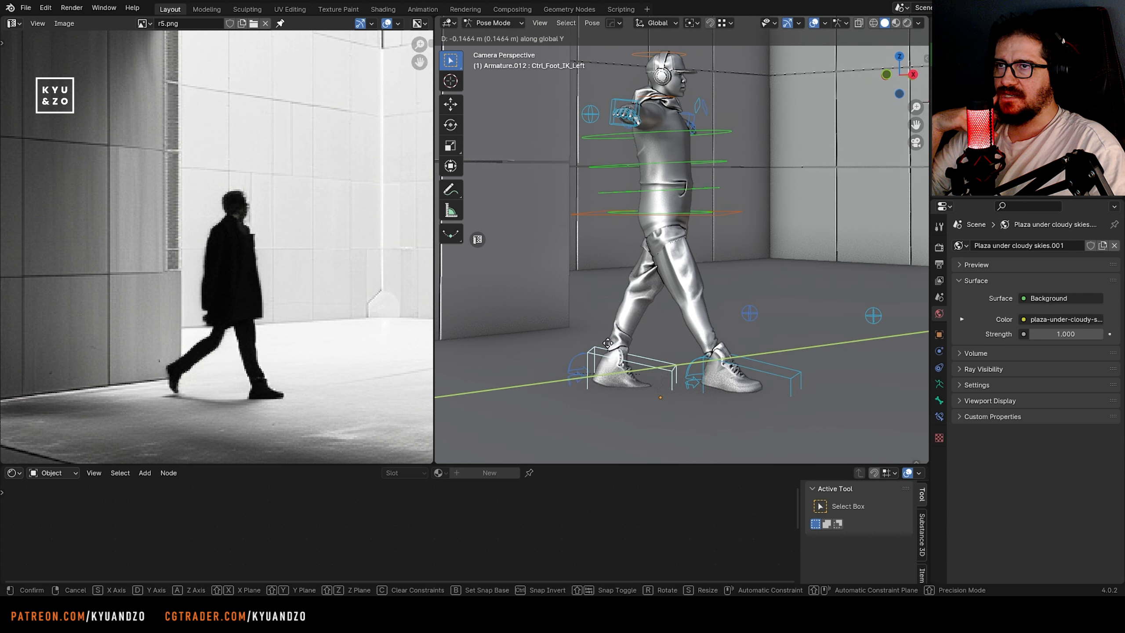
pyautogui.click(598, 367)
pyautogui.press('g')
pyautogui.press('a')
pyautogui.click(620, 341)
# Rotate the left foot control so the heel lifts with the toes pointing down, and reposition it behind the body
pyautogui.press('r')
pyautogui.press('s')
pyautogui.press('d')
pyautogui.press('d')
pyautogui.press('s')
pyautogui.press('s')
pyautogui.click(646, 394)
pyautogui.press('g')
pyautogui.press('d')
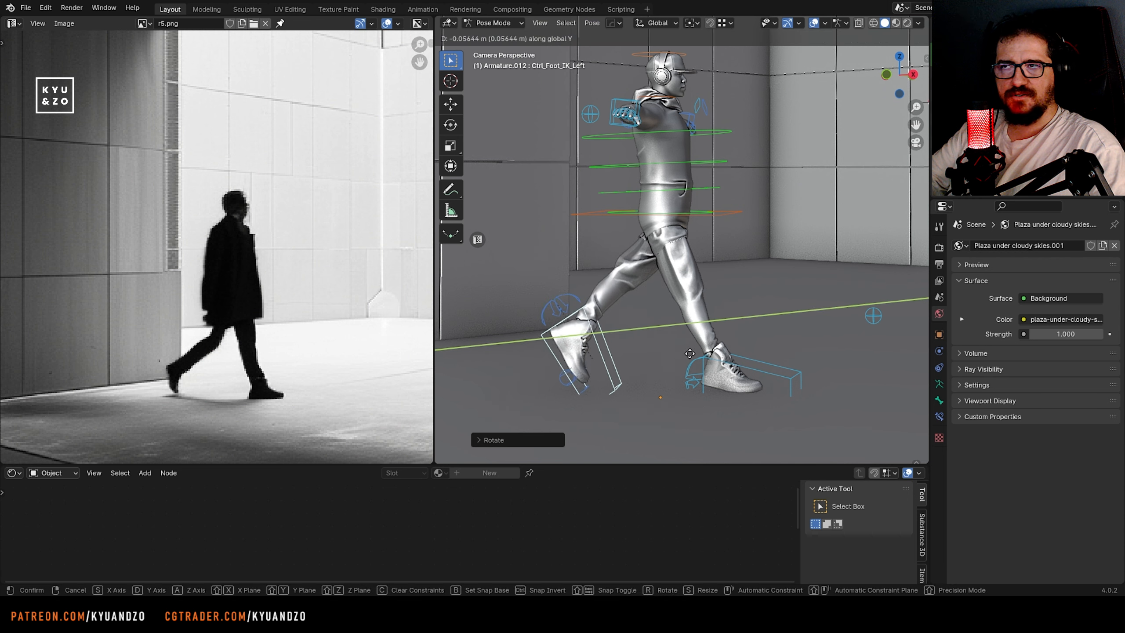
pyautogui.click(647, 391)
pyautogui.press('r')
pyautogui.press('s')
pyautogui.press('s')
pyautogui.click(638, 396)
# Adjust the right foot control's position along Y to refine the front leg of the stride
pyautogui.keyDown('shift'); pyautogui.moveTo(665, 368); pyautogui.dragTo(648, 415, button='middle'); pyautogui.keyUp('shift')
pyautogui.click(751, 424)
pyautogui.press('g')
pyautogui.press('x')
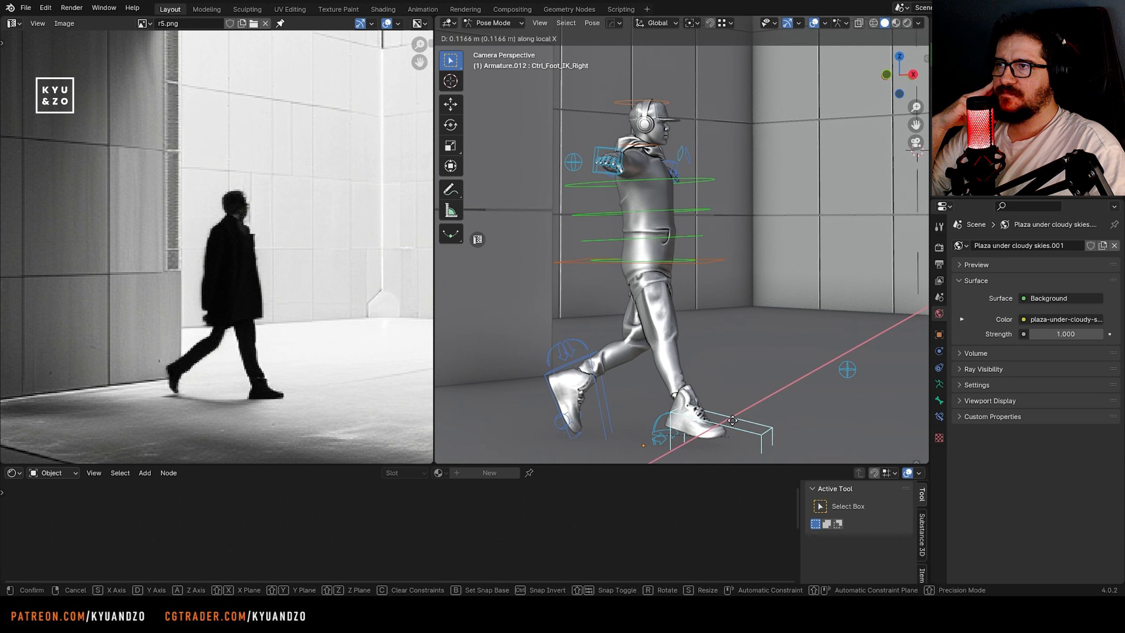
pyautogui.press('y')
pyautogui.click(725, 412)
# Lower the right hand control from the T-pose to hip height and rotate it about its local X axis
pyautogui.keyDown('shift'); pyautogui.moveTo(608, 220); pyautogui.dragTo(608, 244, button='middle'); pyautogui.keyUp('shift')
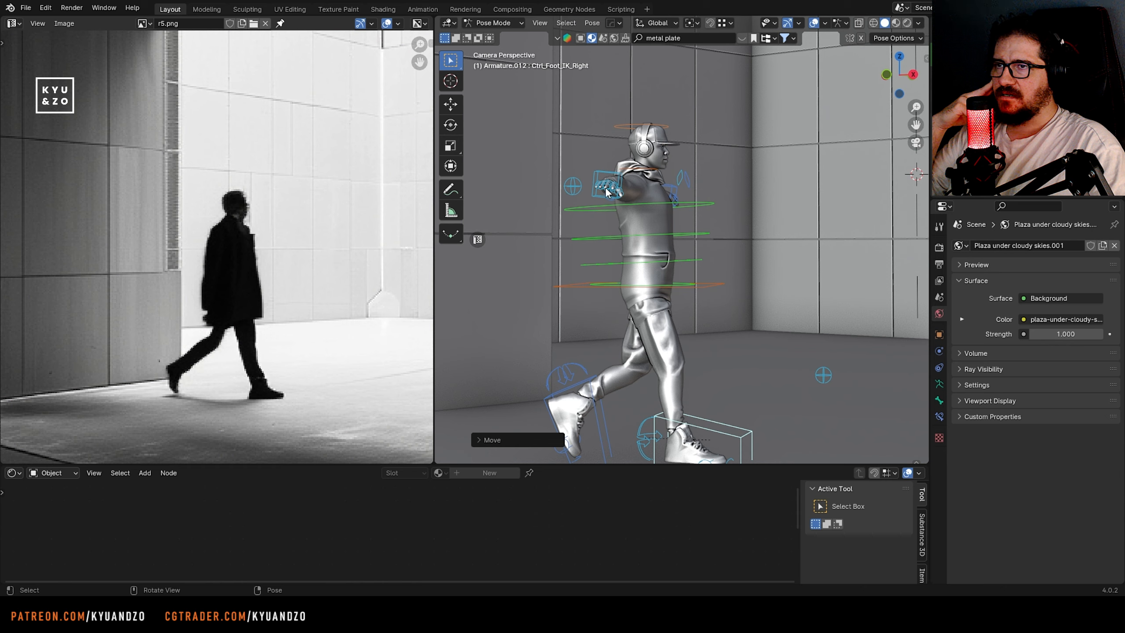
pyautogui.click(605, 188)
pyautogui.press('g')
pyautogui.click(605, 314)
pyautogui.press('g')
pyautogui.press('s')
pyautogui.press('d')
pyautogui.press('r')
pyautogui.press('s')
pyautogui.press('s')
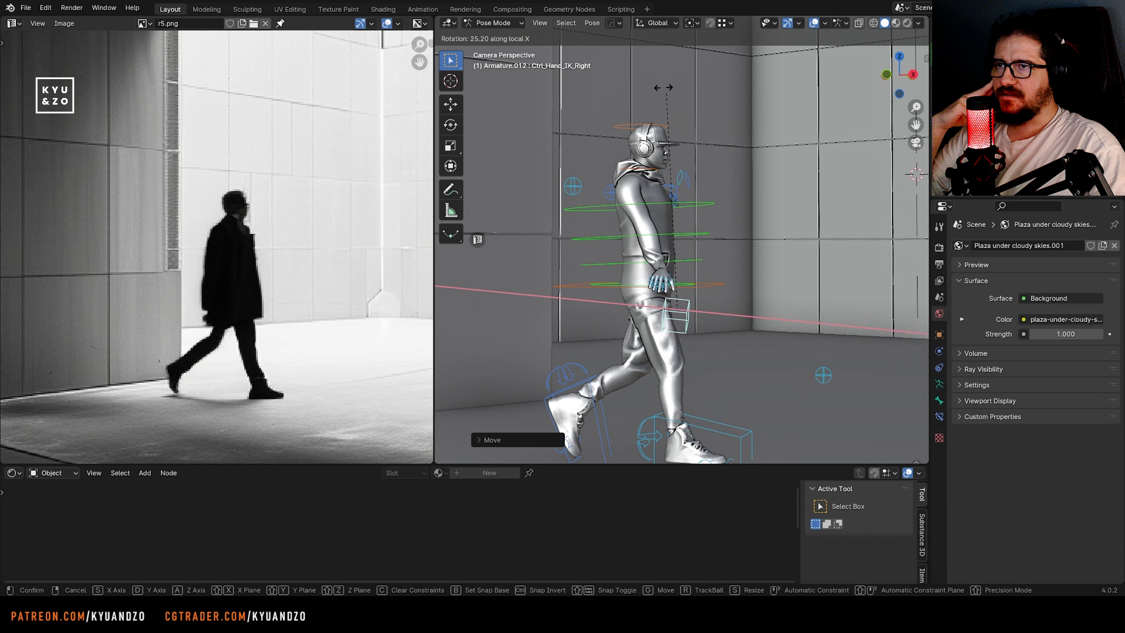
pyautogui.click(725, 106)
# Fine-tune the right hand control's position so the arm hangs naturally beside the body
pyautogui.press('g')
pyautogui.press('d')
pyautogui.click(705, 146)
pyautogui.press('g')
pyautogui.press('d')
pyautogui.press('s')
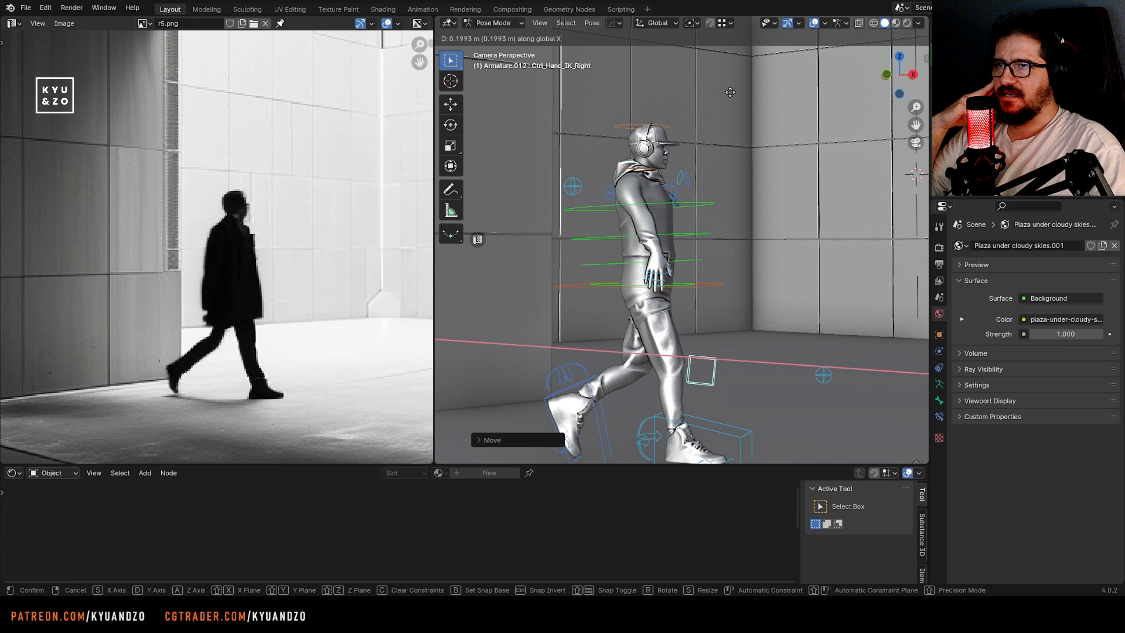
pyautogui.click(691, 248)
pyautogui.moveTo(691, 257); pyautogui.dragTo(561, 311, button='middle')
pyautogui.press('KP_Decimal')
pyautogui.press('g')
pyautogui.press('d')
pyautogui.press('s')
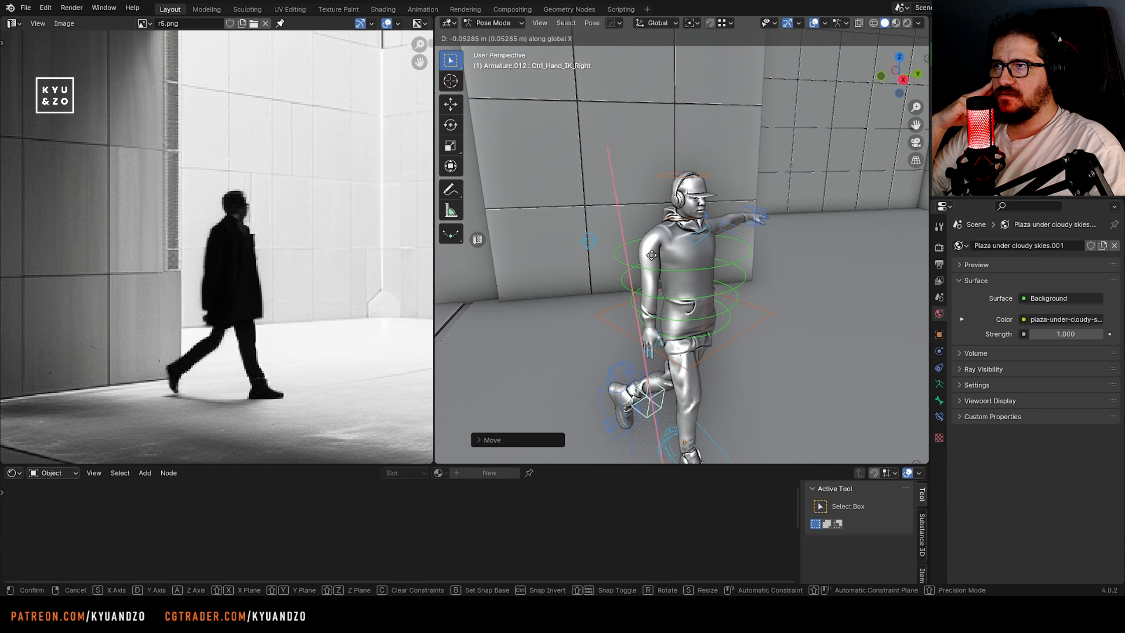
pyautogui.click(620, 272)
# Lower the left hand control to waist height, rotate it and bring it close to the body
pyautogui.keyDown('shift'); pyautogui.moveTo(784, 210); pyautogui.dragTo(615, 213, button='middle'); pyautogui.keyUp('shift')
pyautogui.click(615, 213)
pyautogui.press('g')
pyautogui.press('a')
pyautogui.click(614, 308)
pyautogui.press('g')
pyautogui.press('d')
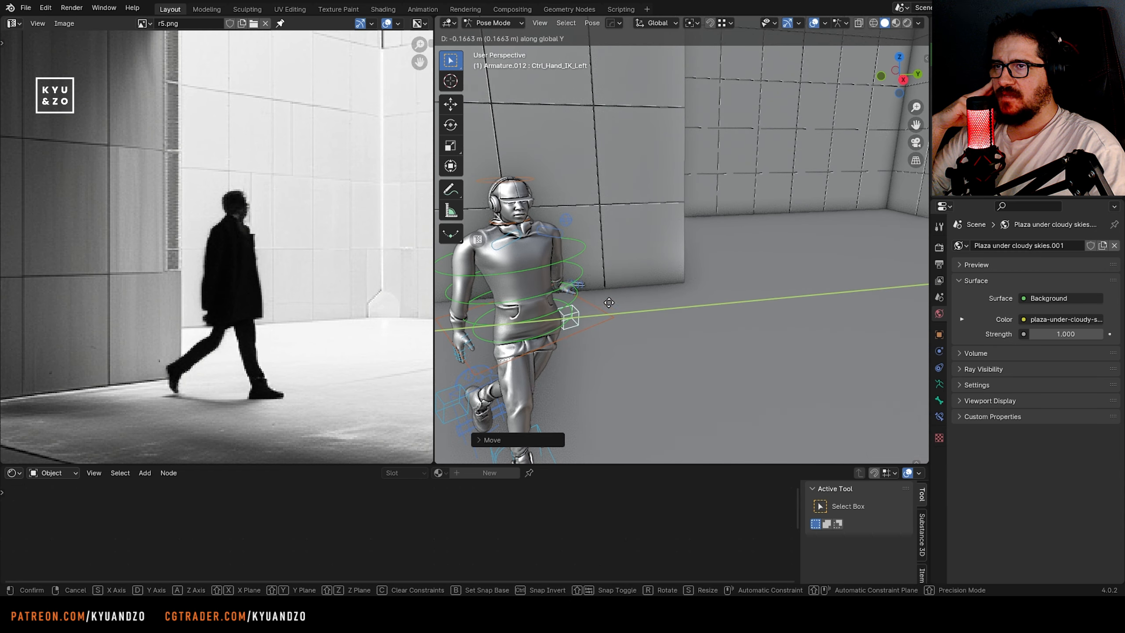
pyautogui.press('r')
pyautogui.click(609, 332)
pyautogui.press('g')
pyautogui.click(598, 348)
pyautogui.press('g')
pyautogui.press('s')
pyautogui.press('d')
pyautogui.click(597, 339)
# Leave Pose Mode and save the file
pyautogui.moveTo(598, 339); pyautogui.dragTo(678, 306, button='middle')
pyautogui.keyDown('ctrl'); pyautogui.moveTo(677, 305); pyautogui.dragTo(694, 281, button='middle'); pyautogui.keyUp('ctrl')
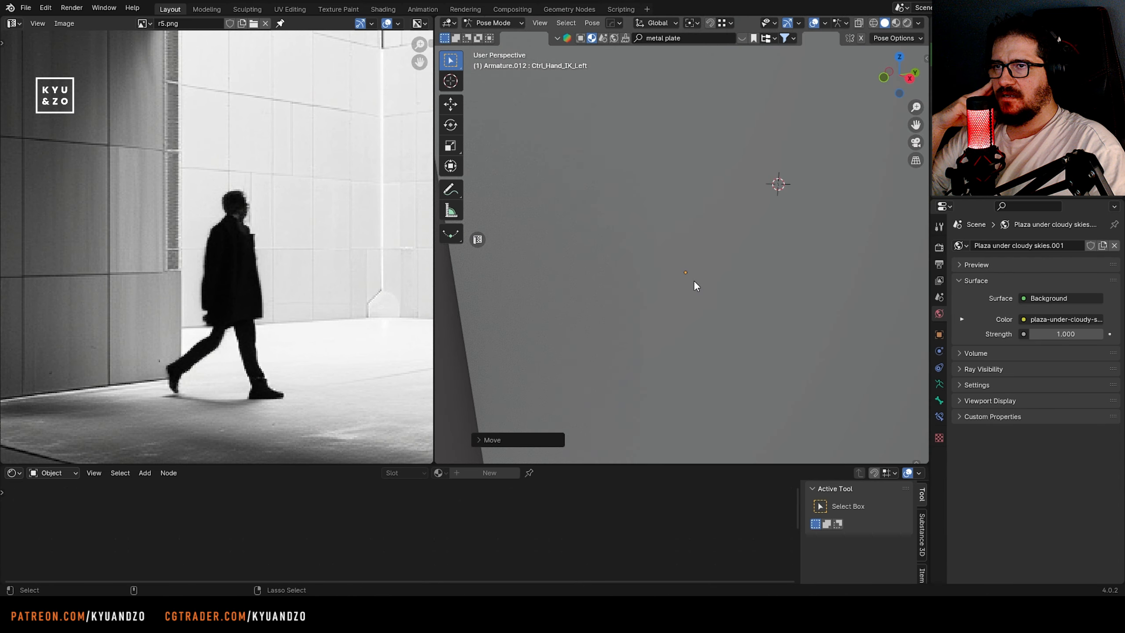
pyautogui.click(499, 37)
pyautogui.hotkey('shift', '`')
pyautogui.press('s')
pyautogui.click(600, 188)
pyautogui.click(600, 188)
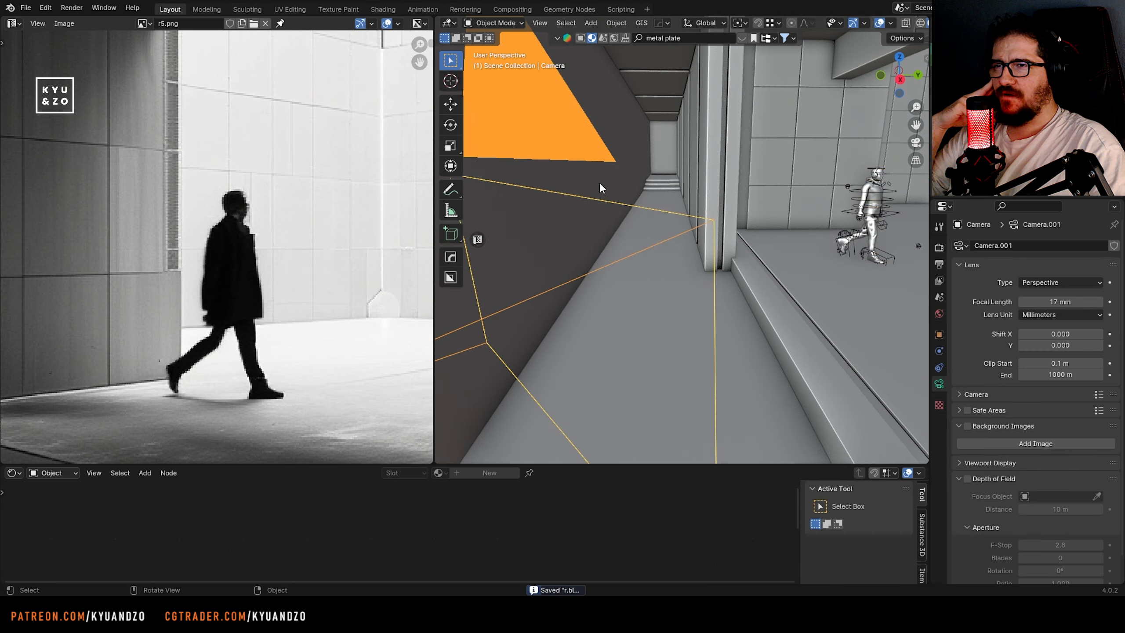
# Switch to the rendered camera view, select the Ch06 body mesh and compare its walking silhouette with the reference
pyautogui.press('KP_0')
pyautogui.click(908, 23)
pyautogui.click(765, 180)
pyautogui.hotkey('shift', '`')
pyautogui.click(646, 218)
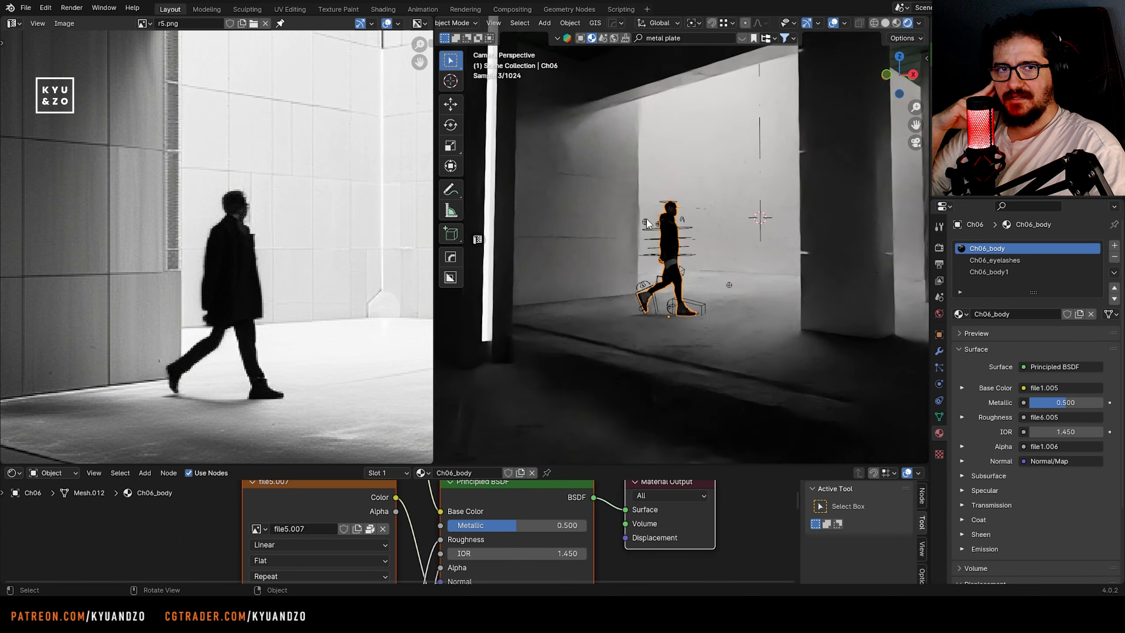
pyautogui.hotkey('shift', '`')
pyautogui.click(597, 238)
pyautogui.hotkey('shift', '`')
pyautogui.click(606, 239)
pyautogui.hotkey('shift', '`')
pyautogui.click(606, 239)
pyautogui.click(511, 215)
pyautogui.hotkey('shift', '`')
pyautogui.click(511, 214)
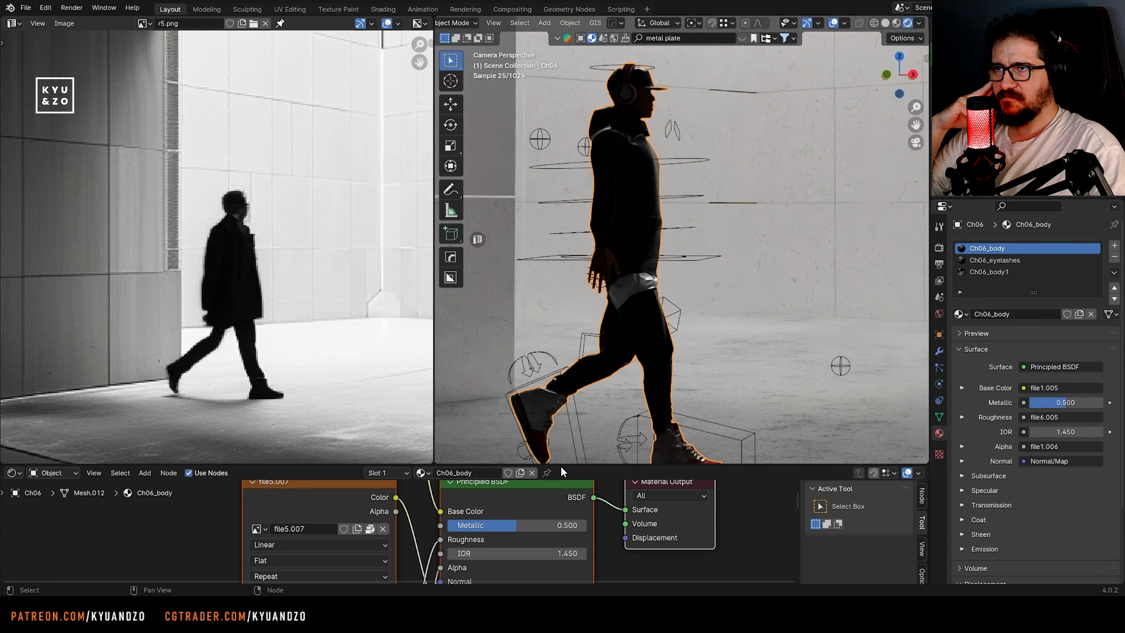
# Disconnect the base colour texture of the Ch06_body material and set its base colour to black
pyautogui.moveTo(589, 464); pyautogui.dragTo(576, 256)
pyautogui.moveTo(575, 330); pyautogui.dragTo(483, 335, button='middle')
pyautogui.press('g')
pyautogui.click(871, 387)
pyautogui.click(620, 336)
pyautogui.moveTo(516, 396); pyautogui.dragTo(483, 377)
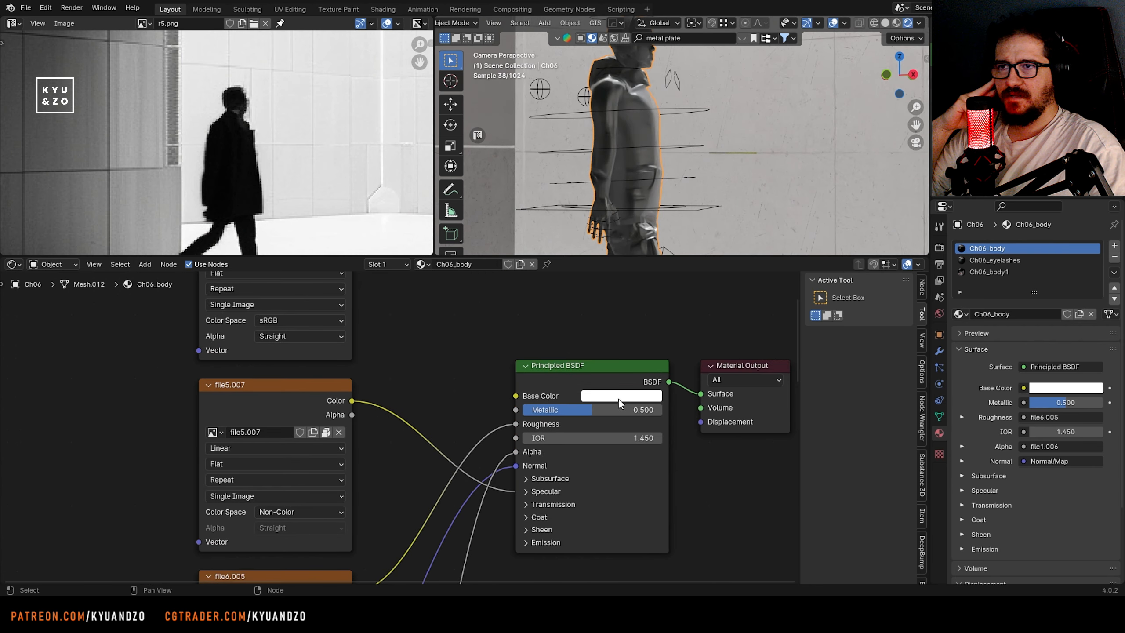
pyautogui.click(621, 397)
pyautogui.moveTo(710, 257); pyautogui.dragTo(710, 308)
pyautogui.scroll(-2, 621, 116)
pyautogui.click(545, 144)
pyautogui.scroll(-3, 545, 144)
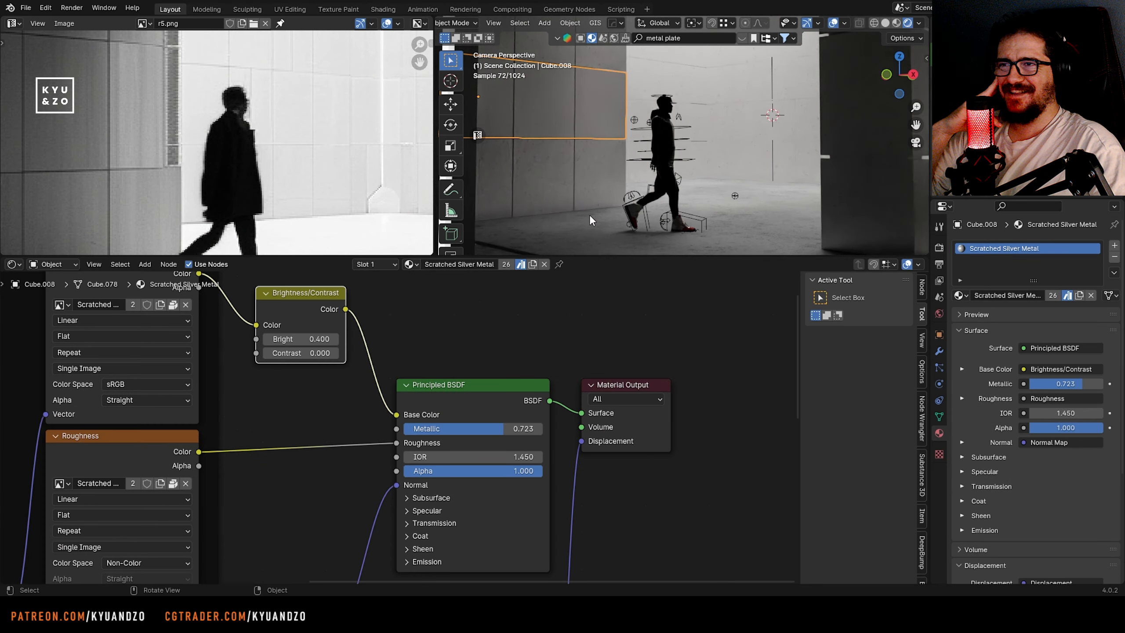
# Remove the Ch06_eyelashes and Ch06_body1 material slots from the walking figure and save the file
pyautogui.scroll(1, 590, 215)
pyautogui.click(628, 207)
pyautogui.click(632, 207)
pyautogui.click(1063, 260)
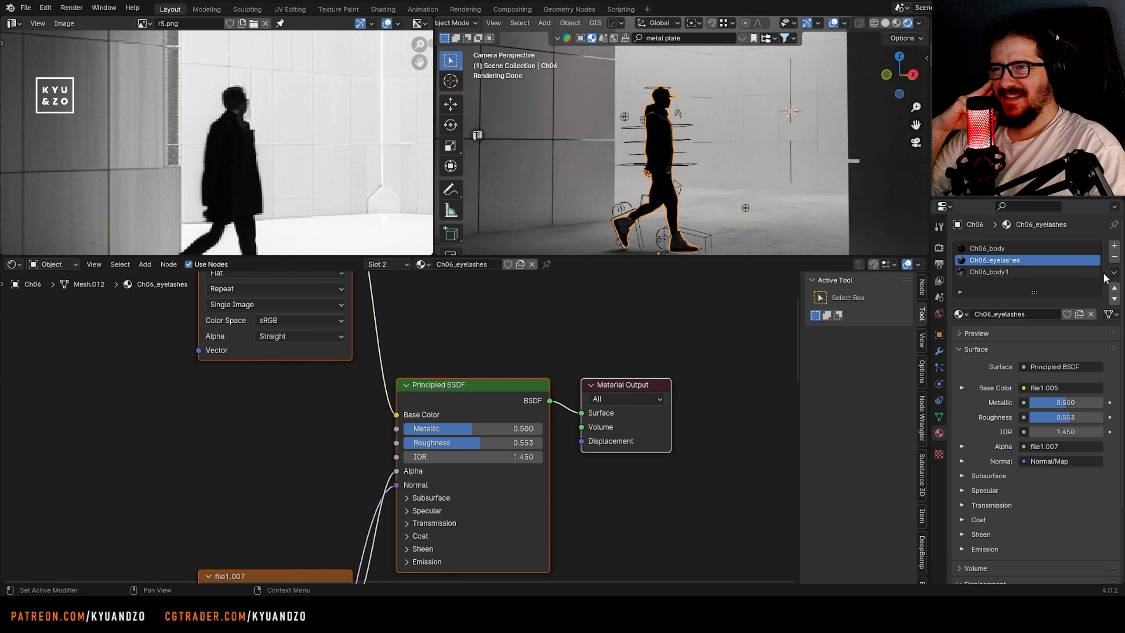
pyautogui.click(1114, 256)
pyautogui.click(1114, 257)
pyautogui.click(726, 173)
pyautogui.hotkey('ctrl', 's')
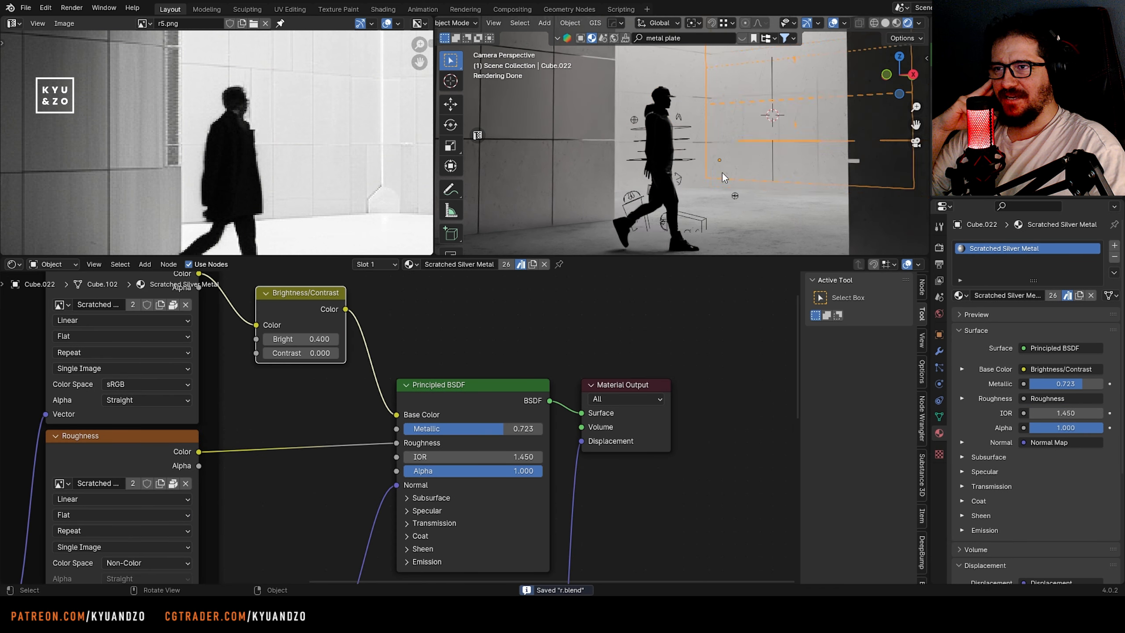
# Disconnect the roughness texture of Ch06_body, then set Metallic to 0 and Roughness to 0.403
pyautogui.scroll(4, 723, 178)
pyautogui.click(629, 156)
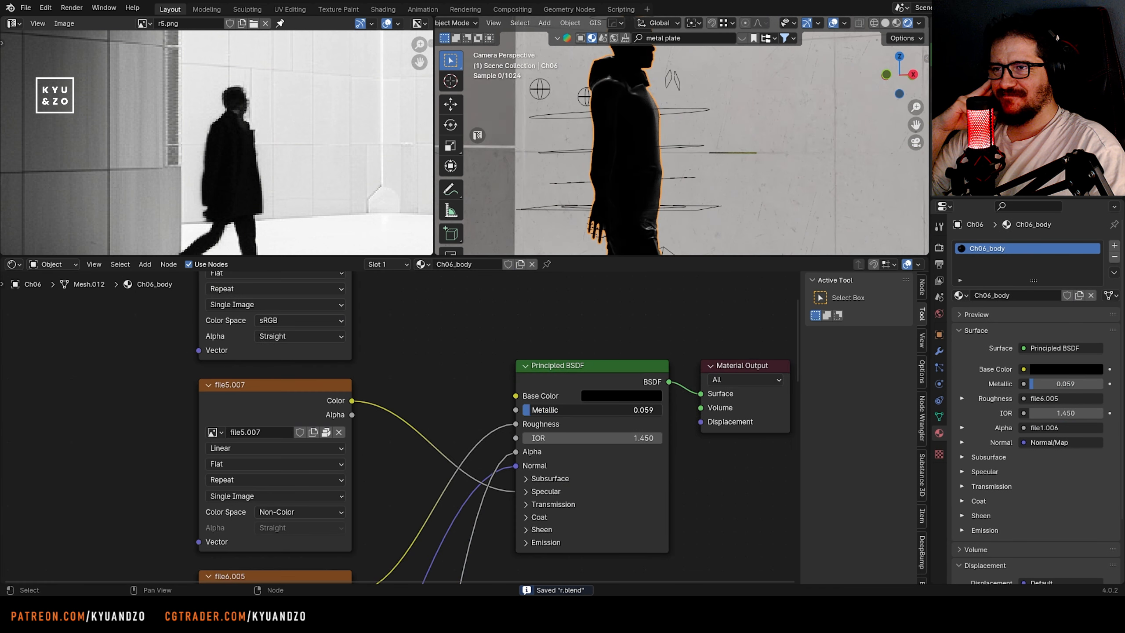
pyautogui.moveTo(531, 410); pyautogui.dragTo(485, 418)
pyautogui.moveTo(593, 424); pyautogui.dragTo(588, 424)
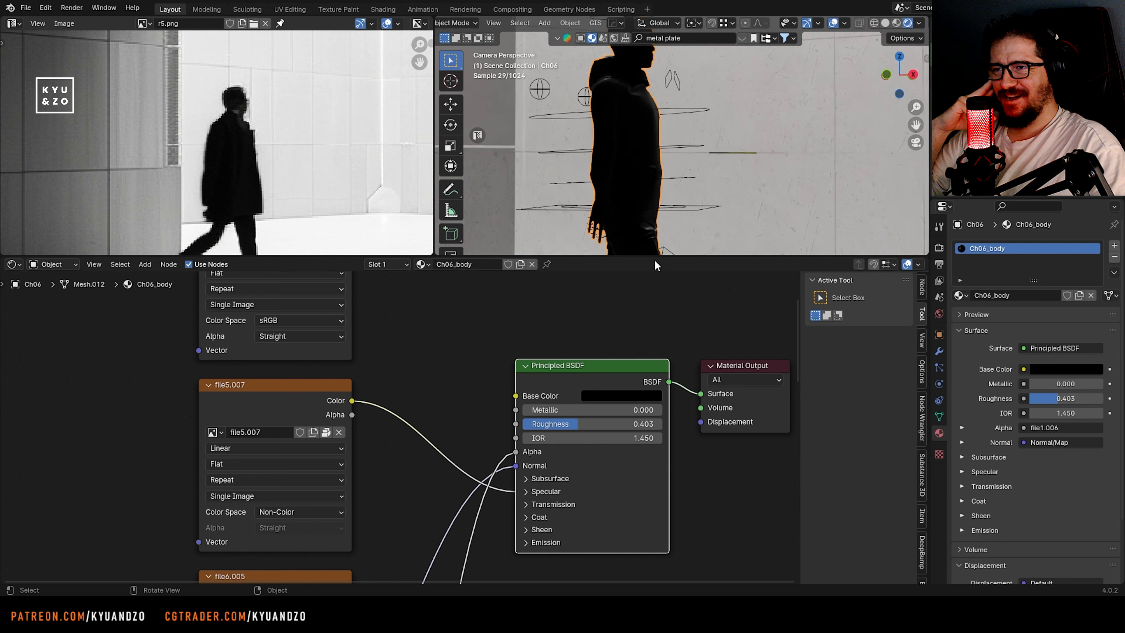
# Enlarge the 3D view, save the file and check the black figure within the full rendered composition
pyautogui.moveTo(656, 256); pyautogui.dragTo(660, 420)
pyautogui.click(753, 207)
pyautogui.hotkey('ctrl', 's')
pyautogui.scroll(-8, 754, 206)
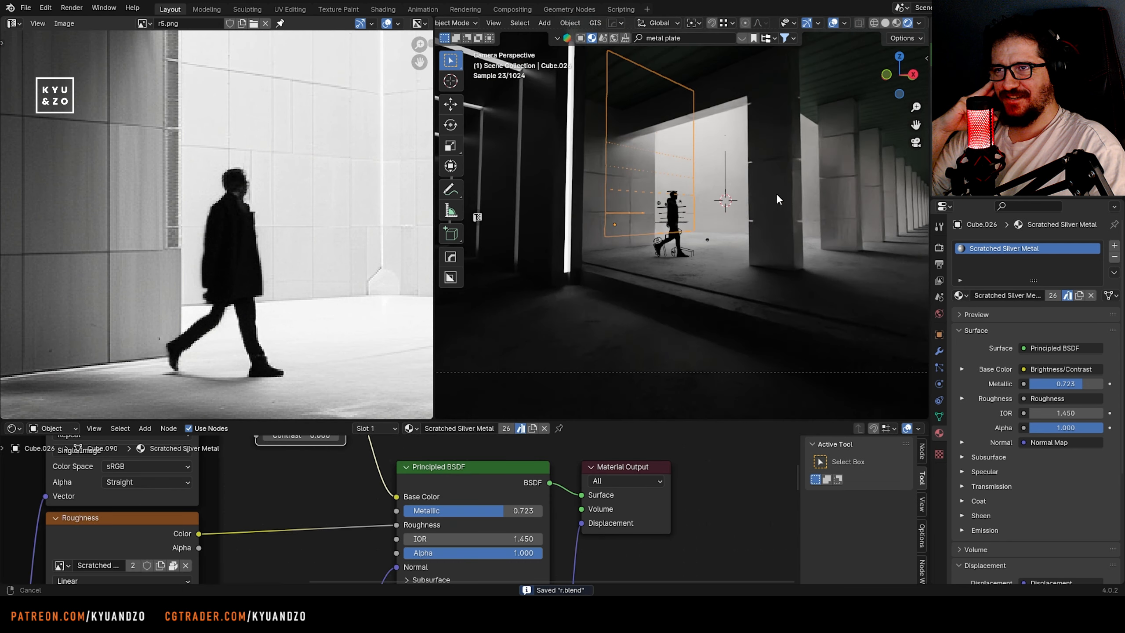
pyautogui.keyDown('shift'); pyautogui.moveTo(776, 194); pyautogui.dragTo(691, 195, button='middle'); pyautogui.keyUp('shift')
pyautogui.scroll(-4, 589, 223)
pyautogui.scroll(3, 589, 224)
# Select another T-posed character outside the building, move it along X and Y toward the colonnade, and return to the camera view
pyautogui.click(835, 262)
pyautogui.scroll(4, 834, 262)
pyautogui.keyDown('shift'); pyautogui.moveTo(835, 262); pyautogui.dragTo(736, 258, button='middle'); pyautogui.keyUp('shift')
pyautogui.scroll(-4, 736, 258)
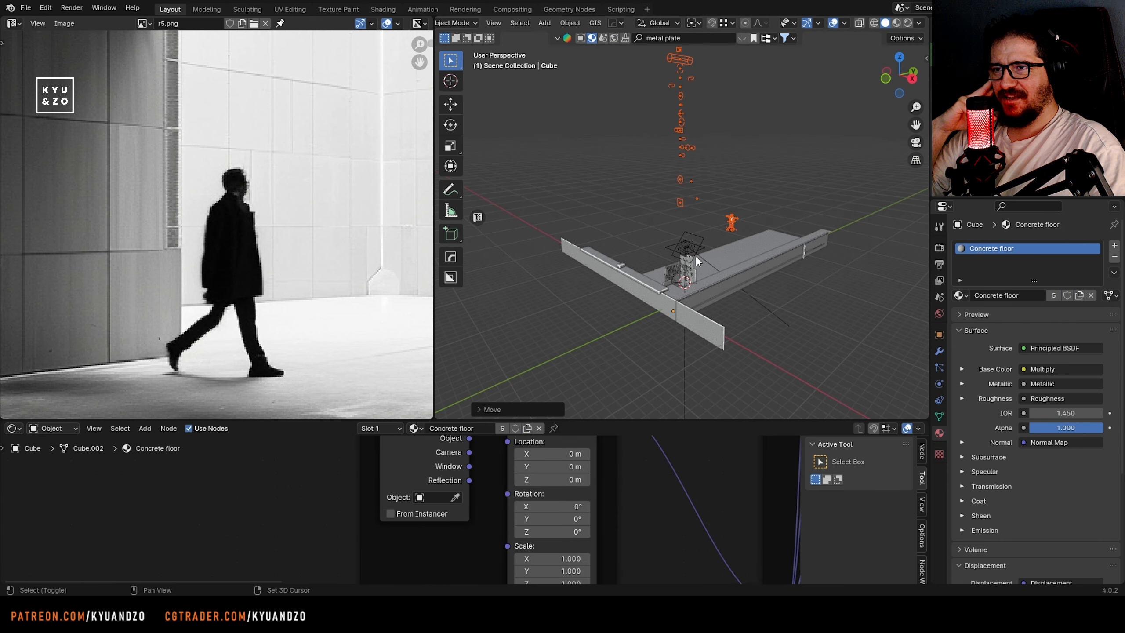
pyautogui.moveTo(695, 256); pyautogui.dragTo(764, 291, button='middle')
pyautogui.click(632, 106)
pyautogui.click(752, 300)
pyautogui.keyDown('shift'); pyautogui.moveTo(727, 390); pyautogui.dragTo(701, 290, button='middle'); pyautogui.keyUp('shift')
pyautogui.press('g')
pyautogui.click(677, 332)
pyautogui.press('g')
pyautogui.press('y')
pyautogui.click(673, 342)
# Move the second character (Armature.014) deeper into the long corridor between the columns
pyautogui.press('g')
pyautogui.press('x')
pyautogui.press('KP_0')
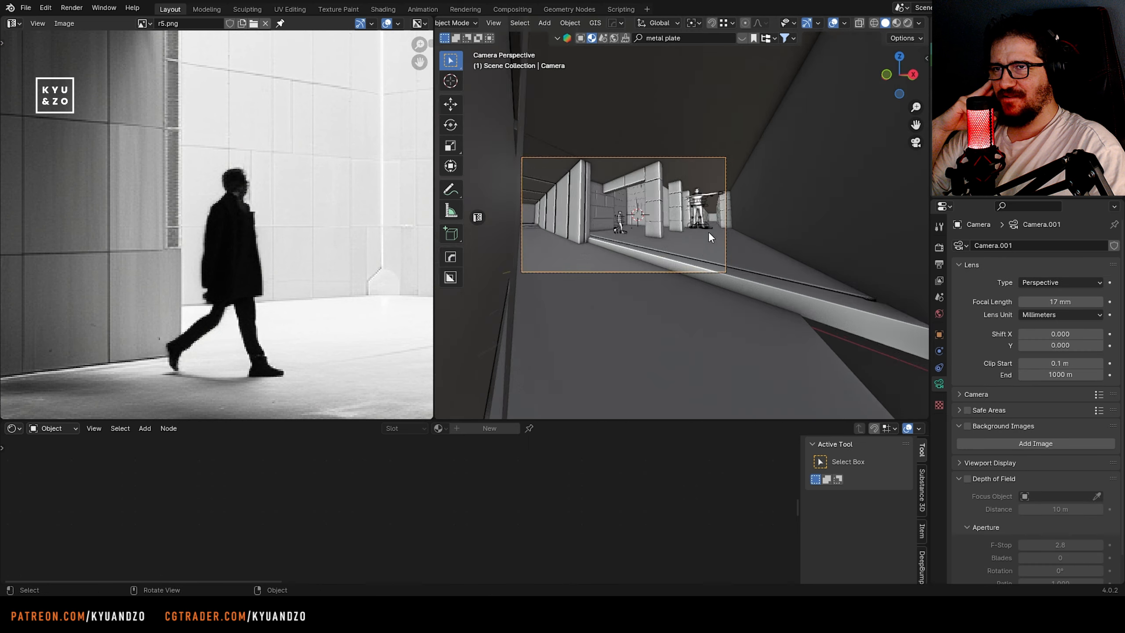
pyautogui.scroll(5, 708, 231)
pyautogui.press('s')
pyautogui.click(735, 221)
pyautogui.moveTo(735, 221)
pyautogui.mouseDown(button='middle')
pyautogui.moveTo(690, 230)
pyautogui.moveTo(753, 230)
pyautogui.mouseUp(button='middle')
# Shift the second character along X and Y to match the distant corridor figure in the reference
pyautogui.press('g')
pyautogui.press('s')
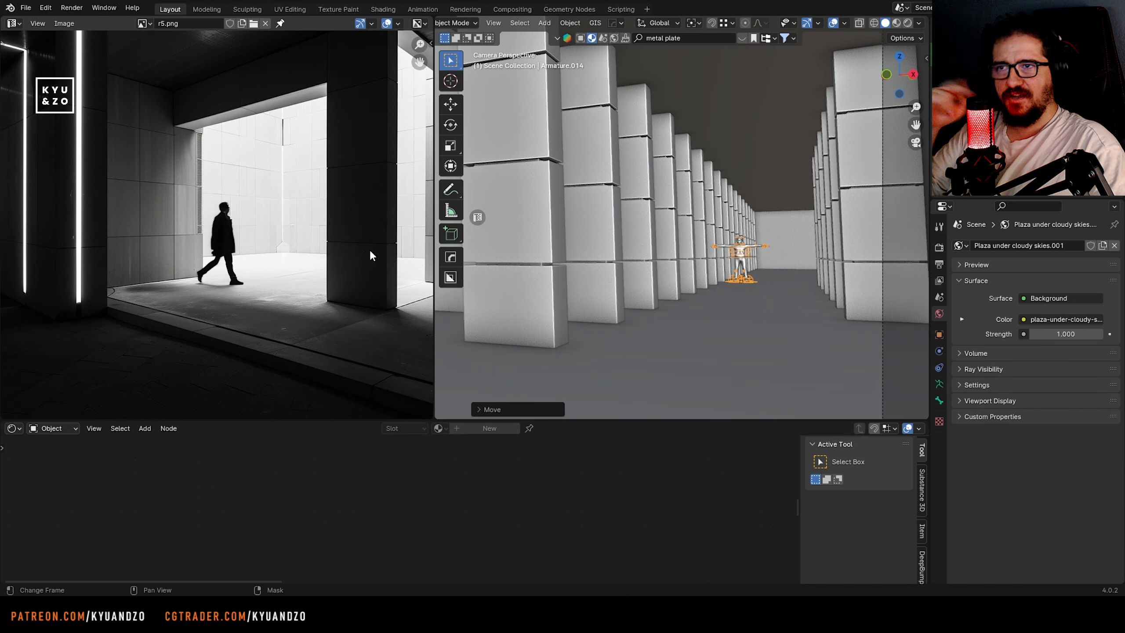
pyautogui.click(839, 253)
pyautogui.press('g')
pyautogui.press('x')
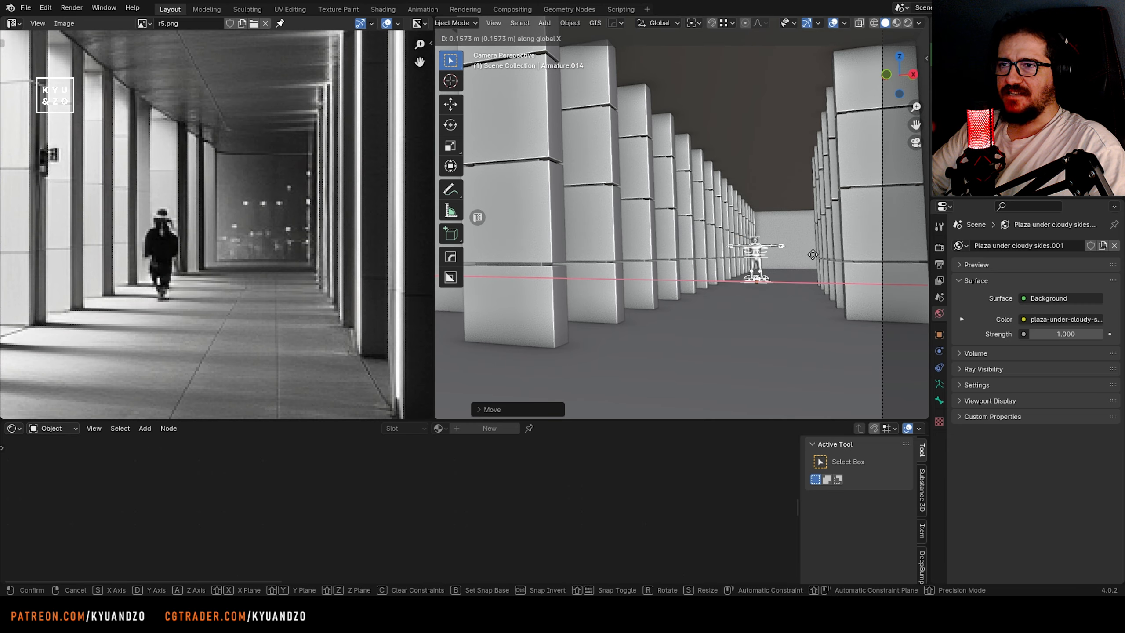
pyautogui.click(782, 251)
pyautogui.press('g')
pyautogui.press('y')
pyautogui.click(785, 259)
pyautogui.scroll(2, 736, 234)
pyautogui.keyDown('shift'); pyautogui.moveTo(737, 234); pyautogui.dragTo(643, 183, button='middle'); pyautogui.keyUp('shift')
pyautogui.scroll(6, 647, 186)
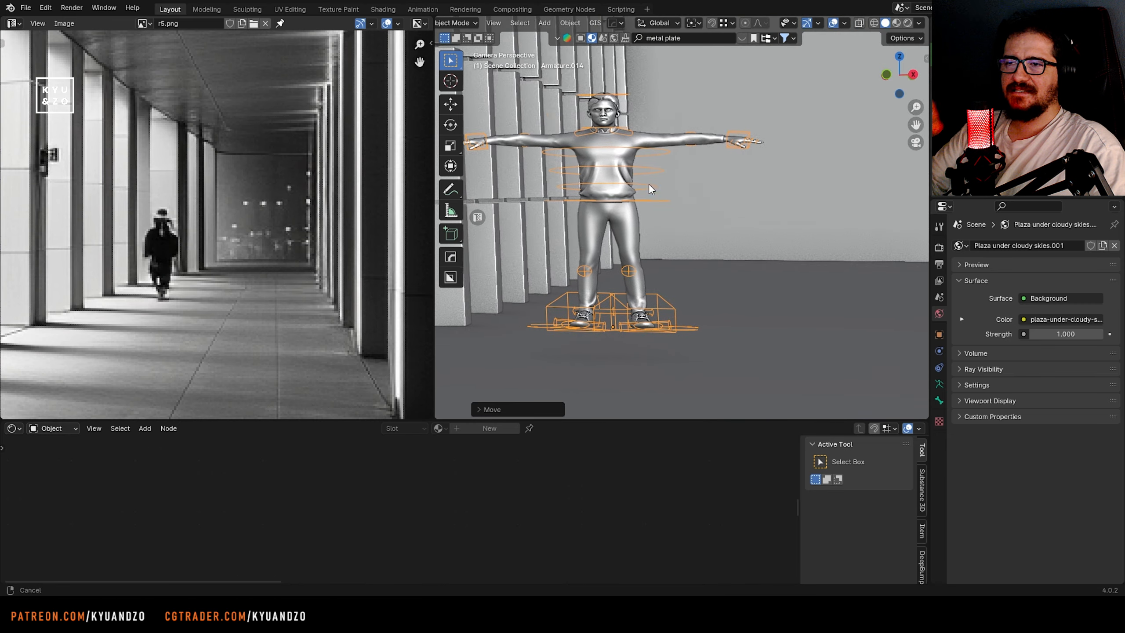
# Move the second character vertically along Z so it stands on the corridor floor
pyautogui.press('g')
pyautogui.press('z')
pyautogui.click(674, 244)
pyautogui.scroll(-4, 744, 214)
pyautogui.scroll(3, 613, 152)
# In Pose Mode, lower the second character's left hand control along Z, bring it toward the body along X and rotate it
pyautogui.click(460, 22)
pyautogui.click(465, 65)
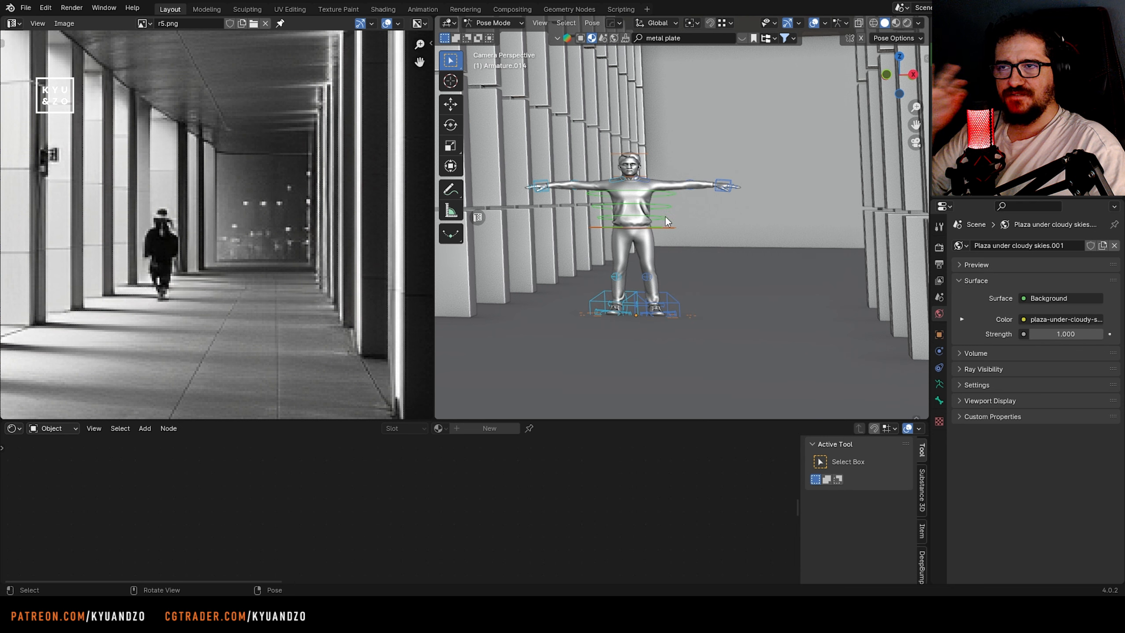
pyautogui.click(724, 187)
pyautogui.press('g')
pyautogui.press('z')
pyautogui.click(726, 242)
pyautogui.press('g')
pyautogui.press('x')
pyautogui.click(676, 240)
pyautogui.press('r')
# Bring the second character's right hand control down beside the body and shift it along Y
pyautogui.click(537, 184)
pyautogui.press('g')
pyautogui.press('y')
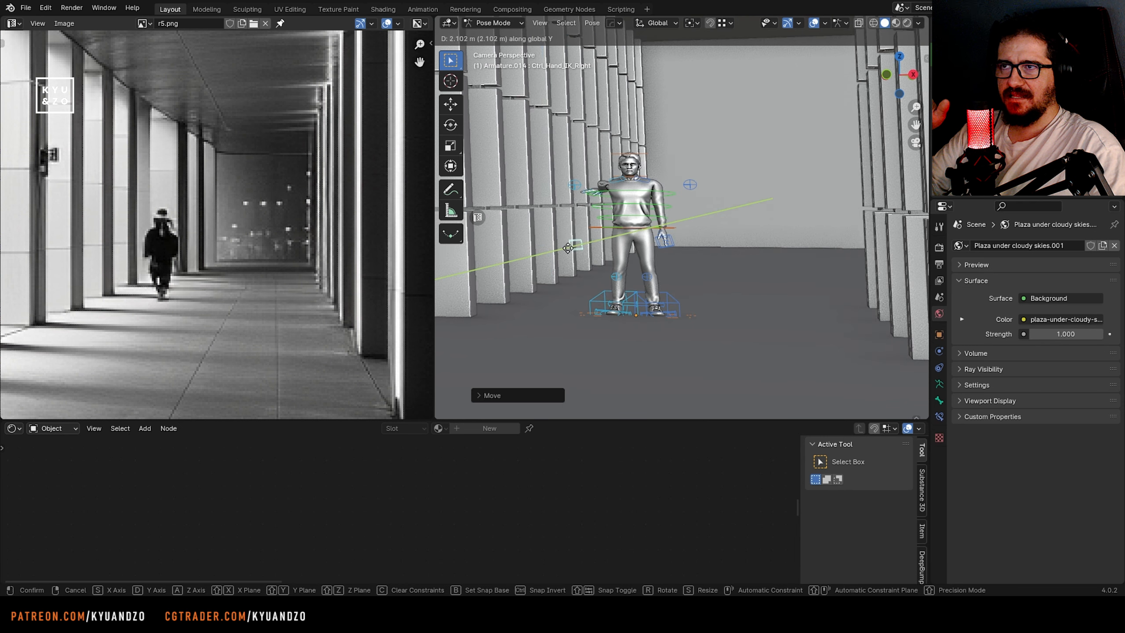
pyautogui.click(641, 176)
# Offset the left and right foot controls in opposite directions along Y to form a walking stride
pyautogui.click(659, 308)
pyautogui.press('g')
pyautogui.press('y')
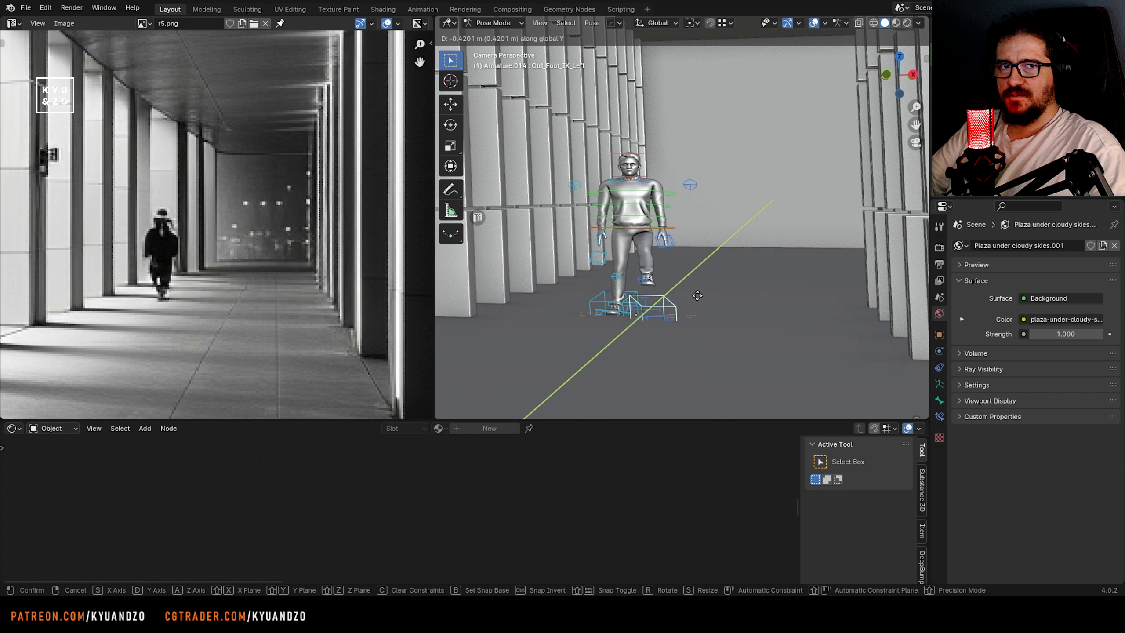
pyautogui.click(701, 254)
pyautogui.click(606, 305)
pyautogui.press('g')
pyautogui.press('y')
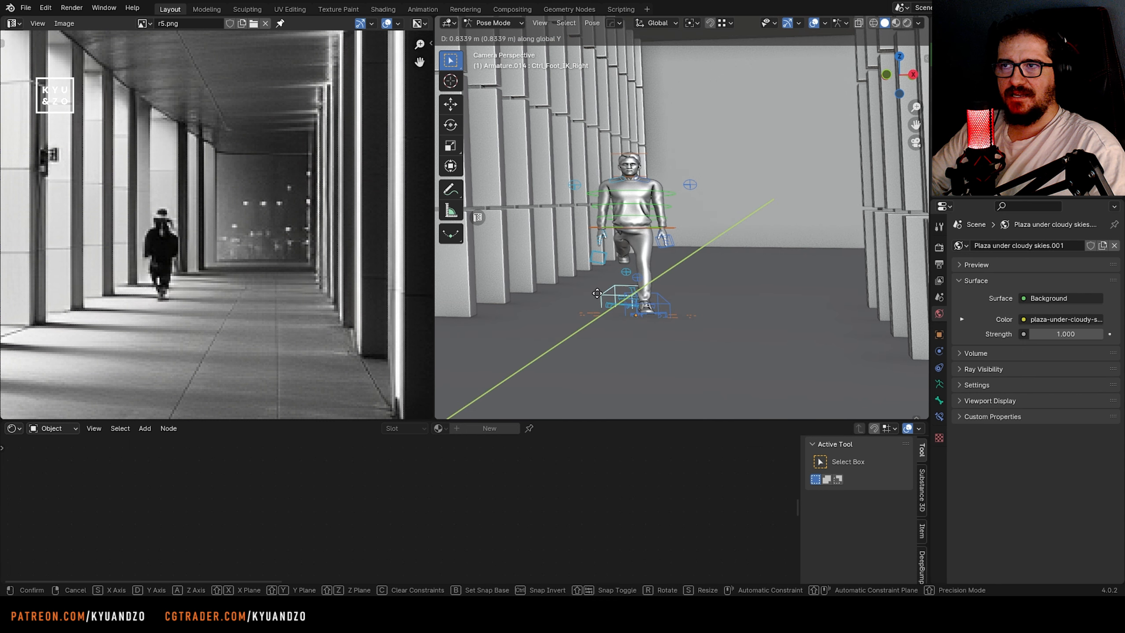
pyautogui.click(593, 376)
# Return to Object Mode, select the second character's armature and rotate the whole figure slightly
pyautogui.click(494, 24)
pyautogui.click(493, 36)
pyautogui.click(644, 207)
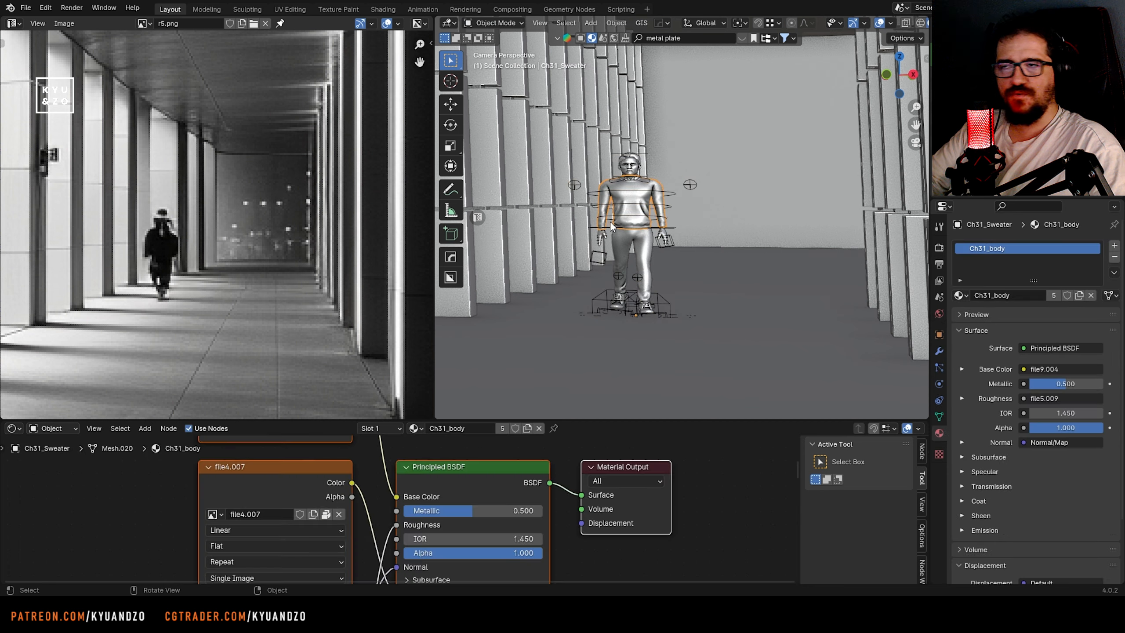
pyautogui.click(671, 206)
pyautogui.press('r')
pyautogui.press('a')
pyautogui.click(721, 268)
pyautogui.scroll(-3, 902, 23)
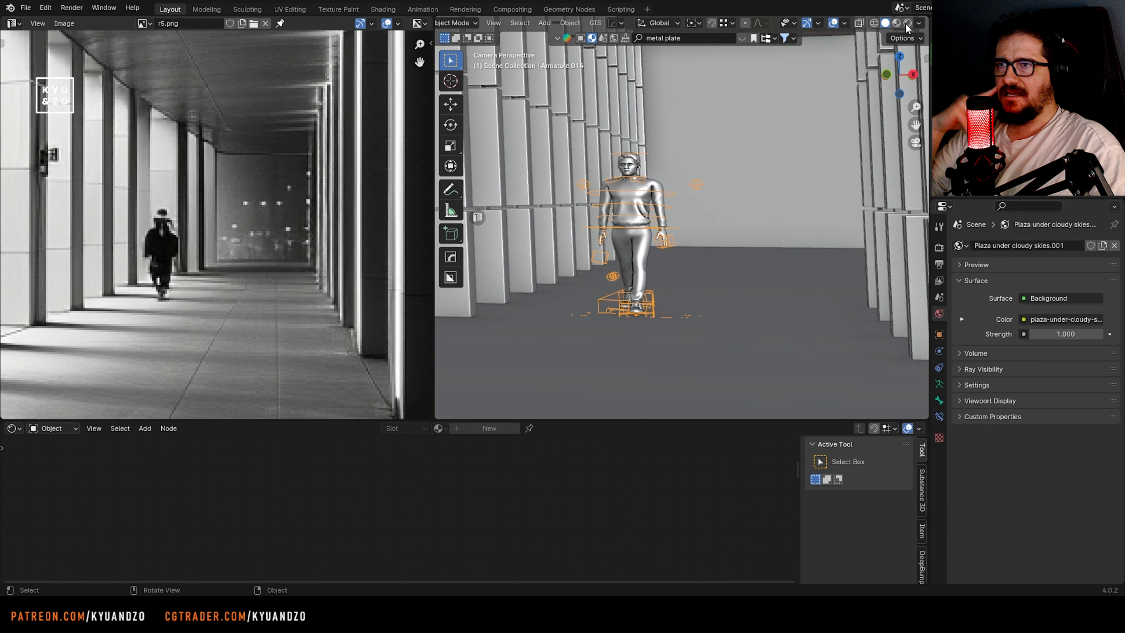
# In rendered shading, disconnect the texture from the sweater material's base color and set that color to black
pyautogui.click(907, 23)
pyautogui.click(619, 220)
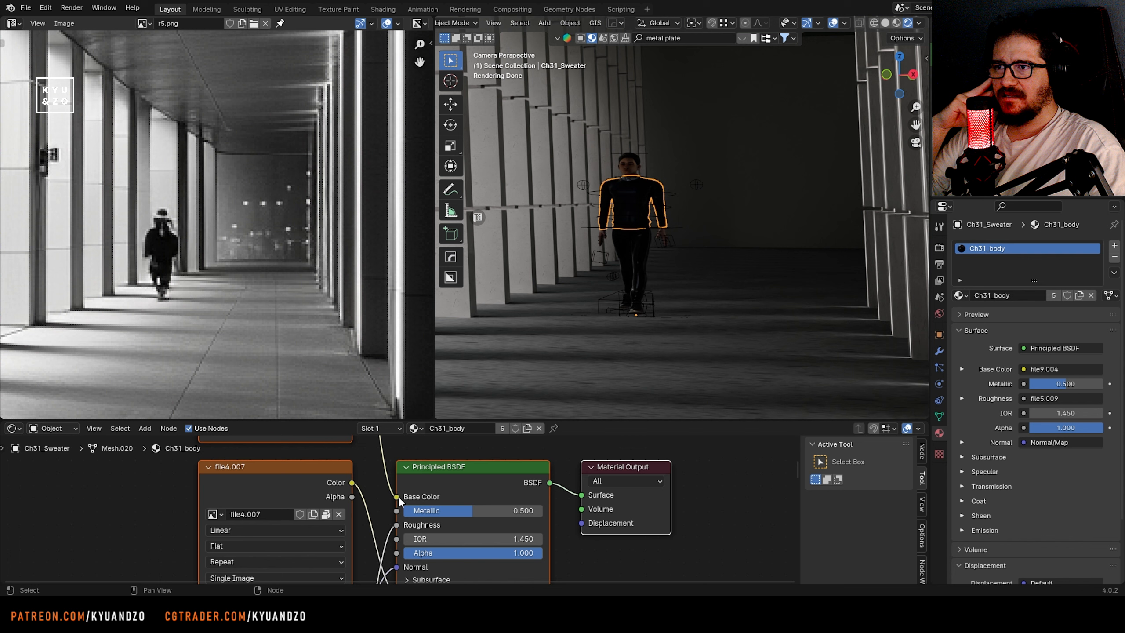
pyautogui.moveTo(397, 497); pyautogui.dragTo(378, 500)
pyautogui.click(493, 495)
pyautogui.moveTo(591, 336); pyautogui.dragTo(591, 410)
pyautogui.moveTo(382, 480); pyautogui.dragTo(425, 440, button='middle')
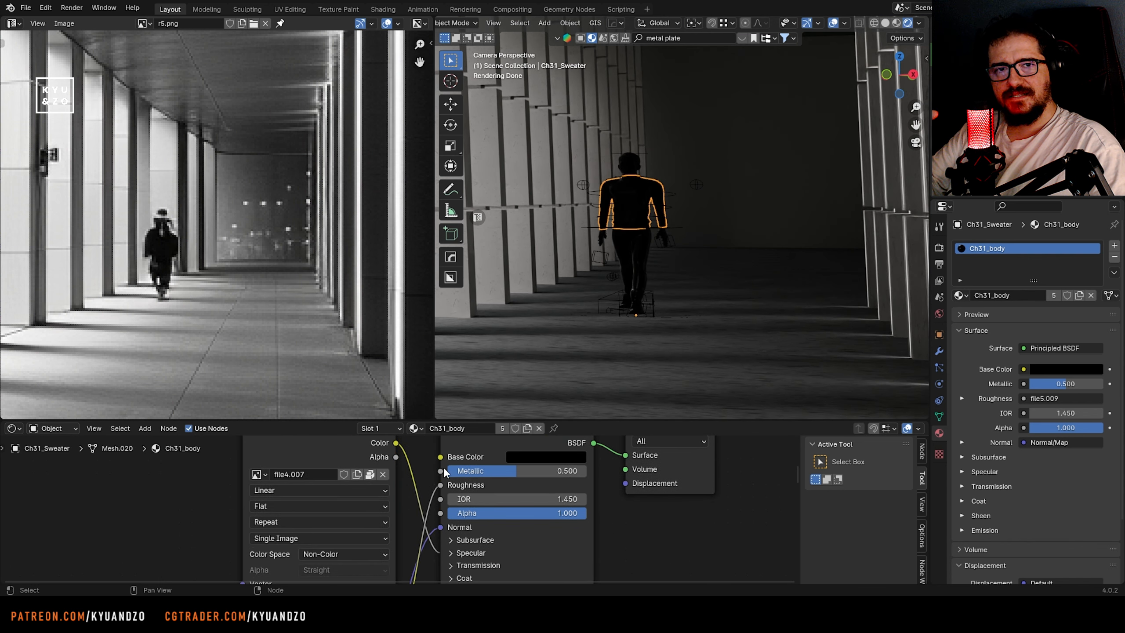
# Set the sweater material's metallic to 0, unplug its roughness texture and set roughness to 0.130
pyautogui.moveTo(516, 471); pyautogui.dragTo(448, 471)
pyautogui.moveTo(440, 485); pyautogui.dragTo(438, 513)
pyautogui.moveTo(501, 484); pyautogui.dragTo(458, 474)
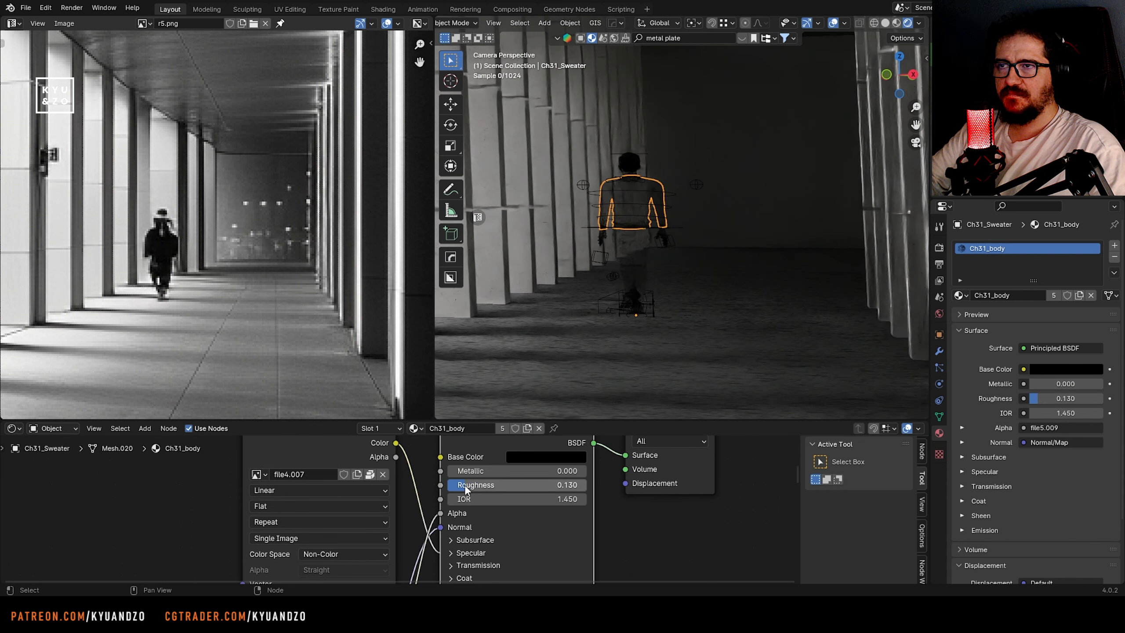
# Refresh the rendered preview, save the file and disconnect the texture from the Ch31_body material's alpha input
pyautogui.click(691, 337)
pyautogui.click(896, 23)
pyautogui.click(908, 22)
pyautogui.hotkey('ctrl', 's')
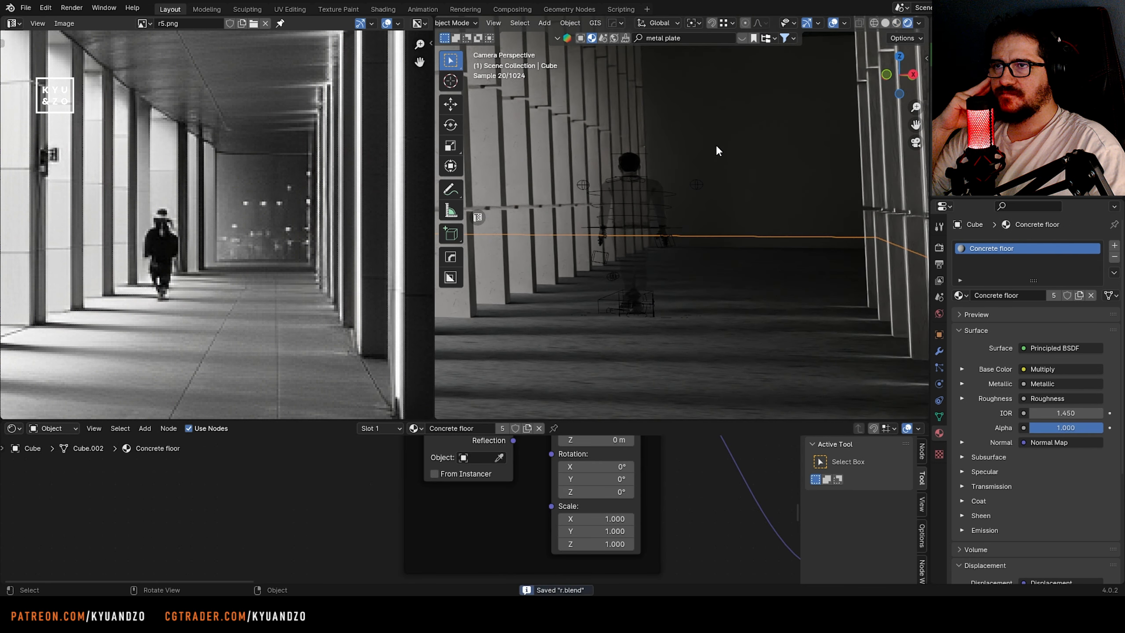
pyautogui.click(631, 209)
pyautogui.moveTo(439, 514); pyautogui.dragTo(424, 534)
pyautogui.click(711, 273)
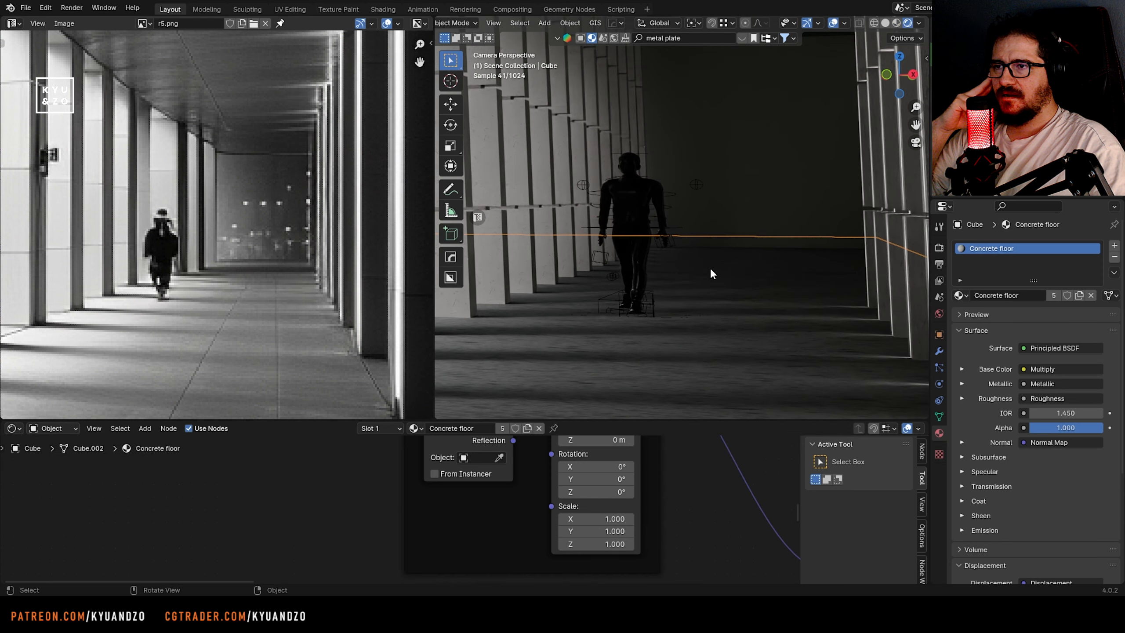
# Select the pants, lighten the Ch31_body base color to a dark grey with value 0.049 and raise roughness to 0.480
pyautogui.click(632, 261)
pyautogui.moveTo(463, 486); pyautogui.dragTo(490, 486)
pyautogui.click(528, 458)
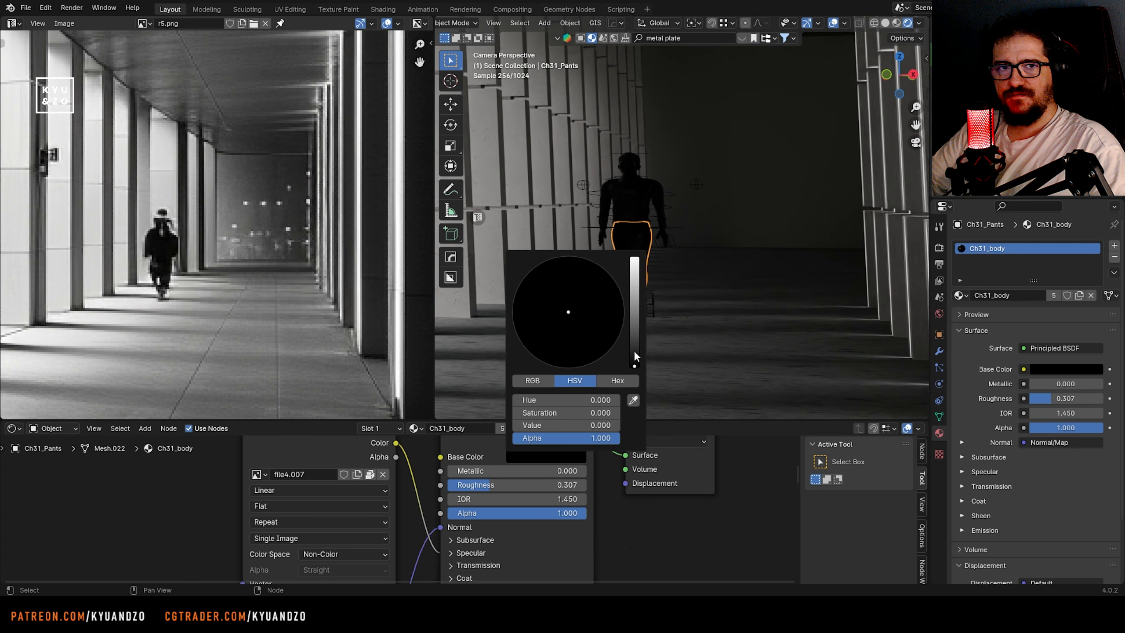
pyautogui.moveTo(635, 355)
pyautogui.mouseDown()
pyautogui.moveTo(634, 315)
pyautogui.moveTo(635, 340)
pyautogui.mouseUp()
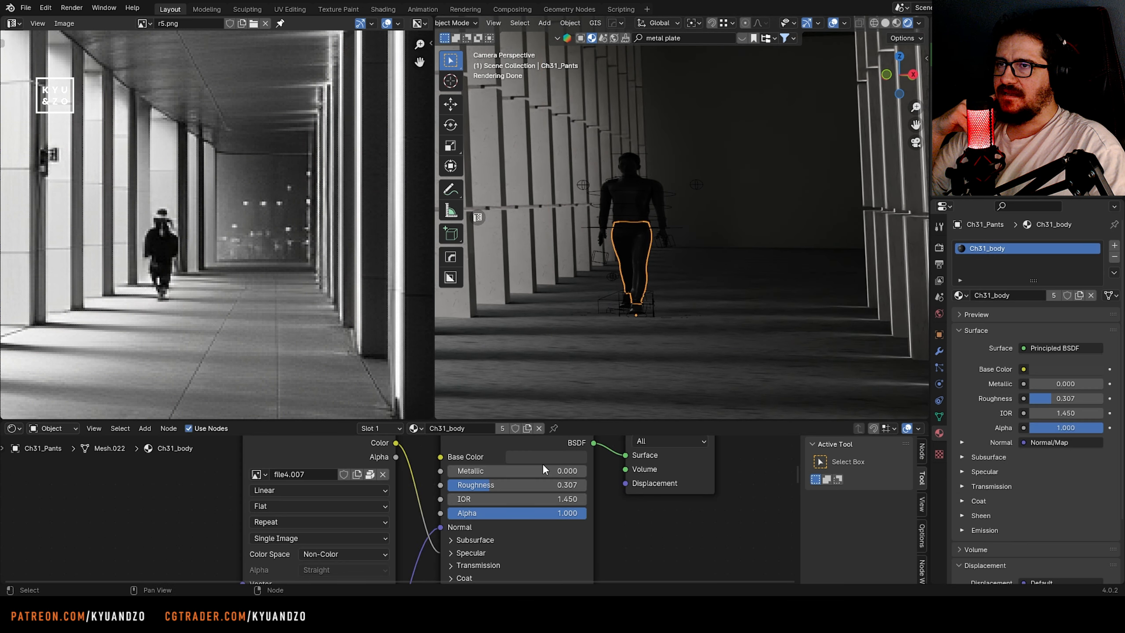
pyautogui.moveTo(541, 485); pyautogui.dragTo(532, 485)
pyautogui.click(675, 238)
# Adjust the second character's right hand control along Y in Pose Mode and return to Object Mode
pyautogui.click(599, 252)
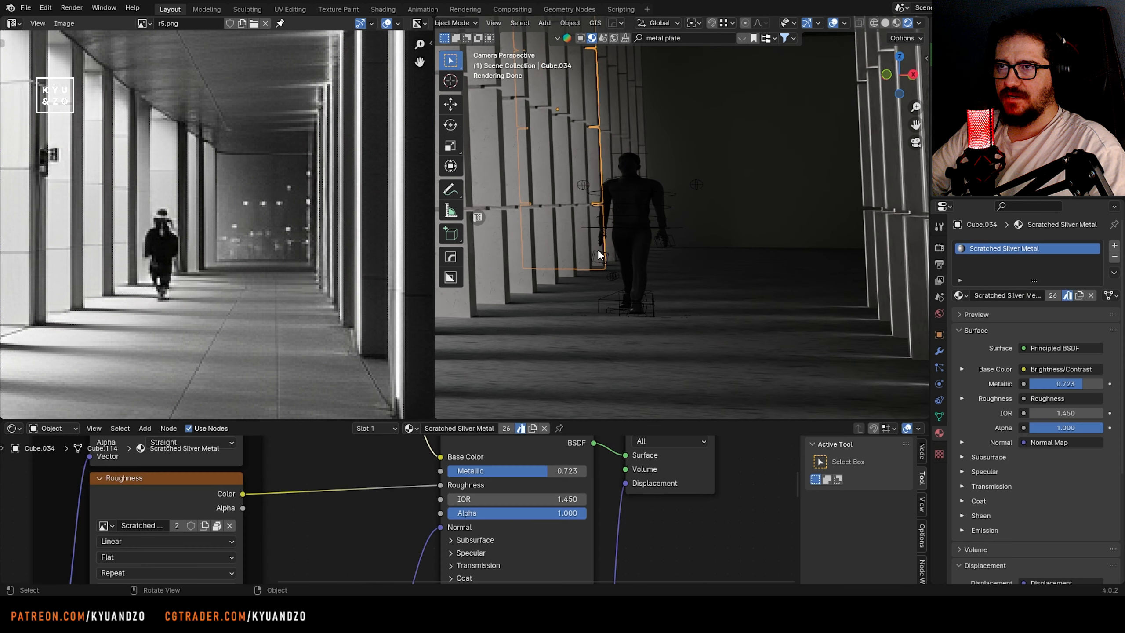
pyautogui.click(599, 254)
pyautogui.click(456, 23)
pyautogui.click(450, 61)
pyautogui.click(595, 255)
pyautogui.press('g')
pyautogui.press('y')
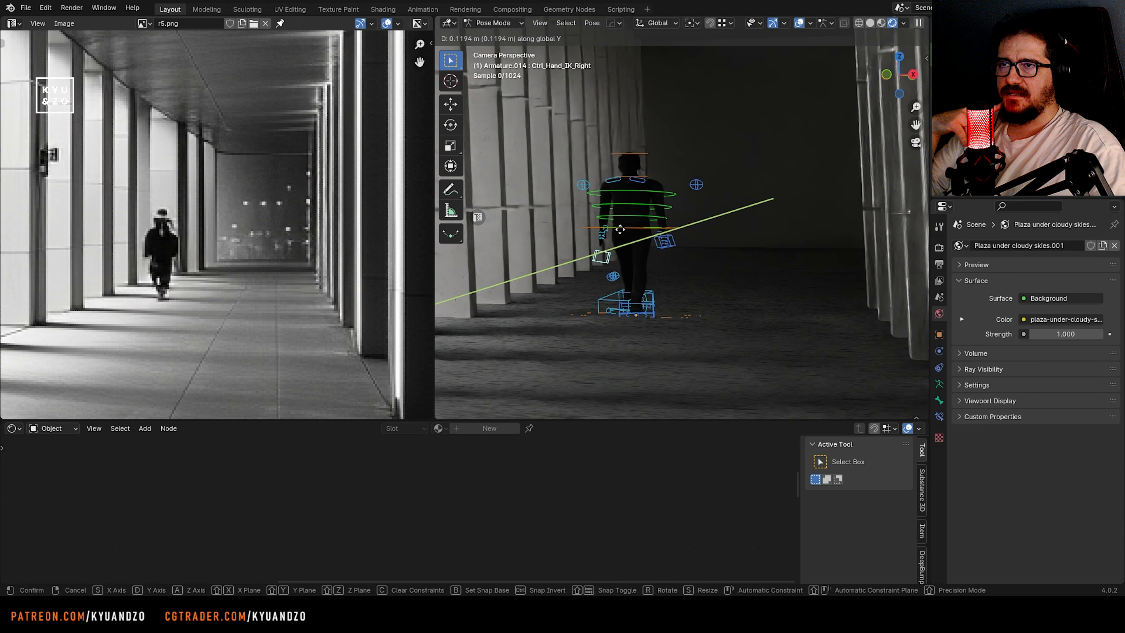
pyautogui.click(620, 229)
pyautogui.hotkey('ctrl', 'Tab')
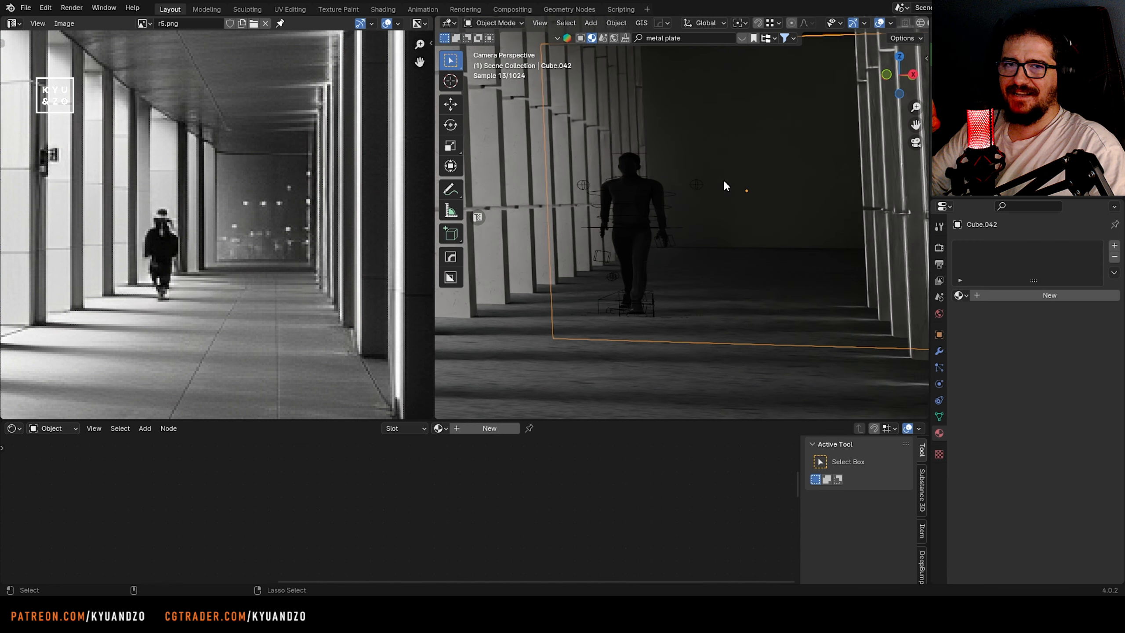
# Reposition the second character along Y and X in the corridor, hide the viewport overlays and save the file
pyautogui.hotkey('ctrl', 's')
pyautogui.press('g')
pyautogui.press('y')
pyautogui.press('x')
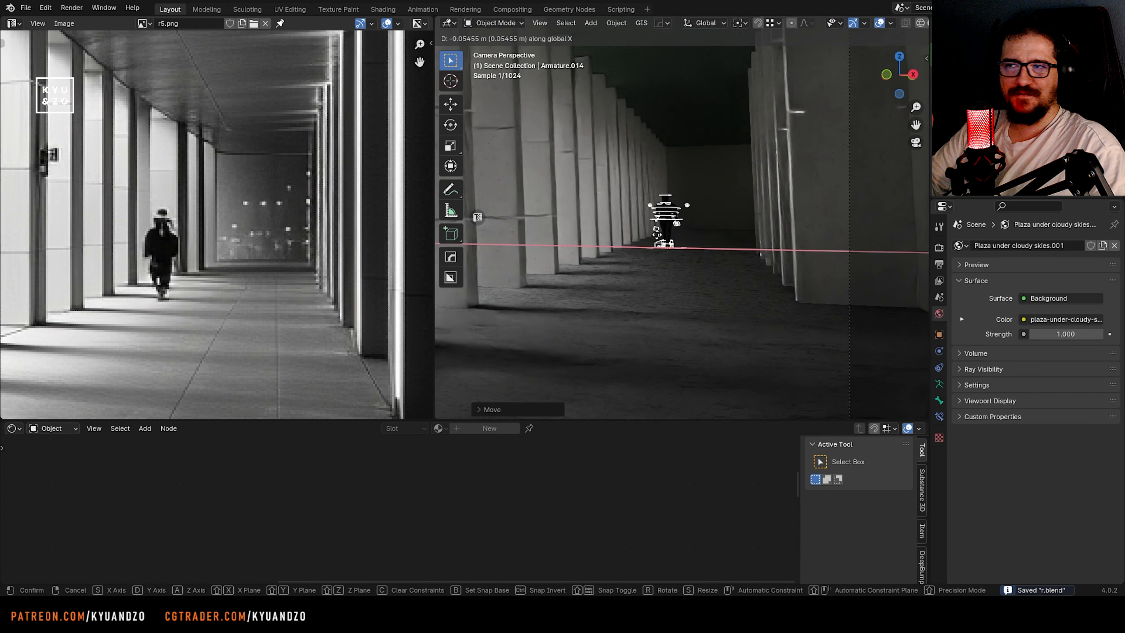
pyautogui.press('Return')
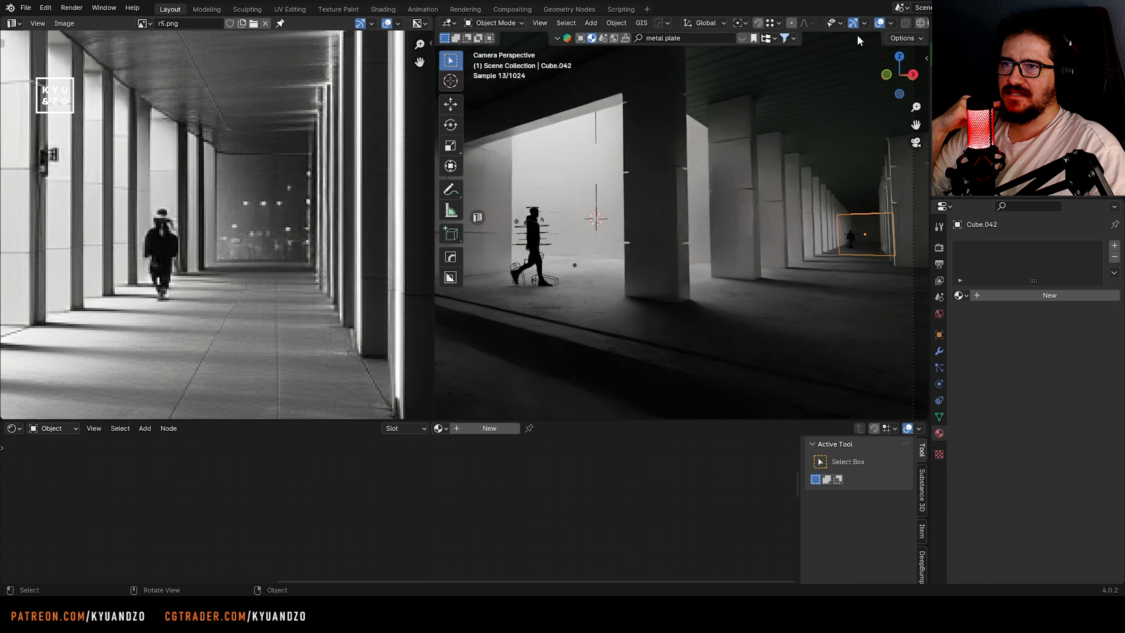
pyautogui.hotkey('shift', 'alt', 'z')
pyautogui.hotkey('ctrl', 's')
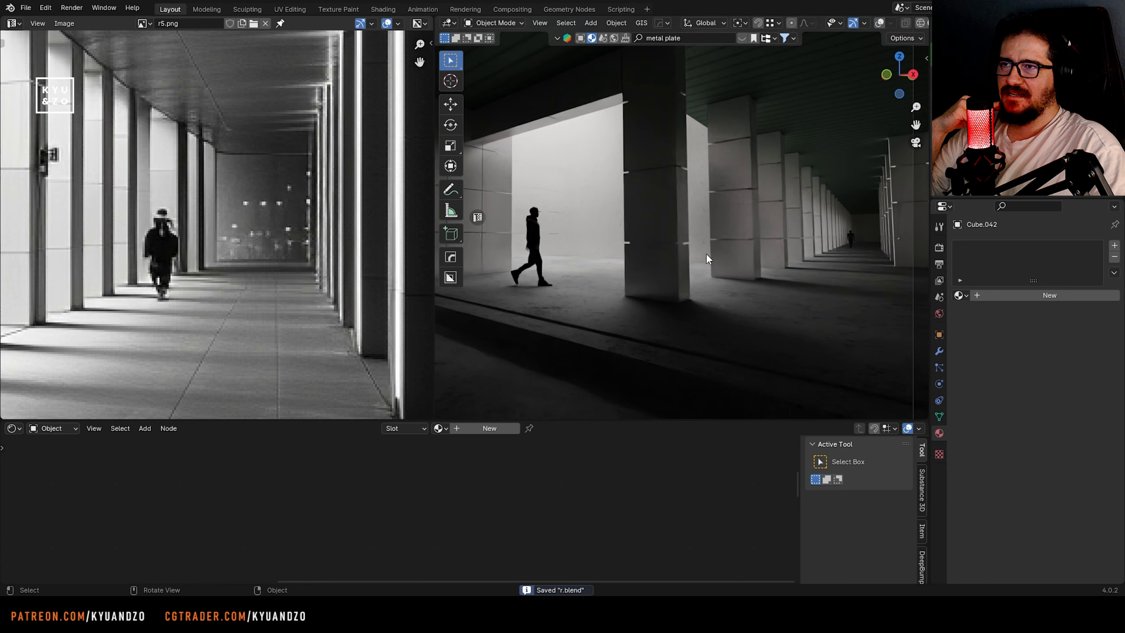
# Fine-tune the distant figure's base color to a slightly lighter dark grey and save the file
pyautogui.click(852, 233)
pyautogui.click(523, 500)
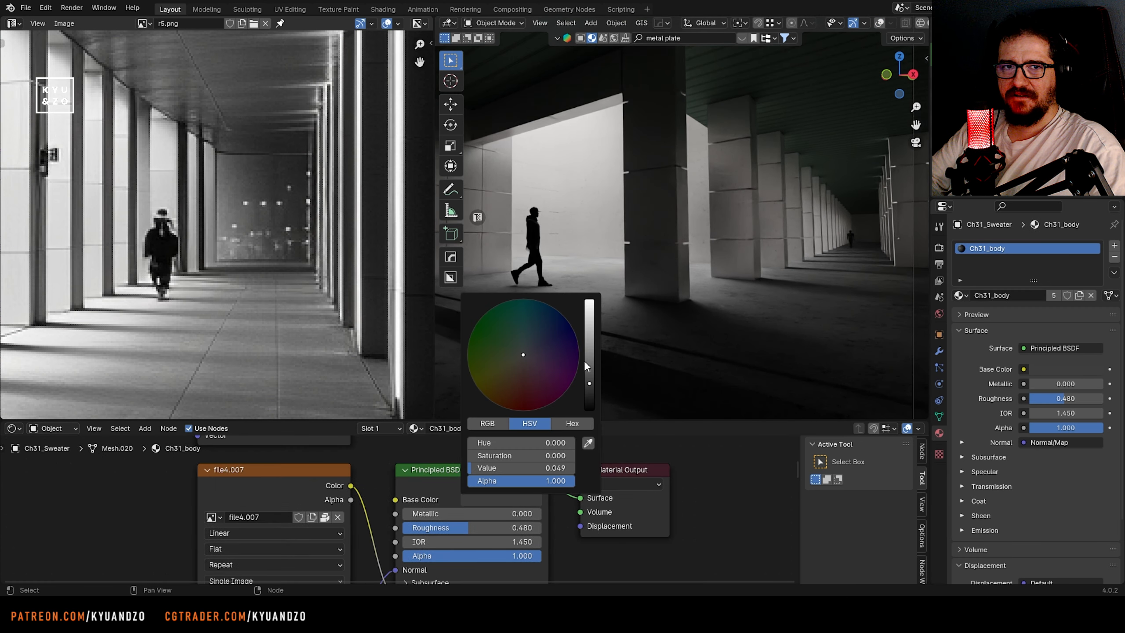
pyautogui.moveTo(589, 381)
pyautogui.mouseDown()
pyautogui.moveTo(589, 312)
pyautogui.moveTo(588, 367)
pyautogui.mouseUp()
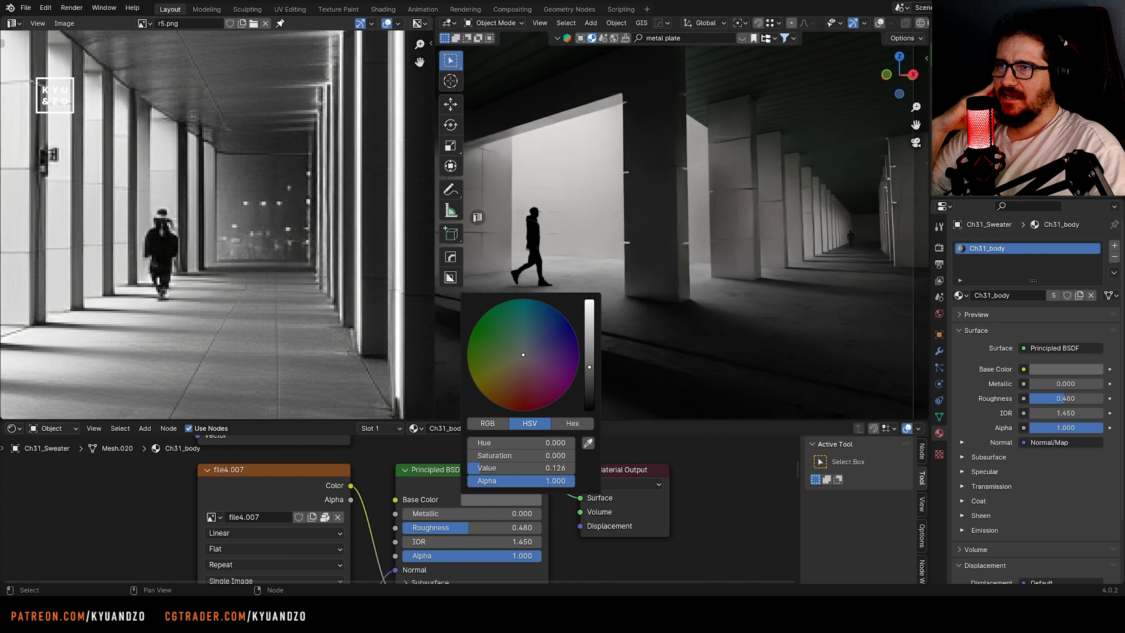
pyautogui.moveTo(589, 366); pyautogui.dragTo(589, 372)
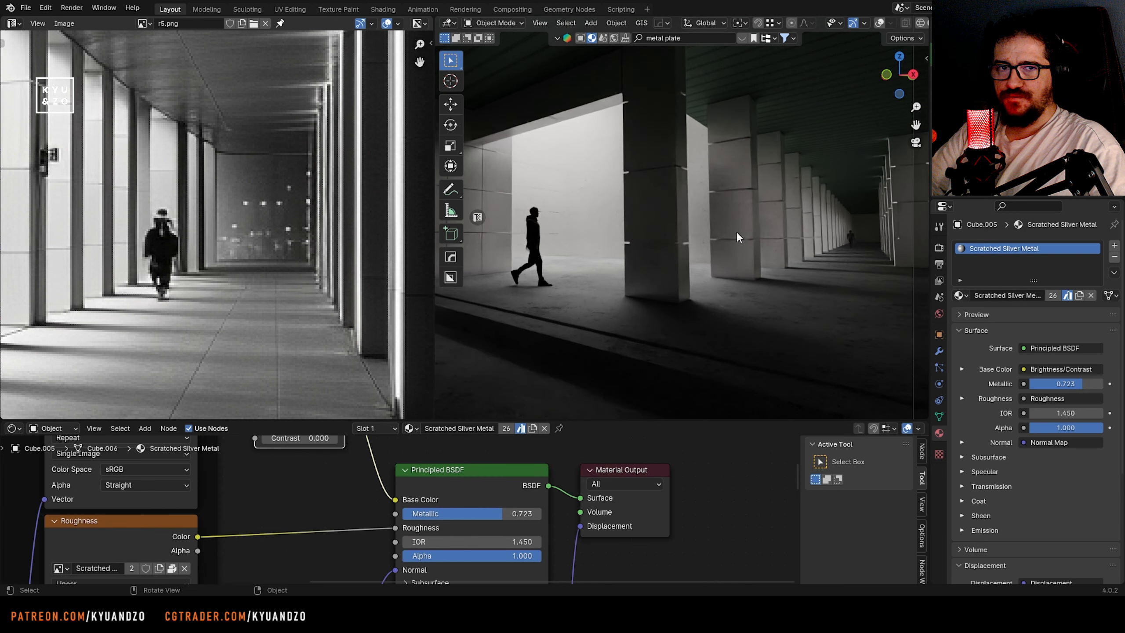
pyautogui.hotkey('ctrl', 's')
# Compare the full reference image with the rendered camera composition, including both figures and the colonnade
pyautogui.scroll(-9, 135, 209)
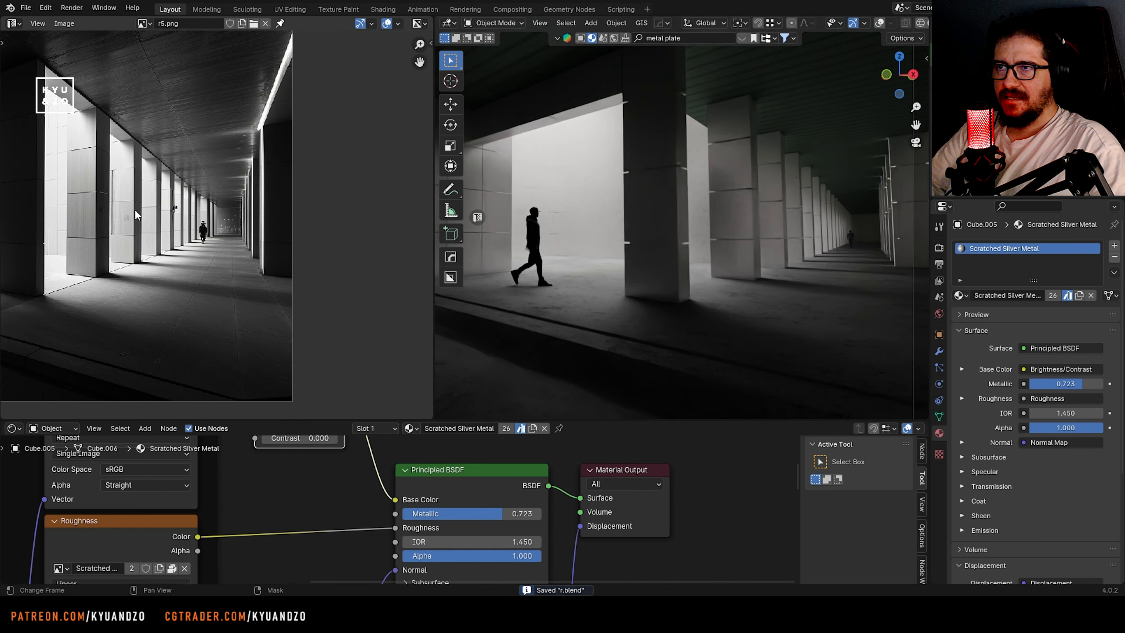
pyautogui.moveTo(134, 209); pyautogui.dragTo(214, 224, button='middle')
pyautogui.scroll(2, 215, 223)
pyautogui.scroll(-4, 565, 214)
pyautogui.keyDown('shift'); pyautogui.moveTo(565, 215); pyautogui.dragTo(620, 211, button='middle'); pyautogui.keyUp('shift')
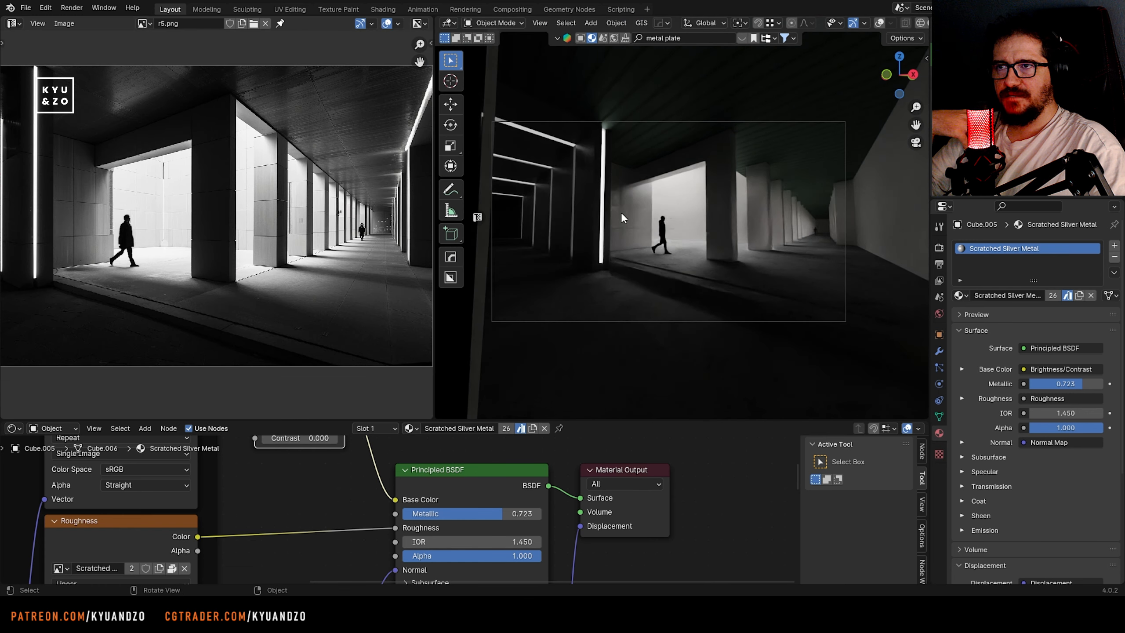
pyautogui.scroll(2, 620, 211)
pyautogui.scroll(-1, 565, 218)
pyautogui.scroll(3, 742, 247)
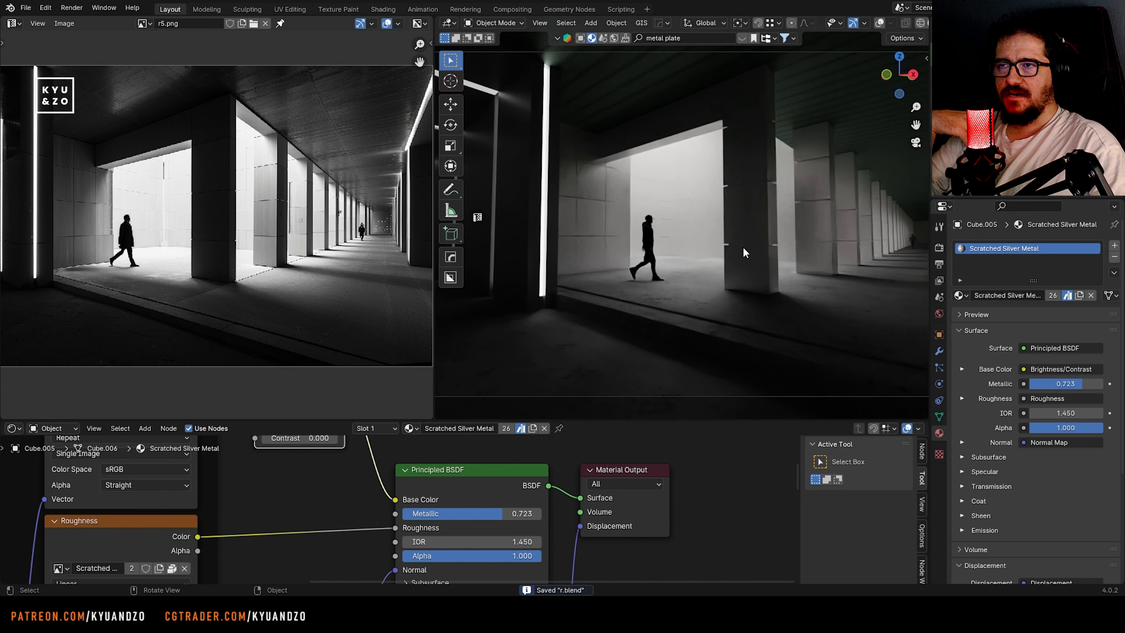
pyautogui.scroll(-2, 737, 230)
pyautogui.scroll(1, 732, 214)
# Set the Cycles final render's maximum samples to 2222
pyautogui.click(939, 249)
pyautogui.click(940, 265)
pyautogui.click(940, 283)
pyautogui.click(940, 265)
pyautogui.scroll(-4, 1017, 456)
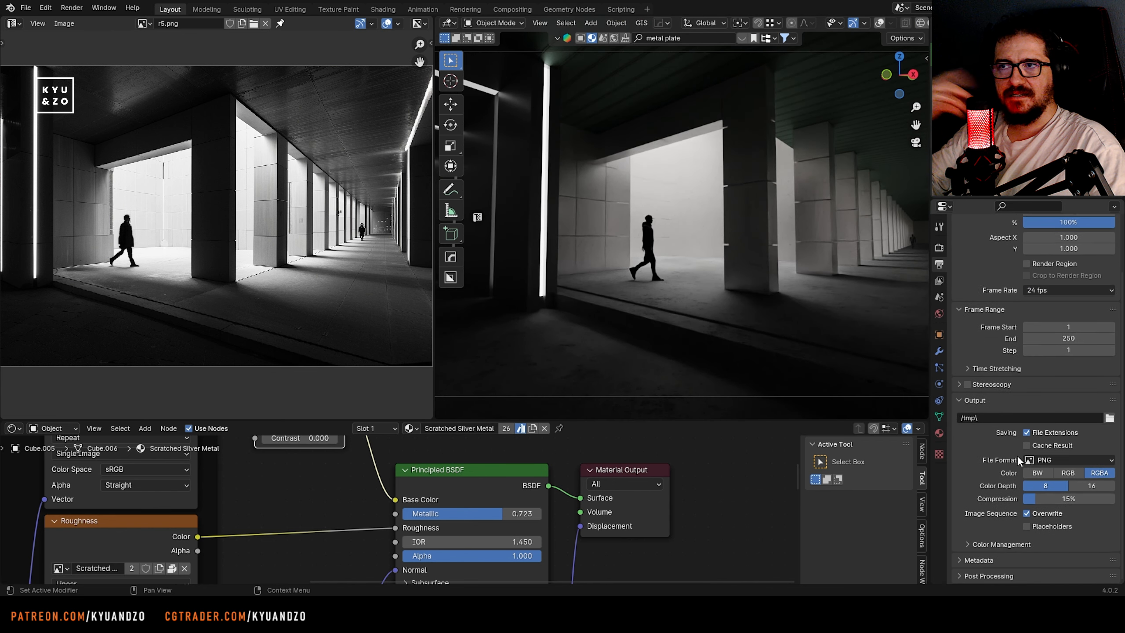
pyautogui.click(940, 276)
pyautogui.click(940, 249)
pyautogui.scroll(2, 982, 340)
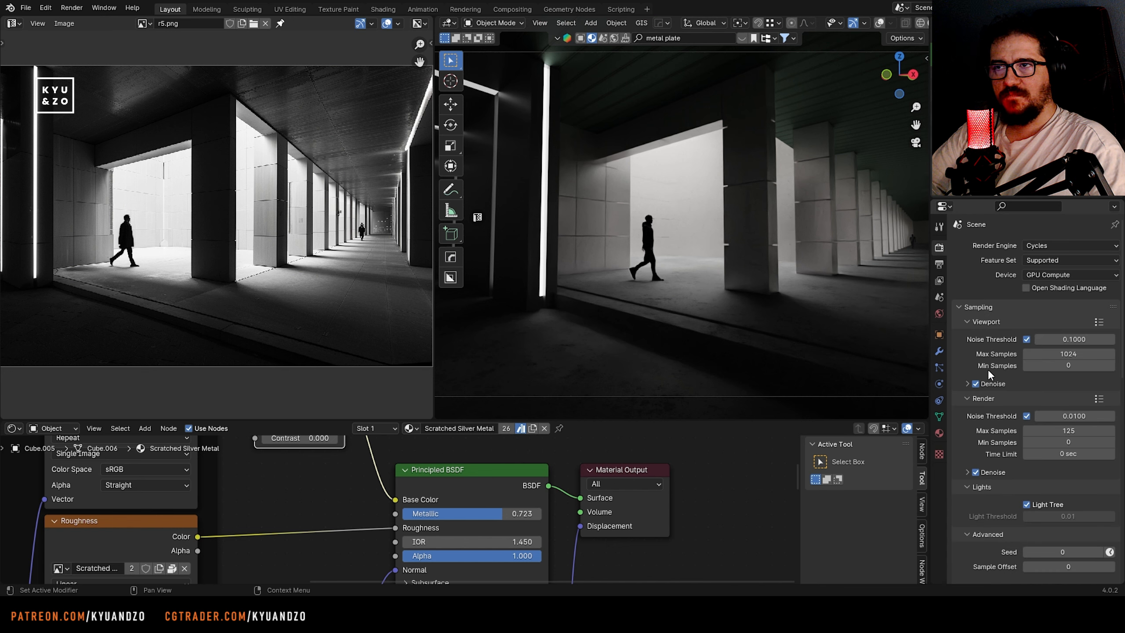
pyautogui.click(1052, 430)
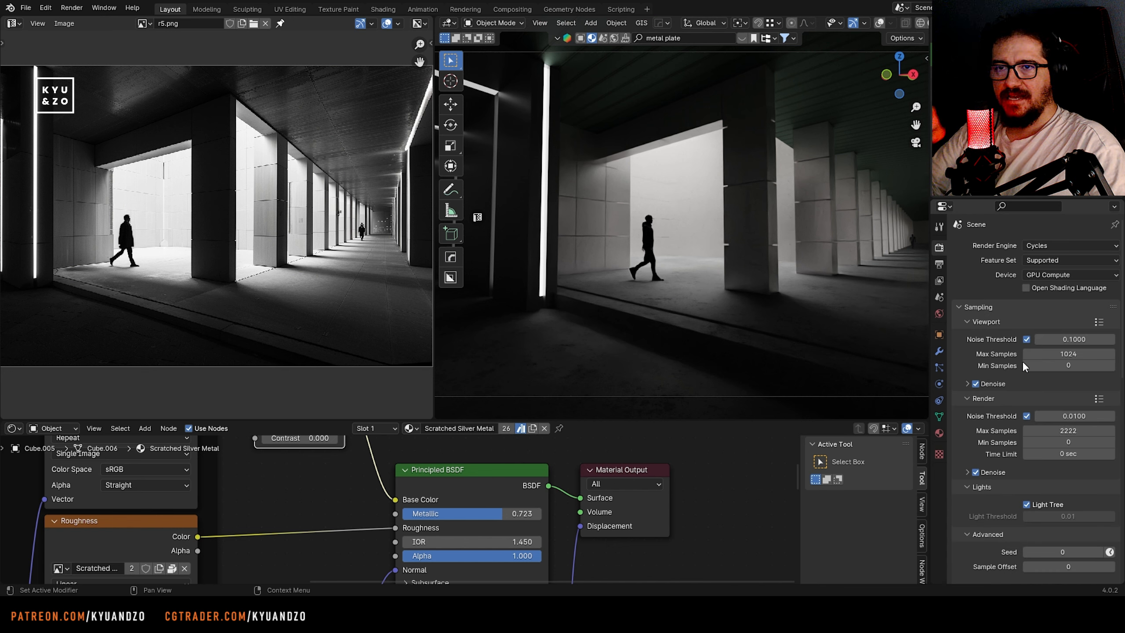
# Double the output resolution to 3840 × 2160 px
pyautogui.click(939, 266)
pyautogui.click(1072, 265)
pyautogui.write('*2')
pyautogui.press('Tab')
pyautogui.write('*2')
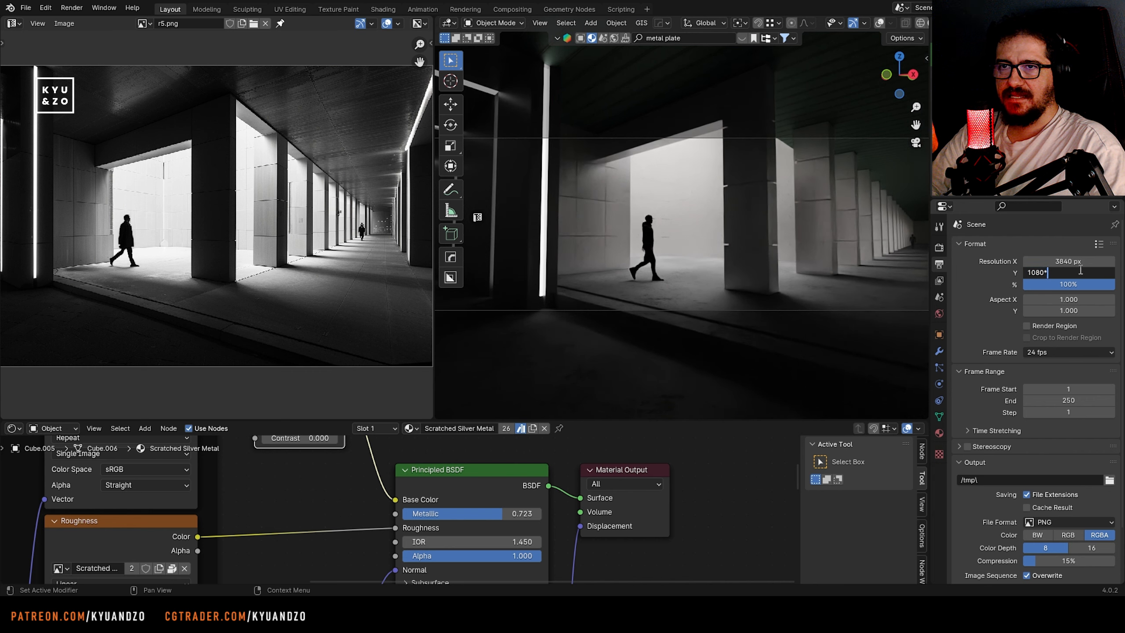
pyautogui.press('Return')
# Switch the viewport to solid shading and render the final image
pyautogui.scroll(-2, 888, 22)
pyautogui.click(884, 22)
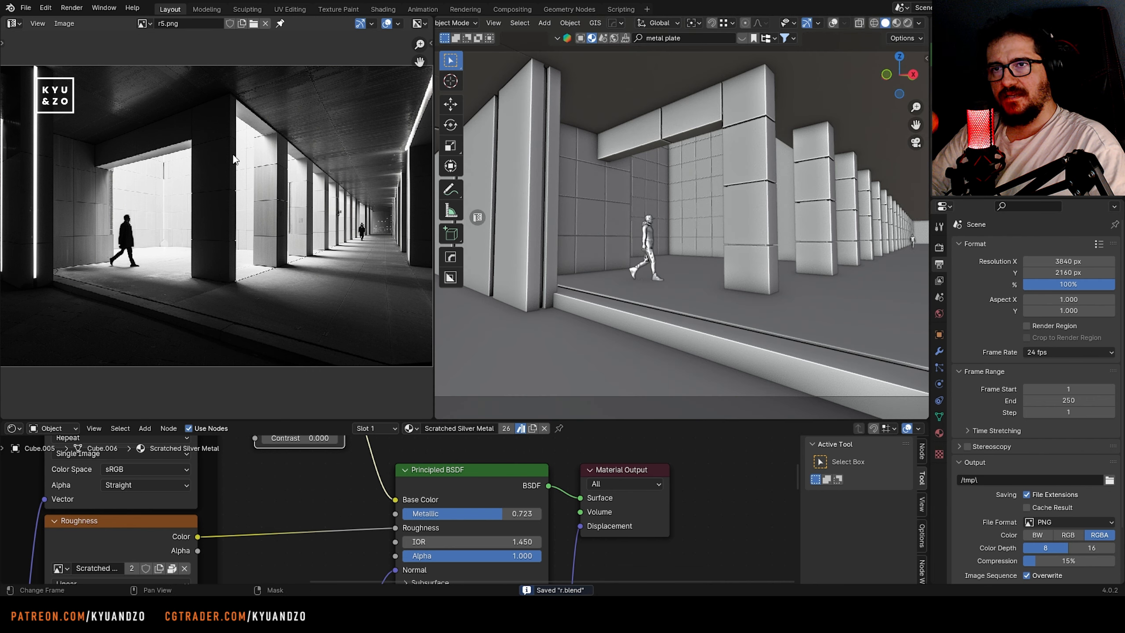
pyautogui.click(71, 7)
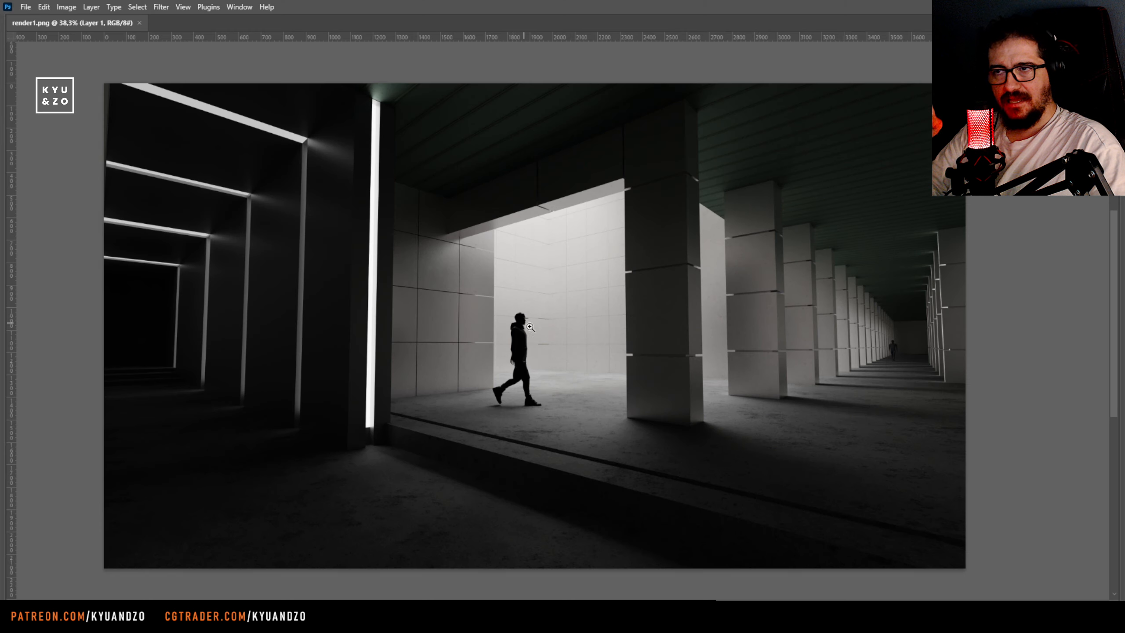
# Switch to Photoshop, look over render1.png, show the panels and convert Layer 1 to a smart object
pyautogui.keyDown('alt'); pyautogui.scroll(3, 648, 327); pyautogui.keyUp('alt')
pyautogui.moveTo(648, 327); pyautogui.dragTo(1058, 351)
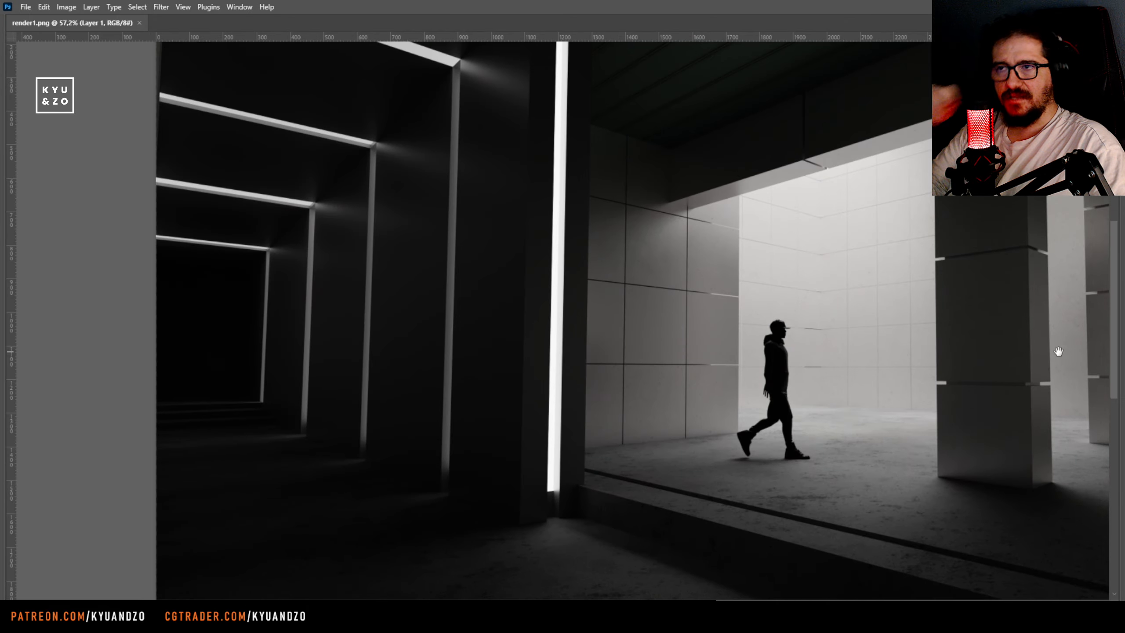
pyautogui.press('Tab')
pyautogui.moveTo(730, 367); pyautogui.dragTo(406, 356)
pyautogui.click(1041, 433)
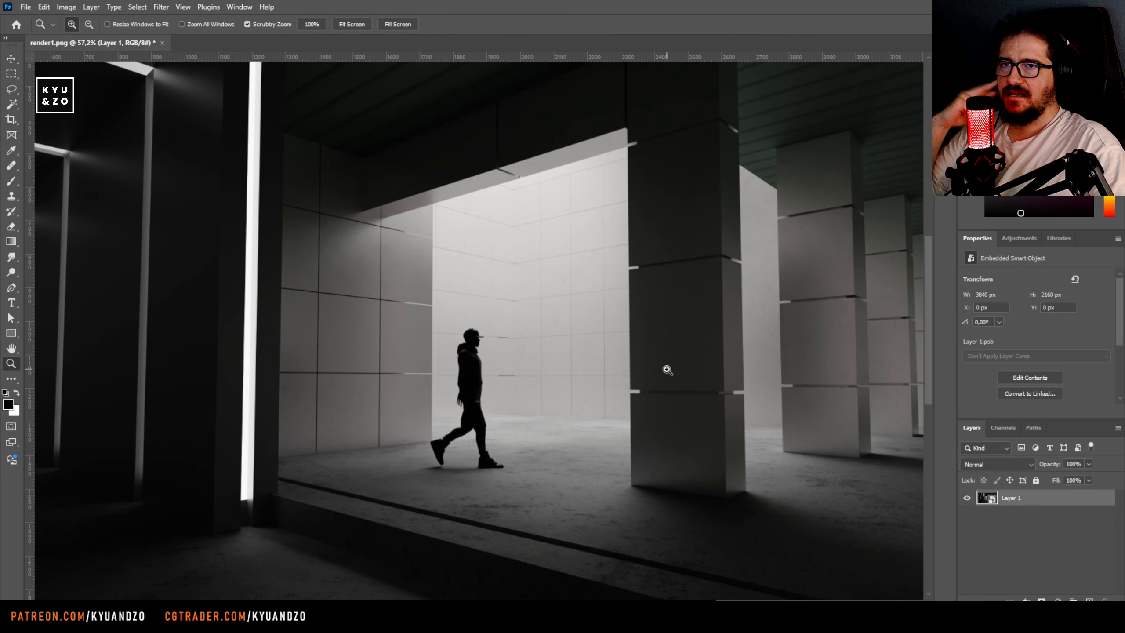
# Apply a Camera Raw Filter to Layer 1 and toggle its smart filters to compare before and after
pyautogui.keyDown('alt'); pyautogui.scroll(-3, 555, 360); pyautogui.keyUp('alt')
pyautogui.moveTo(600, 392); pyautogui.dragTo(540, 367)
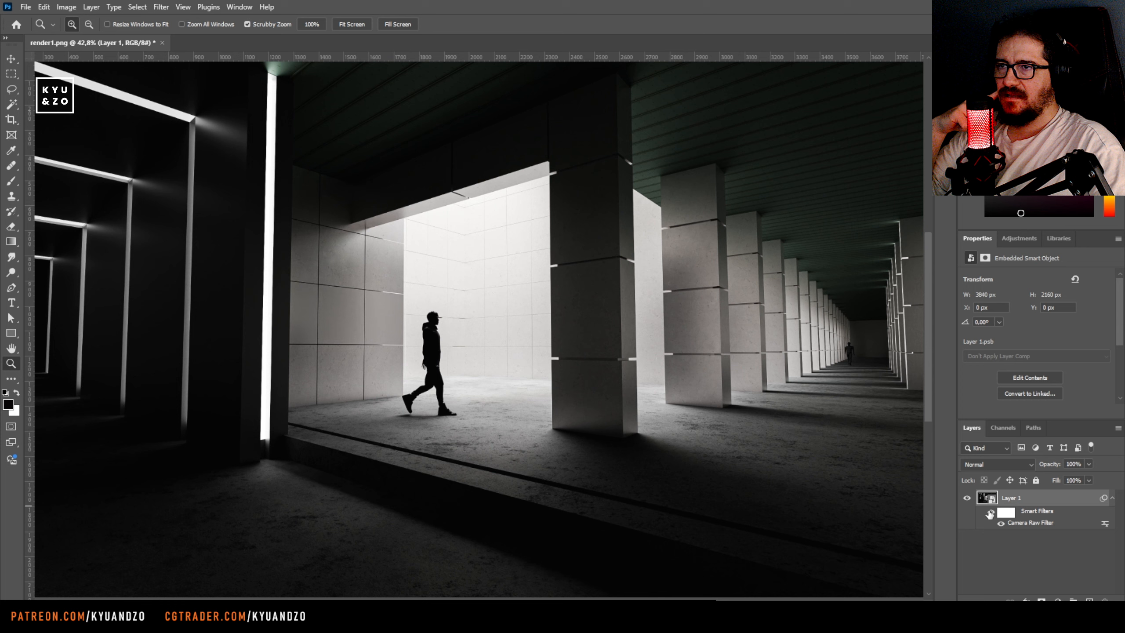
pyautogui.click(990, 513)
pyautogui.click(990, 513)
pyautogui.click(991, 513)
pyautogui.click(991, 512)
# Add an Exposure adjustment layer above Layer 1 with offset +0.0032 and gamma correction 0.79
pyautogui.click(1045, 572)
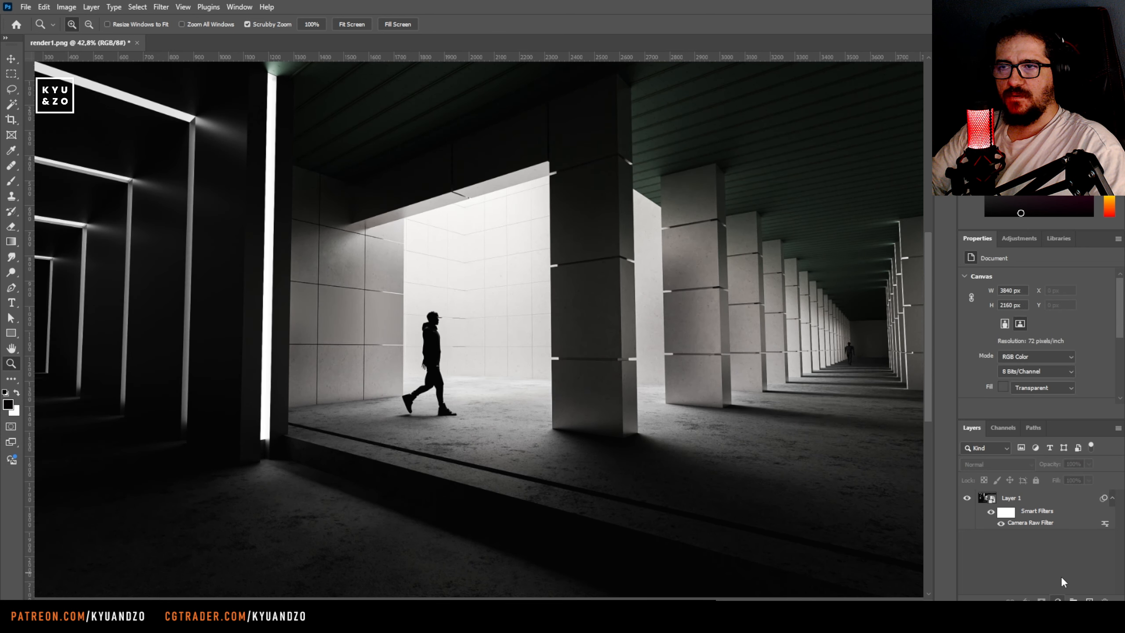
pyautogui.click(1049, 463)
pyautogui.moveTo(1037, 352)
pyautogui.mouseDown()
pyautogui.moveTo(1047, 351)
pyautogui.moveTo(1038, 336)
pyautogui.mouseUp()
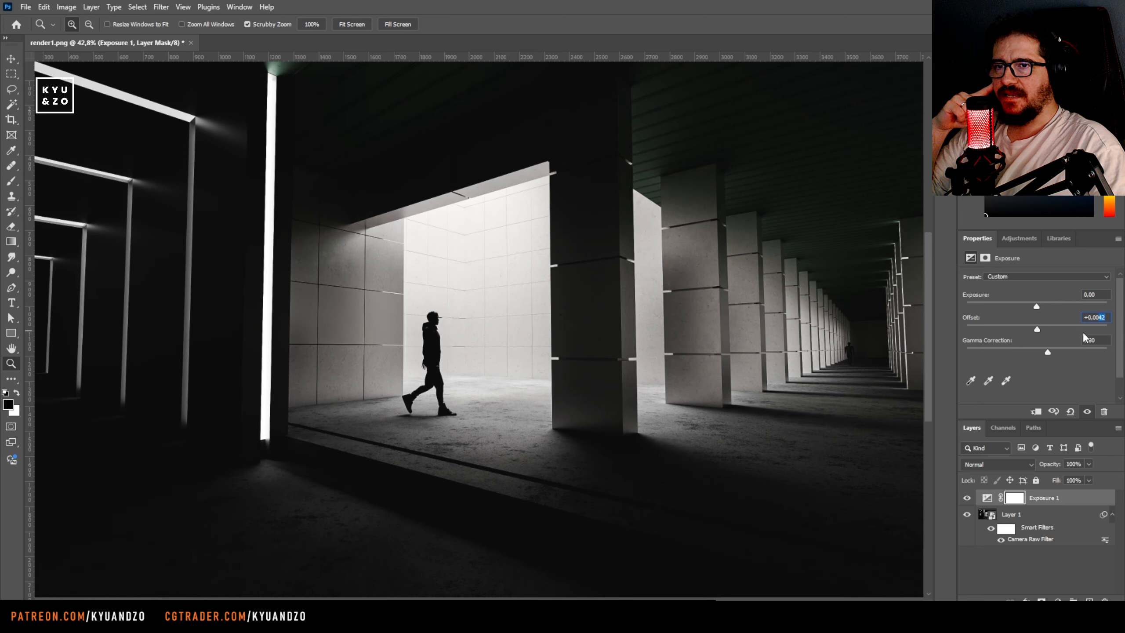
pyautogui.write('22')
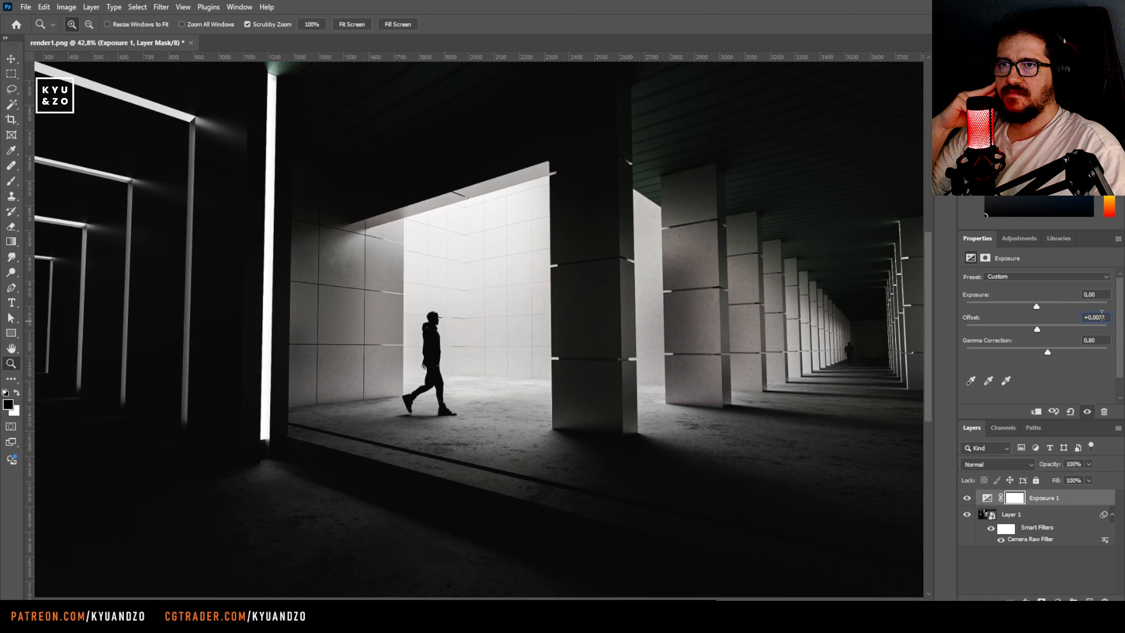
pyautogui.moveTo(1036, 306); pyautogui.dragTo(1036, 304)
pyautogui.moveTo(1047, 352); pyautogui.dragTo(1056, 354)
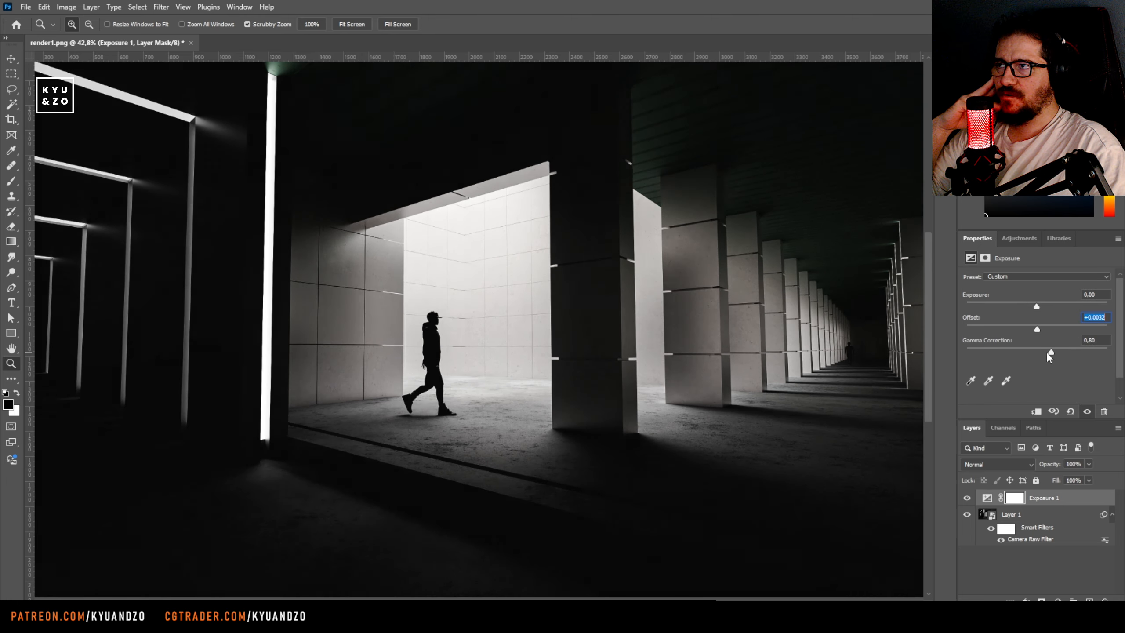
pyautogui.moveTo(431, 287); pyautogui.dragTo(405, 336)
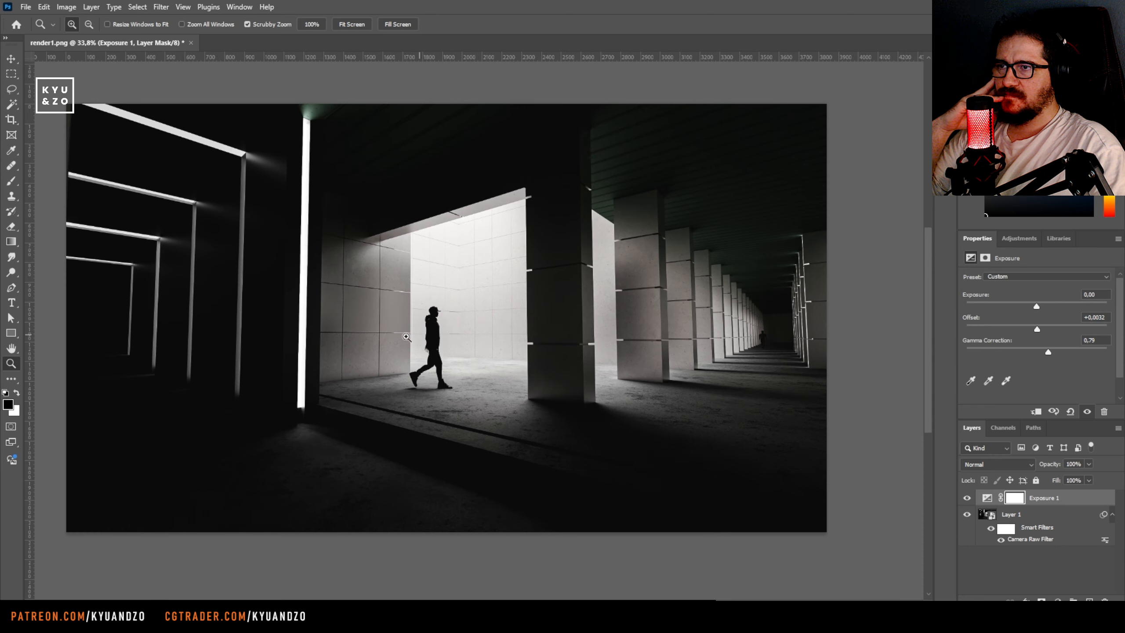
# Group Layer 1 and the Exposure 1 adjustment layer together
pyautogui.click(1041, 517)
pyautogui.keyDown('shift'); pyautogui.click(1044, 502); pyautogui.keyUp('shift')
pyautogui.hotkey('ctrl', 'g')
pyautogui.moveTo(437, 302); pyautogui.dragTo(377, 296)
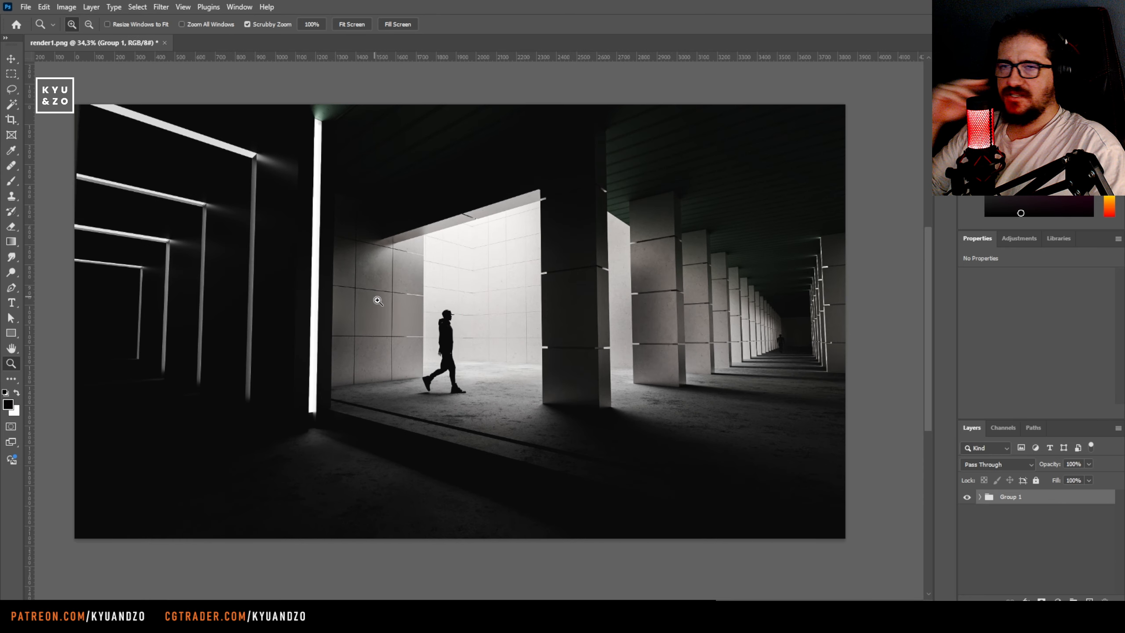
# On a new layer, paint a soft glow over the light strips with a sampled light grey and a brush lowered to 10% opacity
pyautogui.hotkey('ctrl', 'alt', 'shift', 'n')
pyautogui.press('b')
pyautogui.keyDown('alt'); pyautogui.moveTo(475, 360); pyautogui.dragTo(533, 382, button='right'); pyautogui.keyUp('alt')
pyautogui.moveTo(336, 322)
pyautogui.keyDown('alt'); pyautogui.mouseDown(button='right')
pyautogui.moveTo(365, 327)
pyautogui.moveTo(341, 327)
pyautogui.mouseUp(button='right'); pyautogui.keyUp('alt')
pyautogui.moveTo(405, 349)
pyautogui.mouseDown()
pyautogui.moveTo(546, 324)
pyautogui.moveTo(571, 370)
pyautogui.mouseUp()
pyautogui.keyDown('alt'); pyautogui.moveTo(344, 247); pyautogui.dragTo(289, 248, button='right'); pyautogui.keyUp('alt')
pyautogui.keyDown('alt'); pyautogui.click(311, 133); pyautogui.keyUp('alt')
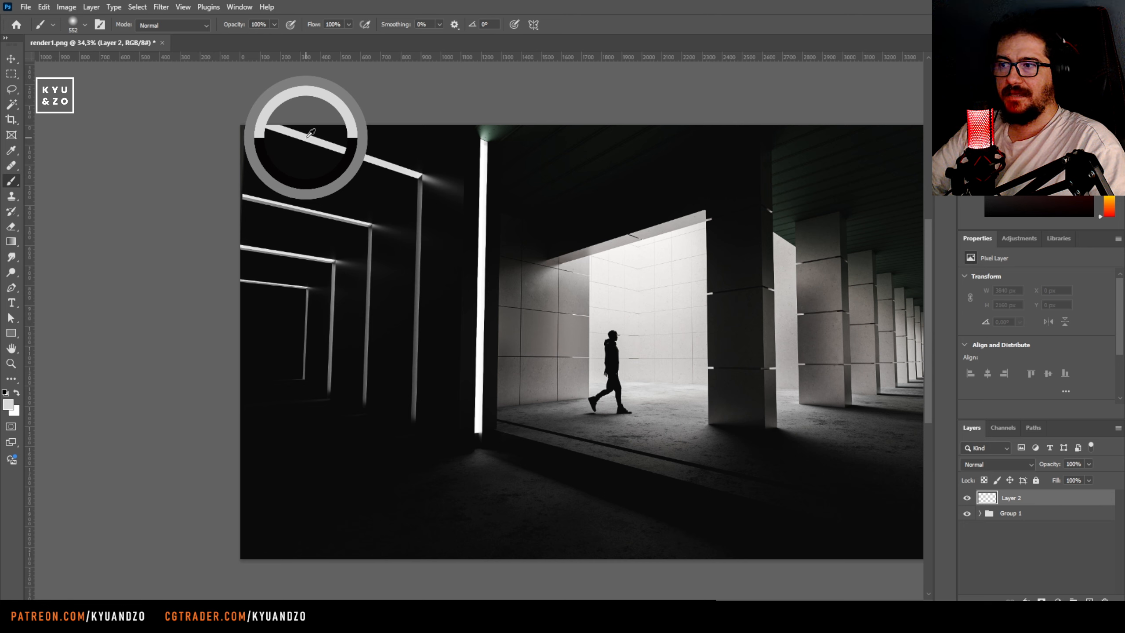
pyautogui.keyDown('alt'); pyautogui.moveTo(332, 210); pyautogui.dragTo(288, 196, button='right'); pyautogui.keyUp('alt')
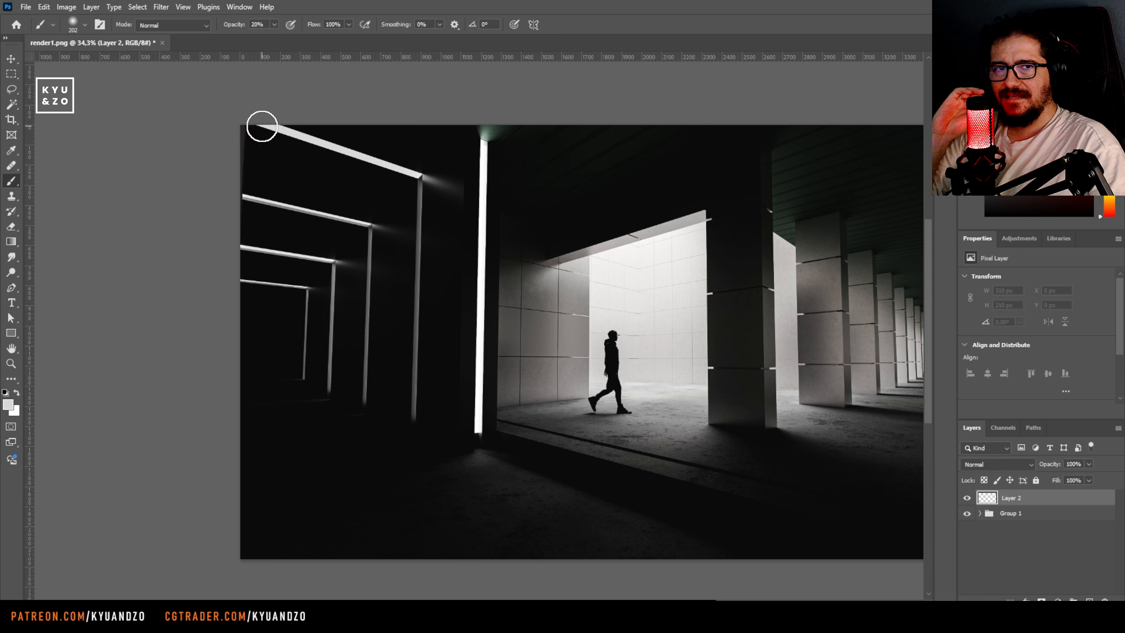
pyautogui.keyDown('alt'); pyautogui.moveTo(290, 177); pyautogui.dragTo(279, 181, button='right'); pyautogui.keyUp('alt')
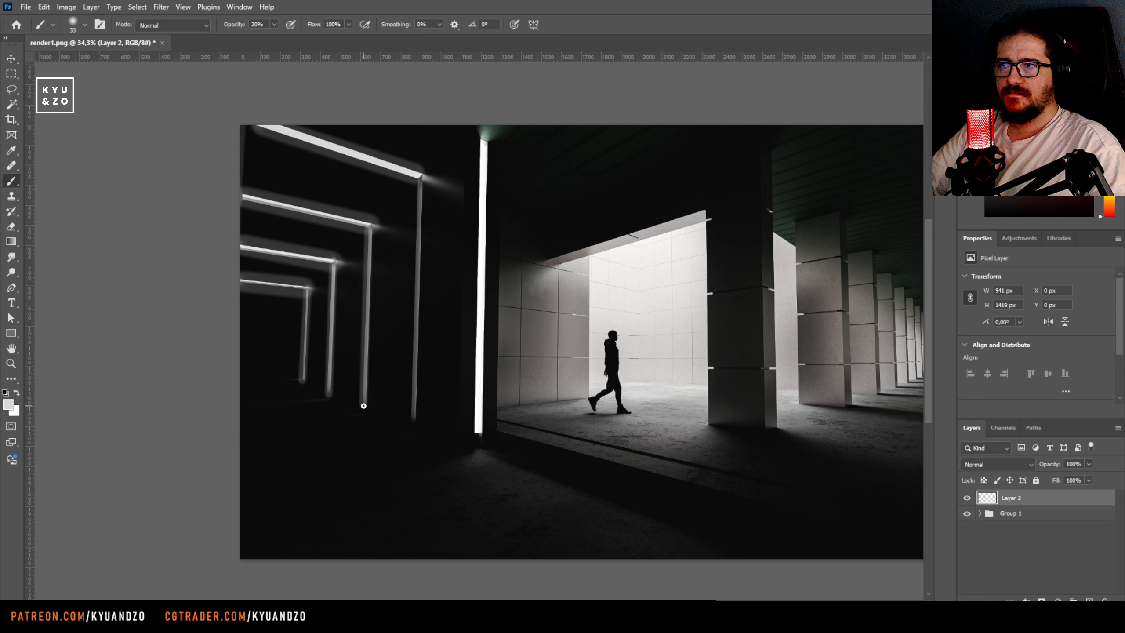
pyautogui.keyDown('shift'); pyautogui.click(482, 434); pyautogui.keyUp('shift')
# Soften the painted glow layer with a blur filter
pyautogui.press('v')
pyautogui.click(162, 7)
pyautogui.click(326, 235)
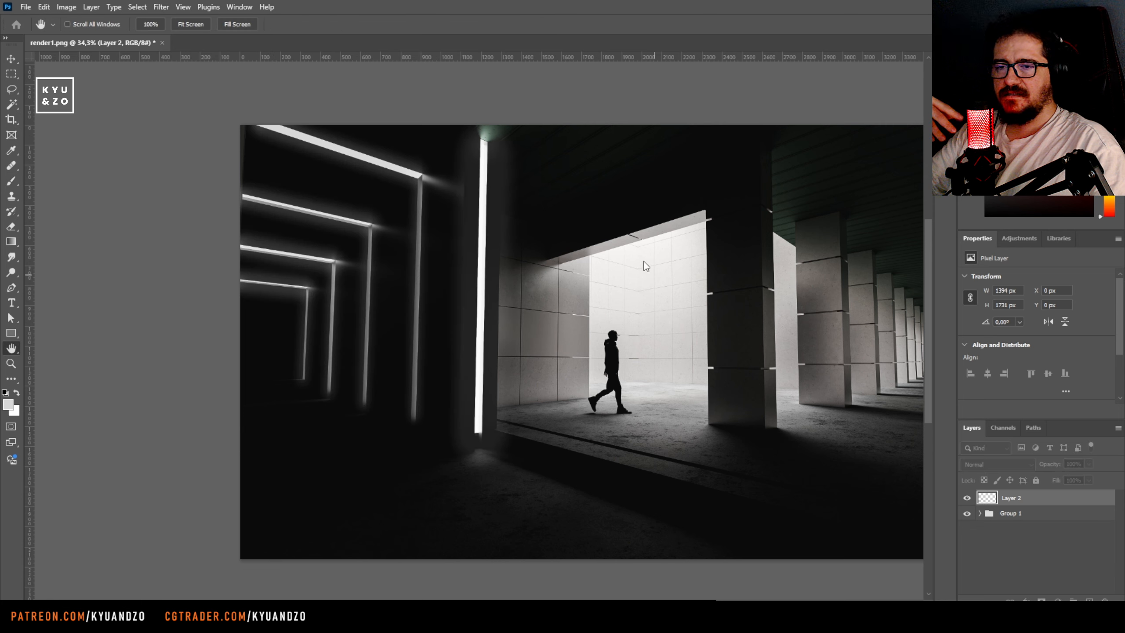
pyautogui.click(647, 260)
# Try blending modes from Linear Dodge (Add) and Subtract to Saturation and Lighter Color on Layer 2, toggling its visibility to compare
pyautogui.hotkey('shift', '+')
pyautogui.hotkey('shift', '+')
pyautogui.hotkey('shift', '+')
pyautogui.hotkey('shift', '+')
pyautogui.hotkey('shift', '+')
pyautogui.hotkey('shift', '+')
pyautogui.hotkey('shift', '+')
pyautogui.hotkey('shift', '+')
pyautogui.hotkey('shift', '+')
pyautogui.hotkey('shift', '+')
pyautogui.hotkey('shift', '+')
pyautogui.hotkey('shift', '+')
pyautogui.hotkey('shift', '+')
pyautogui.hotkey('shift', '+')
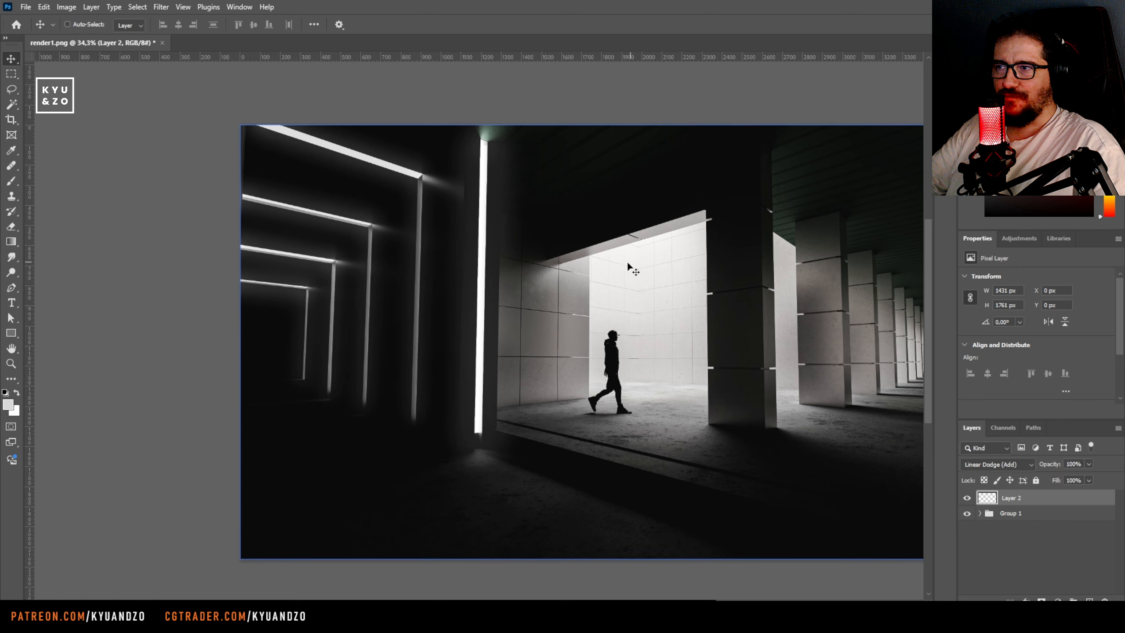
pyautogui.hotkey('shift', '+')
pyautogui.hotkey('shift', '+')
pyautogui.hotkey('shift', '+')
pyautogui.hotkey('shift', '+')
pyautogui.hotkey('shift', '+')
pyautogui.hotkey('shift', '+')
pyautogui.hotkey('shift', '+')
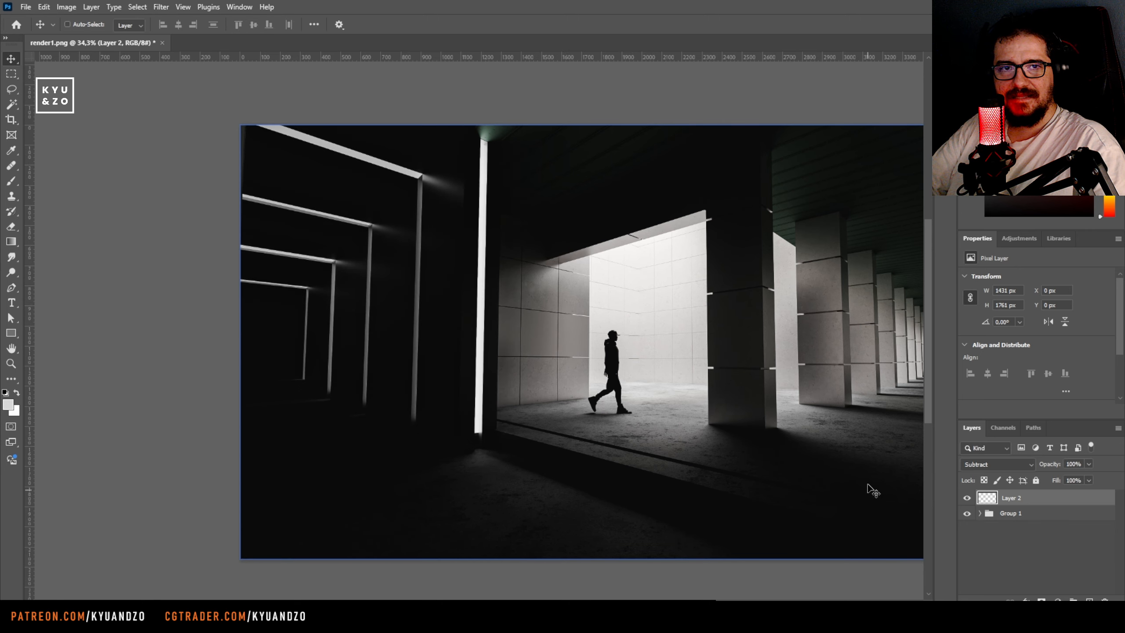
pyautogui.click(966, 497)
pyautogui.click(966, 498)
pyautogui.hotkey('shift', '+')
pyautogui.hotkey('shift', '+')
pyautogui.hotkey('shift', '+')
pyautogui.hotkey('shift', '+')
pyautogui.hotkey('shift', '+')
pyautogui.hotkey('shift', '+')
pyautogui.hotkey('shift', '+')
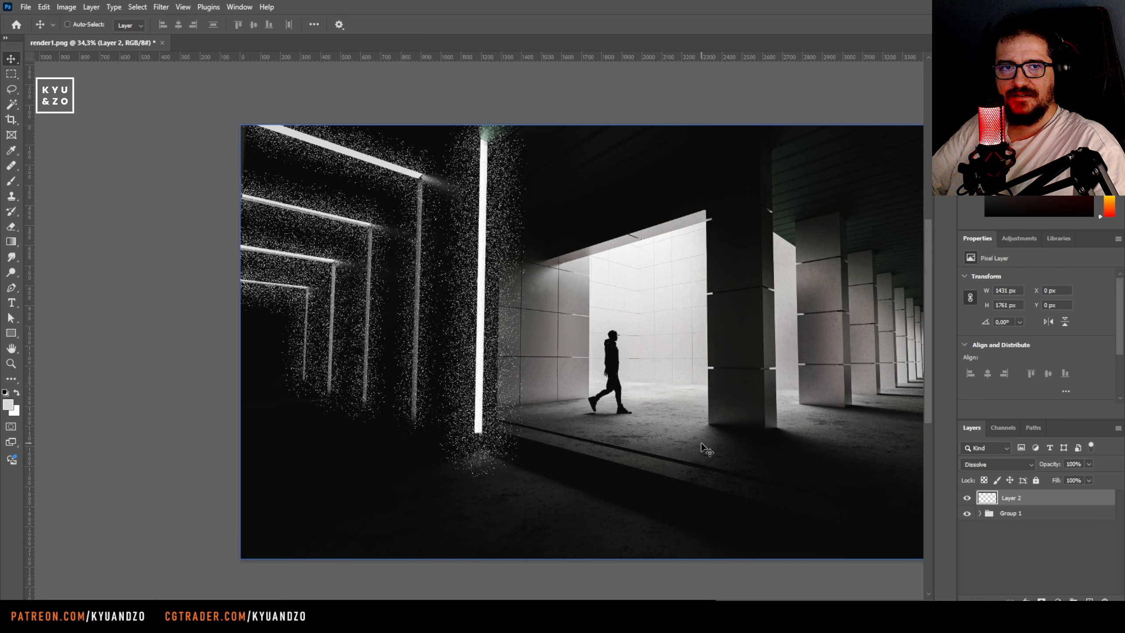
pyautogui.hotkey('shift', '+')
pyautogui.hotkey('shift', '+')
pyautogui.hotkey('shift', '+')
pyautogui.hotkey('shift', '+')
pyautogui.hotkey('shift', '+')
pyautogui.hotkey('shift', '+')
pyautogui.hotkey('shift', '+')
pyautogui.hotkey('shift', '+')
pyautogui.hotkey('shift', '+')
pyautogui.hotkey('shift', '+')
pyautogui.hotkey('shift', '+')
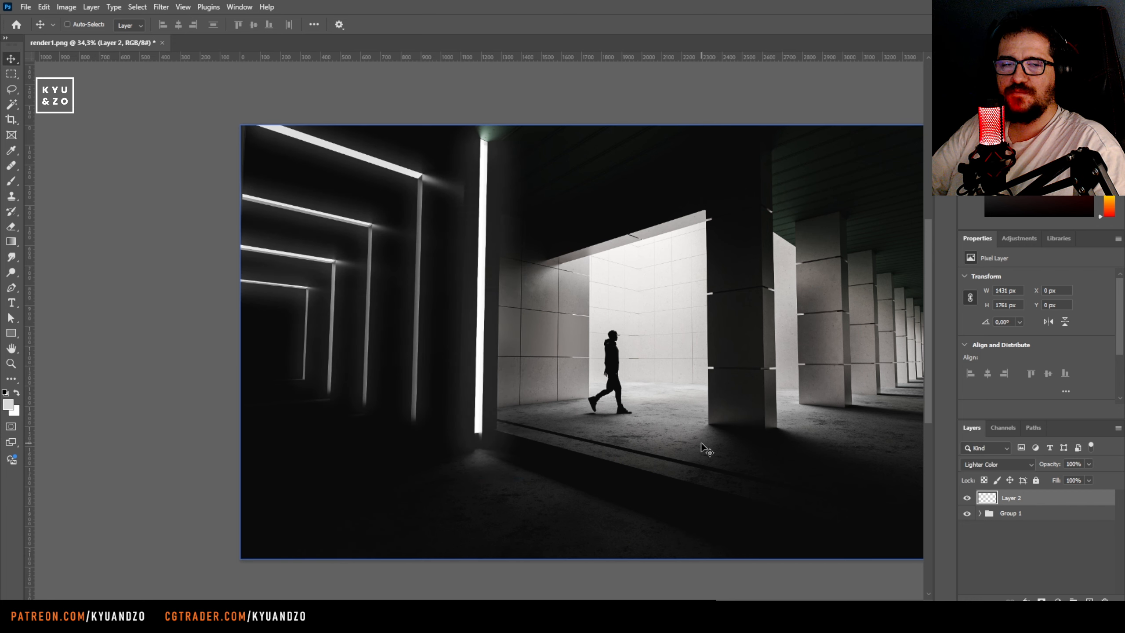
# Try duplicating the glow layer and test further blending modes such as Overlay, Vivid Light and Hard Mix
pyautogui.hotkey('ctrl', 'j')
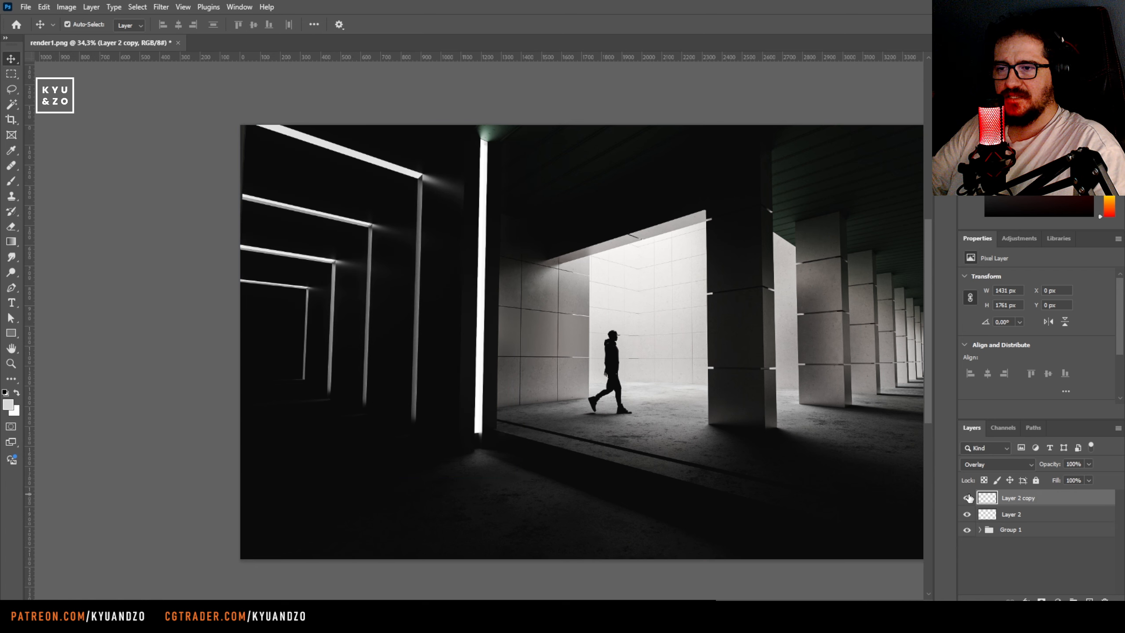
pyautogui.hotkey('shift', '+')
pyautogui.hotkey('shift', '+')
pyautogui.hotkey('shift', '+')
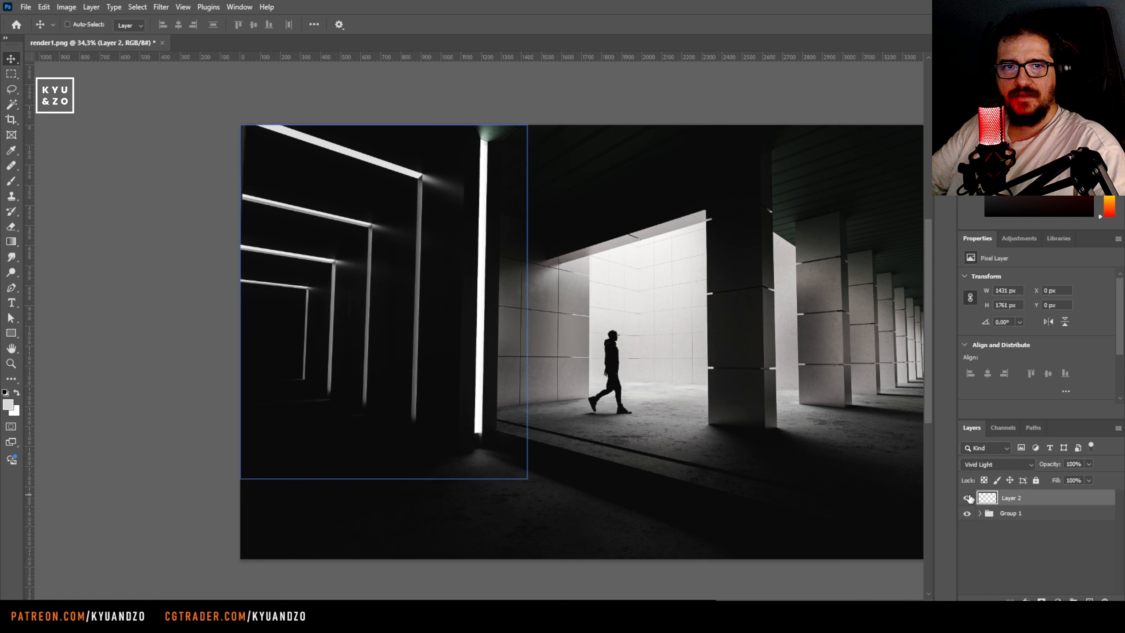
pyautogui.hotkey('shift', '-')
pyautogui.hotkey('ctrl', 'j')
pyautogui.hotkey('ctrl', 'z')
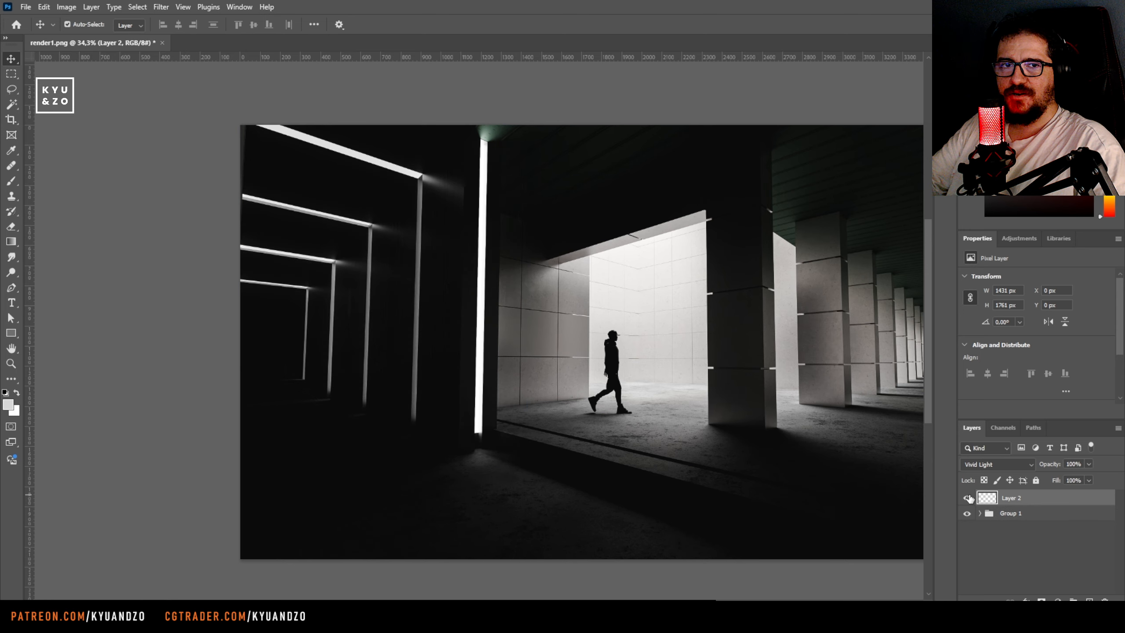
pyautogui.keyDown('ctrl'); pyautogui.moveTo(361, 349); pyautogui.dragTo(426, 402); pyautogui.keyUp('ctrl')
pyautogui.press('v')
pyautogui.hotkey('shift', '+')
pyautogui.hotkey('shift', '+')
pyautogui.hotkey('shift', '+')
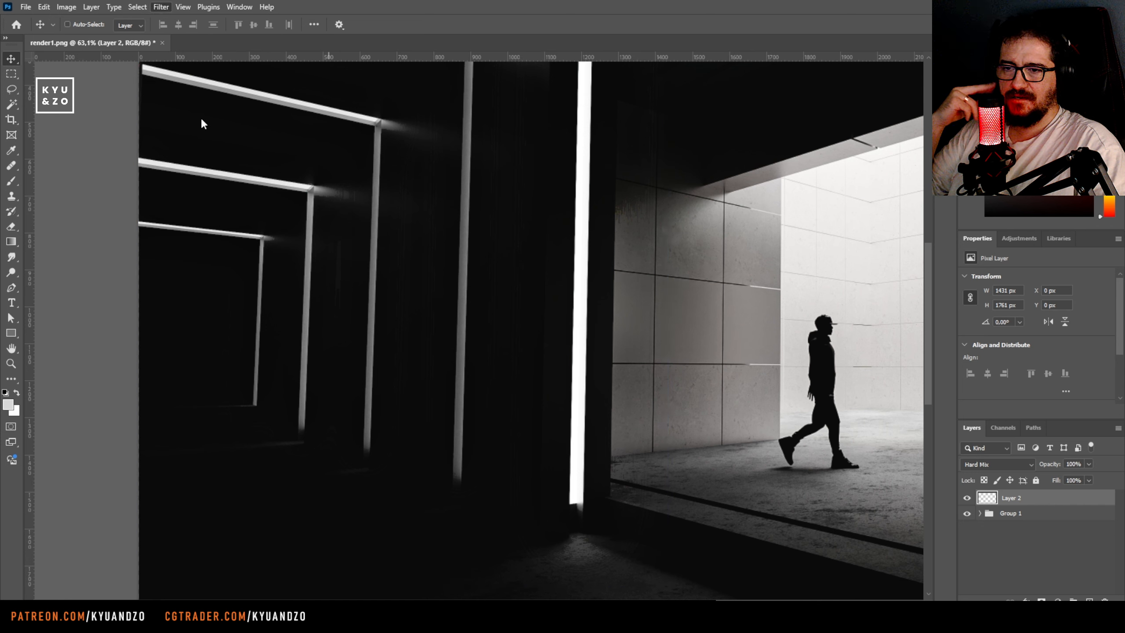
# Shift the glow layer to compare its effect and delete the layer
pyautogui.press('h')
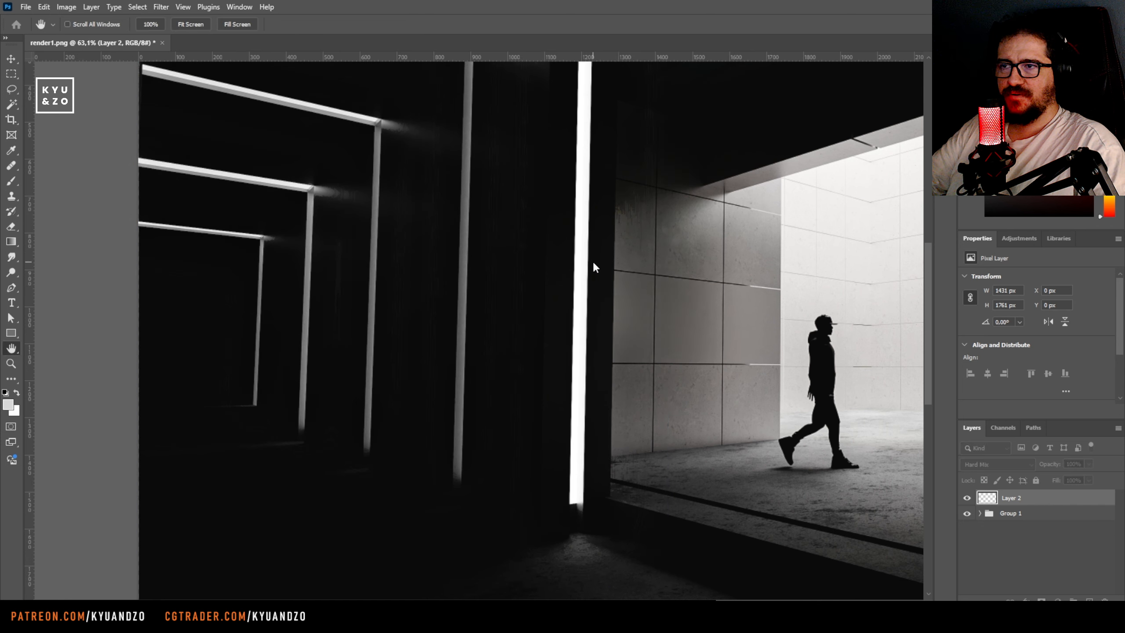
pyautogui.hotkey('ctrl', 'space')
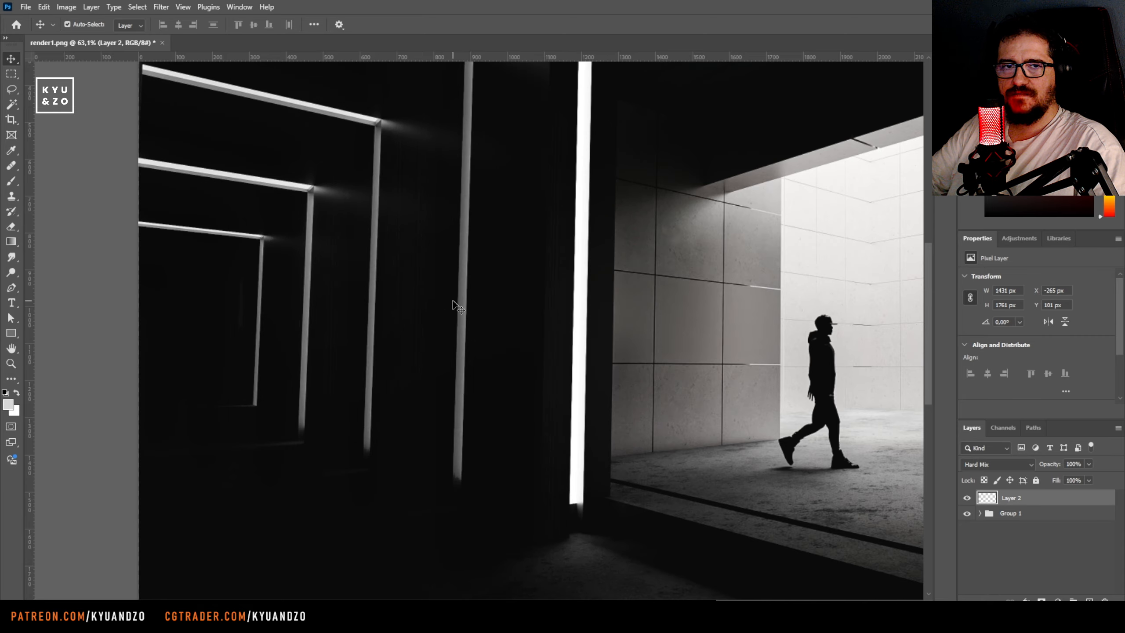
pyautogui.hotkey('ctrl', 'space')
pyautogui.keyDown('ctrl'); pyautogui.moveTo(522, 300); pyautogui.dragTo(481, 374); pyautogui.keyUp('ctrl')
pyautogui.press('Delete')
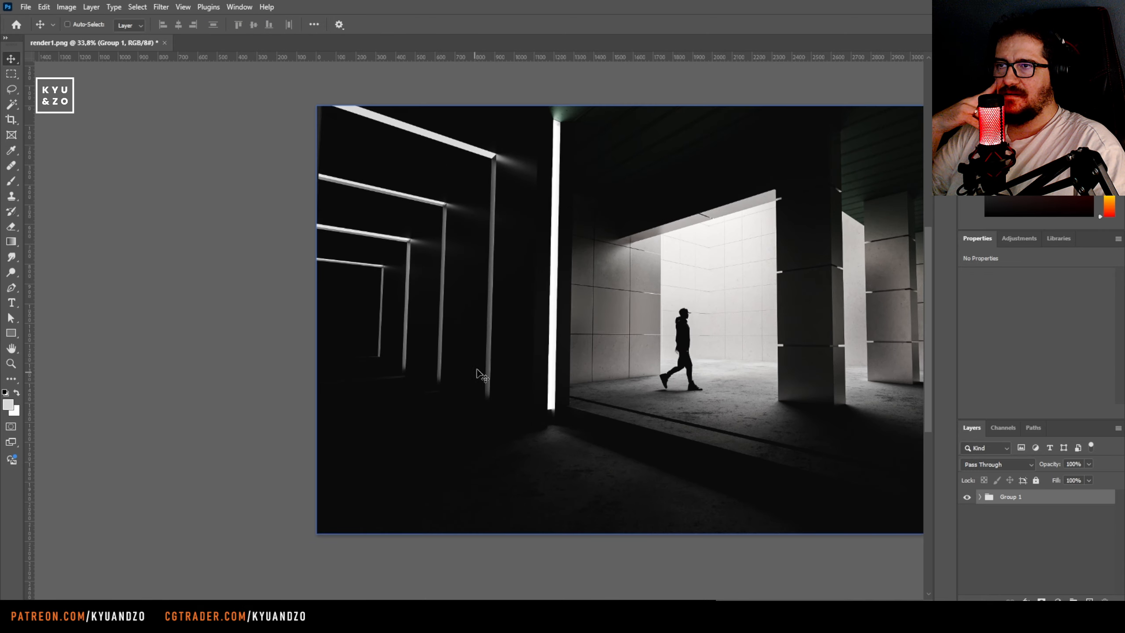
# Add a Hue/Saturation adjustment layer above Group 1 and set its saturation to -100
pyautogui.hotkey('ctrl', 'space')
pyautogui.keyDown('ctrl'); pyautogui.moveTo(457, 293); pyautogui.dragTo(428, 350); pyautogui.keyUp('ctrl')
pyautogui.moveTo(574, 305); pyautogui.dragTo(383, 311)
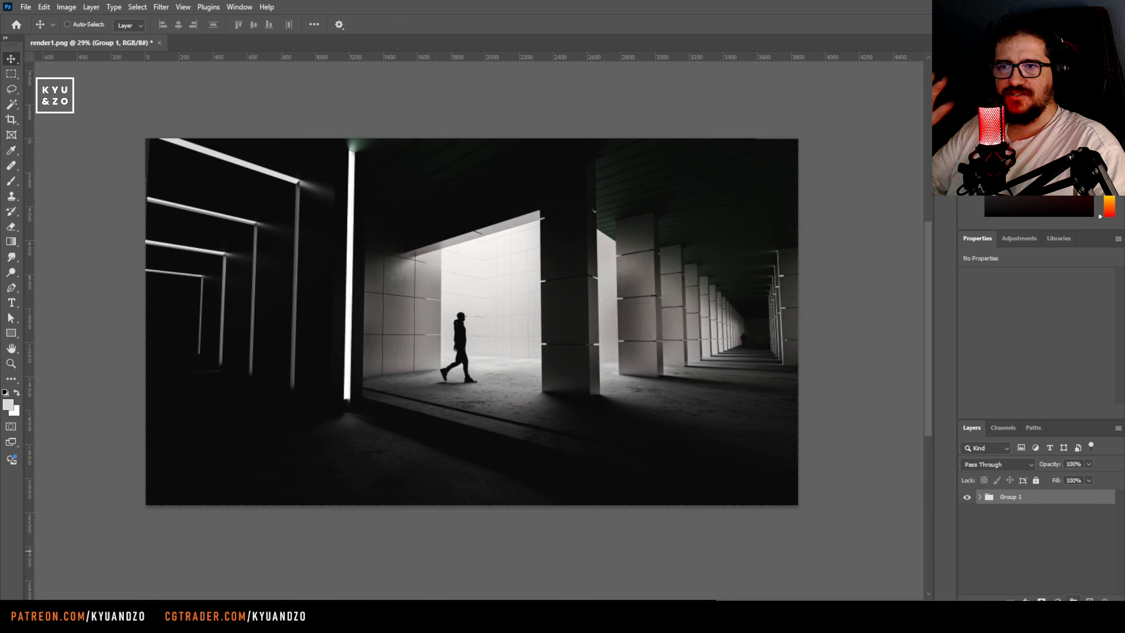
pyautogui.click(1064, 503)
pyautogui.moveTo(1036, 368); pyautogui.dragTo(959, 371)
pyautogui.hotkey('ctrl', 'z')
pyautogui.moveTo(1036, 345); pyautogui.dragTo(916, 356)
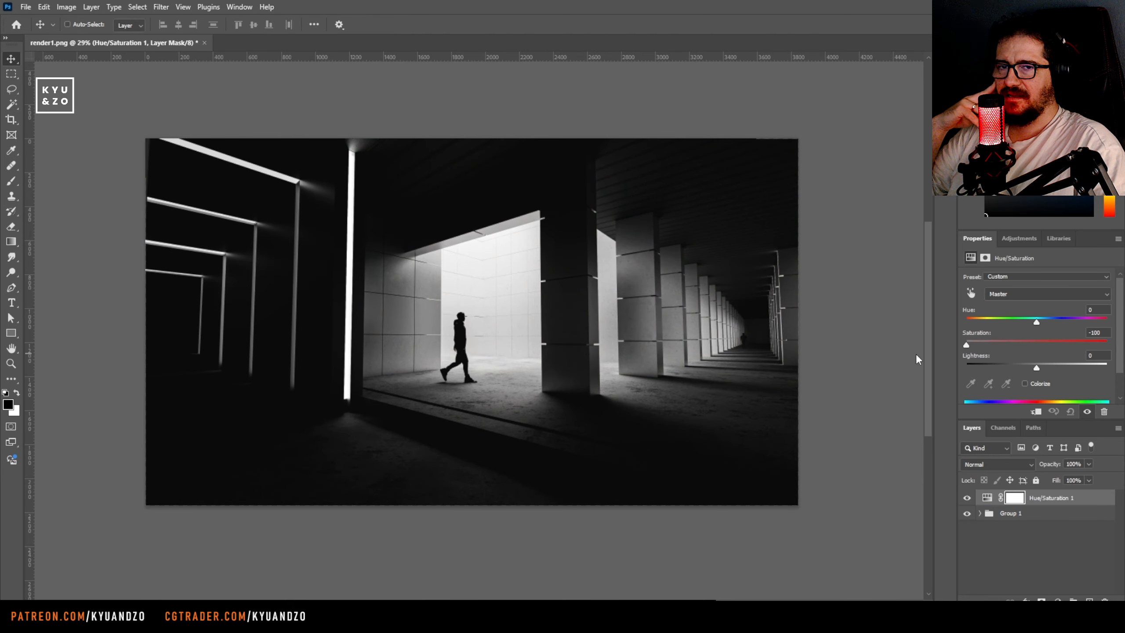
# Expand Group 1 and review the settings of the Exposure 1 adjustment layer
pyautogui.click(979, 513)
pyautogui.click(1053, 528)
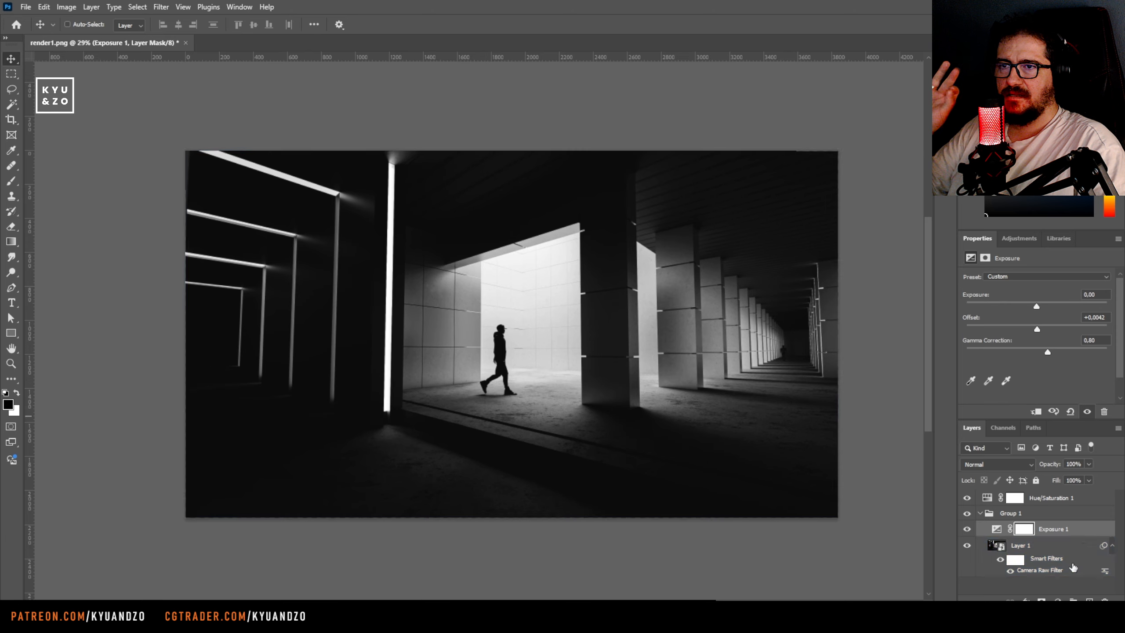
pyautogui.click(1074, 584)
# Draw a 3873 × 127 px rectangle shape across the image's upper edge, above the Hue/Saturation 1 layer
pyautogui.click(1047, 496)
pyautogui.press('z')
pyautogui.moveTo(414, 304); pyautogui.dragTo(410, 337)
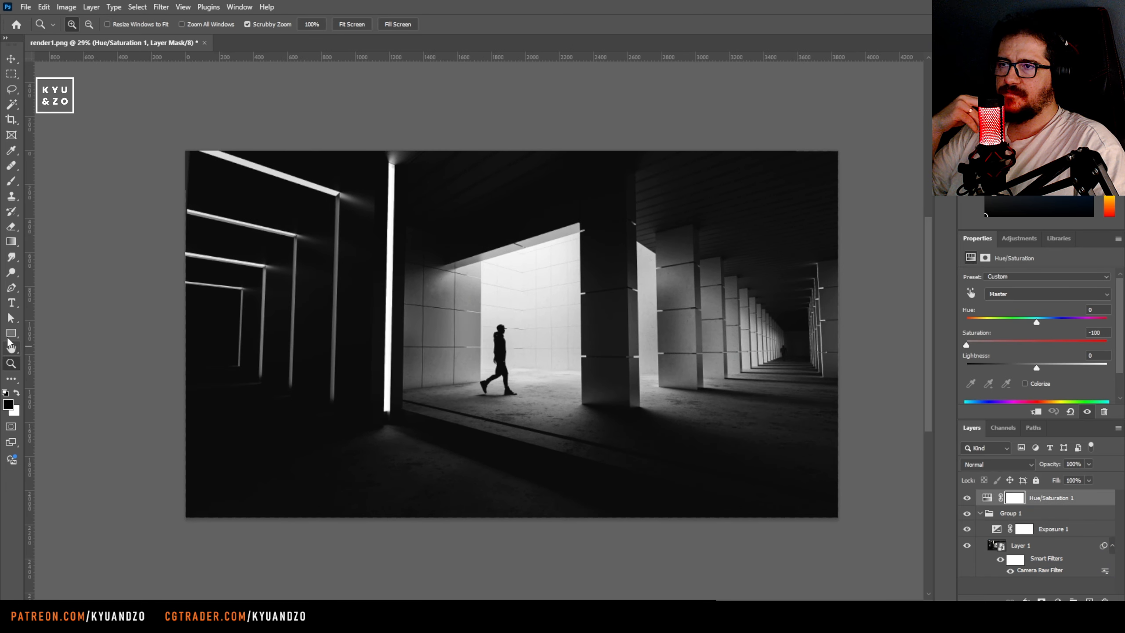
pyautogui.click(11, 334)
pyautogui.moveTo(182, 147)
pyautogui.mouseDown()
pyautogui.moveTo(851, 158)
pyautogui.moveTo(842, 168)
pyautogui.mouseUp()
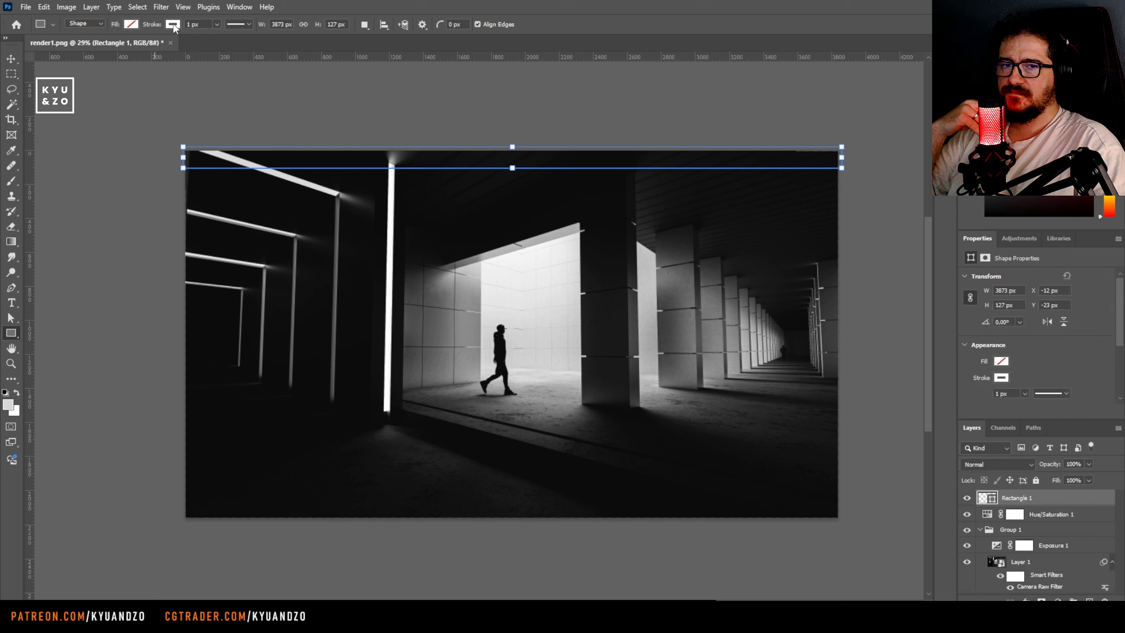
# Remove the upper bar's stroke and fill it with a near-black colour sampled from the image
pyautogui.press('i')
pyautogui.press('u')
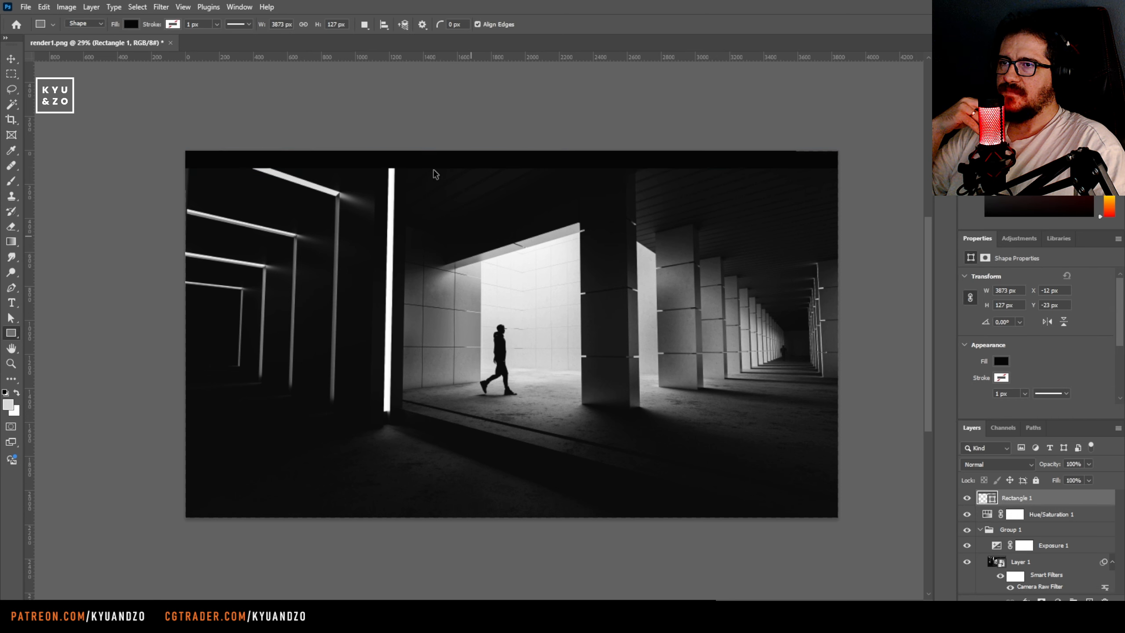
pyautogui.press('a')
pyautogui.press('i')
pyautogui.click(628, 300)
pyautogui.press('Return')
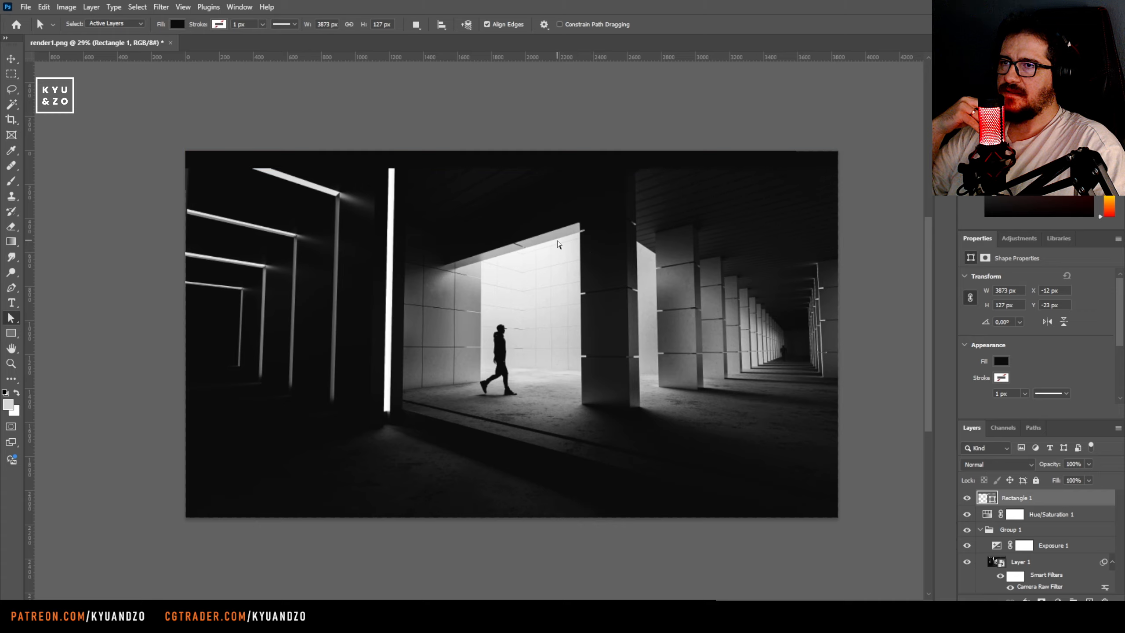
# Duplicate the dark bar to the image's lower edge and look over the letterboxed composition with the panels hidden
pyautogui.press('v')
pyautogui.keyDown('alt'); pyautogui.moveTo(493, 159); pyautogui.dragTo(489, 500); pyautogui.keyUp('alt')
pyautogui.press('z')
pyautogui.moveTo(475, 360)
pyautogui.mouseDown()
pyautogui.moveTo(424, 367)
pyautogui.moveTo(480, 363)
pyautogui.mouseUp()
pyautogui.press('v')
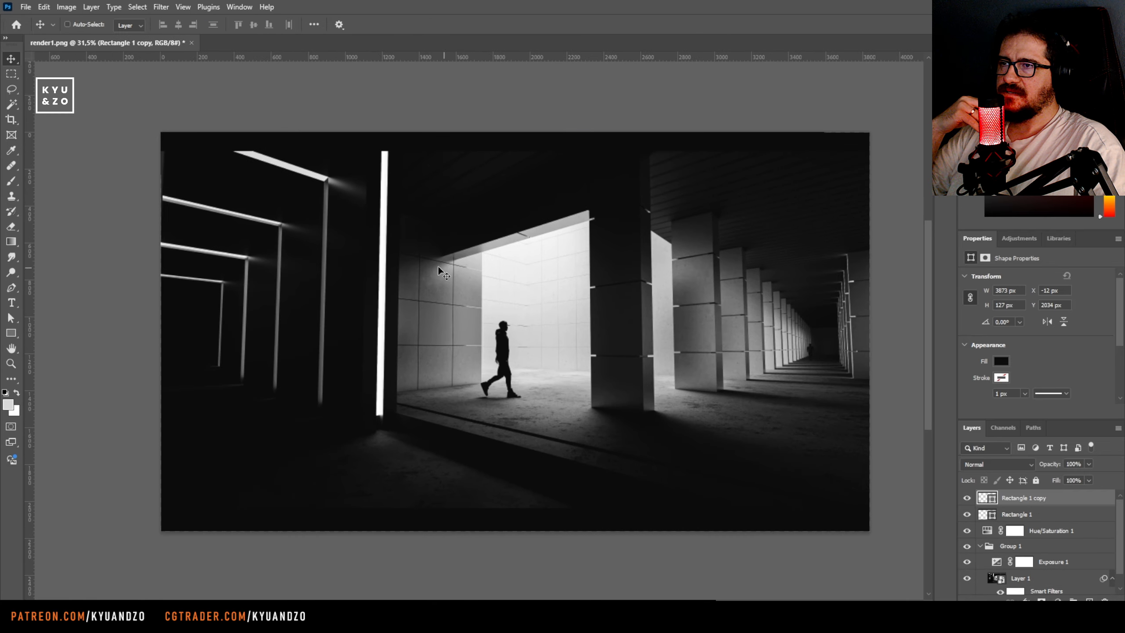
pyautogui.press('Tab')
pyautogui.press('z')
pyautogui.moveTo(582, 350); pyautogui.dragTo(600, 371)
pyautogui.moveTo(488, 248); pyautogui.dragTo(509, 254)
pyautogui.press('Tab')
pyautogui.moveTo(504, 316); pyautogui.dragTo(499, 332)
# On a new layer, paint soft light over the distant columns with a large brush at 10% opacity
pyautogui.hotkey('ctrl', 'alt', 'shift', 'n')
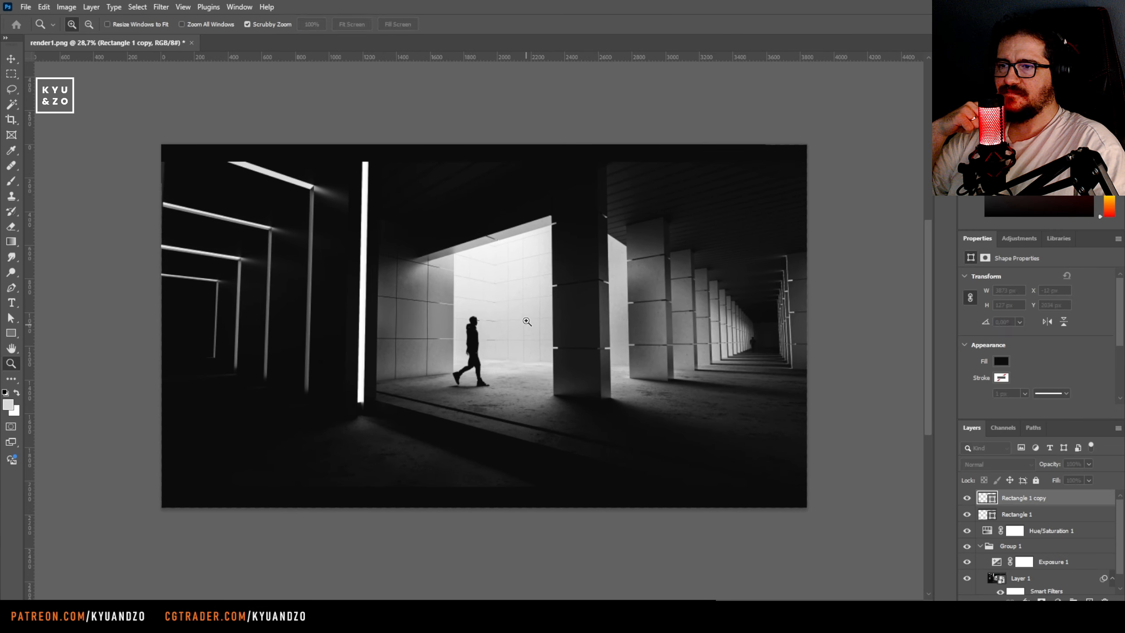
pyautogui.press('b')
pyautogui.keyDown('alt'); pyautogui.moveTo(527, 321); pyautogui.dragTo(558, 322, button='right'); pyautogui.keyUp('alt')
pyautogui.click(687, 335)
pyautogui.moveTo(738, 342); pyautogui.dragTo(712, 336)
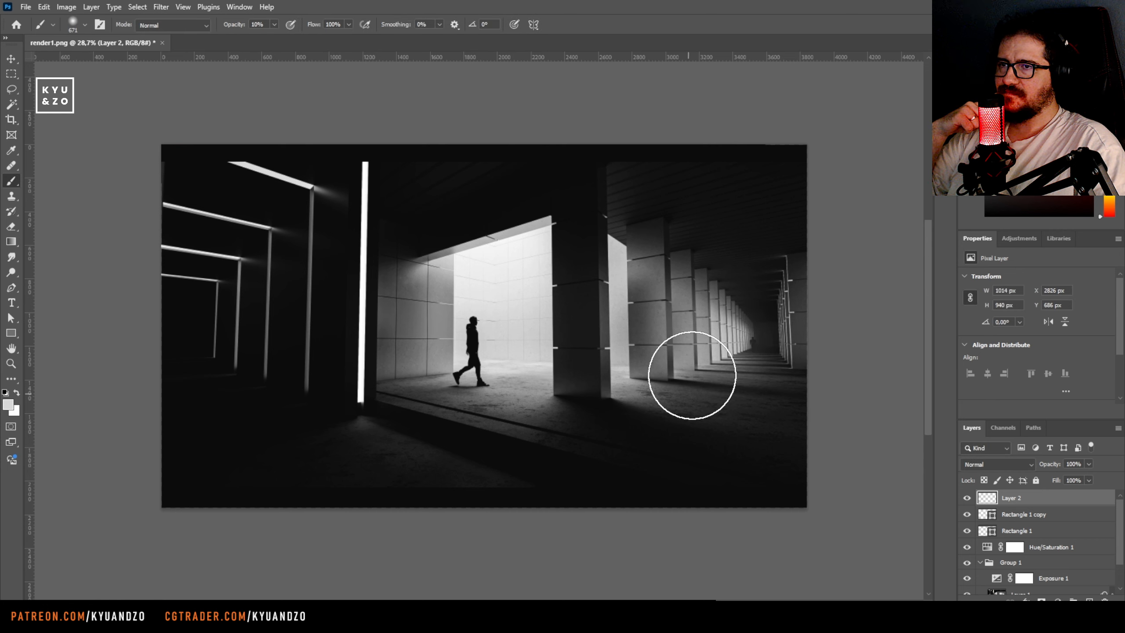
# Set the new light layer's blending mode to Color Dodge and its opacity to 55%
pyautogui.press('v')
pyautogui.hotkey('shift', '+')
pyautogui.hotkey('shift', '+')
pyautogui.hotkey('shift', '+')
pyautogui.hotkey('shift', '+')
pyautogui.hotkey('shift', '+')
pyautogui.hotkey('shift', '+')
pyautogui.hotkey('shift', '+')
pyautogui.press('4')
pyautogui.press('5')
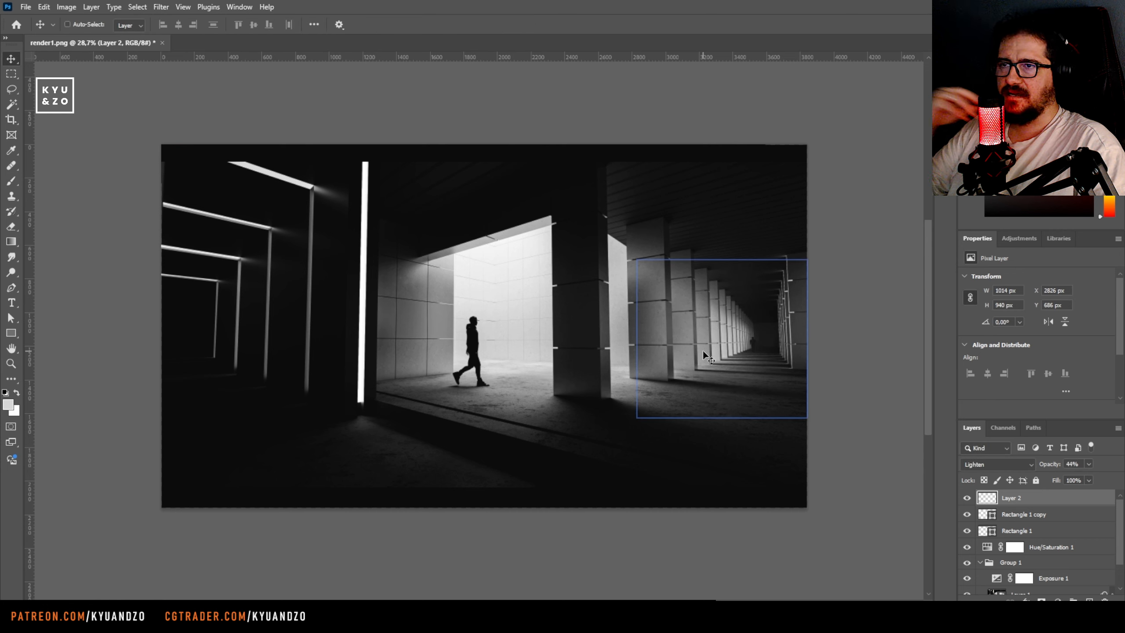
pyautogui.hotkey('shift', '+')
pyautogui.hotkey('shift', '+')
pyautogui.press('5')
pyautogui.press('5')
# Paint more soft light on Layer 2 over the columns, the bright opening around the walking figure and the adjoining tiled wall
pyautogui.press('b')
pyautogui.click(726, 321)
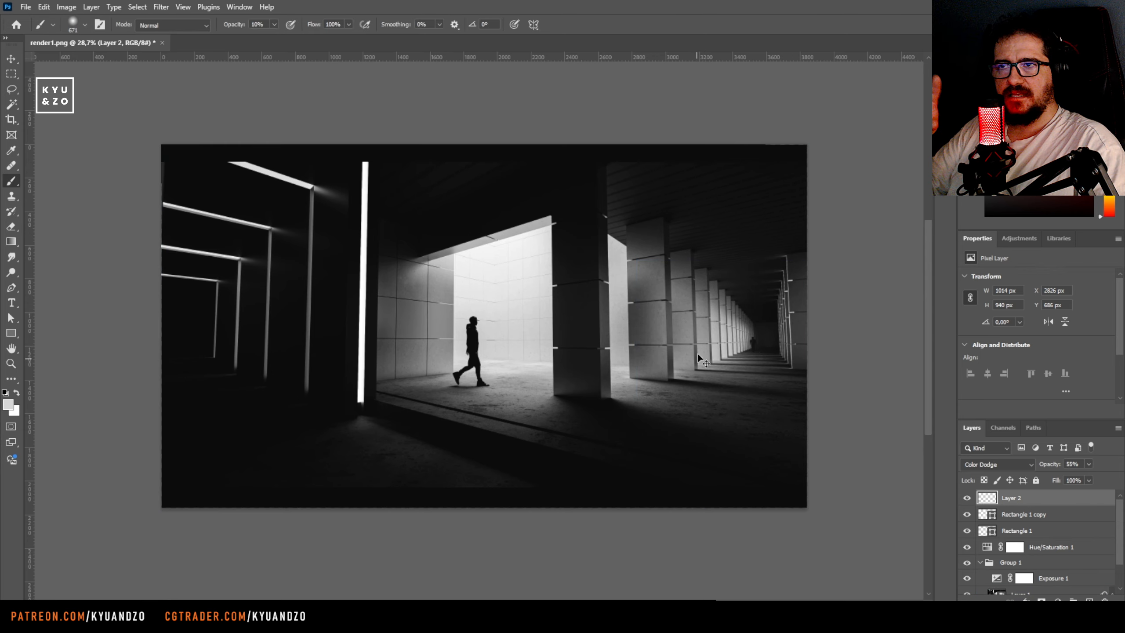
pyautogui.click(690, 343)
pyautogui.hotkey('ctrl', 'z')
pyautogui.moveTo(670, 350)
pyautogui.keyDown('alt'); pyautogui.mouseDown(button='right')
pyautogui.moveTo(661, 350)
pyautogui.moveTo(676, 349)
pyautogui.mouseUp(button='right'); pyautogui.keyUp('alt')
pyautogui.click(502, 334)
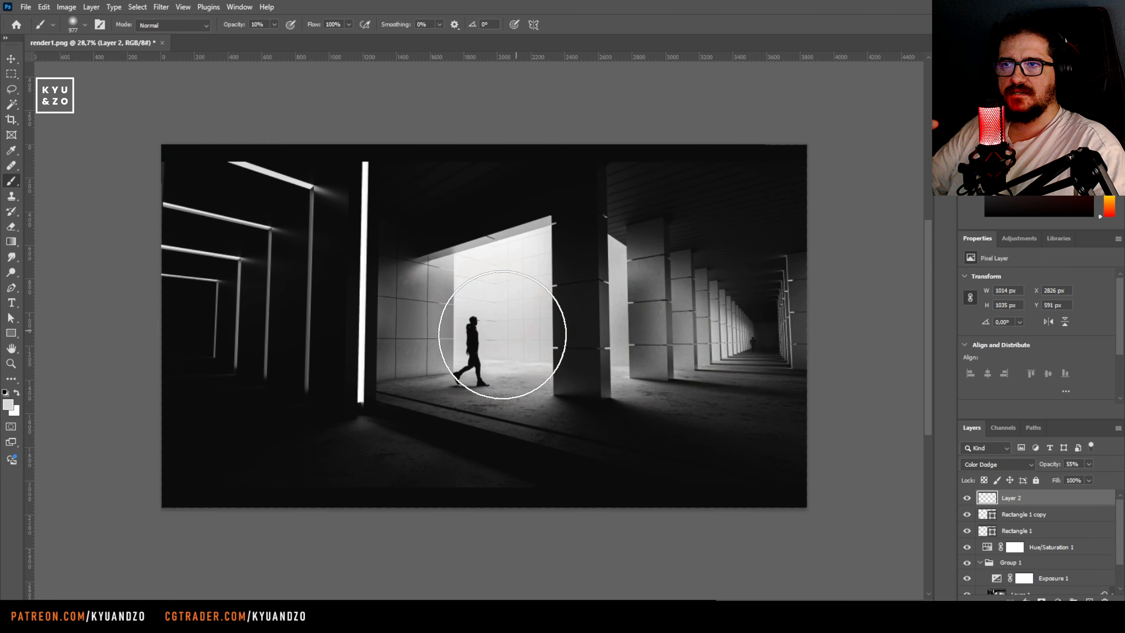
pyautogui.click(501, 288)
pyautogui.click(417, 332)
pyautogui.hotkey('ctrl', 'space')
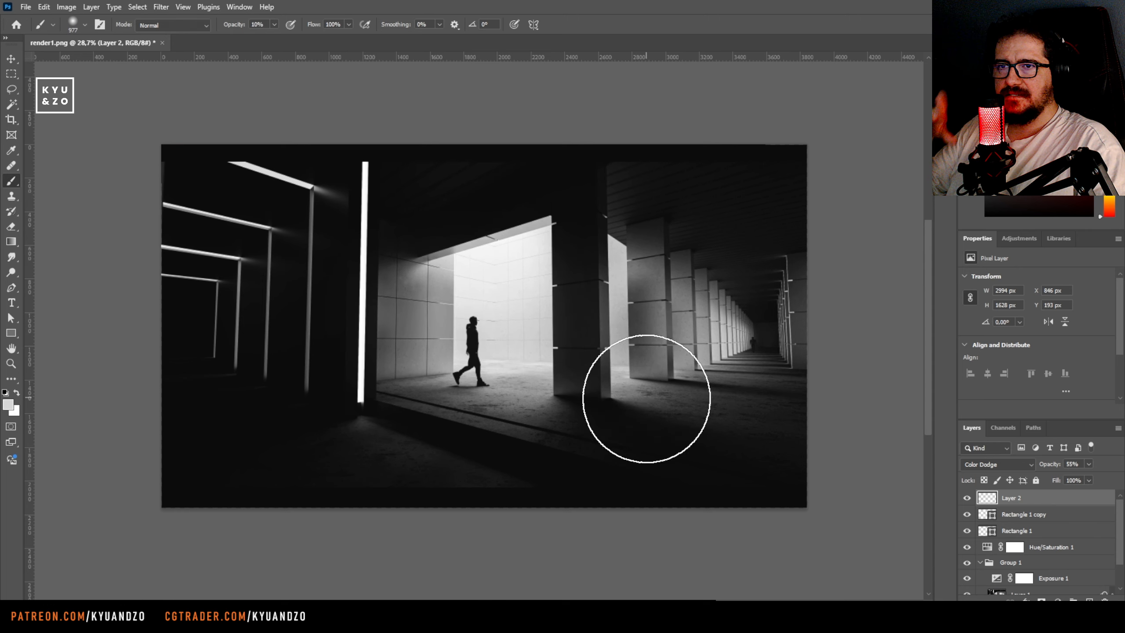
# Touch up Layer 2 over the floor beside the columns and the distant colonnade with a soft brush at 10% opacity
pyautogui.click(647, 399)
pyautogui.keyDown('alt'); pyautogui.moveTo(671, 398); pyautogui.dragTo(635, 397, button='right'); pyautogui.keyUp('alt')
pyautogui.click(682, 410)
pyautogui.keyDown('alt'); pyautogui.click(757, 292); pyautogui.keyUp('alt')
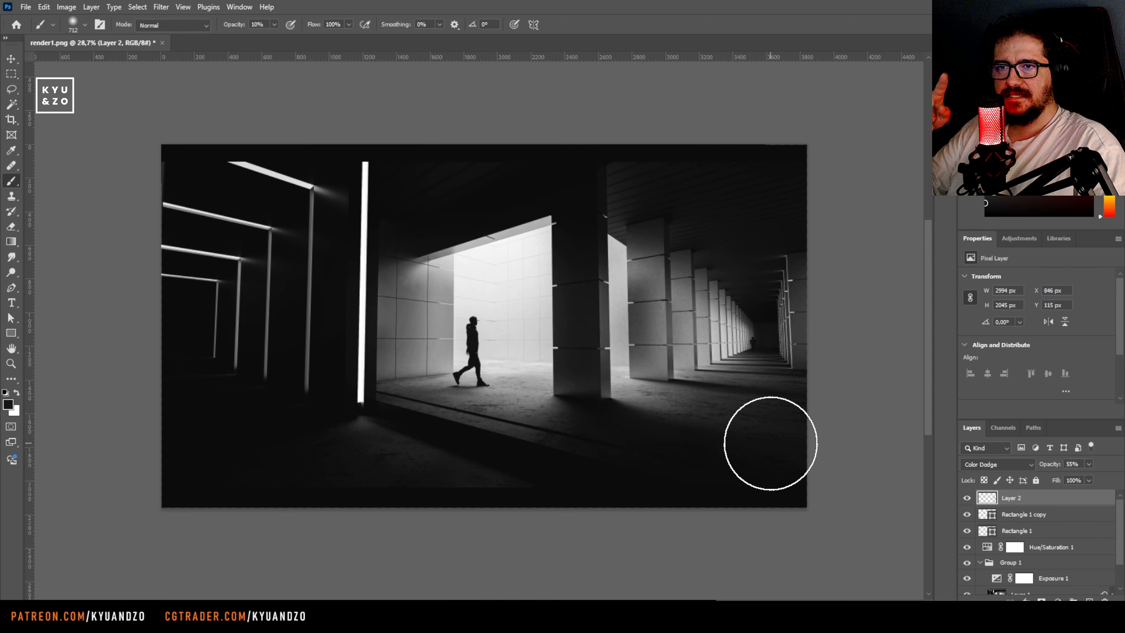
# On a new layer, paint soft black shading down the image's right edge with the brush at 10% opacity
pyautogui.hotkey('ctrl', 'shift', 'alt', 'n')
pyautogui.moveTo(816, 257); pyautogui.dragTo(816, 305)
pyautogui.moveTo(817, 419)
pyautogui.mouseDown()
pyautogui.moveTo(884, 335)
pyautogui.moveTo(801, 506)
pyautogui.mouseUp()
# Try out different blending modes on the new shading layer and set it to Darker Color
pyautogui.press('v')
pyautogui.hotkey('shift', '+')
pyautogui.hotkey('shift', '+')
pyautogui.hotkey('shift', '+')
pyautogui.hotkey('shift', '+')
pyautogui.hotkey('shift', '+')
pyautogui.hotkey('shift', '+')
pyautogui.hotkey('shift', '+')
pyautogui.hotkey('shift', '+')
pyautogui.hotkey('shift', '+')
pyautogui.hotkey('shift', '+')
pyautogui.hotkey('shift', '+')
pyautogui.hotkey('shift', '+')
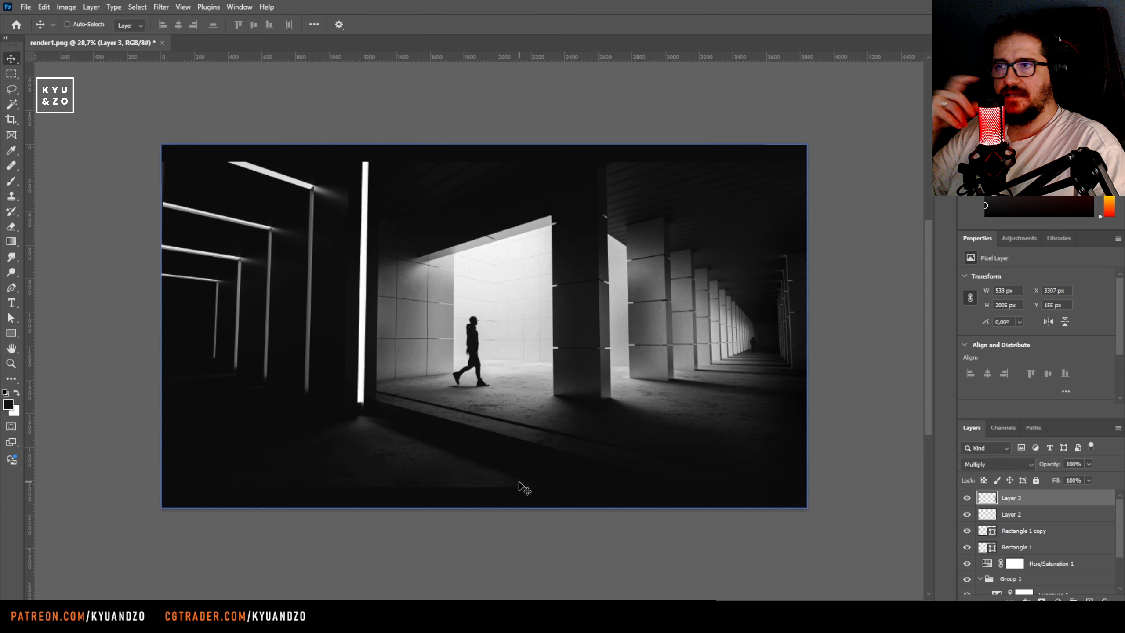
pyautogui.hotkey('shift', '+')
pyautogui.hotkey('shift', '+')
pyautogui.click(982, 462)
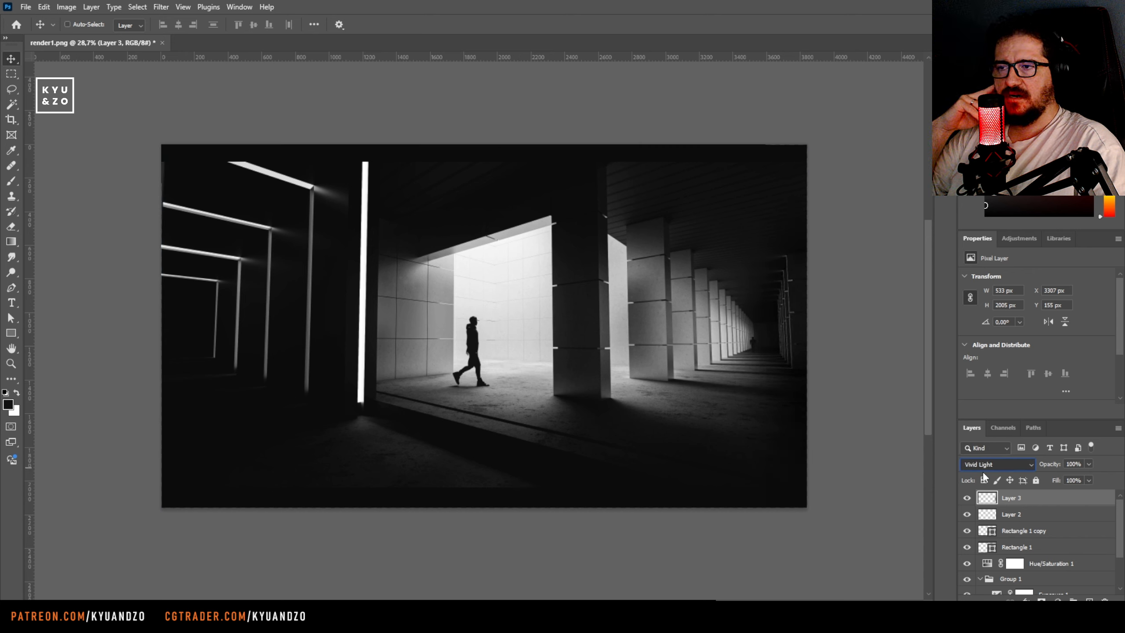
pyautogui.click(997, 354)
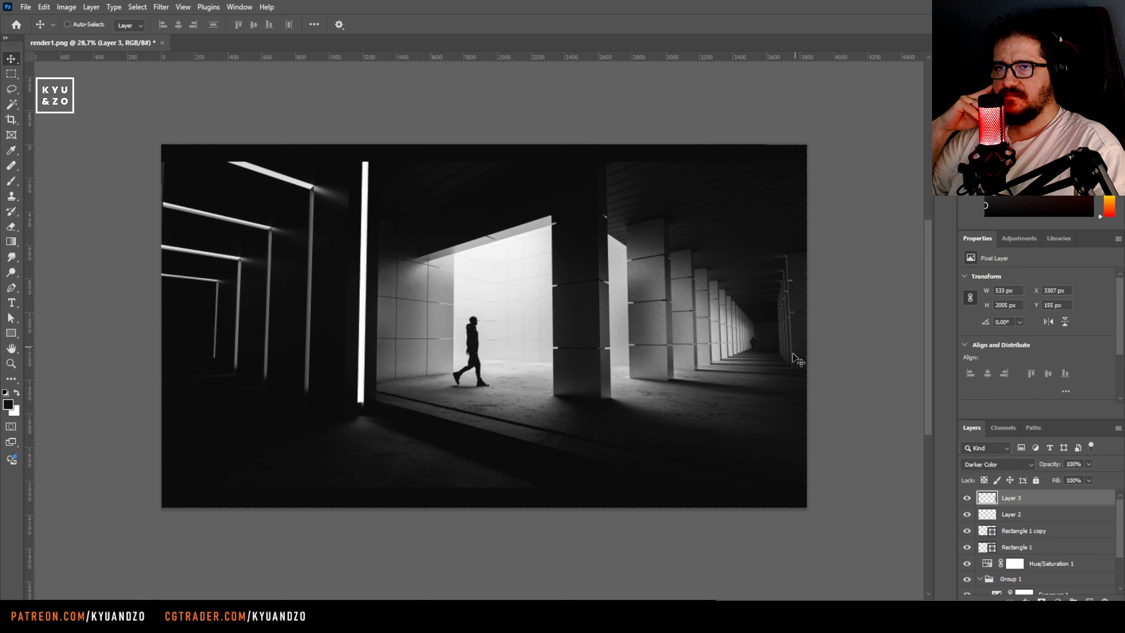
pyautogui.moveTo(952, 355); pyautogui.dragTo(750, 343)
pyautogui.moveTo(835, 393)
pyautogui.mouseDown()
pyautogui.moveTo(811, 376)
pyautogui.moveTo(835, 388)
pyautogui.mouseUp()
# Collapse Group 1 and add a Brightness/Contrast adjustment above it with brightness -10 and contrast 18
pyautogui.press('z')
pyautogui.moveTo(733, 392)
pyautogui.mouseDown()
pyautogui.moveTo(769, 394)
pyautogui.moveTo(737, 394)
pyautogui.mouseUp()
pyautogui.scroll(-3, 1059, 557)
pyautogui.click(1041, 533)
pyautogui.click(980, 531)
pyautogui.scroll(1, 1017, 563)
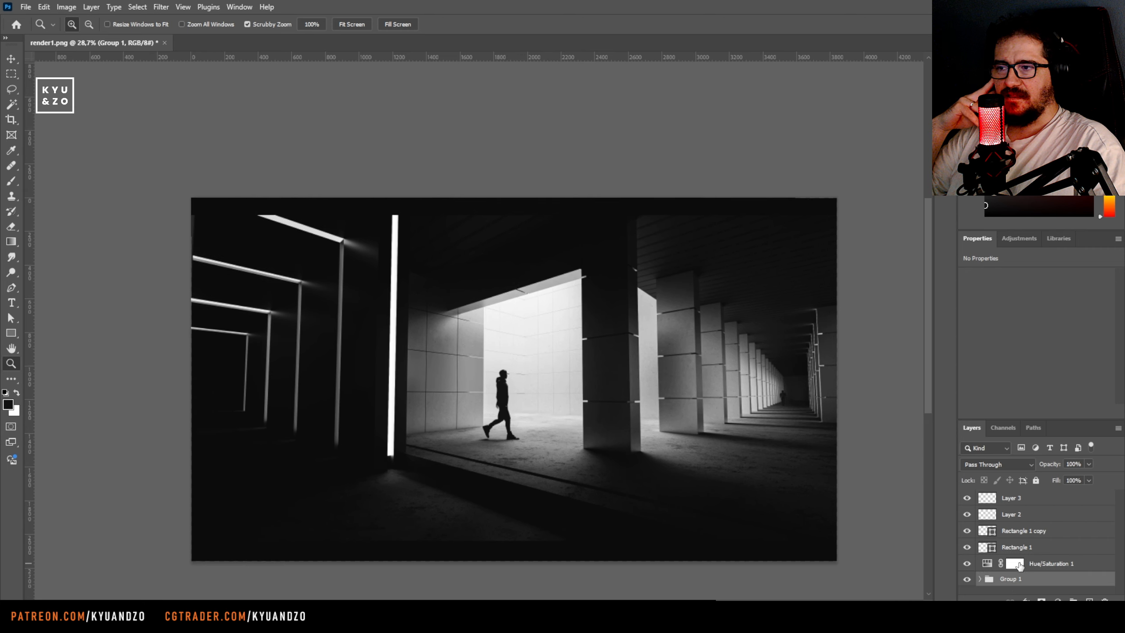
pyautogui.click(1057, 600)
pyautogui.click(1031, 389)
pyautogui.moveTo(1036, 332)
pyautogui.mouseDown()
pyautogui.moveTo(1051, 312)
pyautogui.moveTo(1032, 311)
pyautogui.mouseUp()
pyautogui.moveTo(542, 376)
pyautogui.mouseDown()
pyautogui.moveTo(500, 377)
pyautogui.moveTo(529, 377)
pyautogui.mouseUp()
# Change the fill of the lower and upper letterbox bars to pure black
pyautogui.press('v')
pyautogui.click(524, 510)
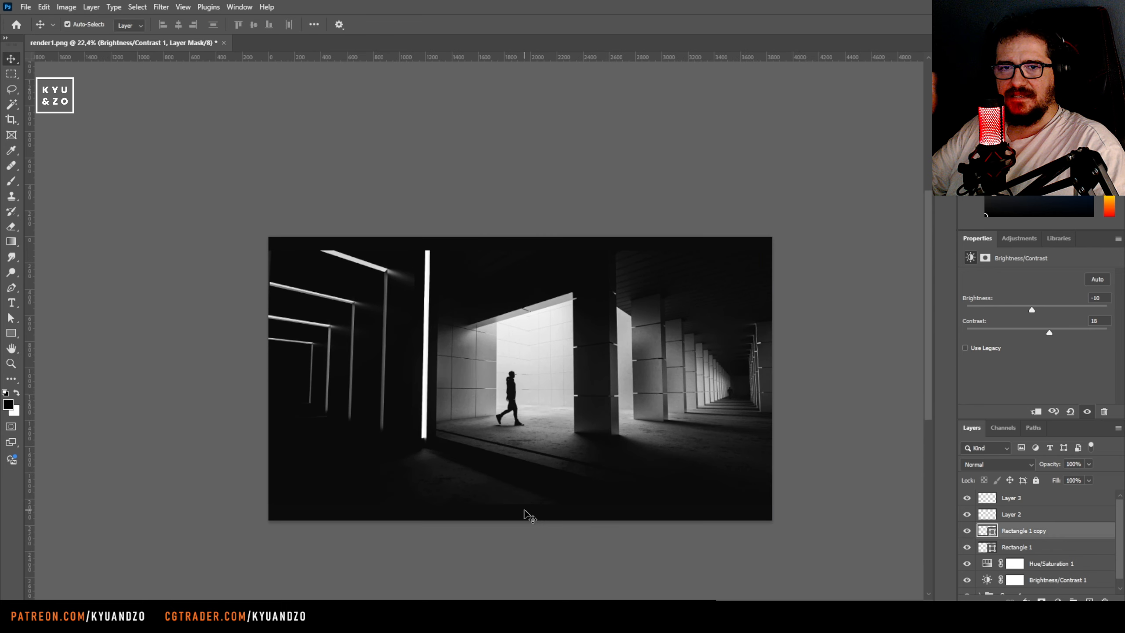
pyautogui.press('i')
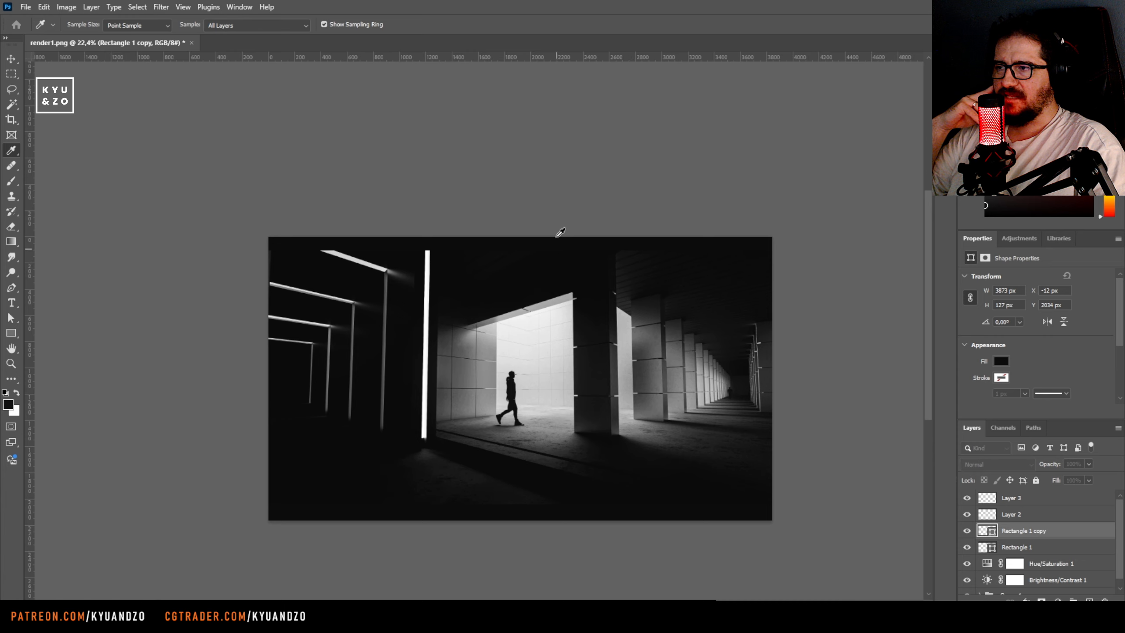
pyautogui.keyDown('ctrl'); pyautogui.click(471, 245); pyautogui.keyUp('ctrl')
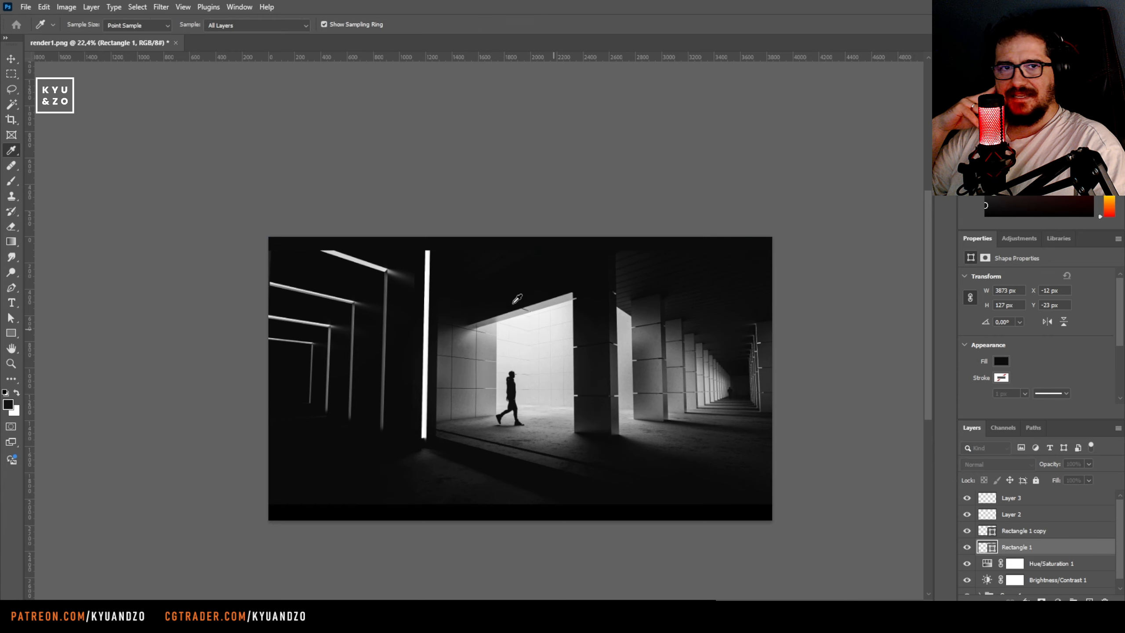
pyautogui.hotkey('ctrl', 'z')
# Examine the letterboxed composition up close with the panels hidden, and bring the panels back
pyautogui.keyDown('ctrl'); pyautogui.moveTo(485, 328); pyautogui.dragTo(567, 367); pyautogui.keyUp('ctrl')
pyautogui.press('Tab')
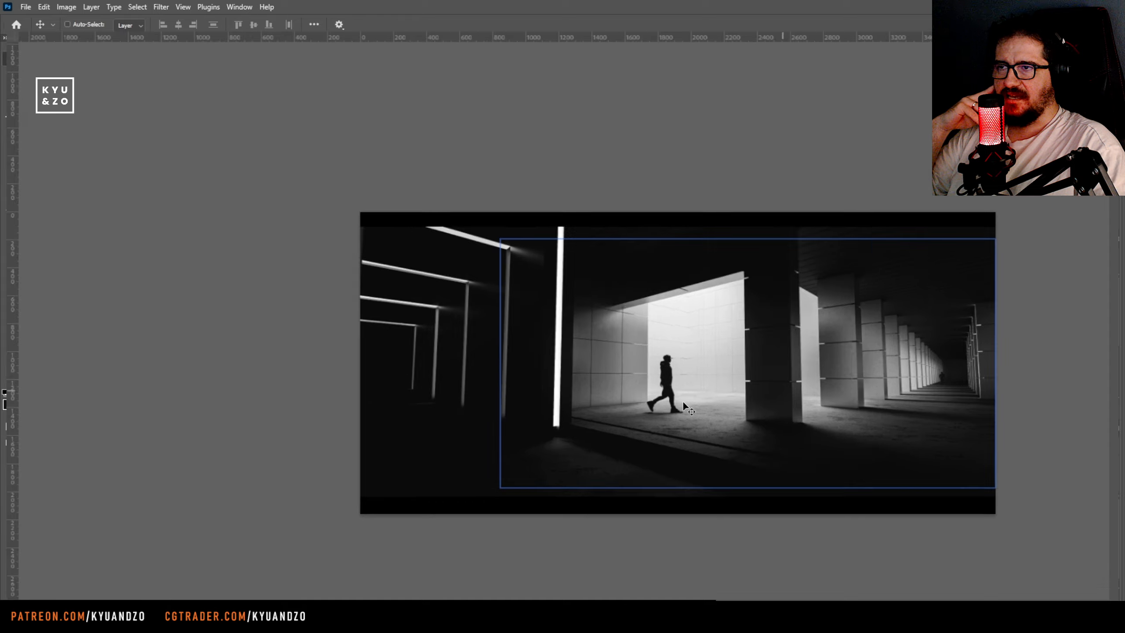
pyautogui.keyDown('ctrl'); pyautogui.moveTo(684, 406); pyautogui.dragTo(977, 341); pyautogui.keyUp('ctrl')
pyautogui.press('Tab')
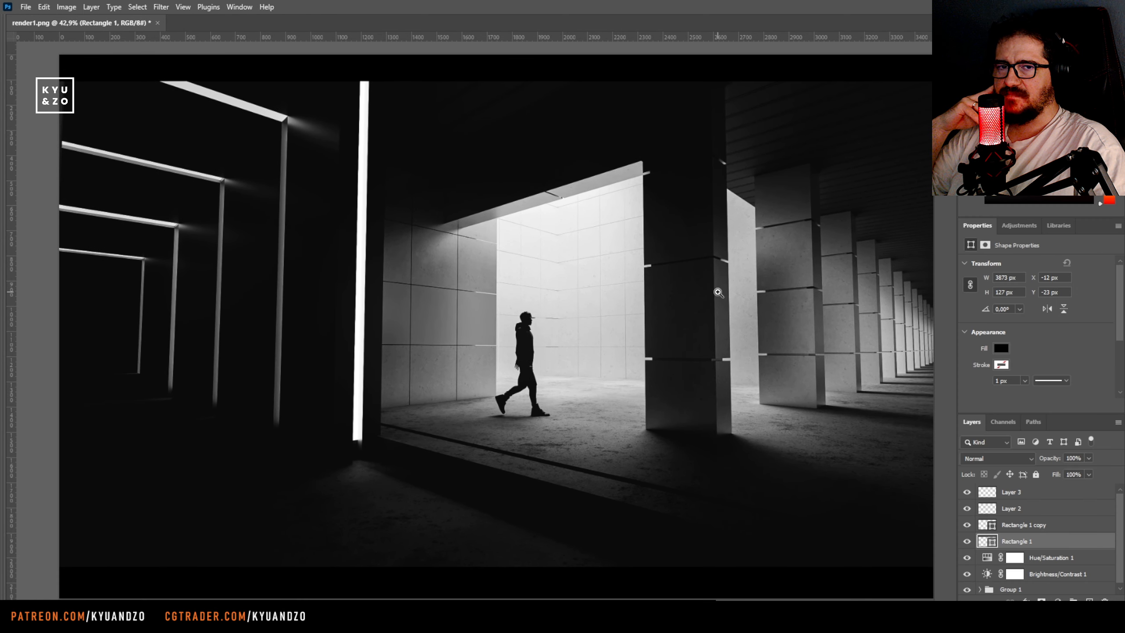